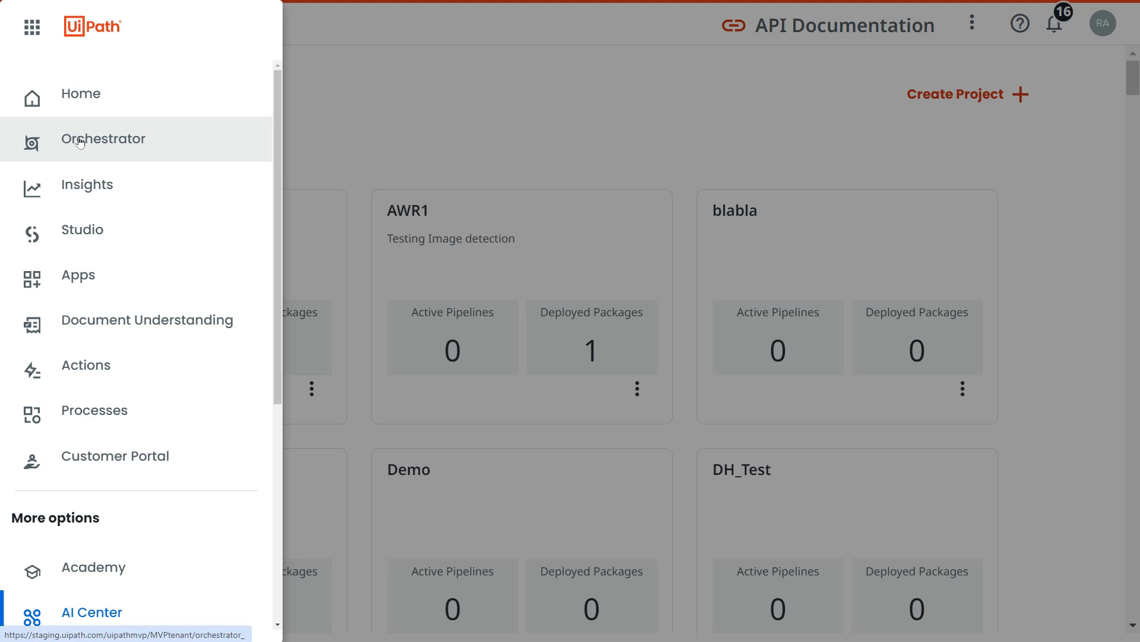
- Open AI Center from the list of UiPath services
left_click(32, 29)
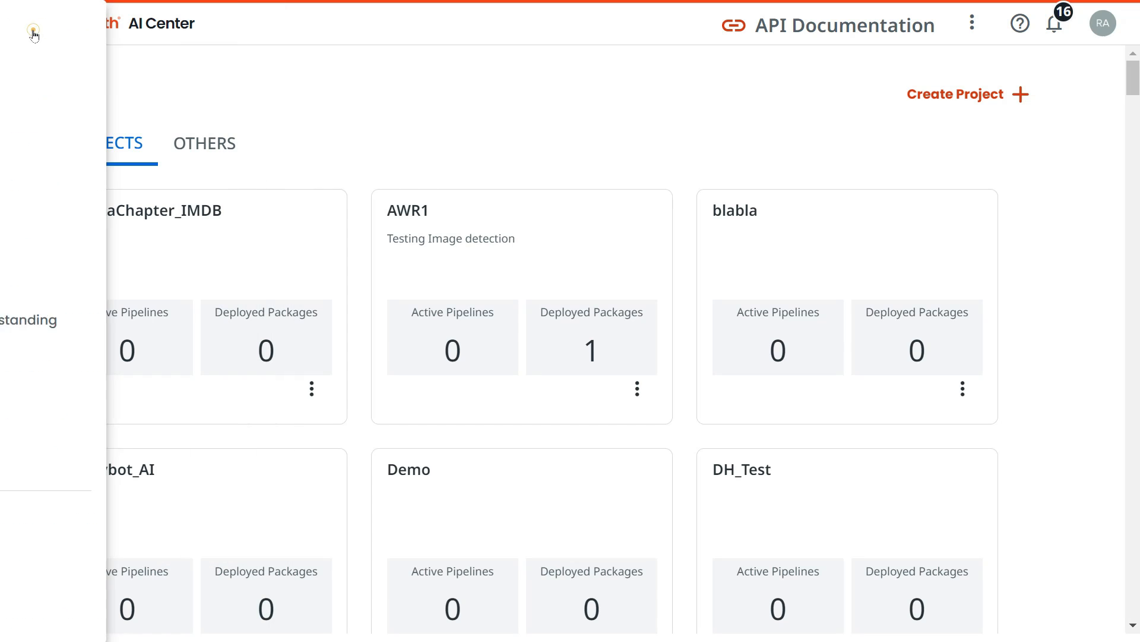
left_click(33, 29)
scroll(110, 565, "down", 2)
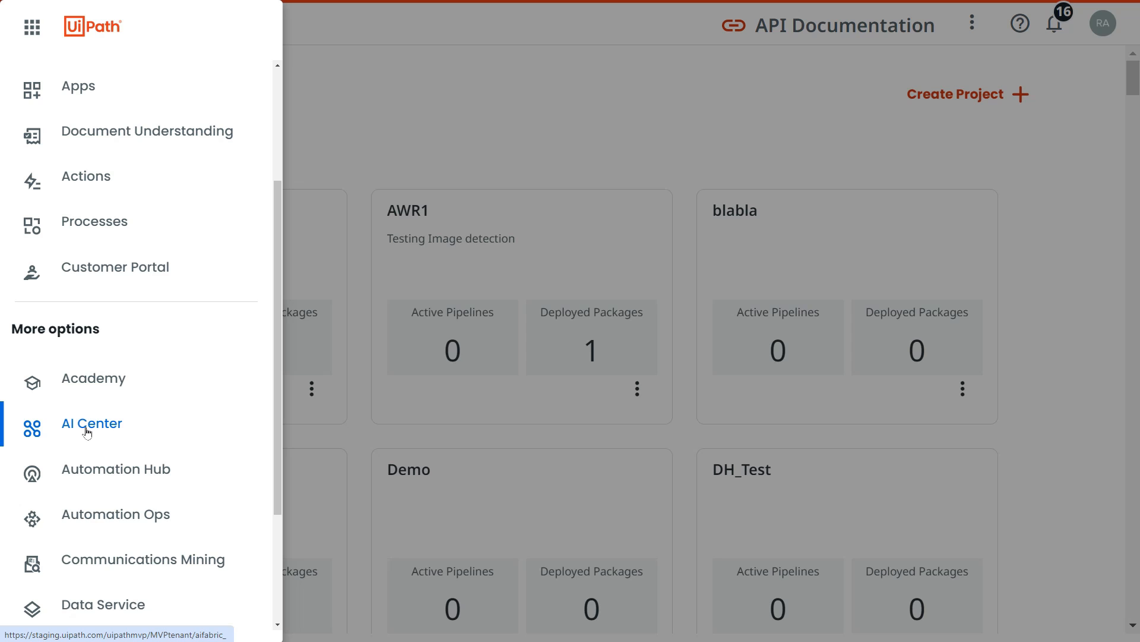
left_click(88, 432)
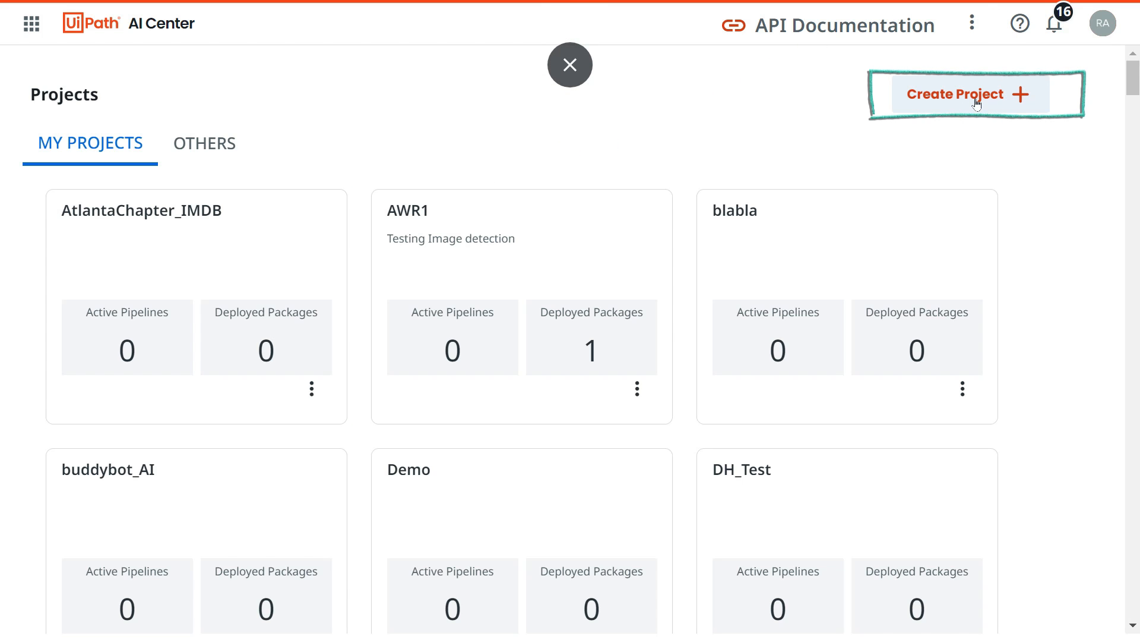
- Start a new AI Center project and name it "Fruit Image Analysis"
left_click(975, 98)
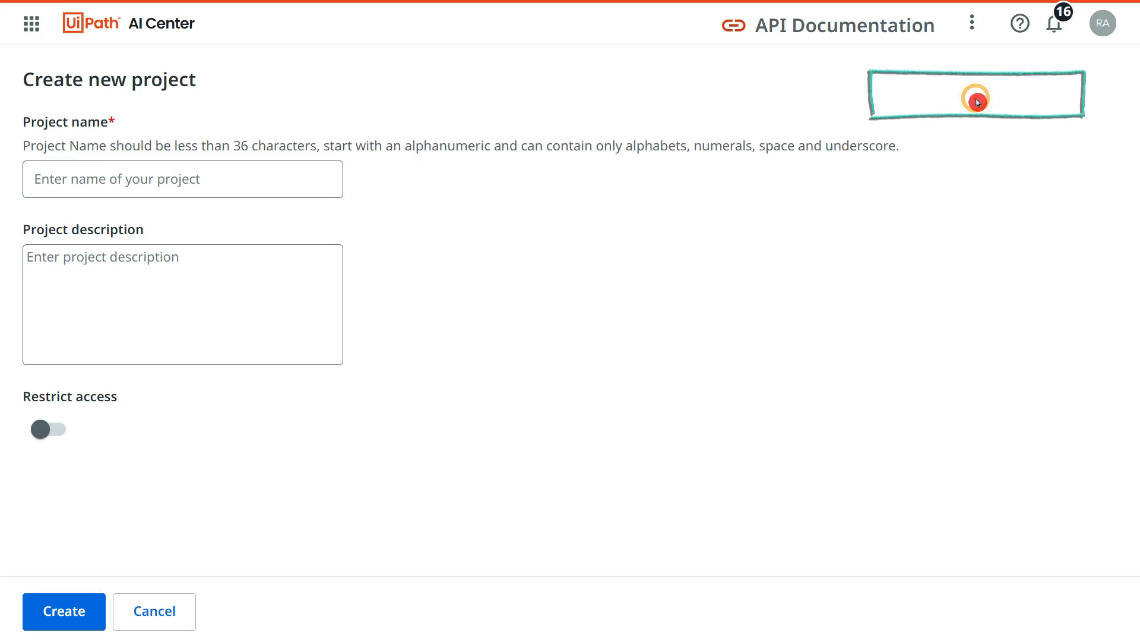
left_click(186, 174)
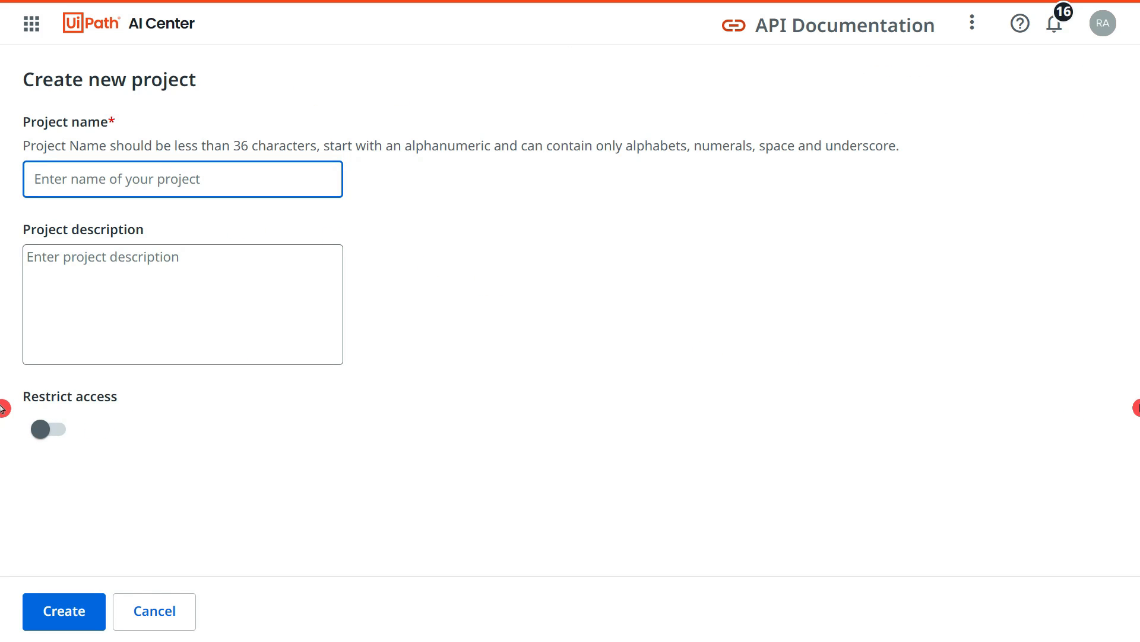
type("f")
key("BackSpace")
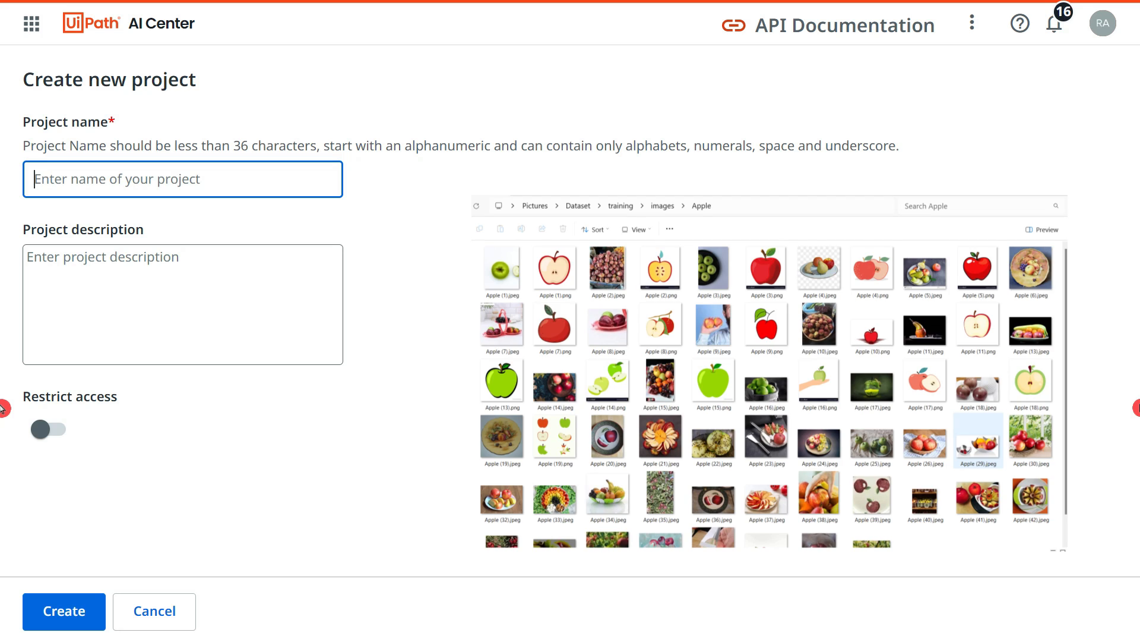
type("Fr")
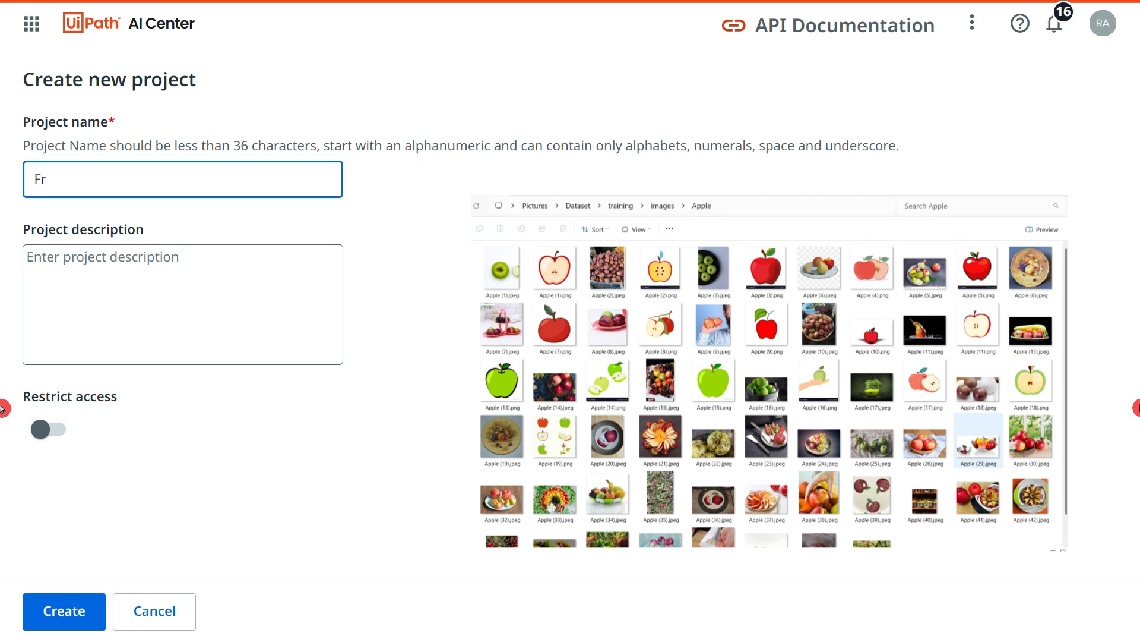
type("uit Image Analysis")
- Describe the project as "Using UiPaath AI Center ML packages we are going to test and develop Fruite Image Analysis Project." and create it
left_click(115, 261)
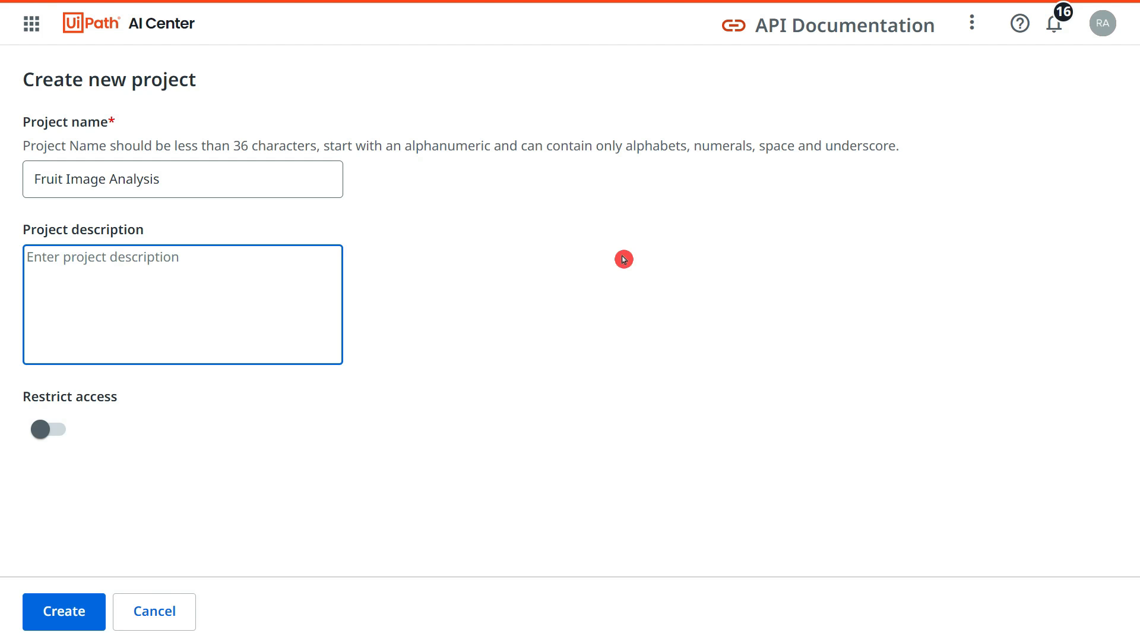
type("Using UiPa")
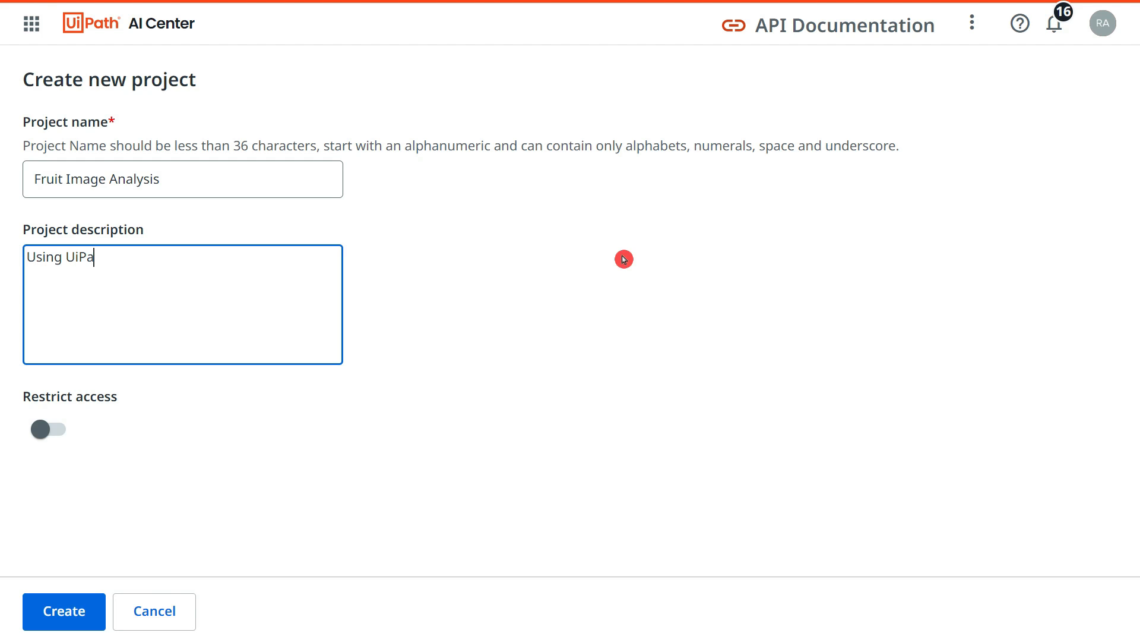
type("ath AI Center ML")
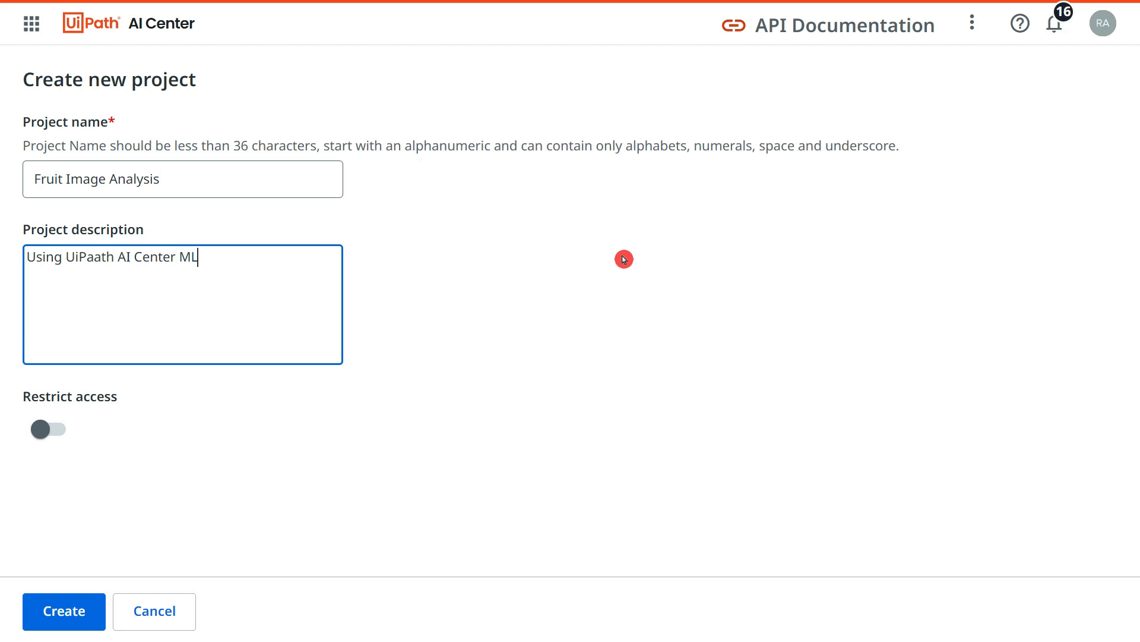
type(" packages we are going to ")
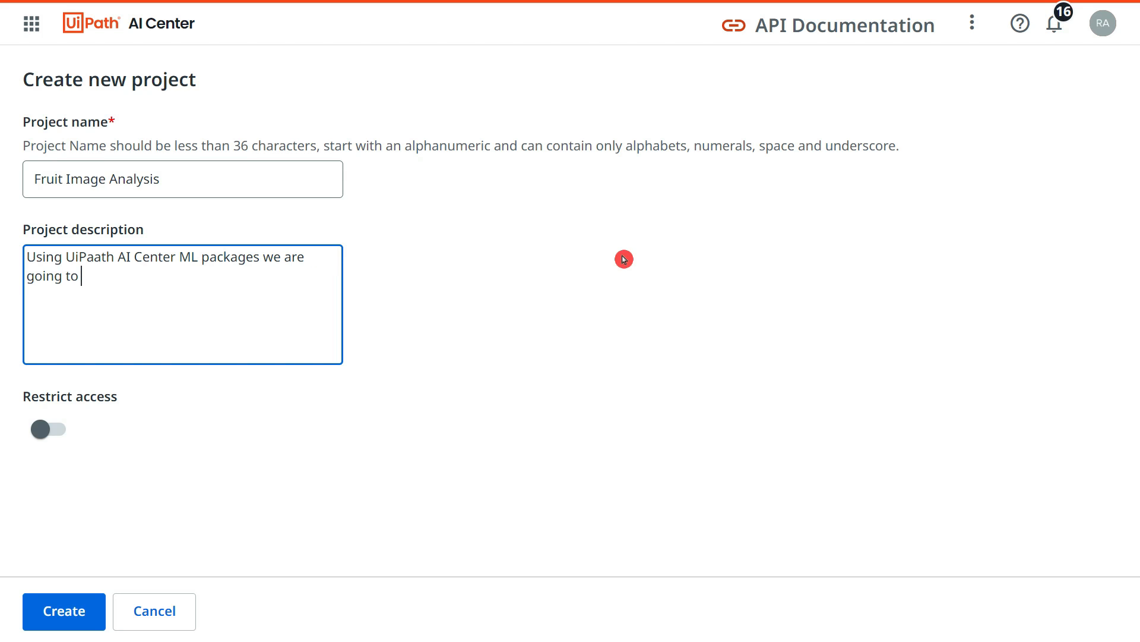
type("test and develop Fruite Image ")
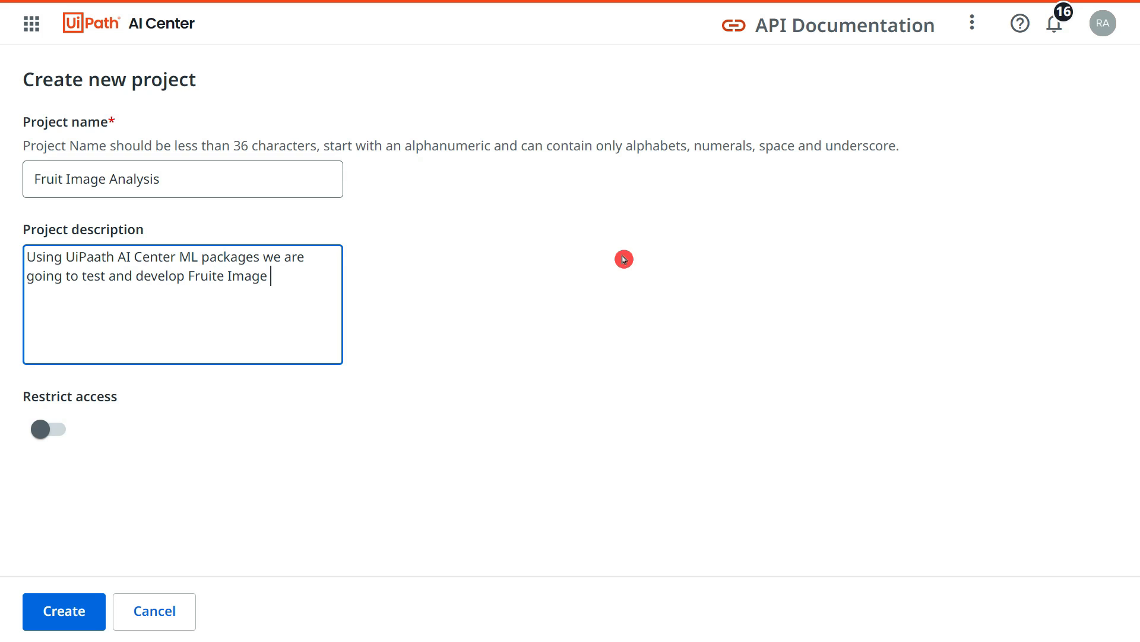
type("Anal")
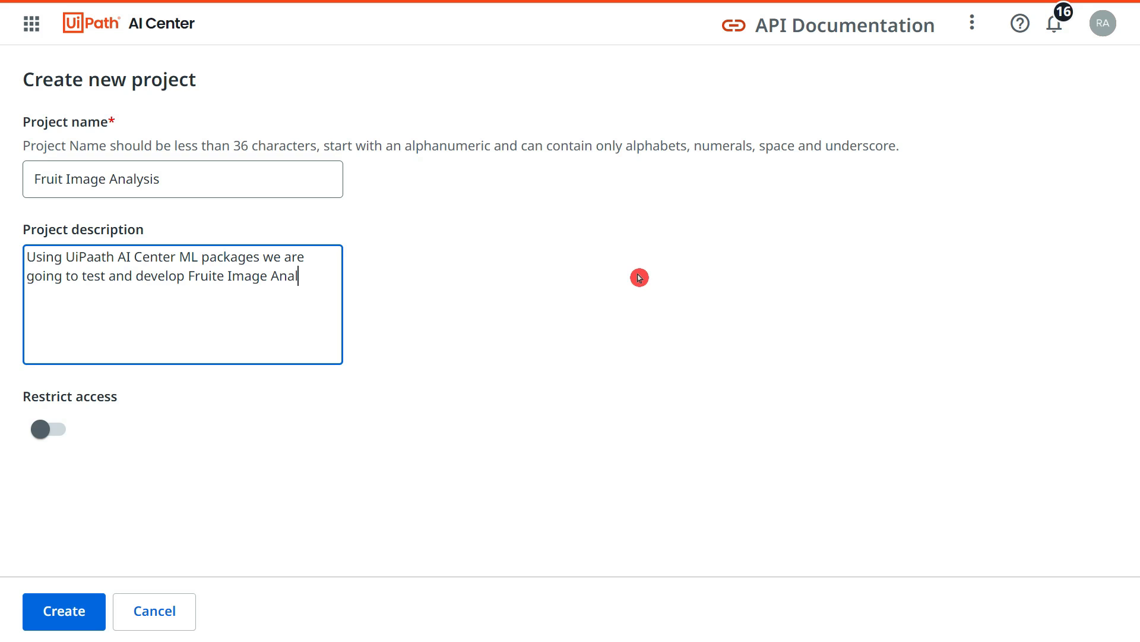
type("ysis Project.")
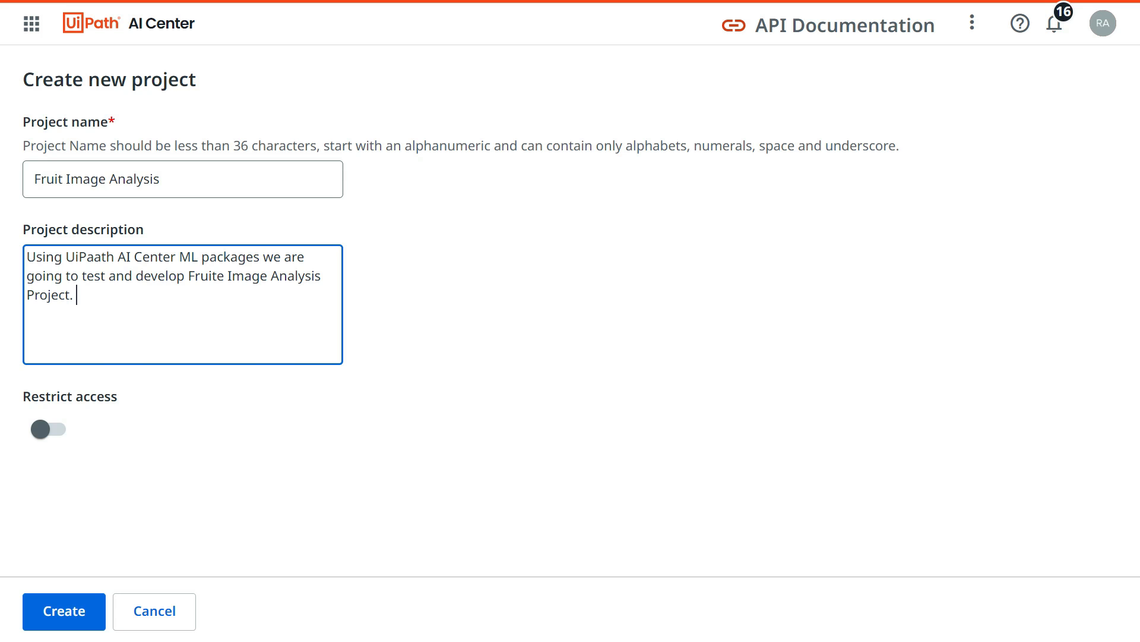
left_click(64, 610)
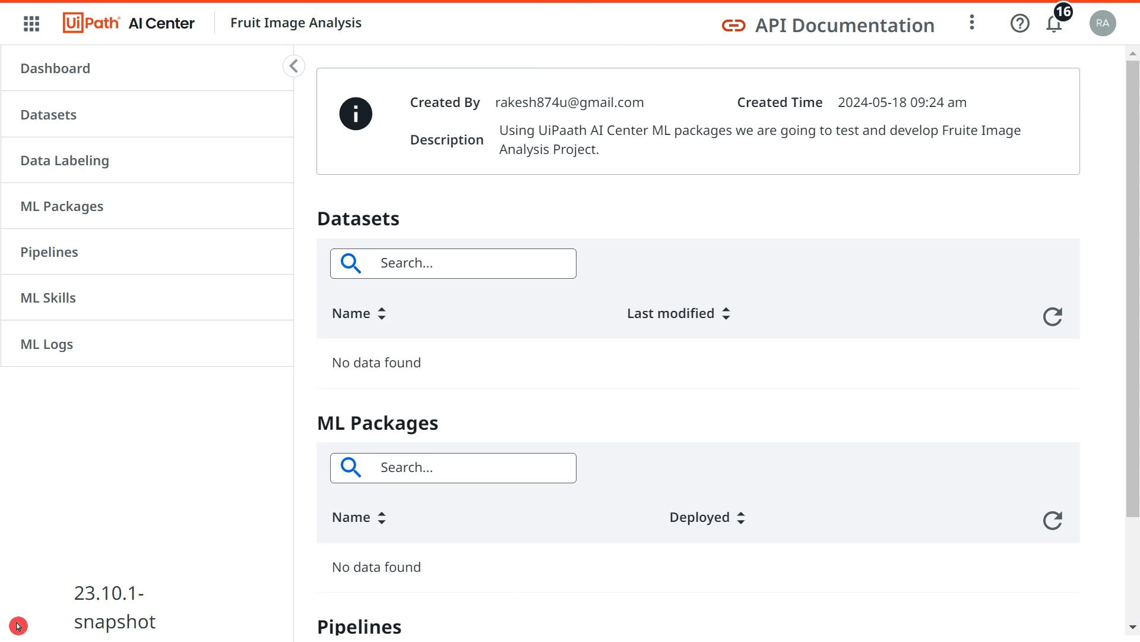
- Look through the project dashboard's Datasets, ML Packages and Pipelines sections
left_click(85, 71)
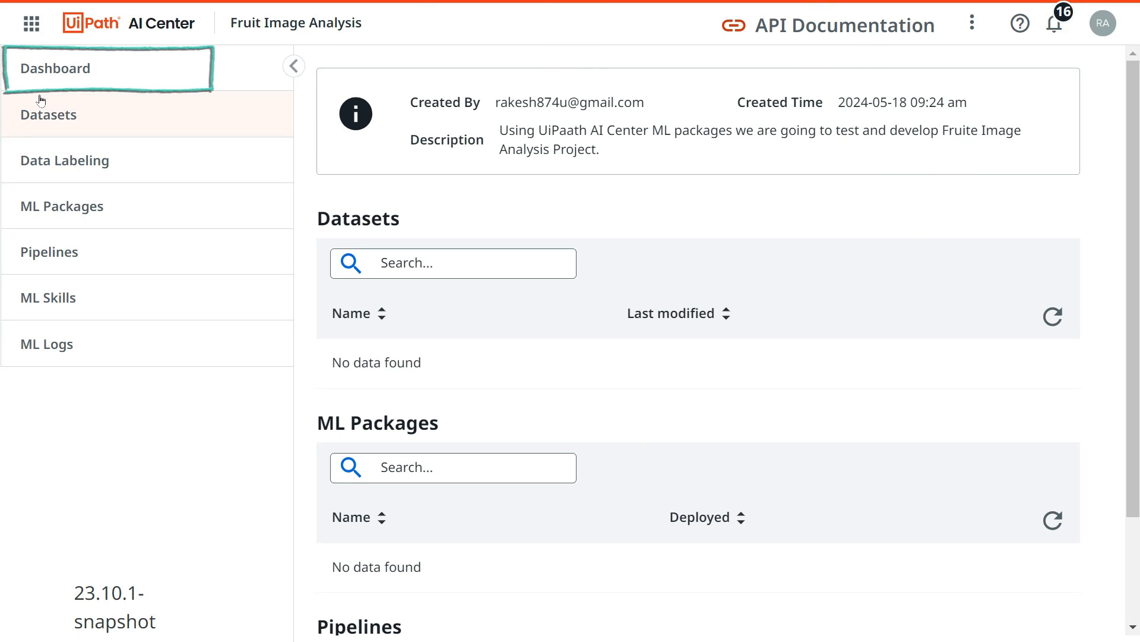
scroll(618, 237, "down", 2)
scroll(463, 248, "up", 2)
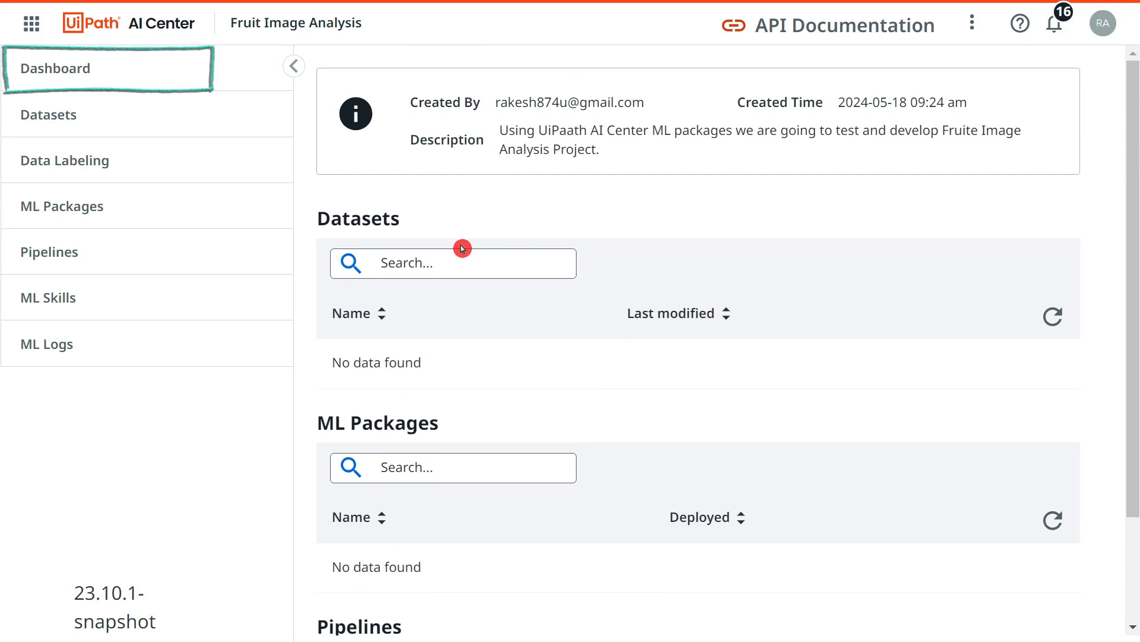
scroll(463, 249, "down", 2)
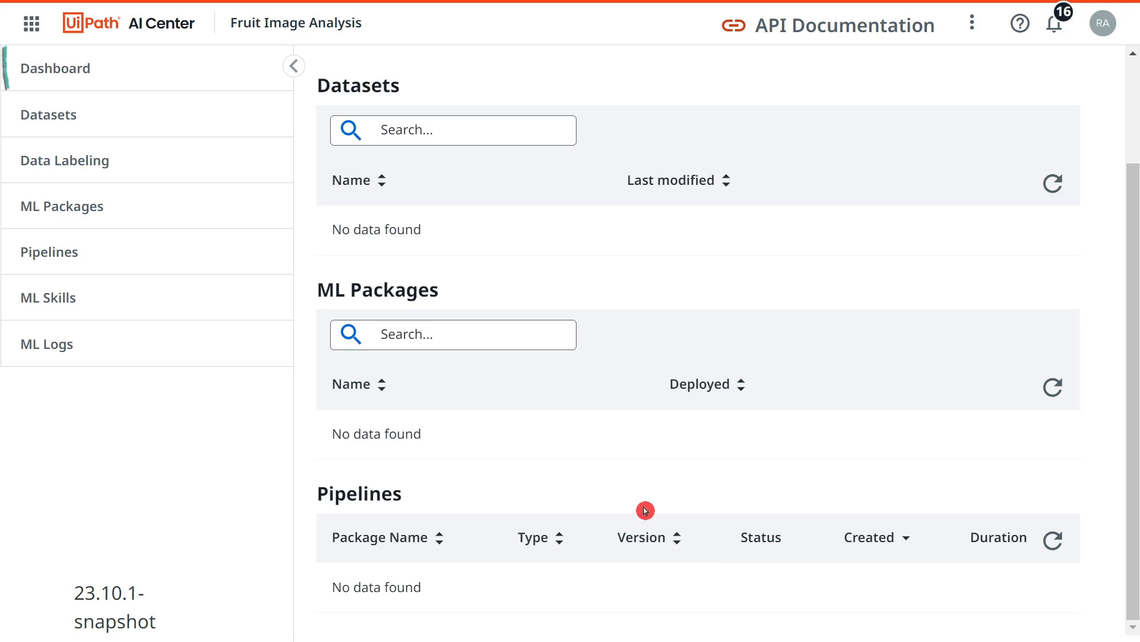
scroll(645, 509, "up", 2)
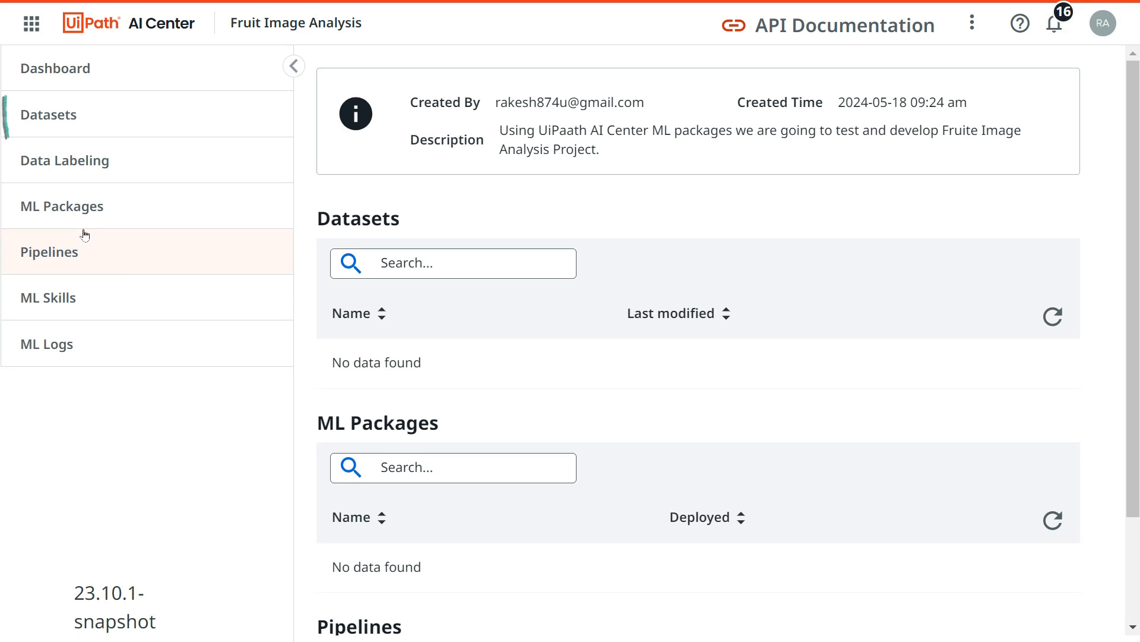
- Open the project's Datasets page and examine the options for creating a dataset or uploading a folder
left_click(92, 125)
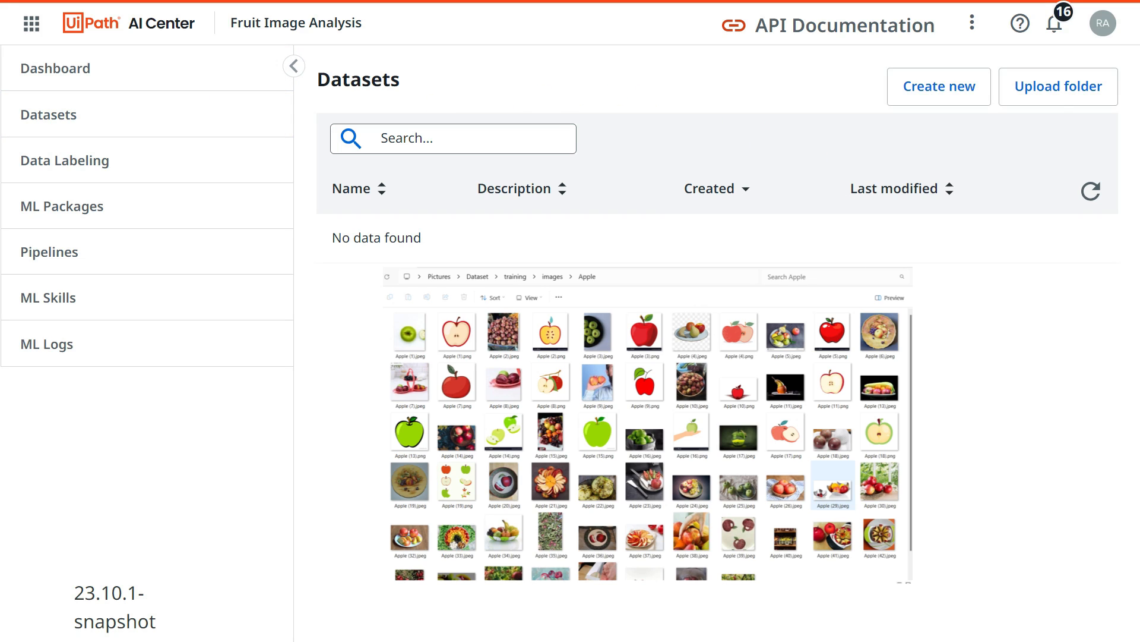
left_click(1070, 90)
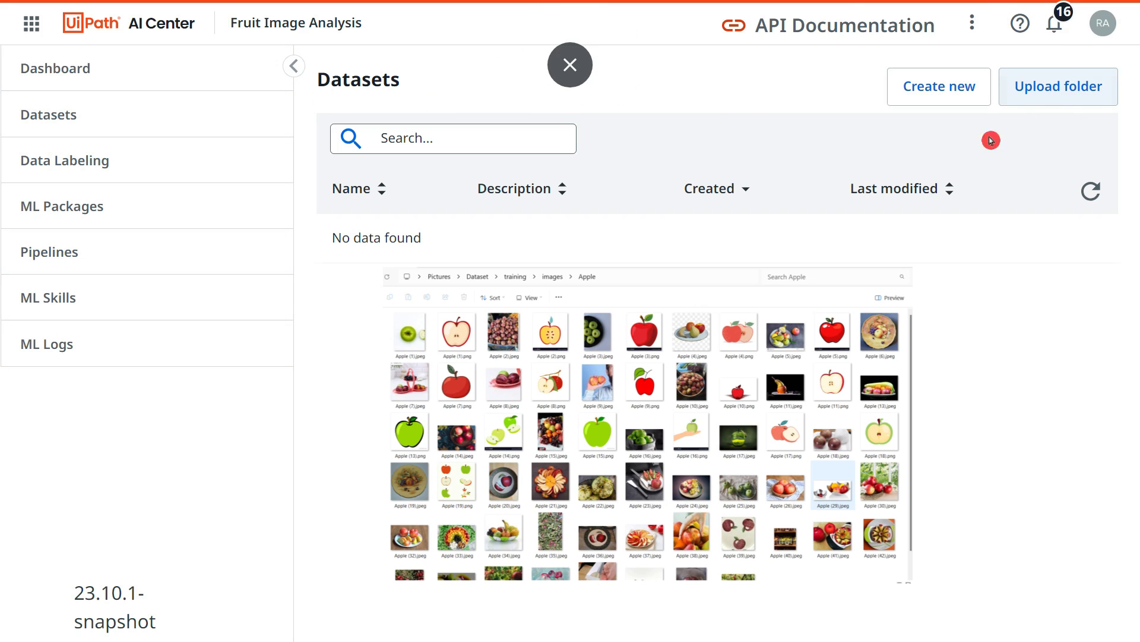
left_click(991, 140)
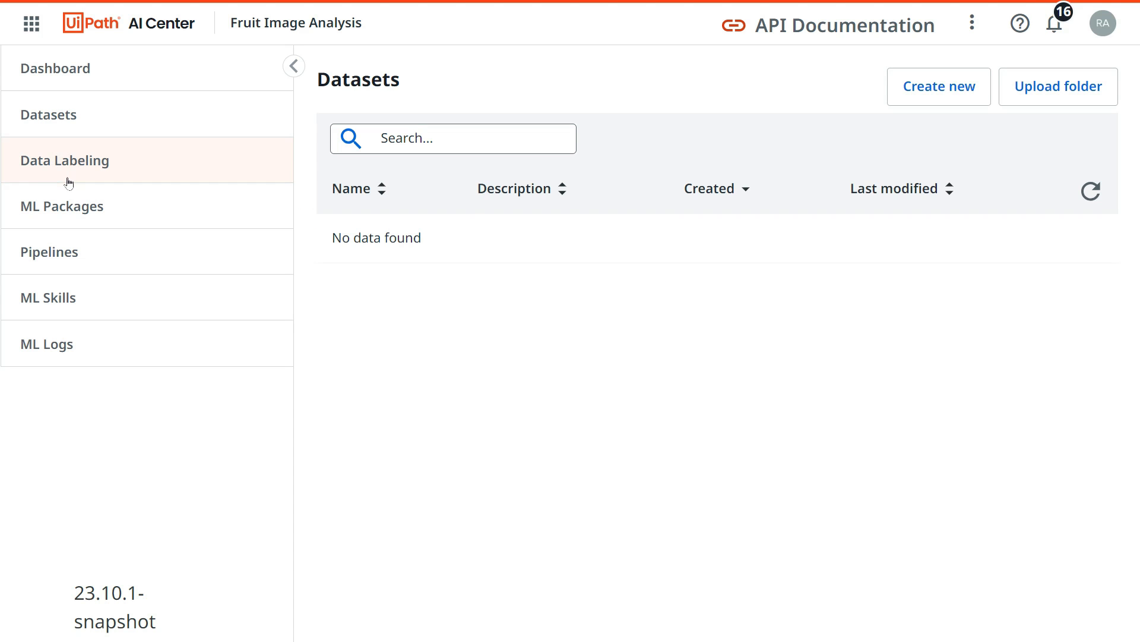
left_click(795, 109)
- Review the Data Labeling page and the out-of-the-box ML package categories, including UiPath Image Analysis
left_click(125, 166)
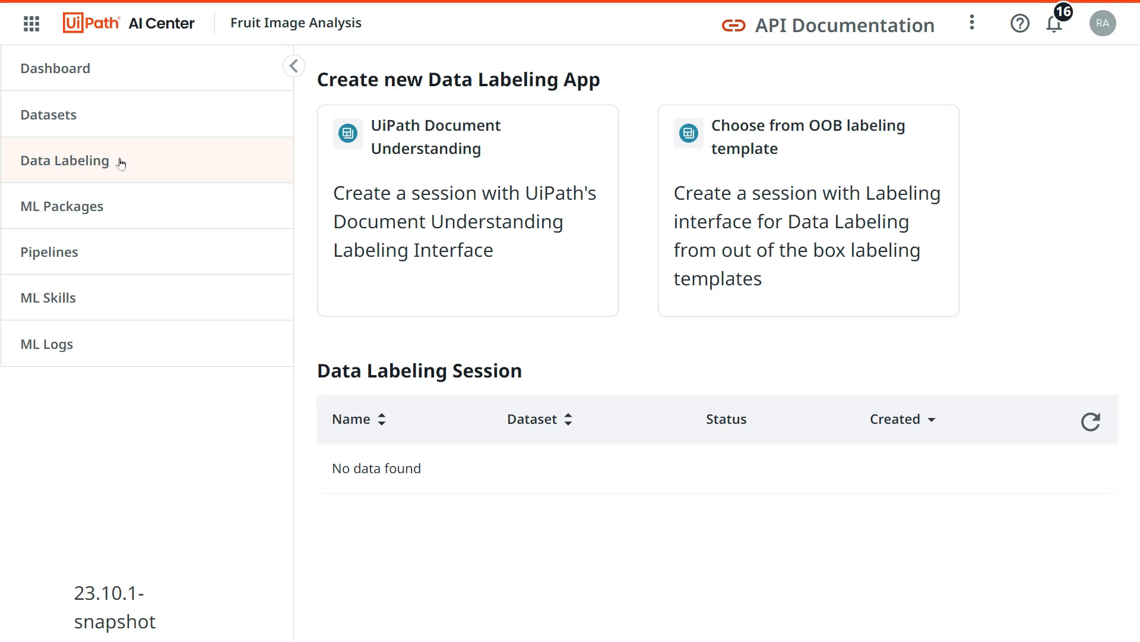
left_click(122, 221)
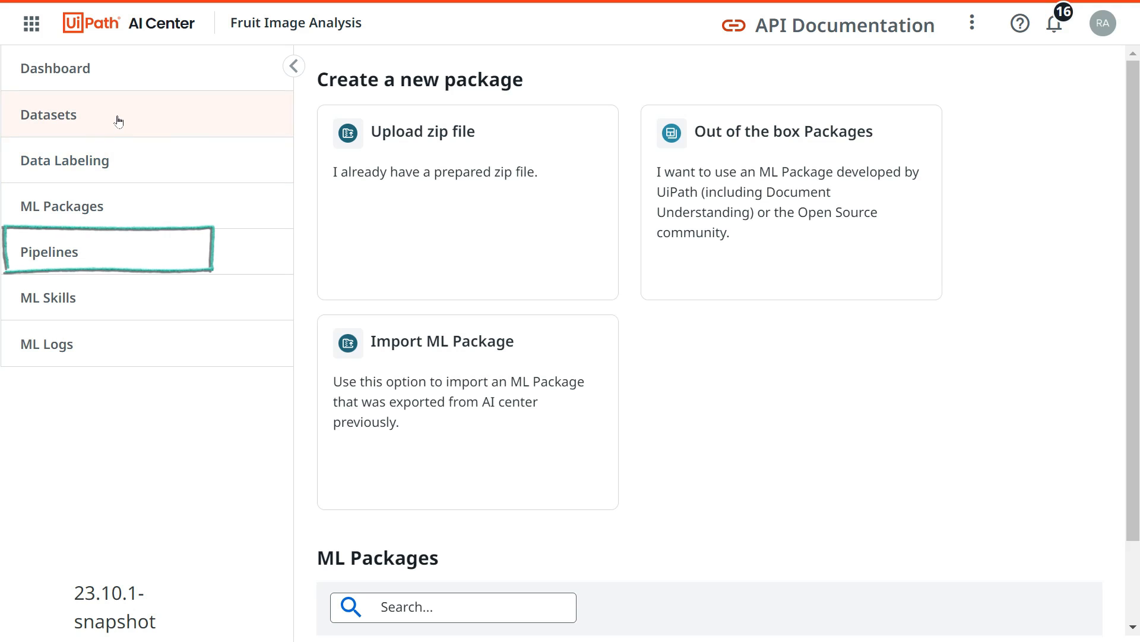
left_click(776, 168)
scroll(693, 270, "down", 3)
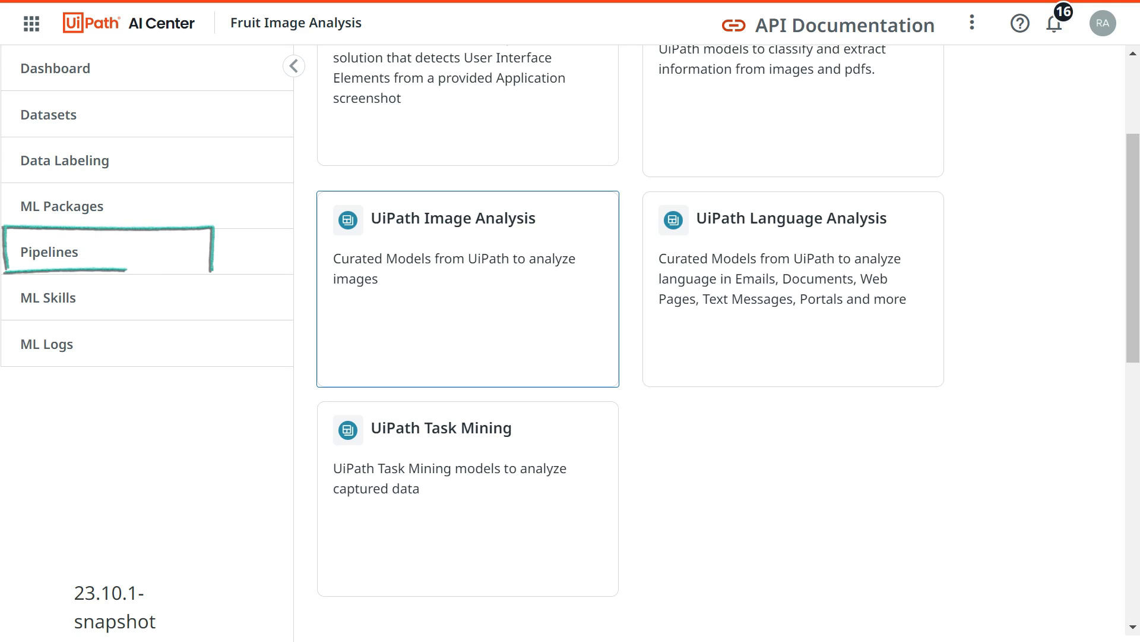
- Review the project's Pipelines and ML Skills pages
left_click(87, 256)
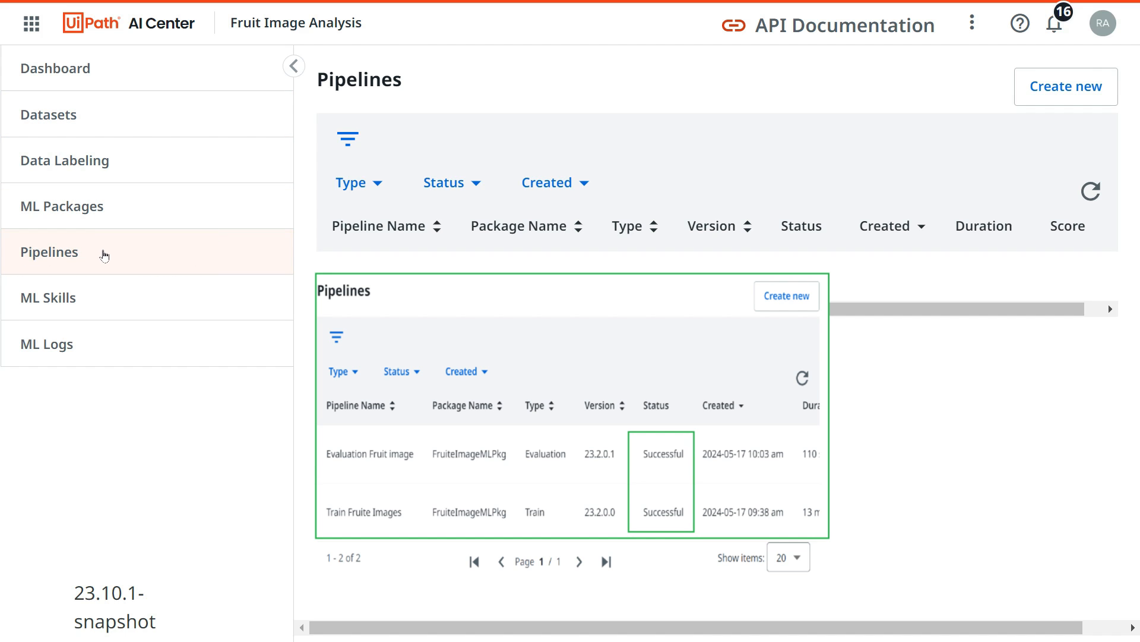
left_click(92, 258)
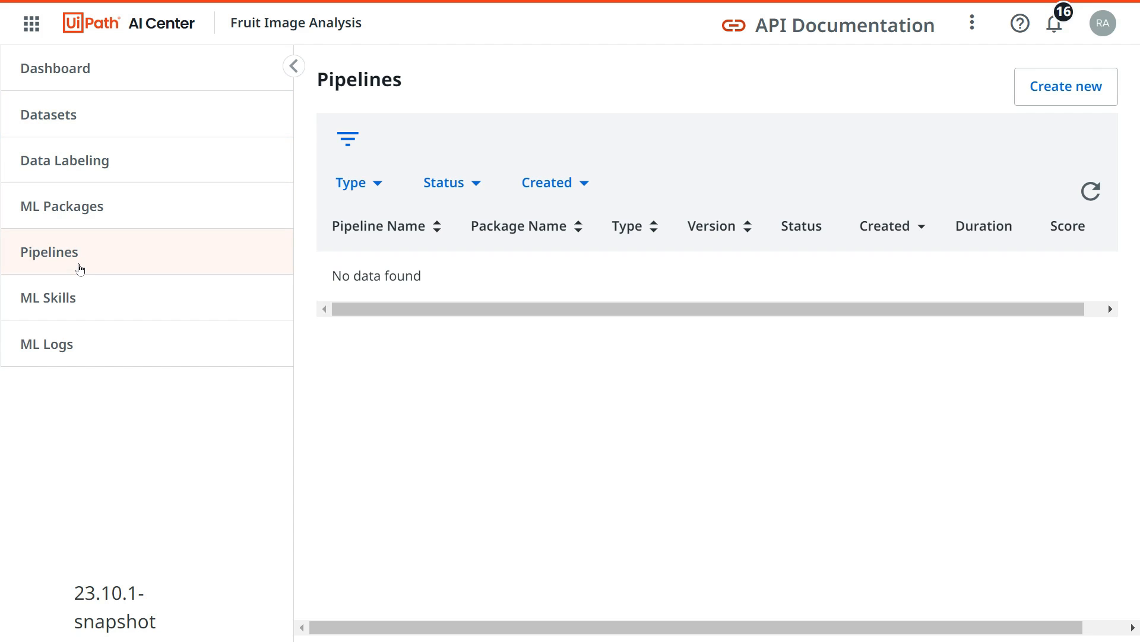
left_click(92, 304)
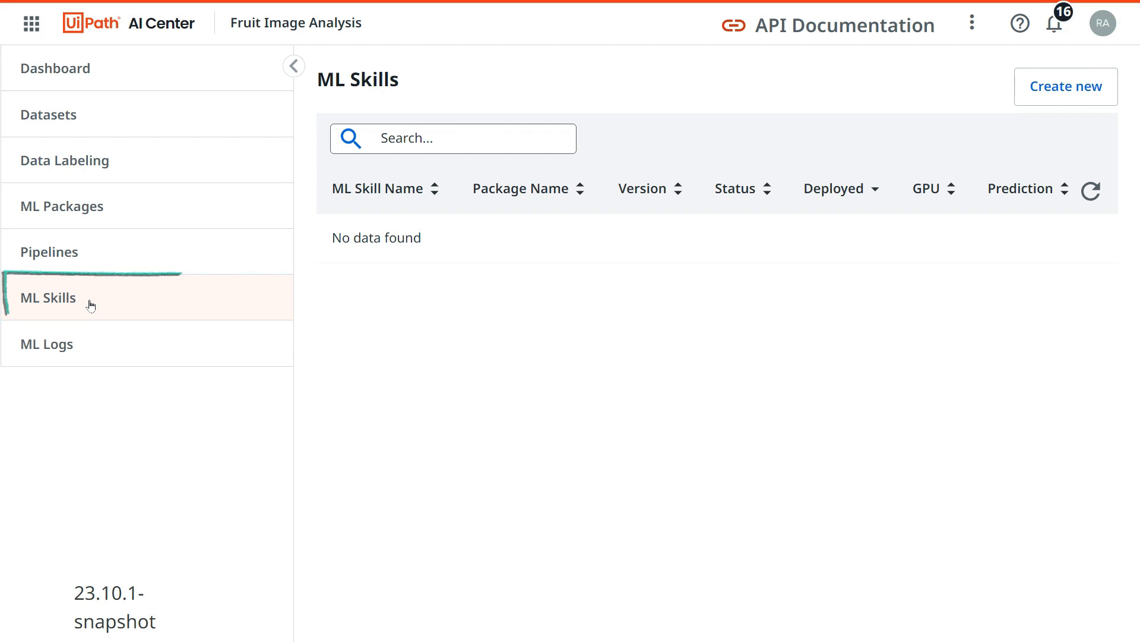
left_click(92, 255)
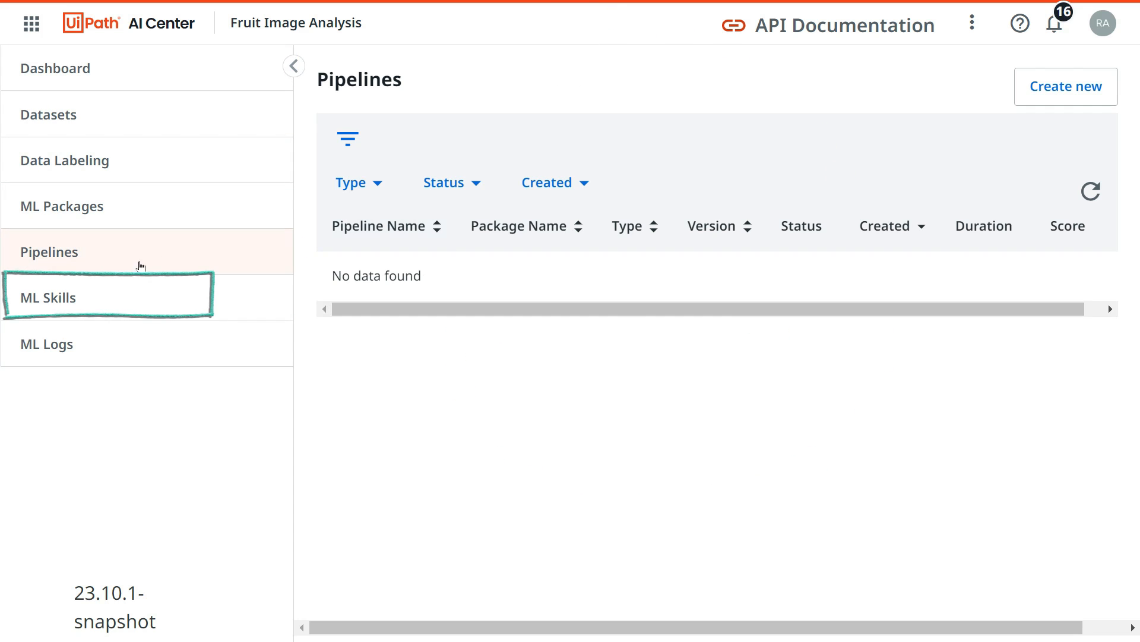
left_click(120, 294)
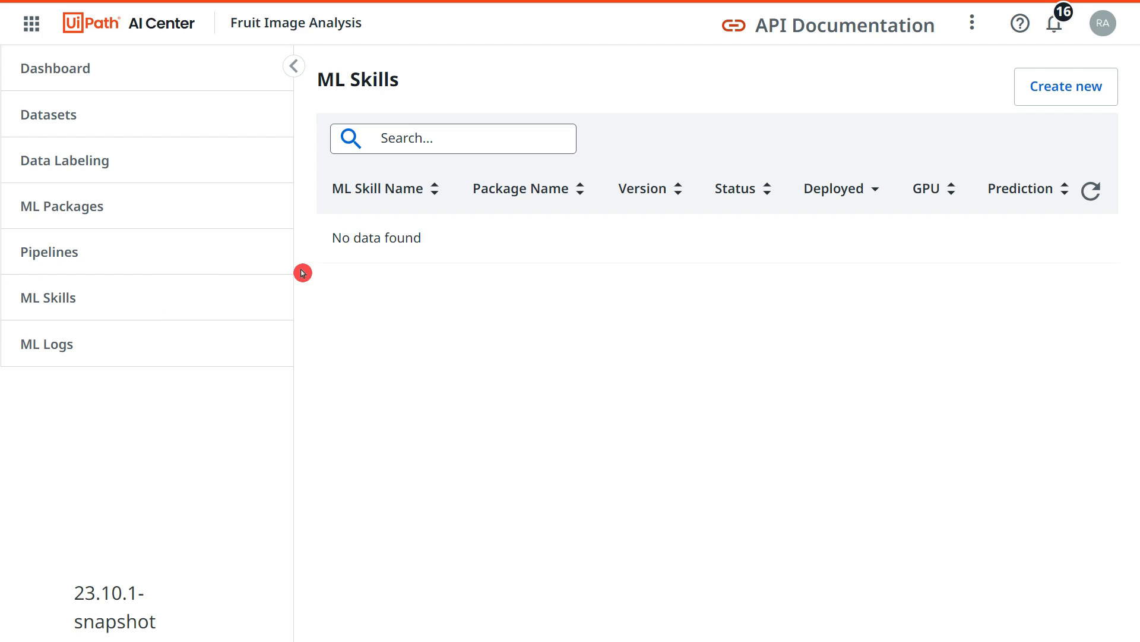
- Examine the project's ML Logs page
left_click(111, 353)
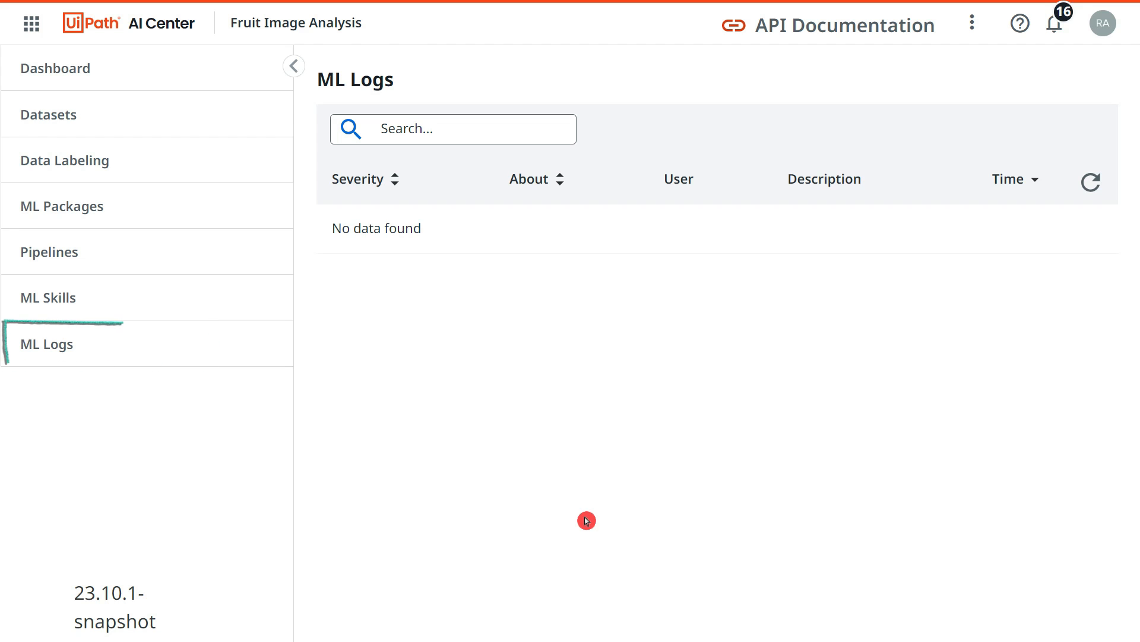
left_click(141, 347)
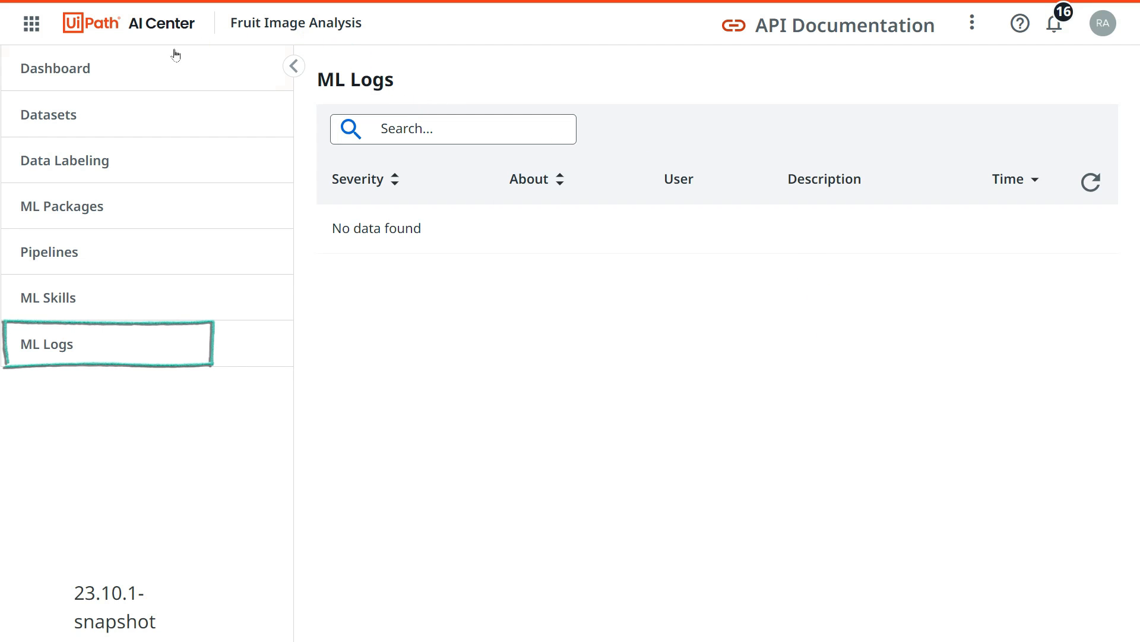
left_click(111, 44)
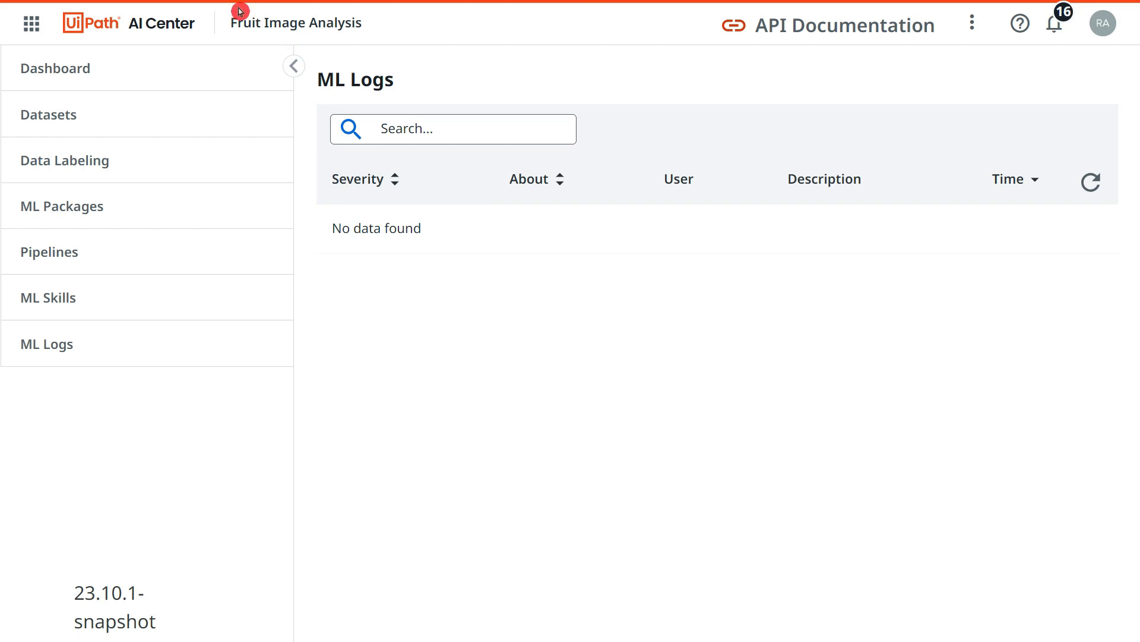
mouse_move(240, 2)
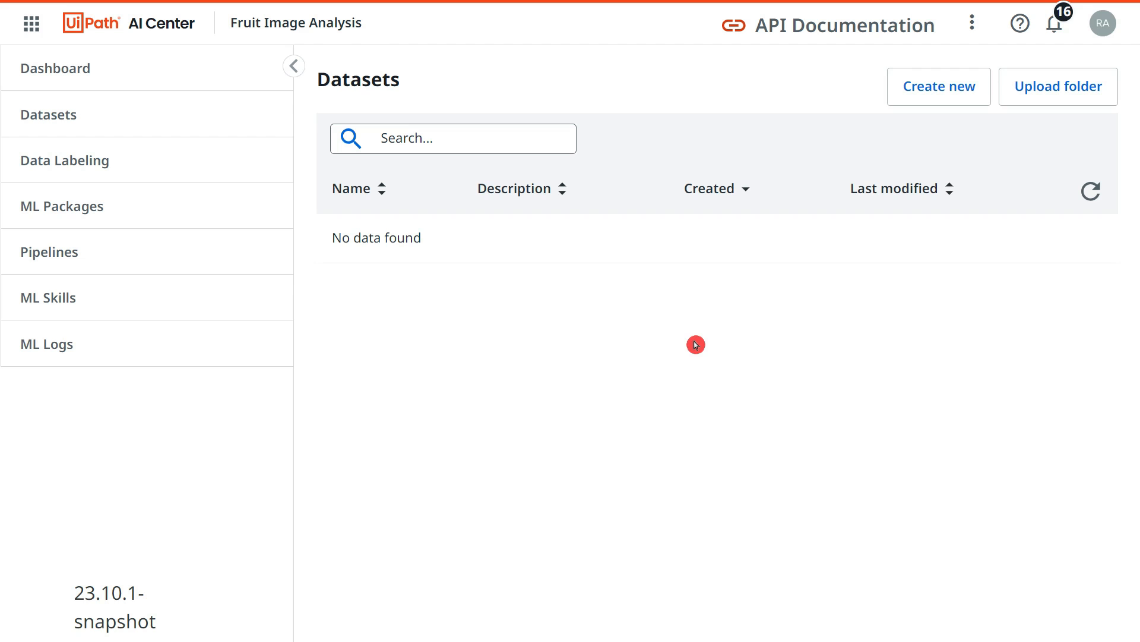
- Switch to File Explorer to view the Apple training images folder
key("alt+Tab")
key("alt+Tab")
key("alt+Tab")
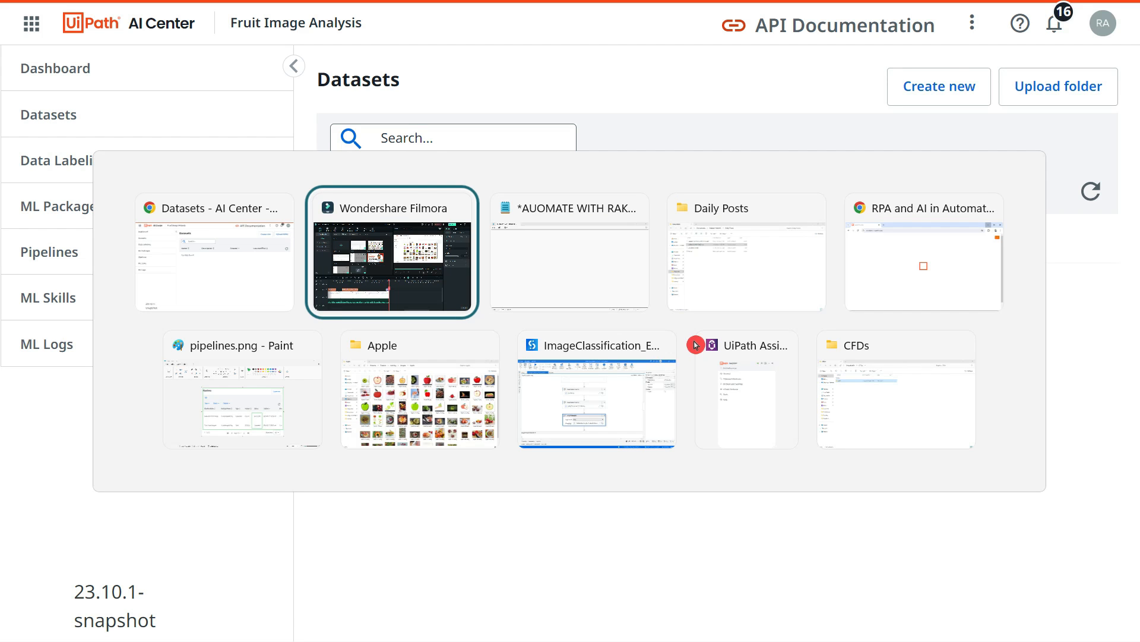
key("alt+Tab")
key("alt+Tab")
key("alt+Tab")
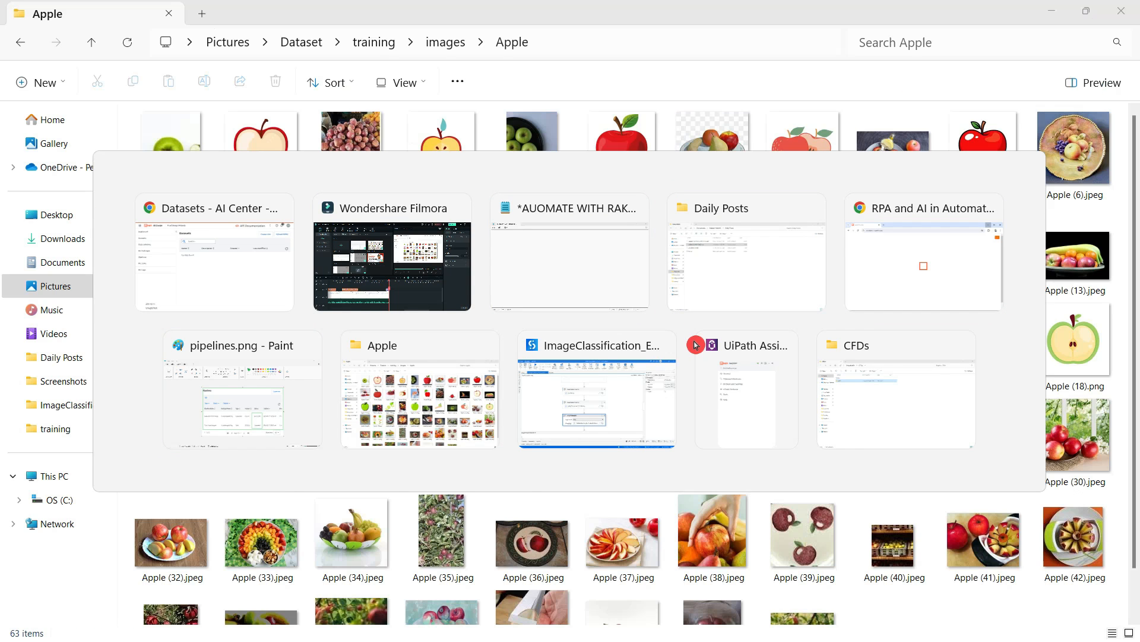
- Switch to Chrome, search the web for kaggle in a new tab, and open the Kaggle site
key("alt+Tab")
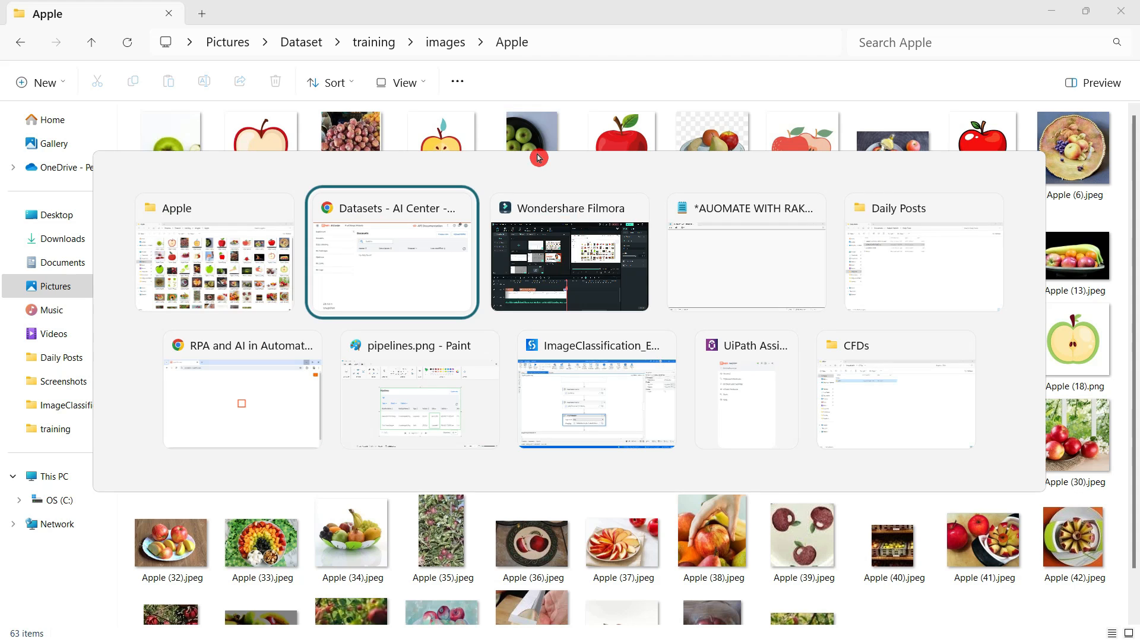
key("alt+Tab")
key("alt+Tab")
key("alt+Tab")
key("alt+Tab")
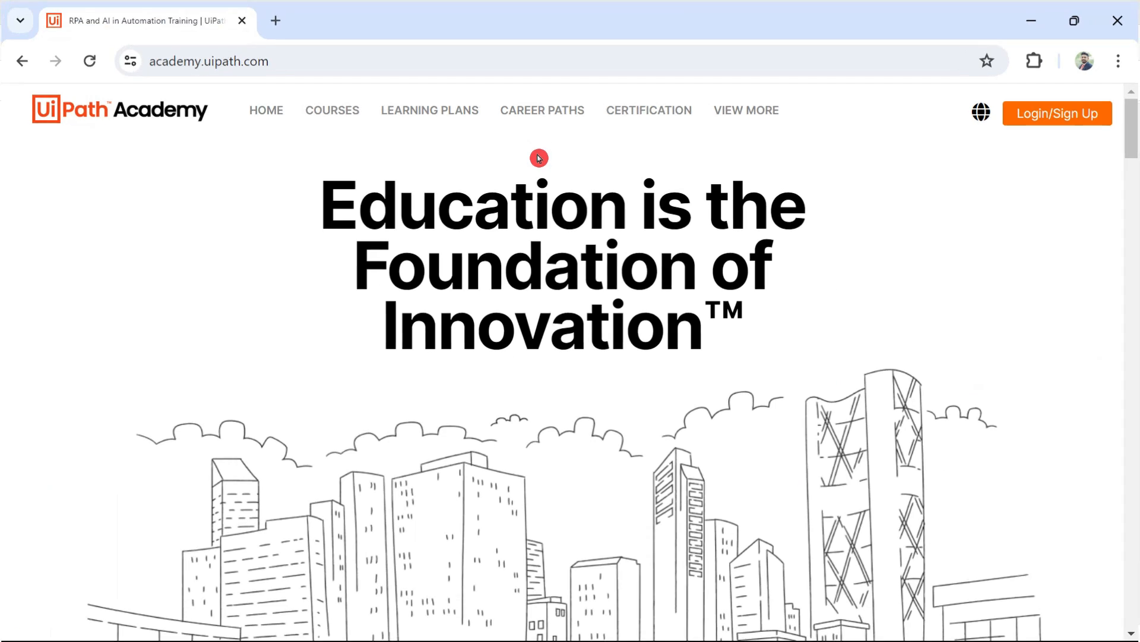
left_click(276, 20)
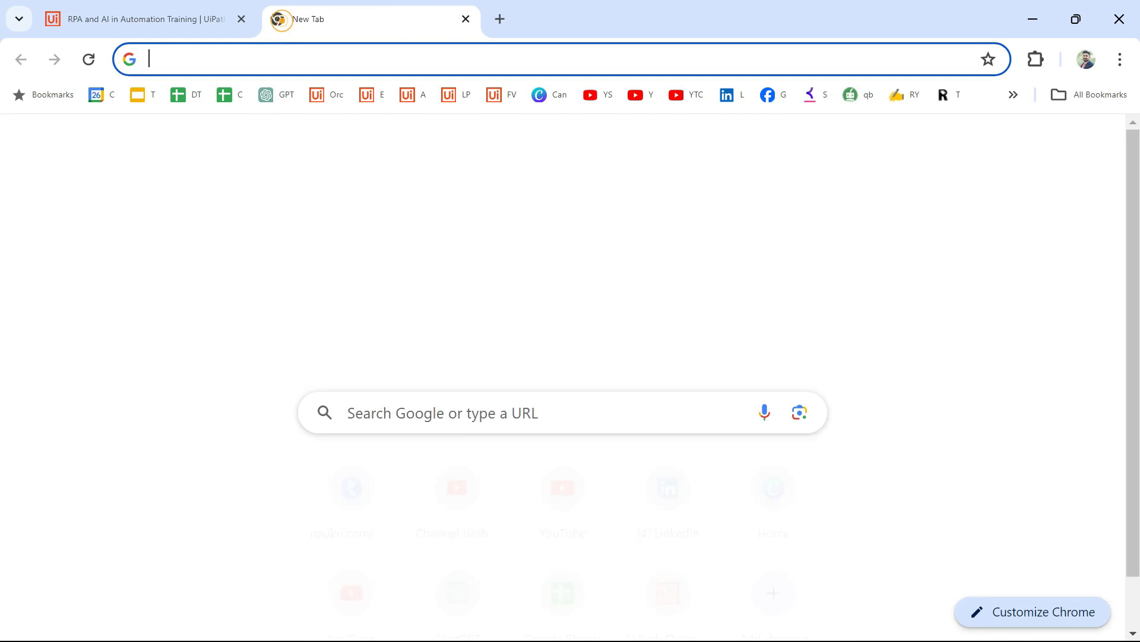
left_click(273, 58)
left_click(761, 143)
type("kagg")
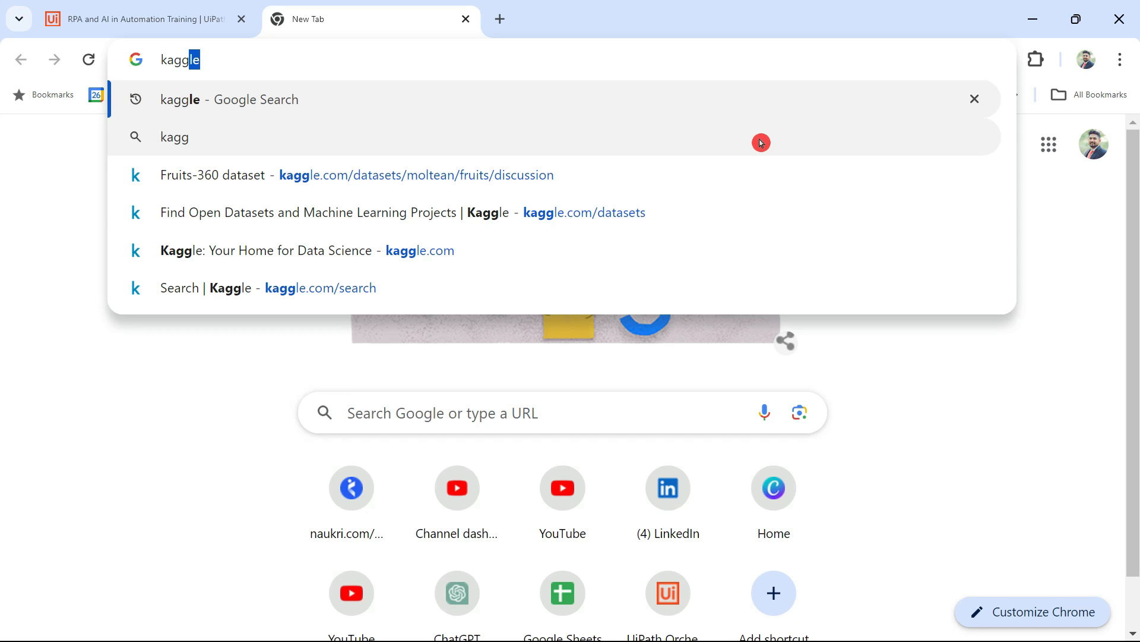
key("Return")
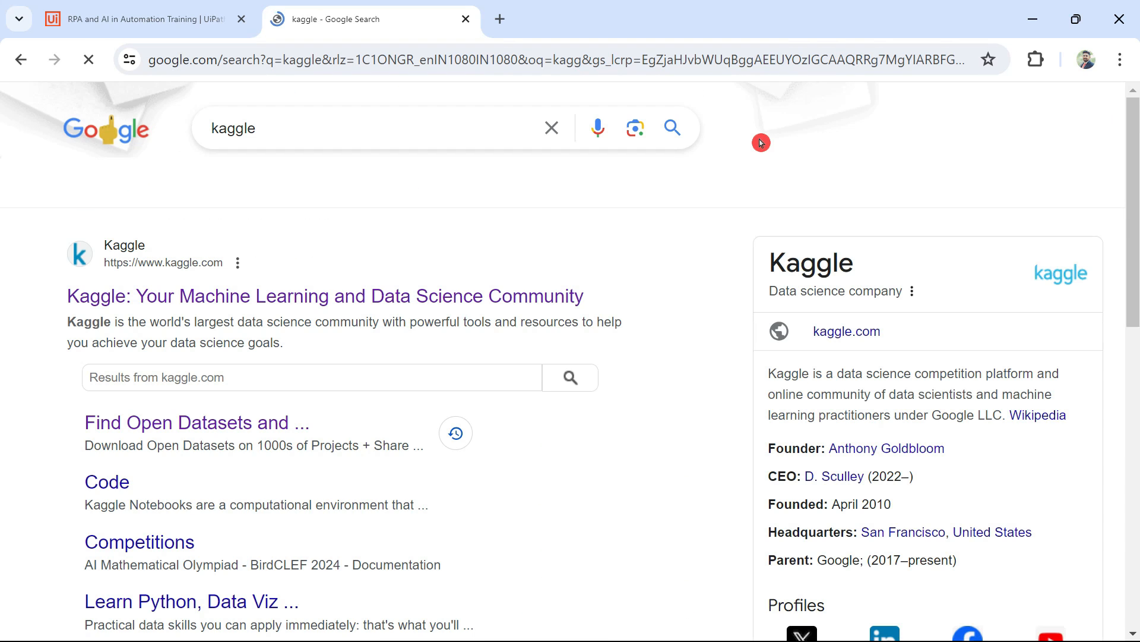
left_click(221, 297)
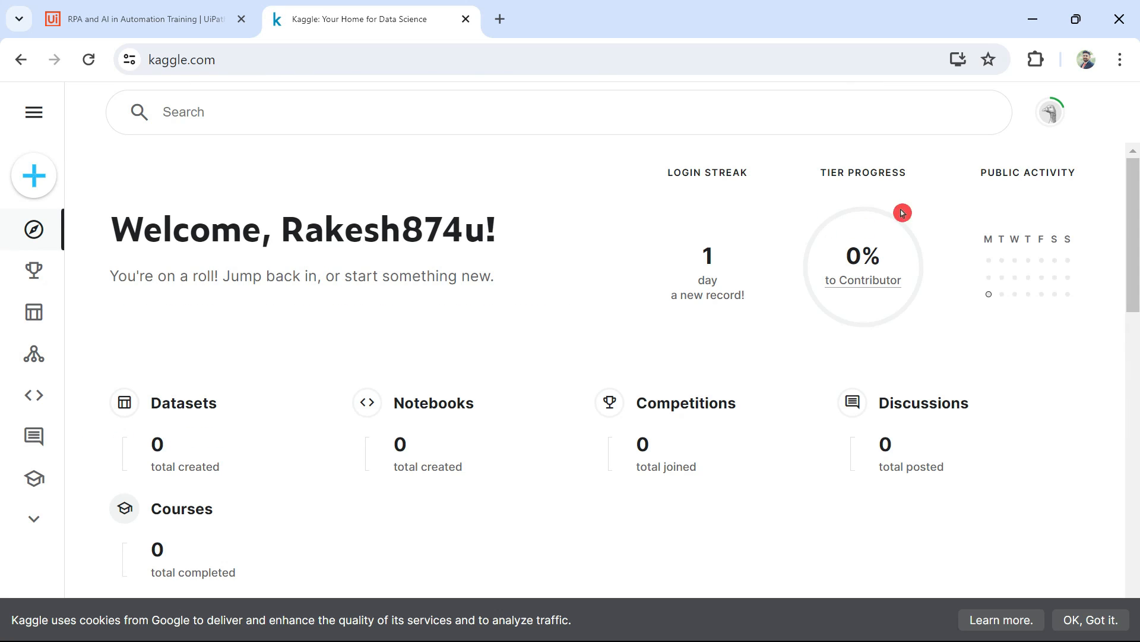
- Open Kaggle's Datasets page and search the datasets for "fruits"
left_click(37, 114)
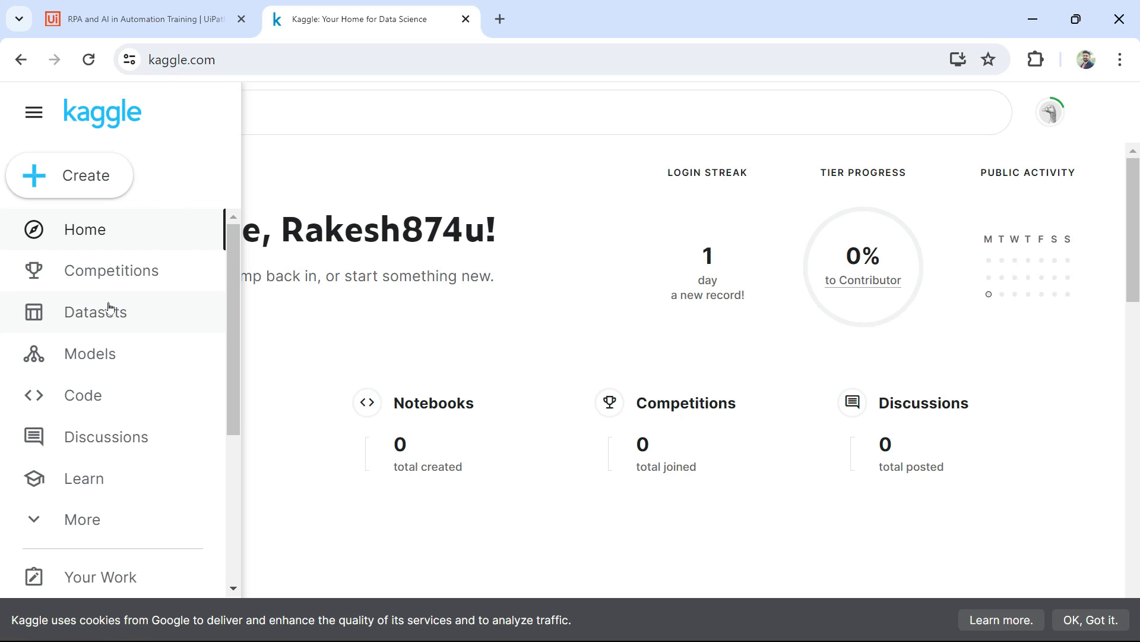
left_click(94, 314)
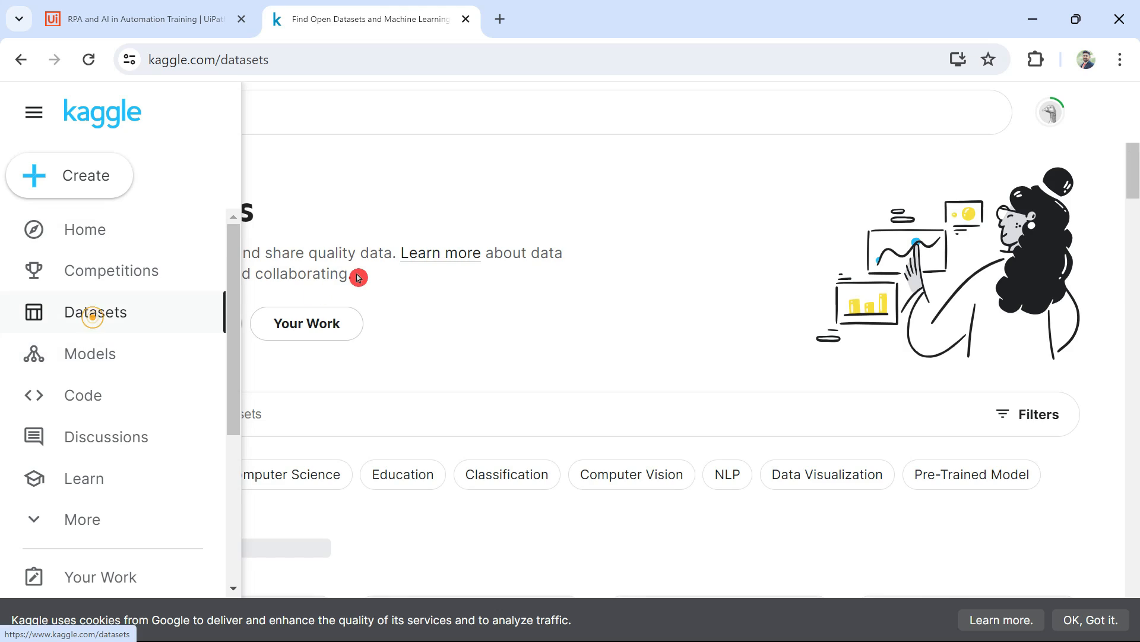
left_click(516, 317)
left_click(154, 413)
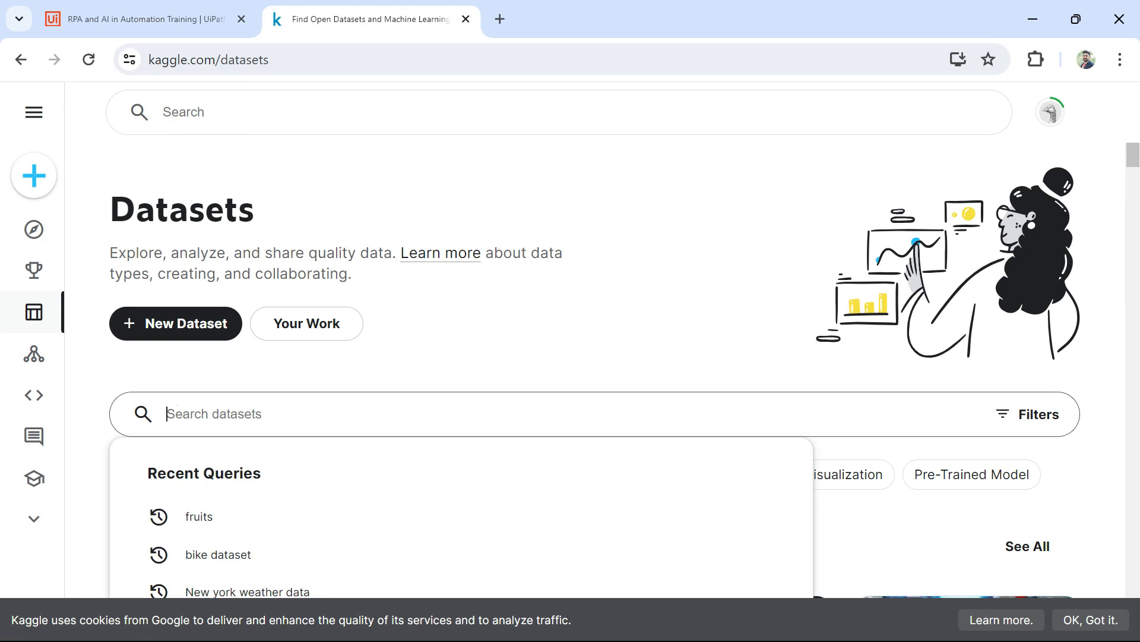
left_click(217, 513)
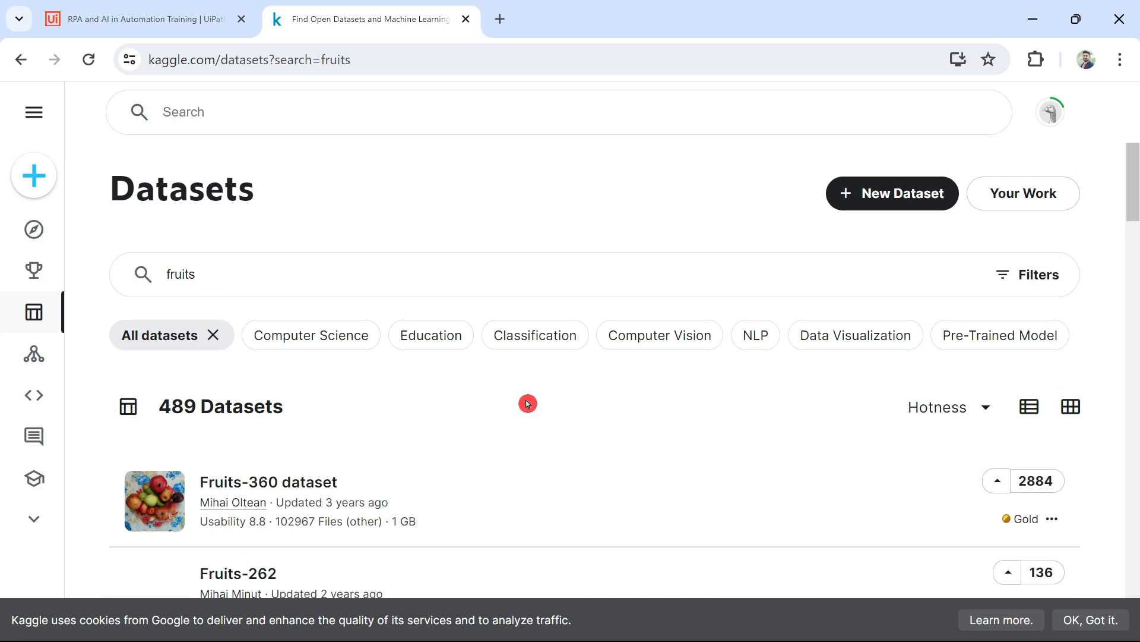
- Open the Fruits Classification dataset from the search results and read its About Dataset description
scroll(532, 397, "down", 3)
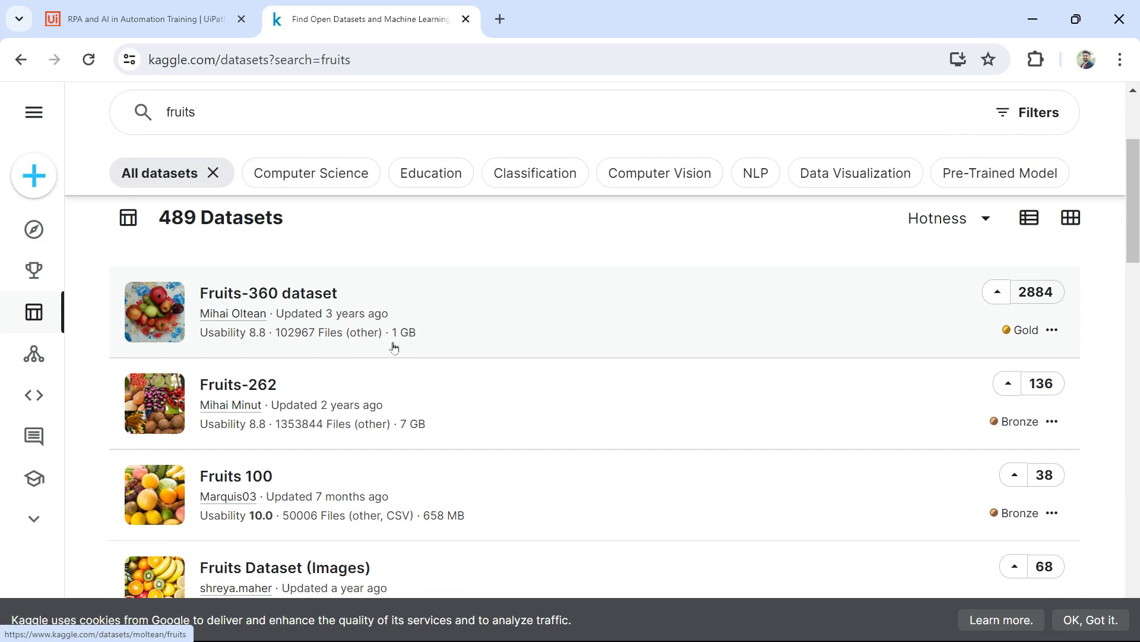
scroll(537, 420, "down", 2)
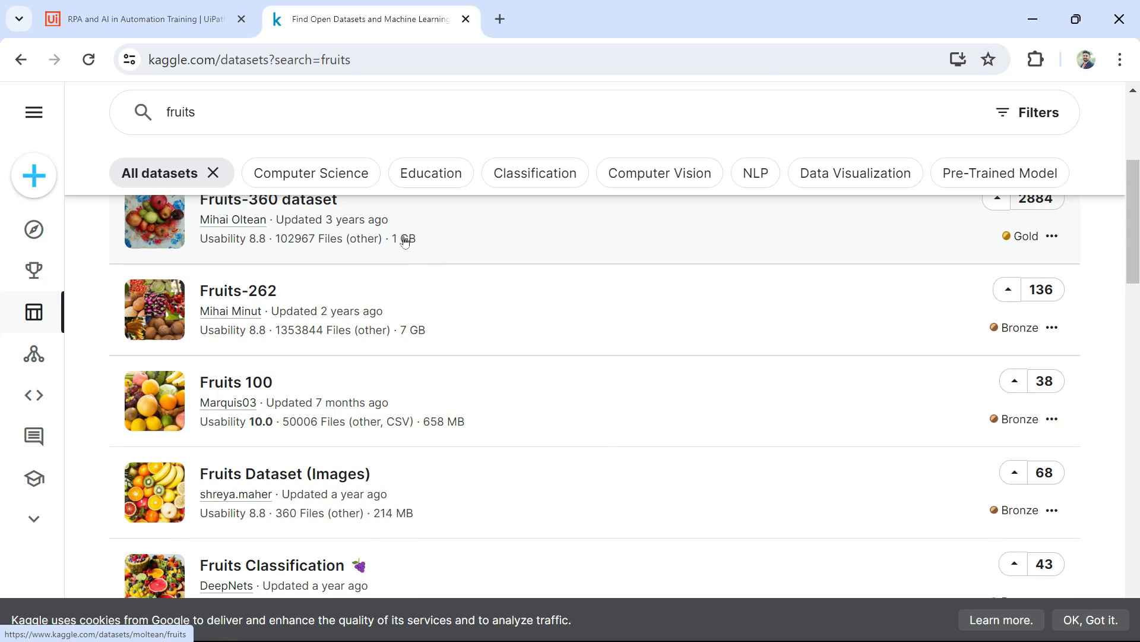
scroll(433, 422, "down", 2)
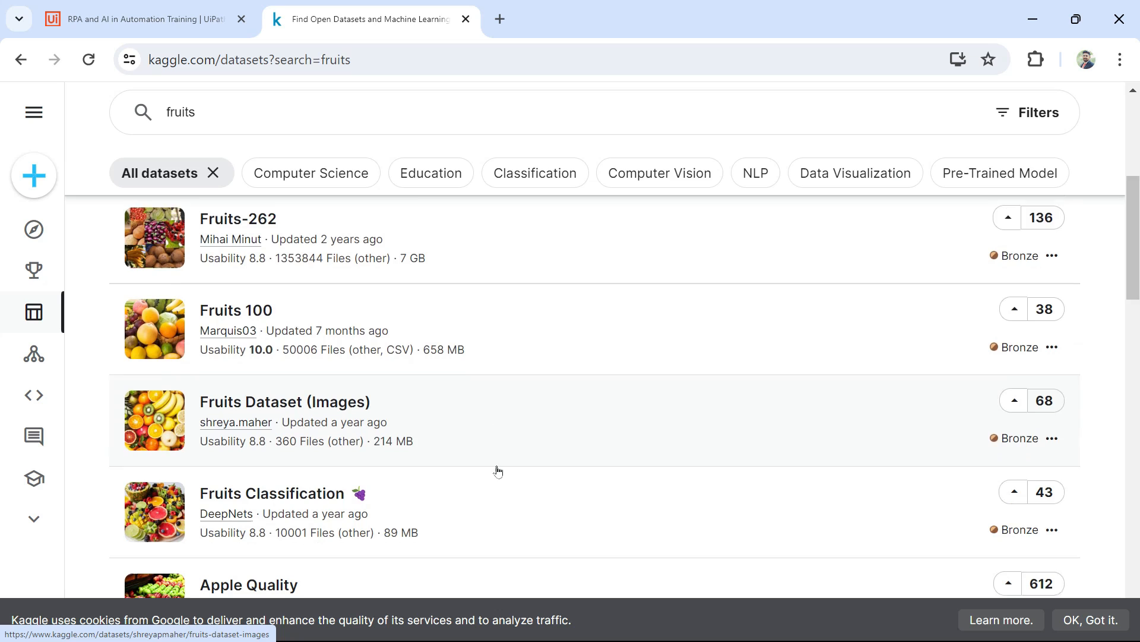
scroll(432, 427, "down", 2)
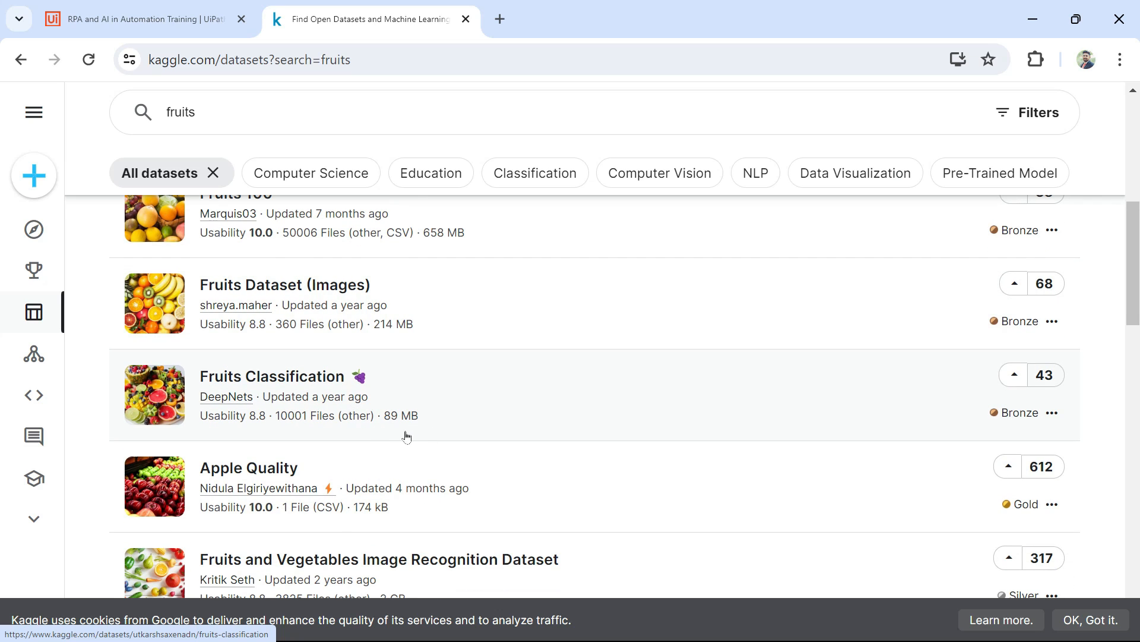
left_click(315, 384)
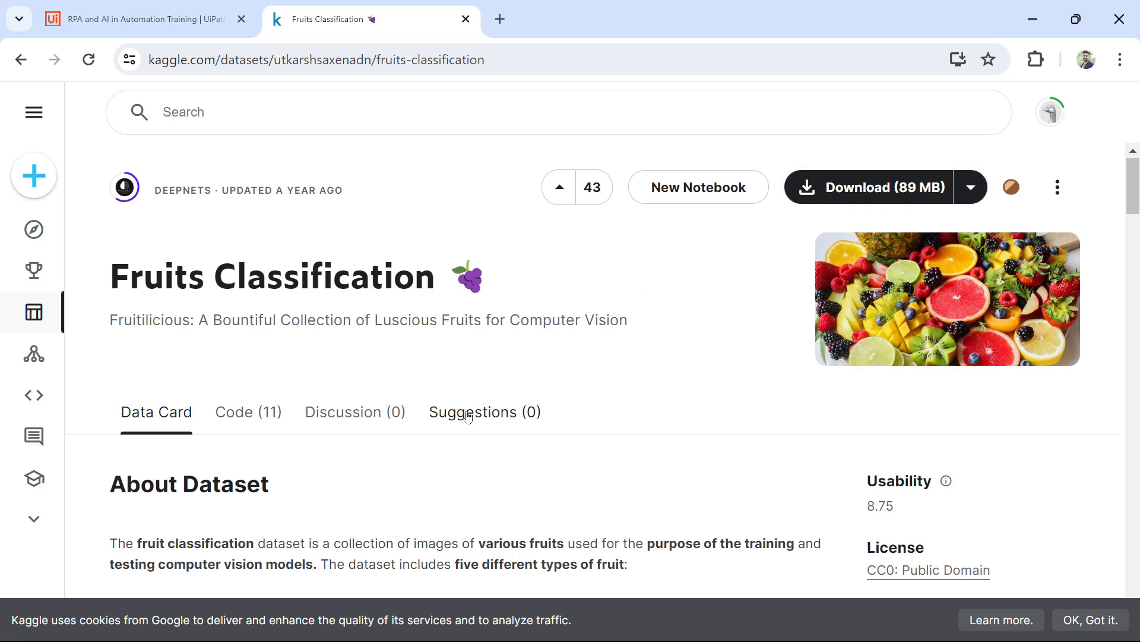
scroll(469, 413, "down", 2)
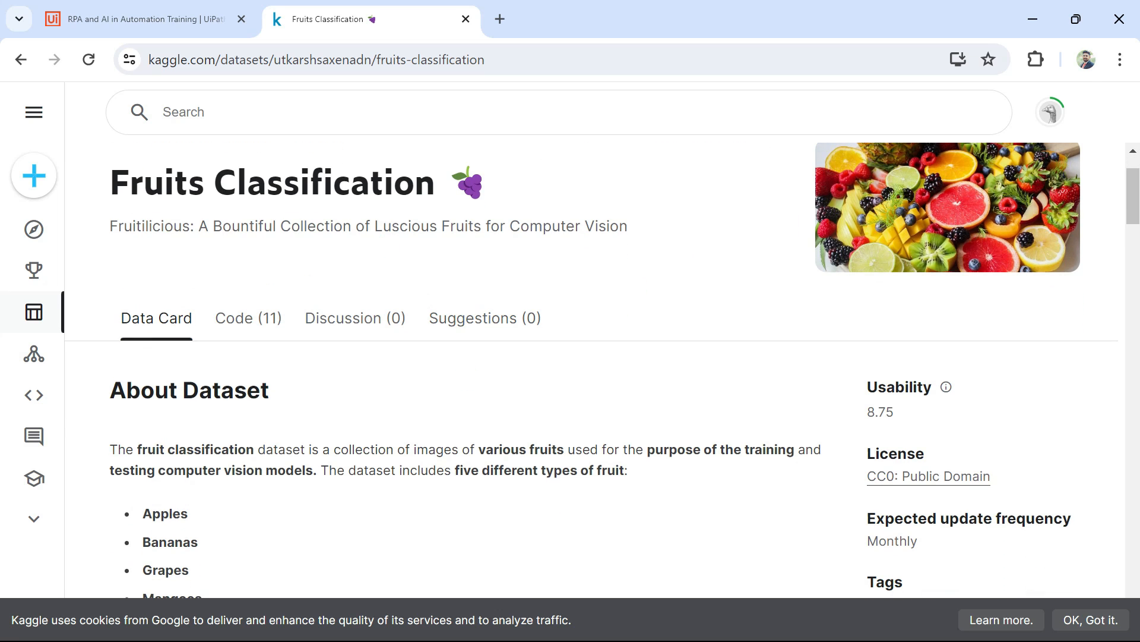
scroll(825, 410, "down", 2)
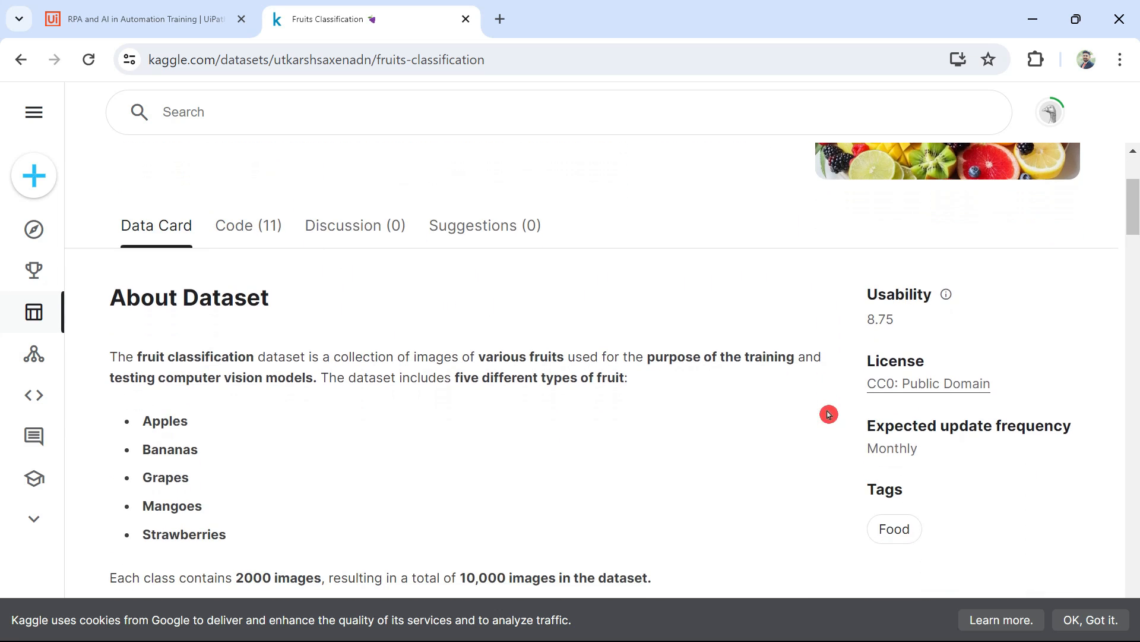
- Open the dataset's CC0: Public Domain licence, read its No Copyright section, and return to the Fruits Classification page
left_click(938, 387)
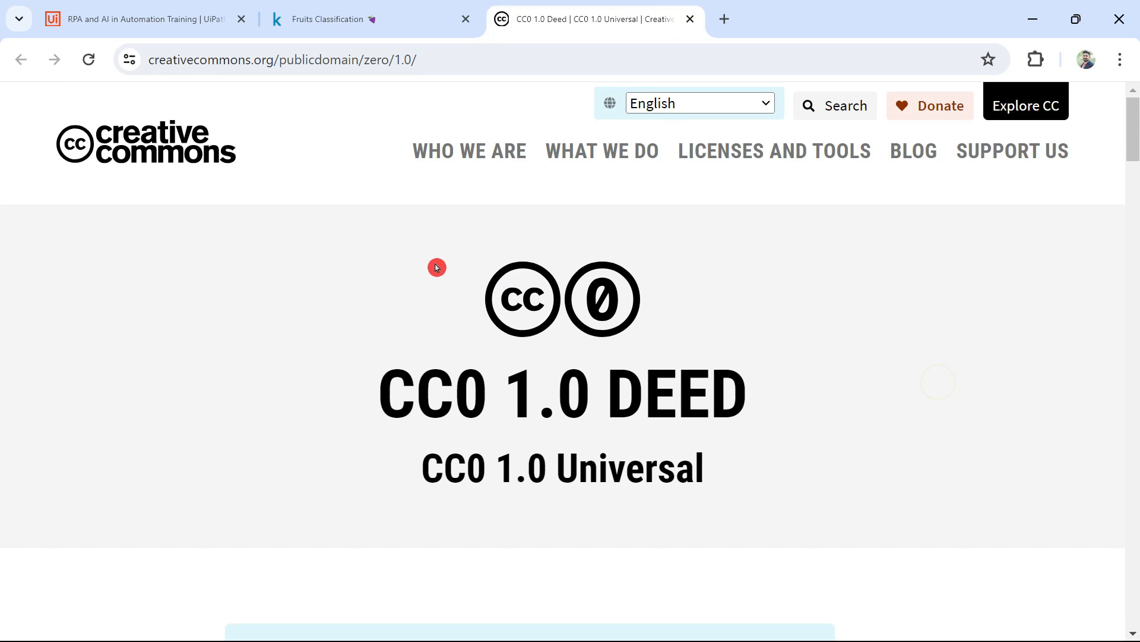
scroll(741, 438, "down", 6)
scroll(600, 356, "down", 3)
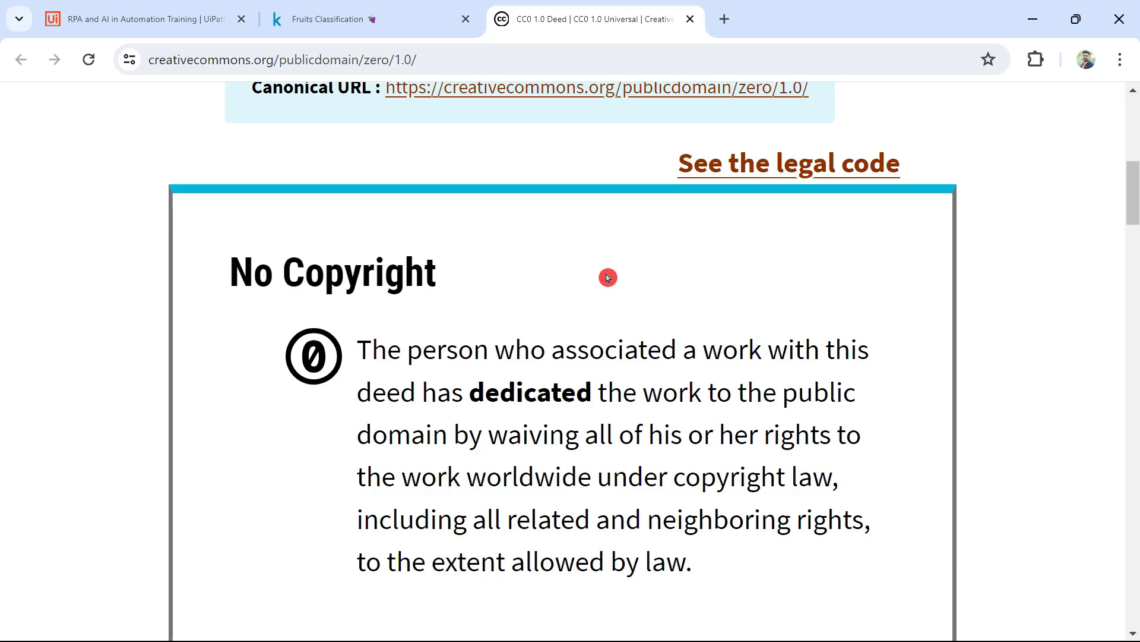
scroll(608, 275, "up", 6)
scroll(555, 299, "down", 5)
scroll(555, 299, "up", 6)
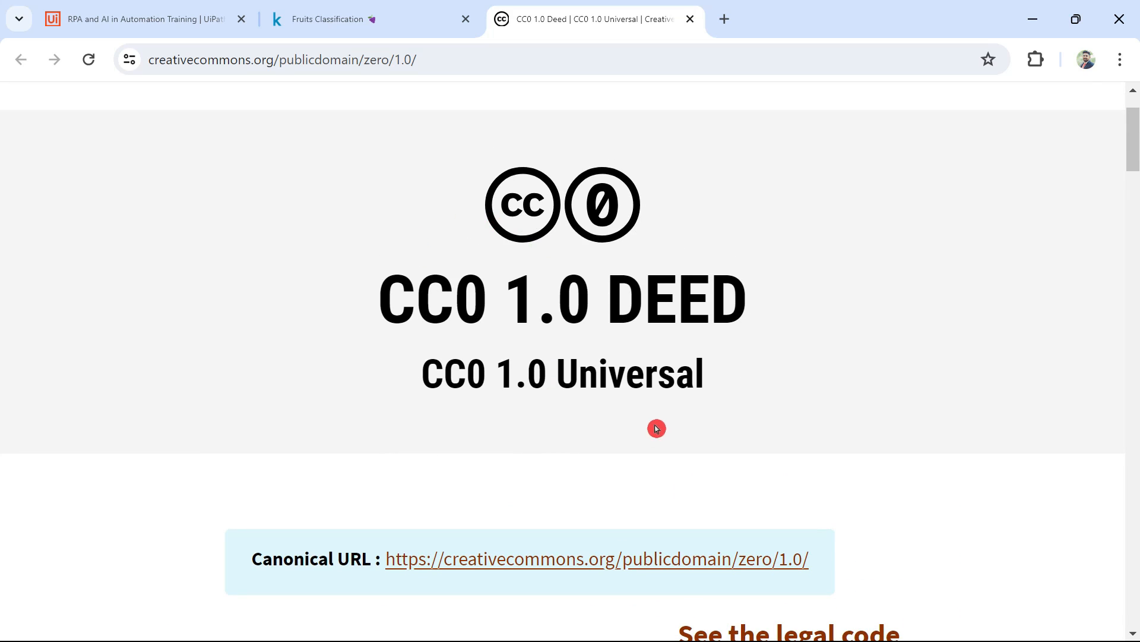
scroll(562, 461, "down", 8)
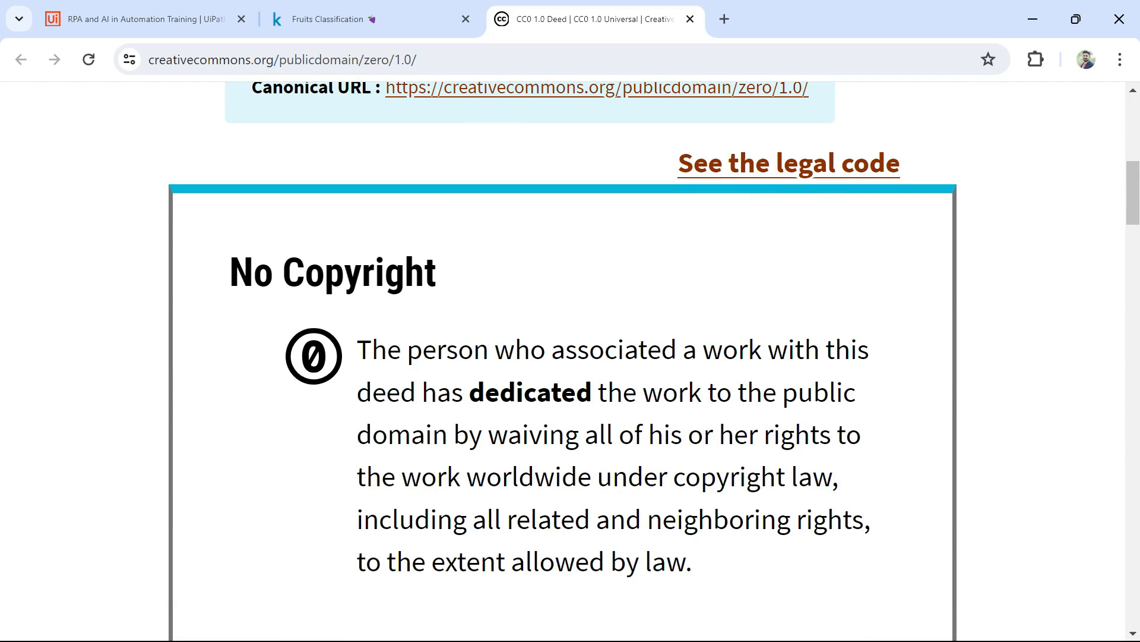
left_click_drag(662, 350, 773, 435)
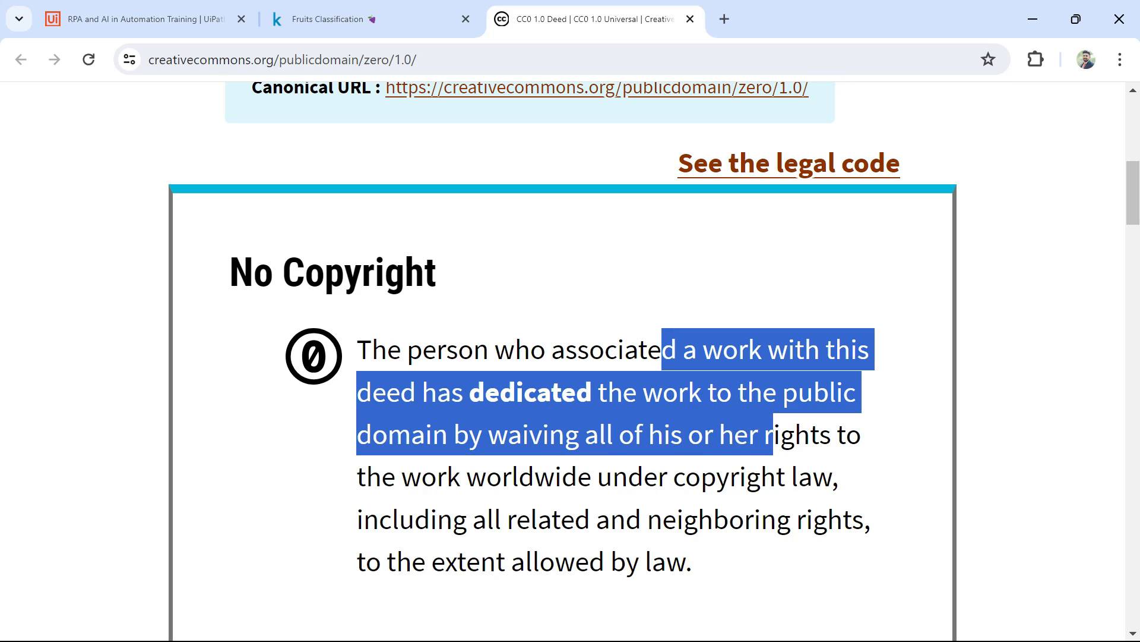
left_click(868, 452)
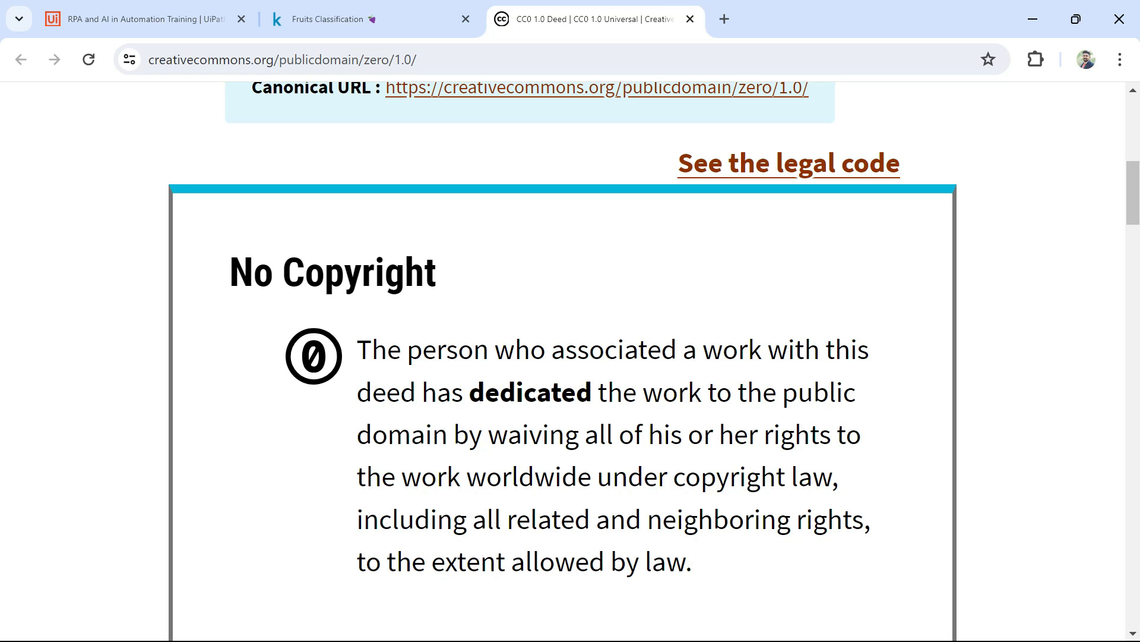
left_click(713, 551)
scroll(711, 331, "up", 2)
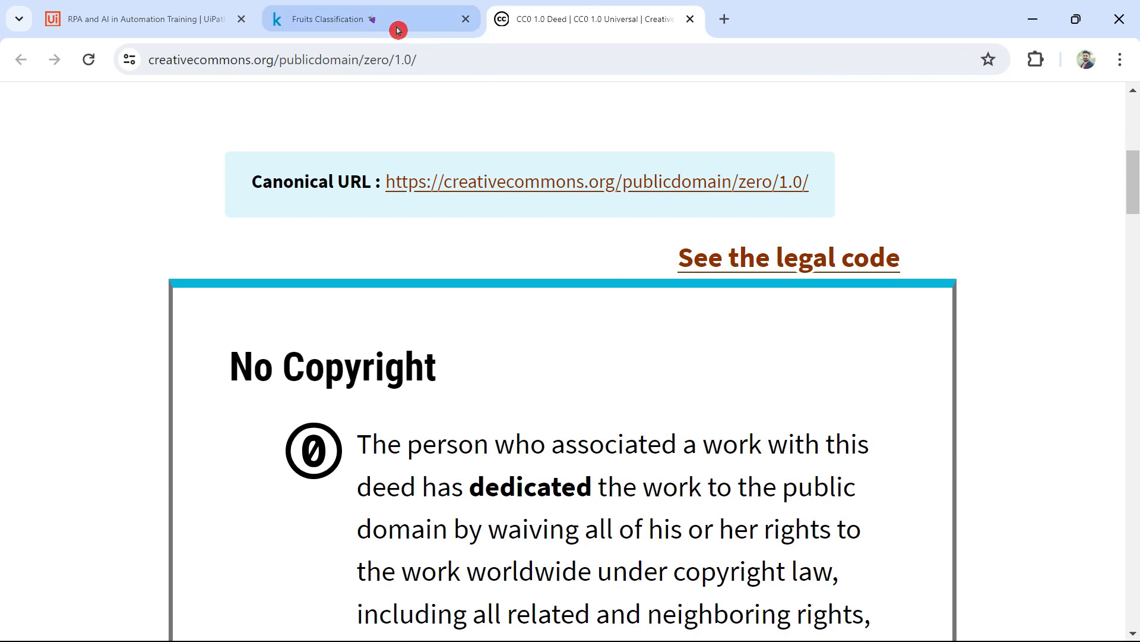
left_click(392, 25)
scroll(897, 202, "up", 3)
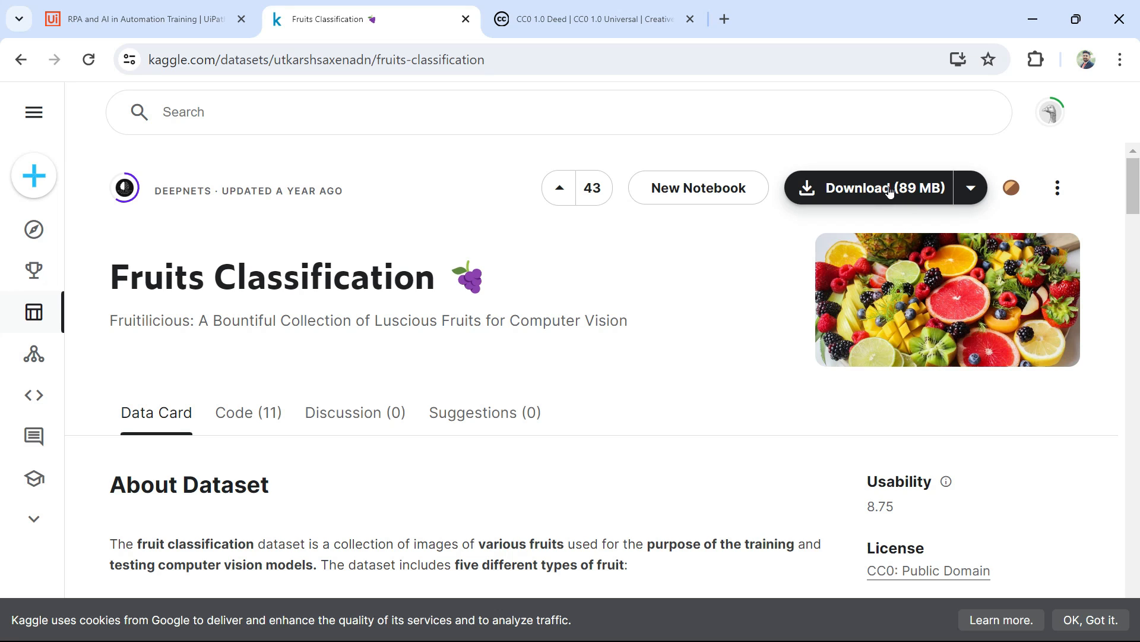
- Switch to File Explorer and open the Fruits Classification folder inside Pictures > Downloaded Fruit Images from Kaggle
key("alt+Tab")
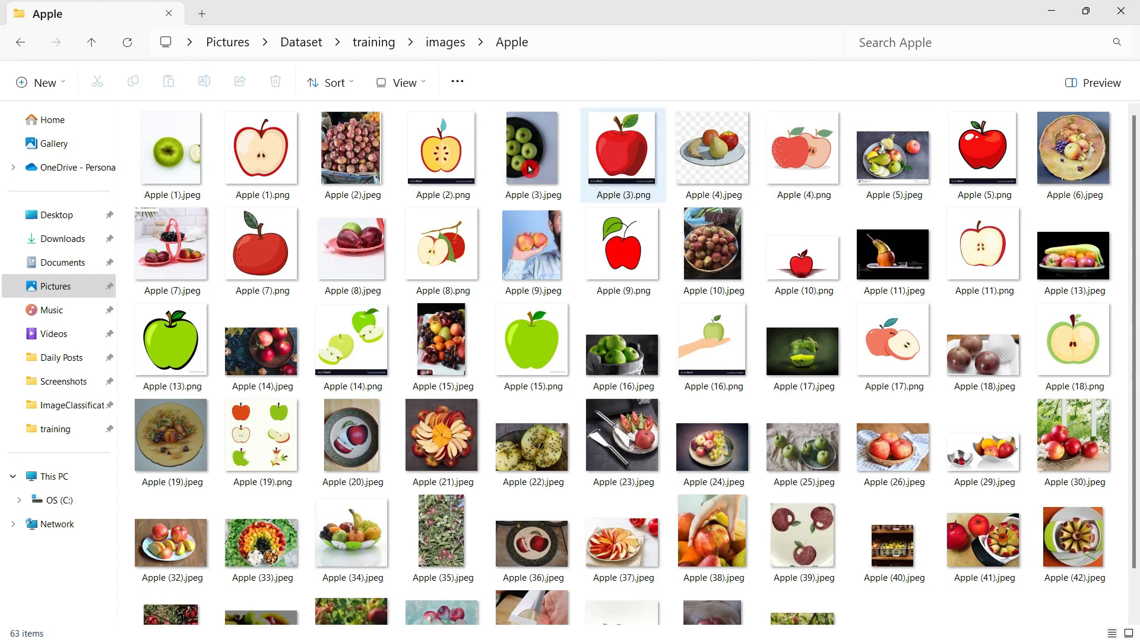
left_click(234, 43)
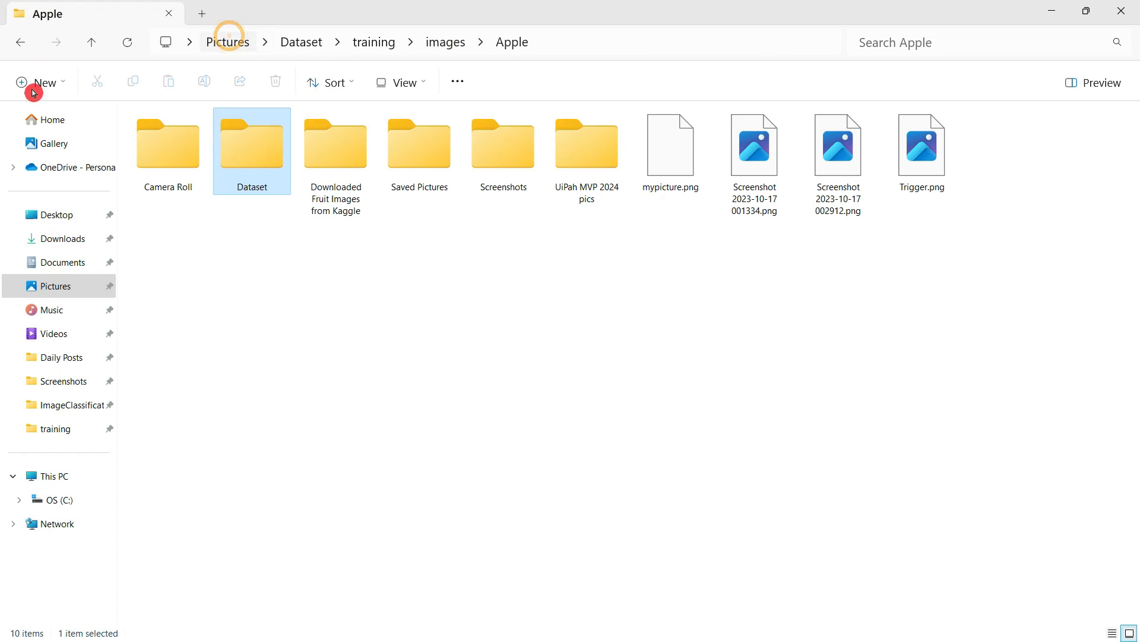
double_click(346, 159)
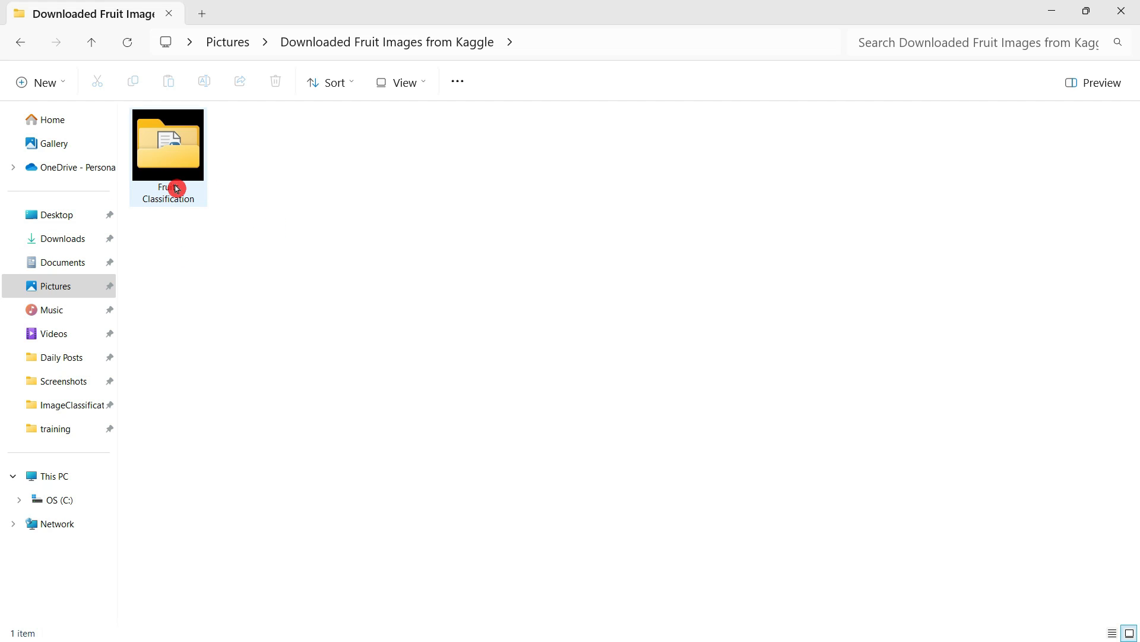
double_click(164, 157)
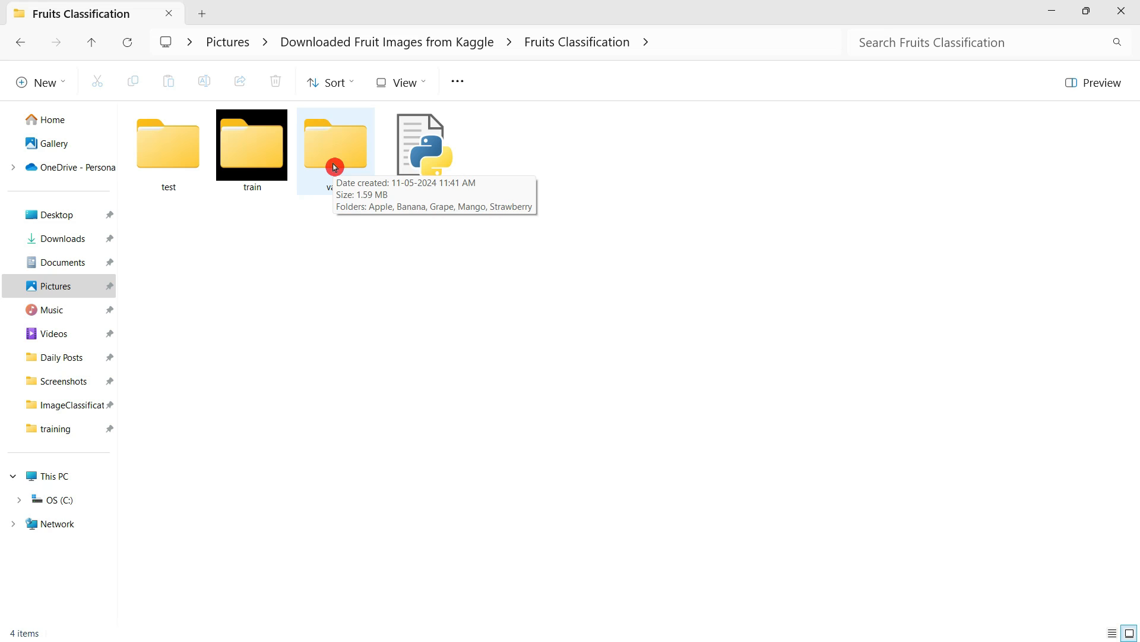
- Switch to Notepad and write a numbered list with the lines "1. Train - images" and "2. Evaluate"
key("alt+Tab")
key("alt+Tab")
key("alt+Tab")
key("alt+Tab")
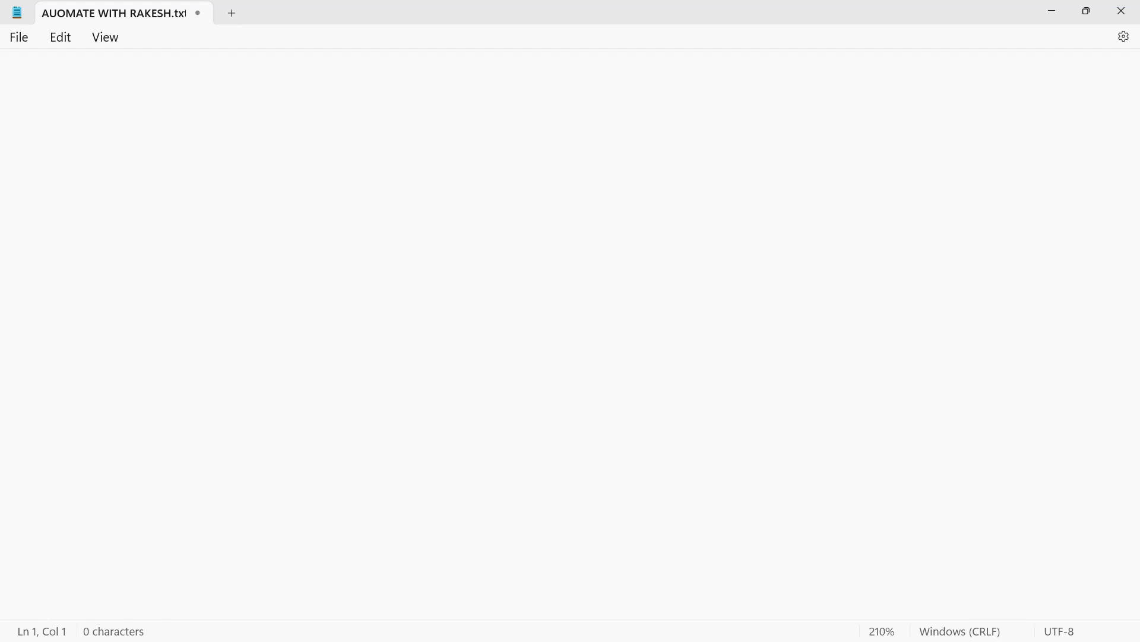
type("1. Train")
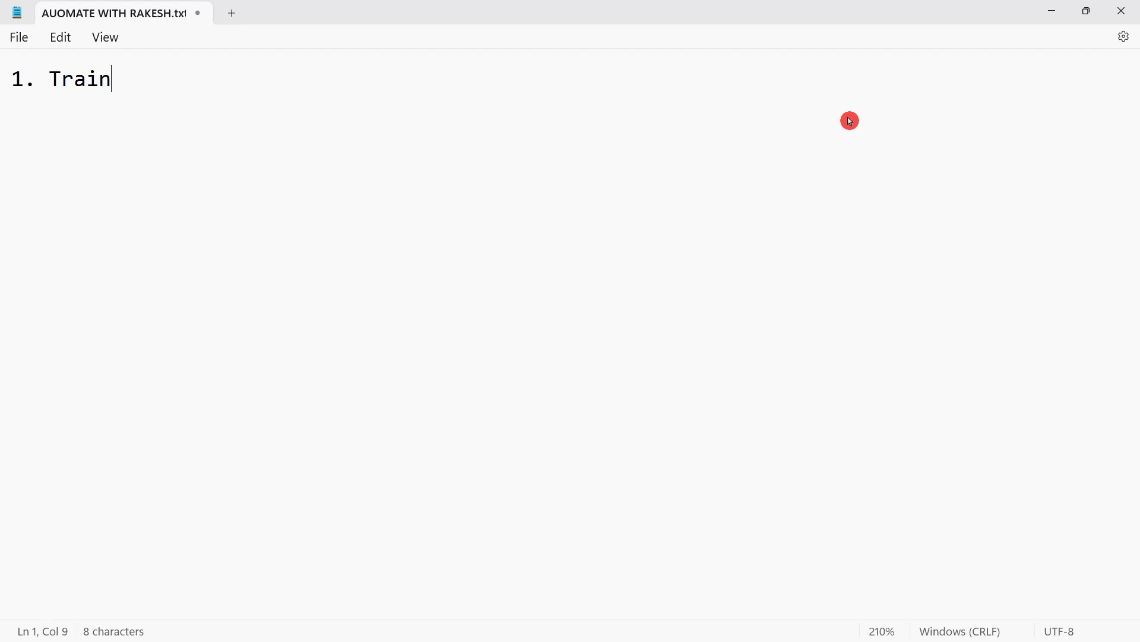
type(" - images")
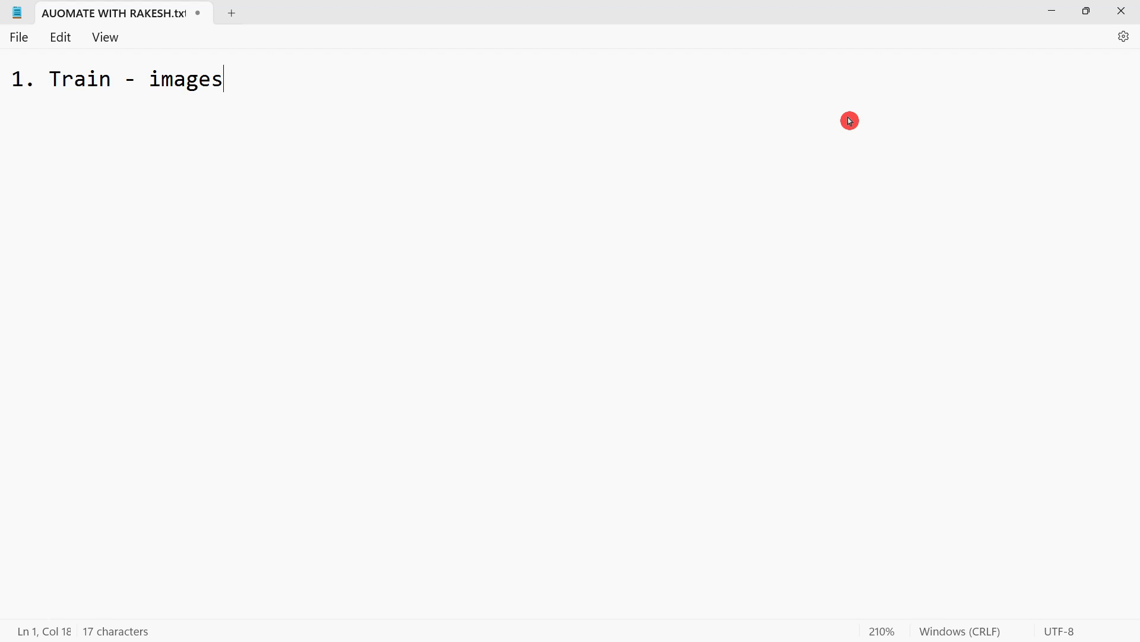
key("Return")
type("2. Evaluate")
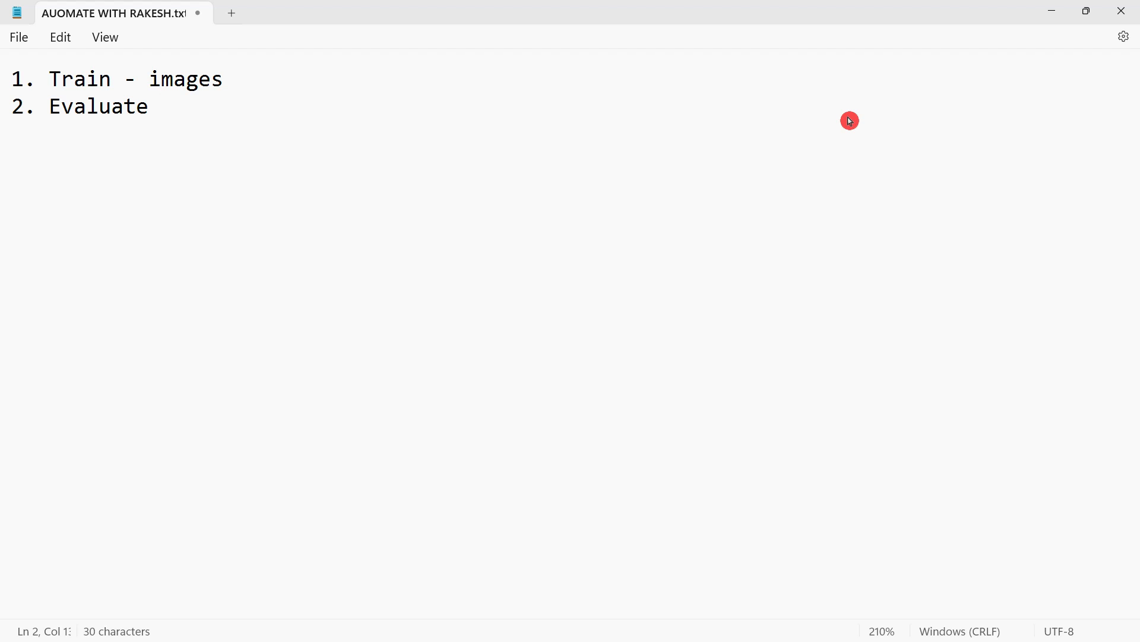
- Append "-images" to the "2. Evaluate" line of the note
type("-images")
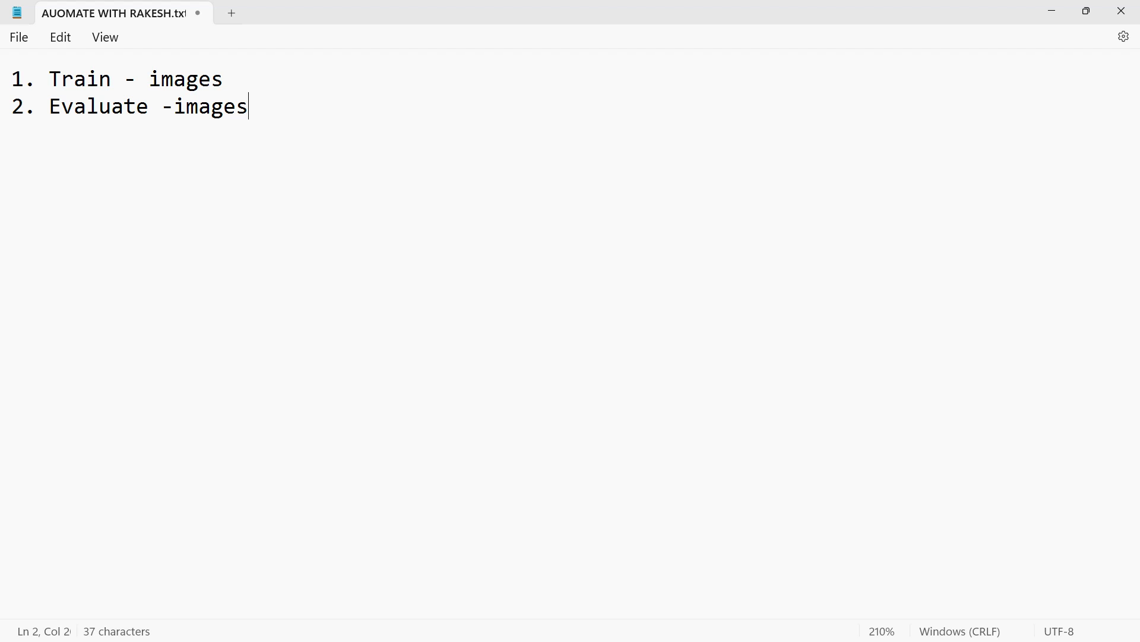
left_click_drag(112, 83, 10, 79)
left_click_drag(258, 108, 57, 119)
- Switch to File Explorer, look through the images in the train folder's Apple subfolder, and return to train
key("alt+Tab")
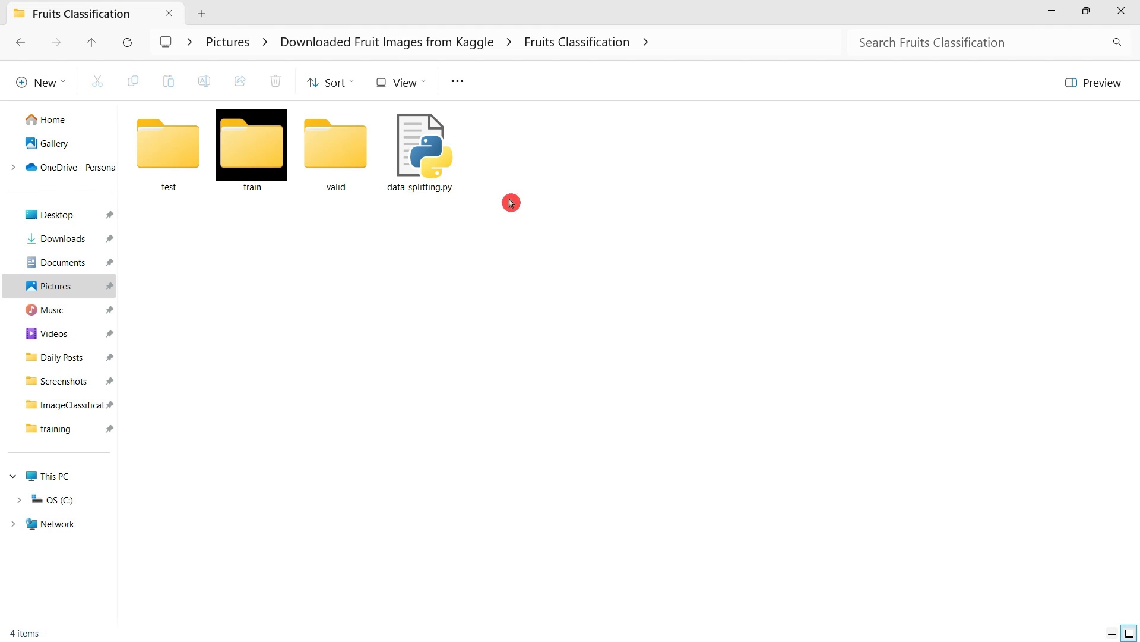
left_click(410, 322)
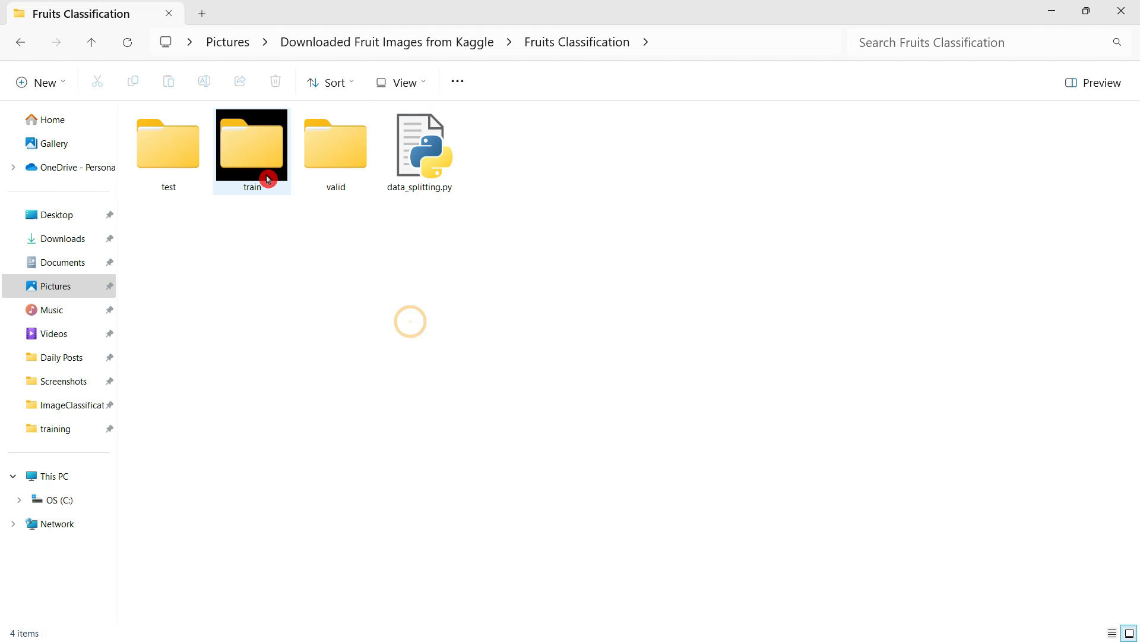
left_click(261, 253)
double_click(261, 186)
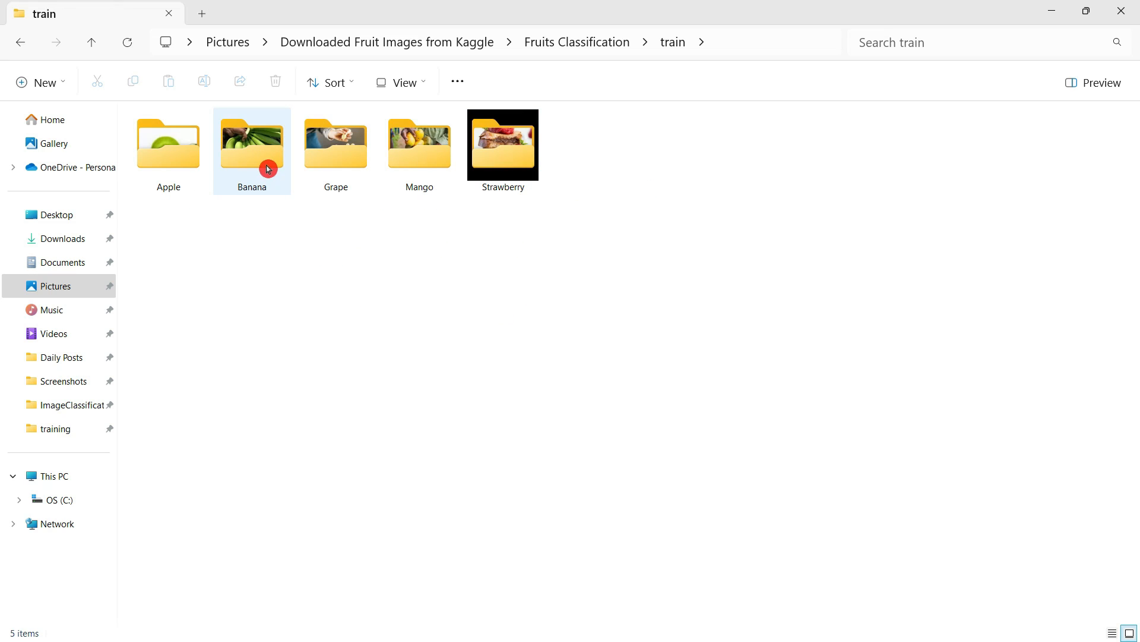
double_click(191, 162)
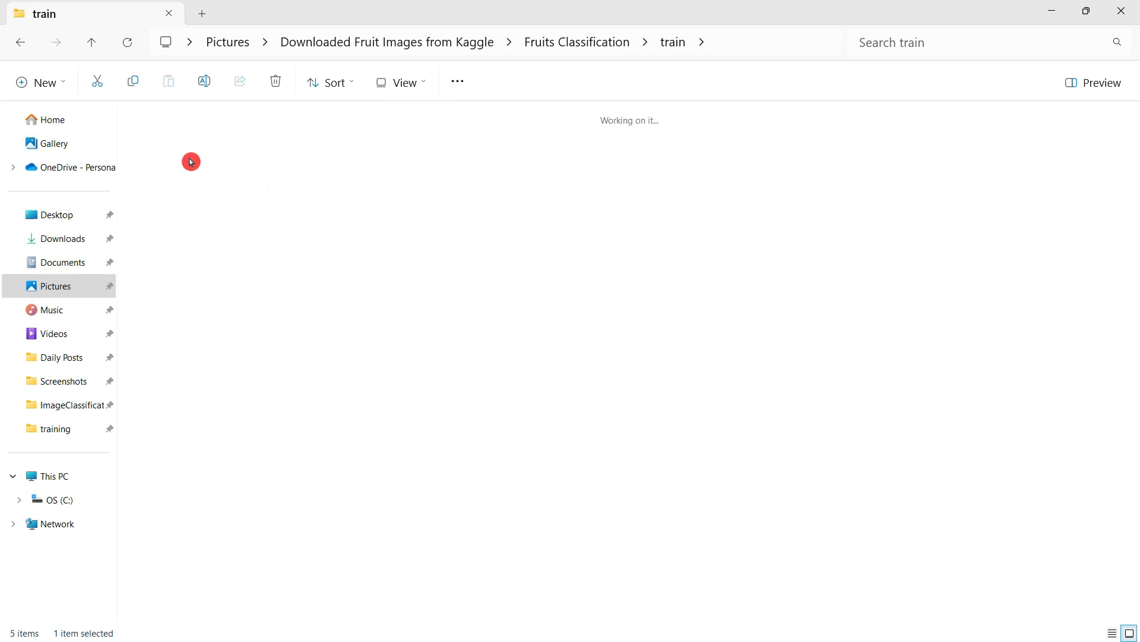
scroll(1063, 220, "down", 15)
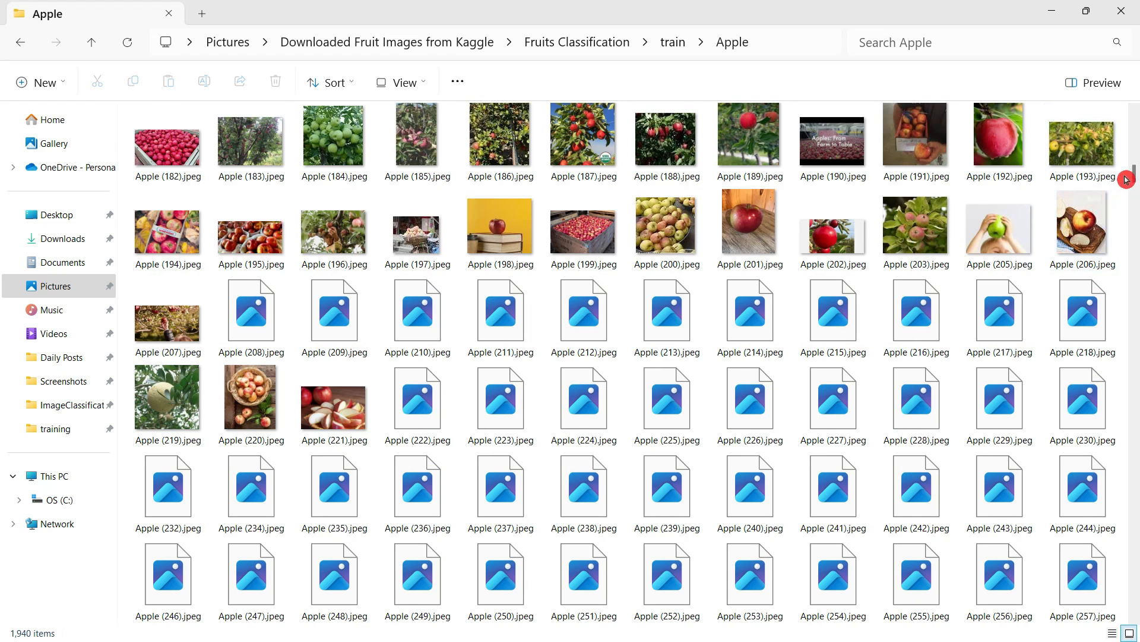
left_click_drag(1135, 180, 1132, 617)
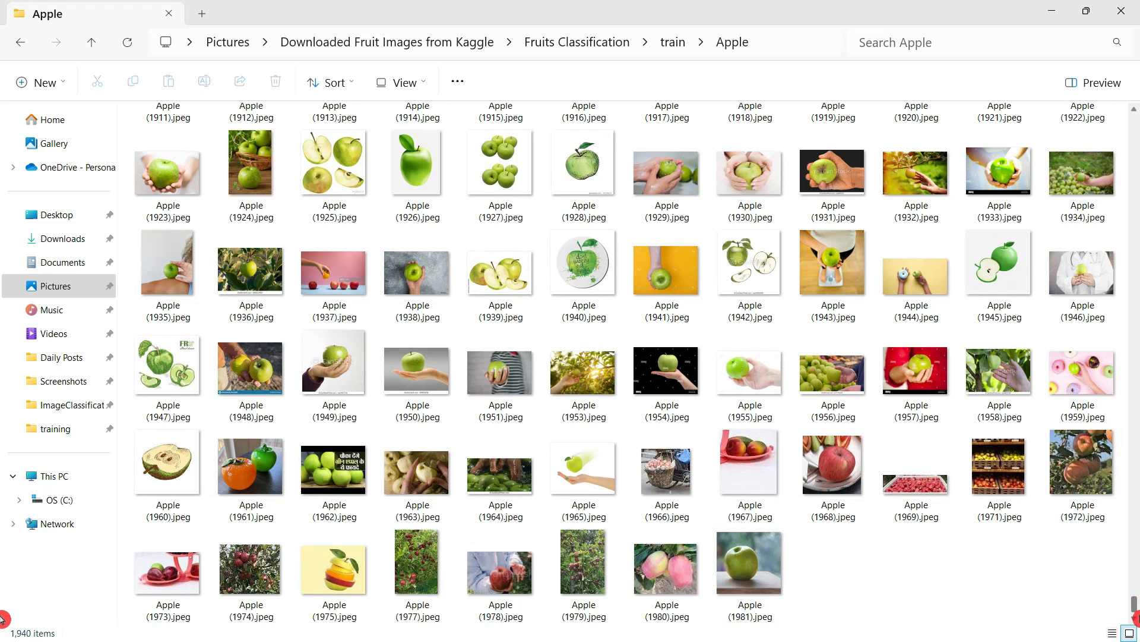
left_click_drag(1135, 603, 1132, 119)
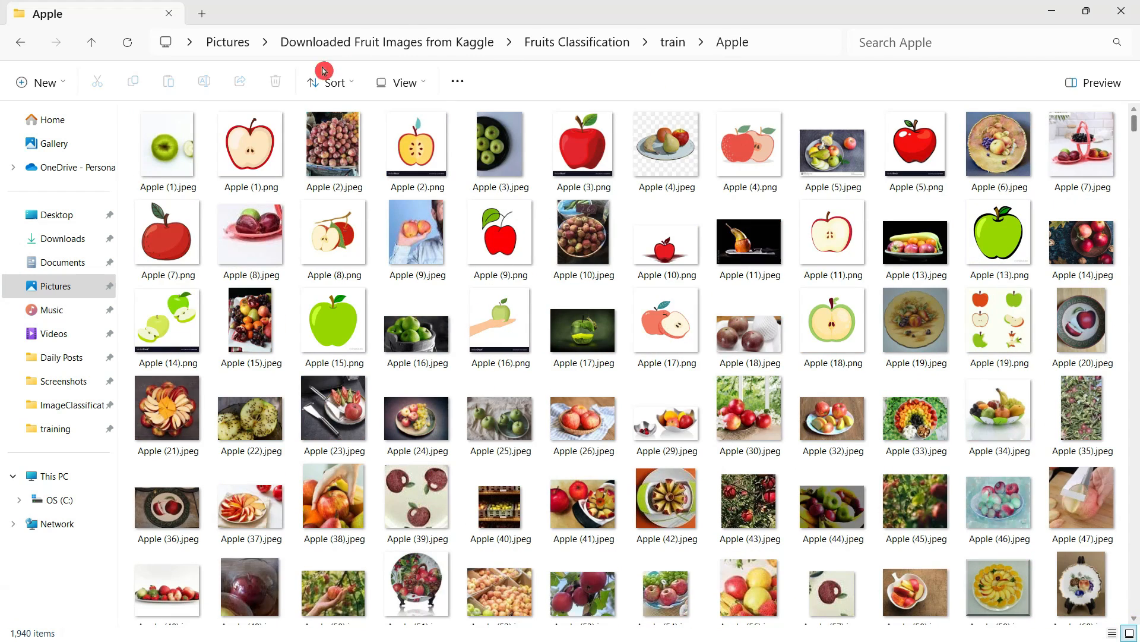
left_click(664, 45)
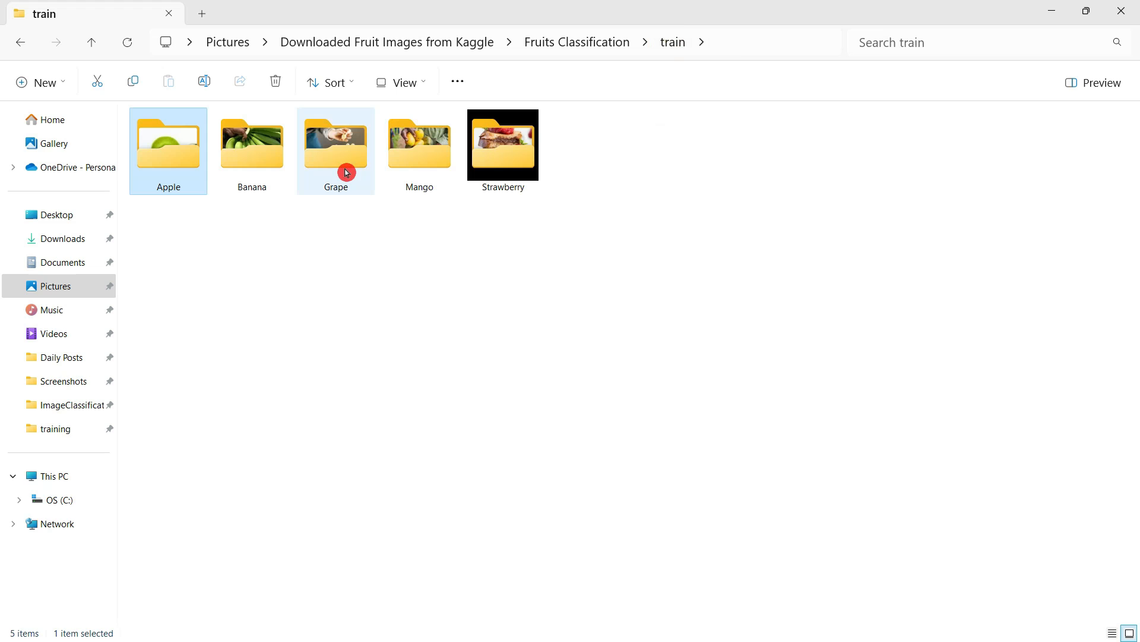
- Look through the images in the train folder's Banana subfolder and return to the Fruits Classification folder
double_click(263, 165)
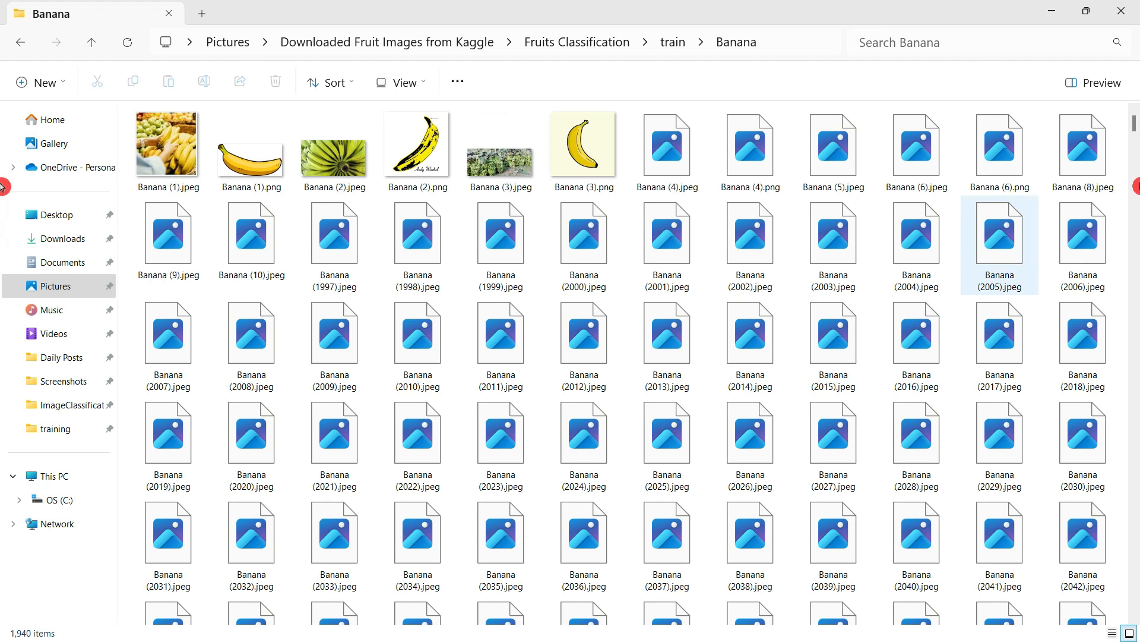
left_click_drag(1135, 131, 831, 615)
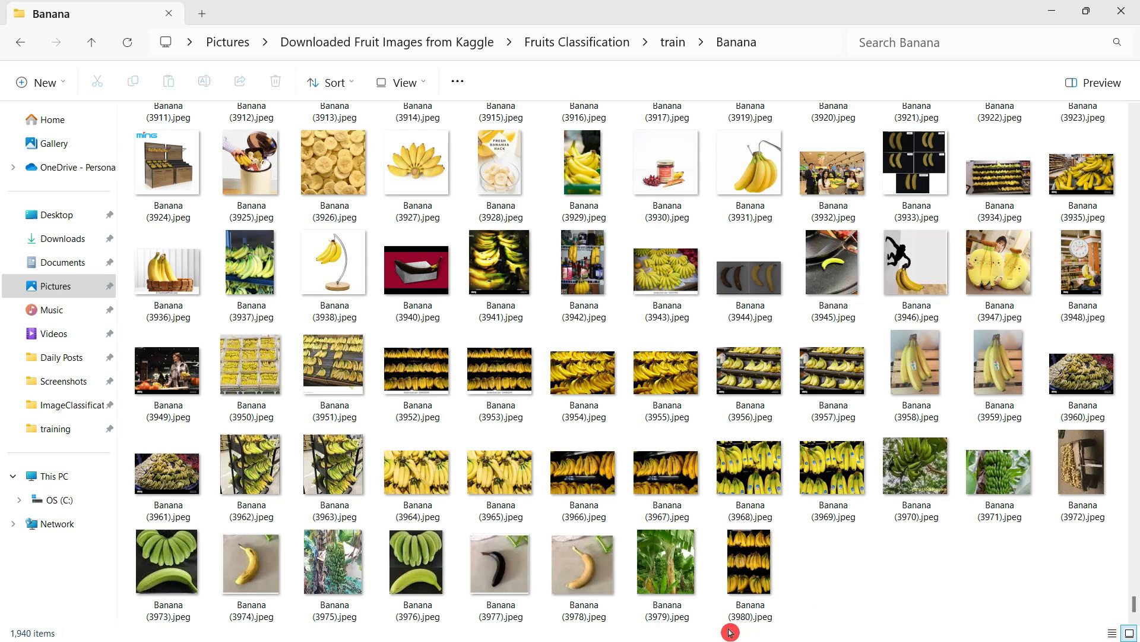
scroll(983, 518, "up", 5)
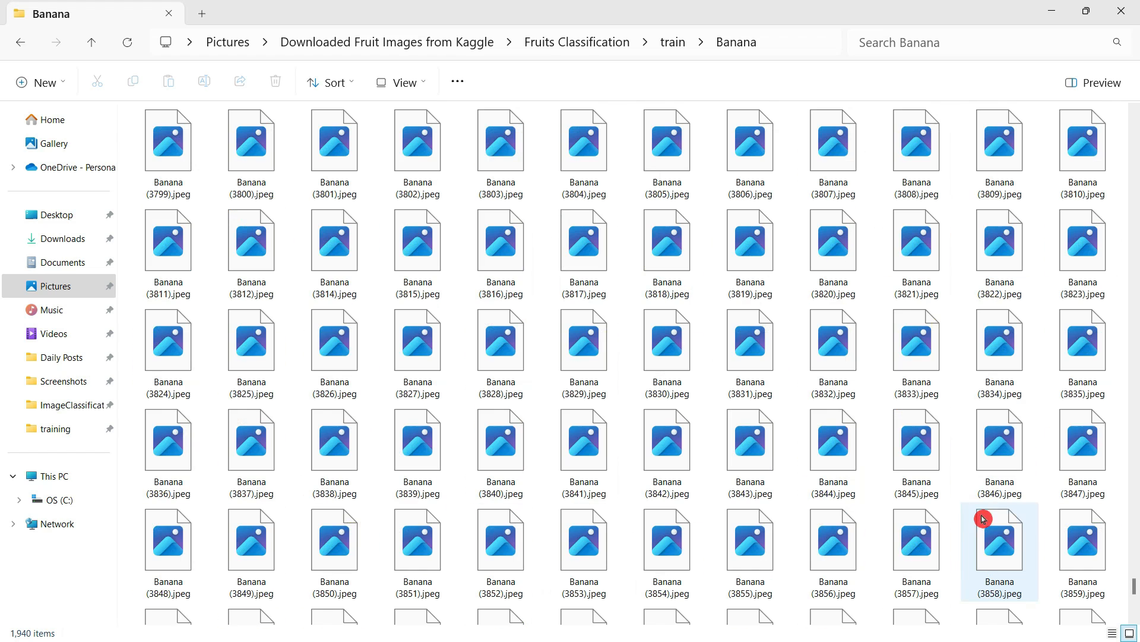
left_click(572, 41)
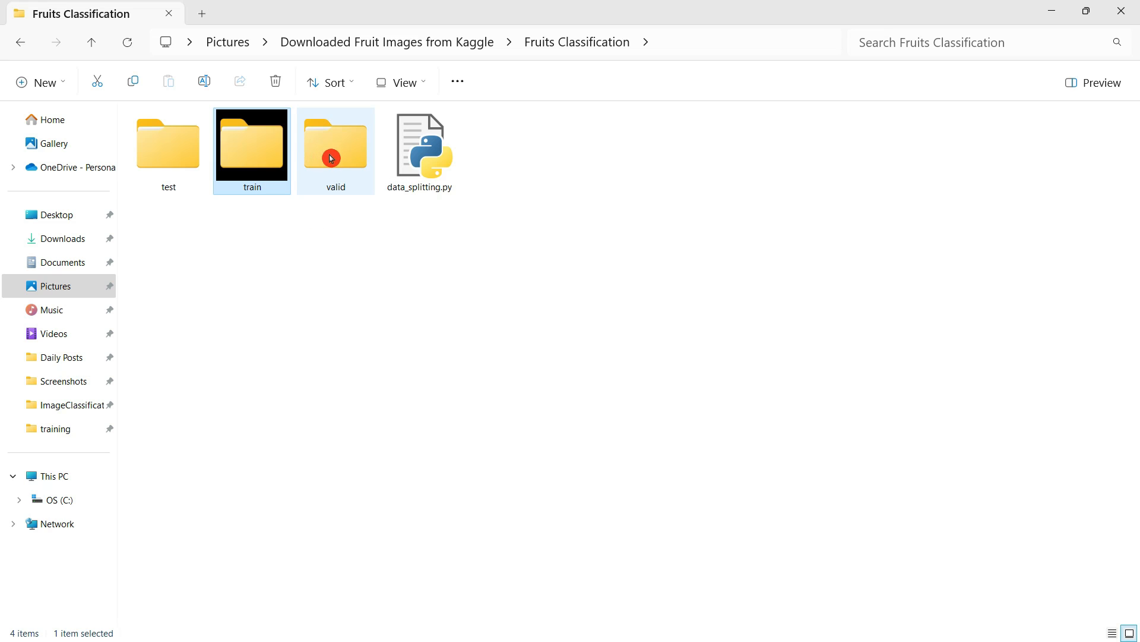
- Examine the image list in the valid folder's Apple subfolder and return to the Fruits Classification folder
double_click(331, 159)
double_click(178, 168)
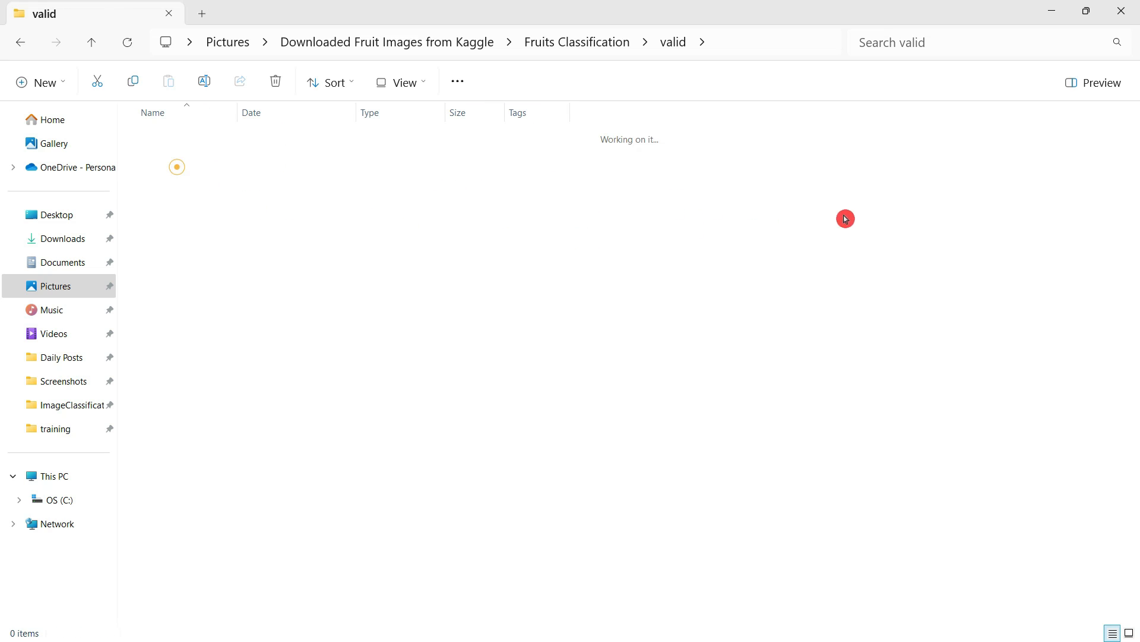
scroll(391, 296, "down", 6)
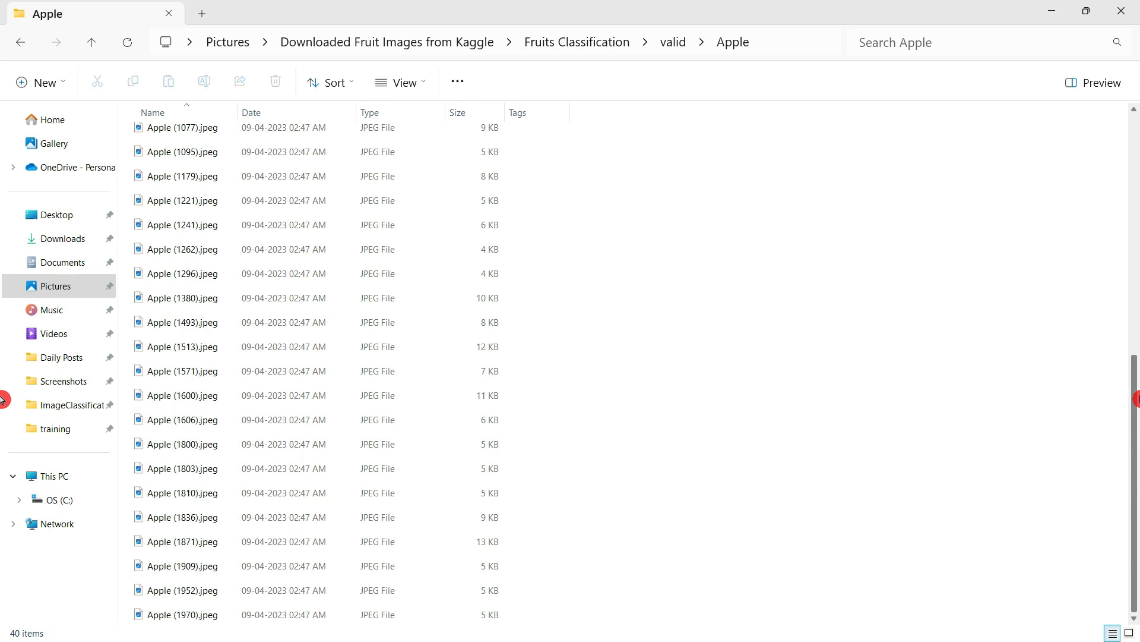
left_click_drag(1134, 393, 420, 356)
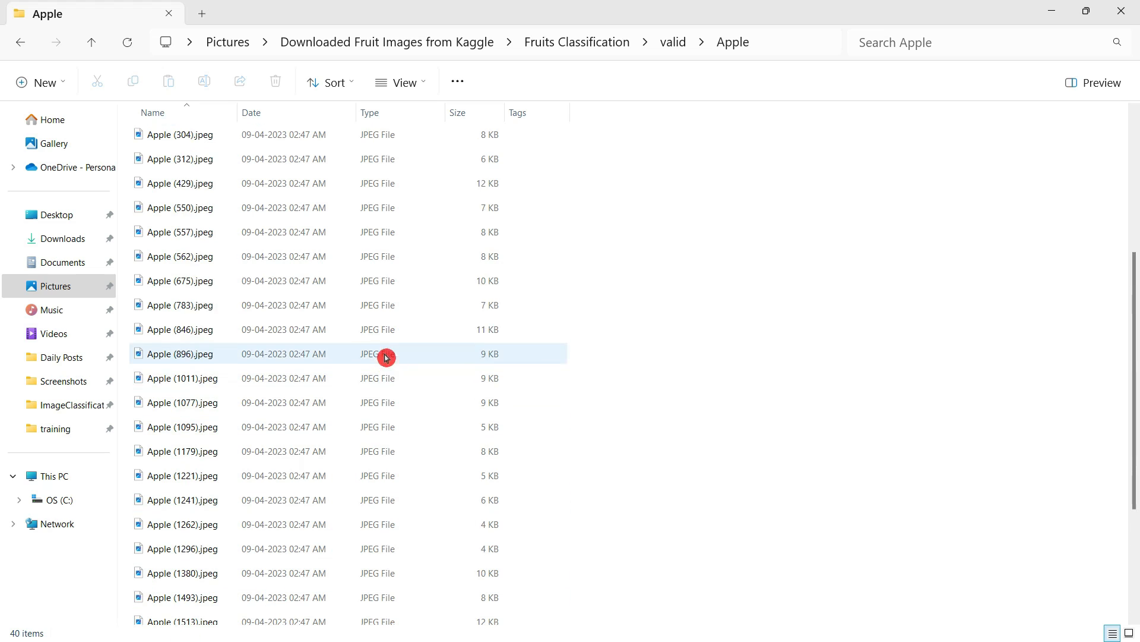
left_click(560, 42)
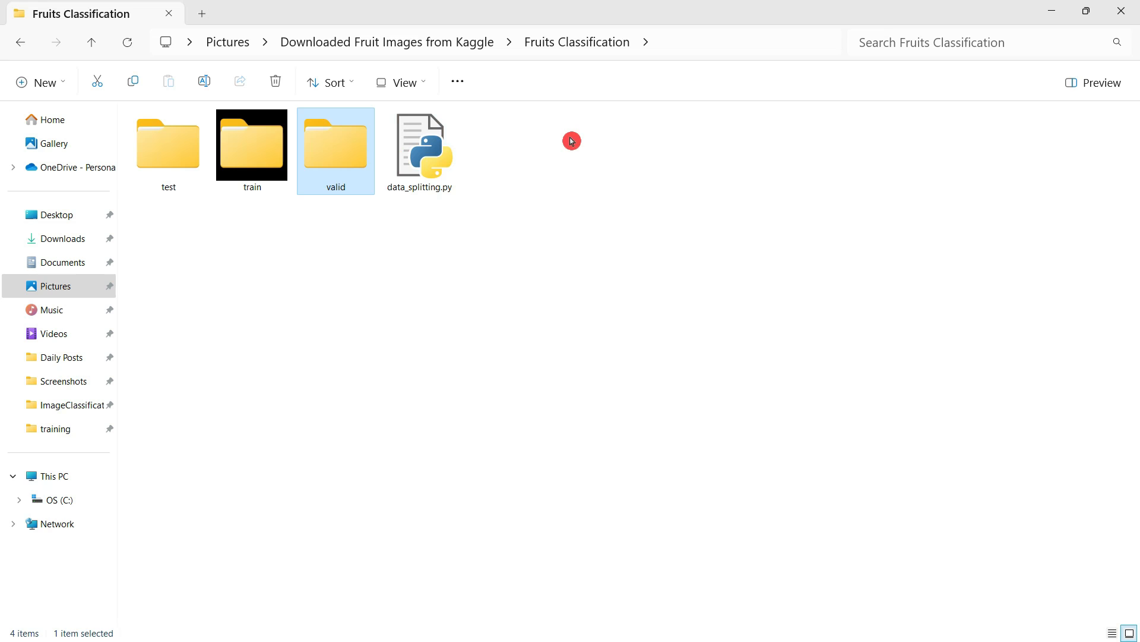
- Switch to Notepad and append "-80%" to the Train line and "-20%" to the Evaluate line
key("alt+Tab")
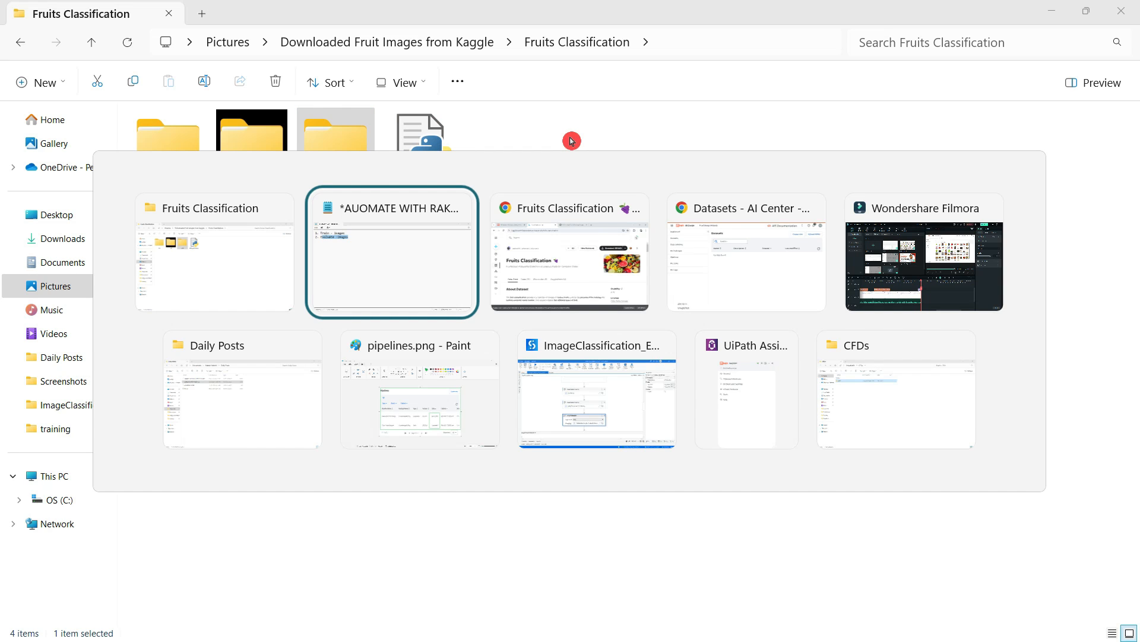
left_click(244, 82)
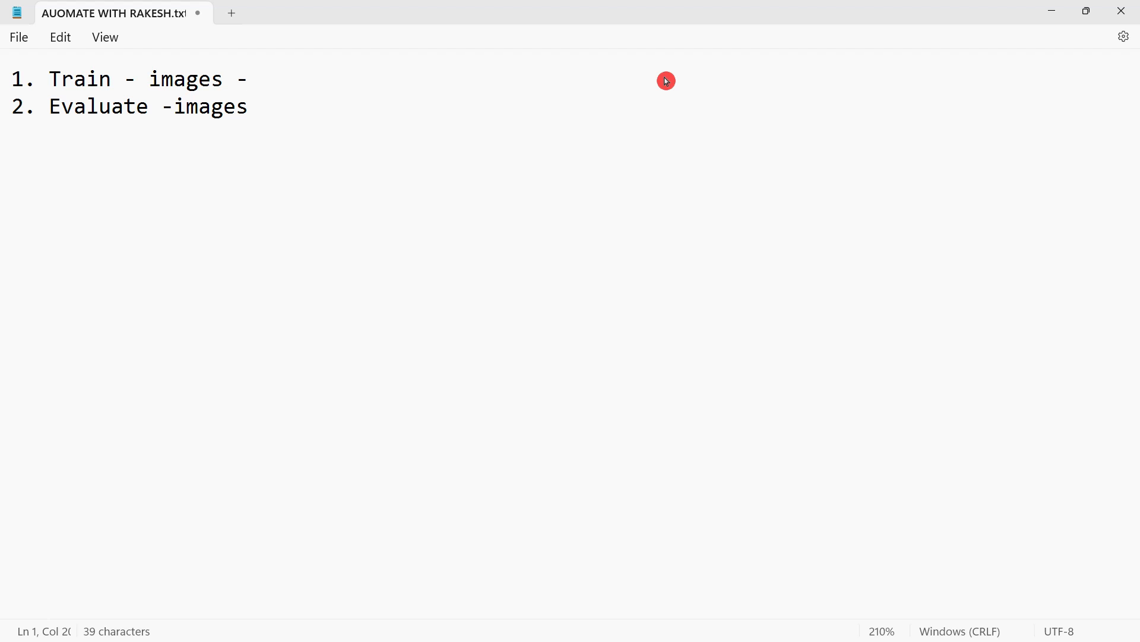
type("-80")
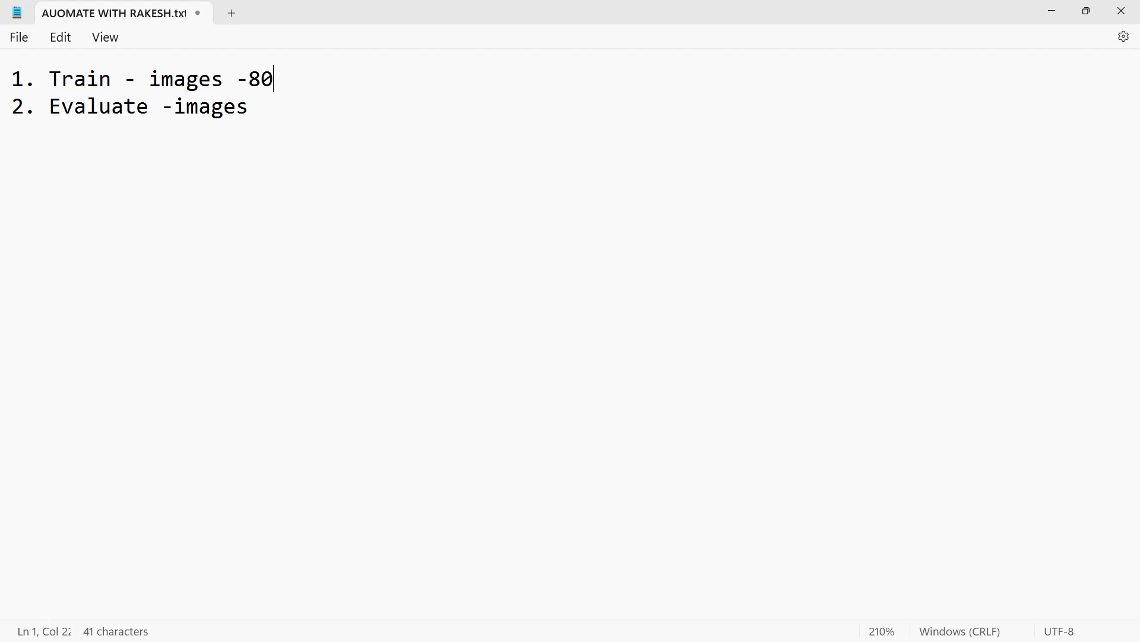
type("%")
left_click_drag(249, 81, 364, 89)
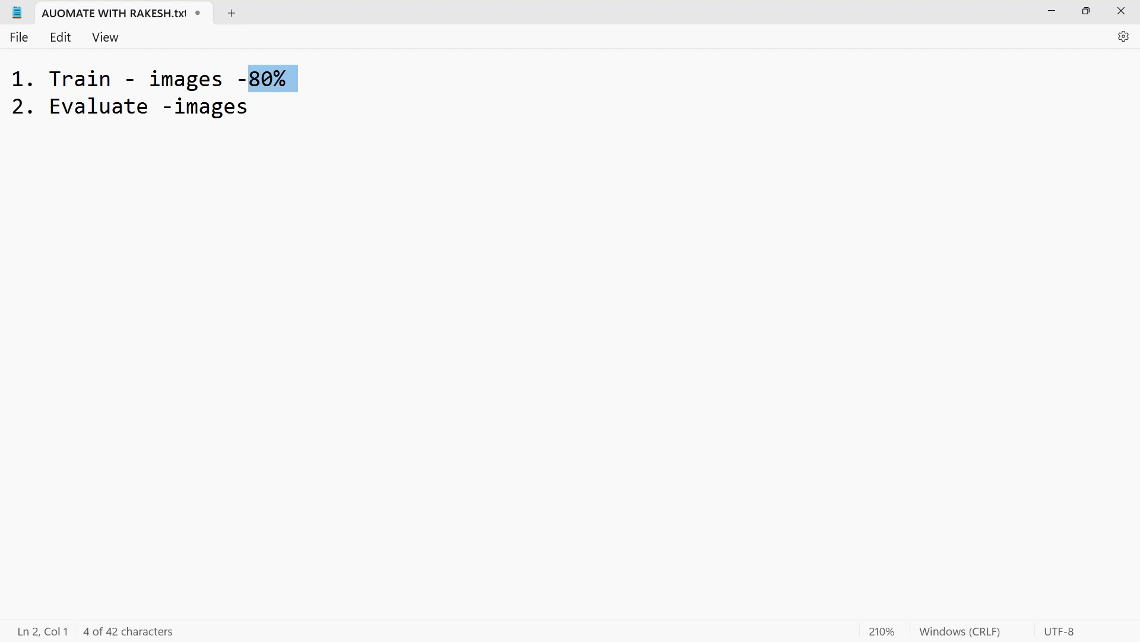
left_click(258, 112)
type("-20")
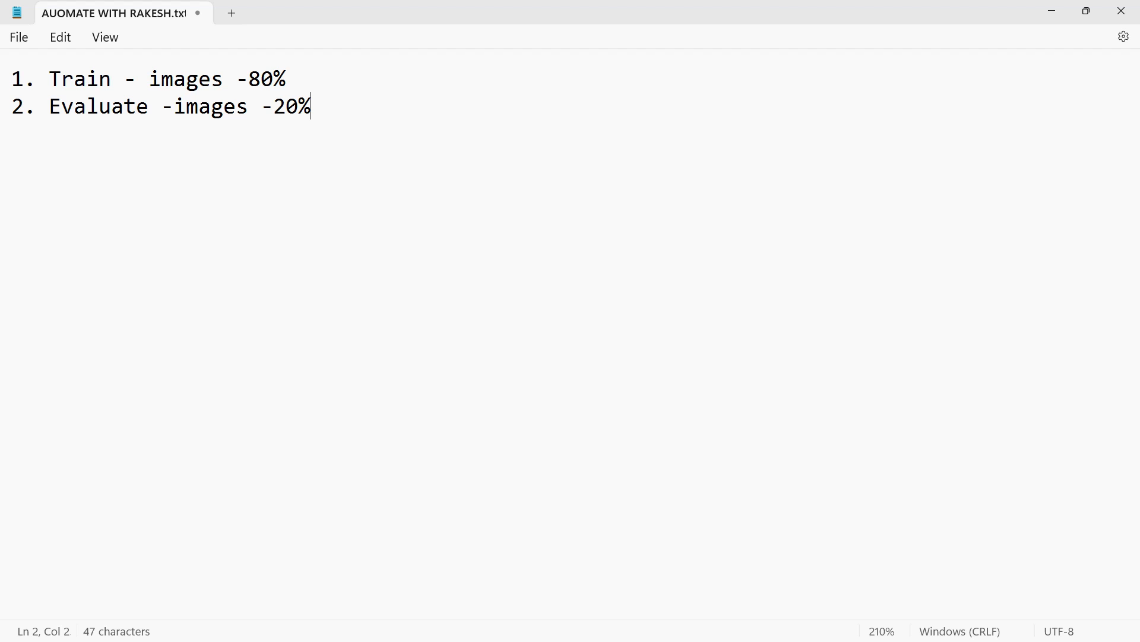
double_click(64, 98)
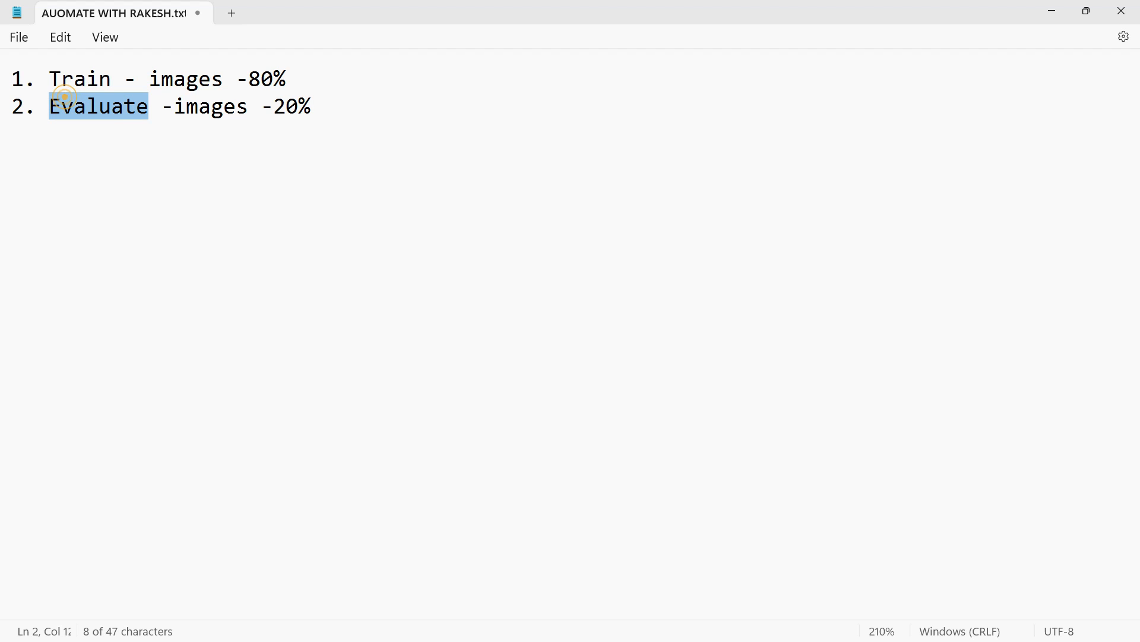
left_click_drag(311, 107, 273, 106)
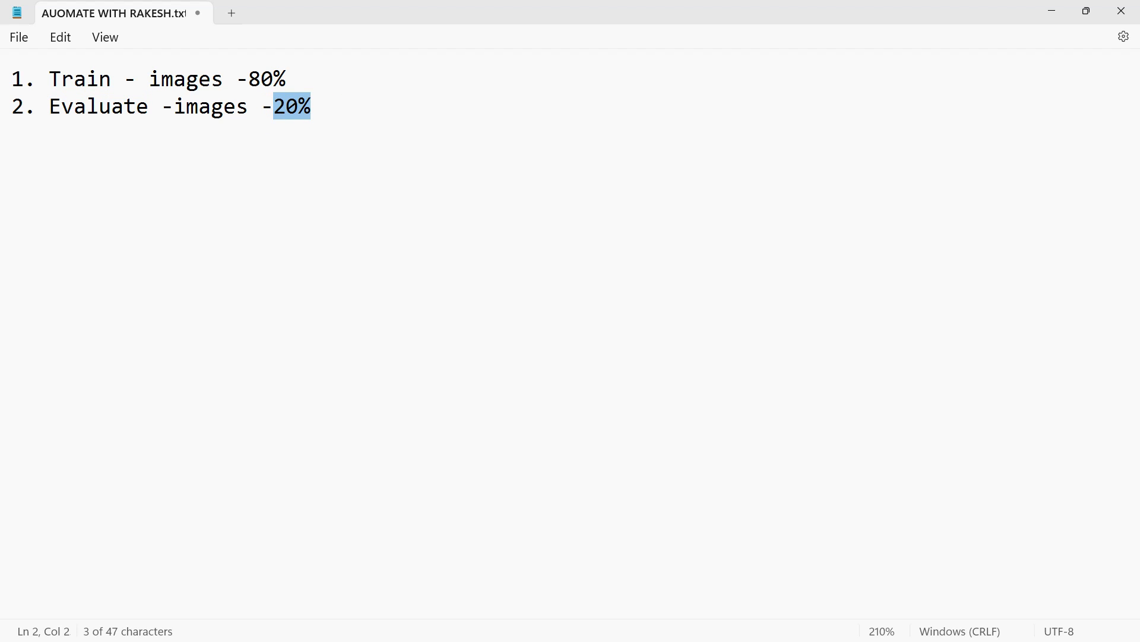
left_click_drag(305, 79, 33, 79)
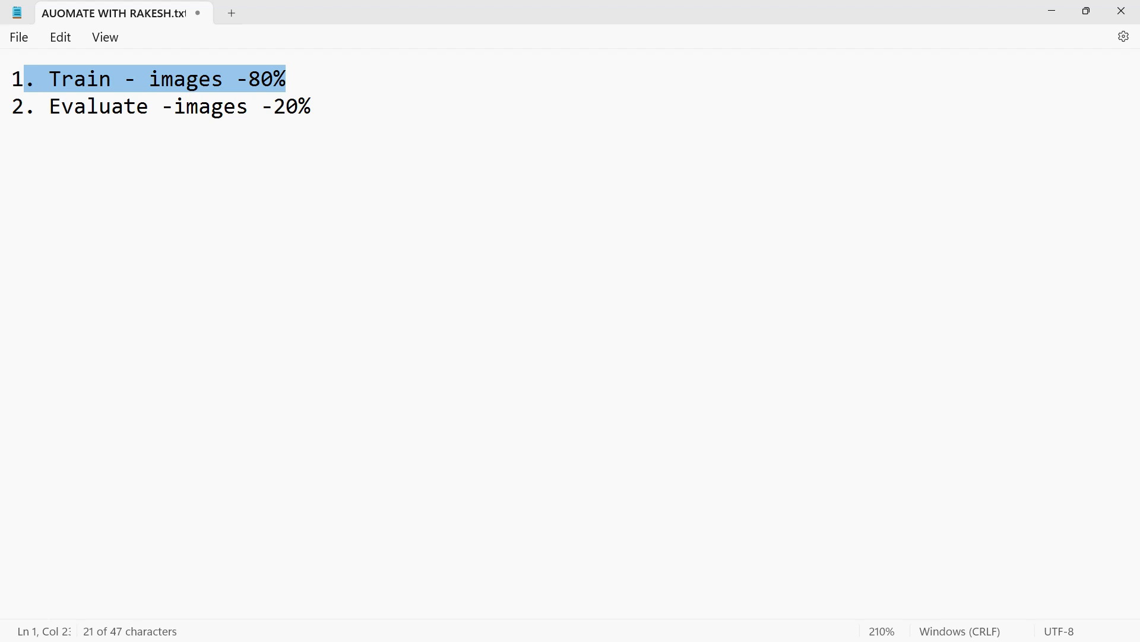
left_click_drag(323, 106, 50, 111)
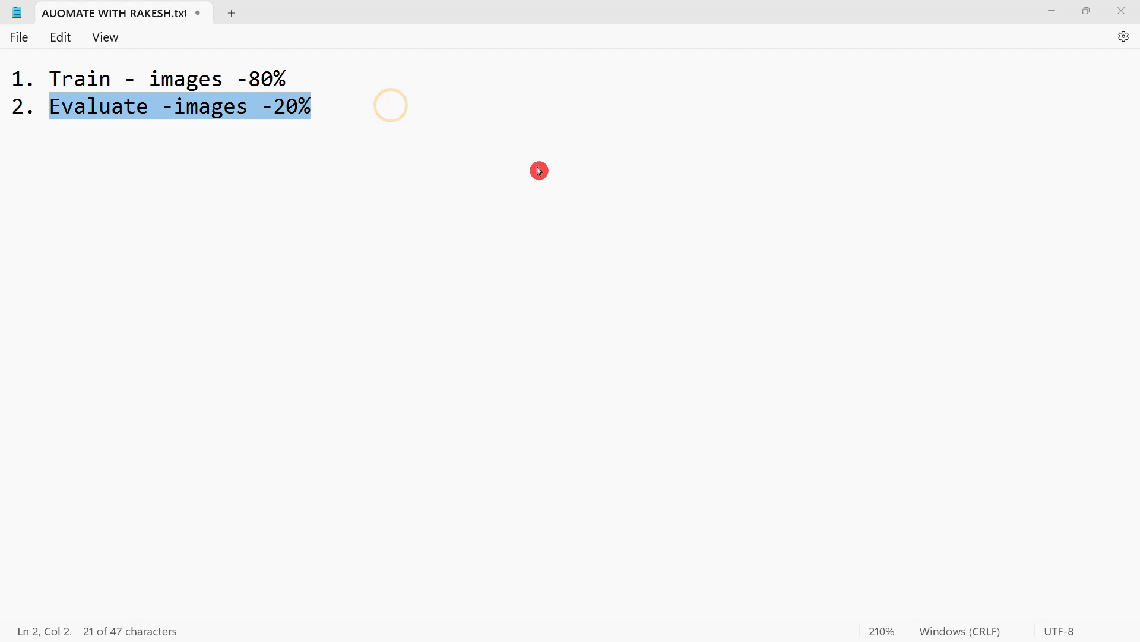
- Switch to File Explorer and open the training folder inside Pictures > Dataset
key("alt+Tab")
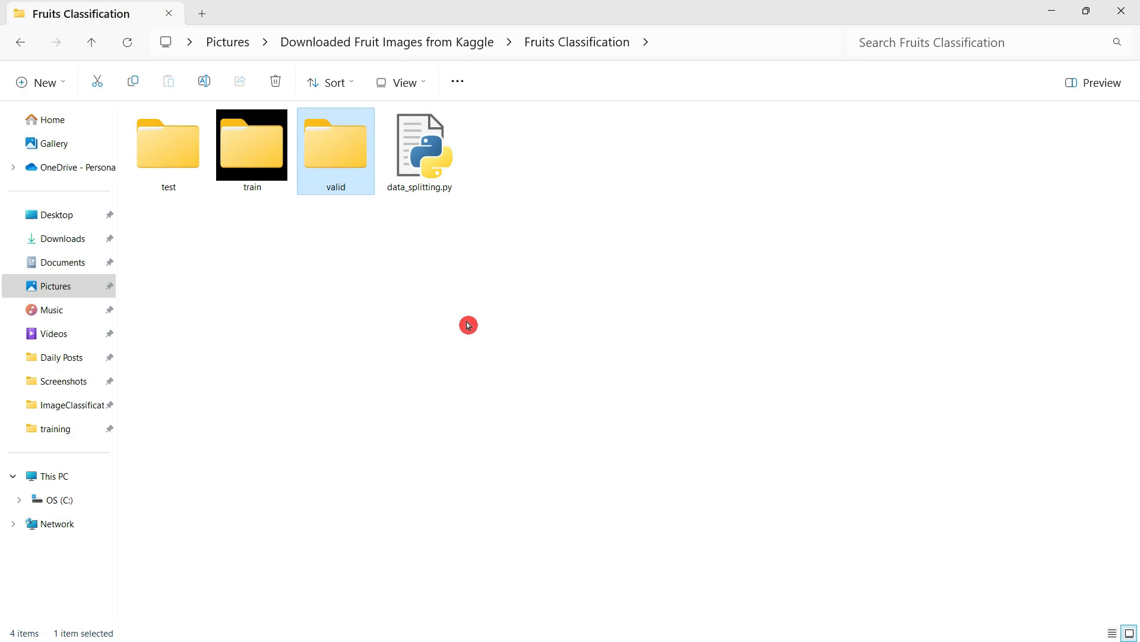
left_click(210, 45)
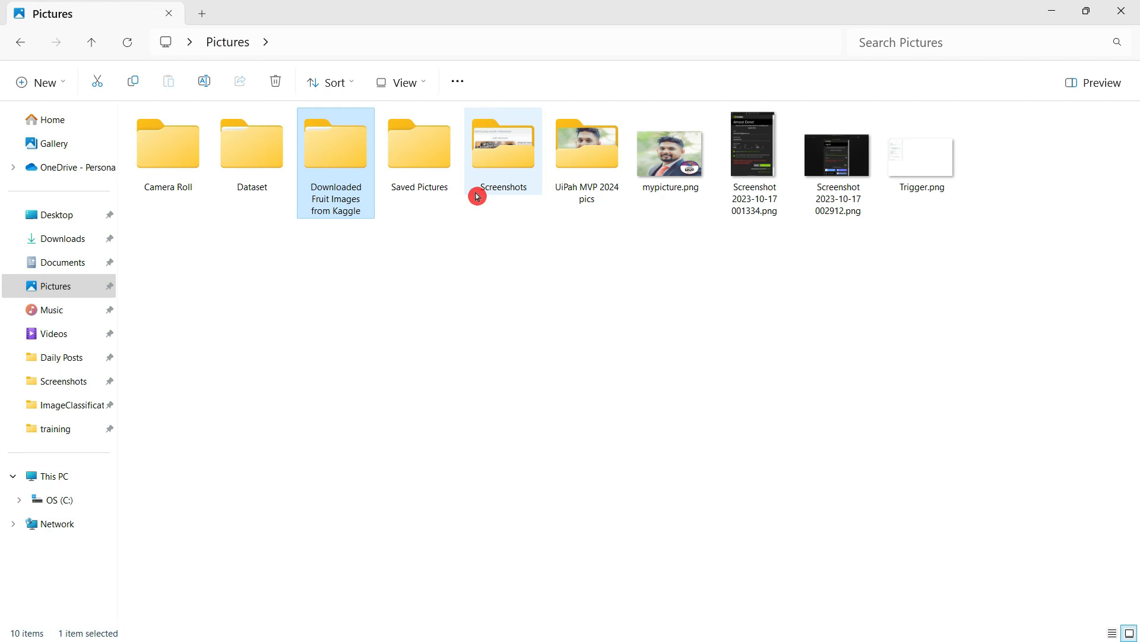
left_click(488, 319)
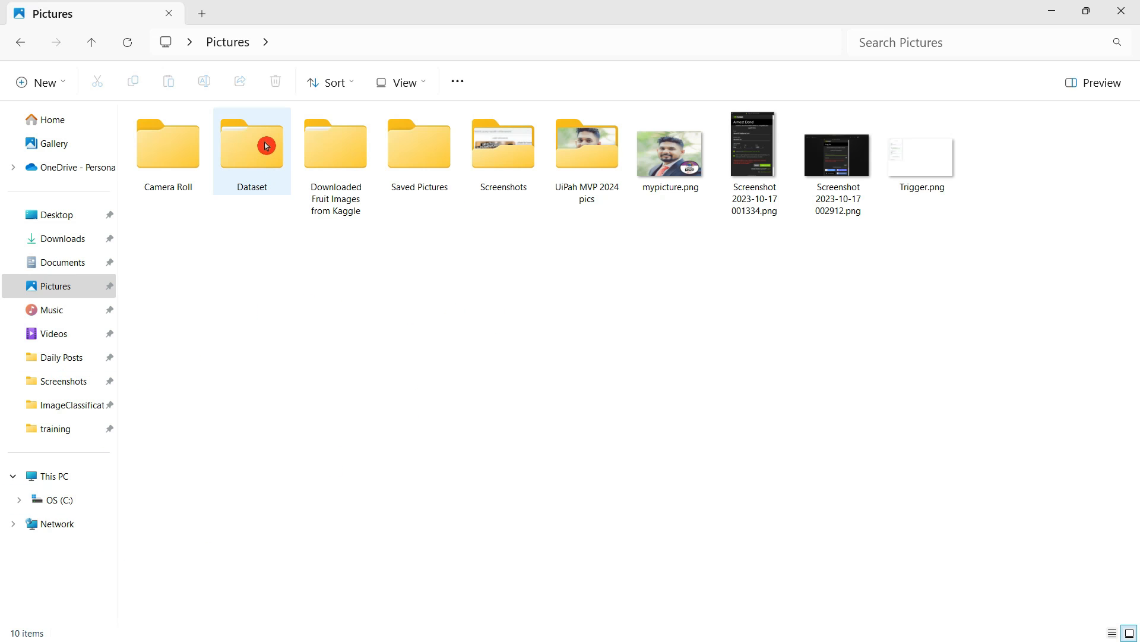
left_click(253, 156)
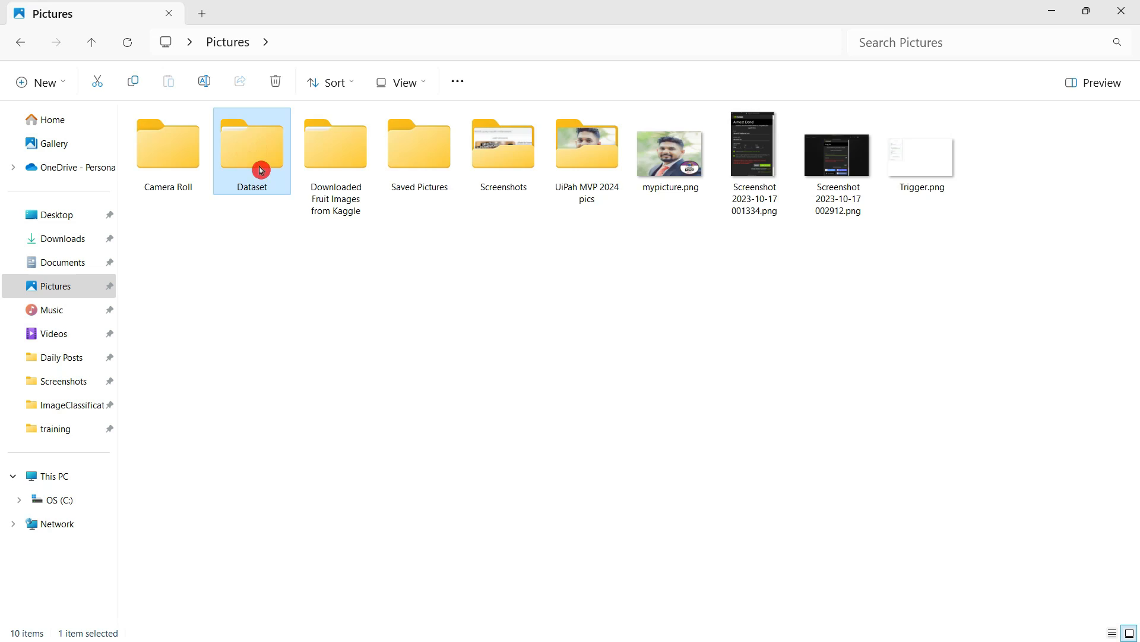
double_click(259, 165)
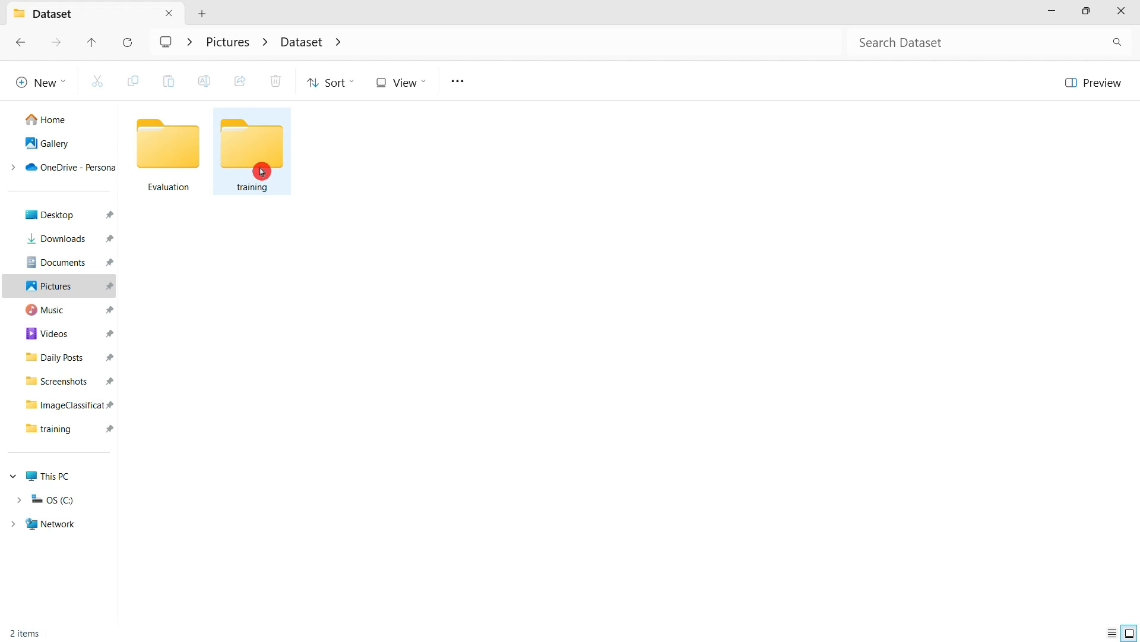
mouse_move(292, 179)
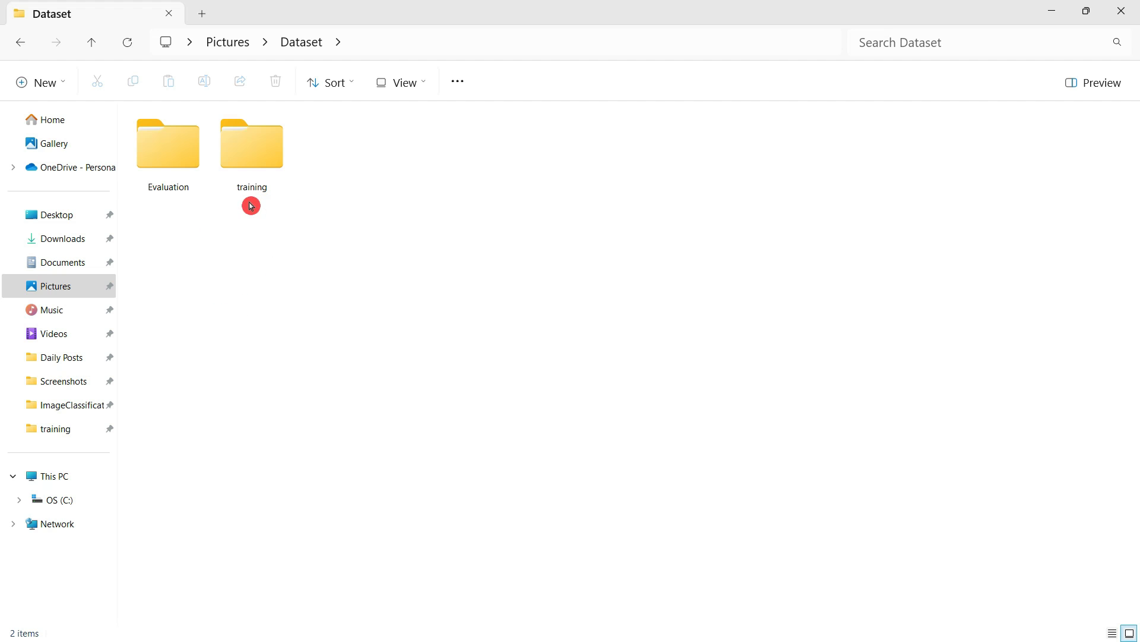
double_click(272, 162)
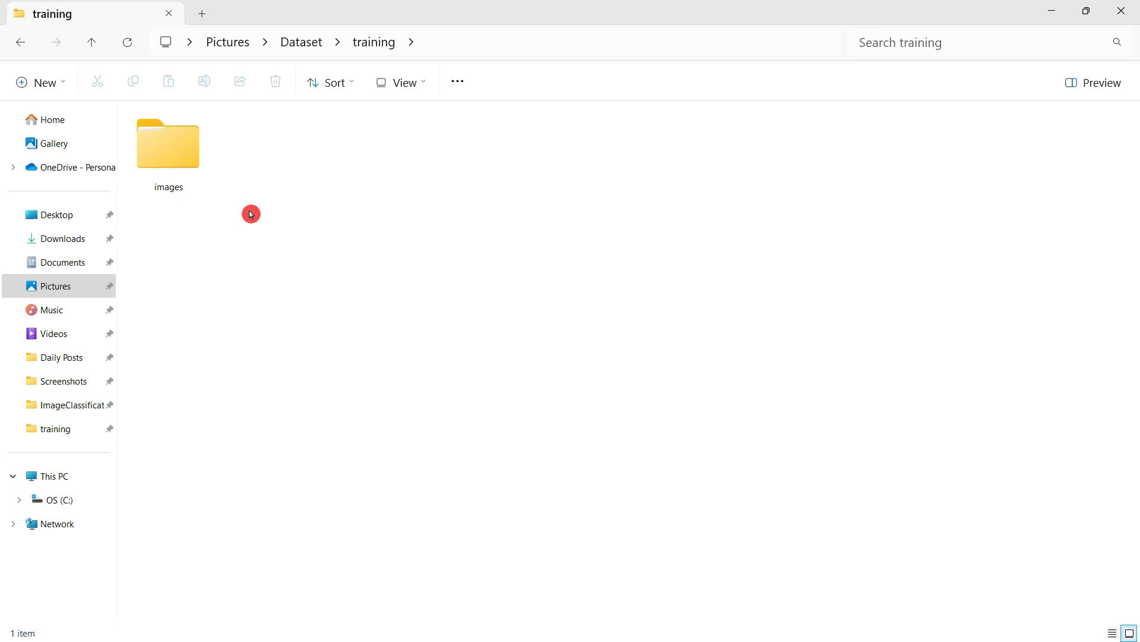
- Switch to Notepad and add the line "How to create training and evaluation folder?" below the Train and Evaluate lines, separated by a blank line
key("alt+Tab")
left_click(361, 96)
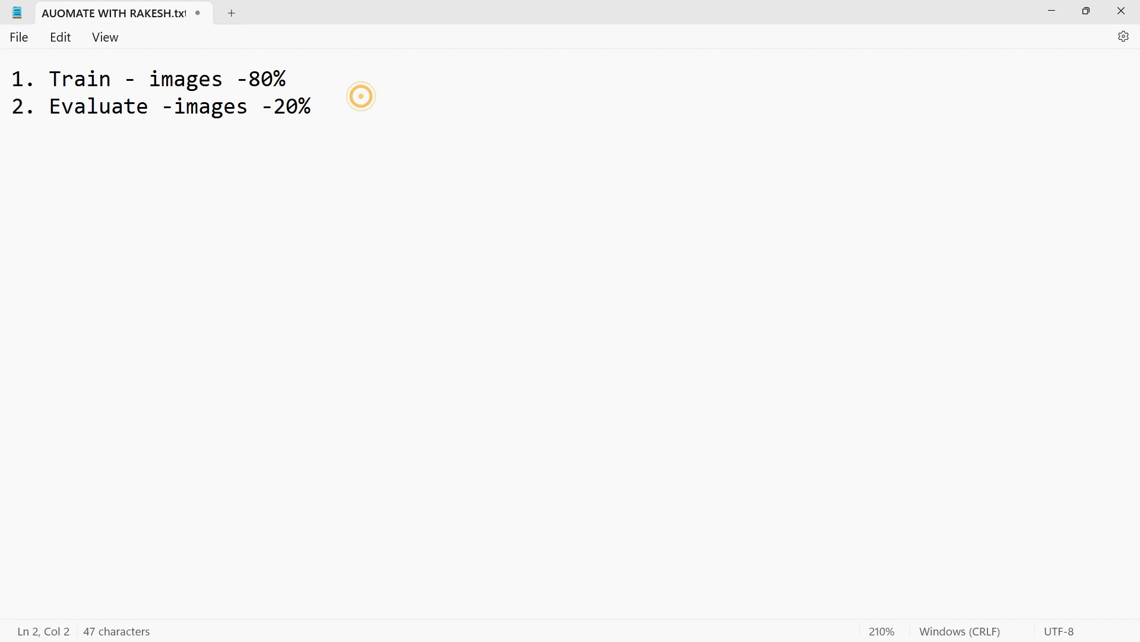
key("Return")
key("Return")
type("How ")
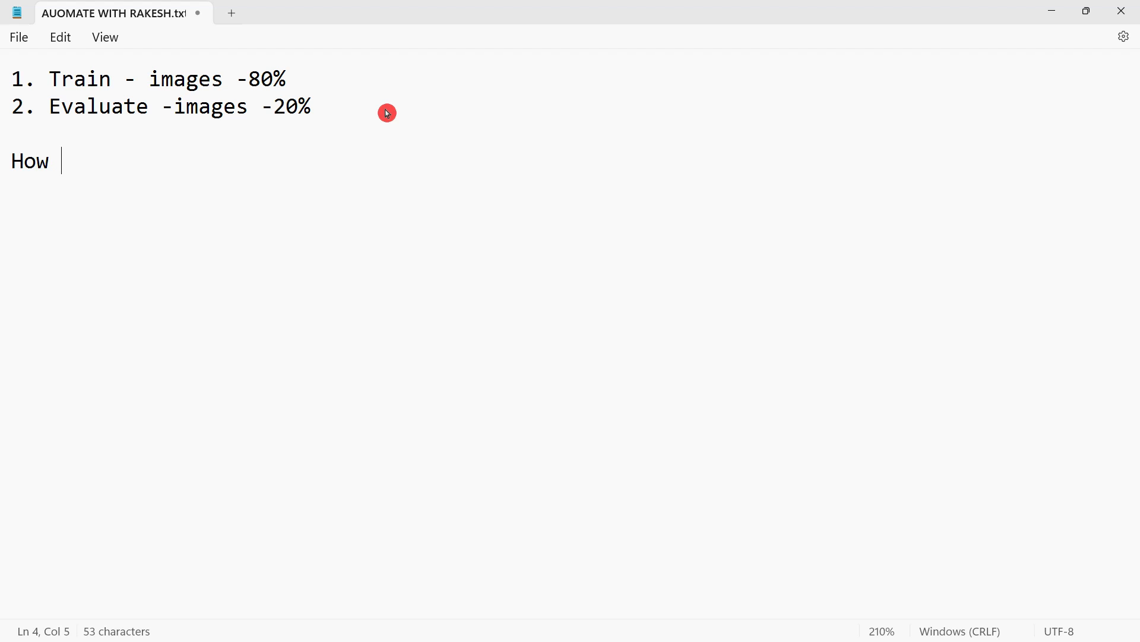
type("to crea")
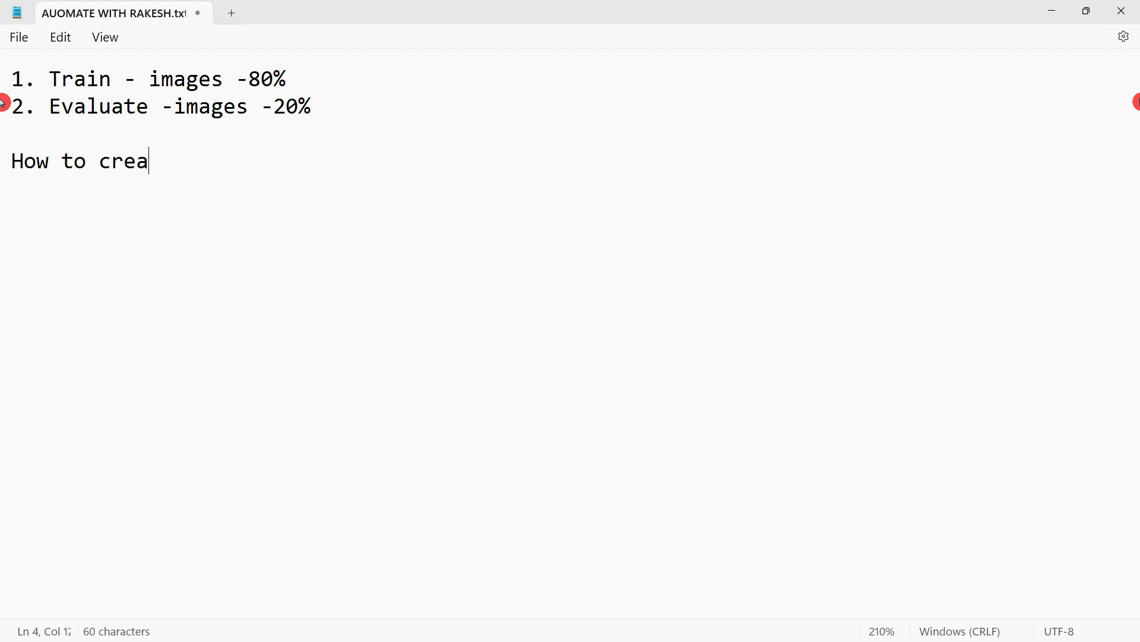
type("te training and eva")
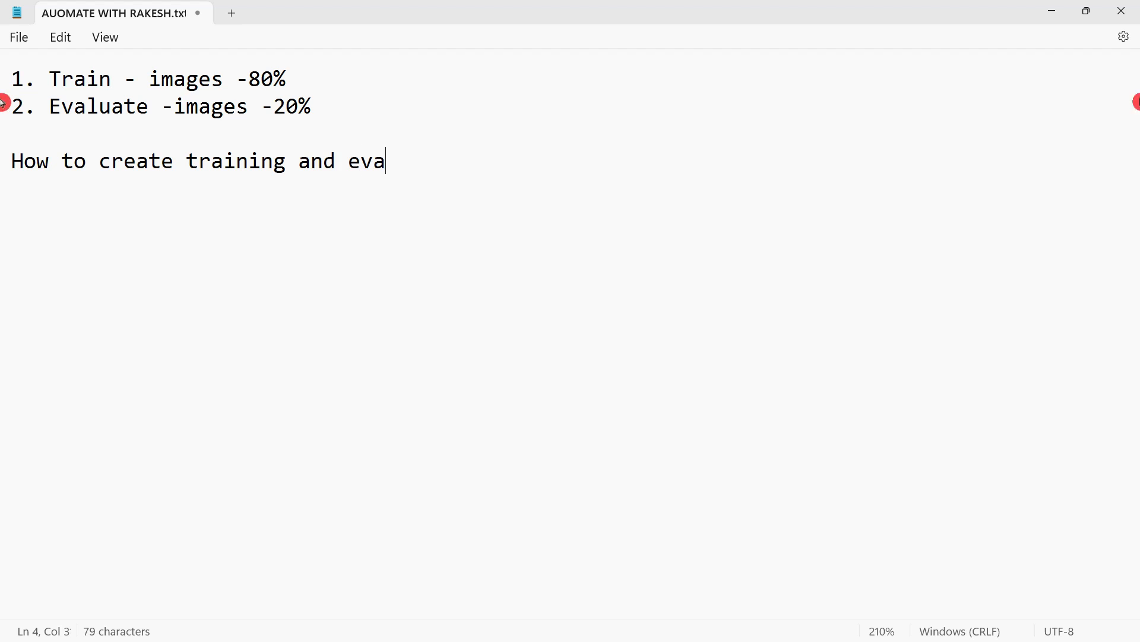
type("luation folder?")
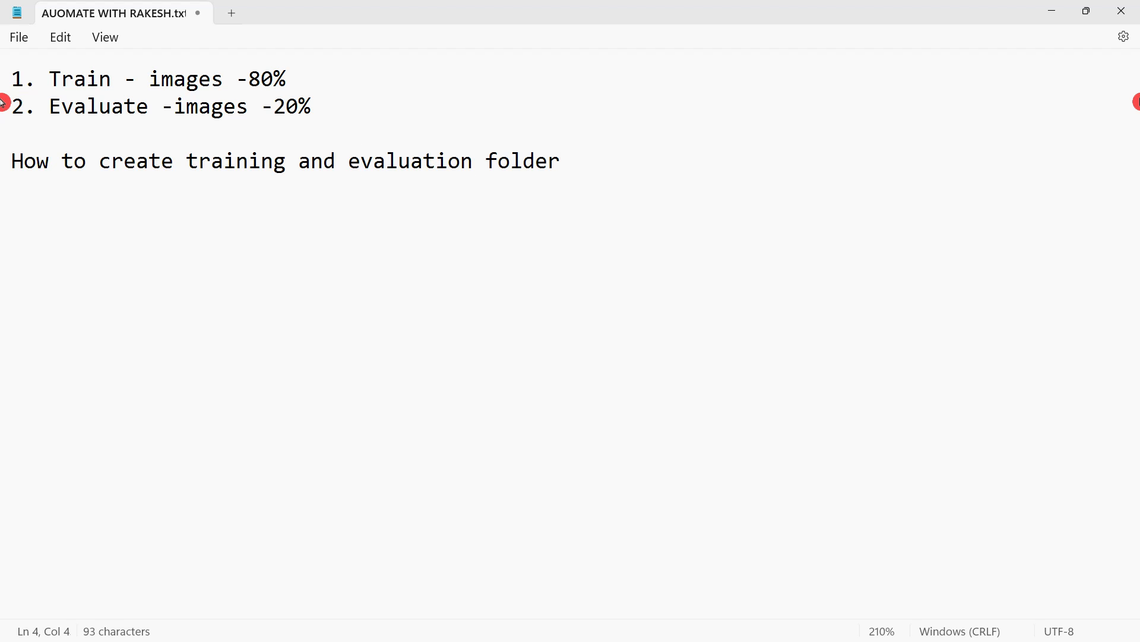
- Add the folder structure line "Training >> images >>sub folders" below the question, separated by a blank line
key("Return")
key("Return")
type("Trai")
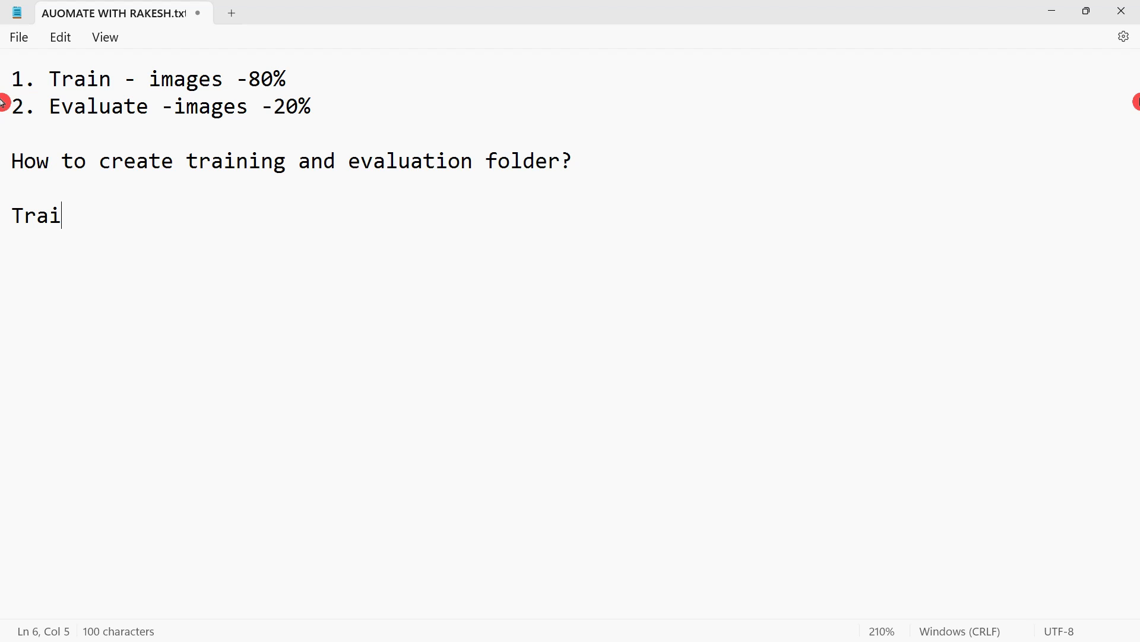
type("ning >> images")
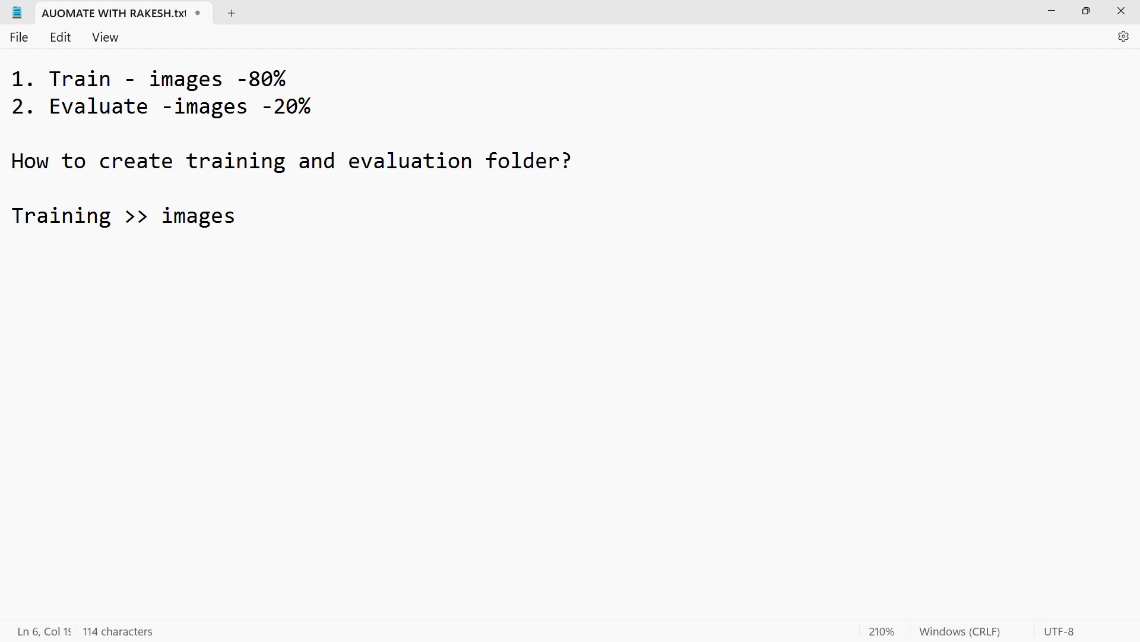
left_click_drag(161, 215, 237, 218)
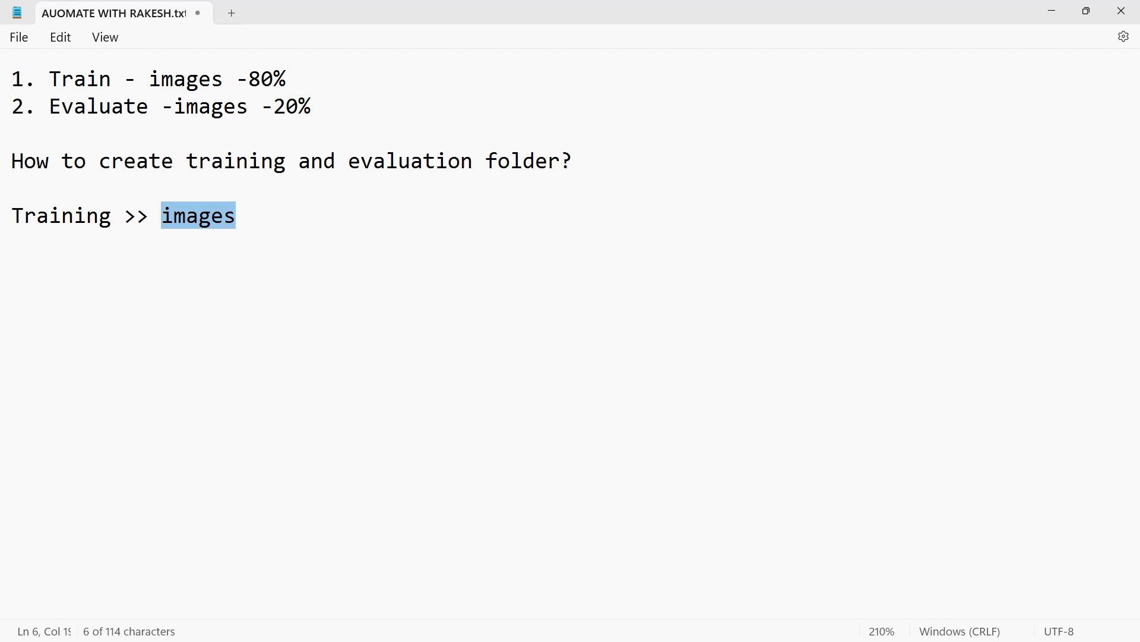
left_click(267, 215)
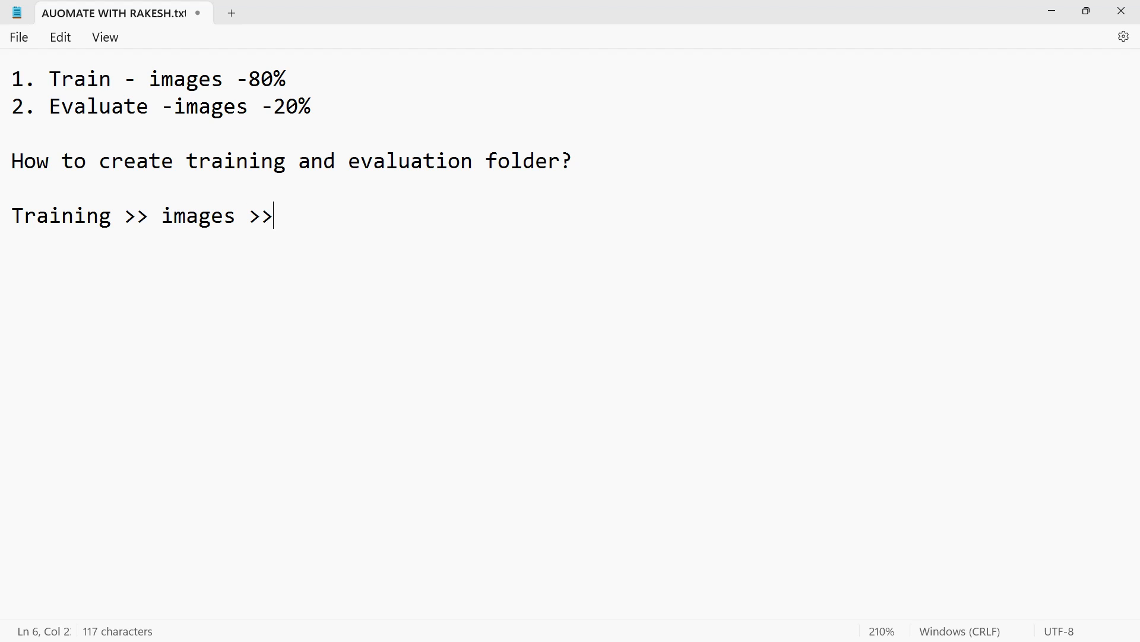
type(">>sub fo")
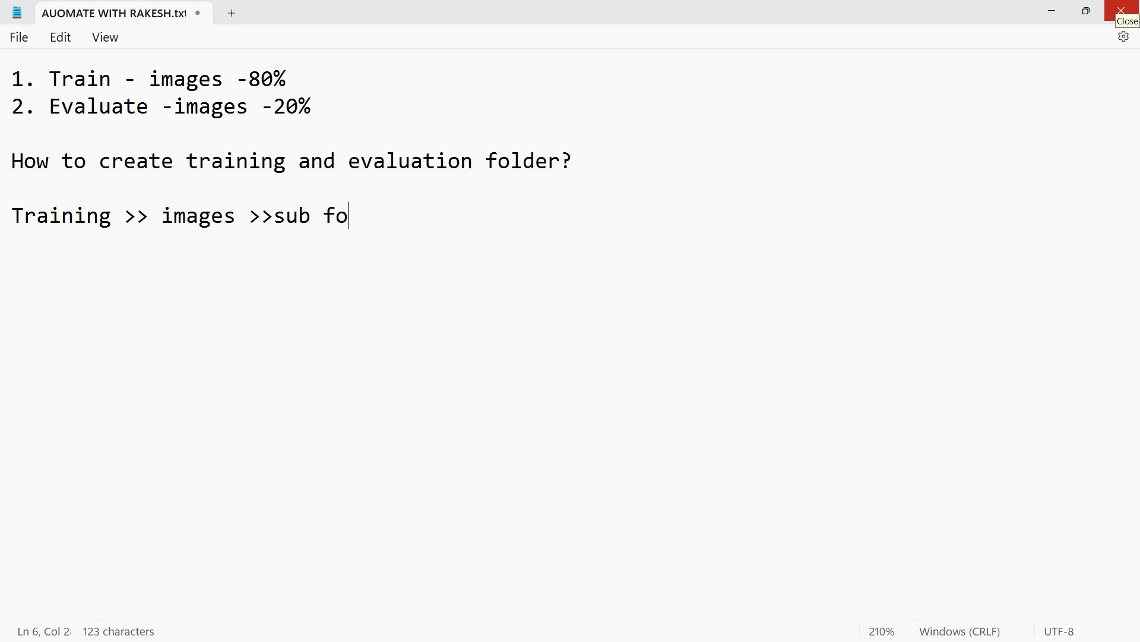
type("lderEva")
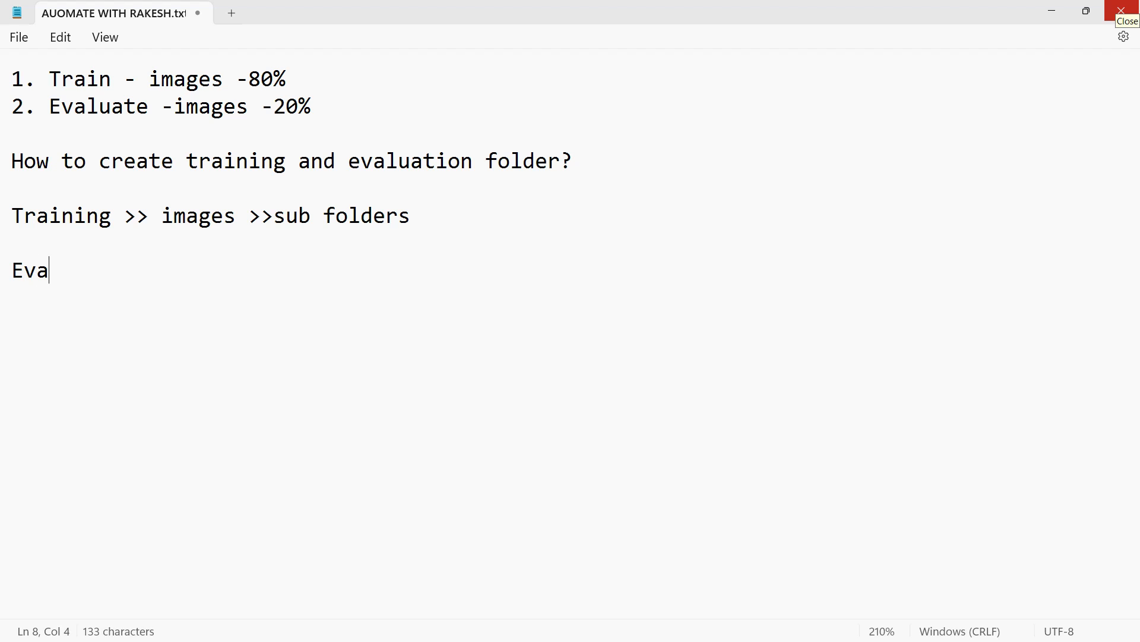
- Complete the line below the Training structure as "Evaluation >> images > sub folders"
type("luaat")
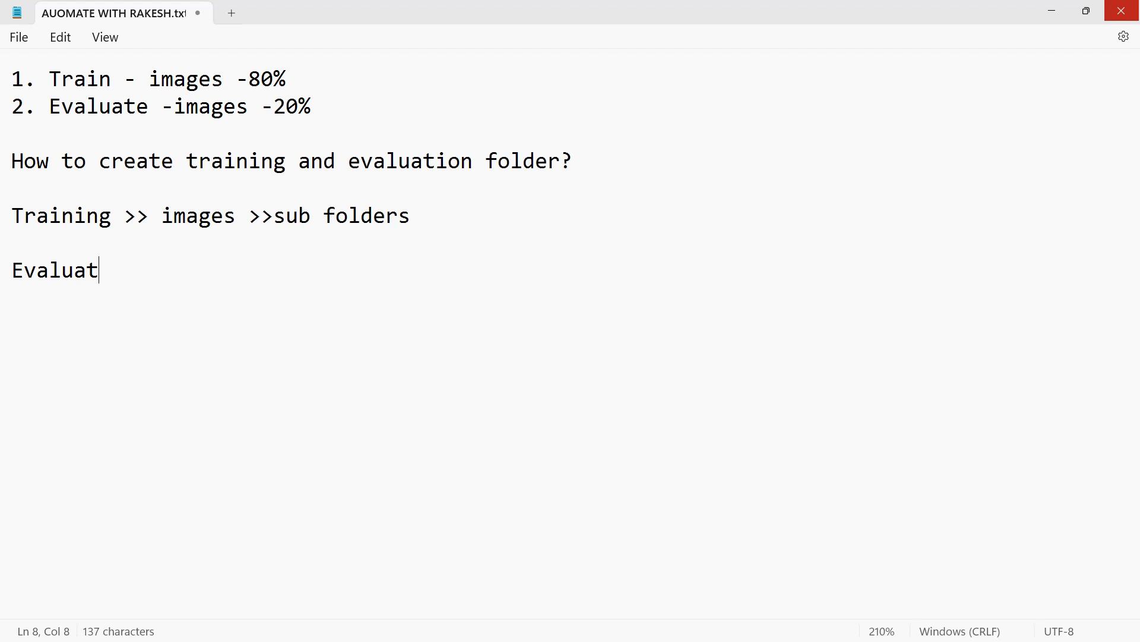
type("ion >> i")
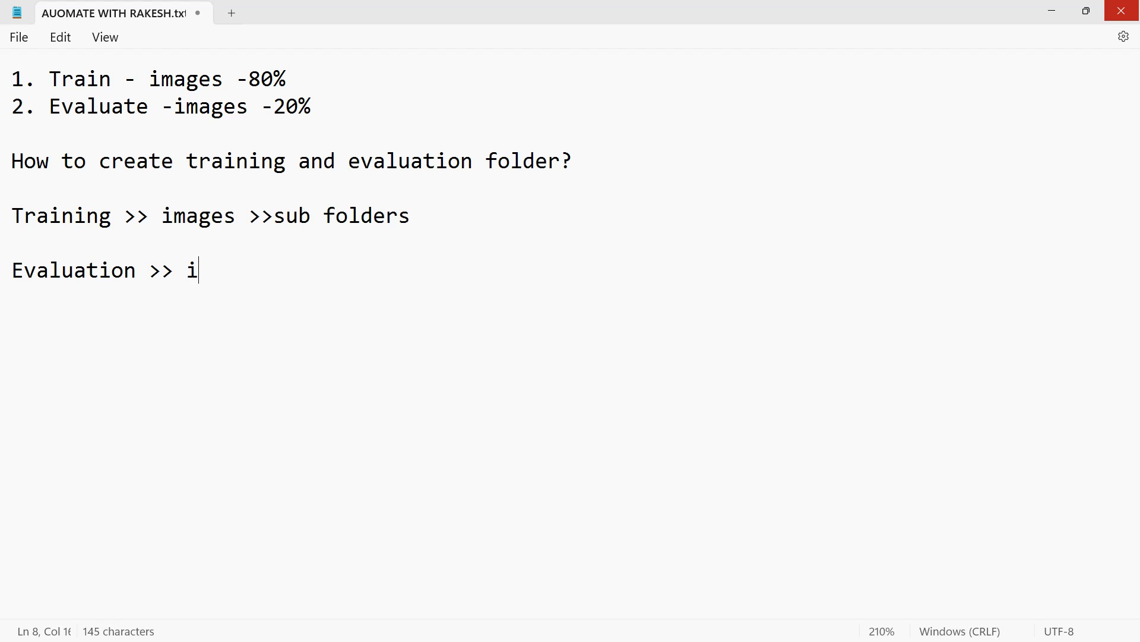
type("mages")
left_click(209, 227)
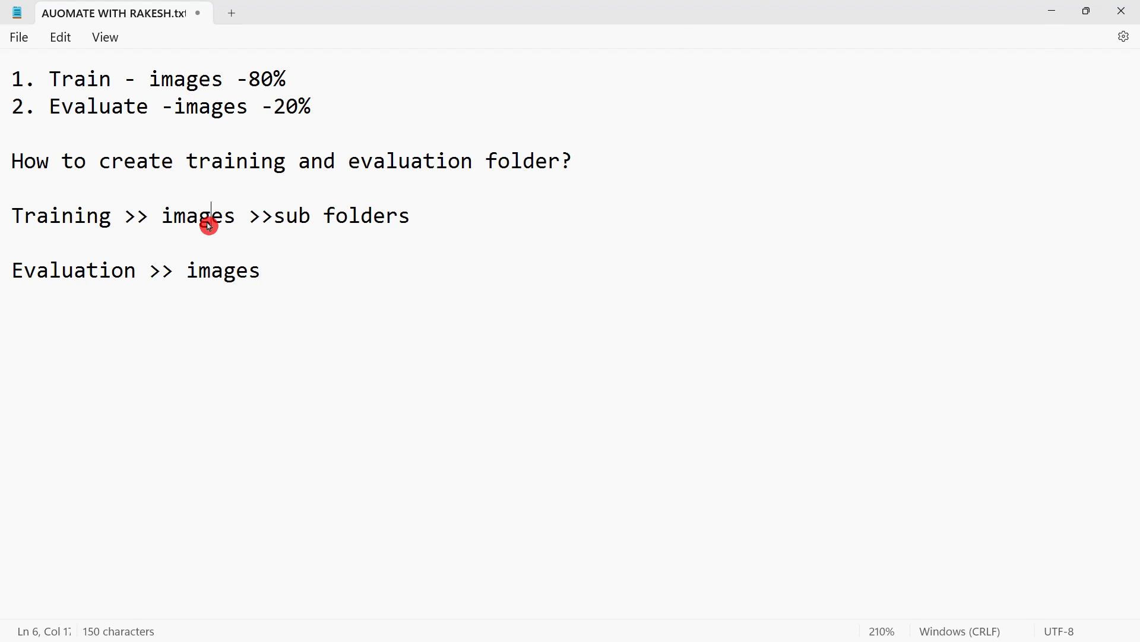
double_click(209, 226)
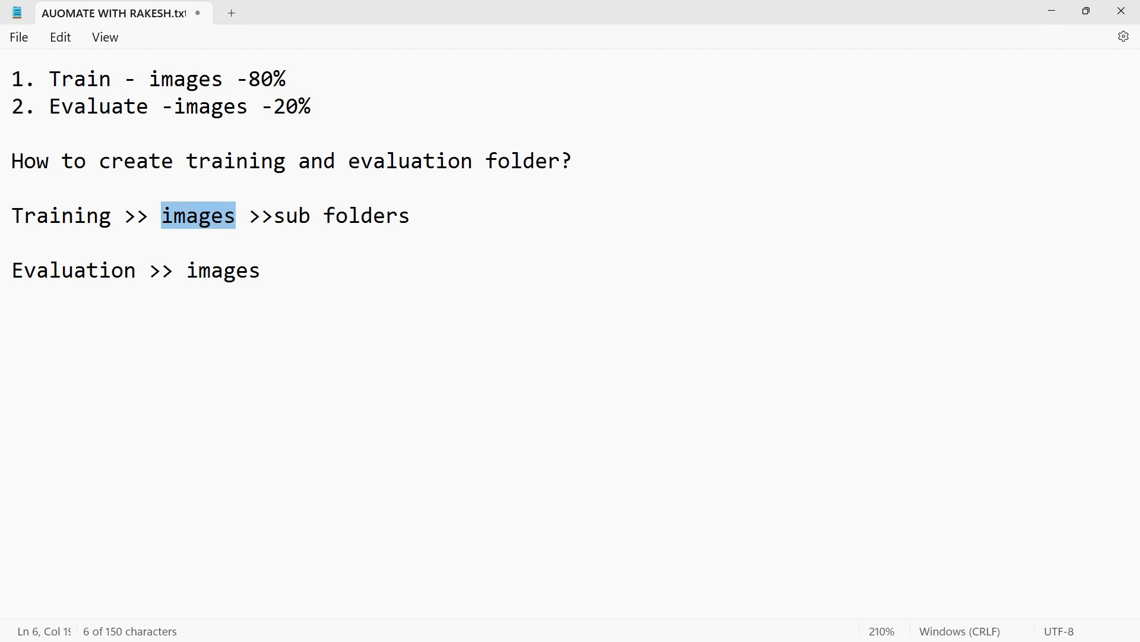
double_click(208, 271)
left_click(298, 250)
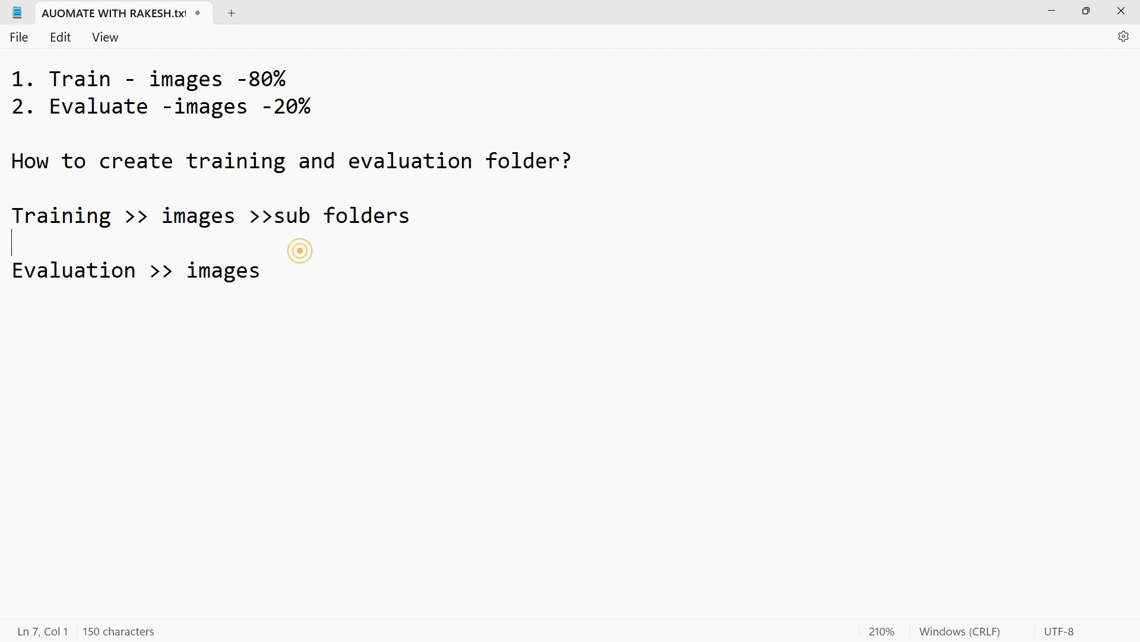
left_click(410, 272)
type("> sub folders")
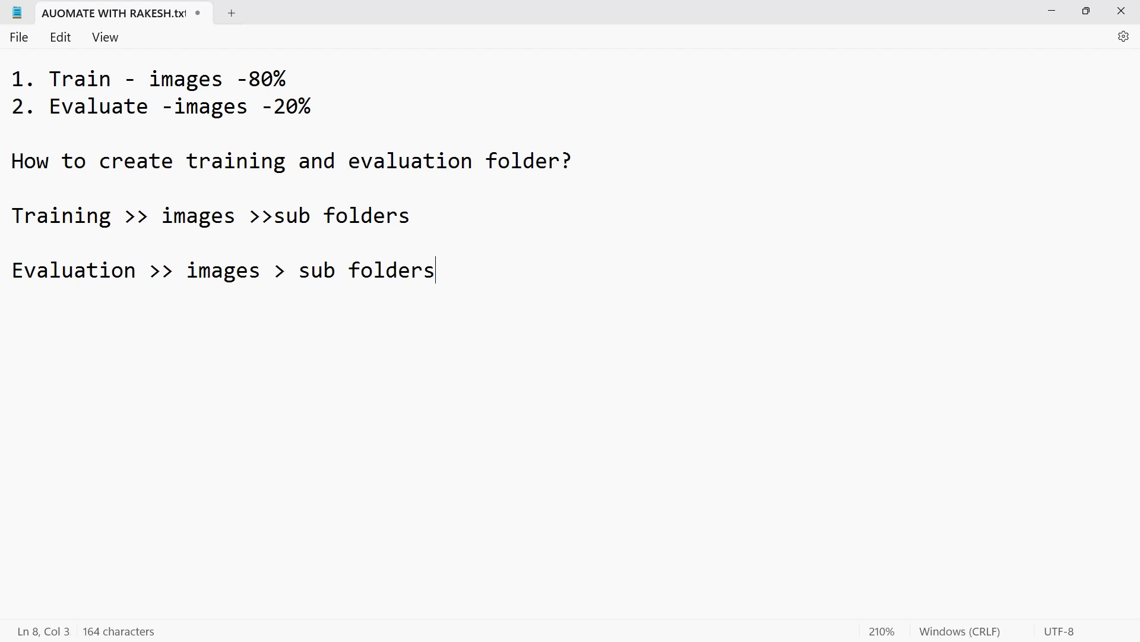
left_click_drag(547, 273, 27, 193)
left_click(893, 233)
- Switch to File Explorer and review the Dataset folder's contents and the folder structure inside its training folder
key("alt+Tab")
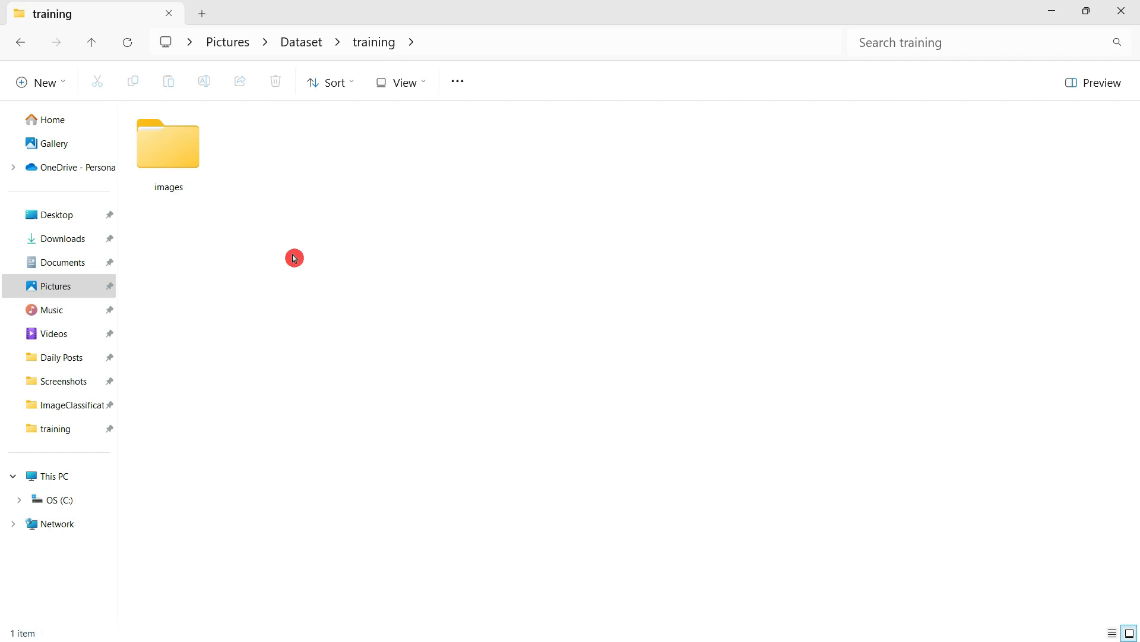
left_click(300, 42)
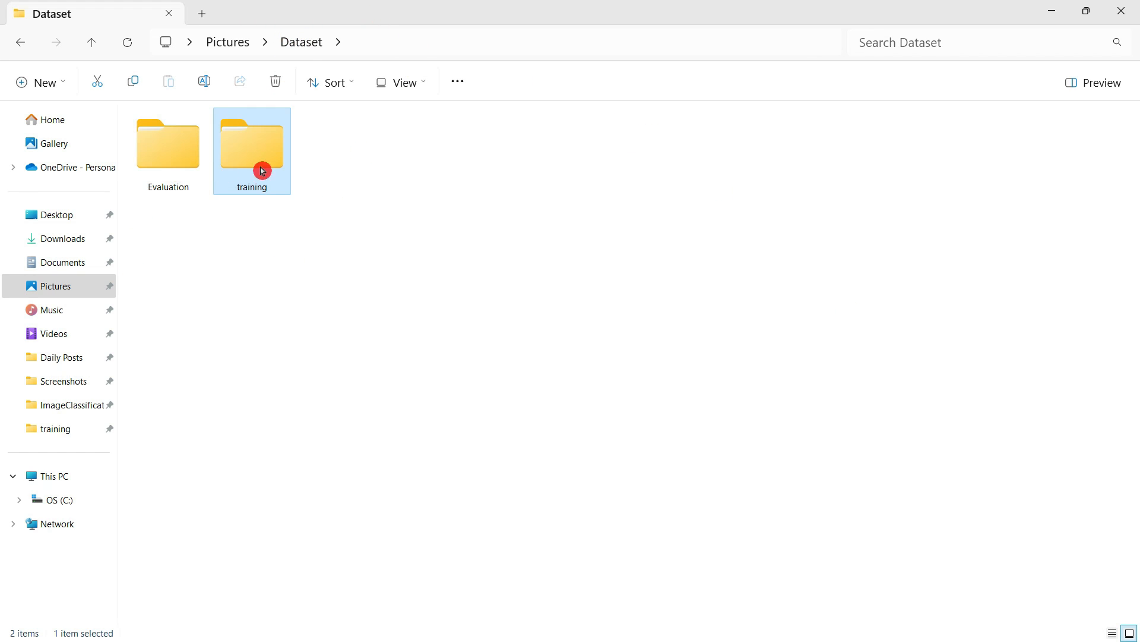
double_click(261, 169)
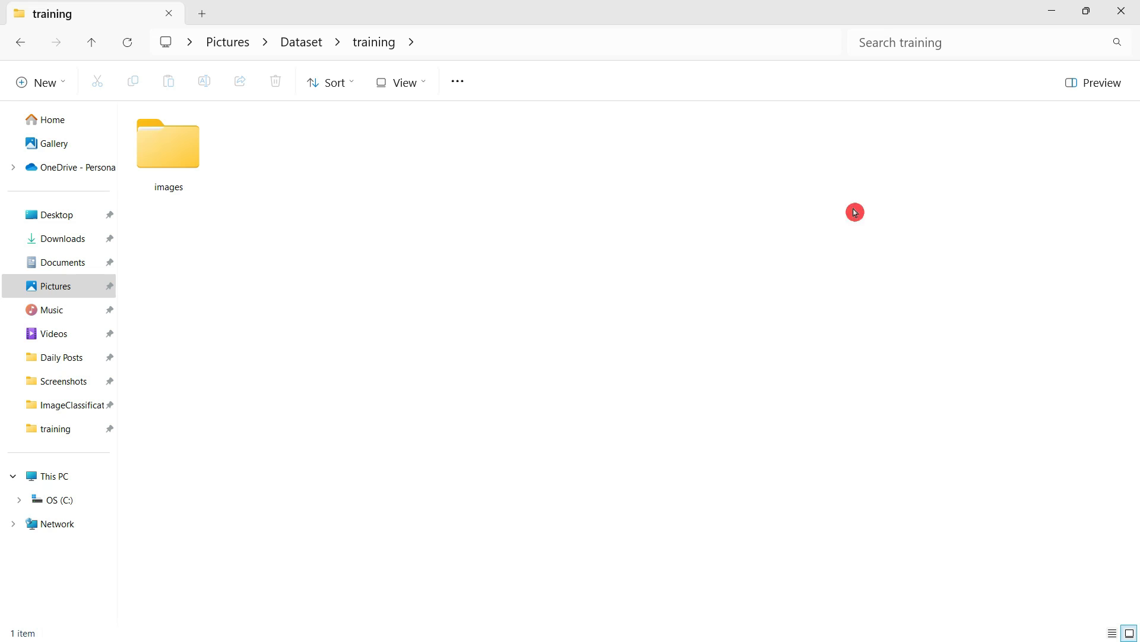
left_click(301, 50)
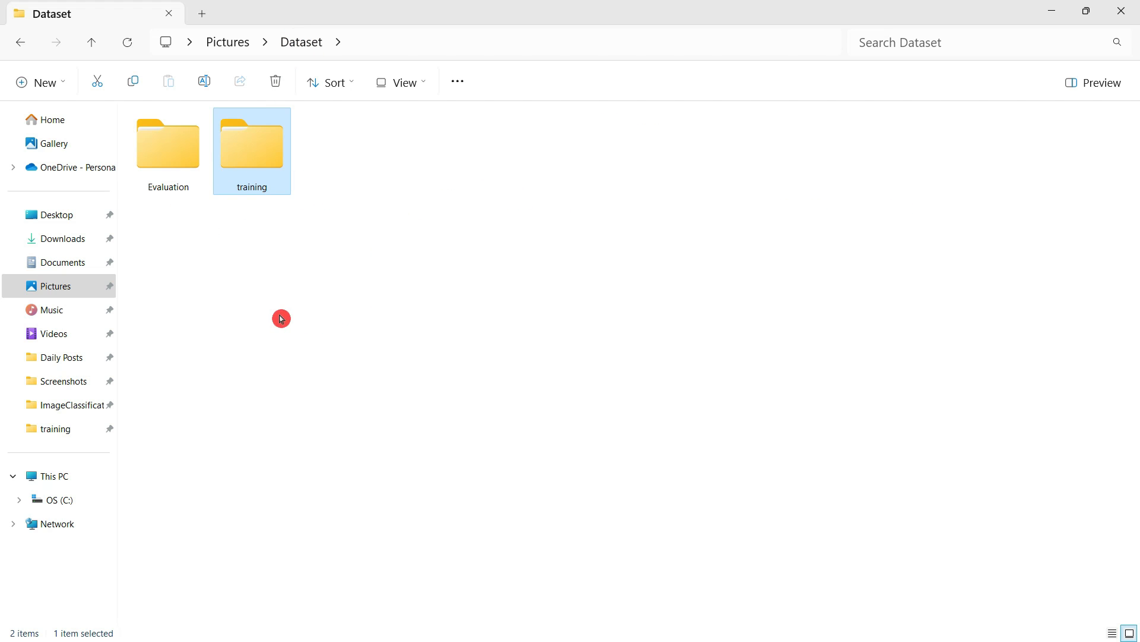
double_click(229, 166)
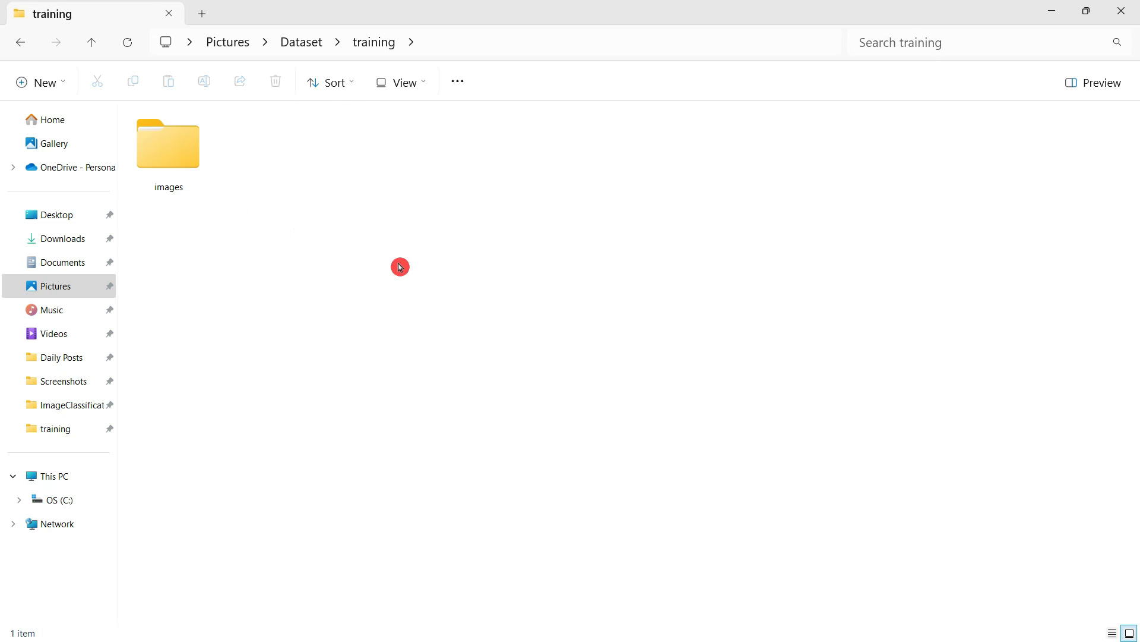
- Switch to Chrome, search for "uipath image classification" in a new tab, and open the UiPath AI Center Image Classification documentation page
key("alt+Tab")
key("alt+Tab")
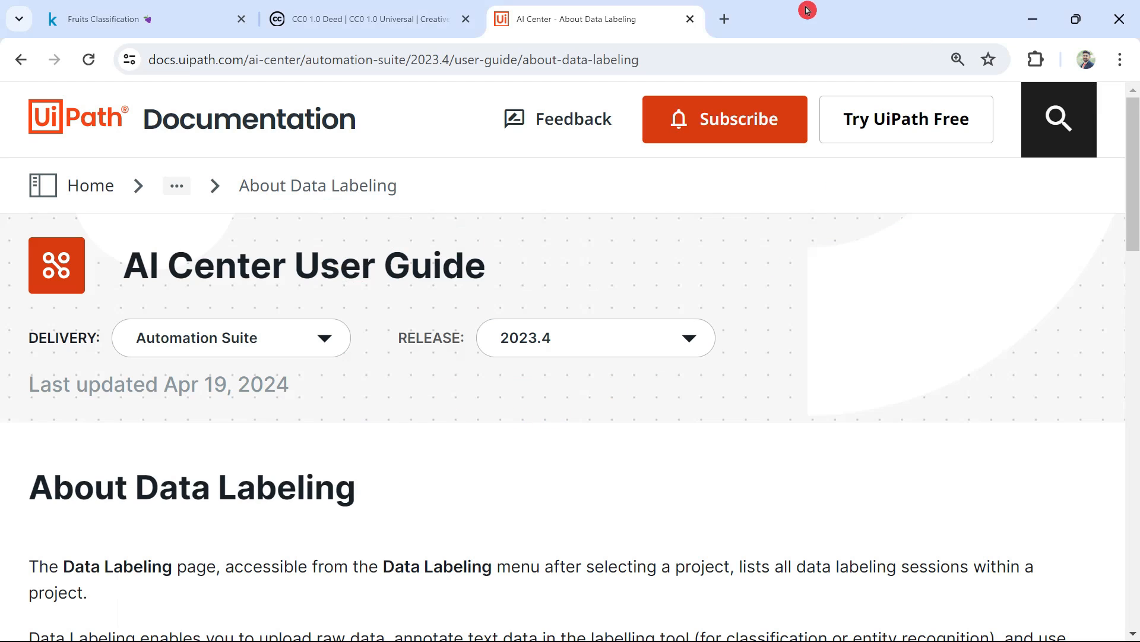
left_click(724, 19)
left_click(493, 60)
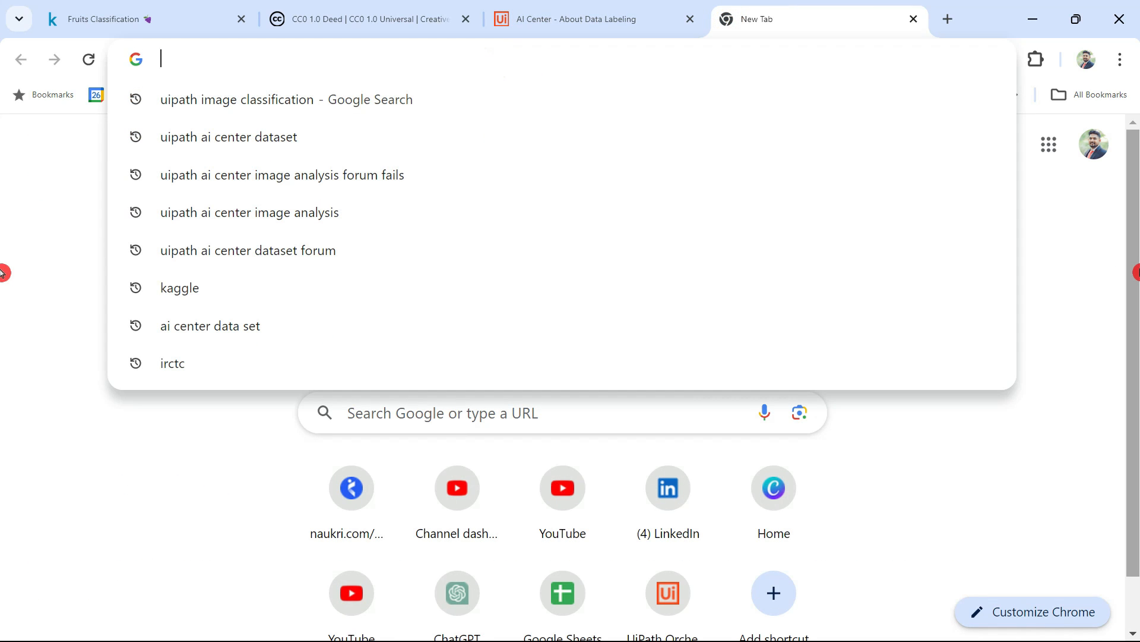
type("uipath im")
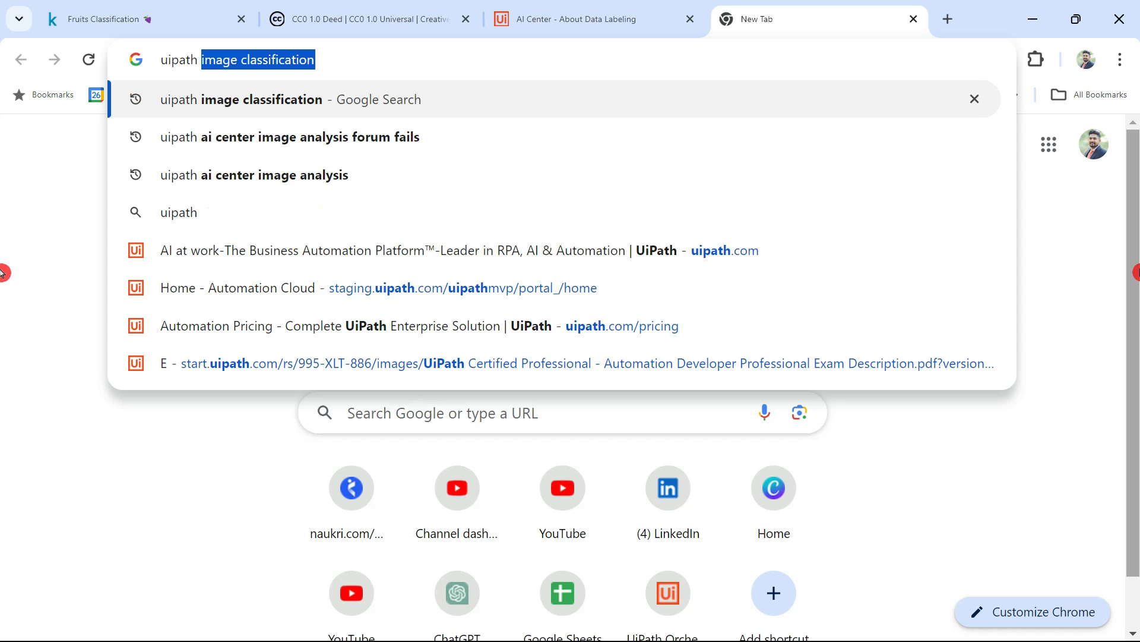
type("age")
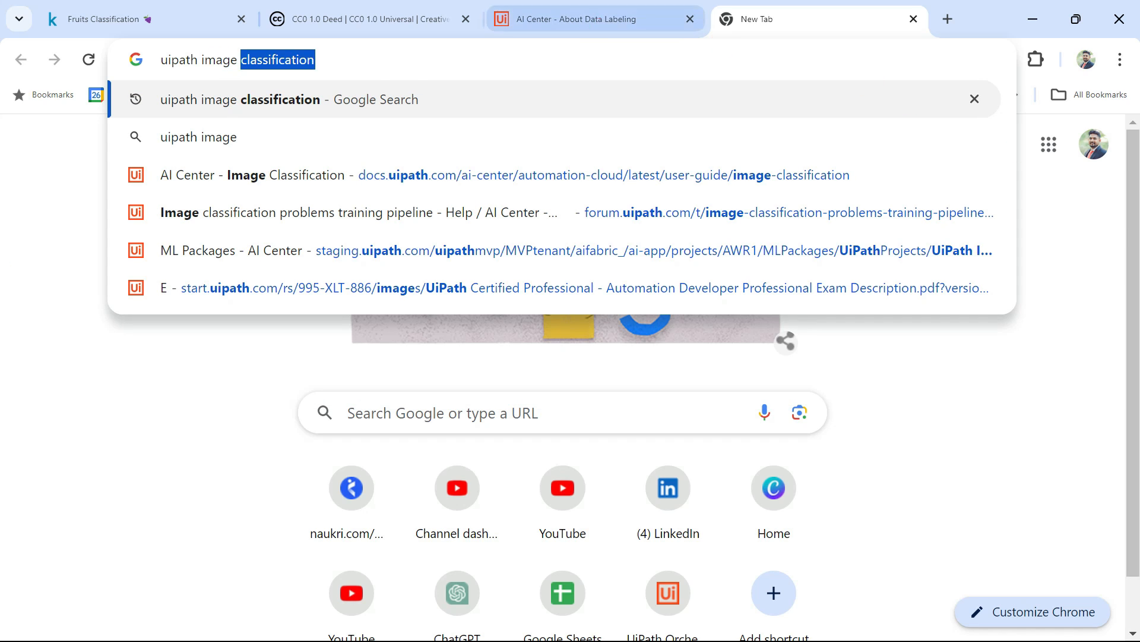
left_click(297, 107)
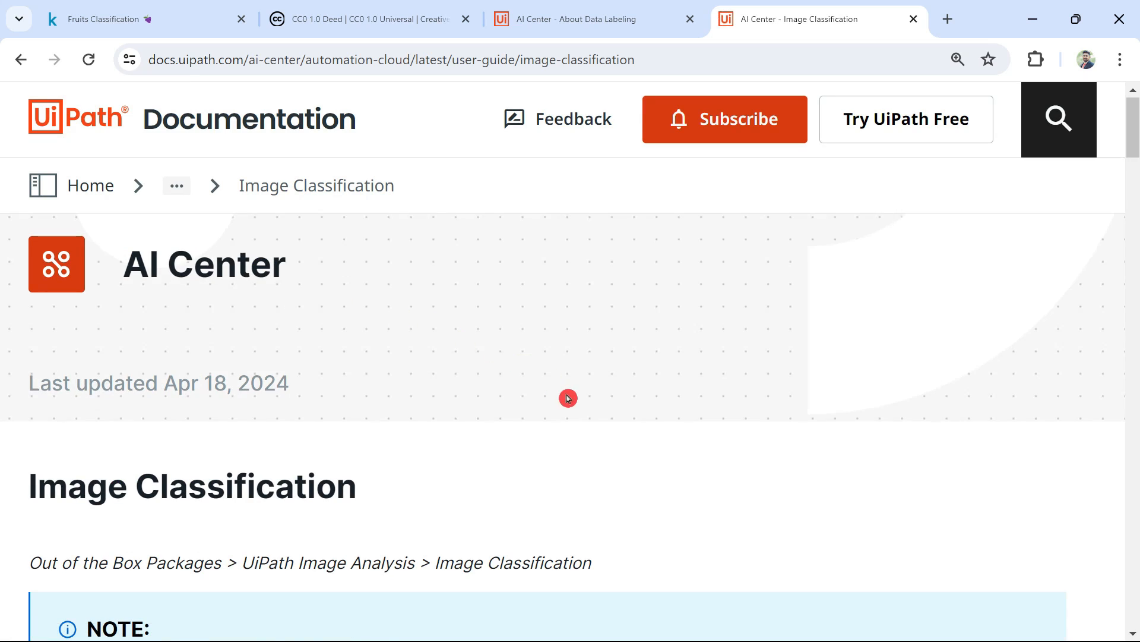
- Read the Dataset Format section of the Image Classification page, including the example directory tree for training and evaluation datasets
scroll(568, 398, "down", 3)
scroll(568, 398, "down", 10)
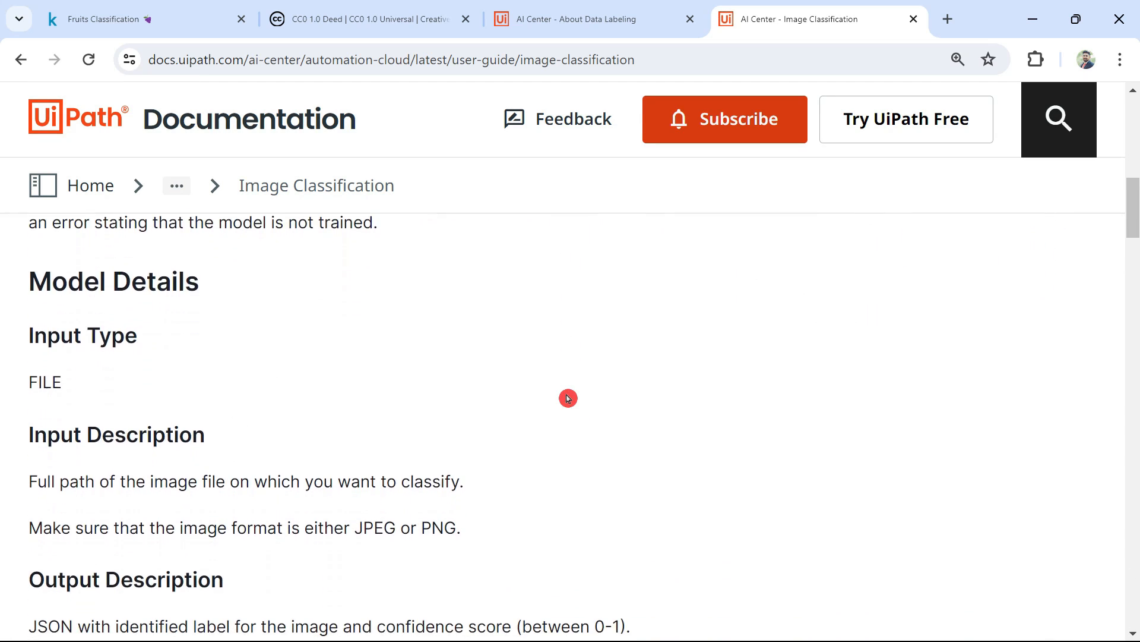
scroll(568, 398, "down", 10)
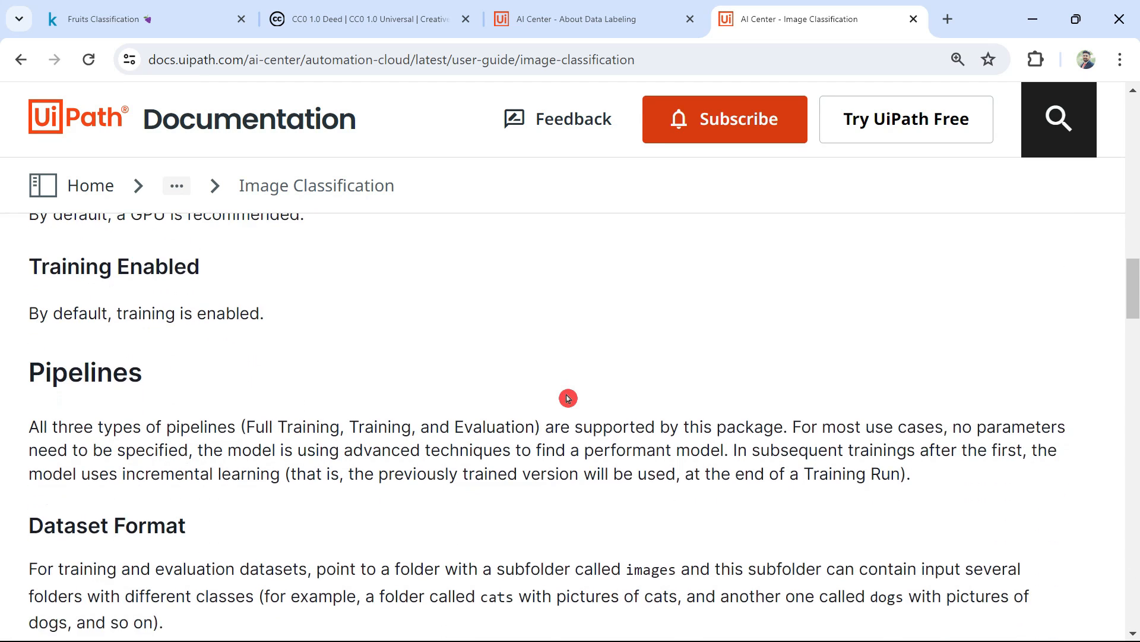
scroll(568, 398, "down", 3)
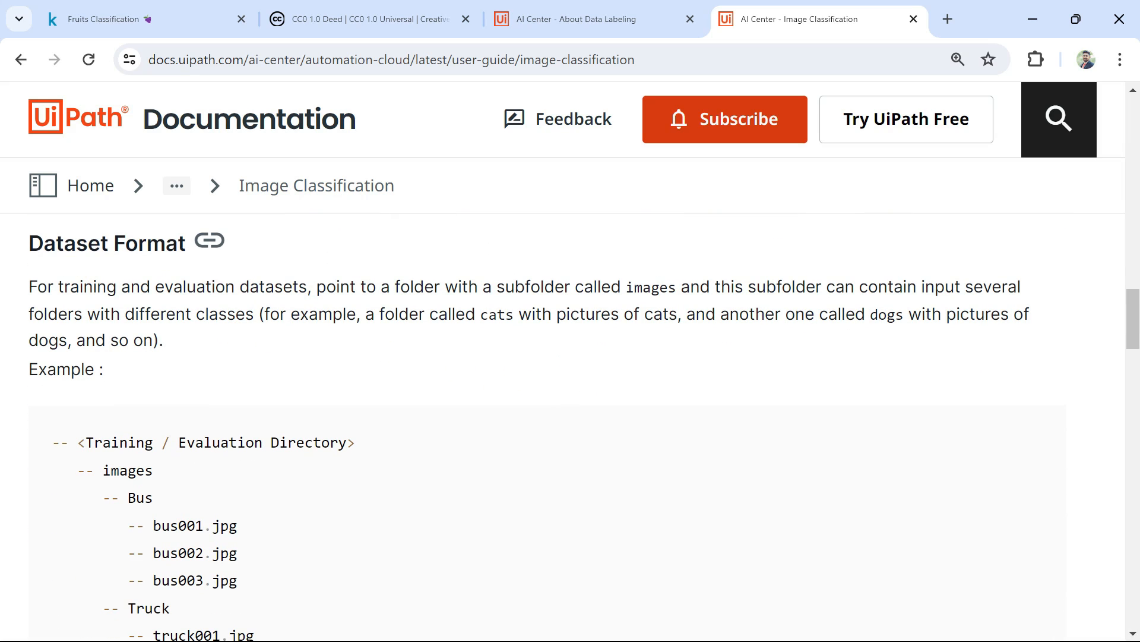
left_click_drag(28, 244, 178, 244)
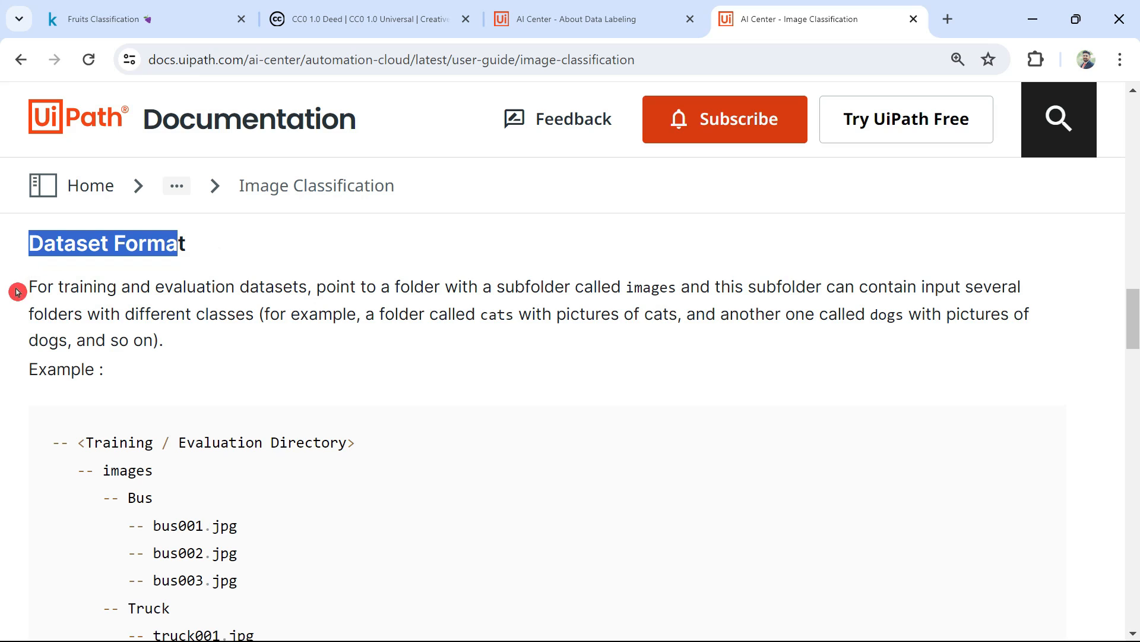
left_click_drag(27, 288, 682, 287)
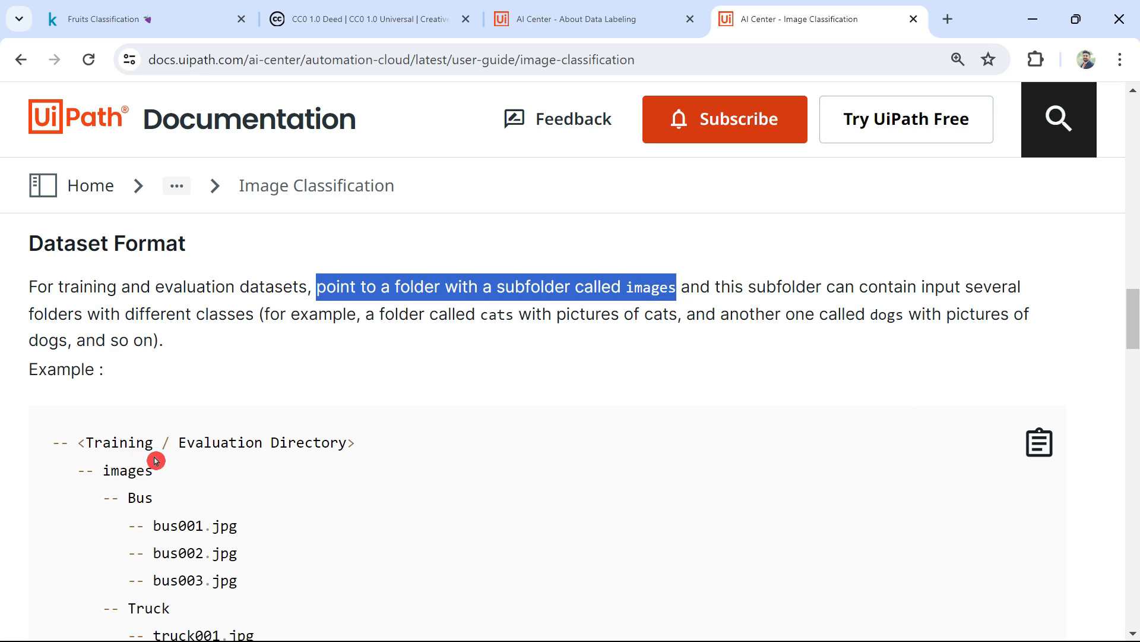
left_click_drag(108, 470, 158, 478)
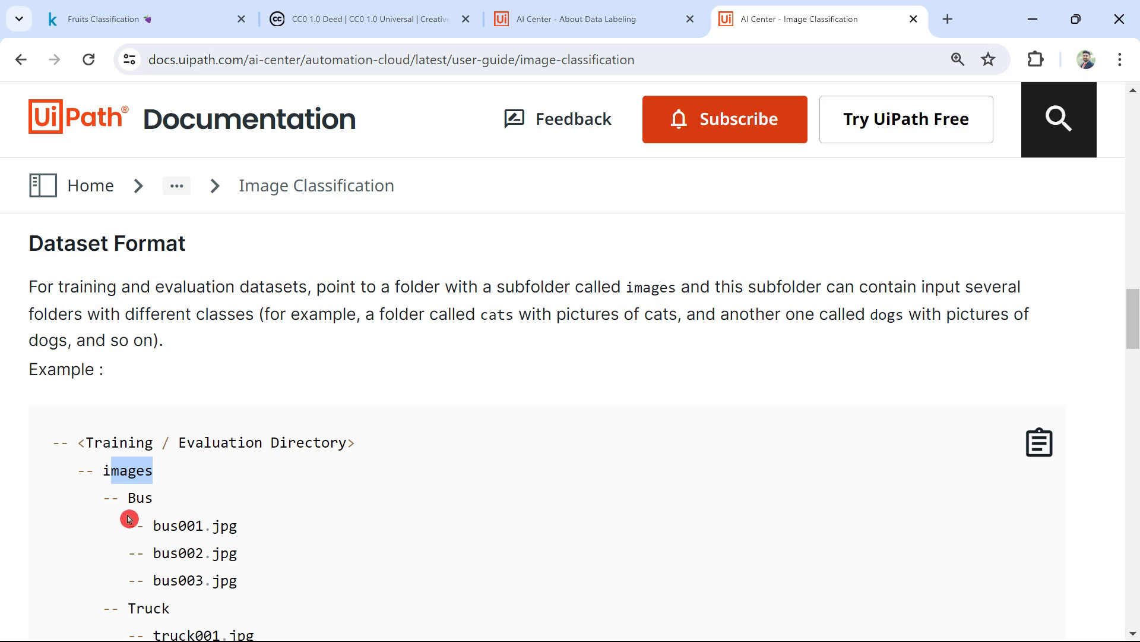
scroll(140, 458, "down", 3)
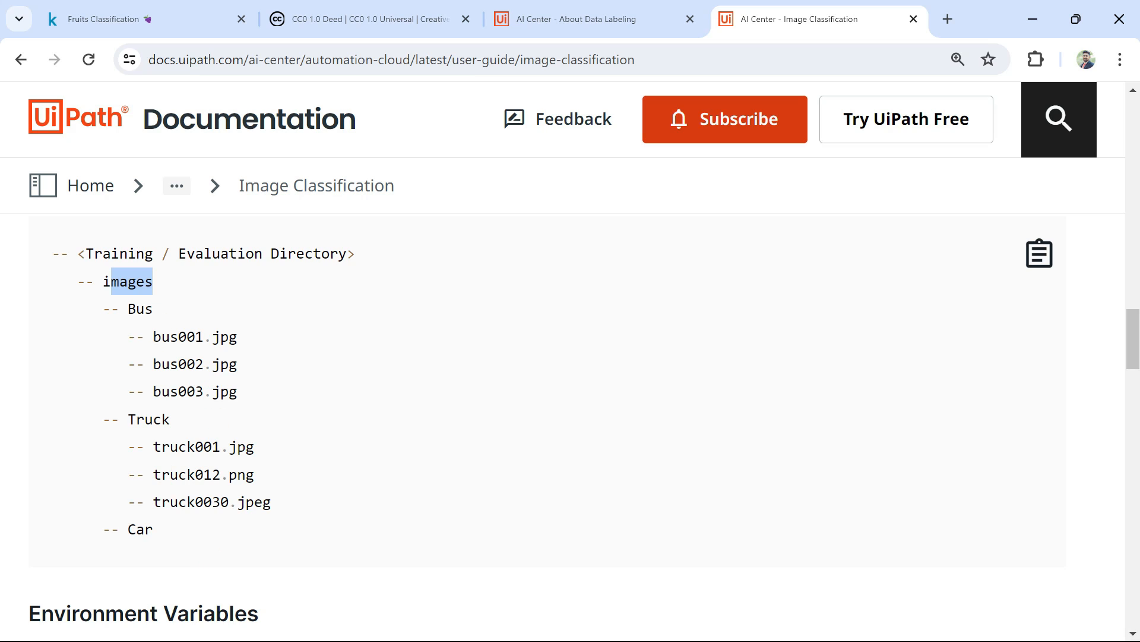
scroll(291, 494, "up", 3)
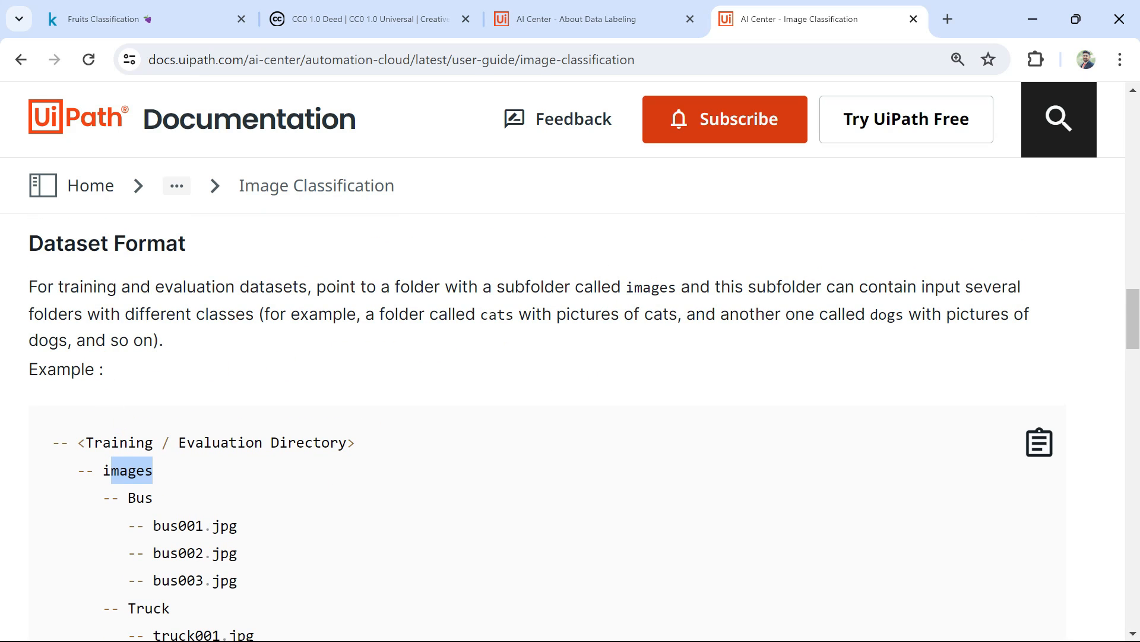
- Examine the Evaluation directory entry and the class subfolders in the example directory tree
double_click(184, 442)
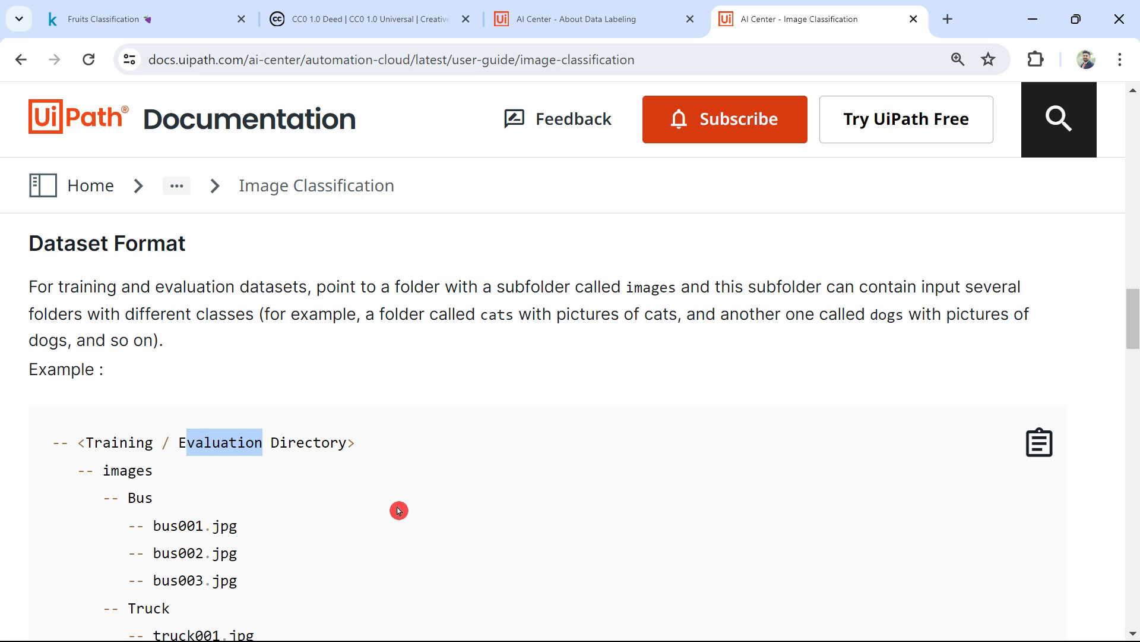
scroll(422, 507, "down", 3)
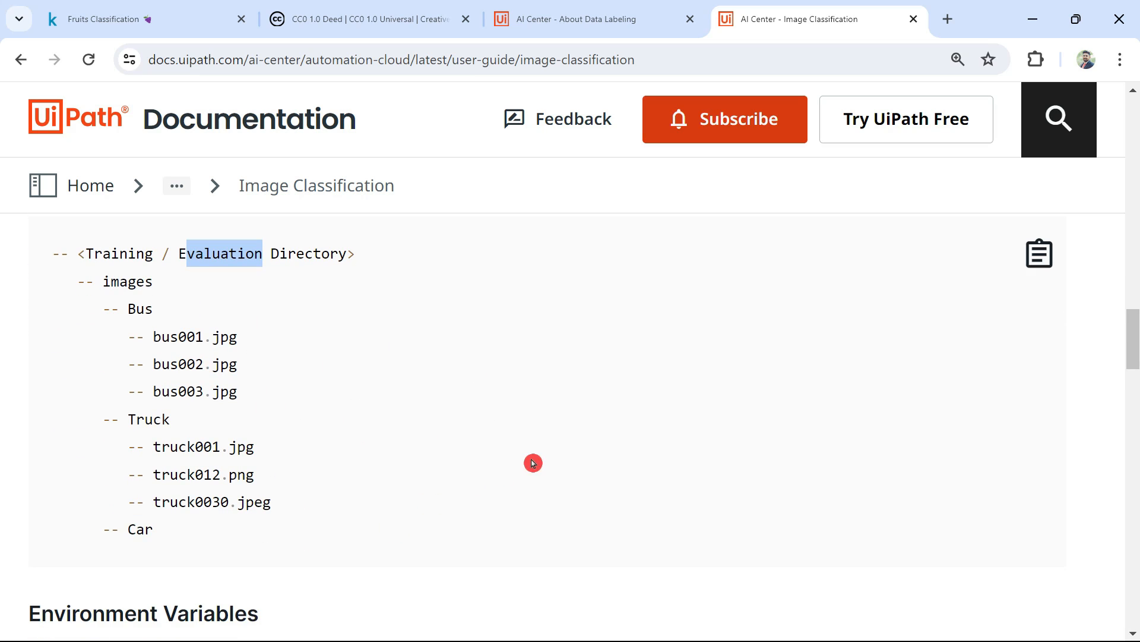
scroll(533, 462, "up", 3)
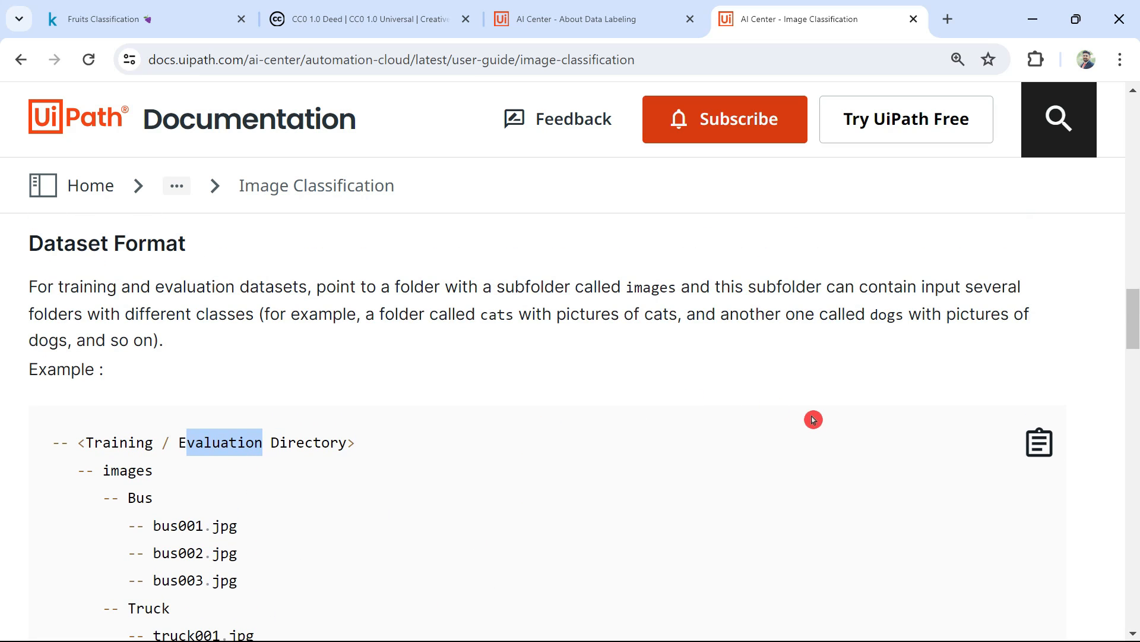
- Switch to File Explorer and check the class folders in the images folder of Dataset's training folder
key("alt+Tab")
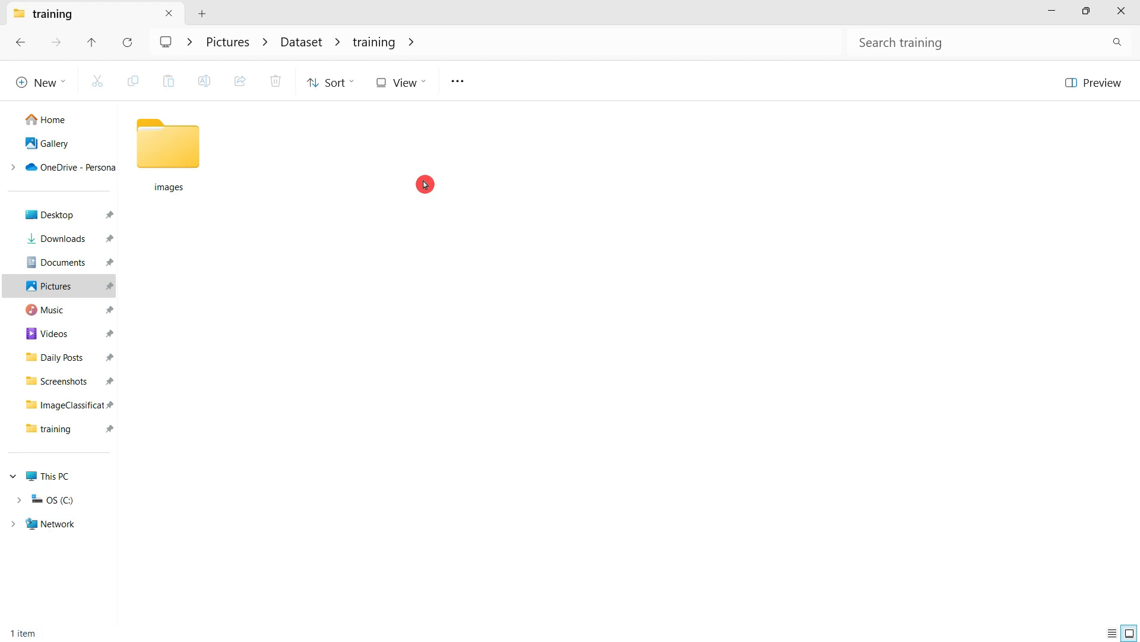
left_click(305, 43)
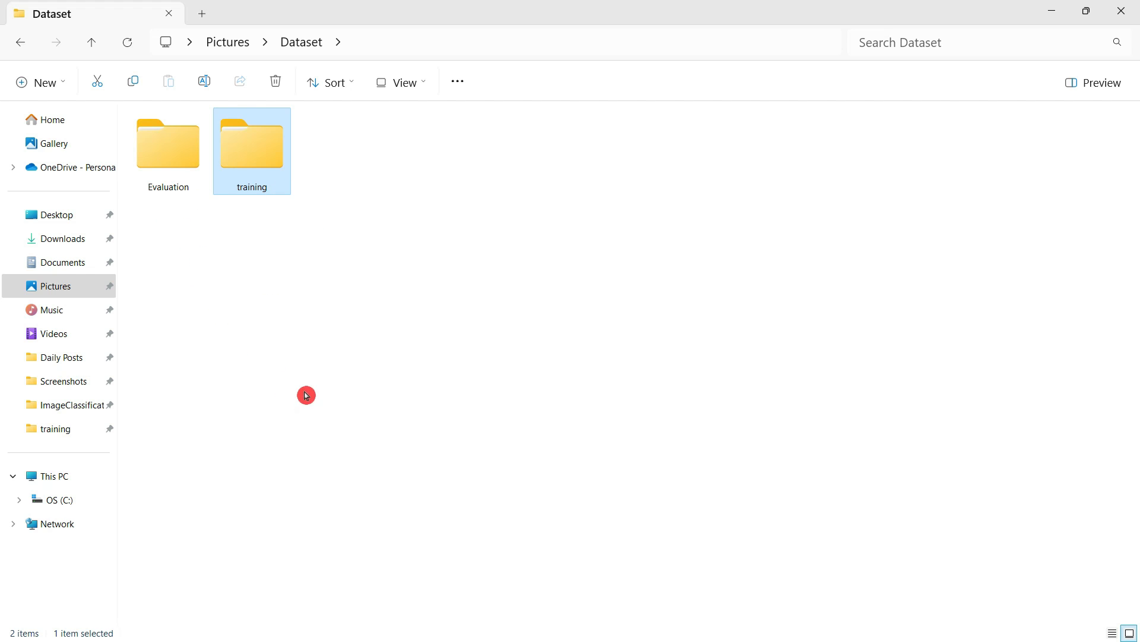
double_click(270, 158)
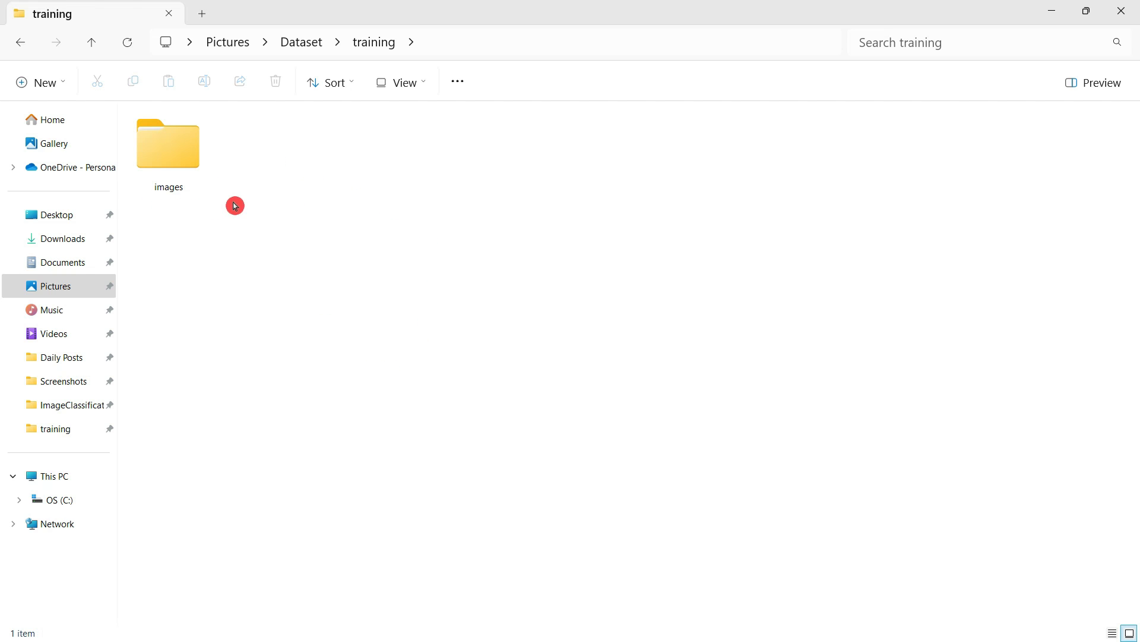
double_click(176, 153)
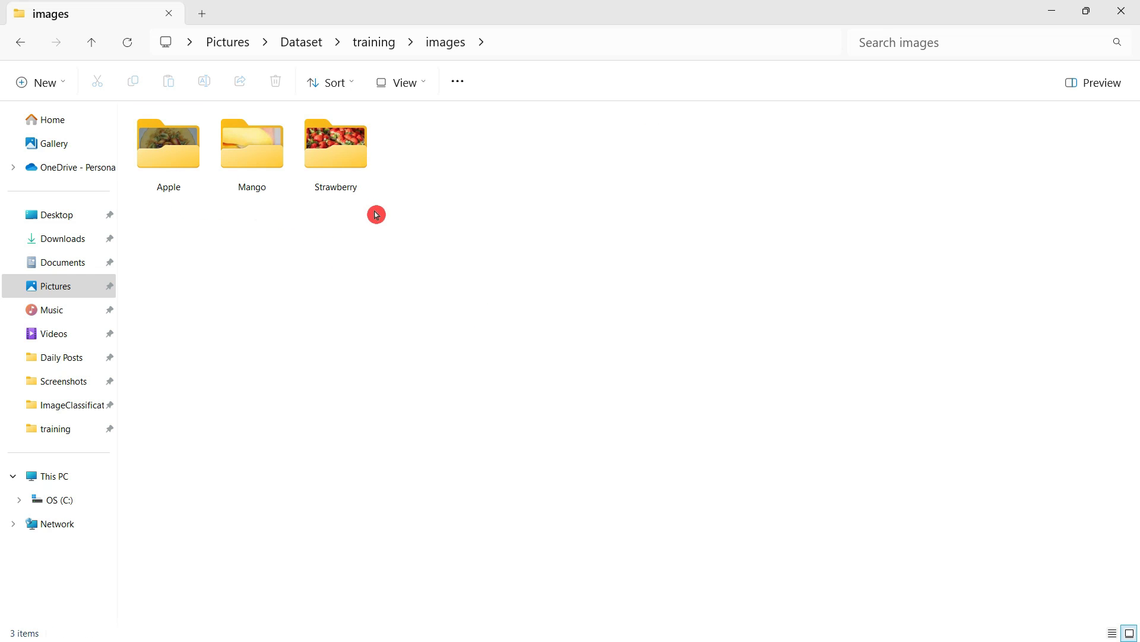
- View the class folders in the train folder of Fruits Classification, inside Downloaded Fruit Images from Kaggle
left_click(227, 43)
double_click(336, 151)
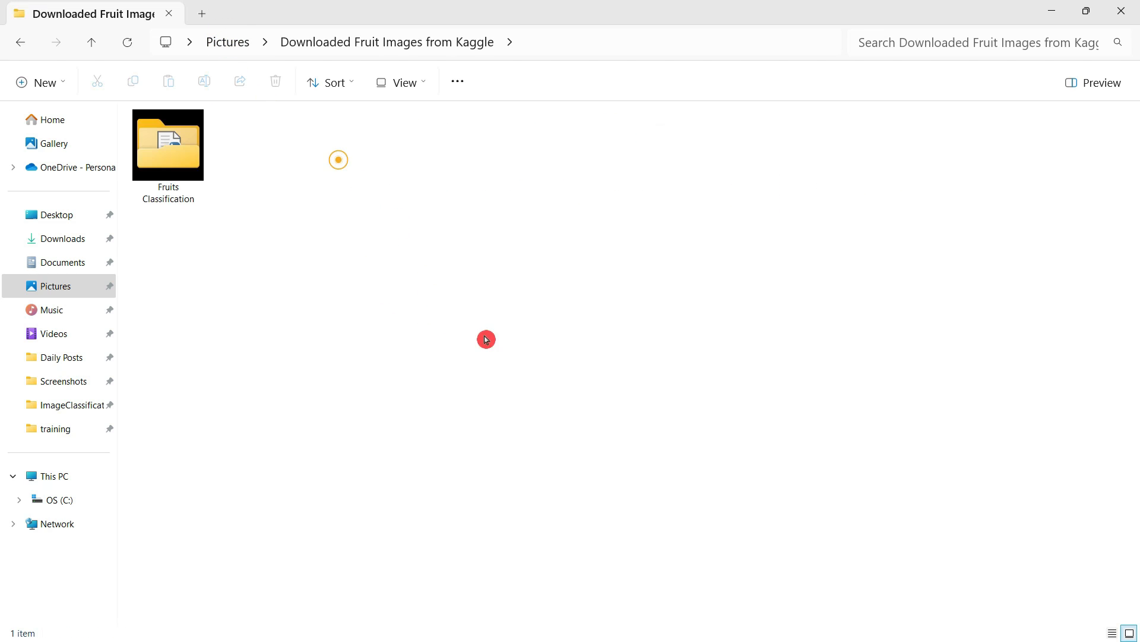
left_click(184, 159)
double_click(184, 159)
double_click(252, 166)
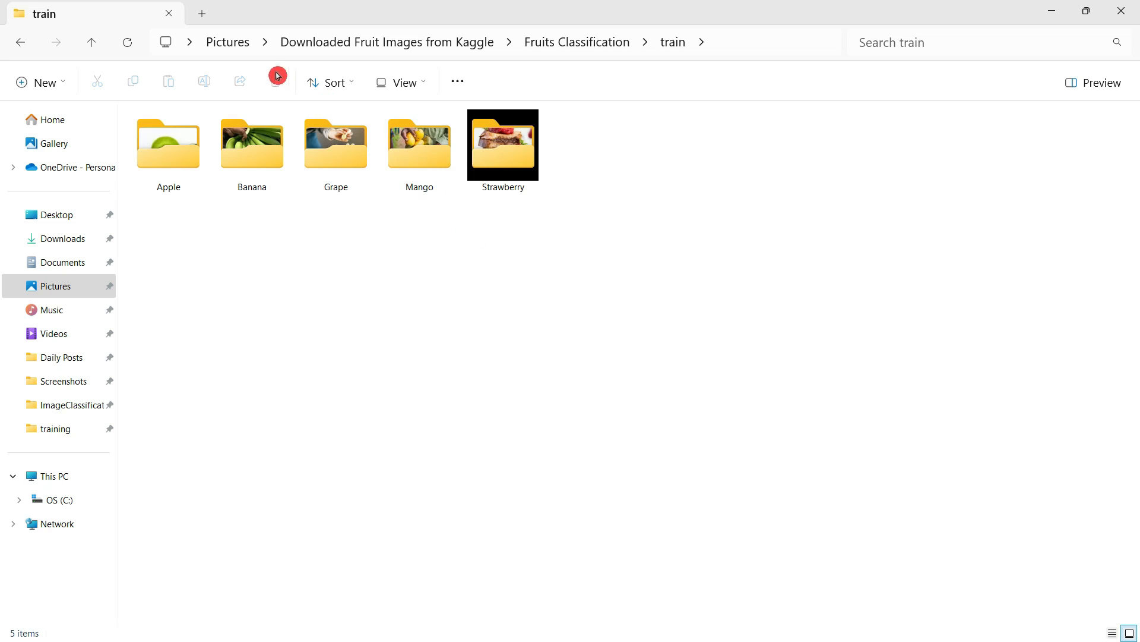
- Return to the images folder inside the training folder of Dataset
left_click(226, 48)
left_click(404, 323)
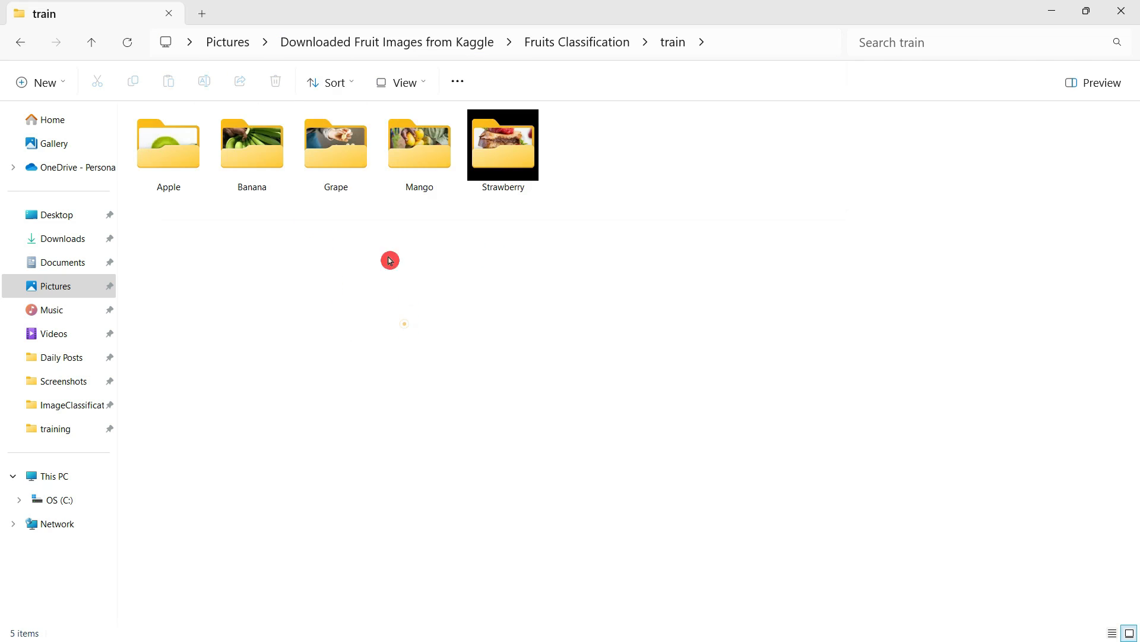
left_click(235, 44)
double_click(259, 160)
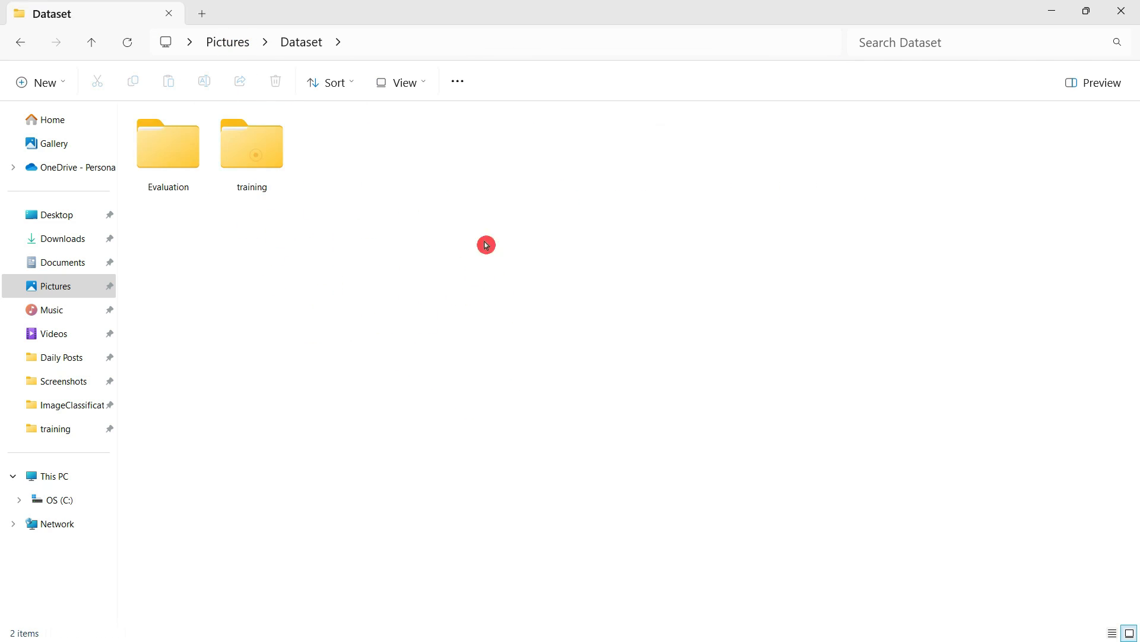
double_click(254, 167)
double_click(171, 143)
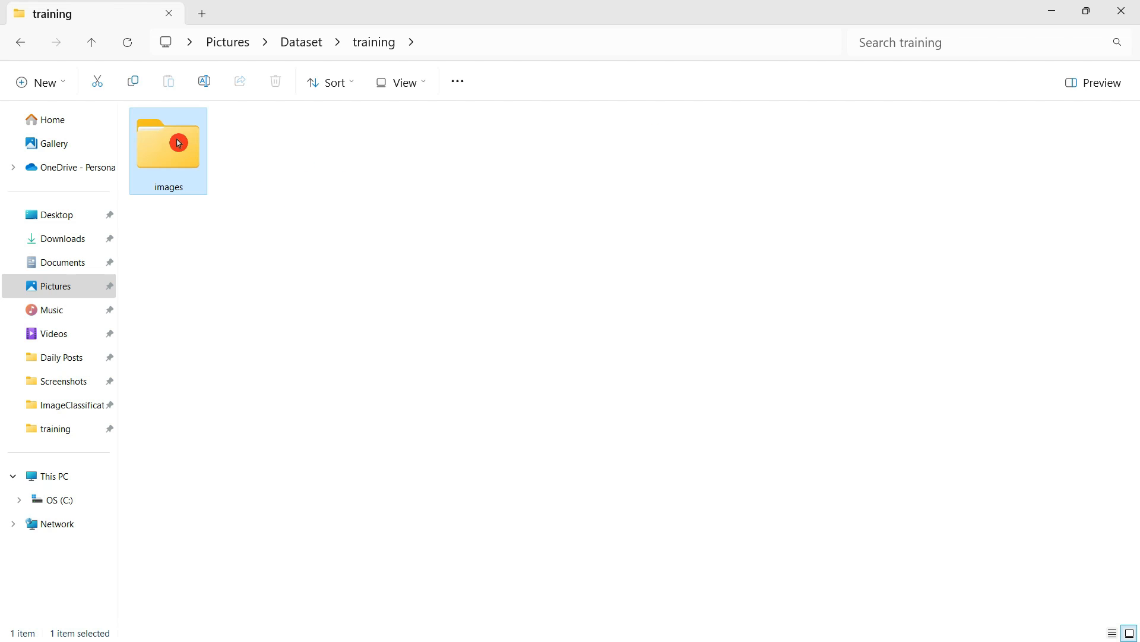
left_click(174, 171)
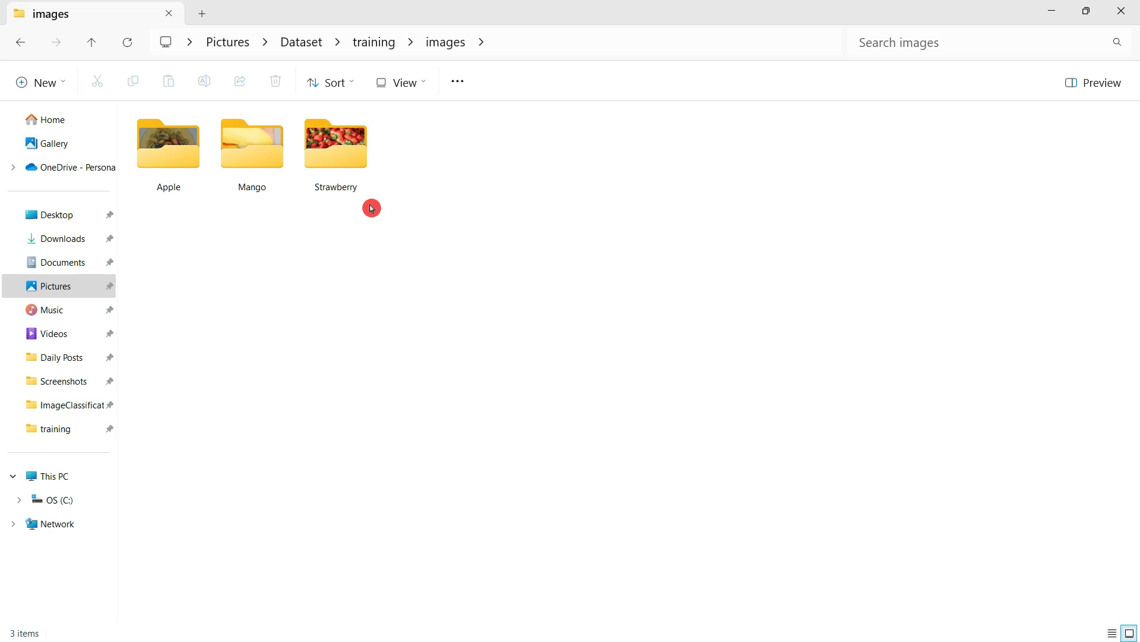
- Open the Apple training folder and go through its image files in Details view
double_click(168, 171)
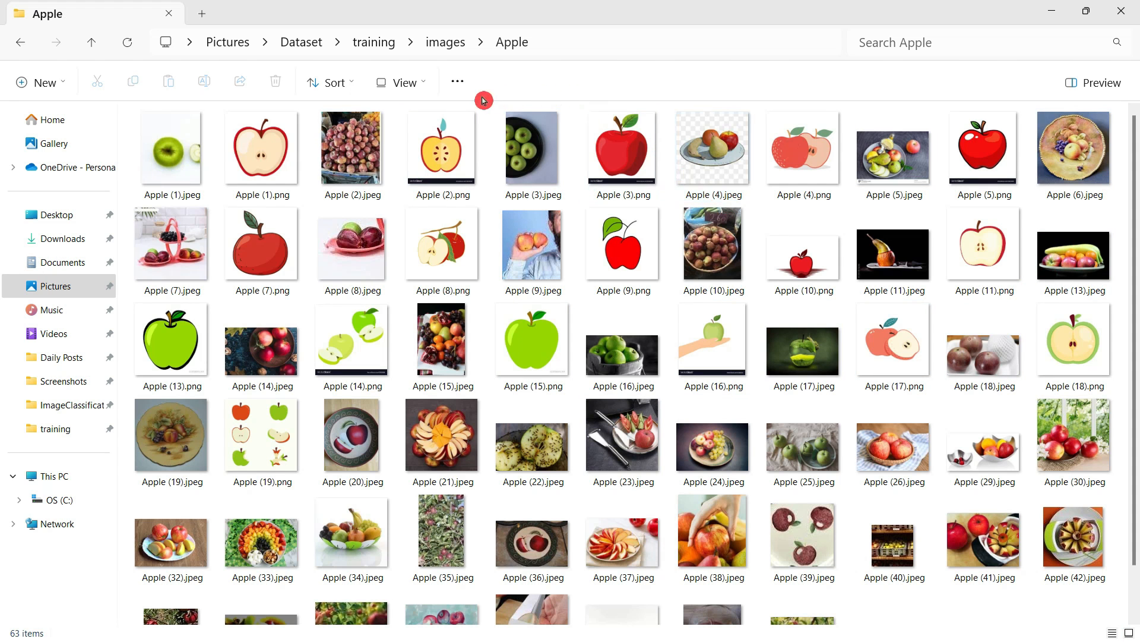
left_click(427, 84)
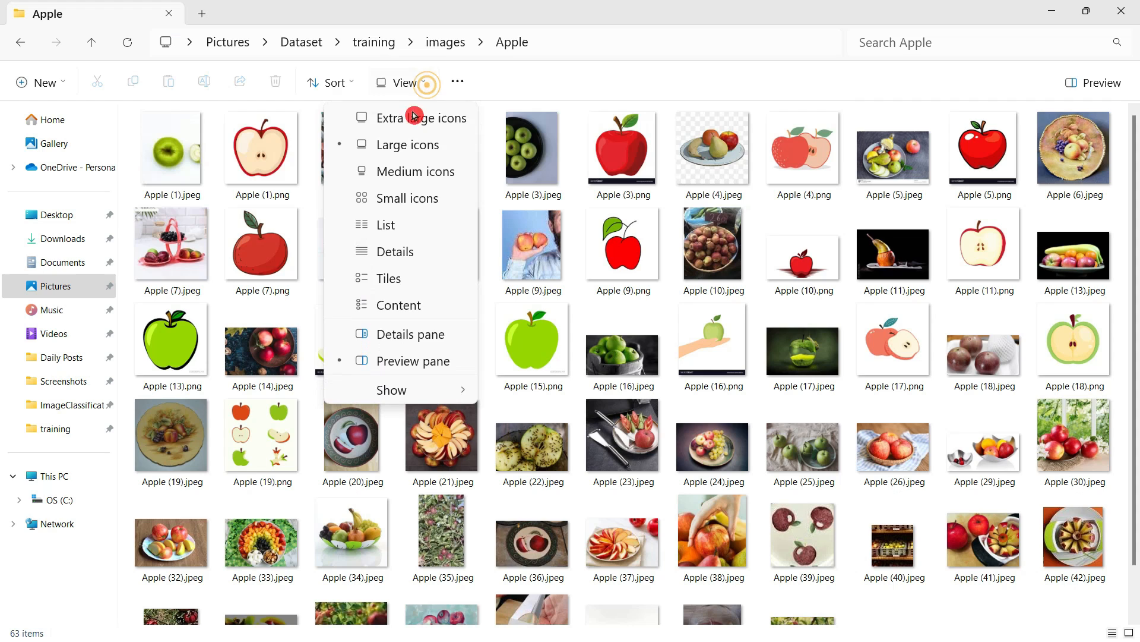
left_click(402, 253)
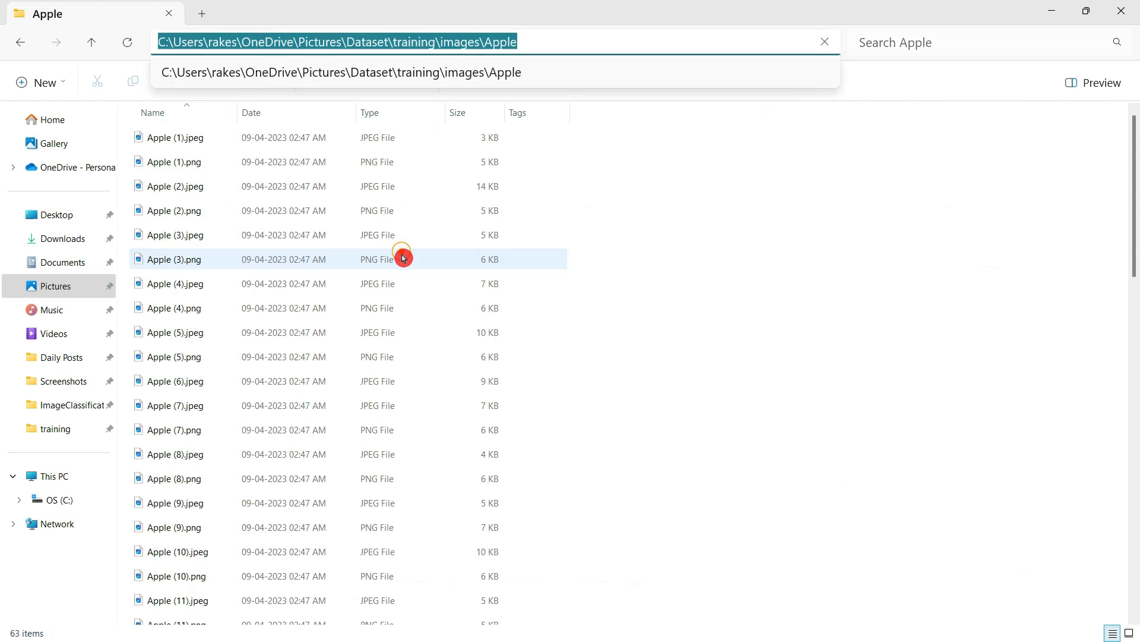
scroll(448, 469, "down", 10)
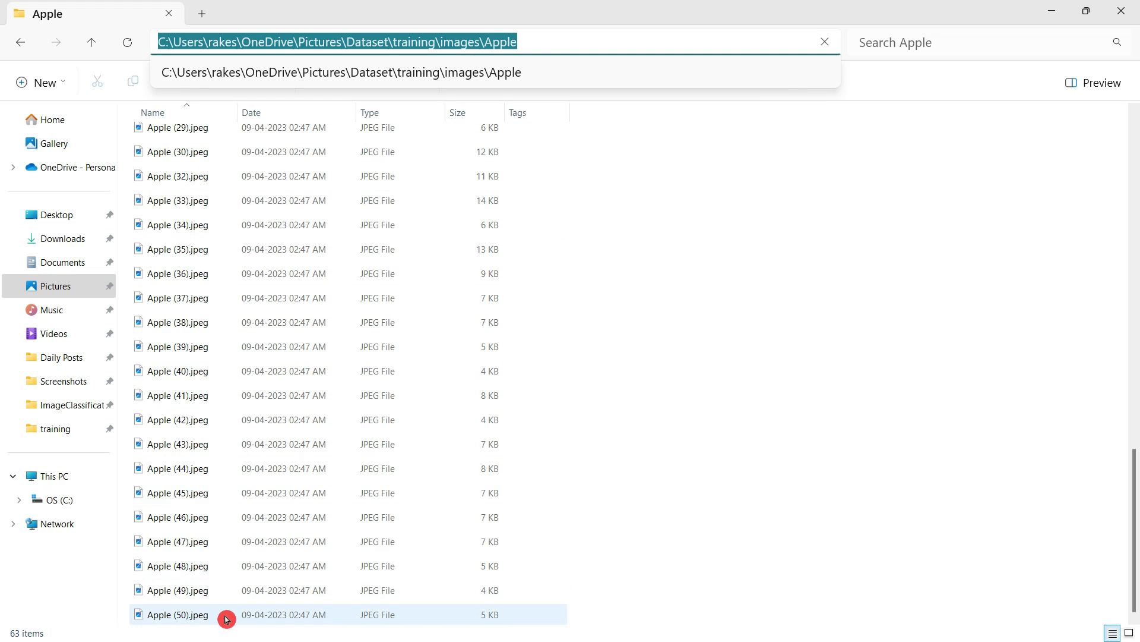
- Show the Apple training images as large icons
left_click(662, 295)
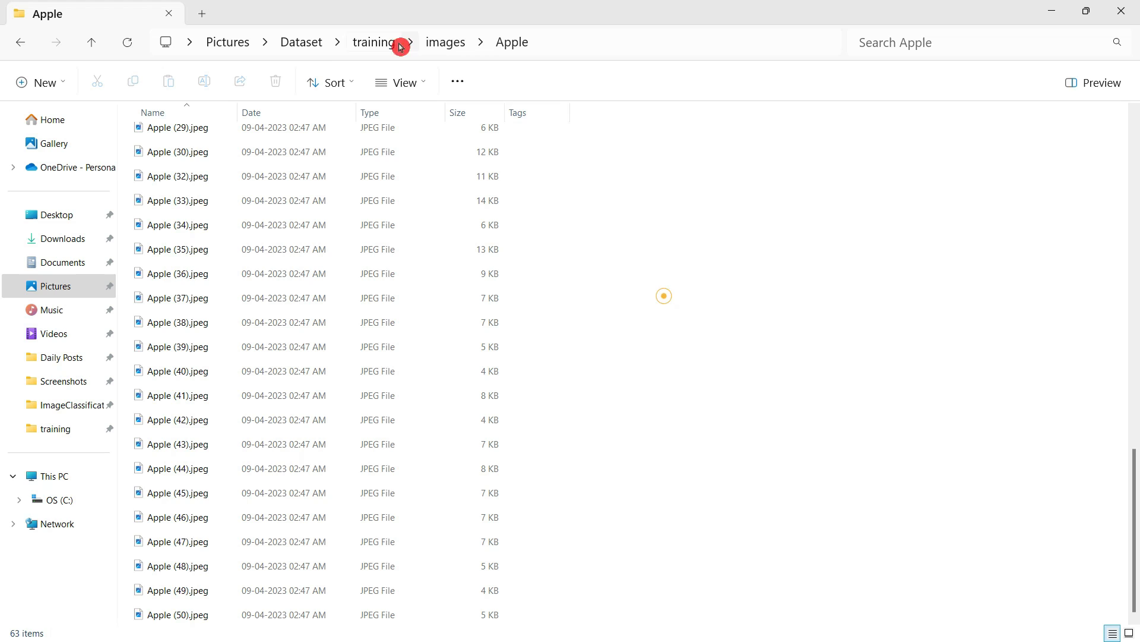
left_click(420, 85)
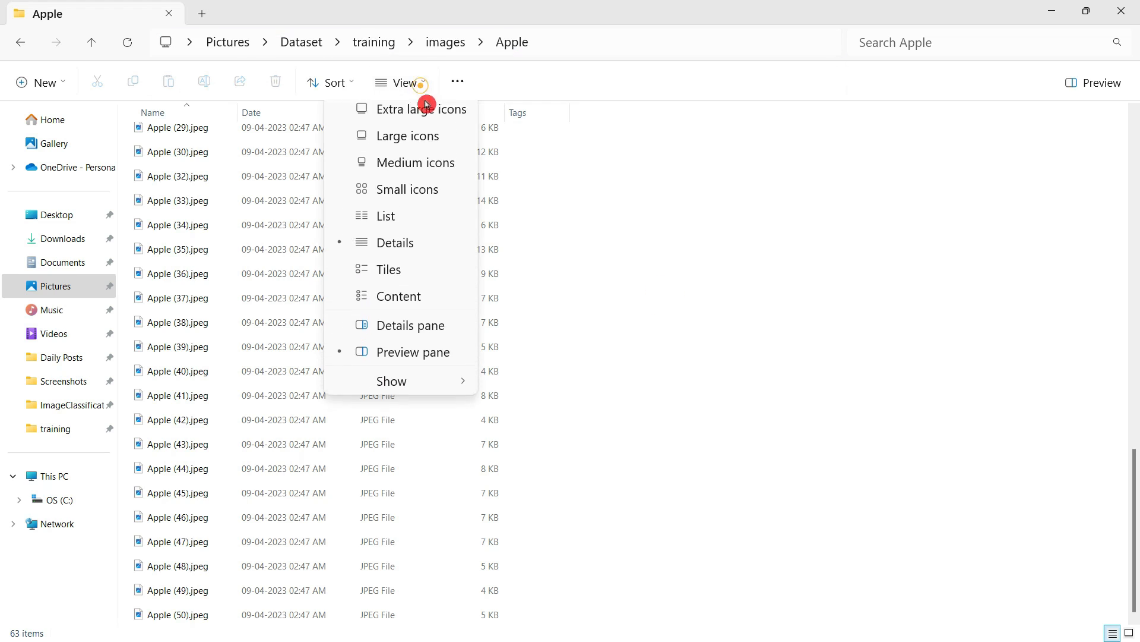
left_click(423, 144)
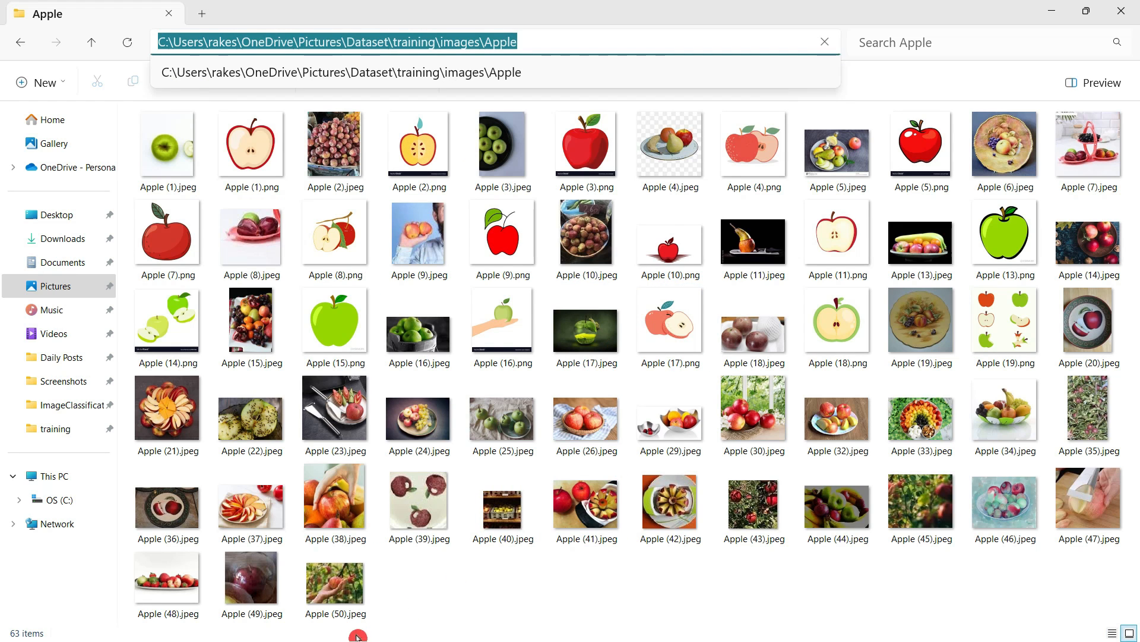
- Open the Mango training folder, look through its image files and display them as small icons
left_click(20, 44)
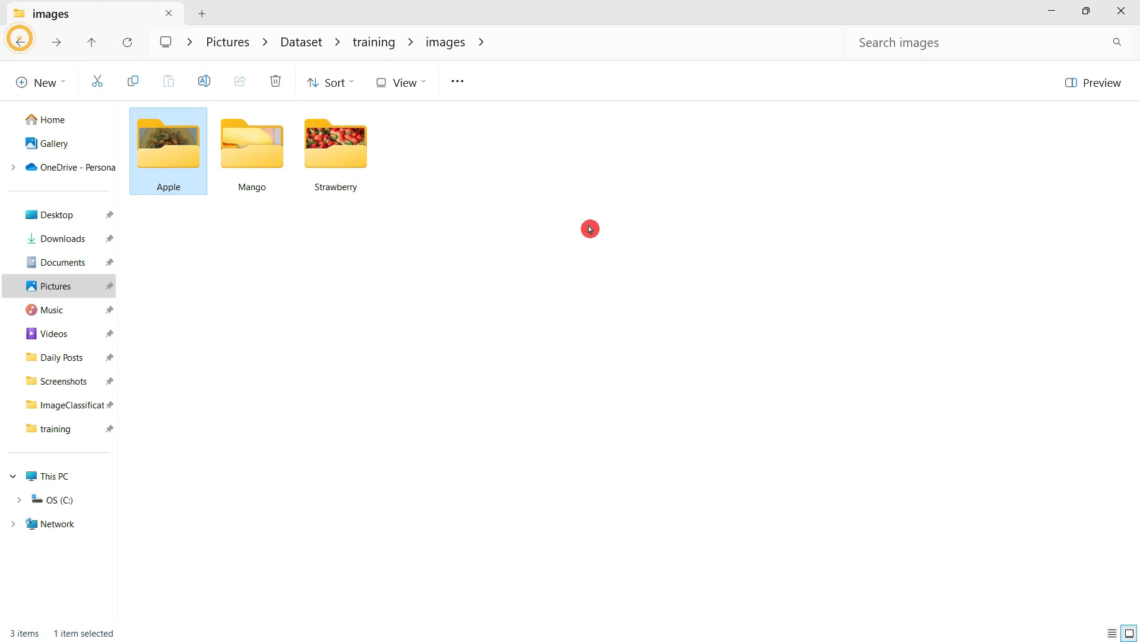
double_click(264, 159)
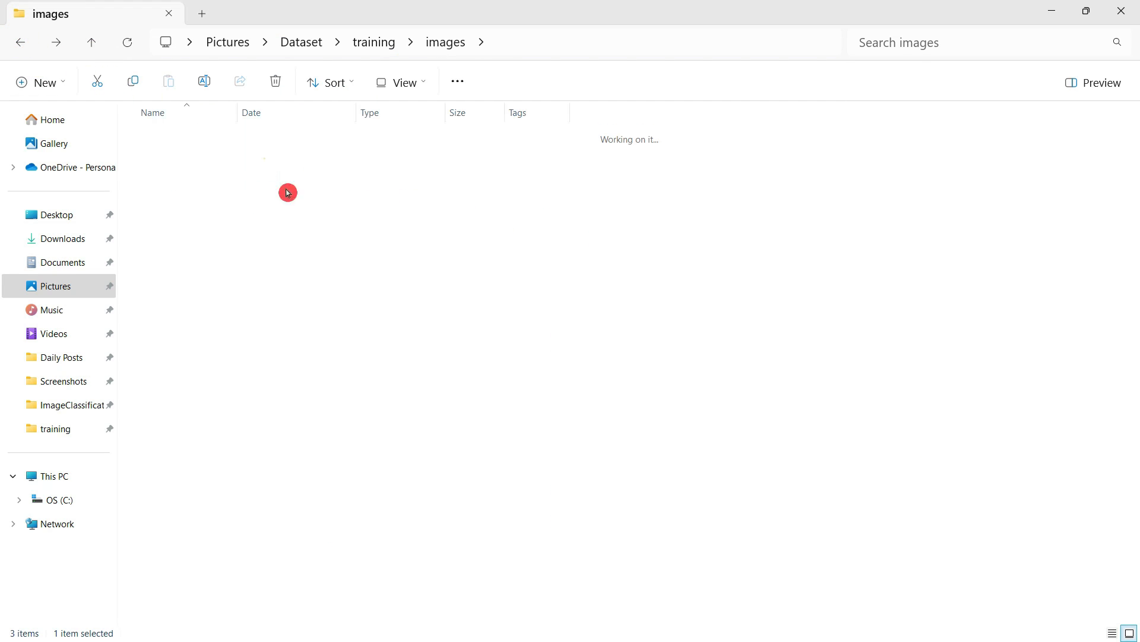
scroll(379, 440, "down", 10)
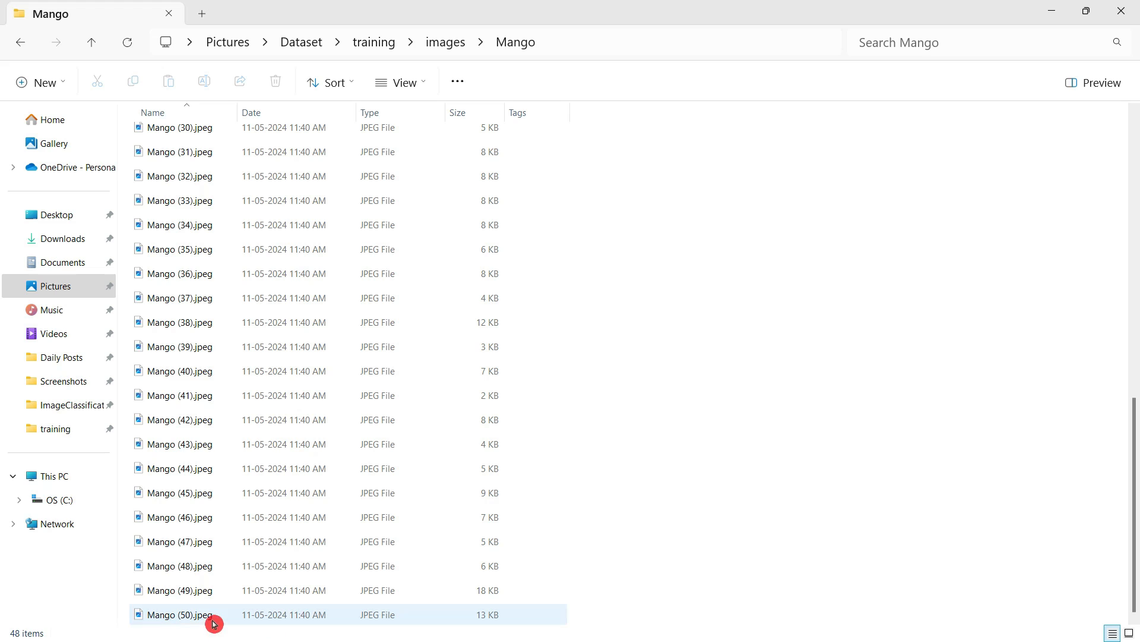
key("ctrl+shift+5")
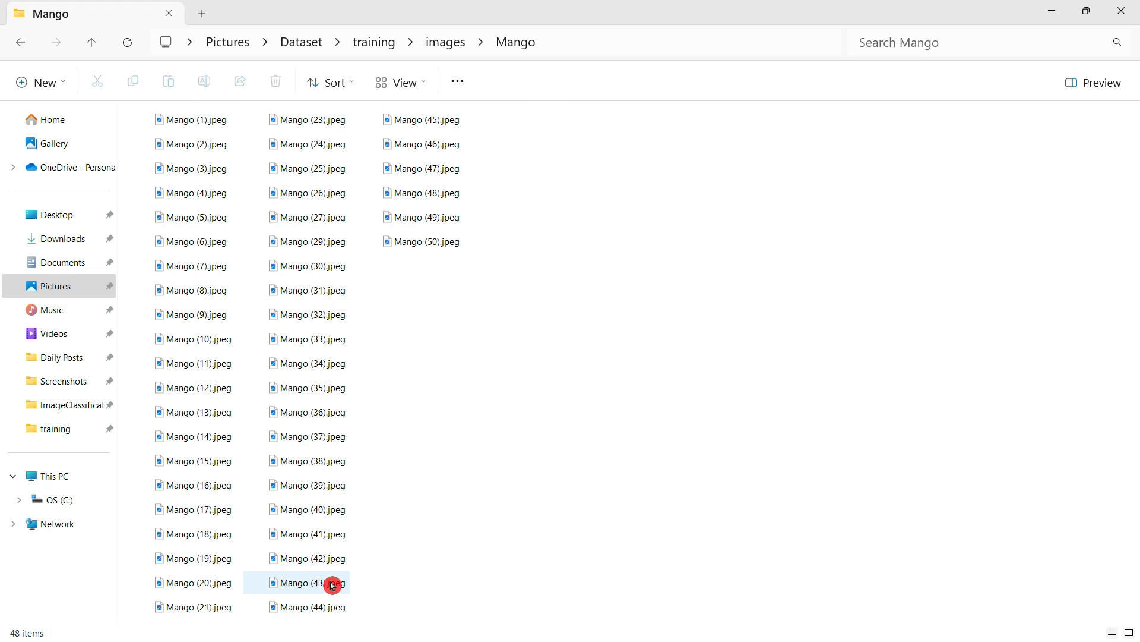
key("ctrl+shift+4")
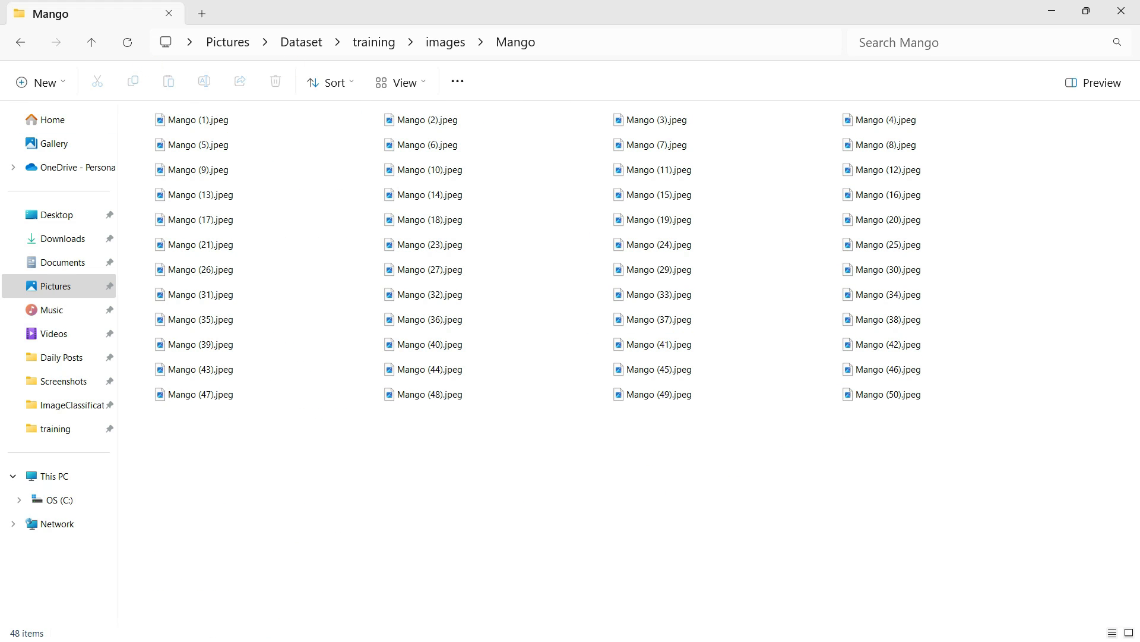
- Open the Strawberry training folder, look through its image files and display them as large icons
left_click(438, 43)
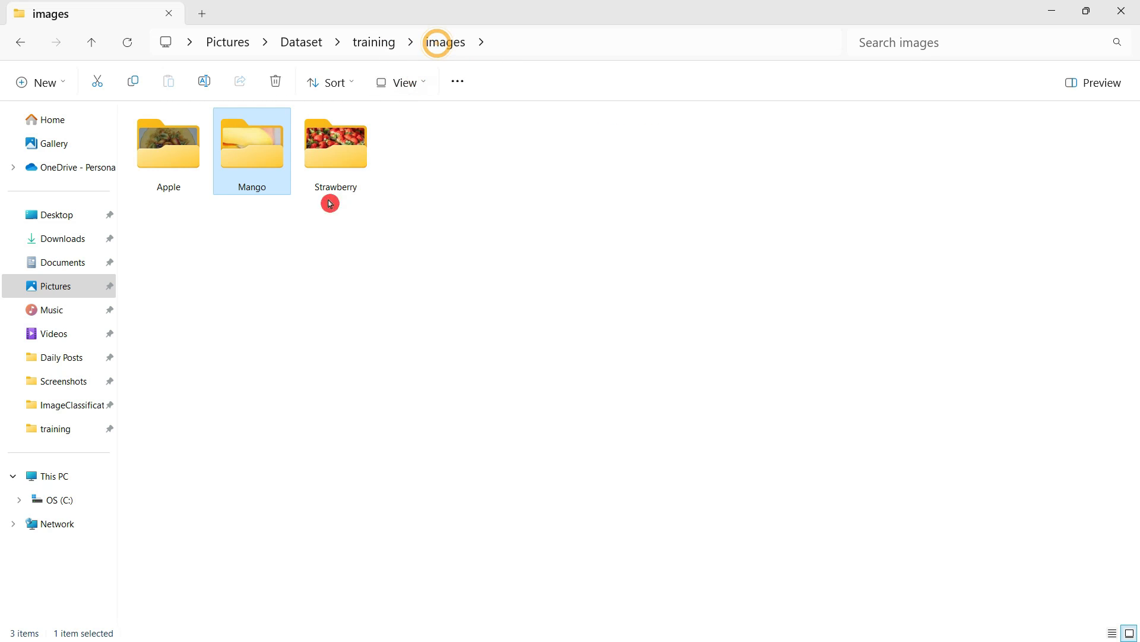
double_click(335, 159)
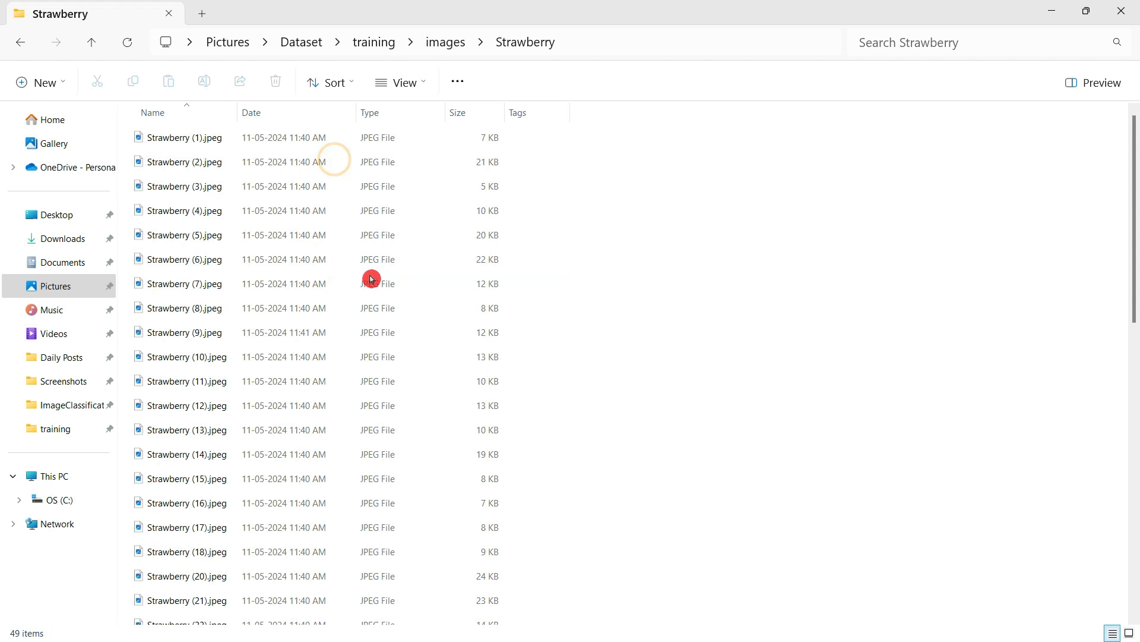
scroll(380, 315, "down", 10)
left_click(425, 83)
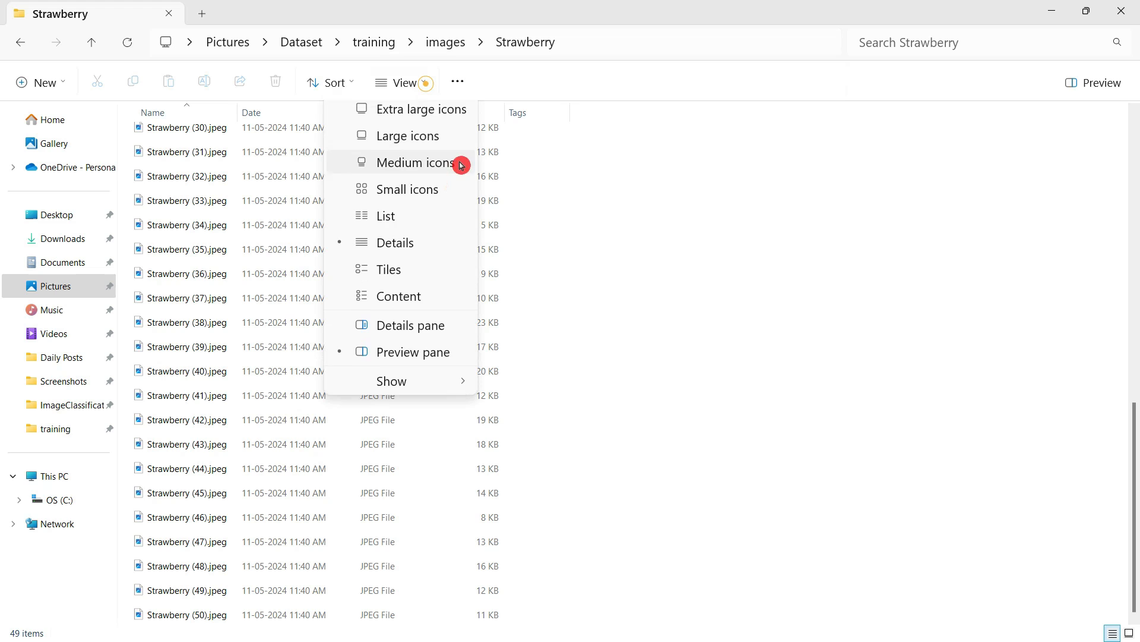
left_click(424, 138)
key("alt+d")
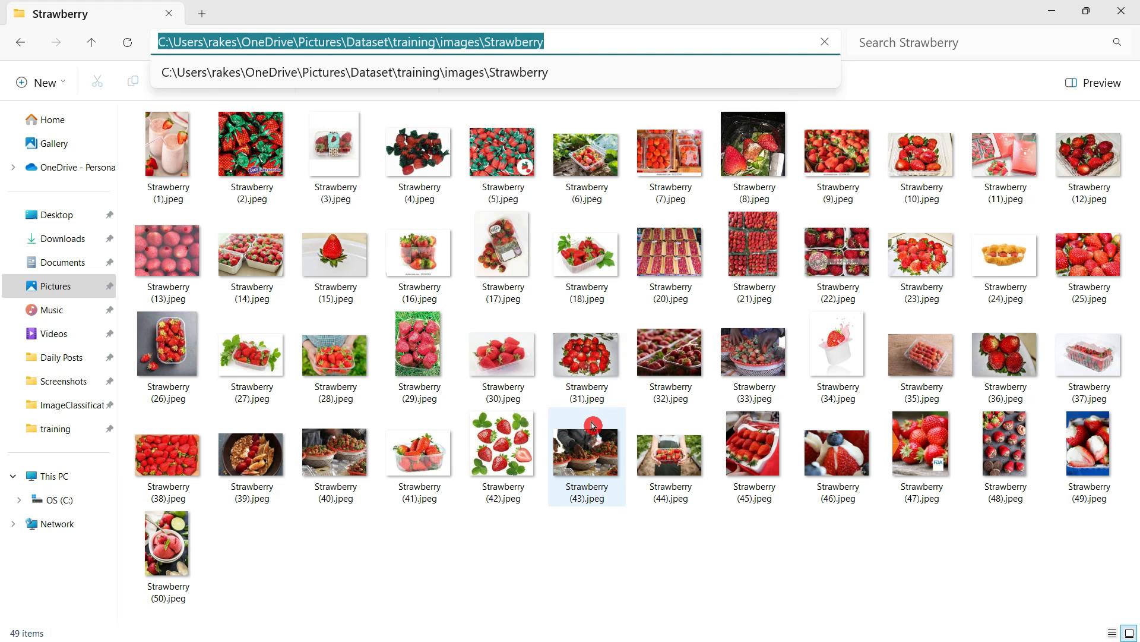
key("Escape")
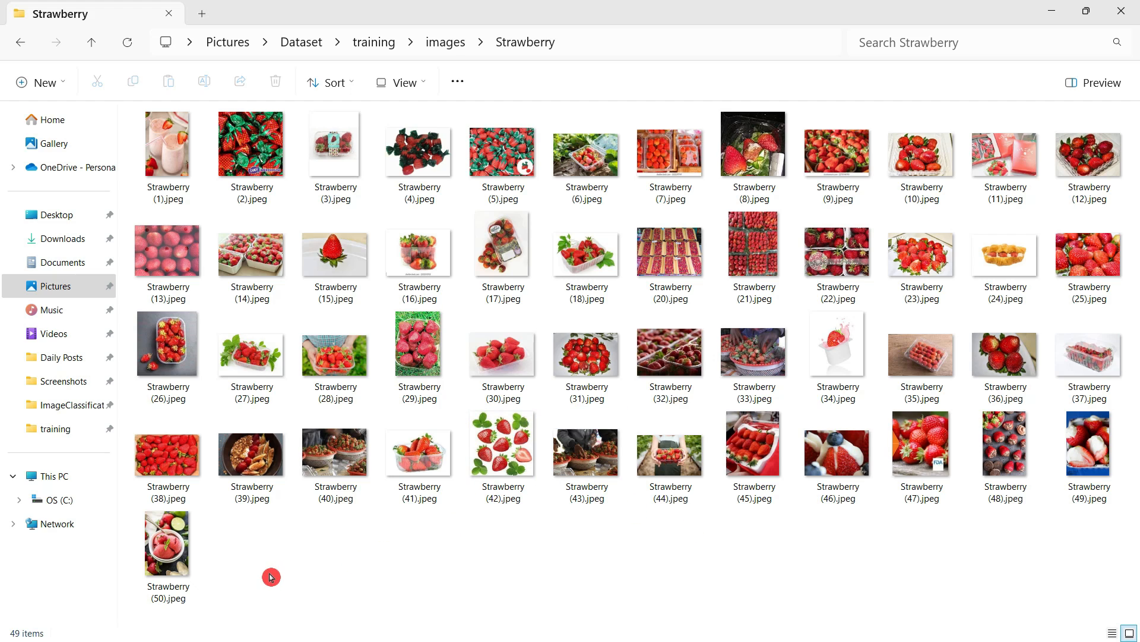
- Open the Apple folder within the images folder of Dataset's Evaluation folder and view its images
left_click(380, 42)
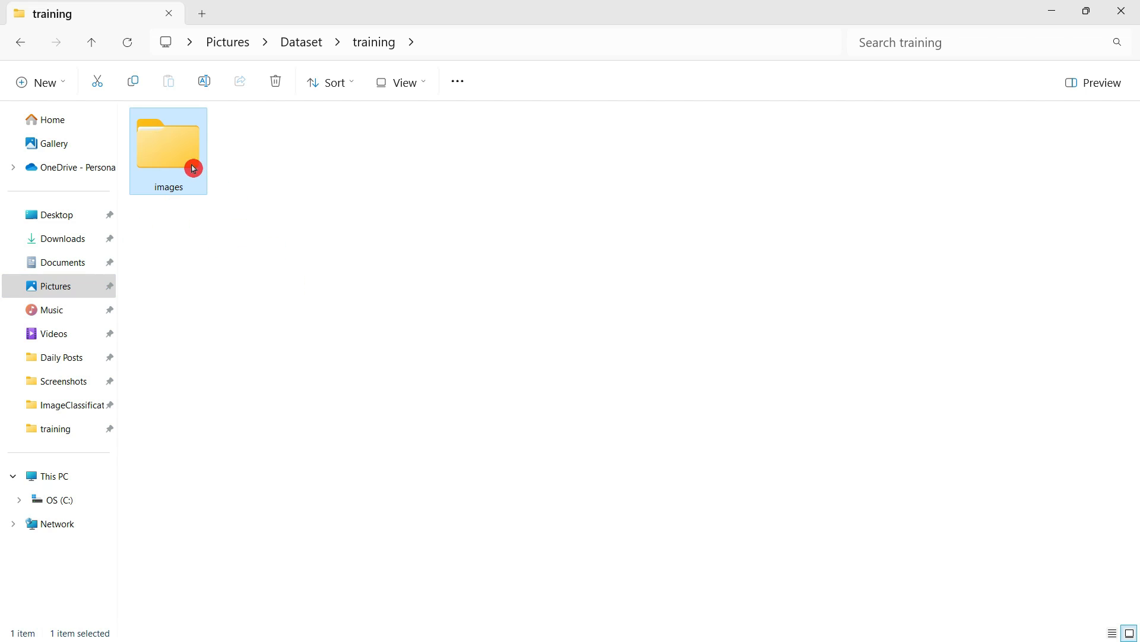
left_click(301, 41)
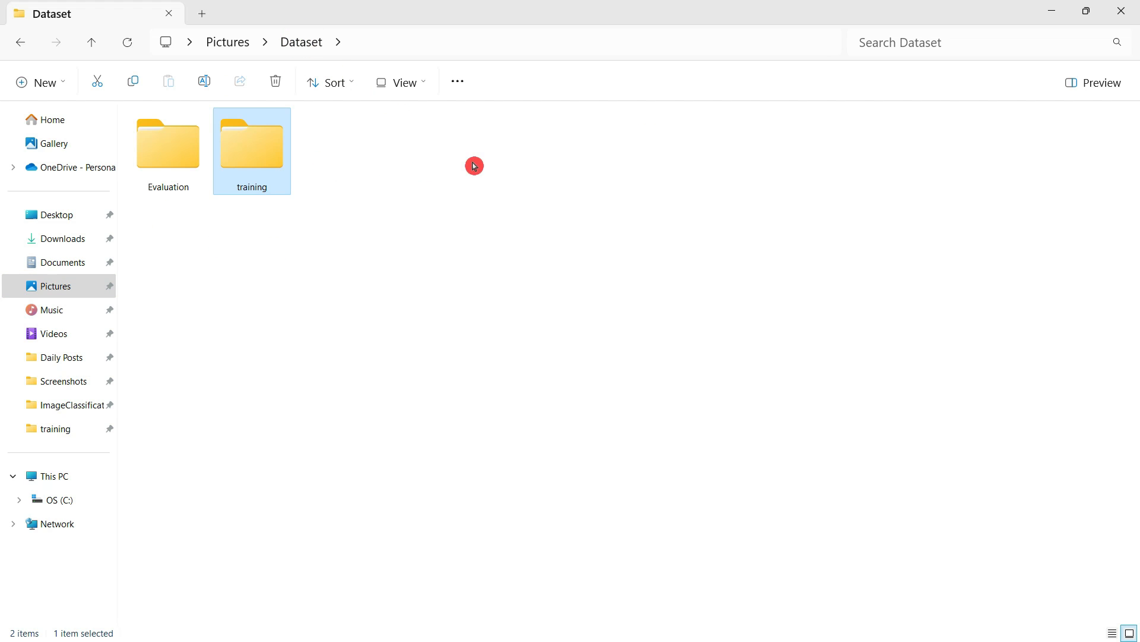
double_click(175, 167)
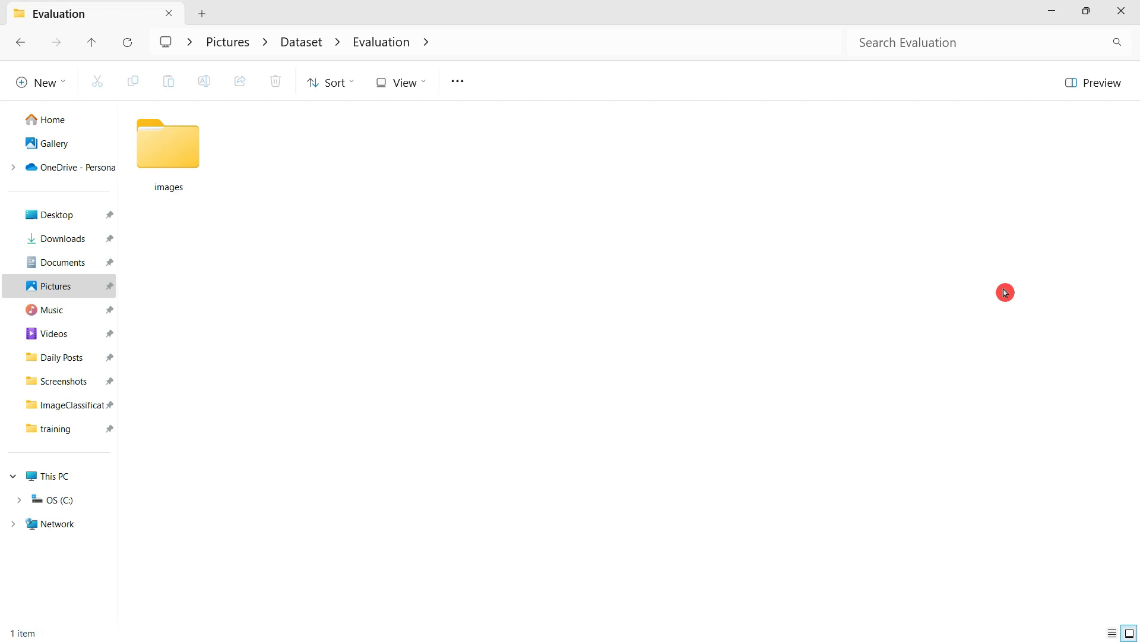
double_click(180, 158)
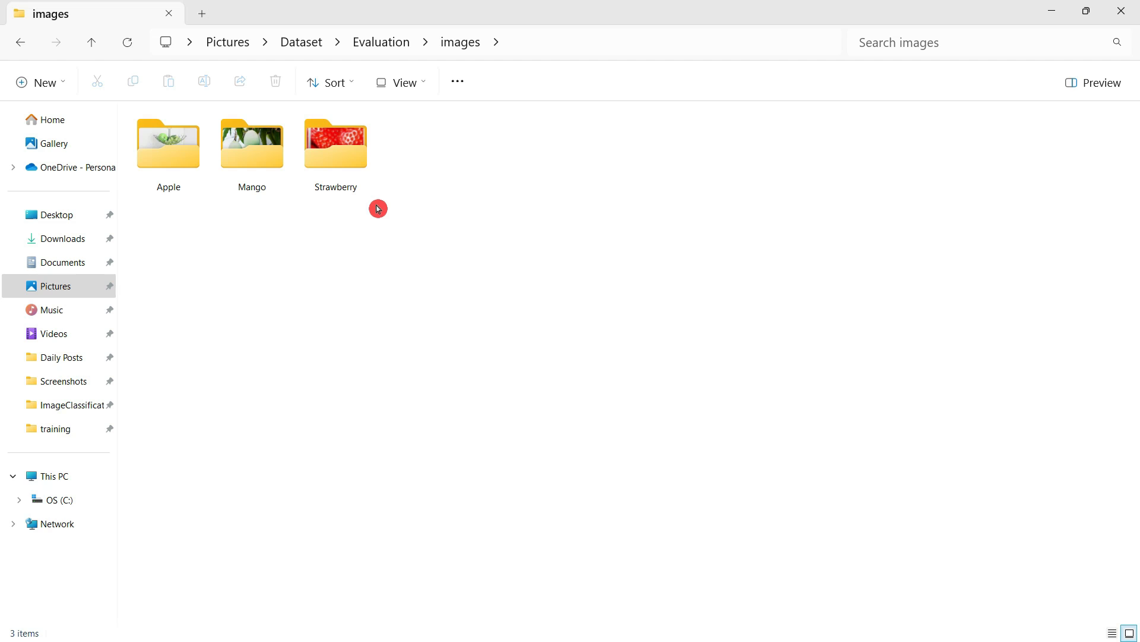
double_click(180, 152)
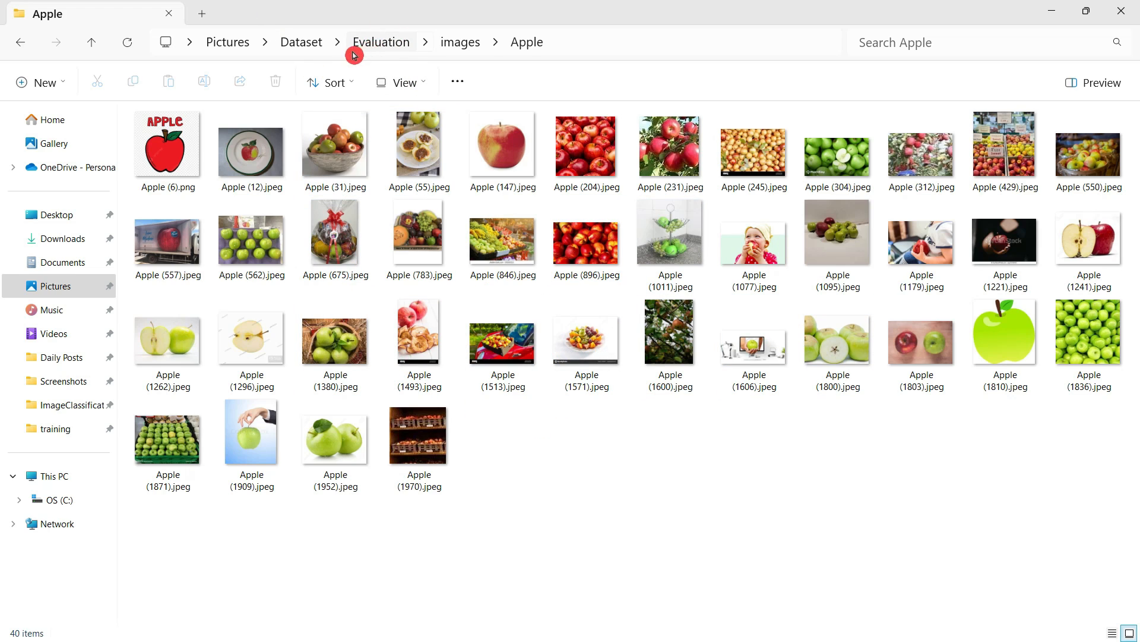
- Open the valid folder under Fruits Classification in the Downloaded Fruit Images from Kaggle folder and view its fruit subfolders
left_click(229, 44)
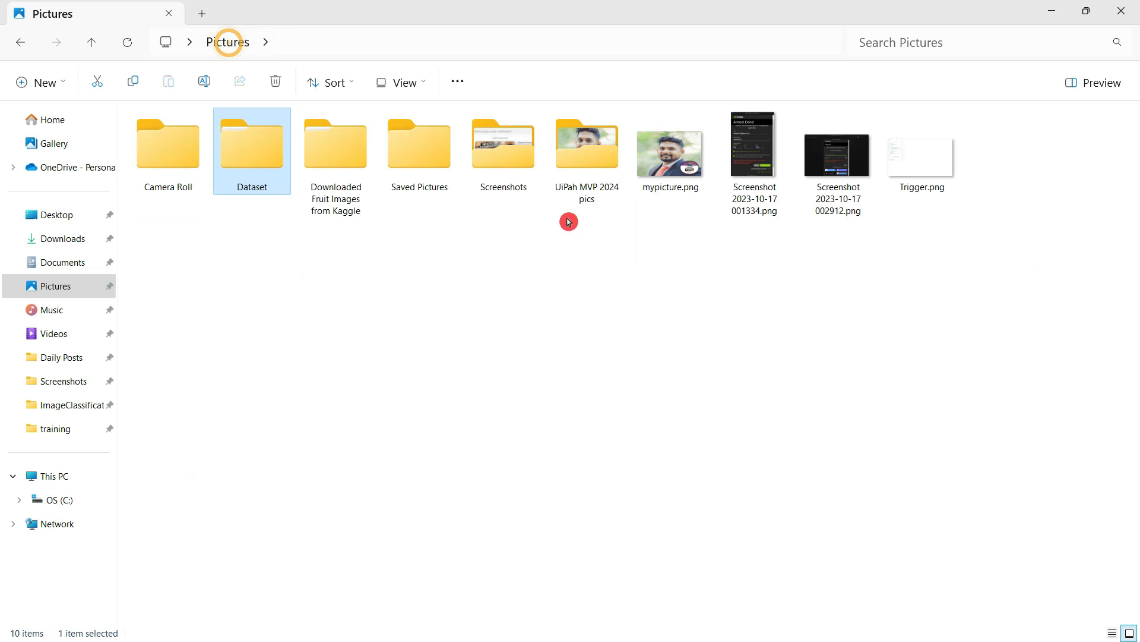
double_click(311, 178)
double_click(183, 158)
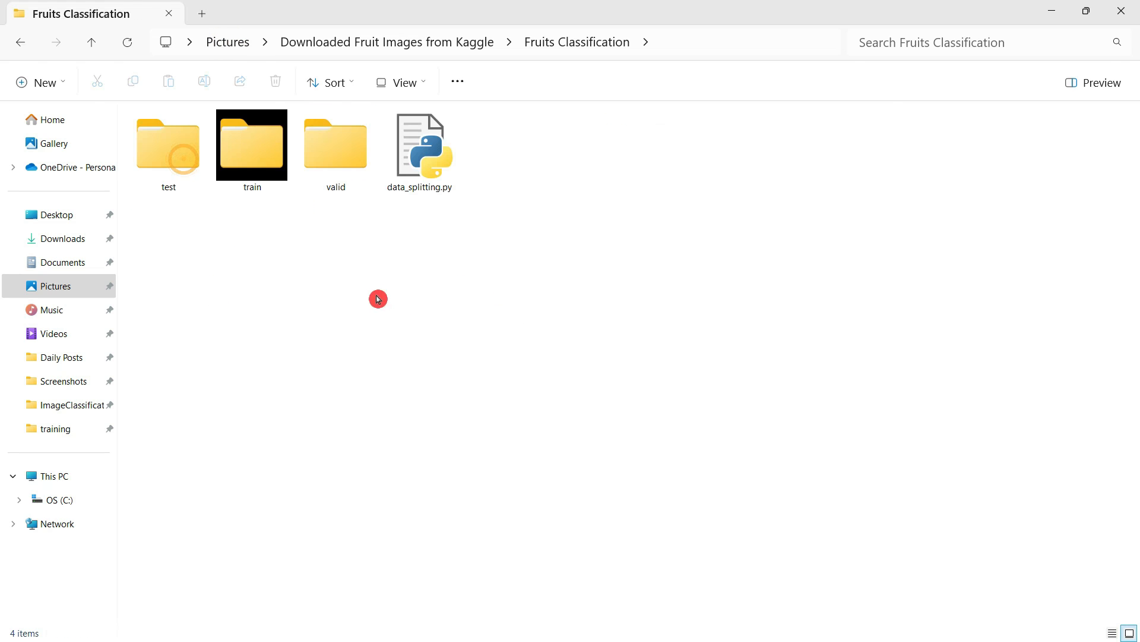
left_click(345, 165)
double_click(345, 165)
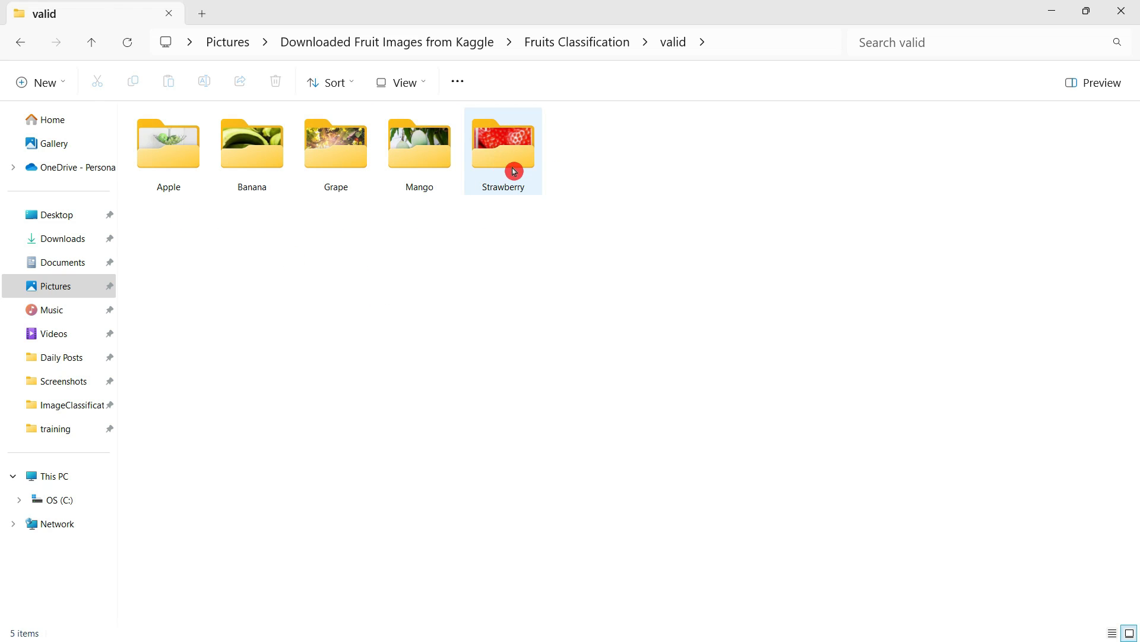
- Open the images folder within Dataset's training folder in Pictures and view its fruit subfolders
left_click(230, 41)
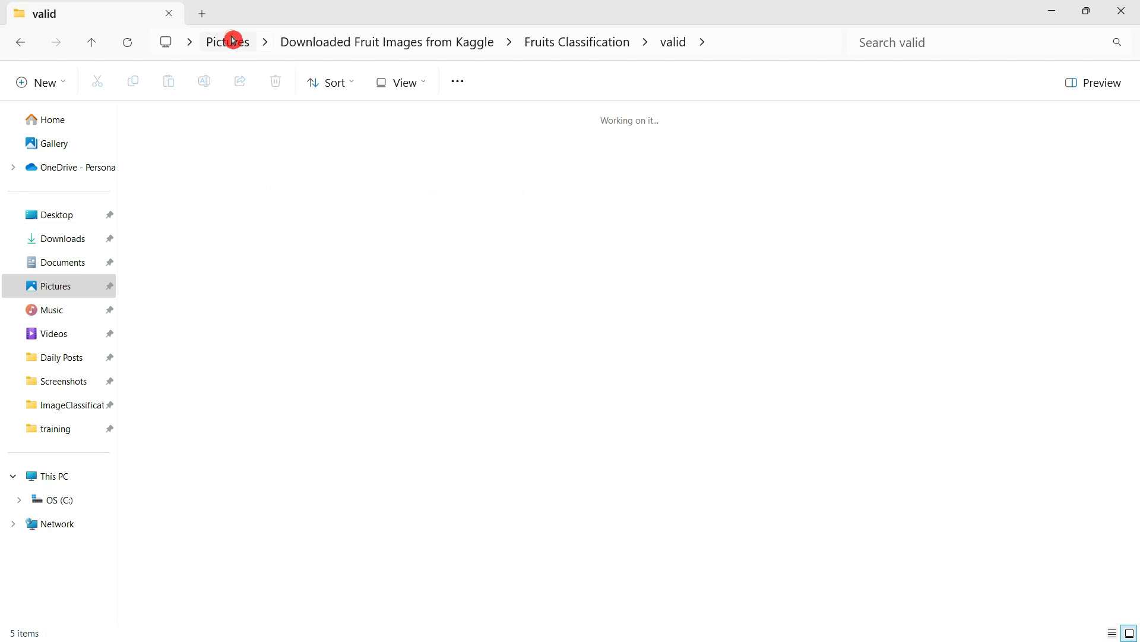
double_click(252, 167)
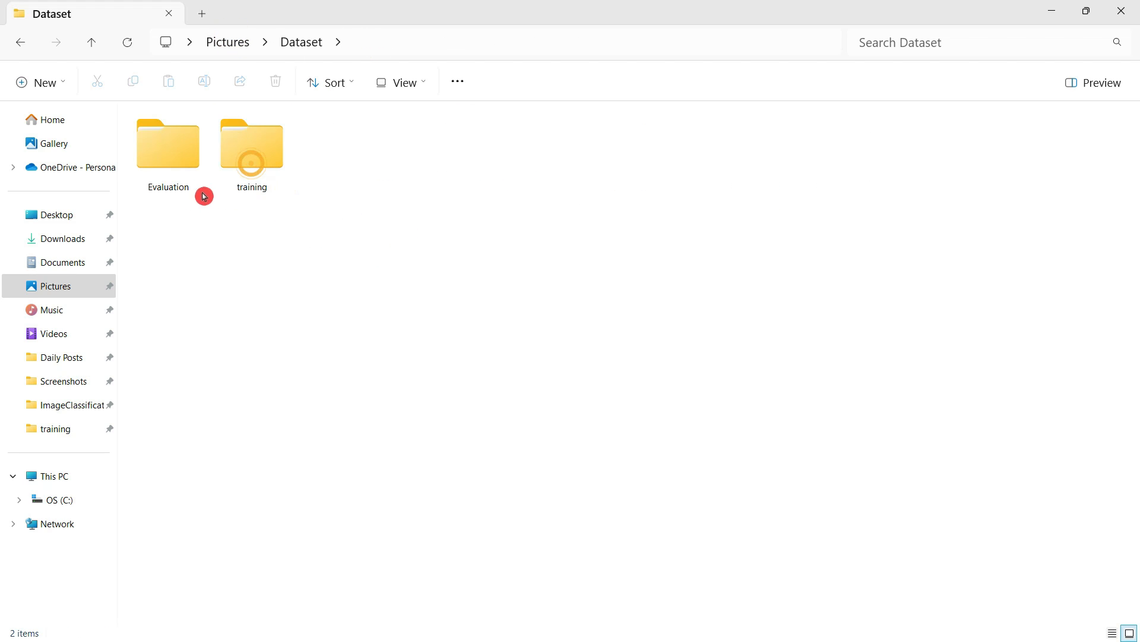
double_click(235, 171)
double_click(193, 163)
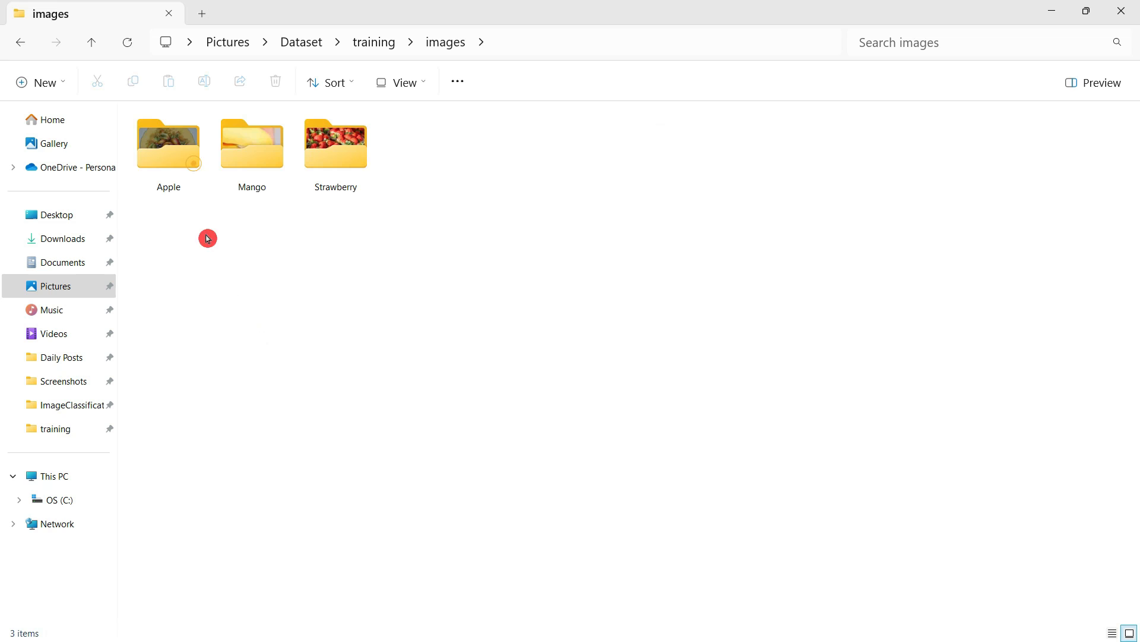
- Open the Apple folder in the images folder of Dataset's Evaluation folder, then go back to the images folder
left_click(285, 43)
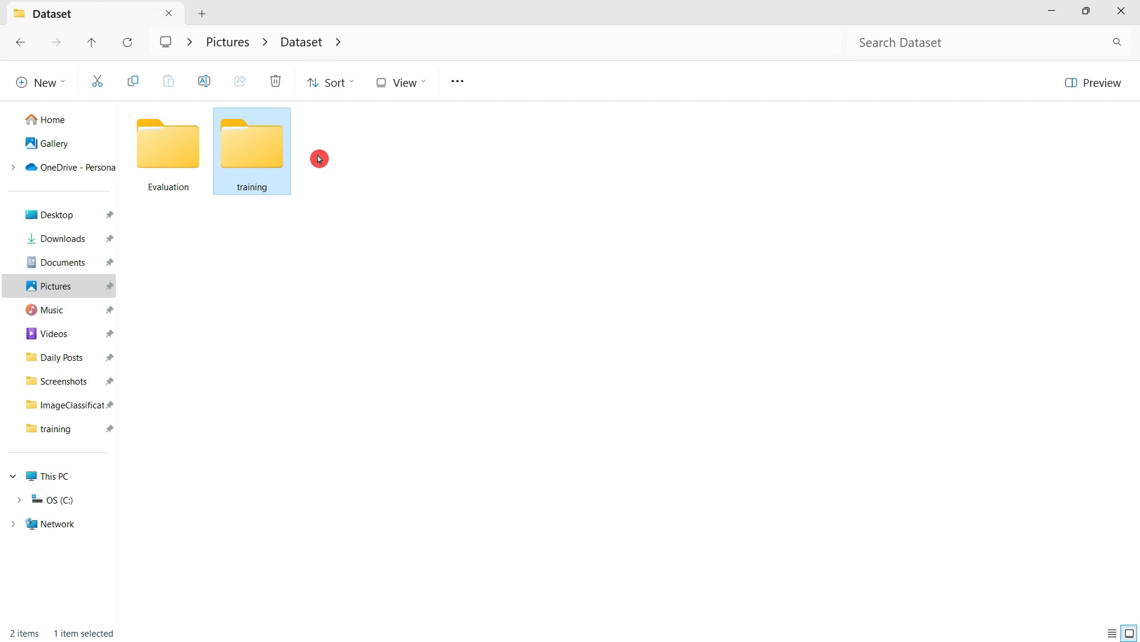
double_click(148, 173)
double_click(181, 153)
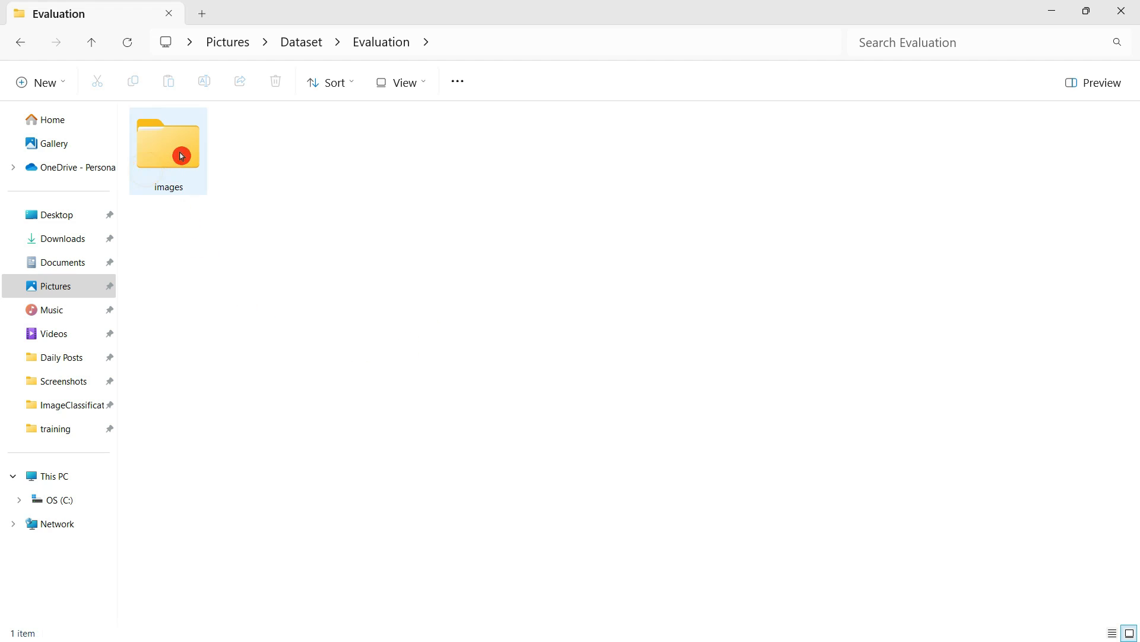
double_click(169, 162)
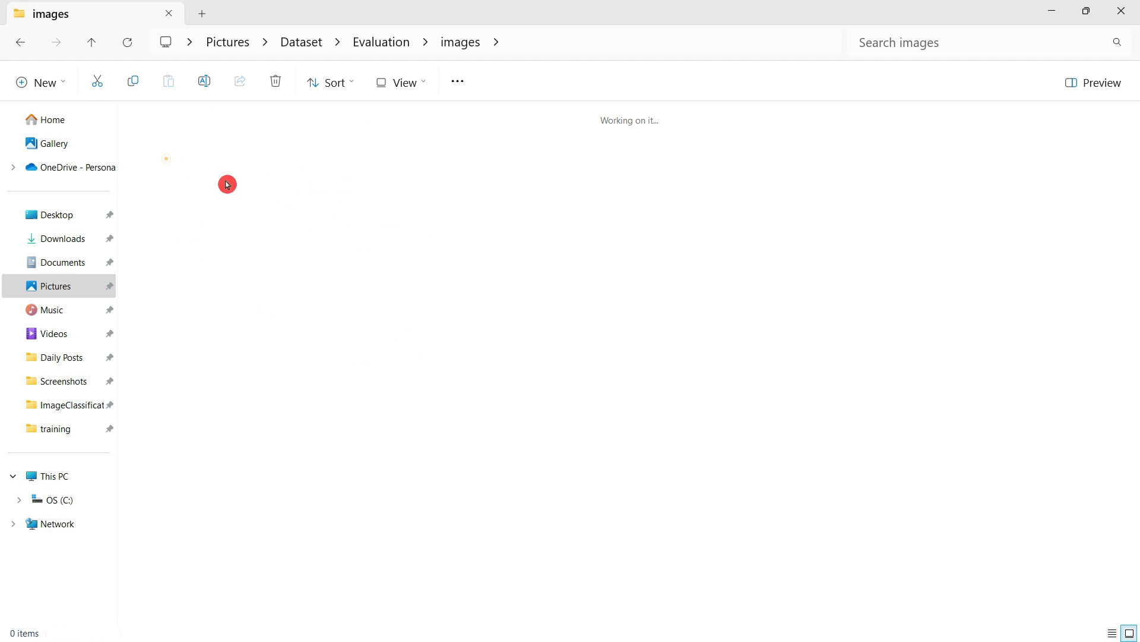
left_click(22, 41)
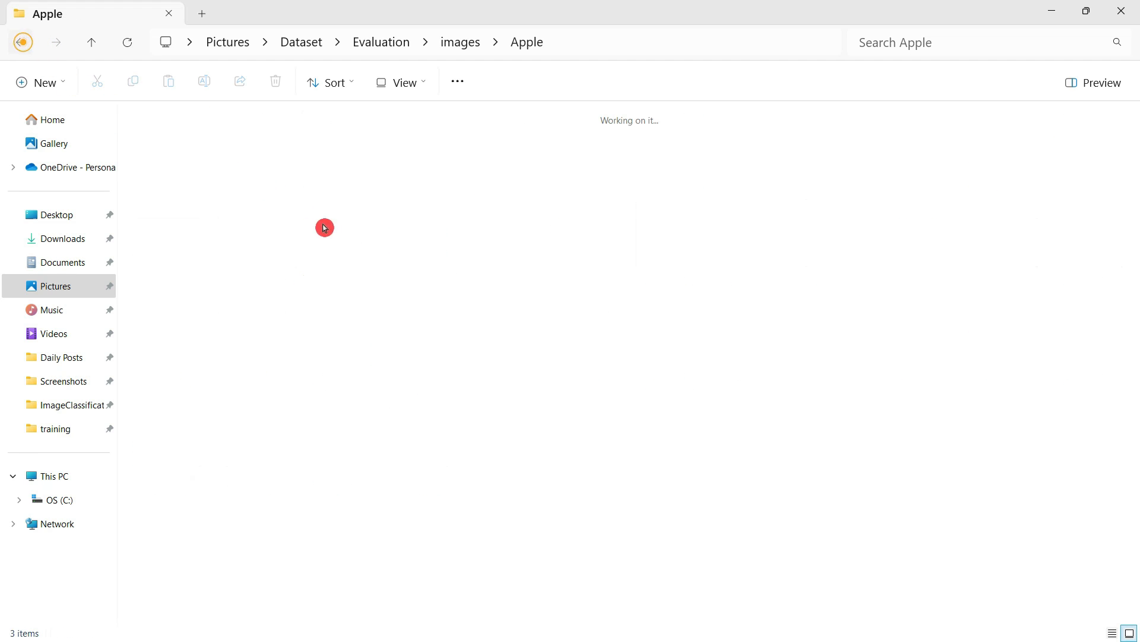
- View the images in the Mango and Strawberry evaluation folders, then return to the Dataset folder
double_click(232, 166)
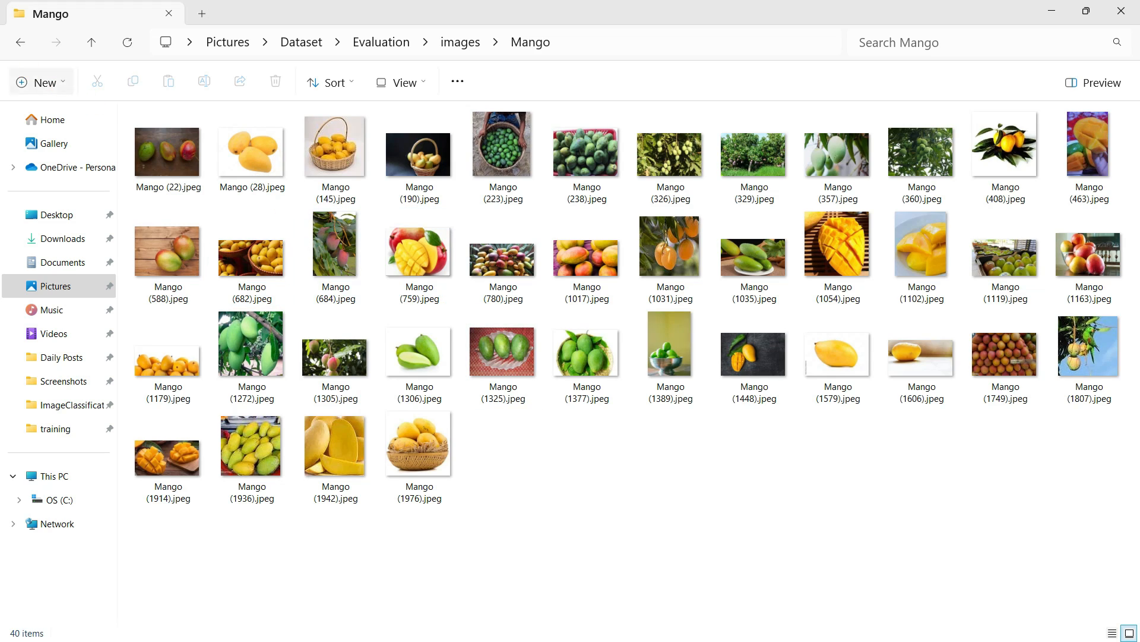
left_click(16, 50)
double_click(305, 163)
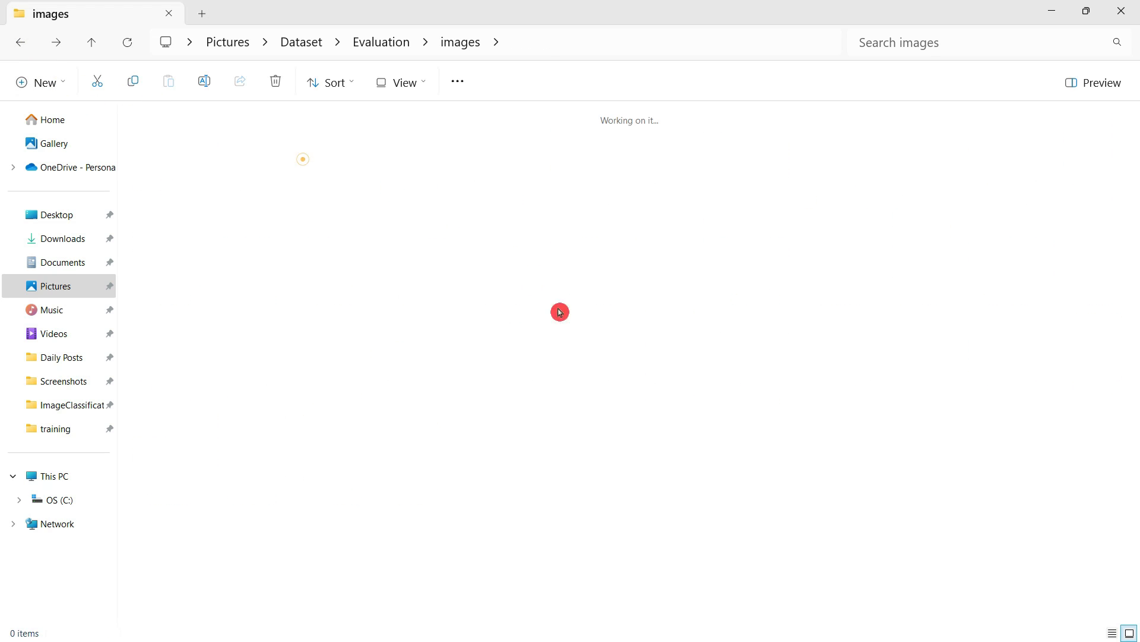
left_click(769, 302)
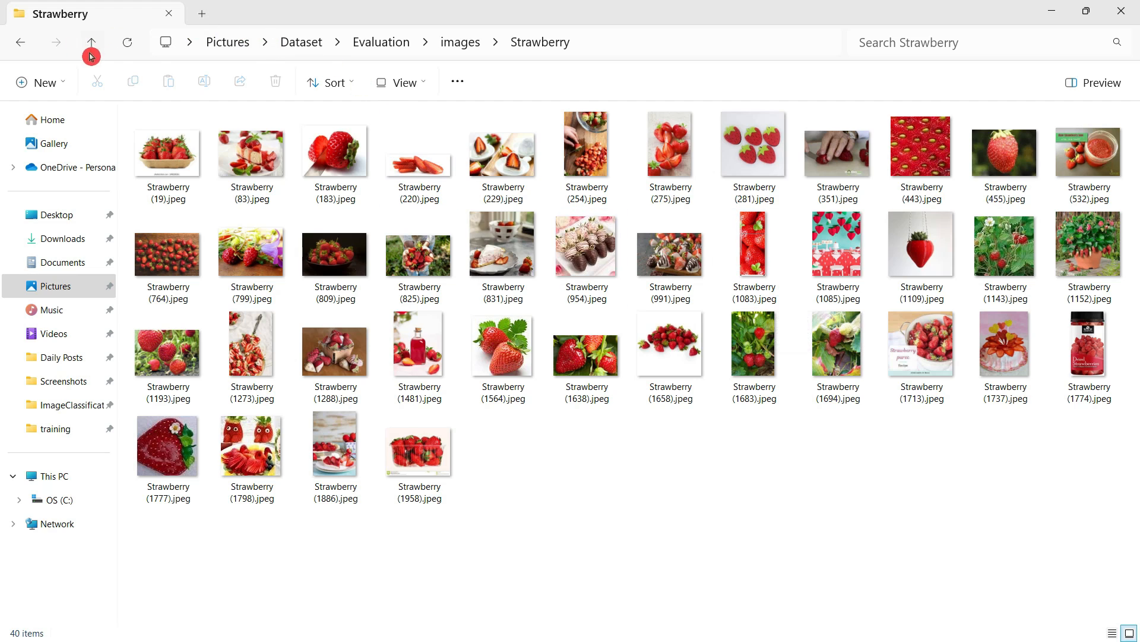
left_click(299, 45)
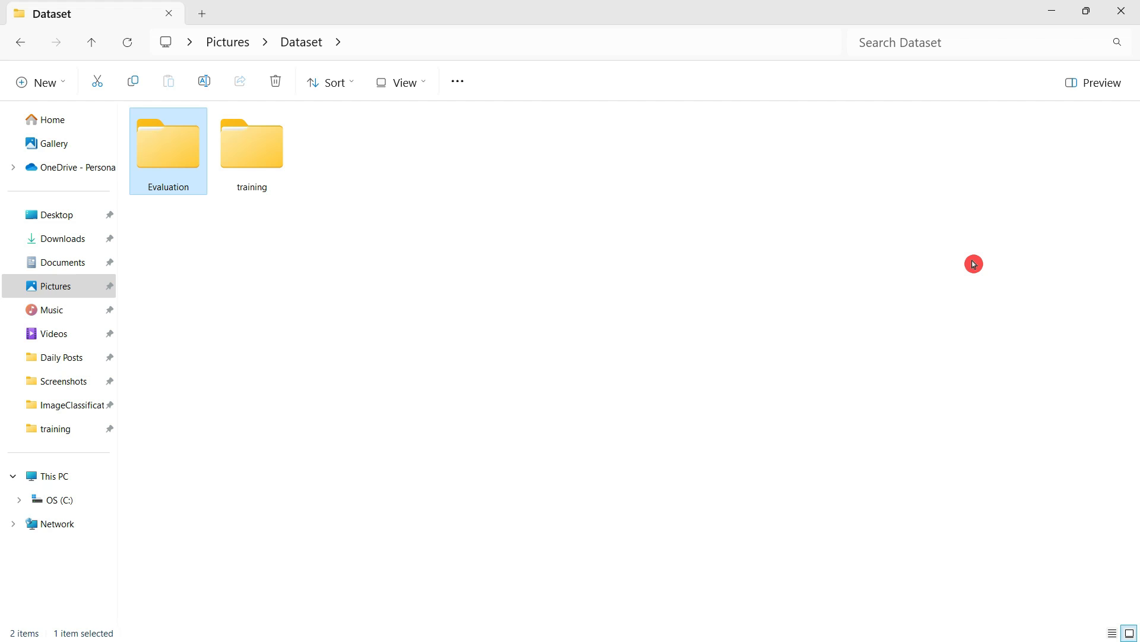
- Switch to the Notepad notes and add the line "1. Creating DataSet folders as per the above rule" below the Evaluation line
key("alt+Tab")
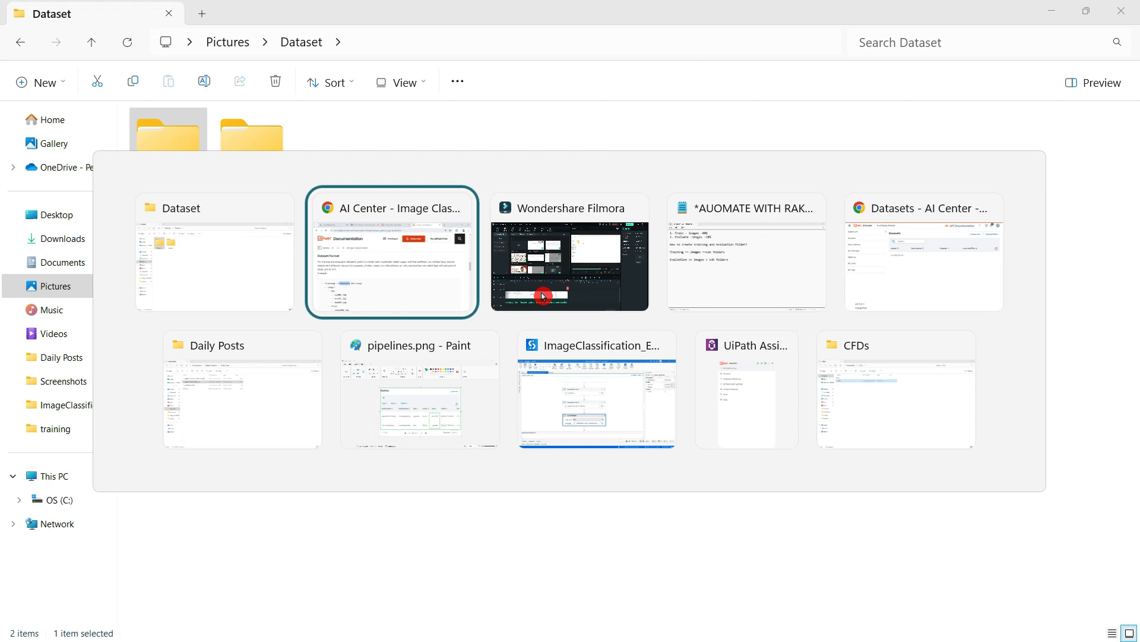
key("alt+Tab")
key("alt+Tab")
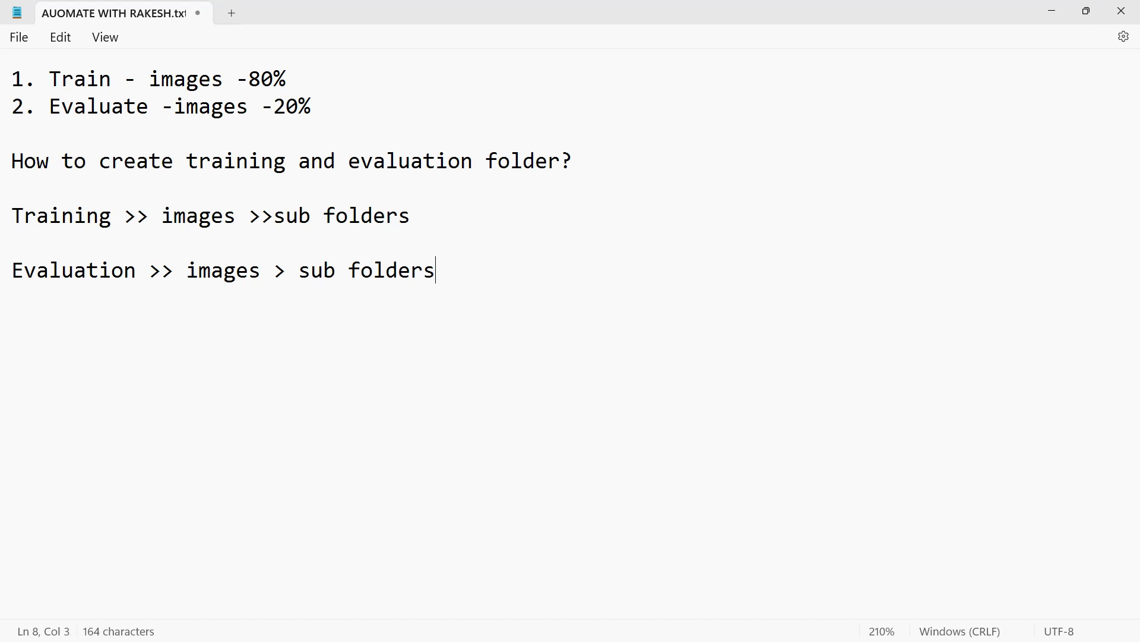
key("Return")
key("Return")
type("1. Createim")
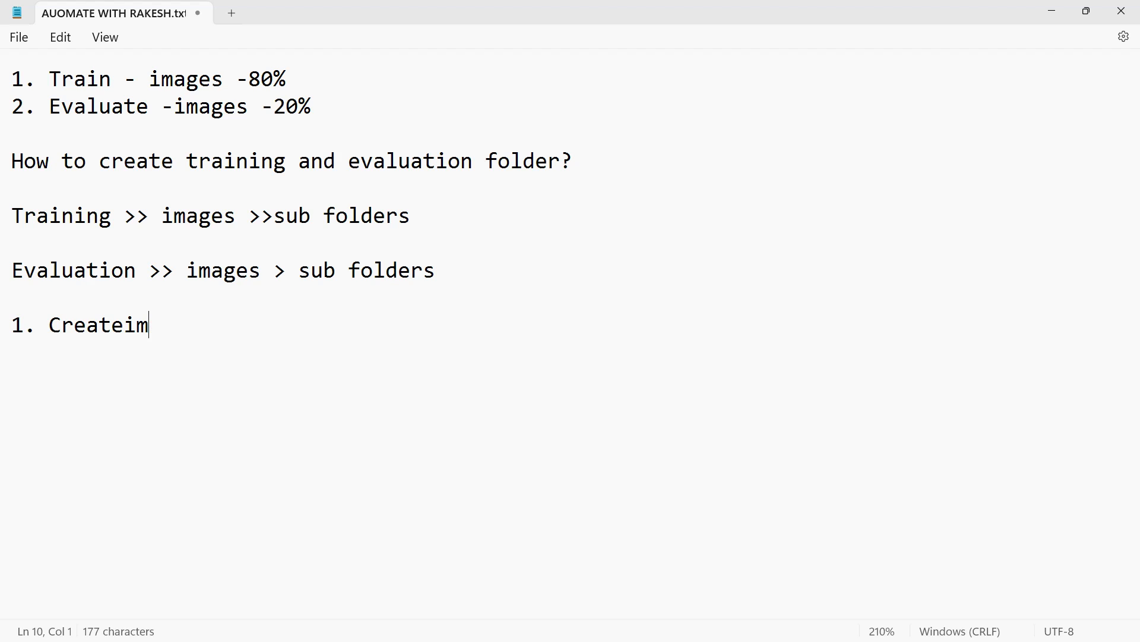
key("BackSpace")
key("BackSpace")
key("BackSpace")
type("ing")
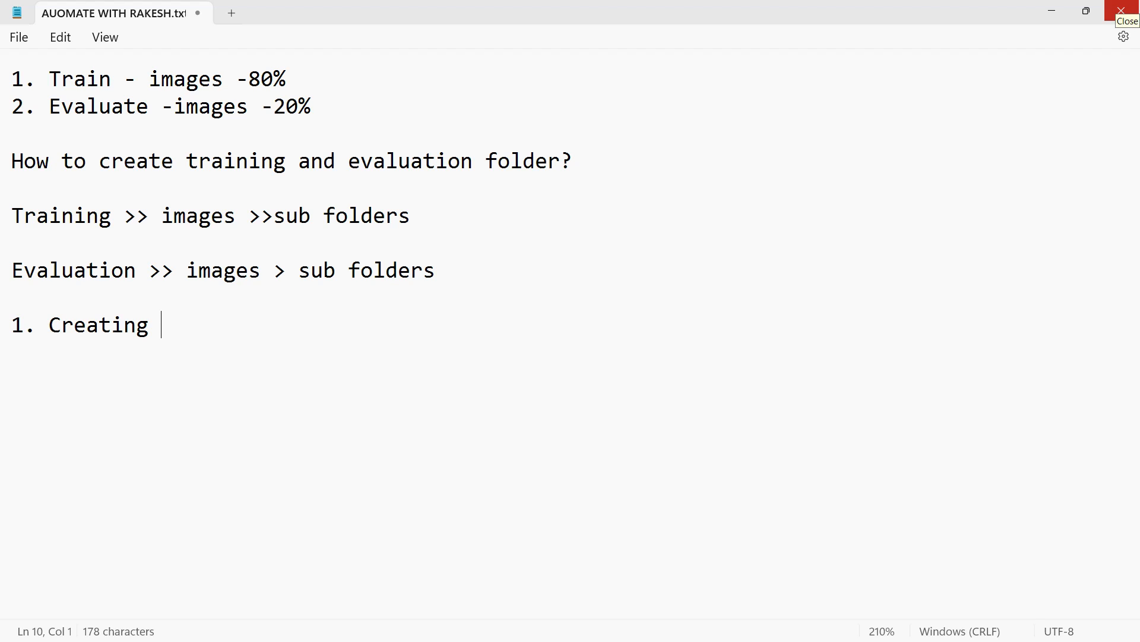
type("ng DataSet")
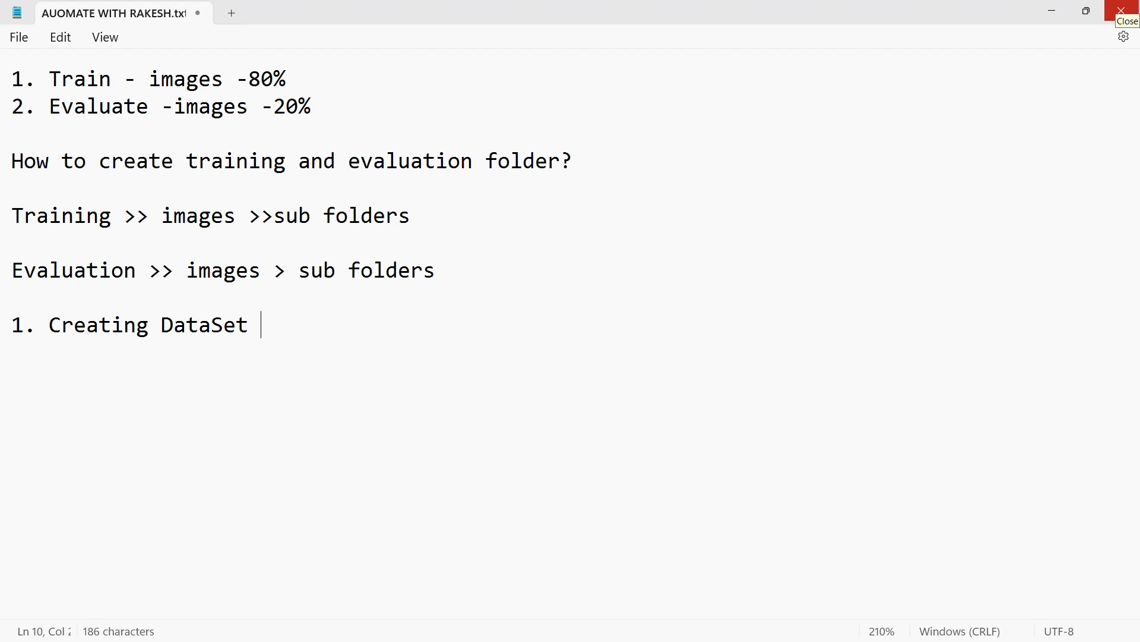
type("per the above rule")
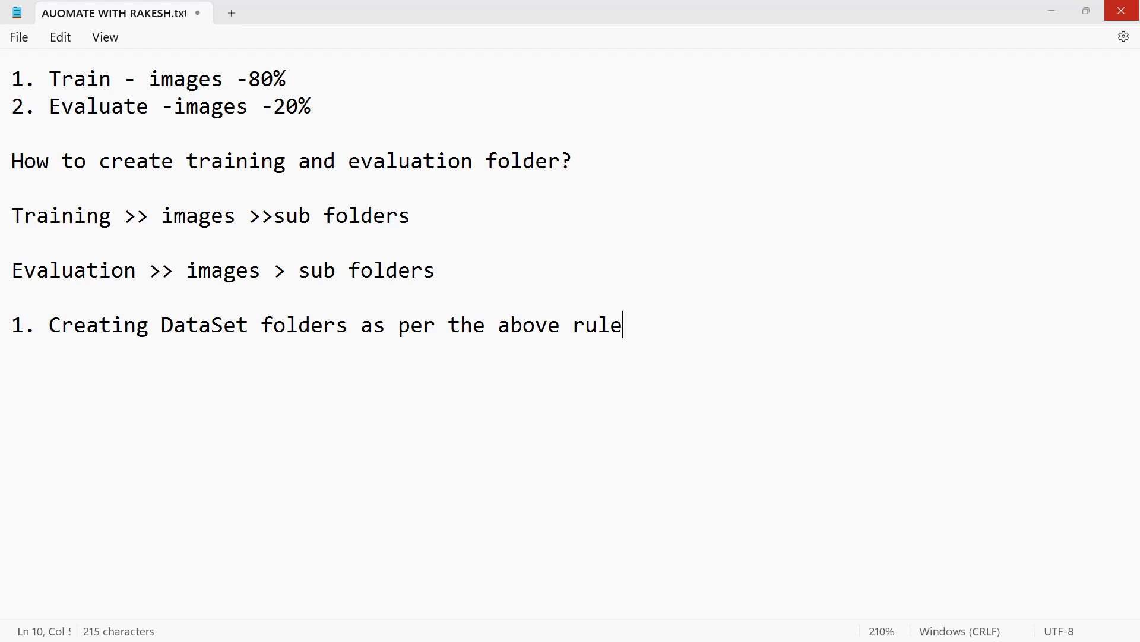
- Switch to UiPath AI Center in Chrome and open the Datasets page of the Fruit Image Analysis project
key("alt+Tab")
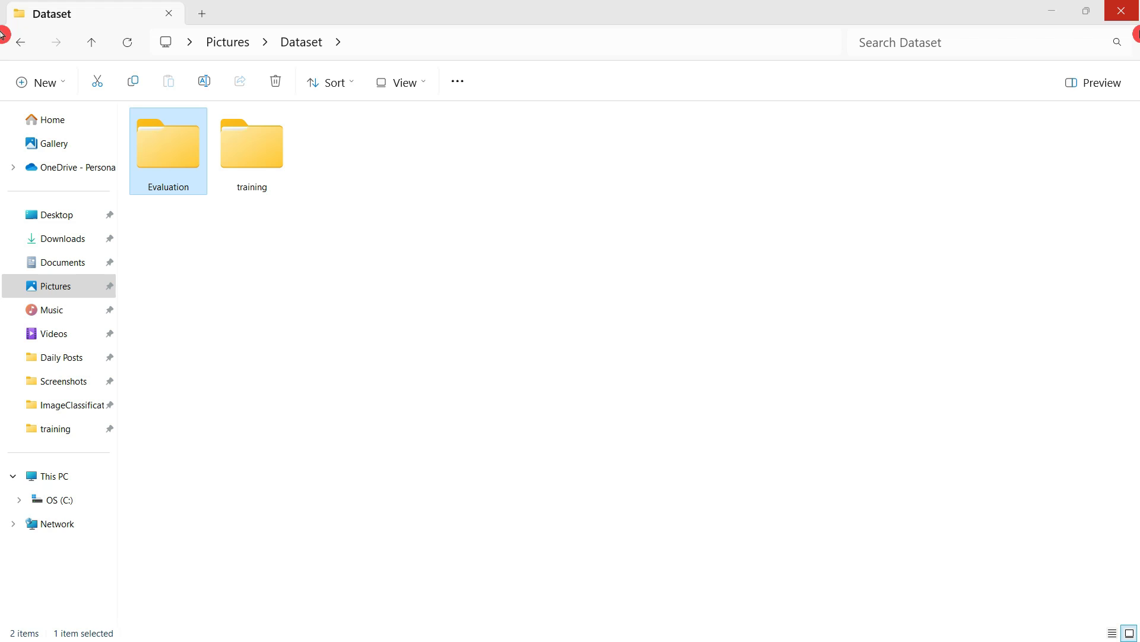
key("alt+Tab")
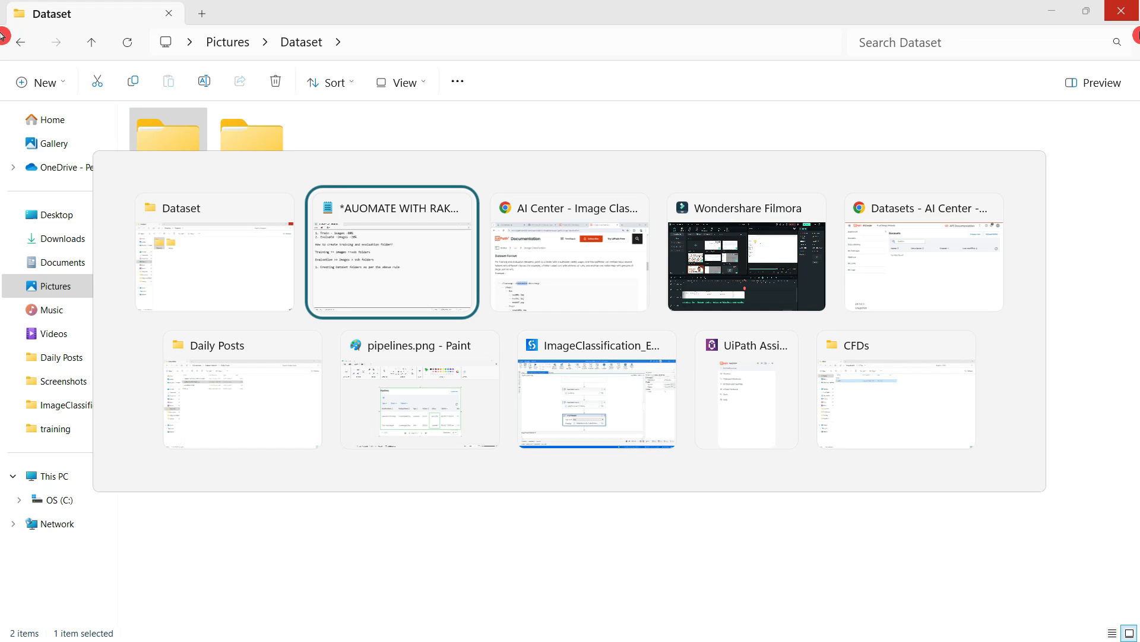
key("alt+Tab")
key("alt+Tab")
key("alt+Tab")
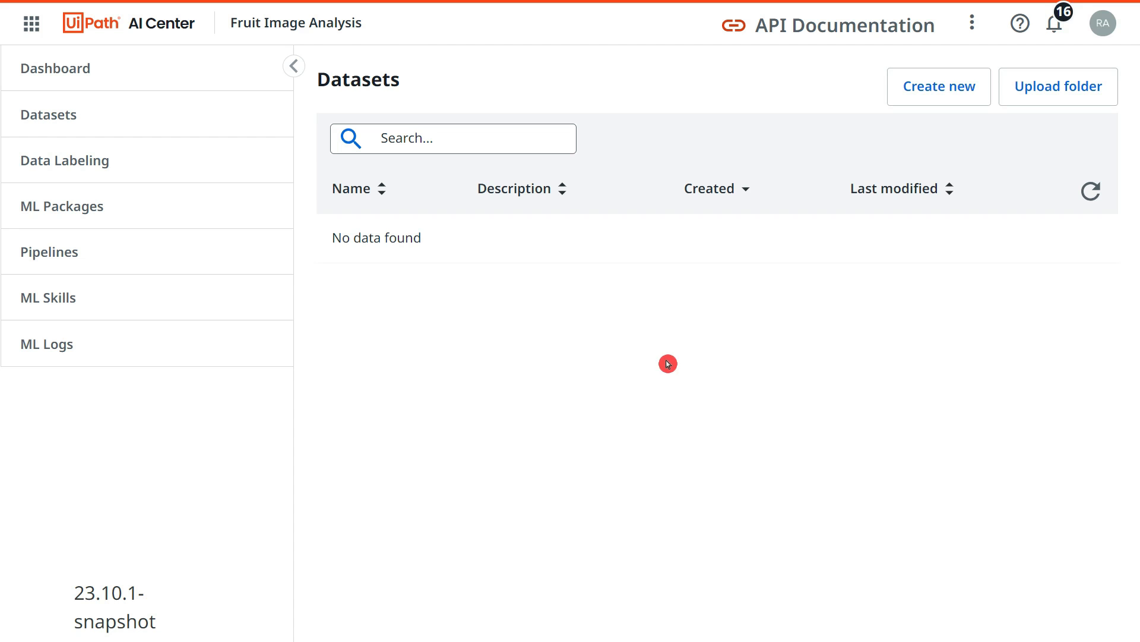
left_click(80, 126)
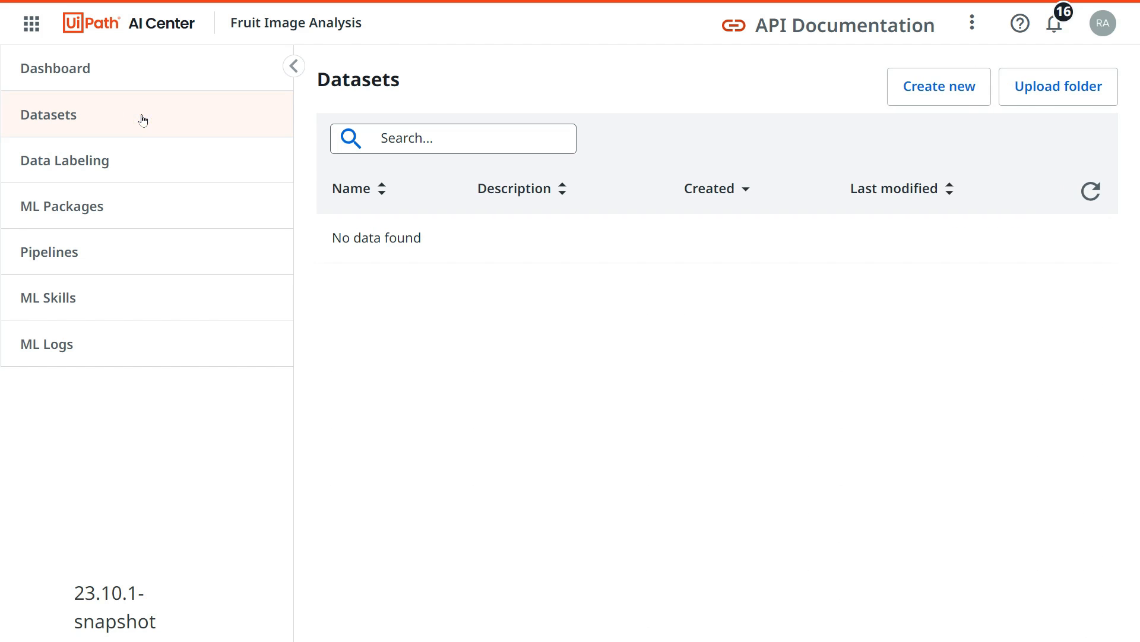
- Start a dataset folder upload and choose the training folder from Pictures > Dataset, allowing its files to be uploaded
left_click(1064, 99)
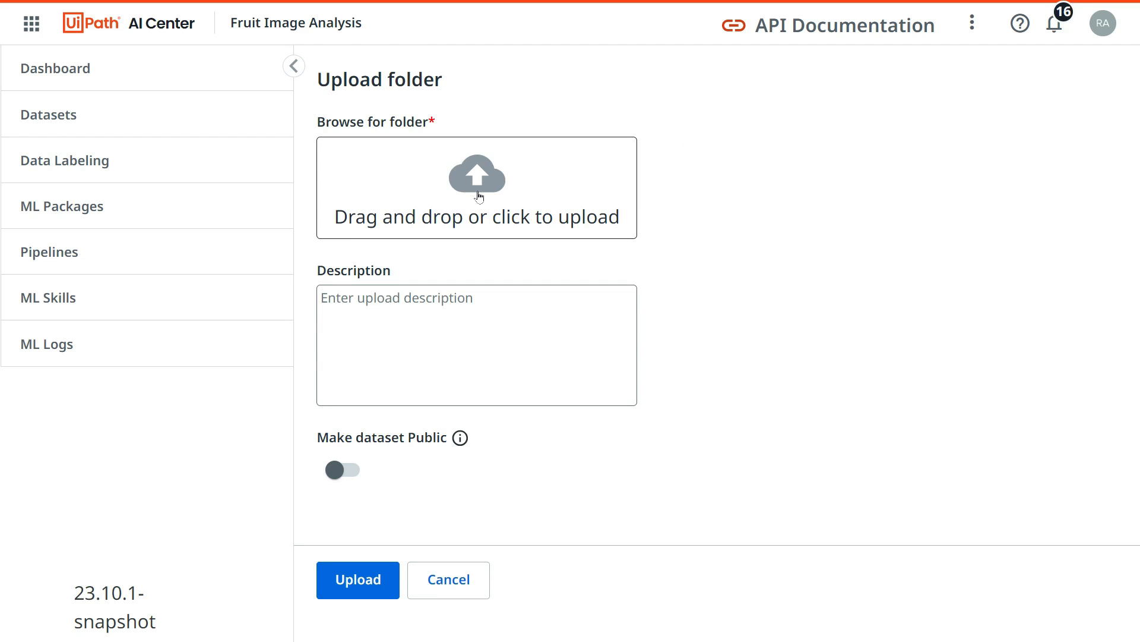
left_click(480, 197)
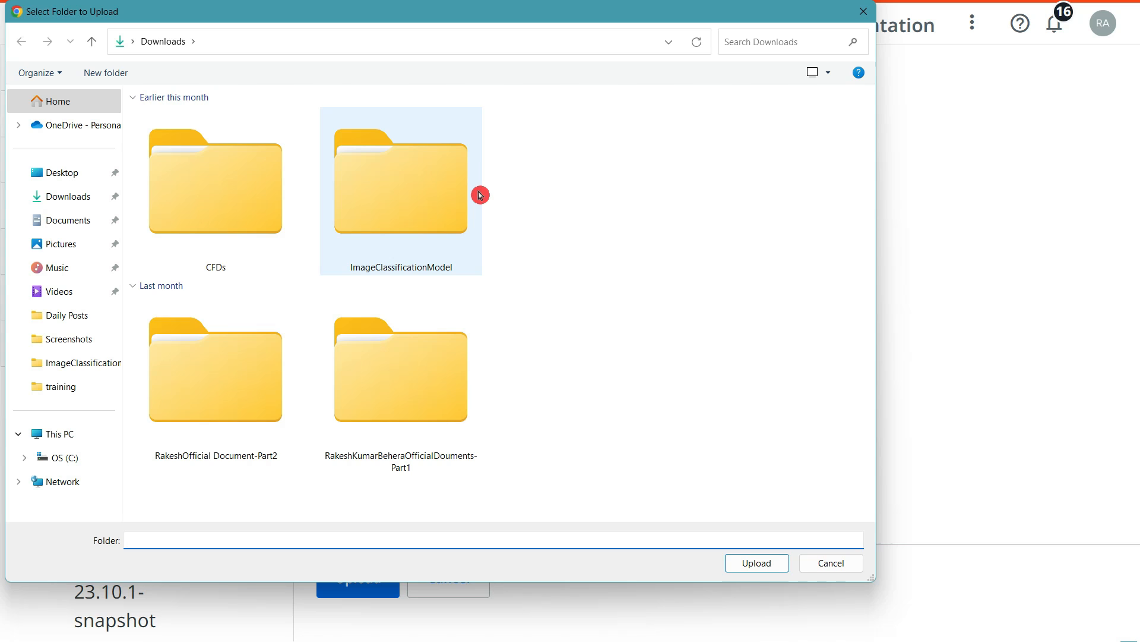
left_click(69, 244)
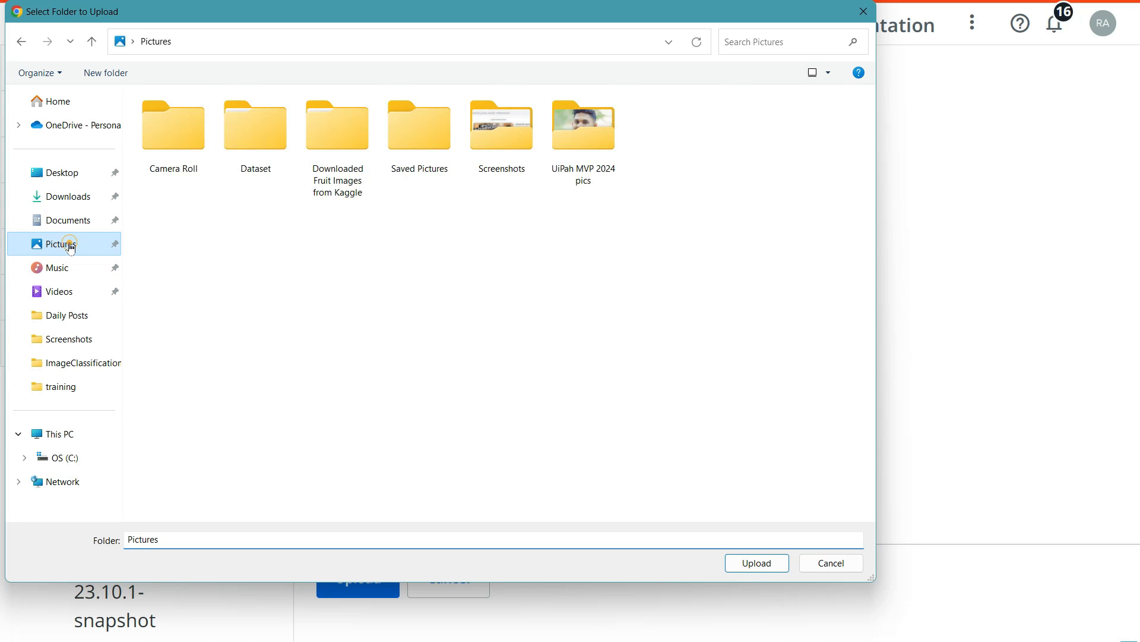
double_click(260, 180)
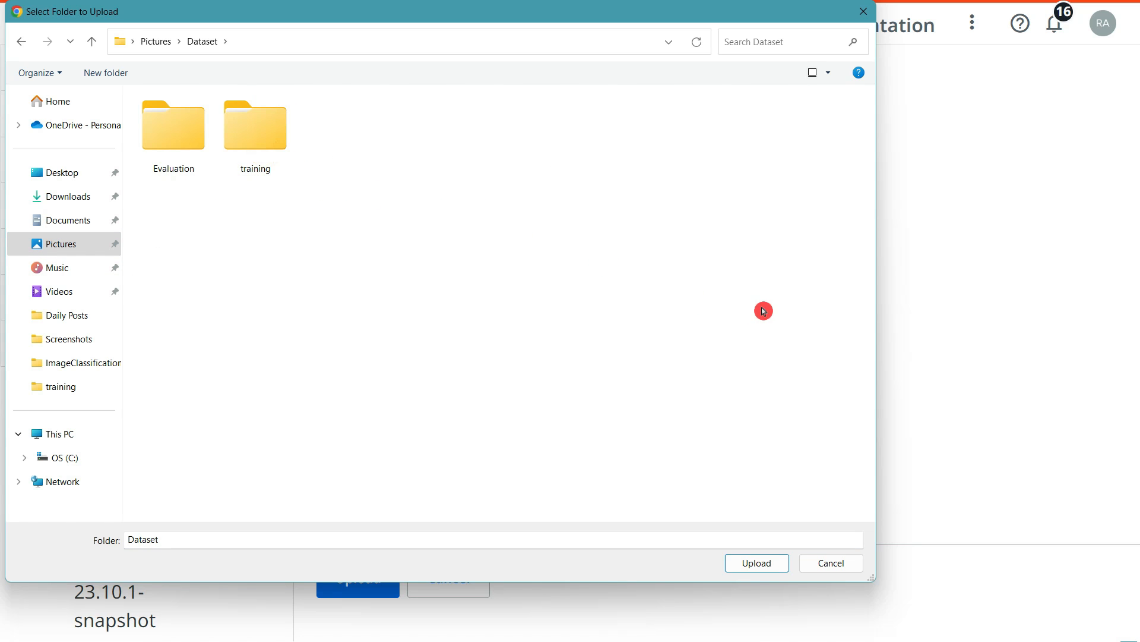
left_click(262, 143)
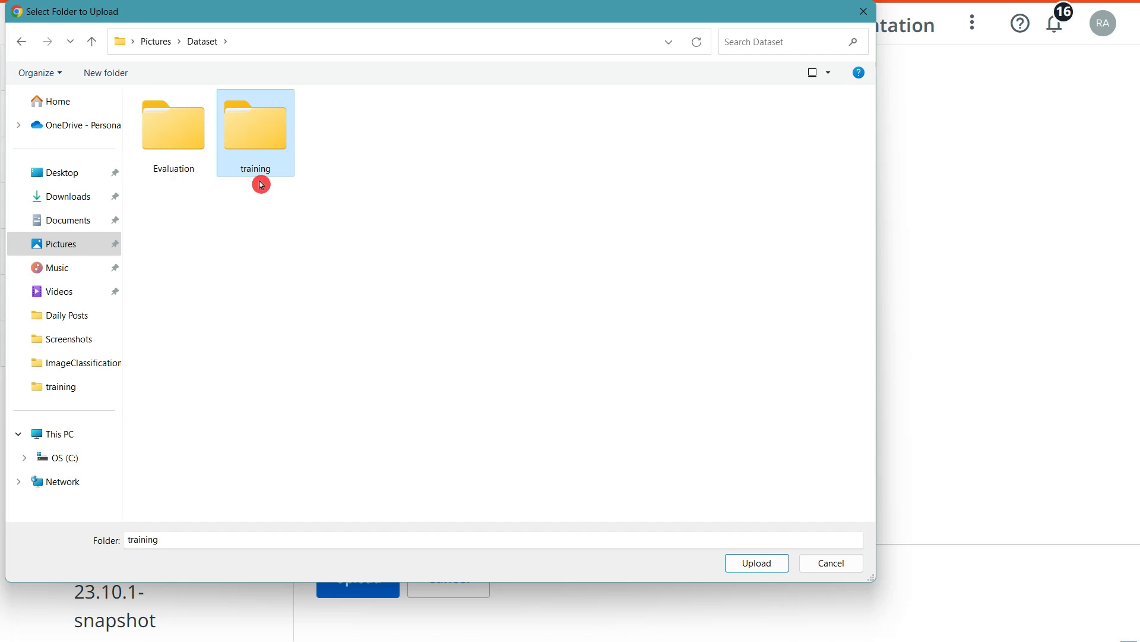
left_click(762, 564)
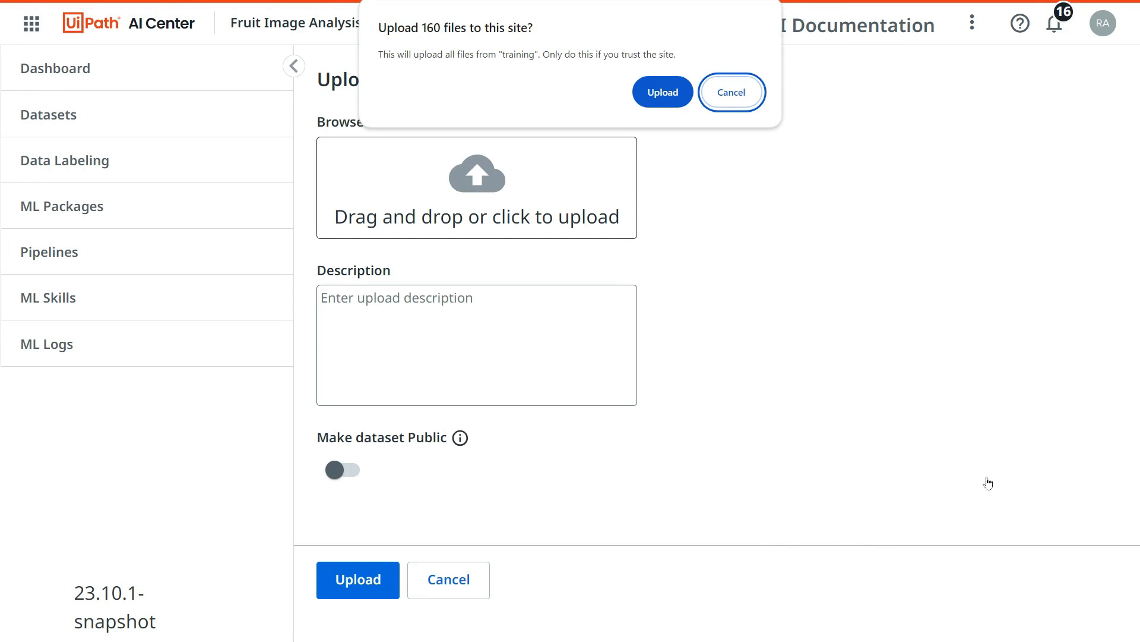
left_click(663, 91)
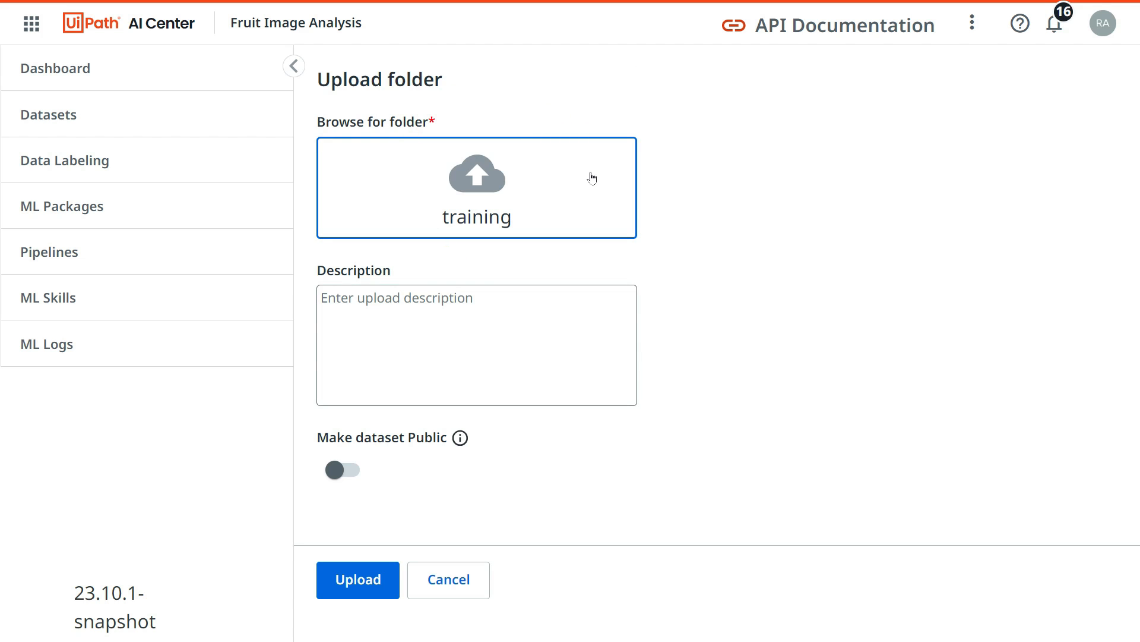
- Upload the training folder as a non-public dataset without a description, then return to the list of datasets
left_click(349, 585)
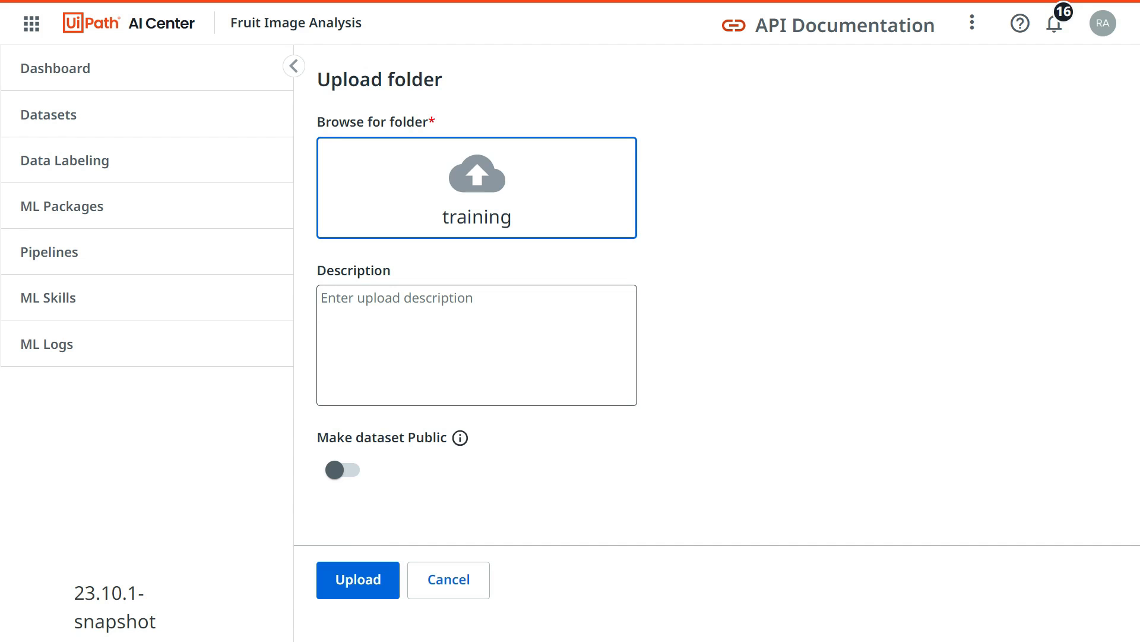
left_click(418, 484)
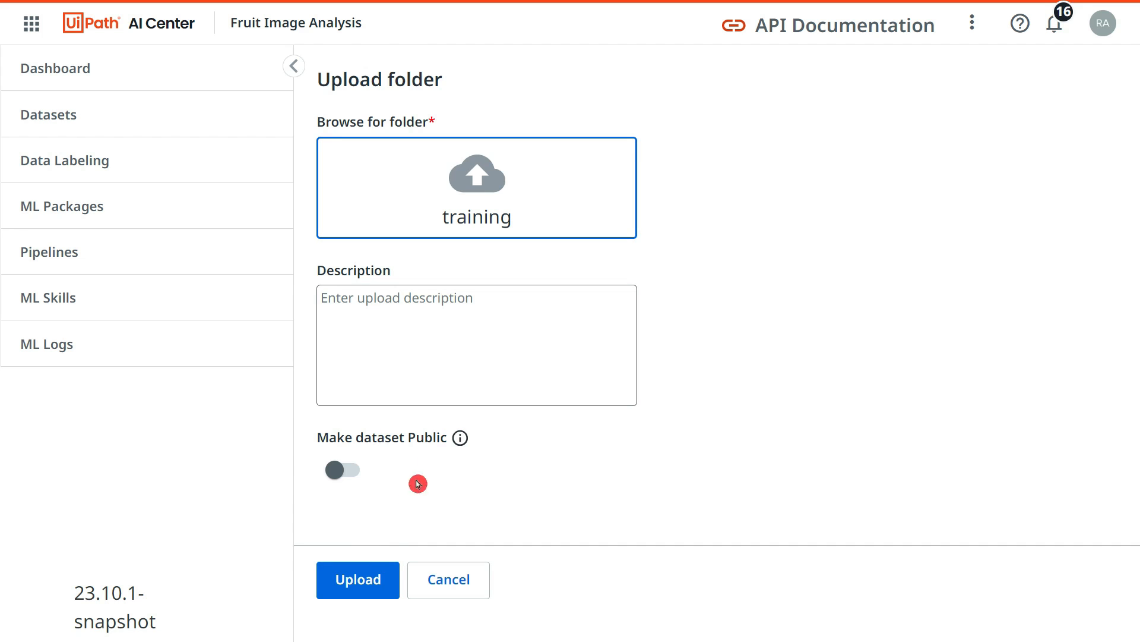
left_click(376, 580)
left_click(886, 267)
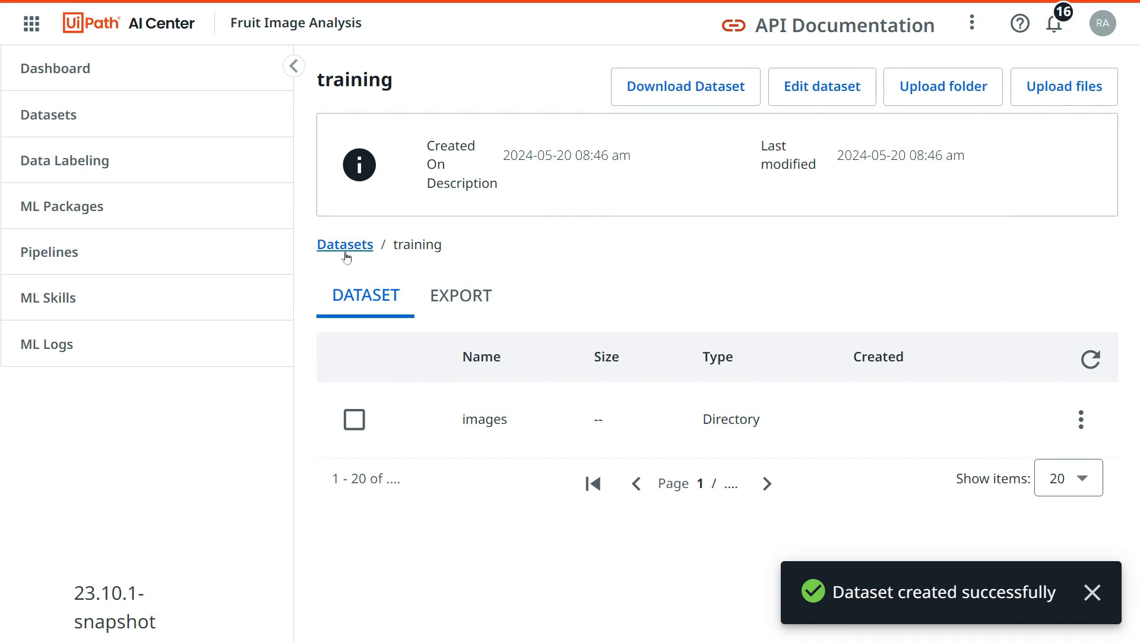
left_click(63, 124)
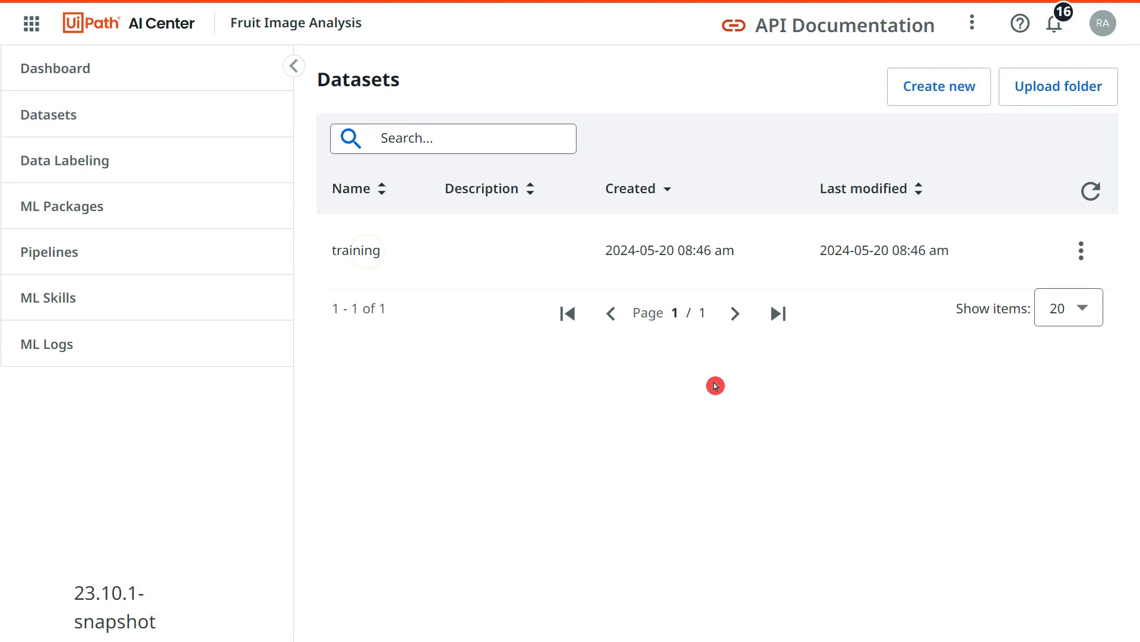
- Examine the images folder of the training dataset, including the files uploaded in its Apple subfolder and the other fruit subfolders
left_click(357, 252)
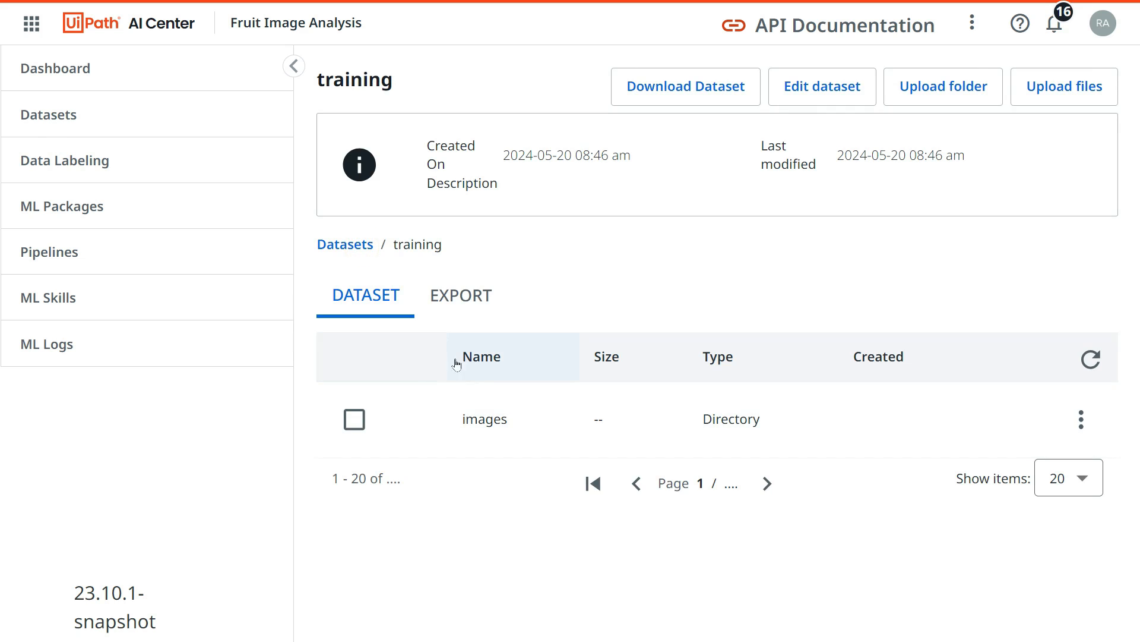
left_click(493, 422)
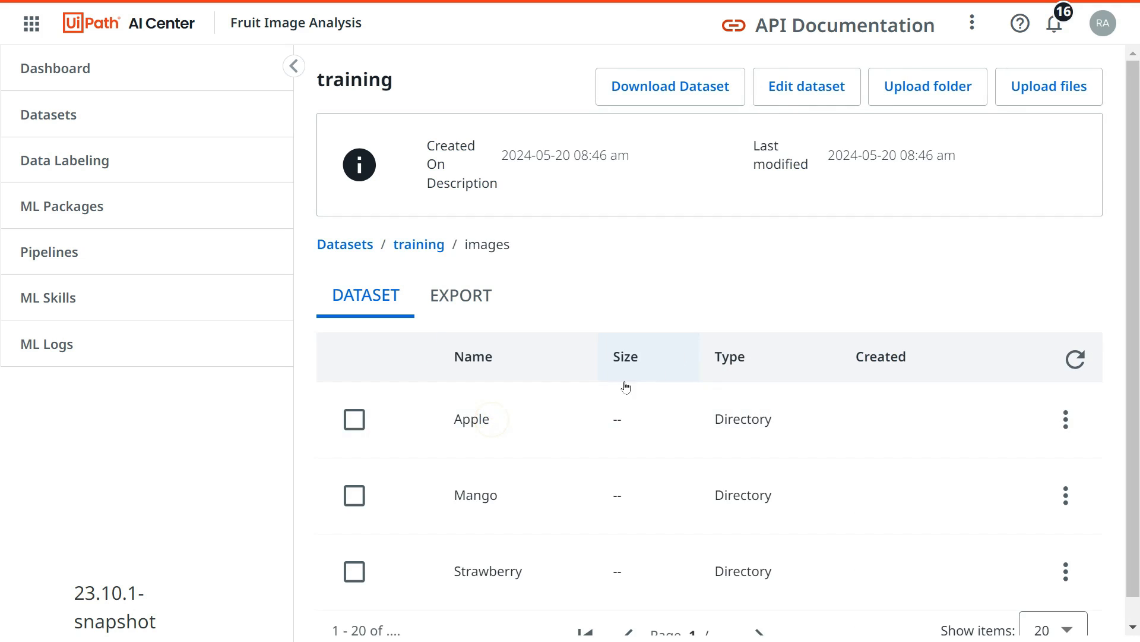
scroll(522, 415, "down", 1)
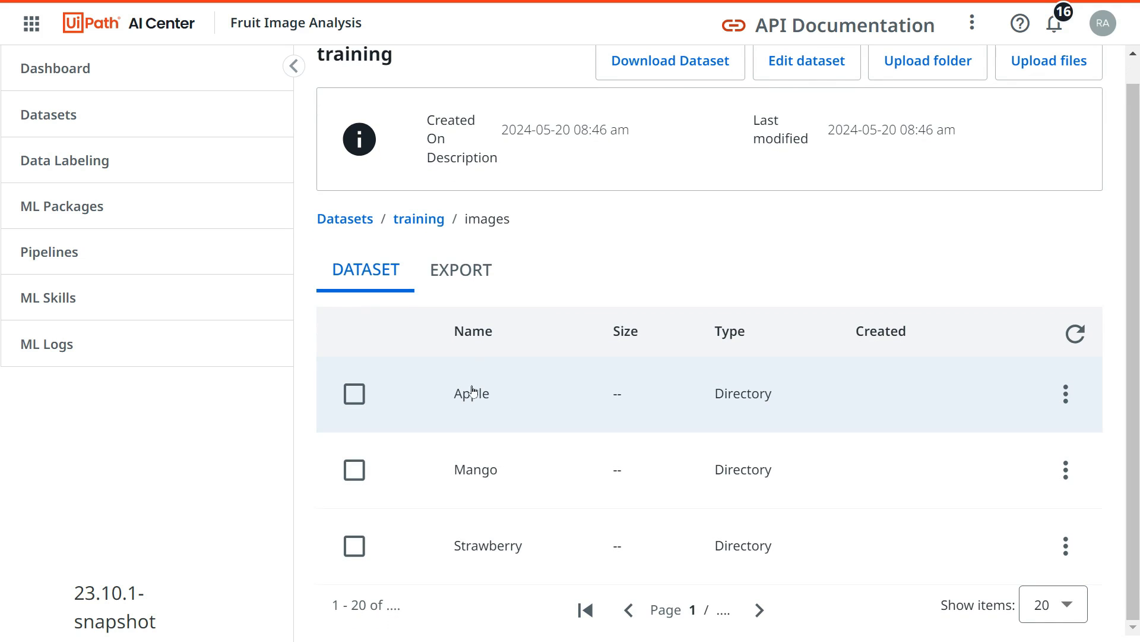
left_click(475, 395)
scroll(517, 452, "down", 8)
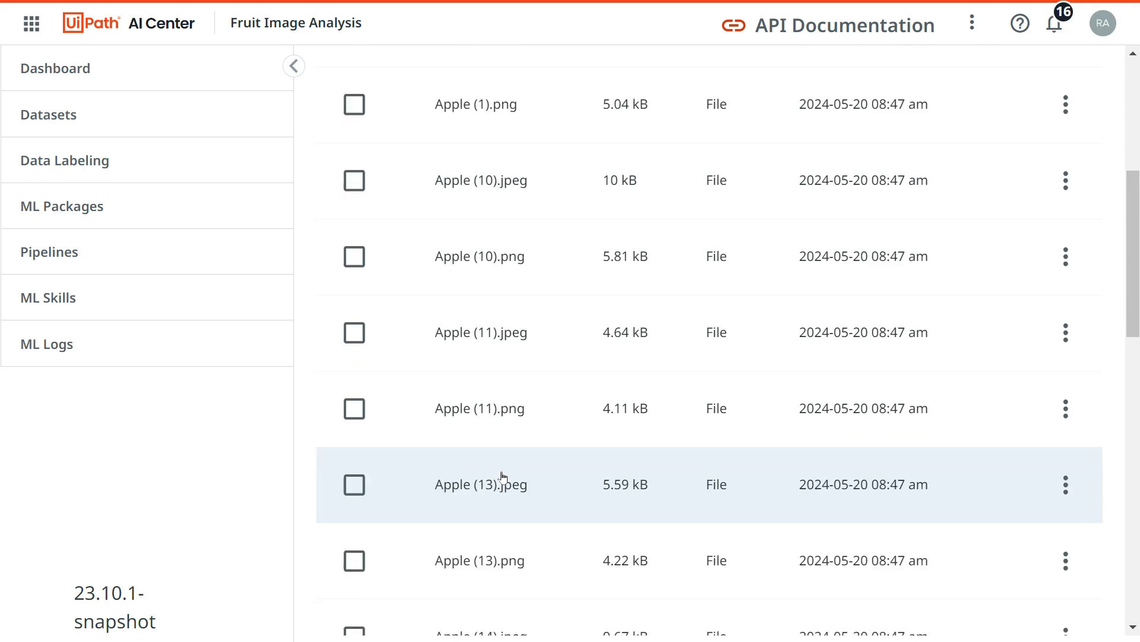
scroll(514, 469, "down", 8)
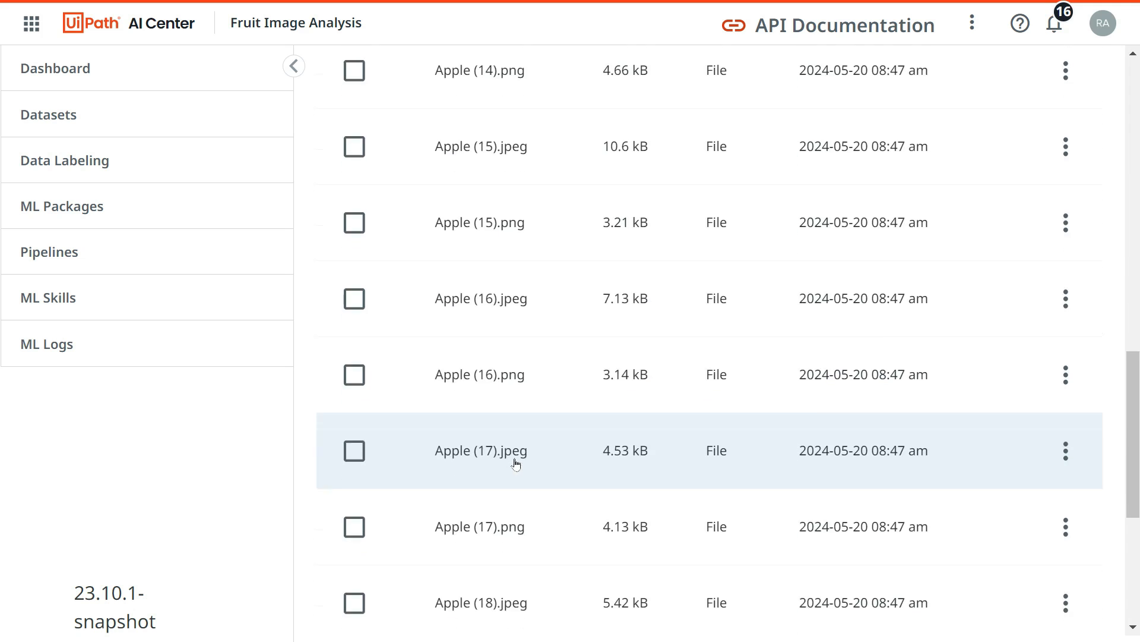
scroll(533, 461, "up", 20)
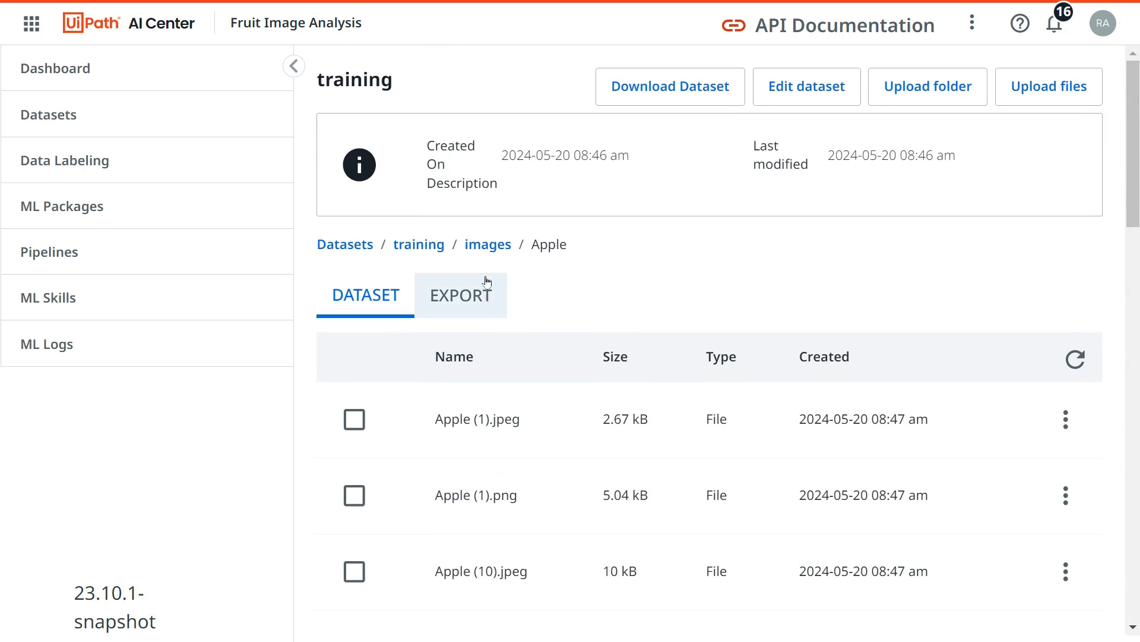
left_click(489, 246)
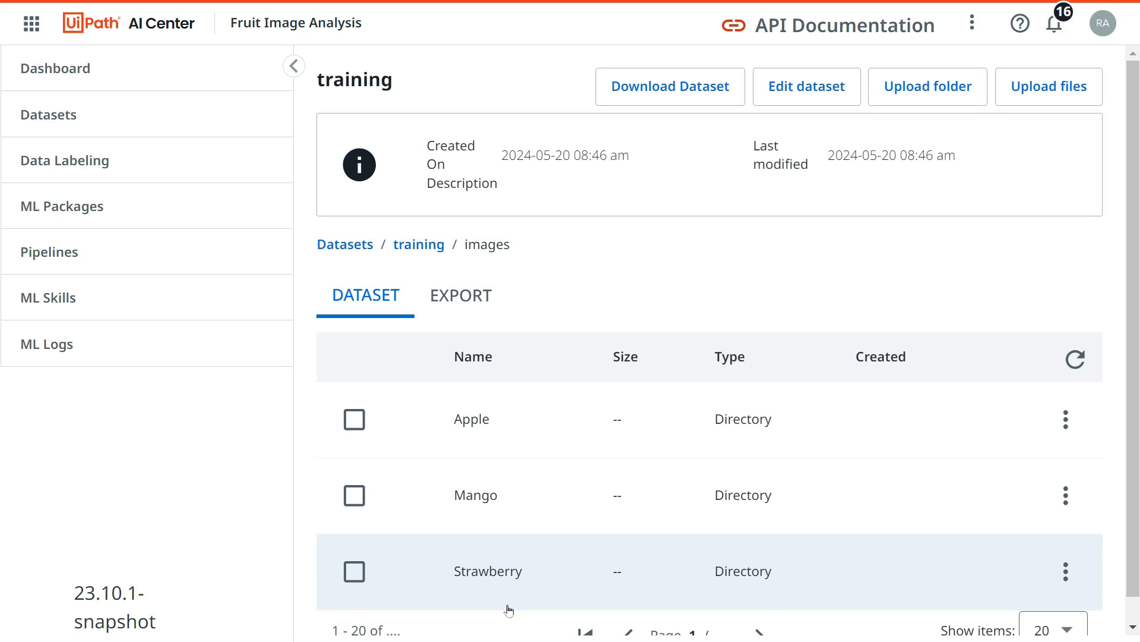
scroll(695, 506, "down", 1)
scroll(695, 506, "up", 1)
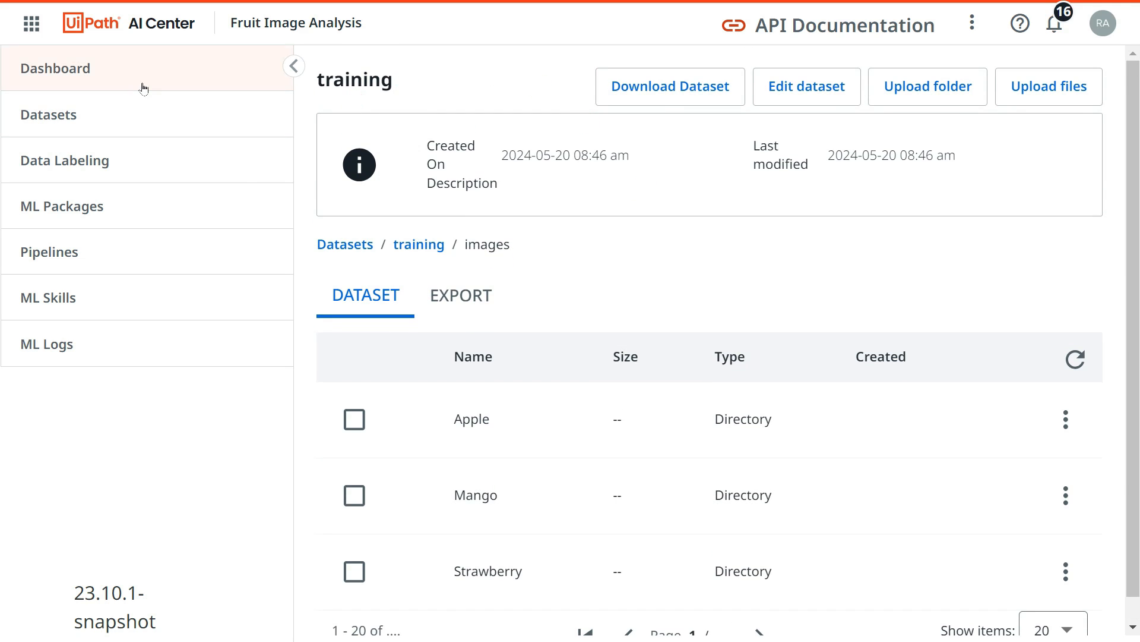
- Upload the Evaluation folder from Pictures > Dataset as a non-public dataset without a description, allowing its files to be uploaded
left_click(109, 112)
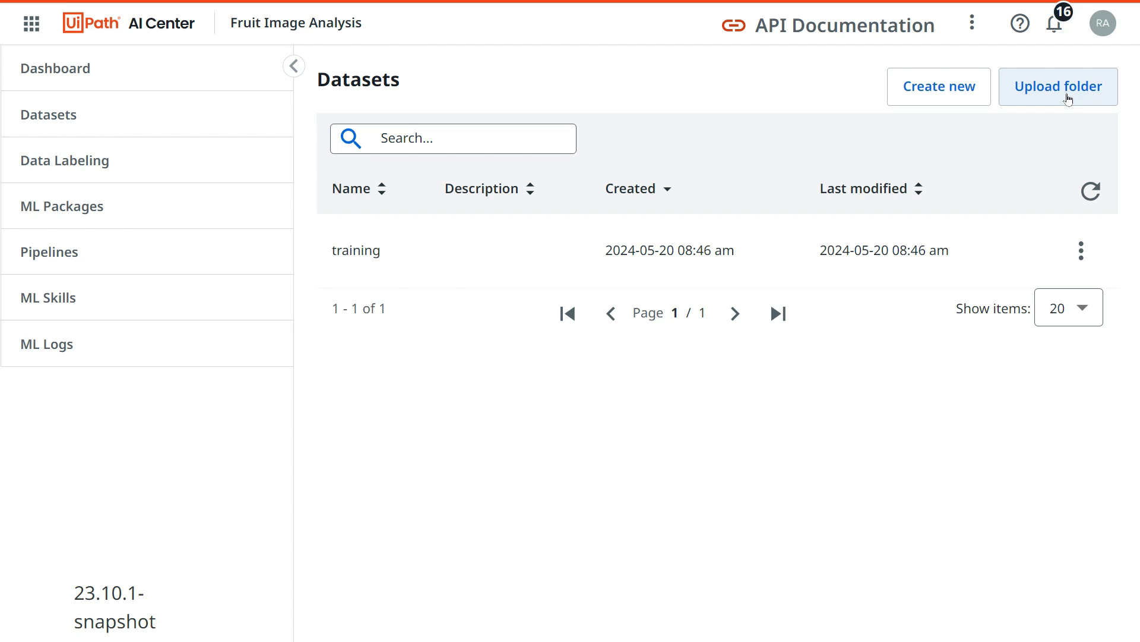
left_click(1067, 99)
left_click(466, 208)
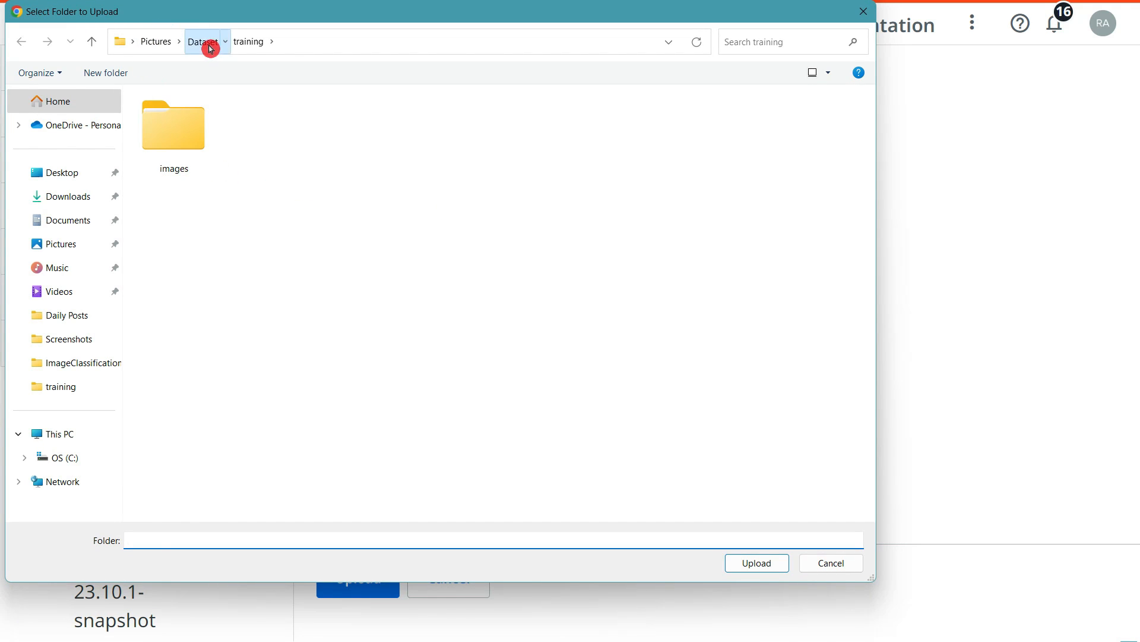
left_click(210, 48)
left_click(182, 142)
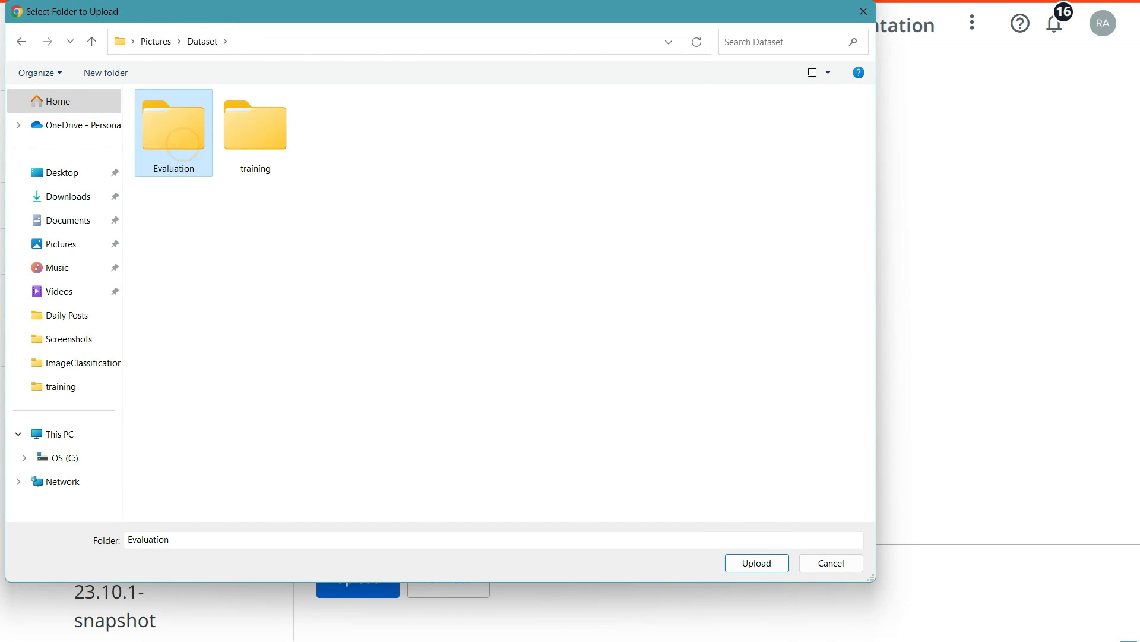
left_click(772, 565)
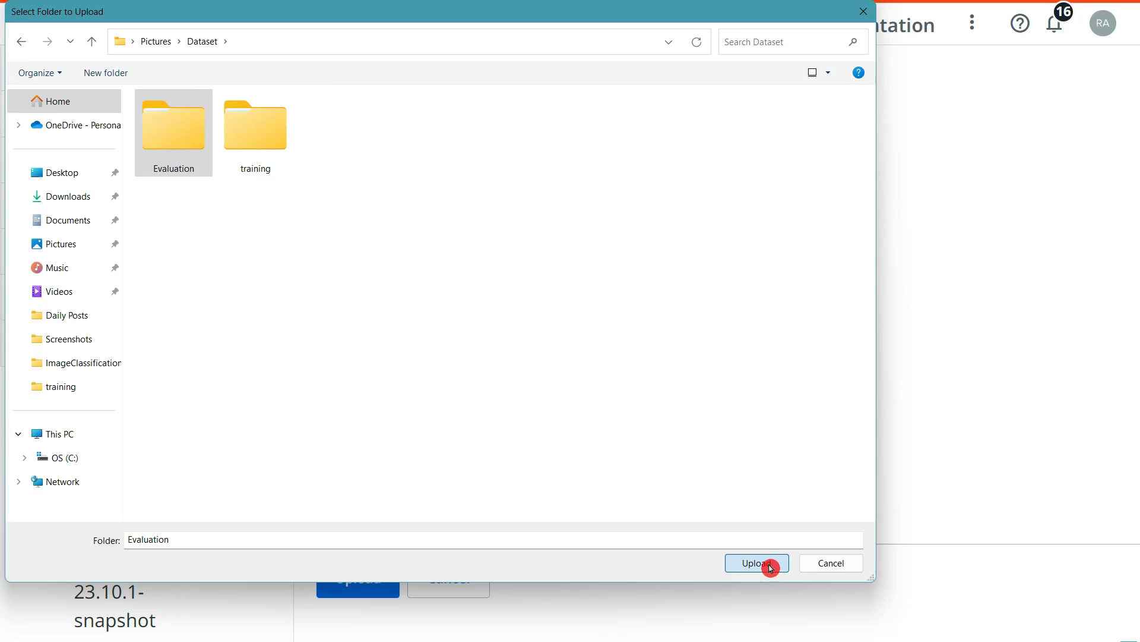
left_click(658, 95)
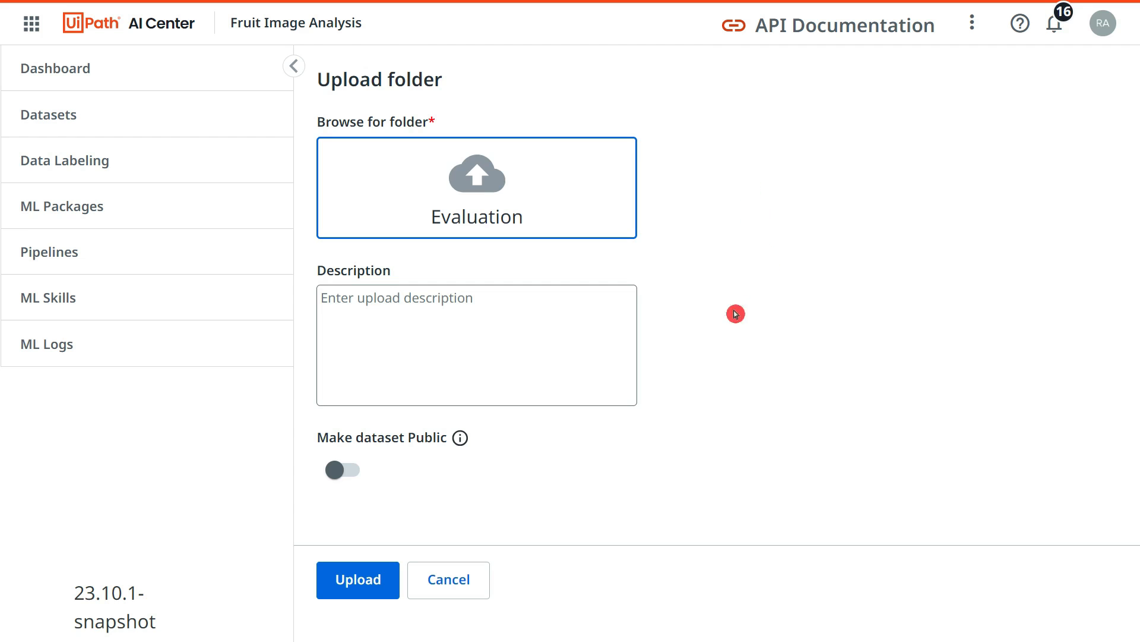
left_click(373, 581)
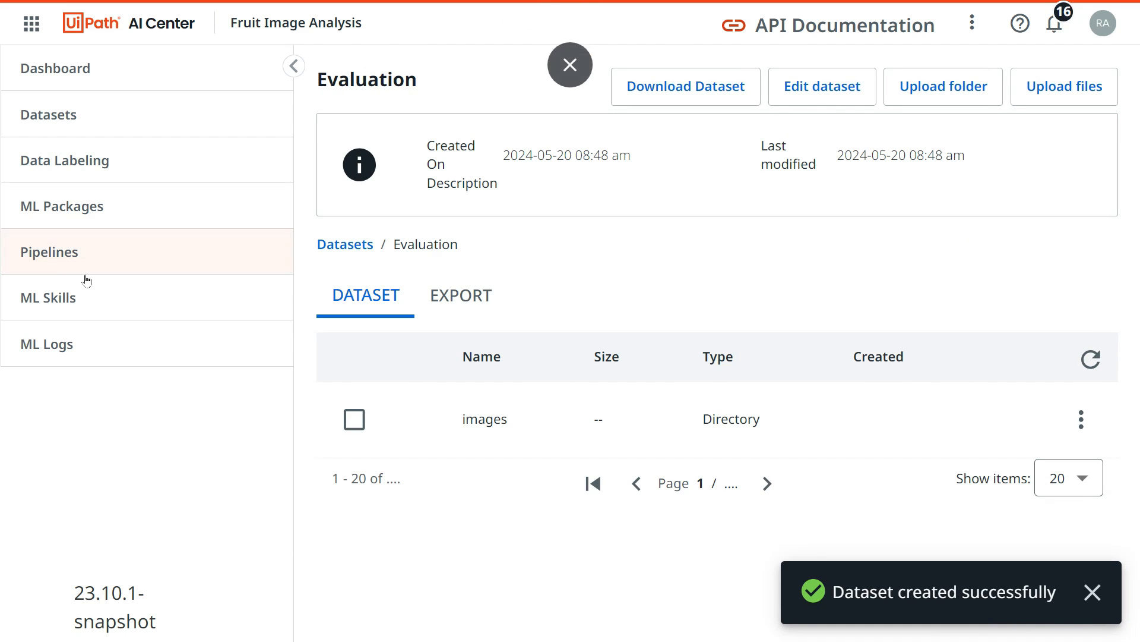
- Check the fruit subfolders in the images folder of the Evaluation dataset, then return to the list of datasets
left_click(107, 129)
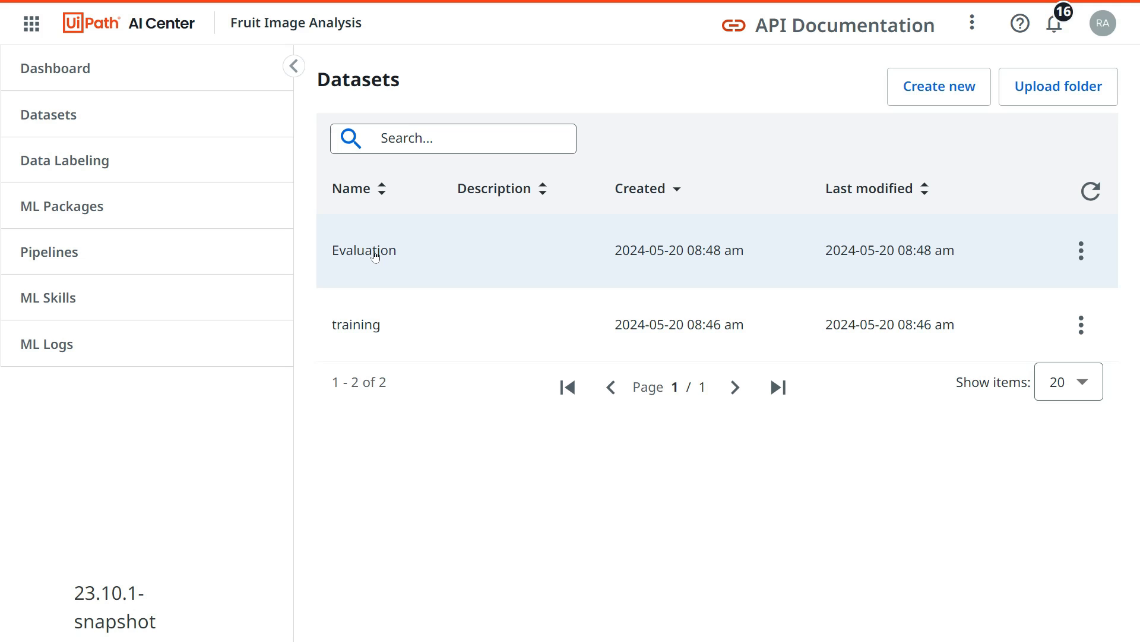
left_click(375, 256)
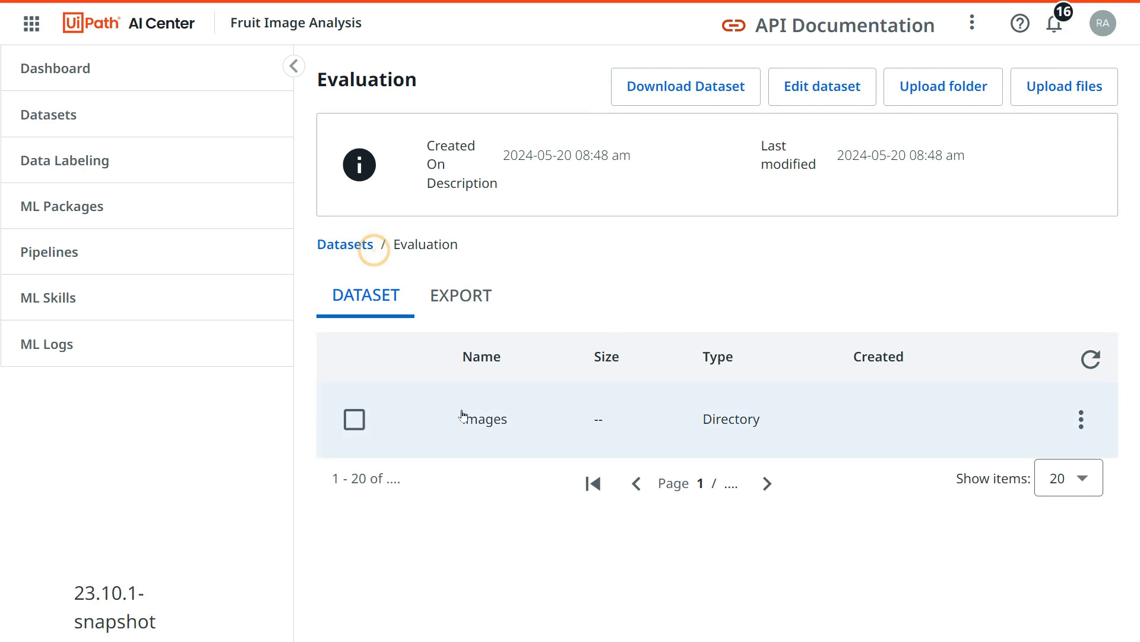
left_click(497, 421)
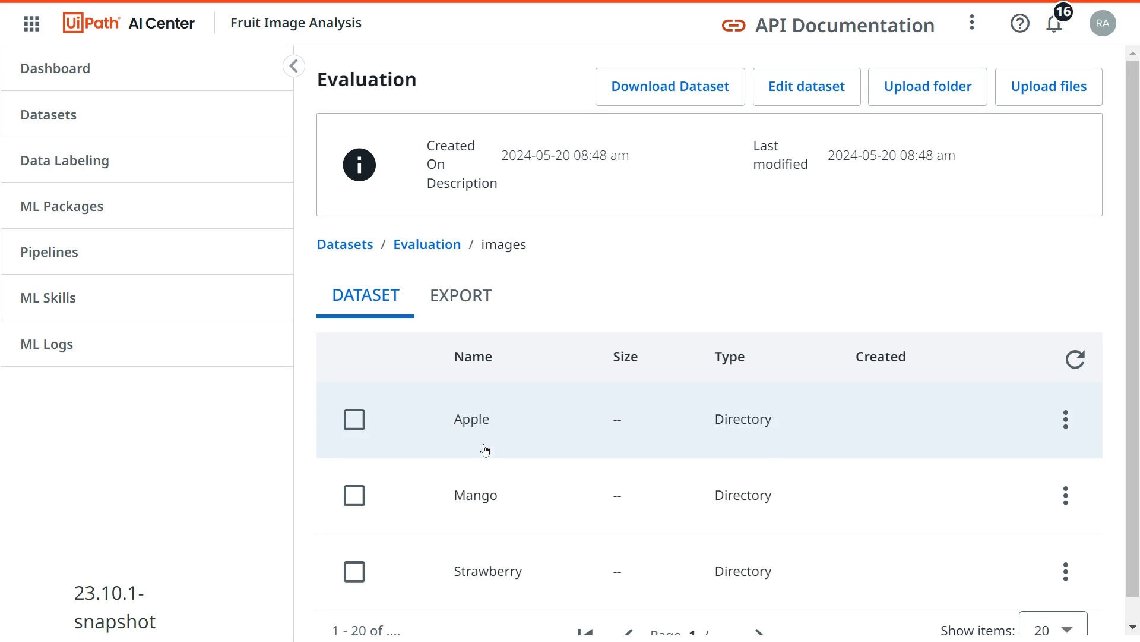
left_click(98, 120)
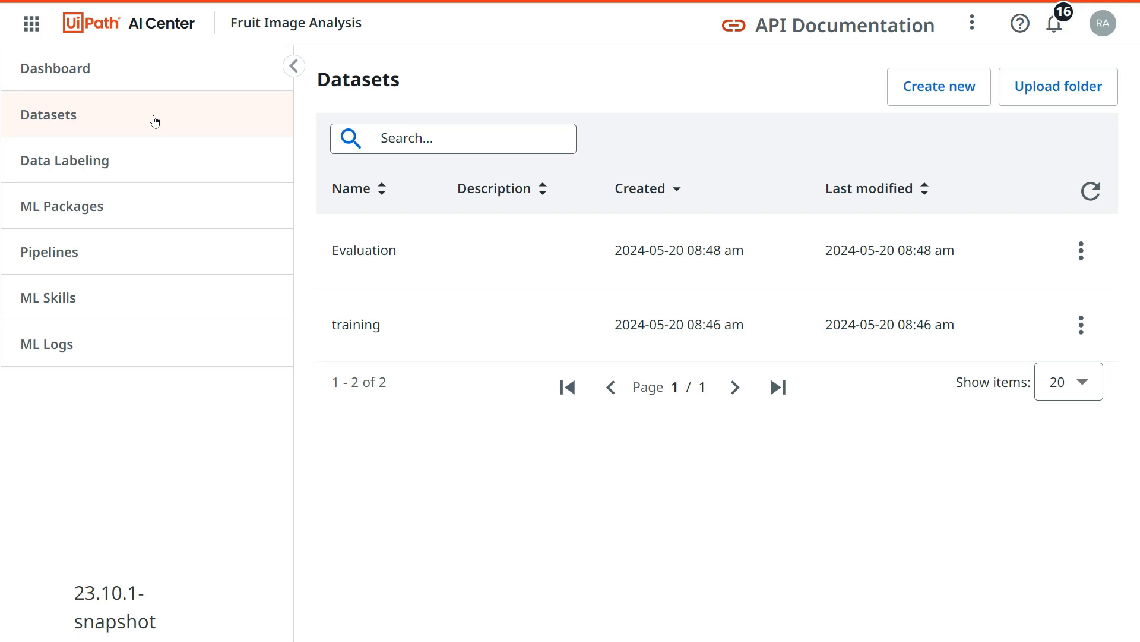
left_click(158, 166)
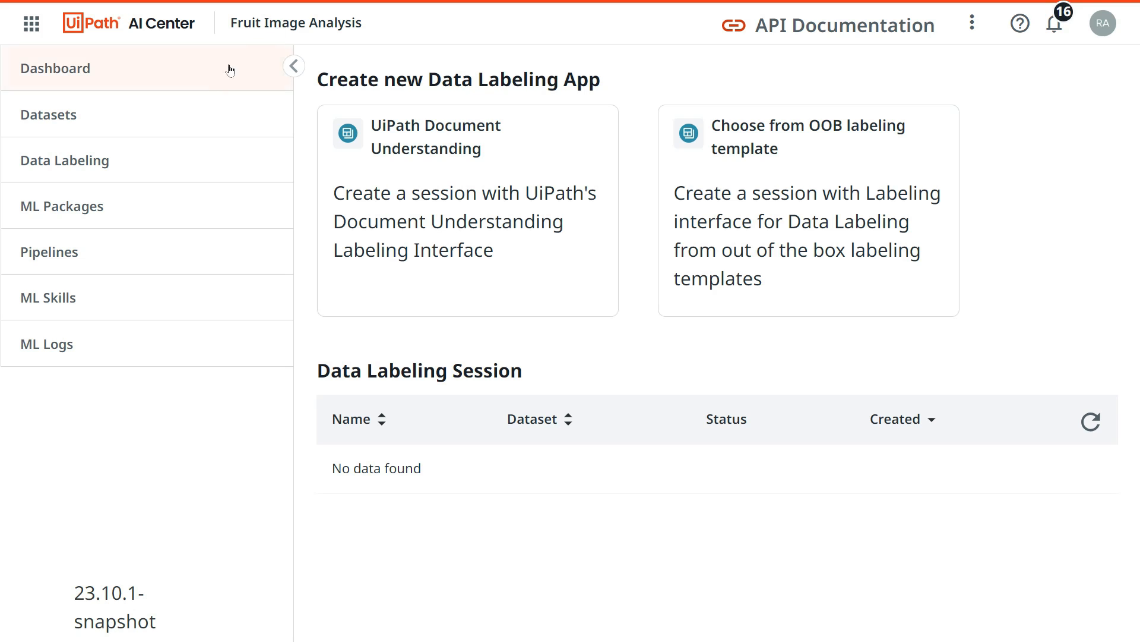
left_click(136, 167)
left_click(205, 171)
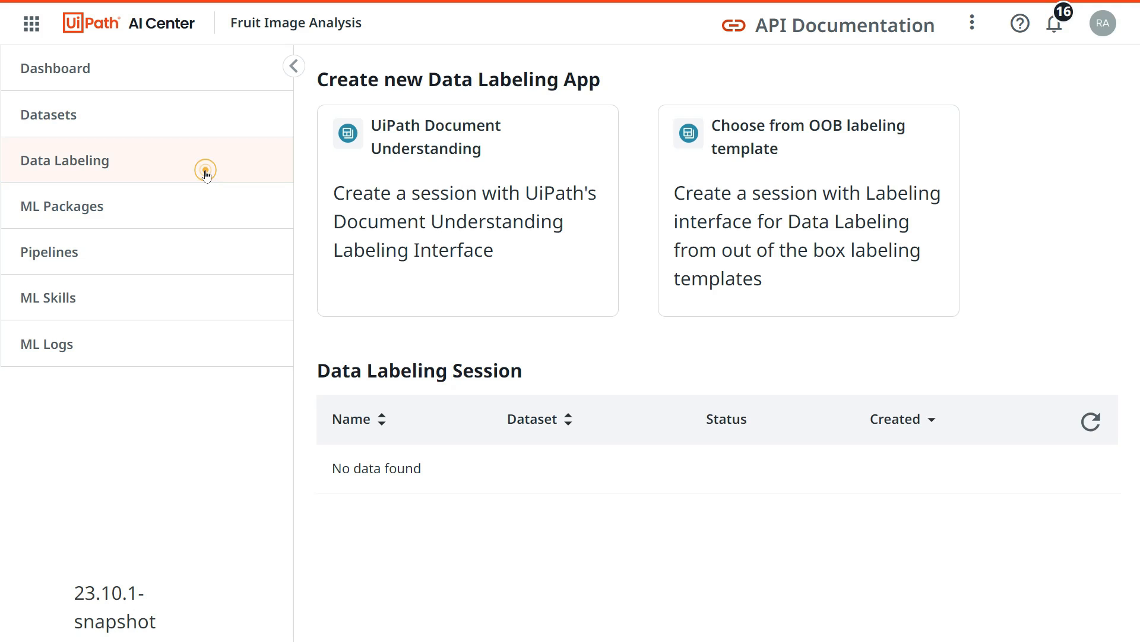
left_click(123, 220)
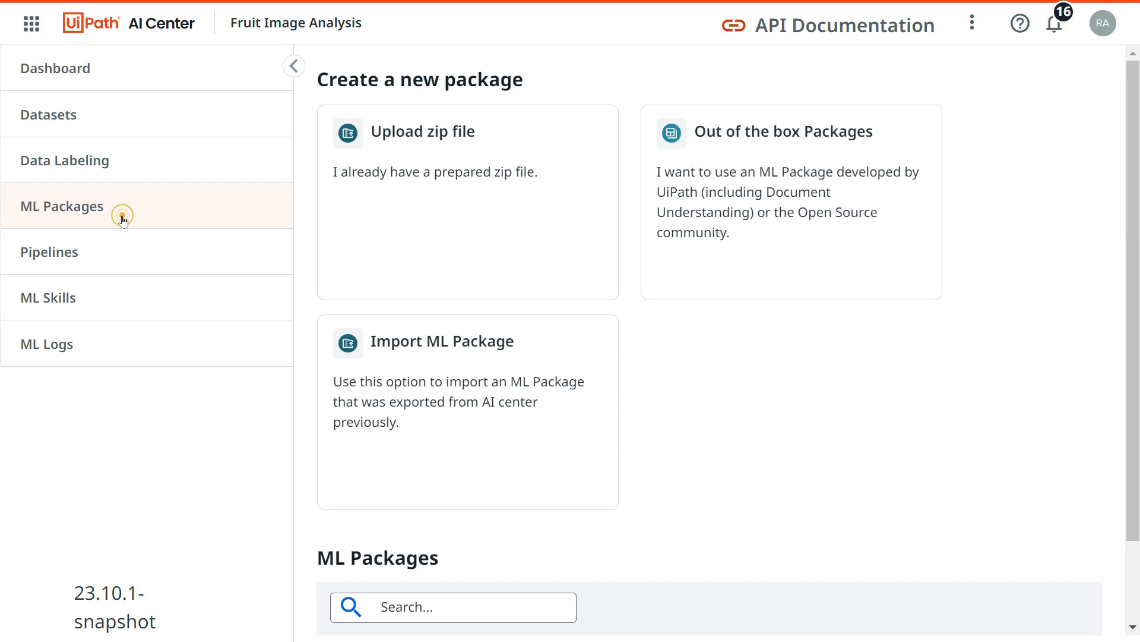
left_click(114, 125)
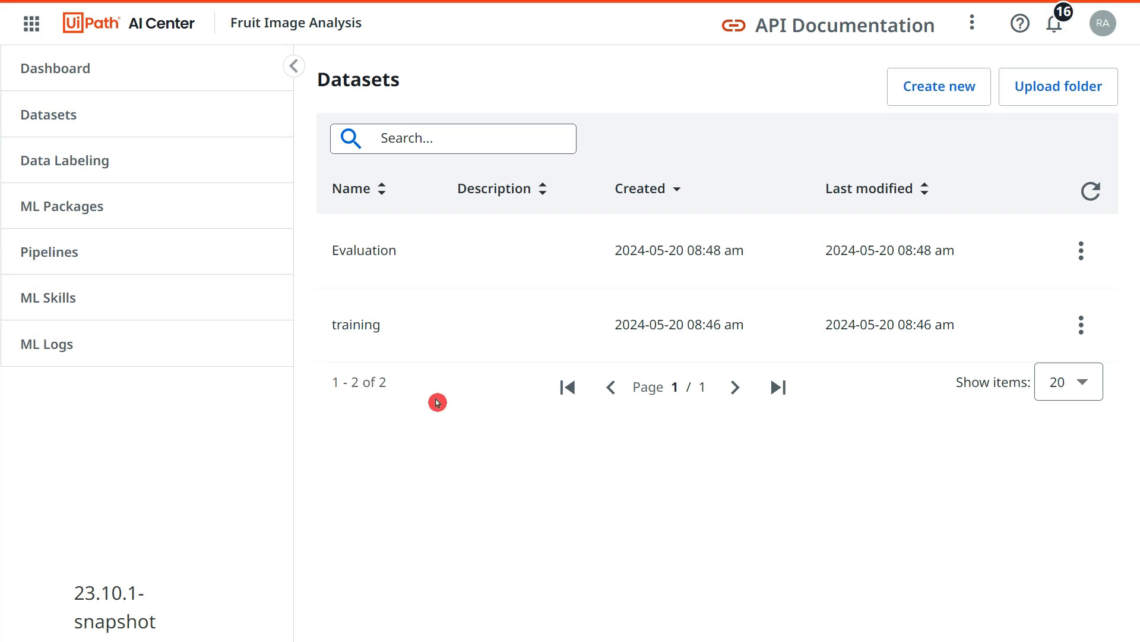
left_click(214, 173)
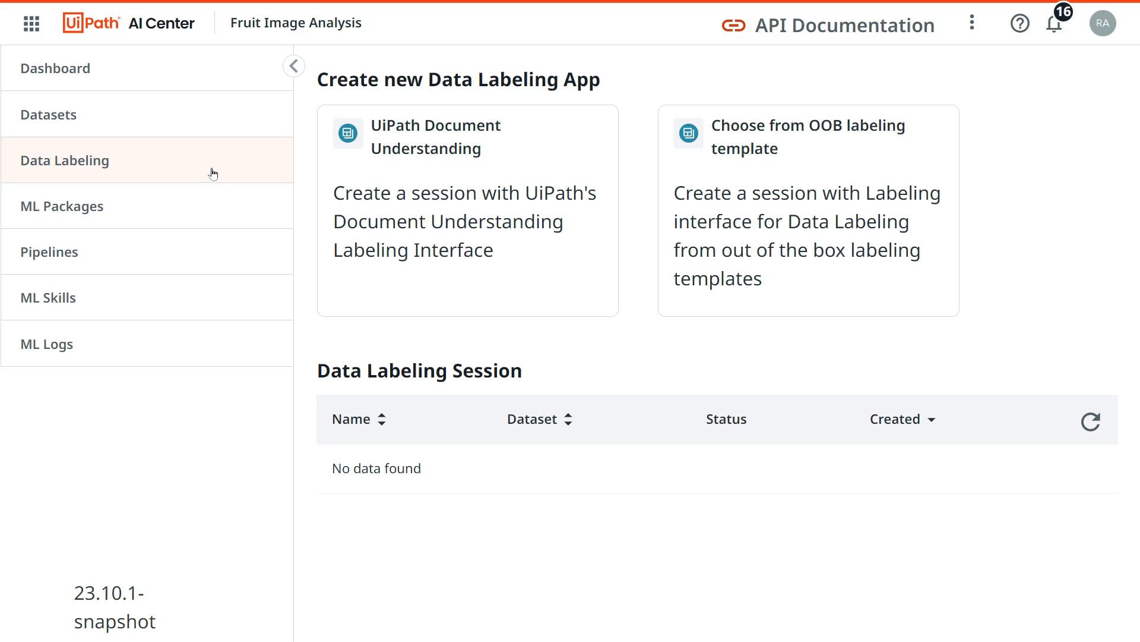
- Browse the out of the box ML packages and open the UiPath Image Analysis collection
left_click(118, 213)
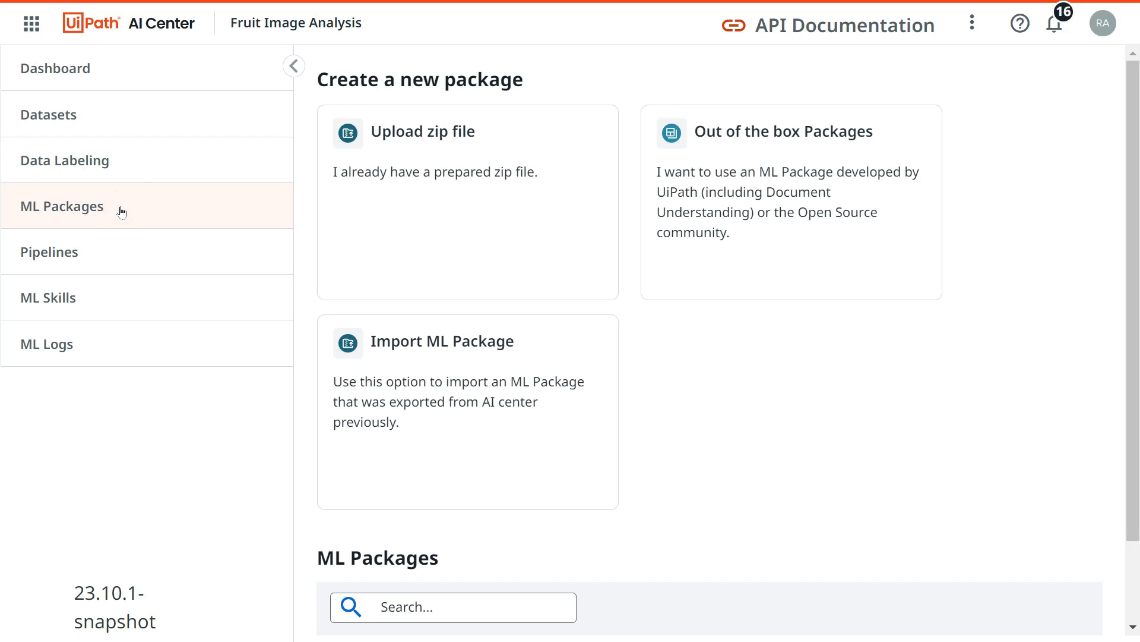
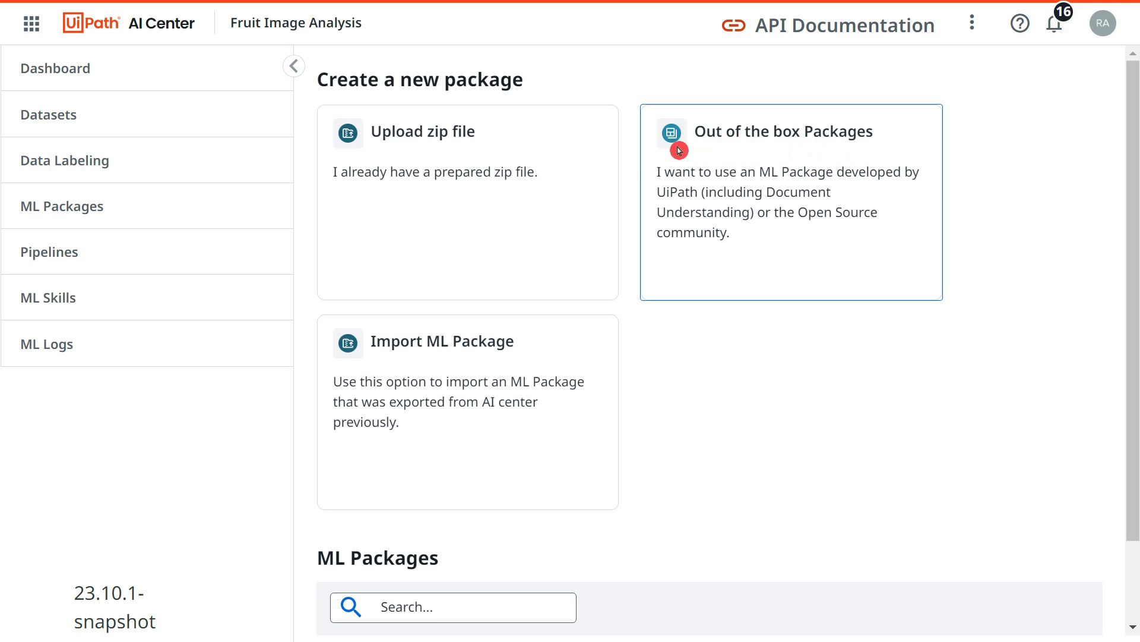
left_click(840, 178)
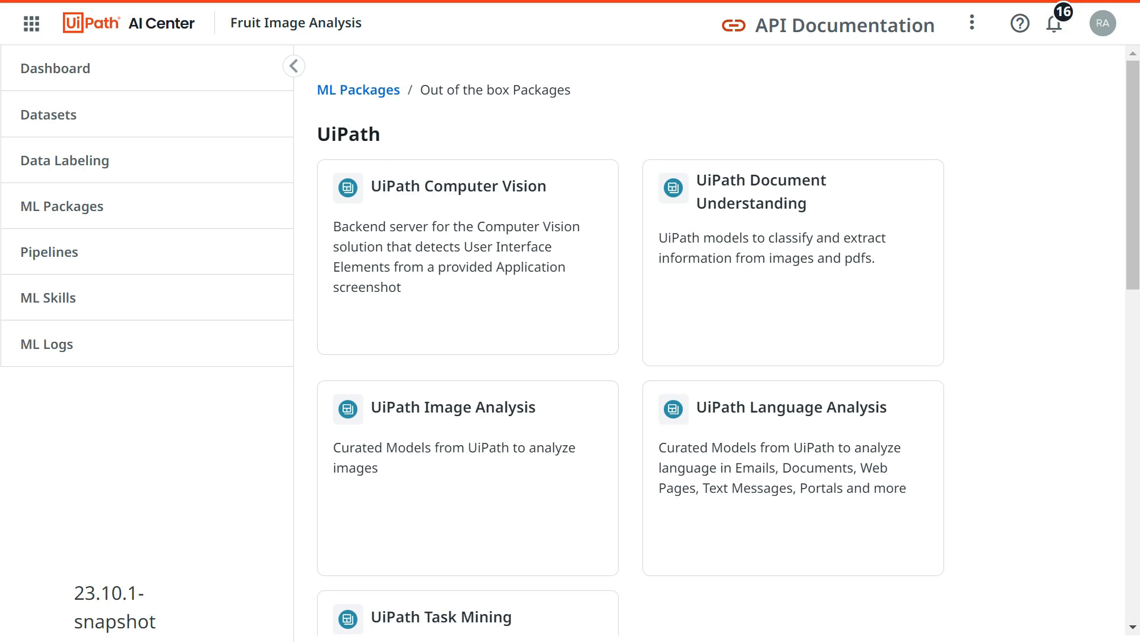
scroll(603, 344, "down", 10)
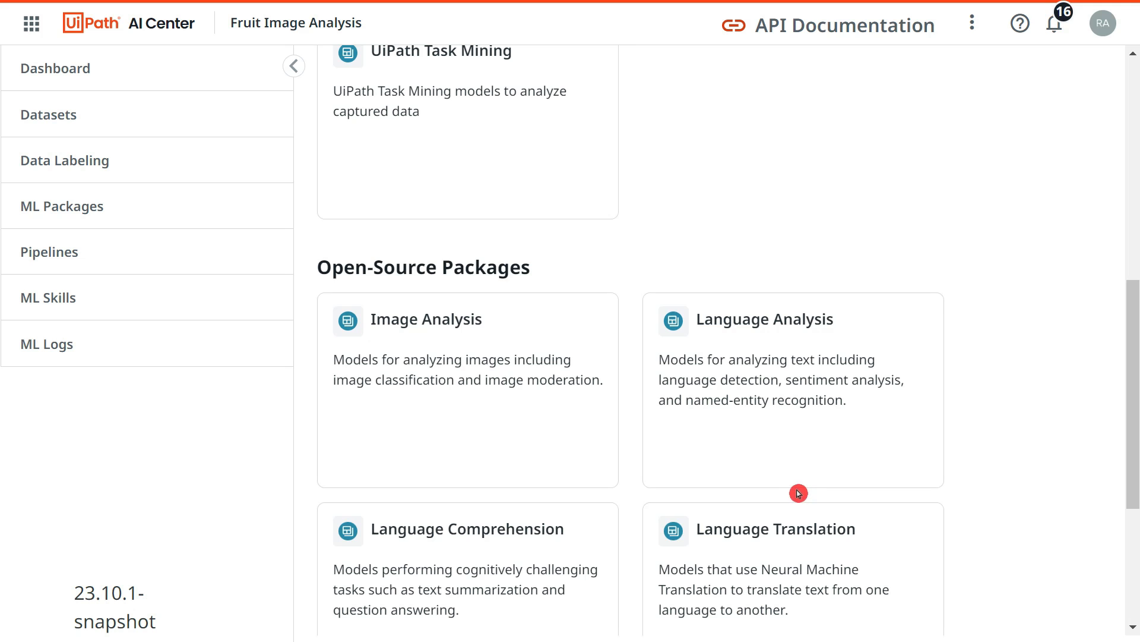
scroll(796, 492, "up", 10)
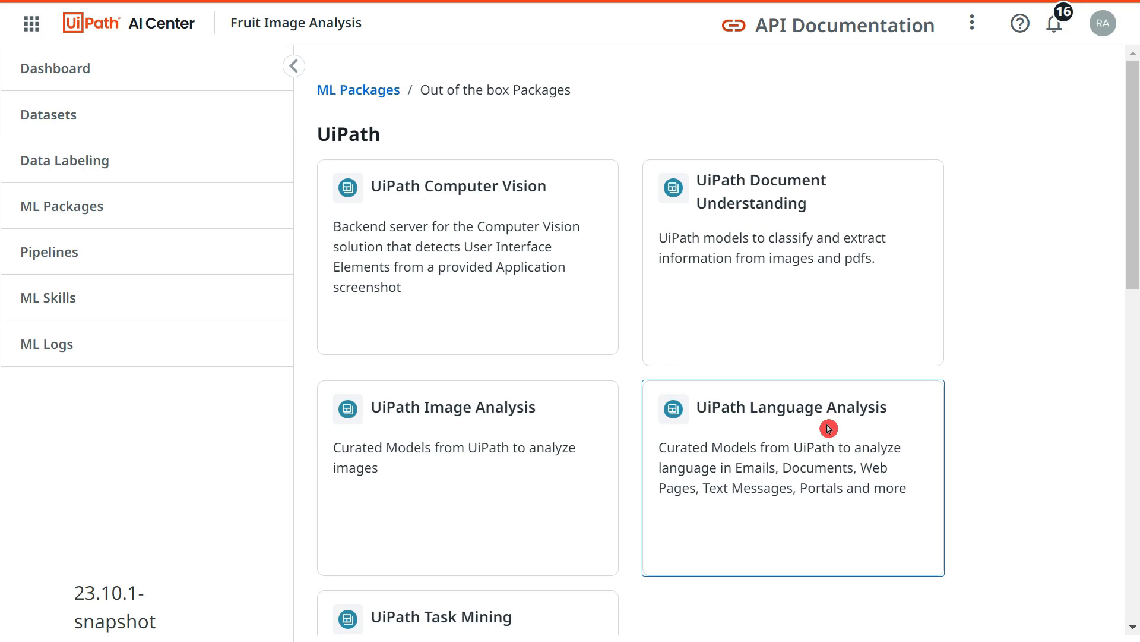
scroll(832, 416, "down", 3)
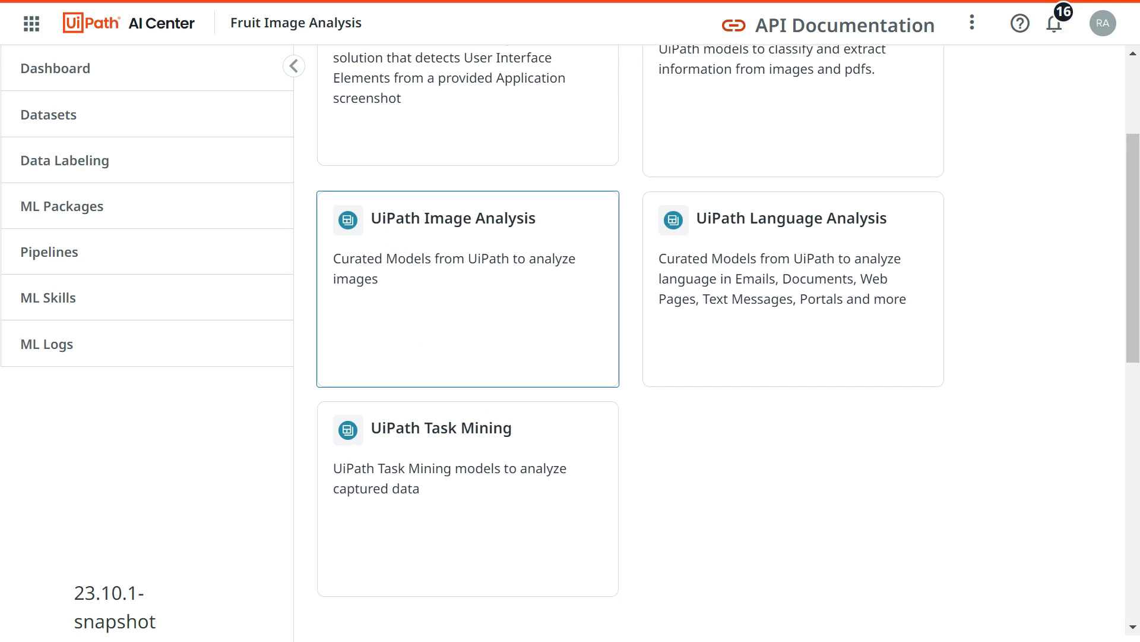
scroll(469, 463, "down", 5)
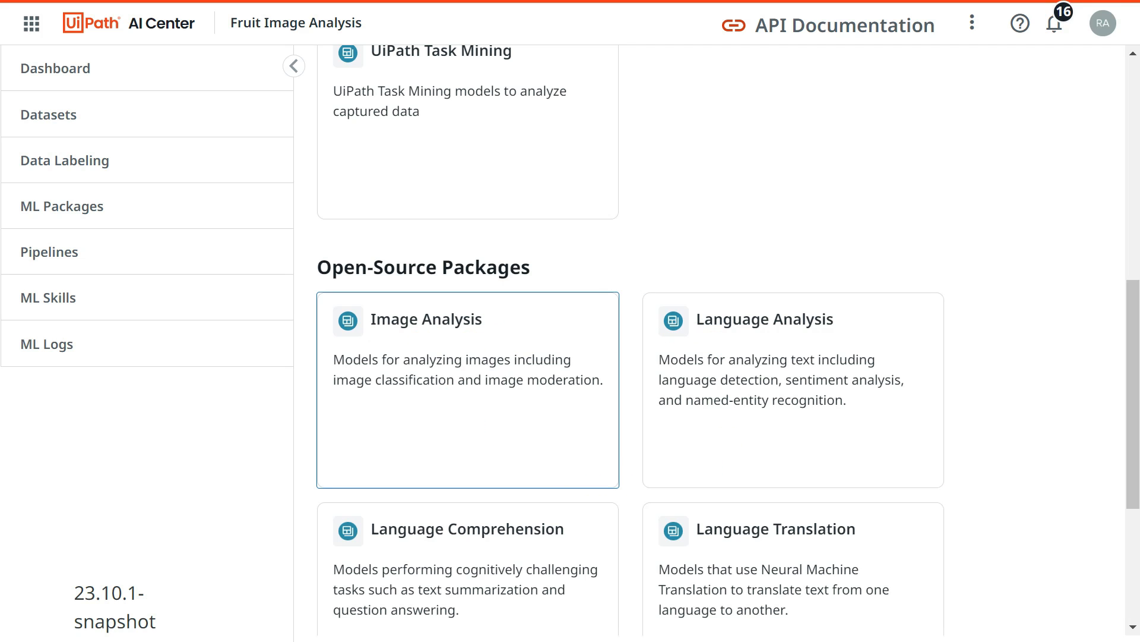
scroll(400, 372, "down", 3)
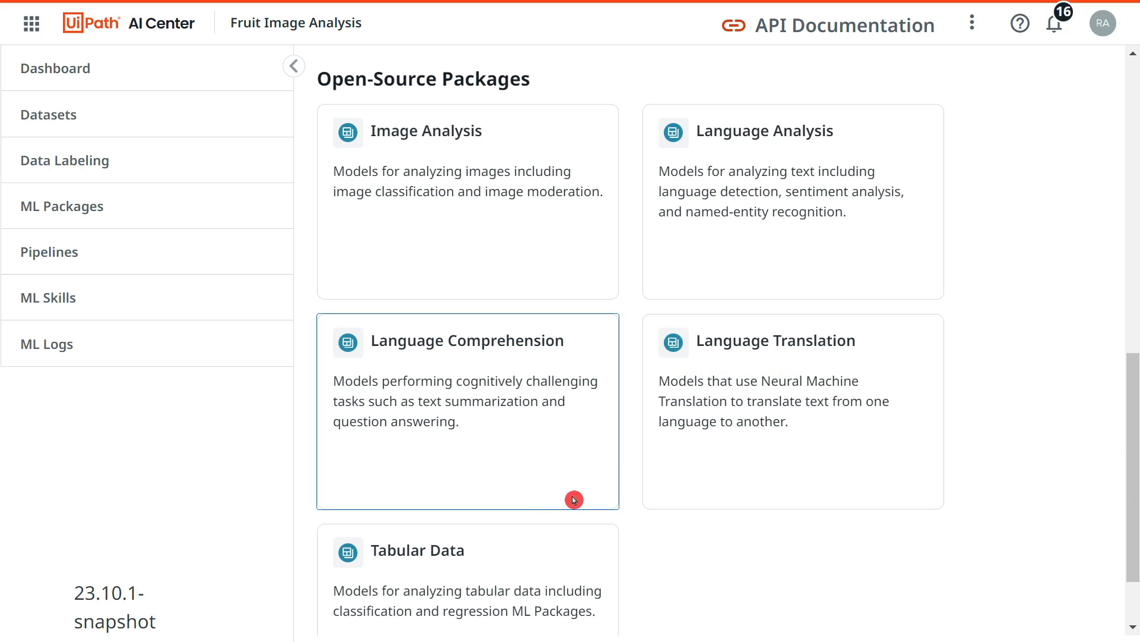
scroll(578, 453, "down", 2)
scroll(475, 456, "up", 2)
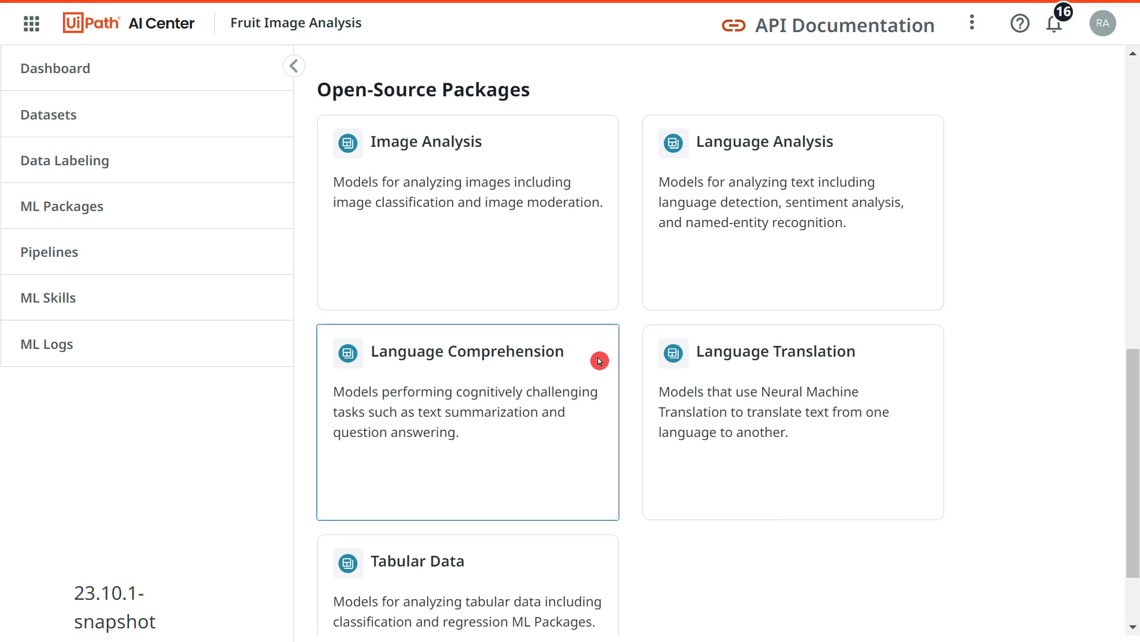
scroll(600, 361, "up", 3)
scroll(599, 361, "up", 6)
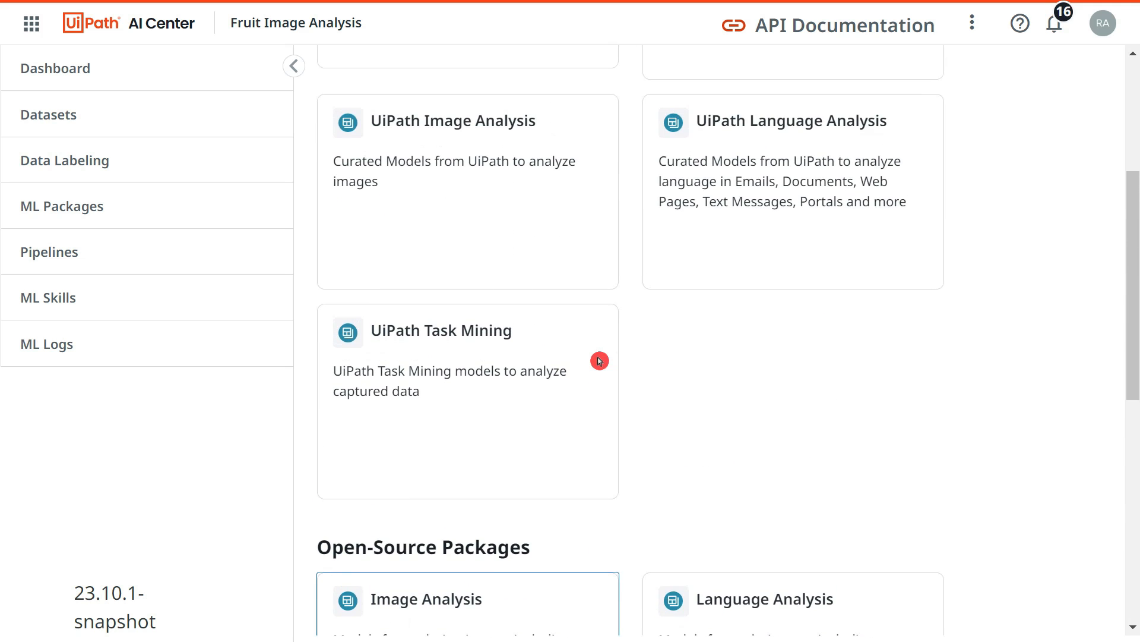
scroll(524, 234, "up", 2)
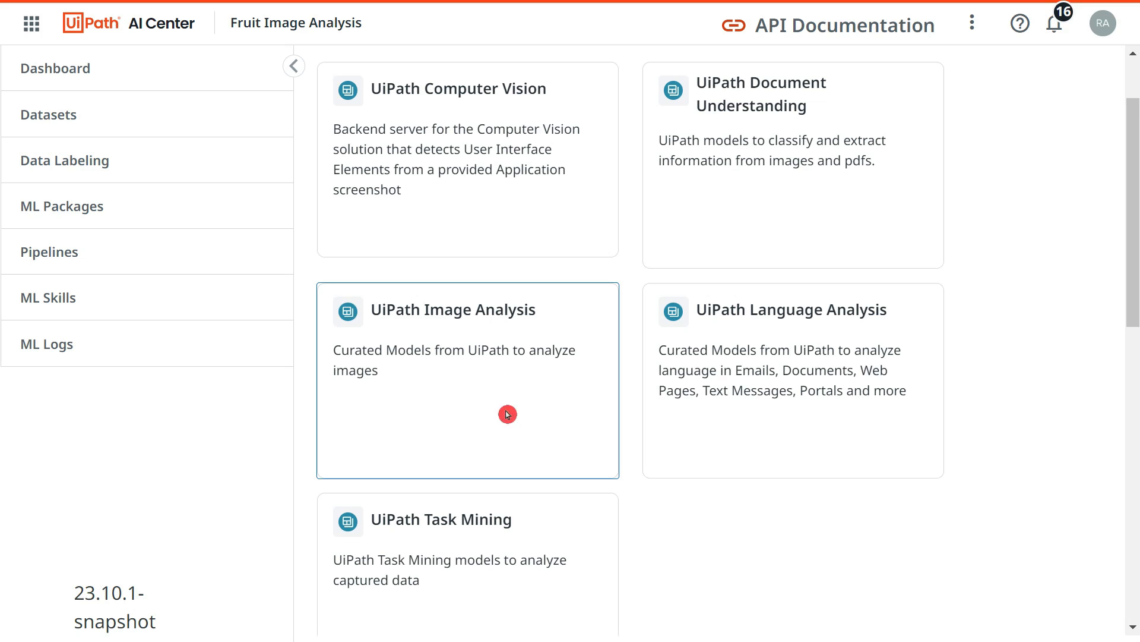
left_click(562, 338)
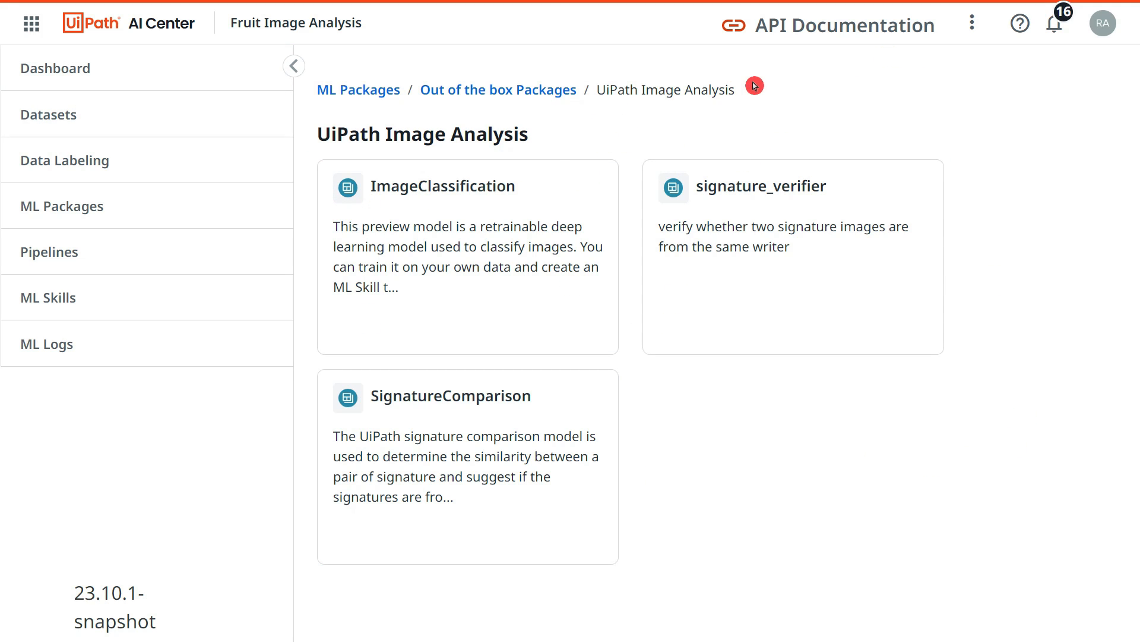
- Look through the open-source categories of the out of the box packages, and reopen the UiPath Image Analysis collection
left_click(499, 89)
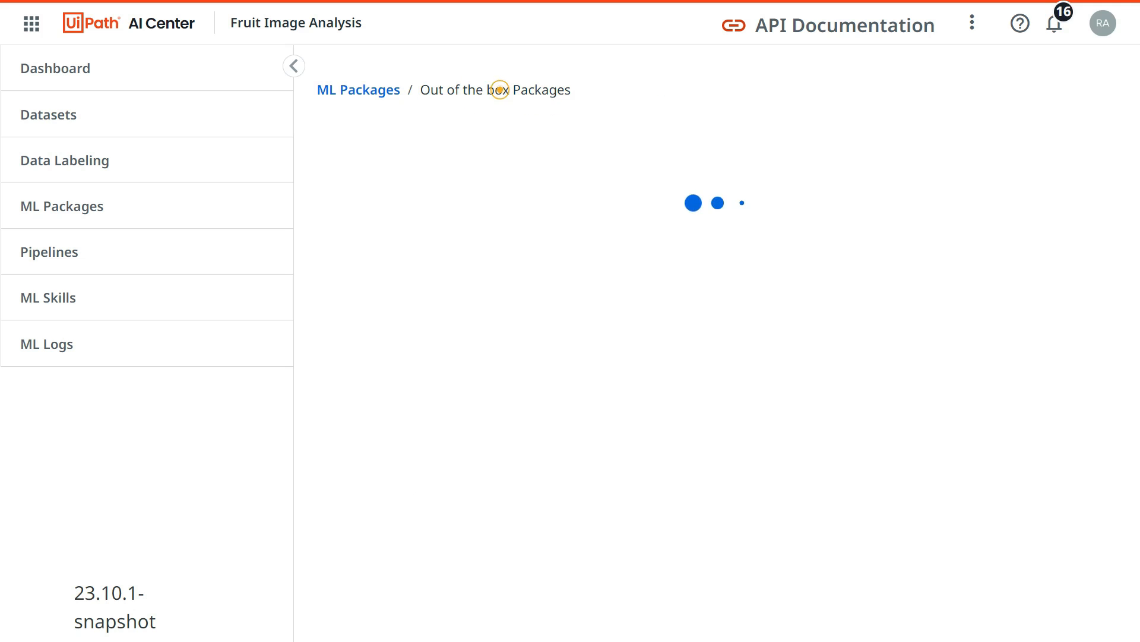
scroll(522, 416, "down", 7)
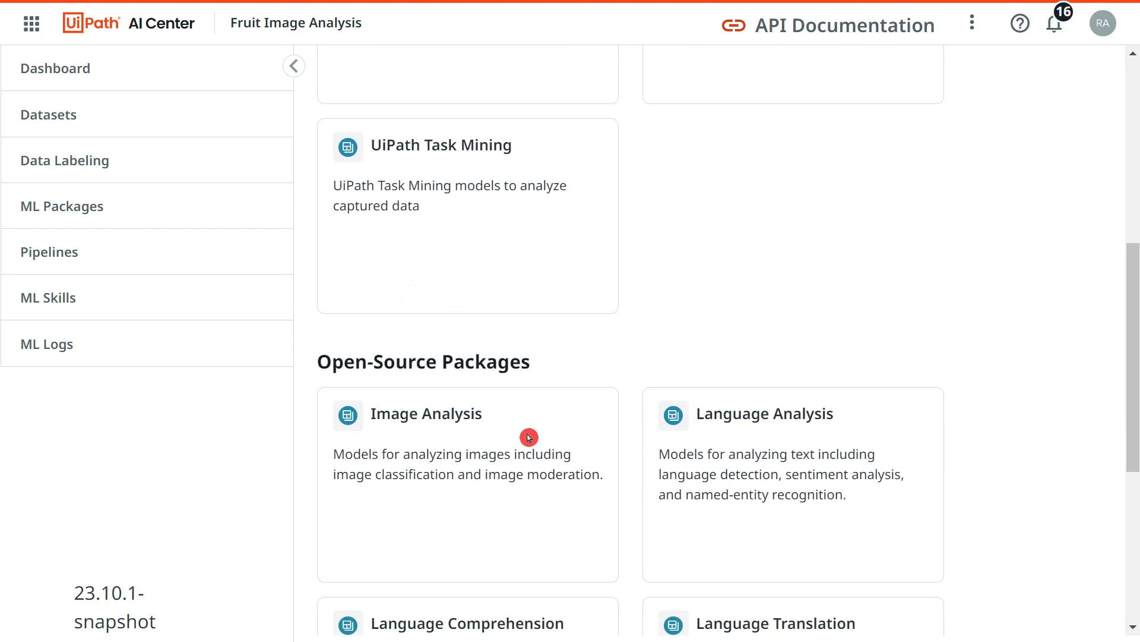
scroll(529, 437, "down", 5)
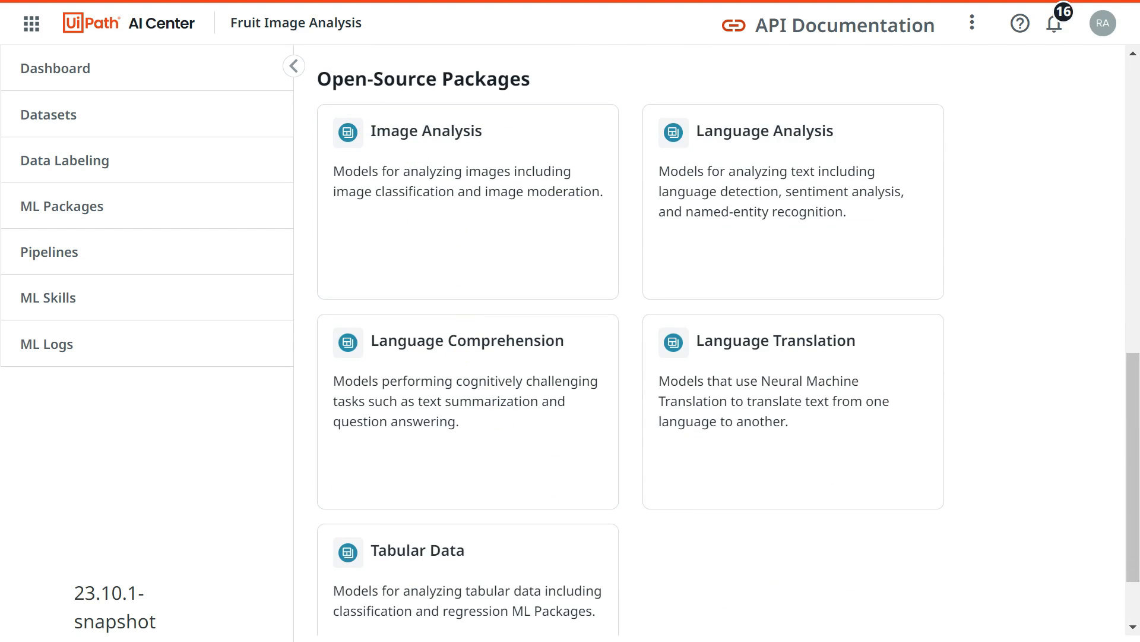
scroll(475, 226, "up", 10)
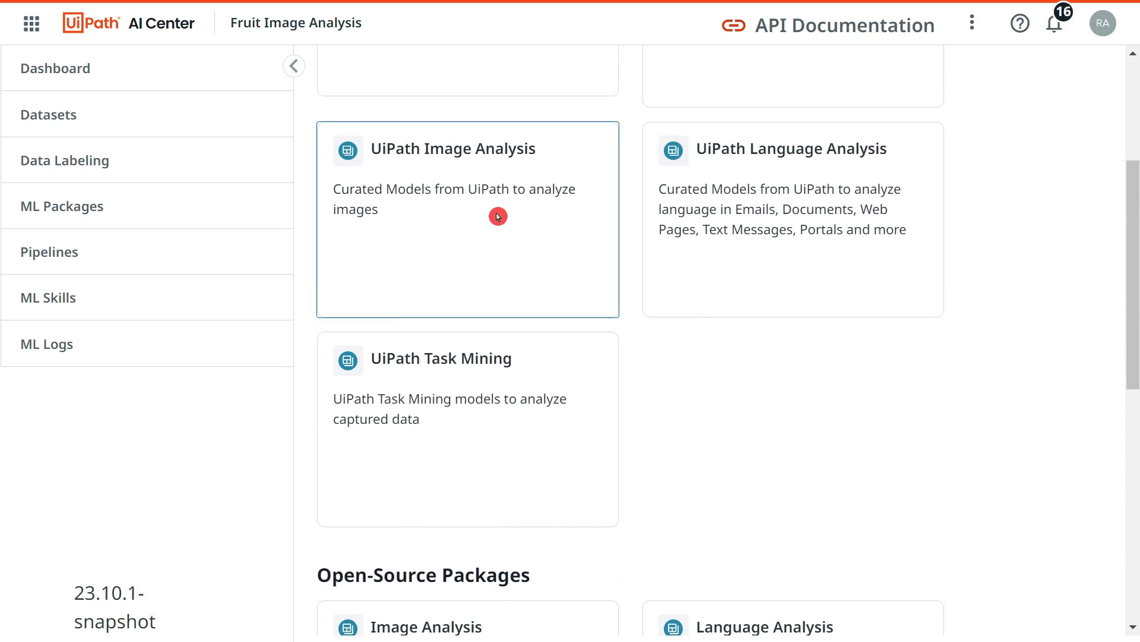
left_click(446, 242)
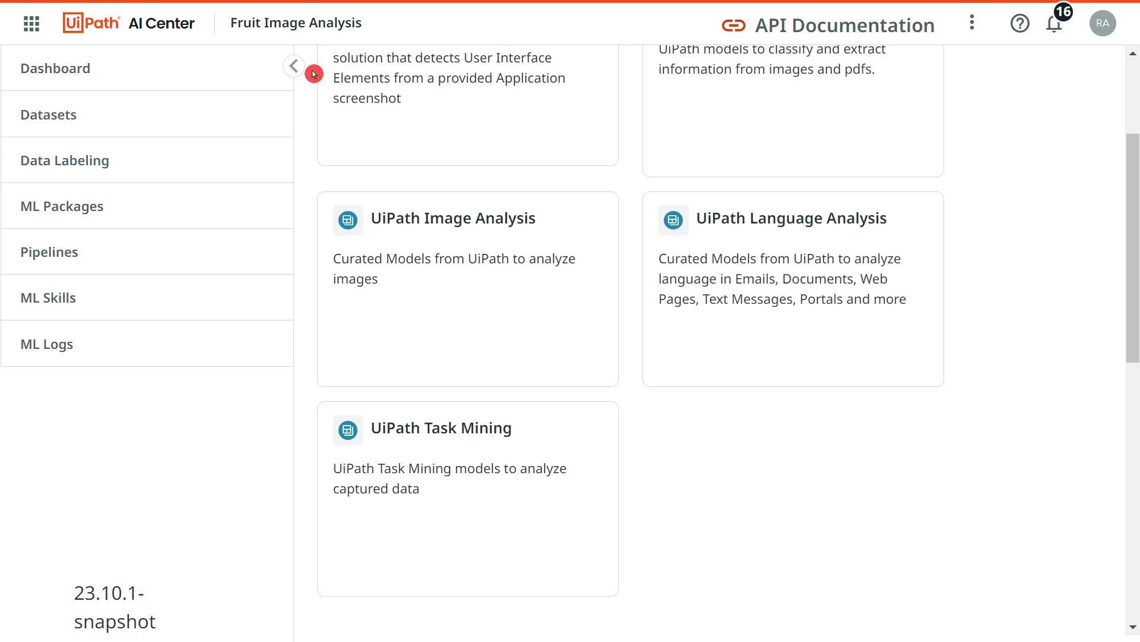
left_click(536, 252)
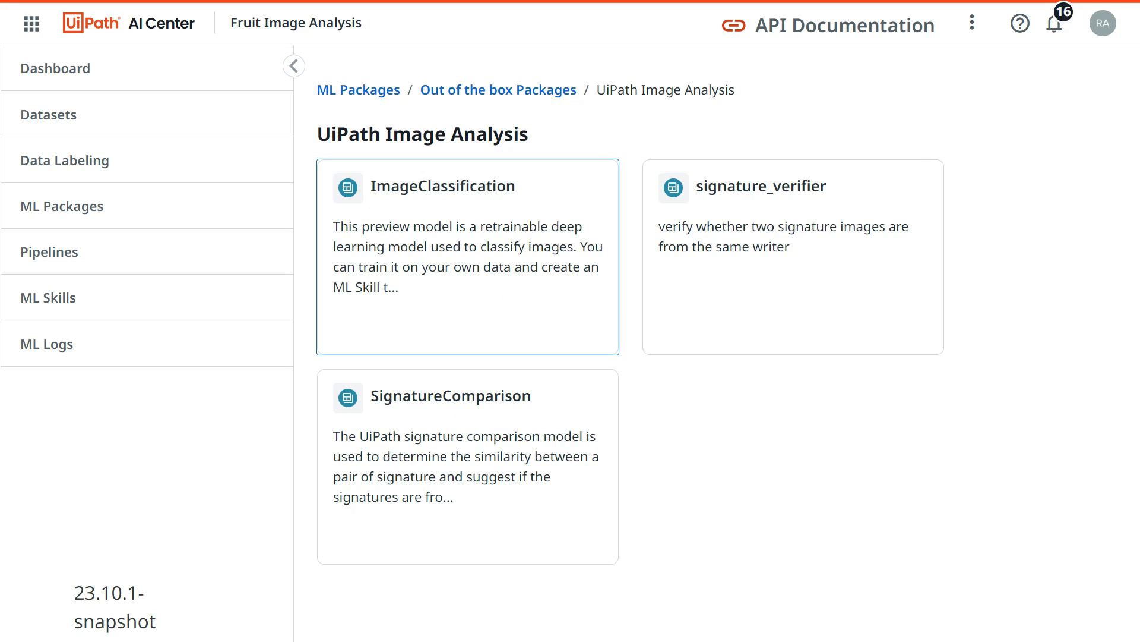
- Open the ImageClassification package and read its description about retraining on own data and creating an ML Skill
left_click(517, 209)
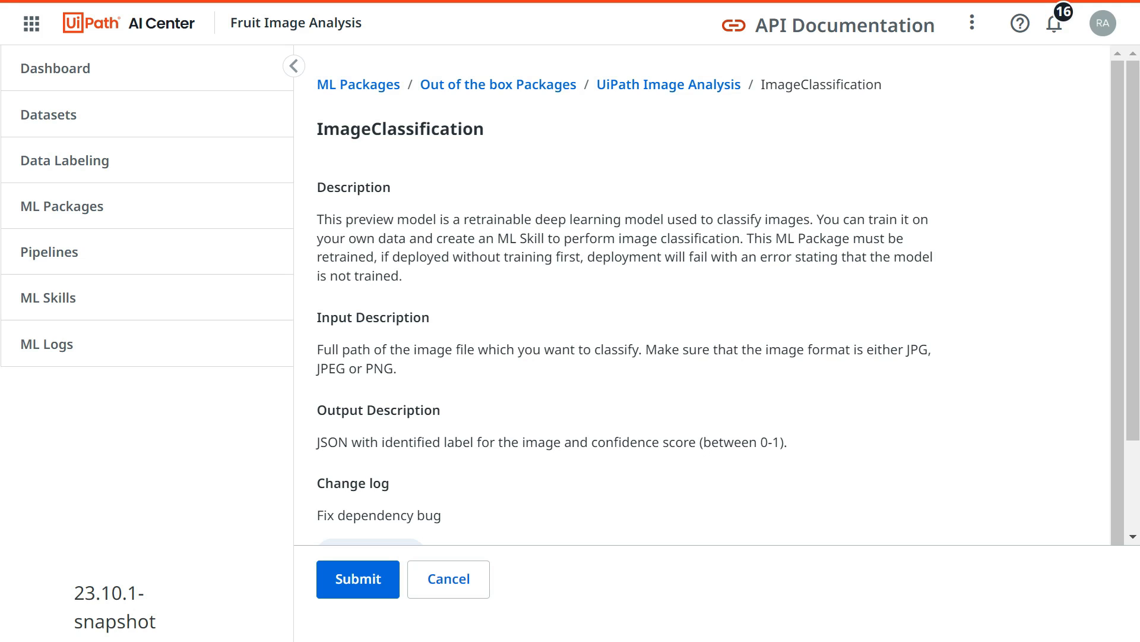
left_click_drag(453, 219, 531, 219)
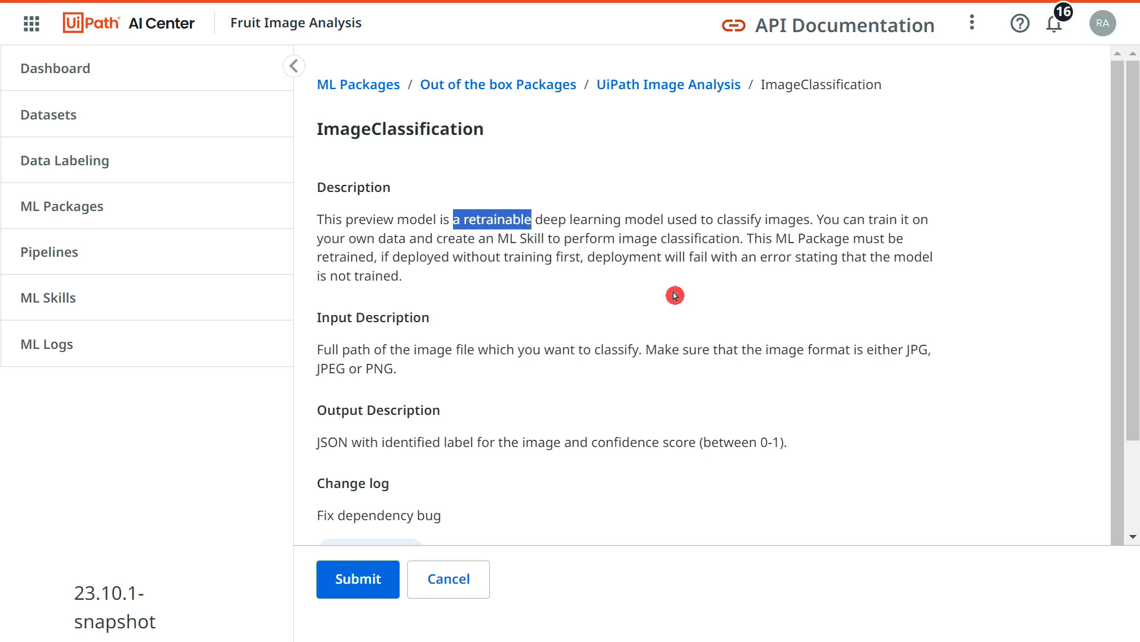
left_click_drag(559, 219, 809, 220)
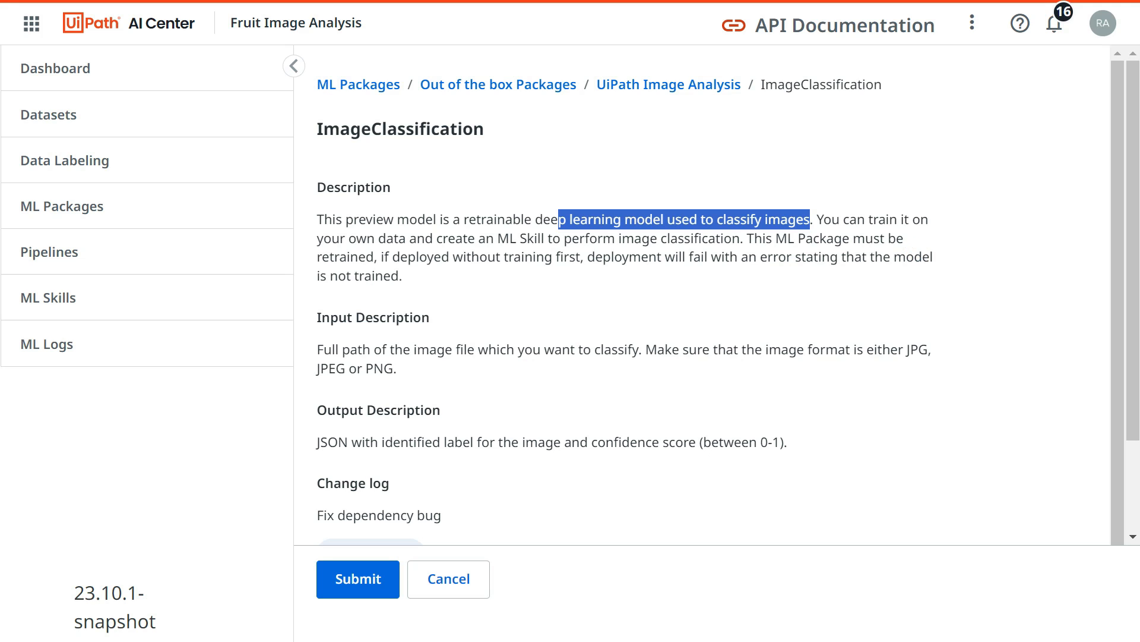
left_click_drag(832, 219, 941, 219)
left_click_drag(375, 238, 755, 239)
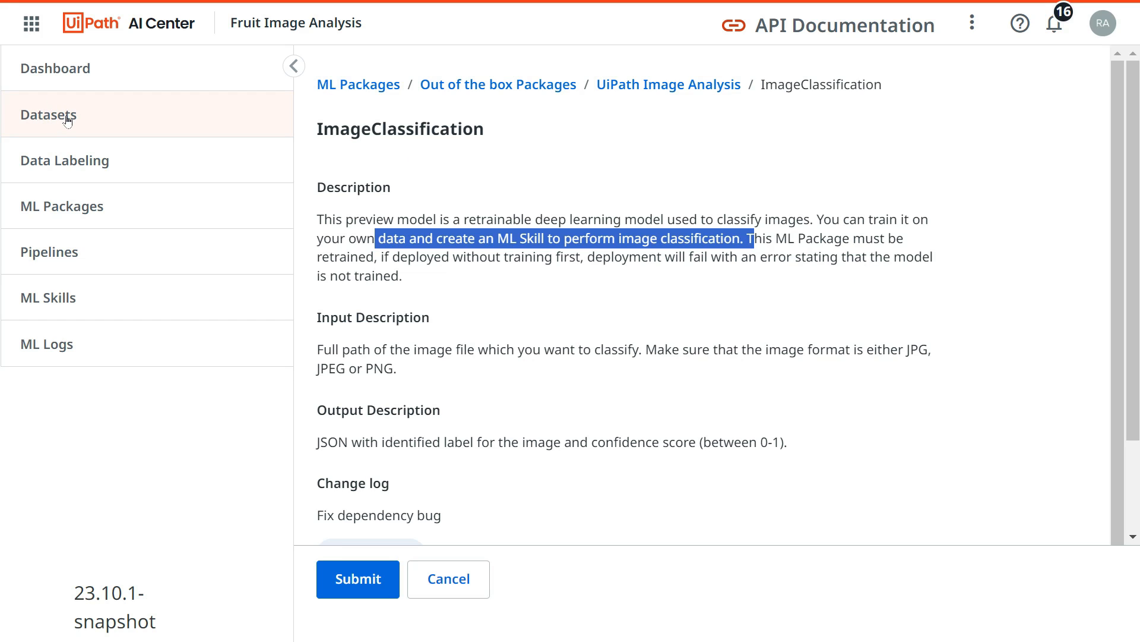
- Choose package version 23.2.0.0 for ImageClassification and submit the choice
scroll(380, 173, "down", 1)
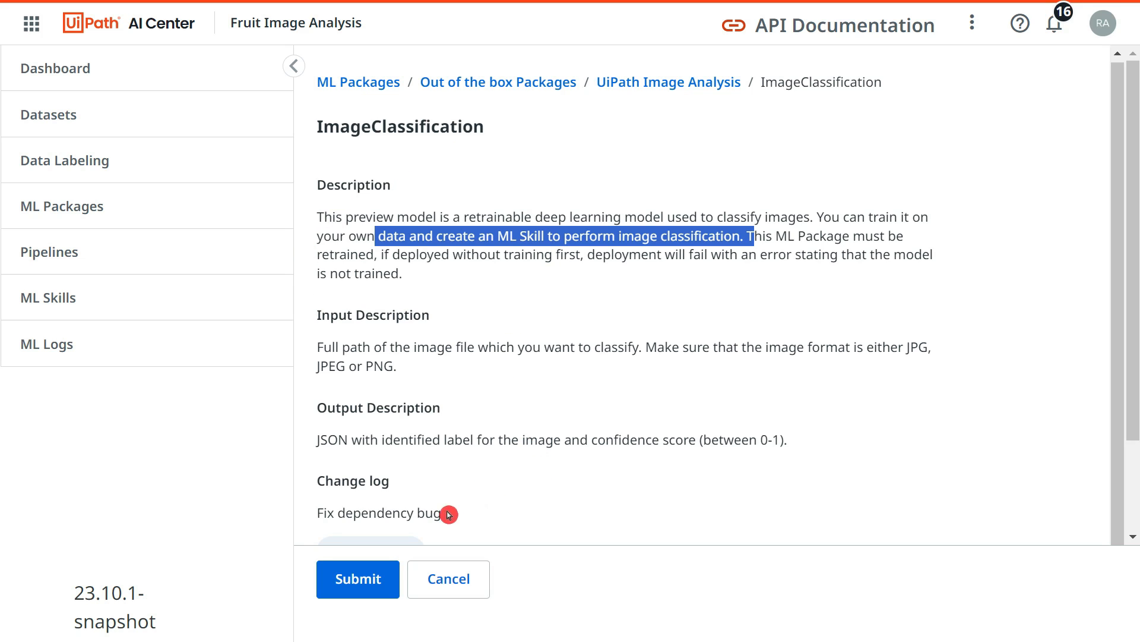
scroll(451, 475, "down", 2)
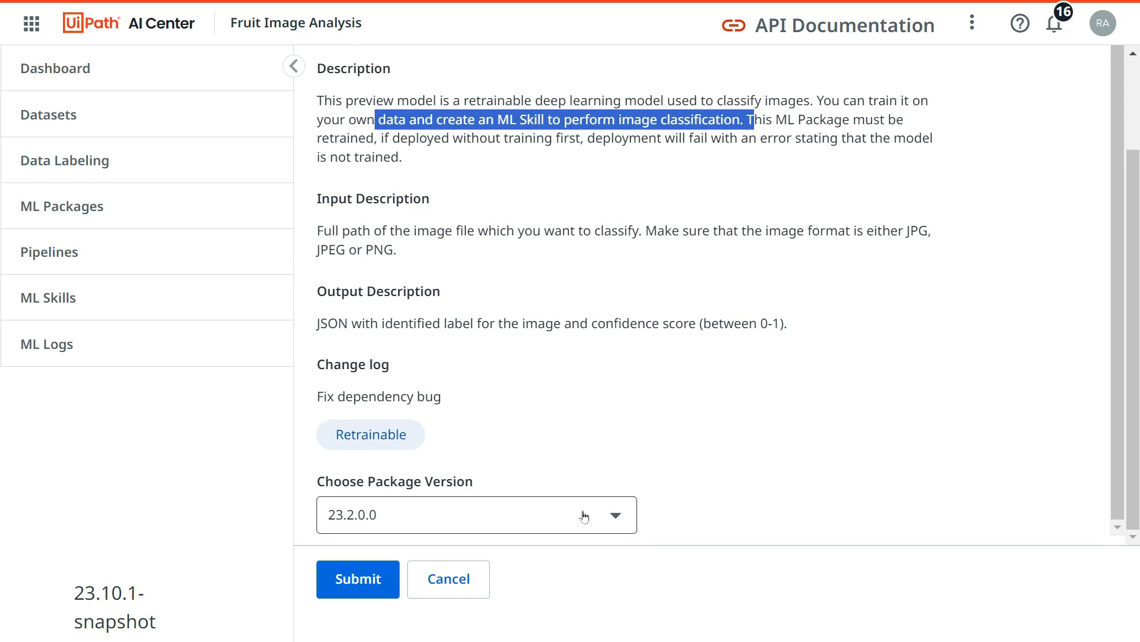
left_click(611, 515)
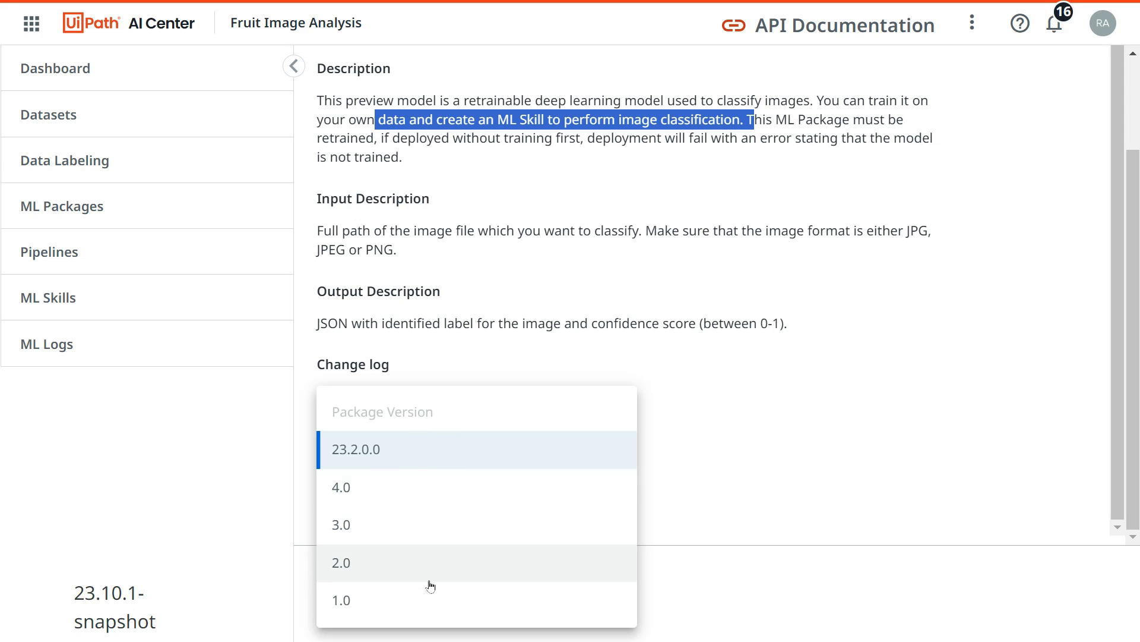
left_click(396, 456)
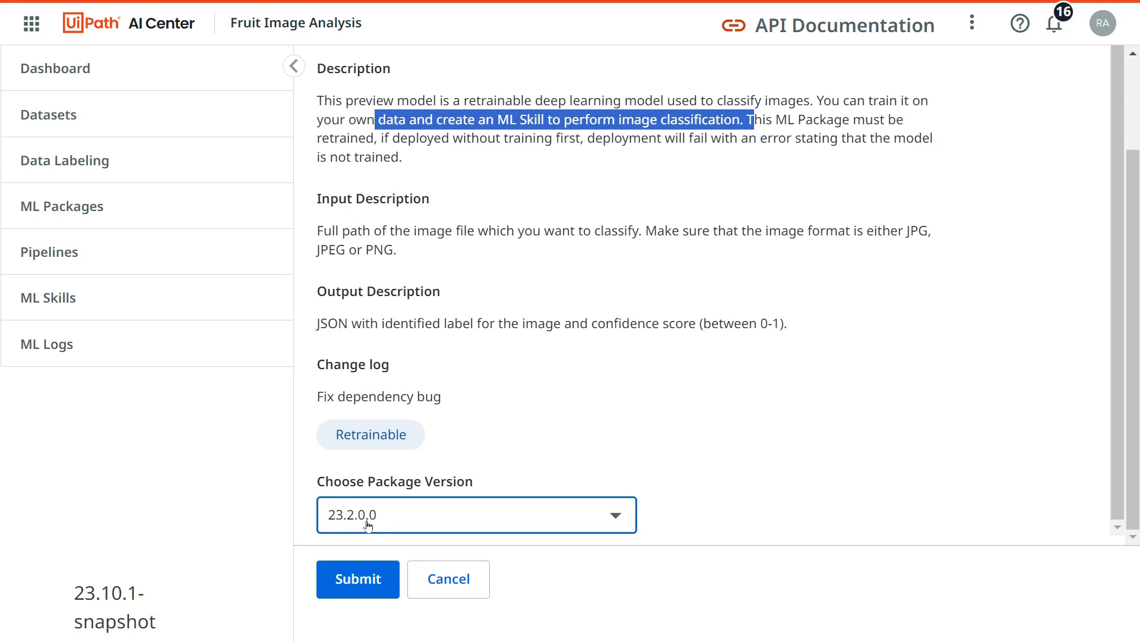
left_click(356, 582)
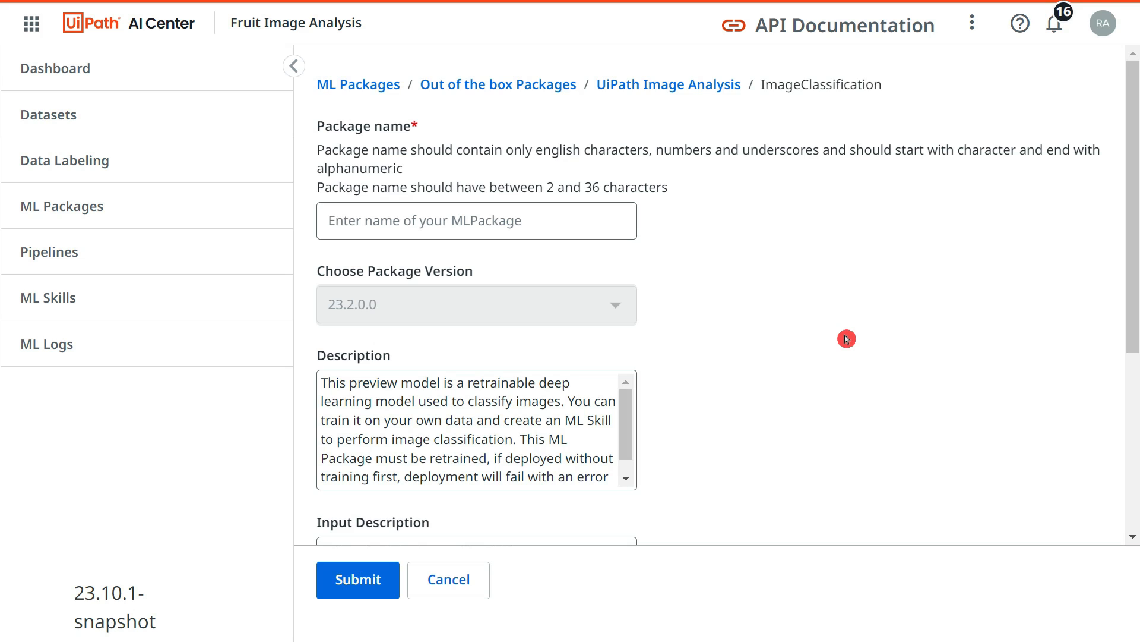
- Name the new ML package MLPkgFruitImage
scroll(644, 333, "down", 3)
scroll(624, 297, "up", 3)
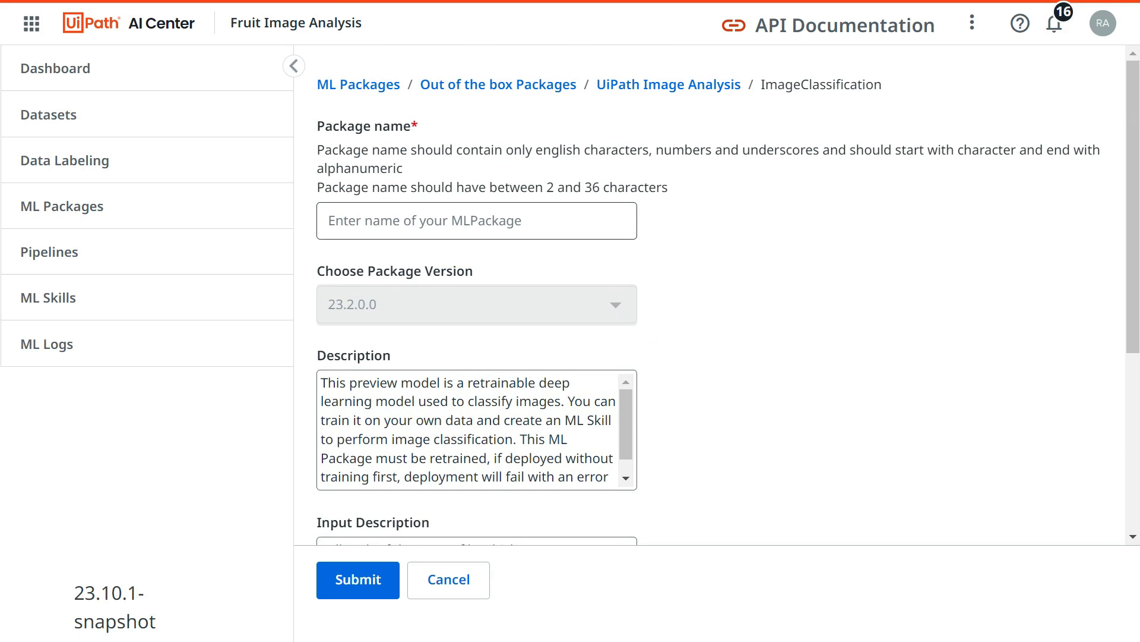
left_click(364, 219)
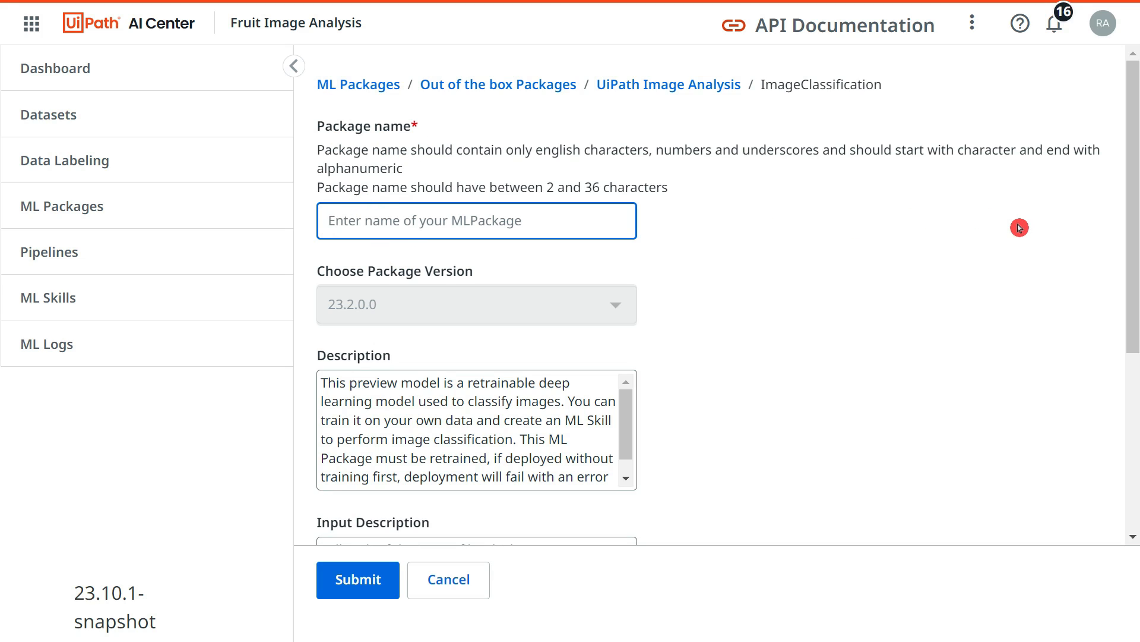
type("f")
key("BackSpace")
type("MLPkg")
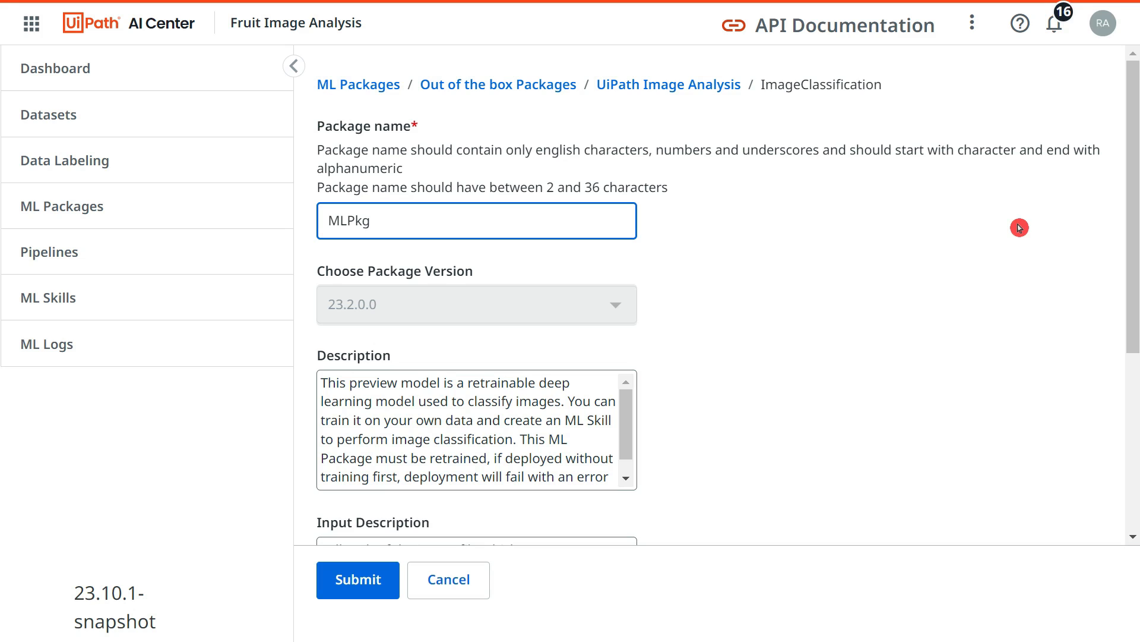
left_click(1019, 227)
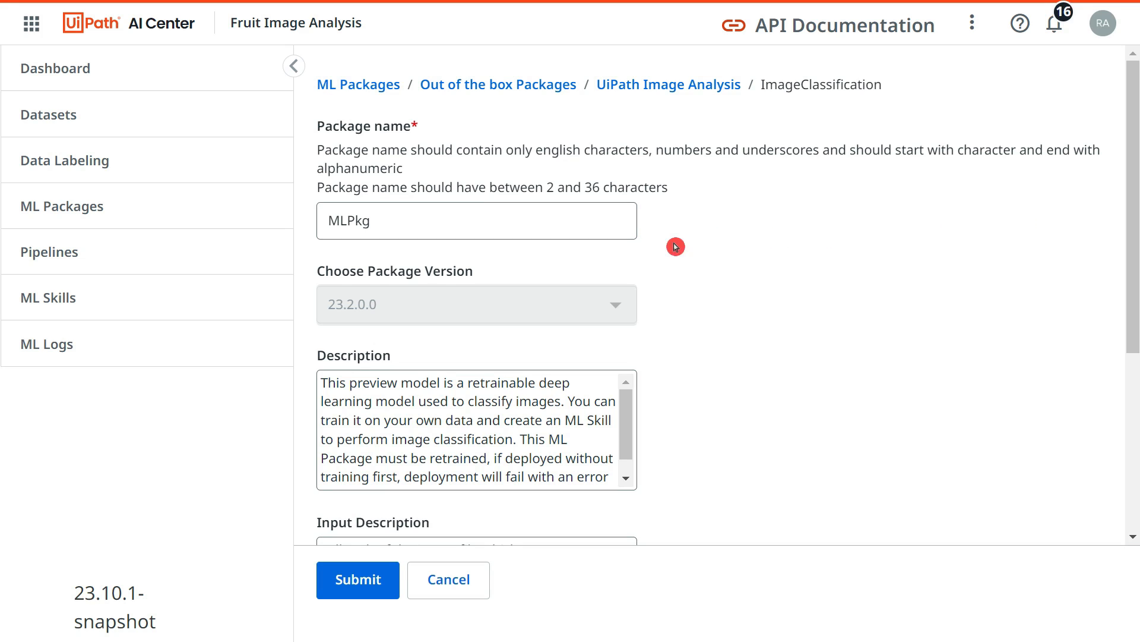
left_click(418, 221)
type("Fr")
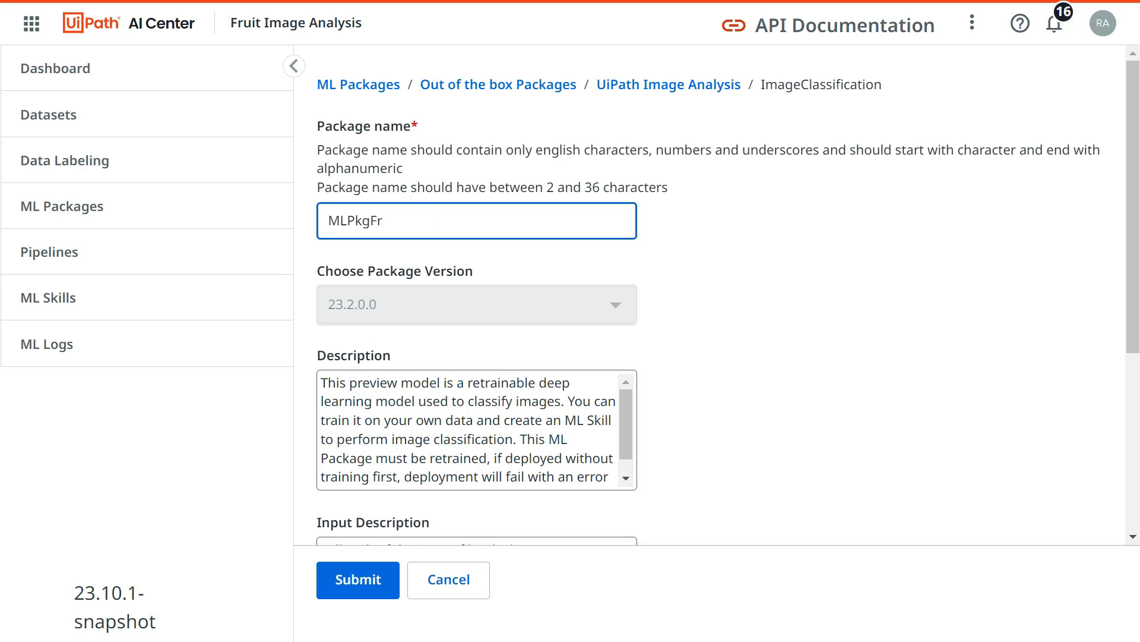
type("uitImage")
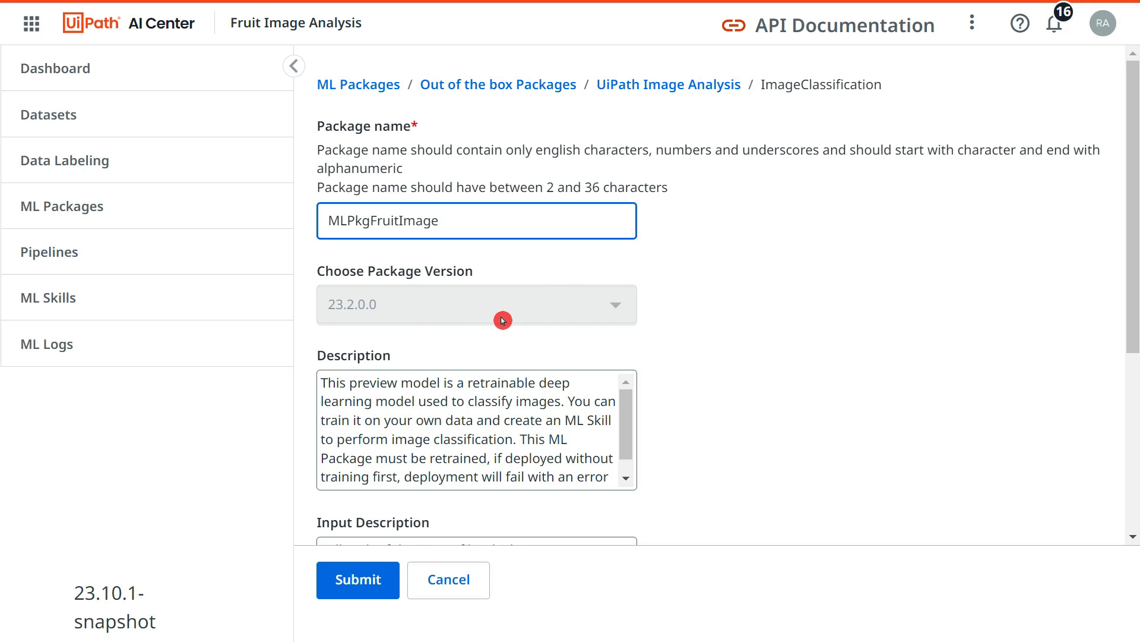
- Switch to the UiPath Image Classification documentation in Chrome and copy the sample JSON response under Output Description
scroll(503, 320, "down", 5)
scroll(510, 323, "up", 2)
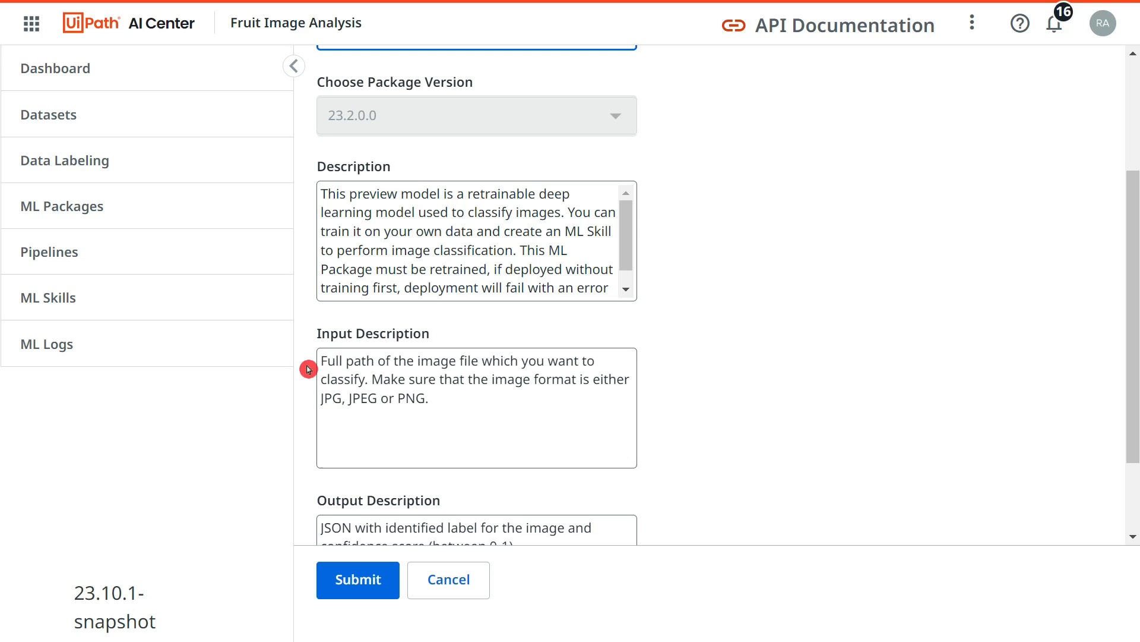
scroll(306, 372, "down", 1)
scroll(449, 400, "down", 2)
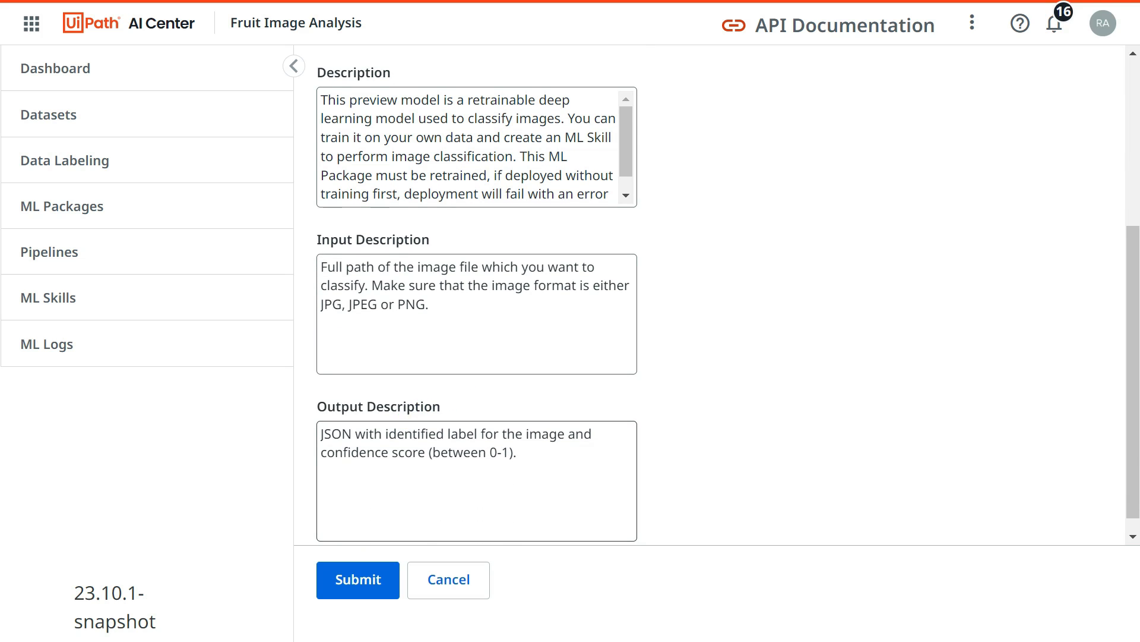
key("alt+Tab")
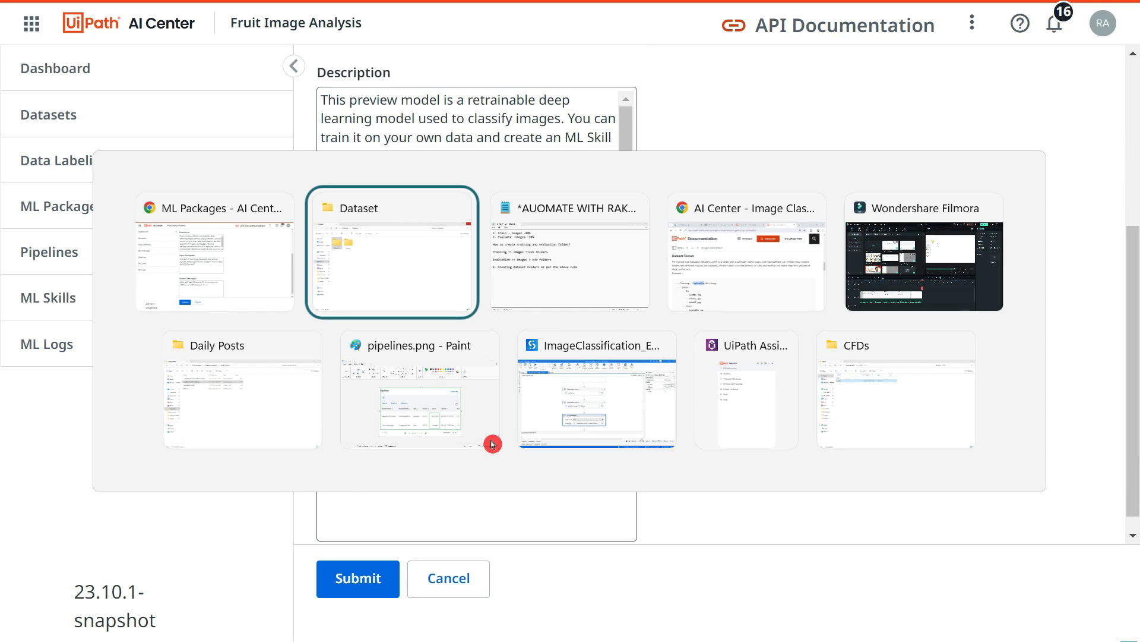
key("alt+Tab")
key("alt+Tab")
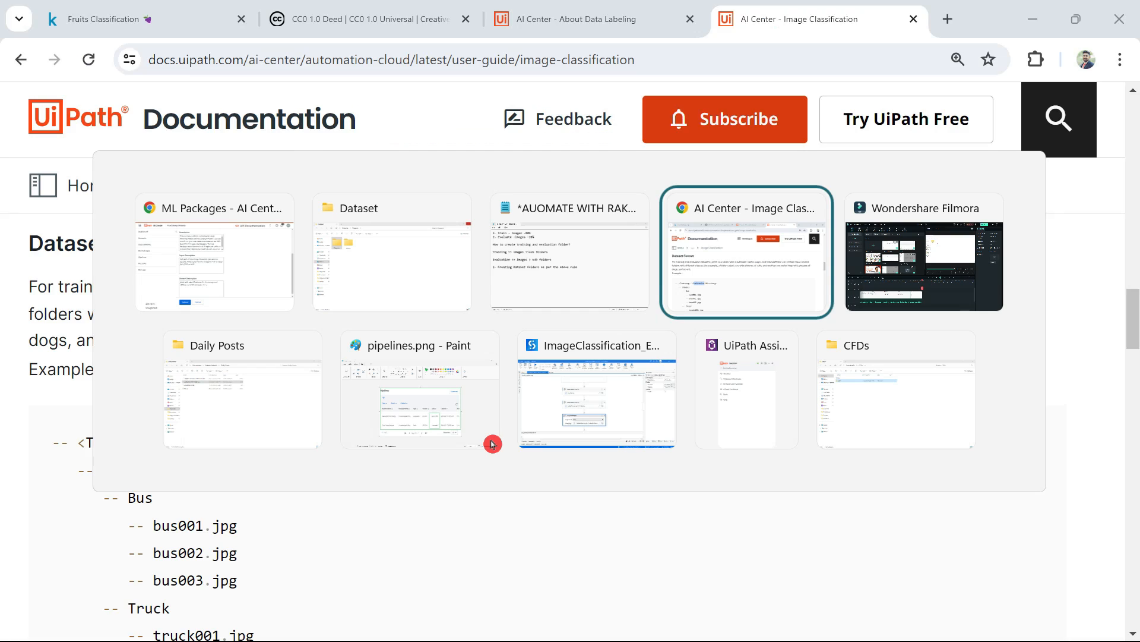
scroll(329, 291, "up", 15)
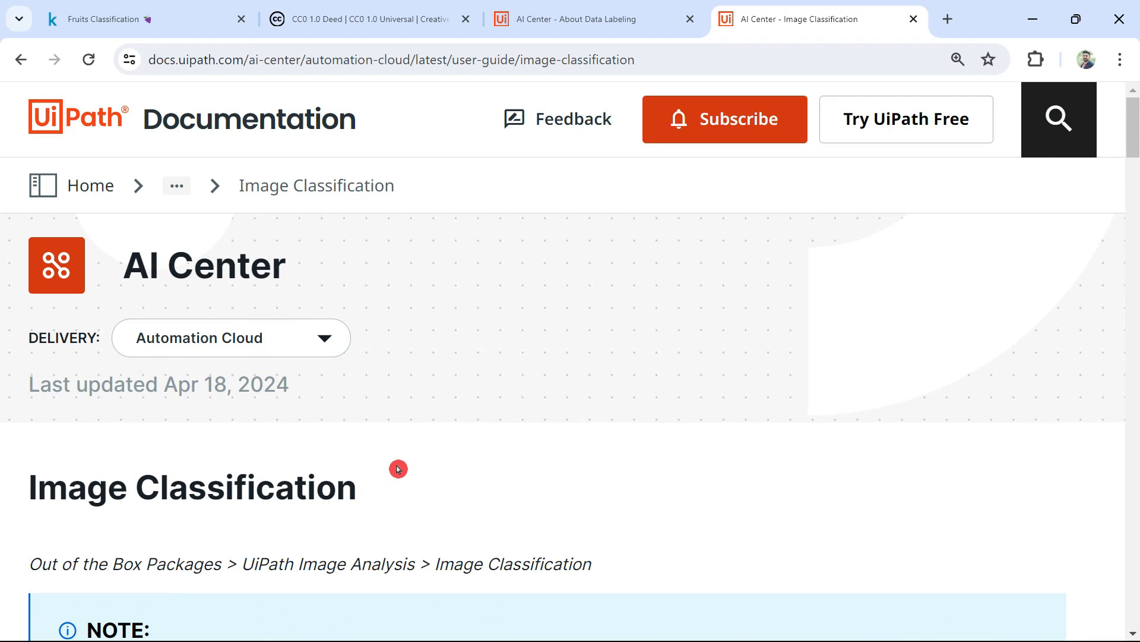
scroll(436, 470, "down", 15)
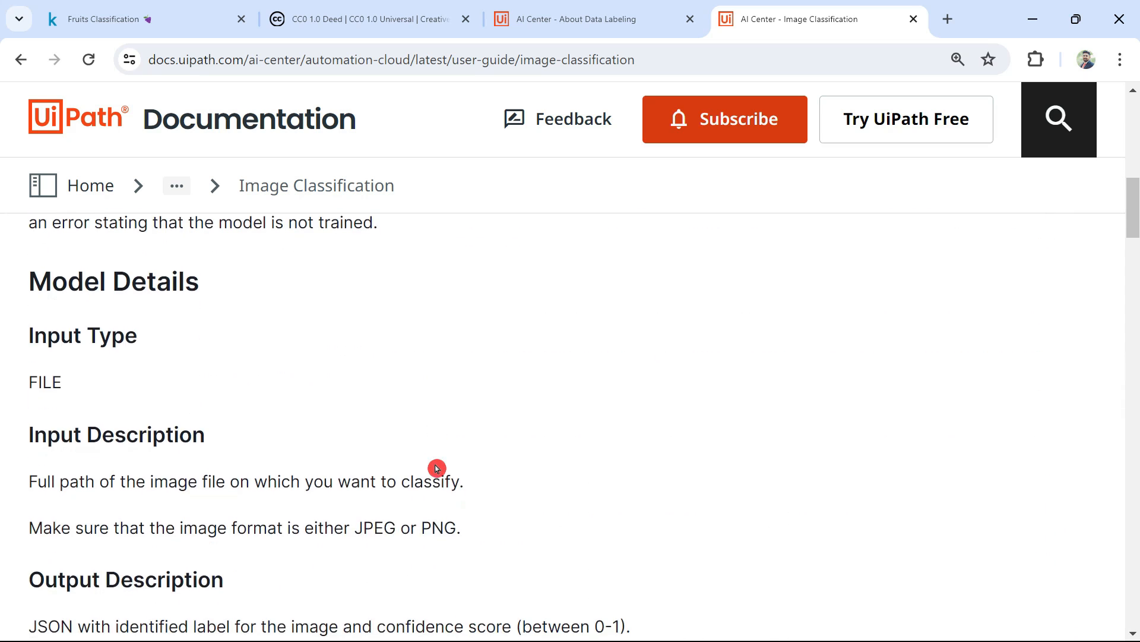
scroll(437, 453, "up", 3)
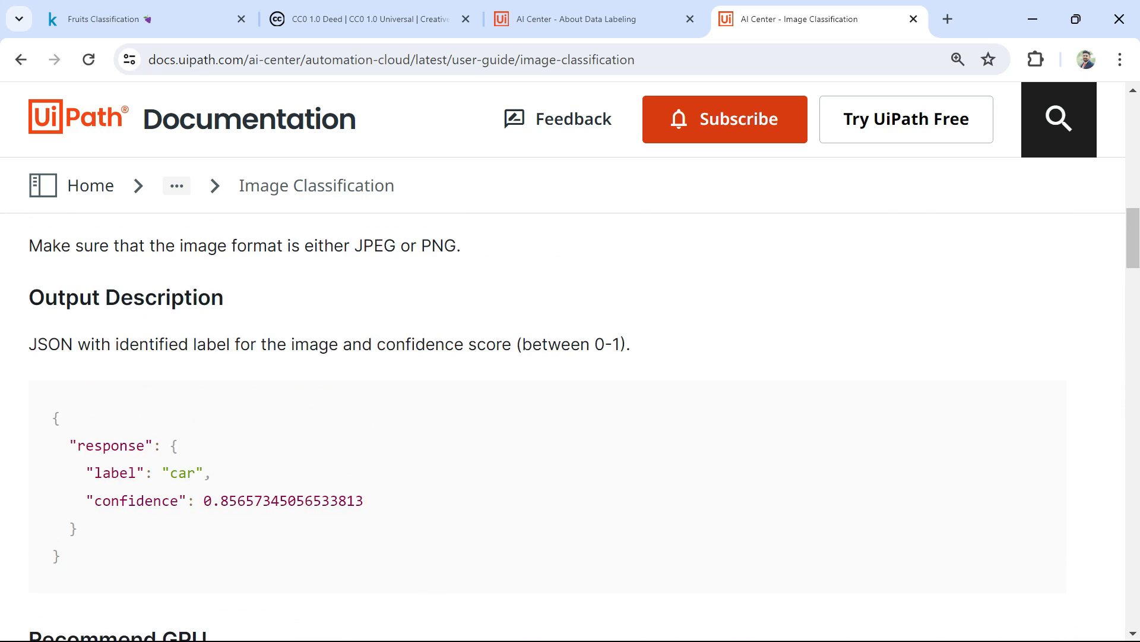
left_click(261, 302)
left_click(200, 360)
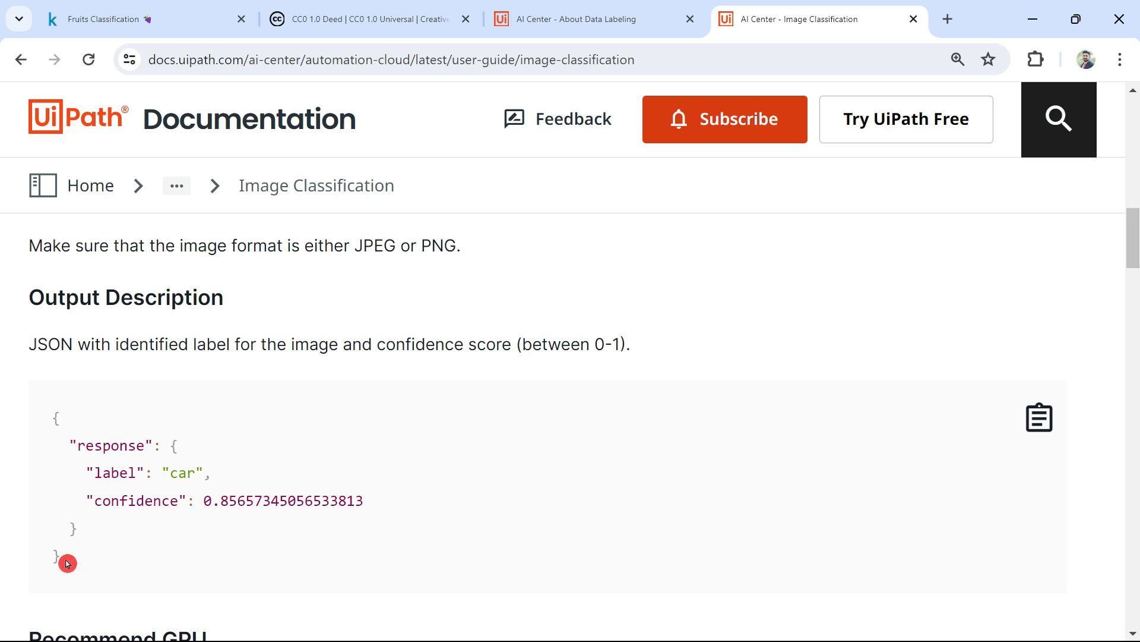
left_click_drag(93, 568, 20, 427)
key("ctrl+c")
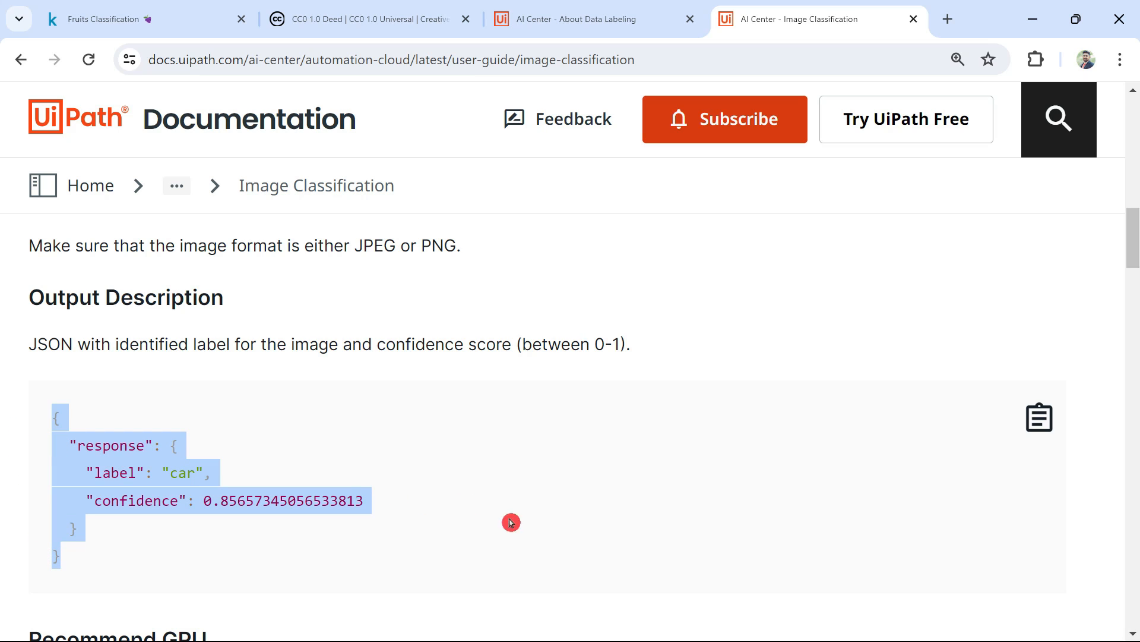
- Return to the ML package form in AI Center and replace the output description with the copied sample JSON response
key("alt+Tab")
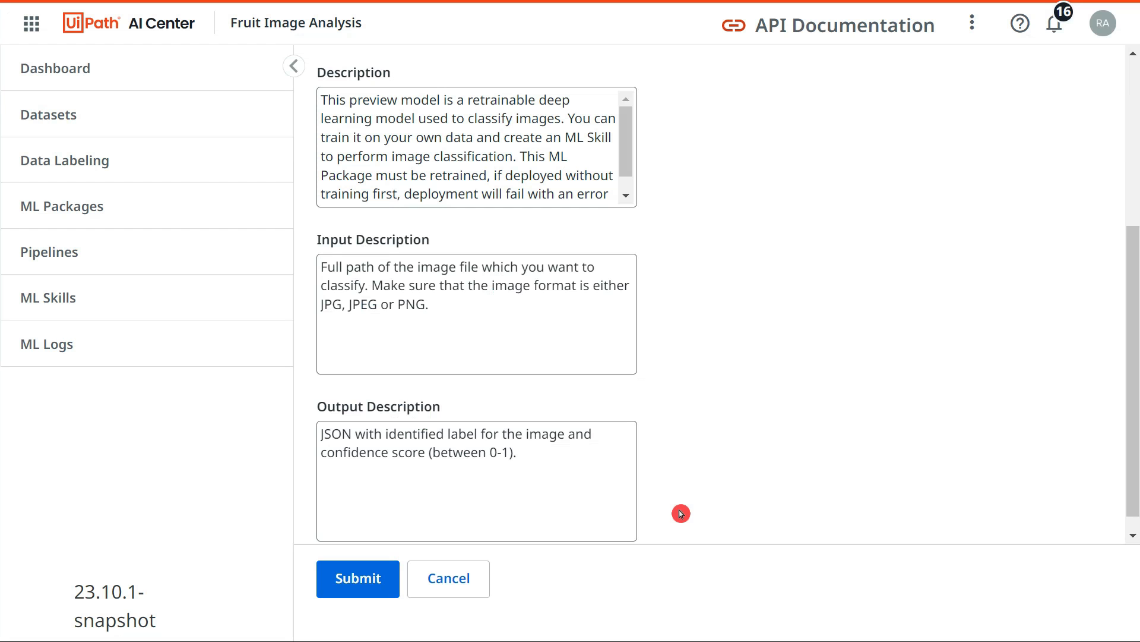
left_click(479, 453)
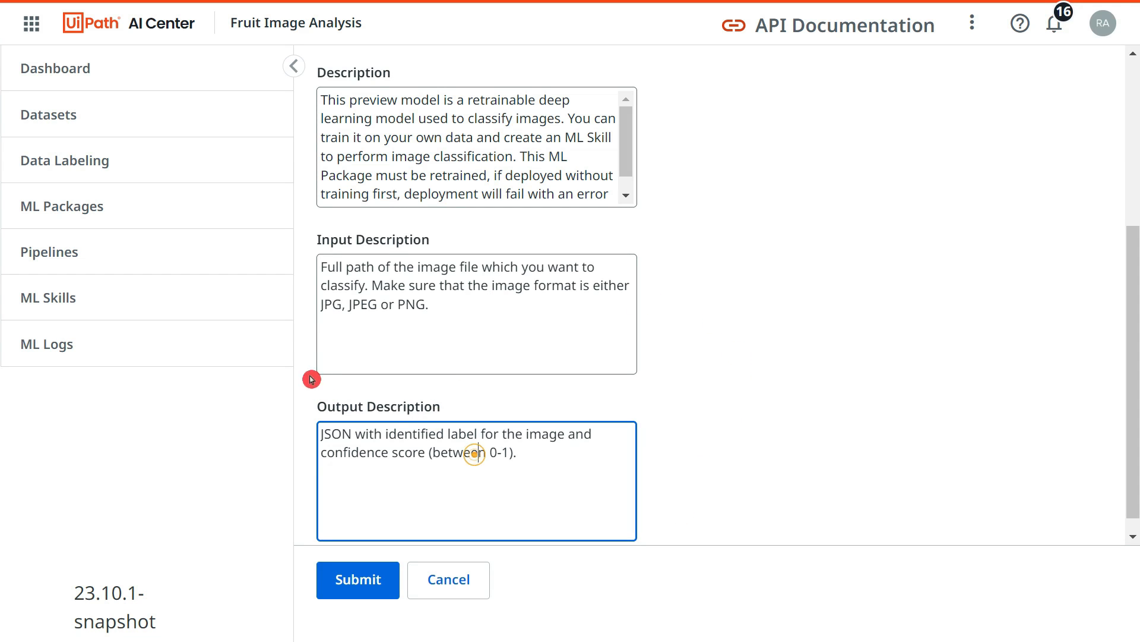
scroll(446, 323, "up", 4)
scroll(479, 370, "down", 5)
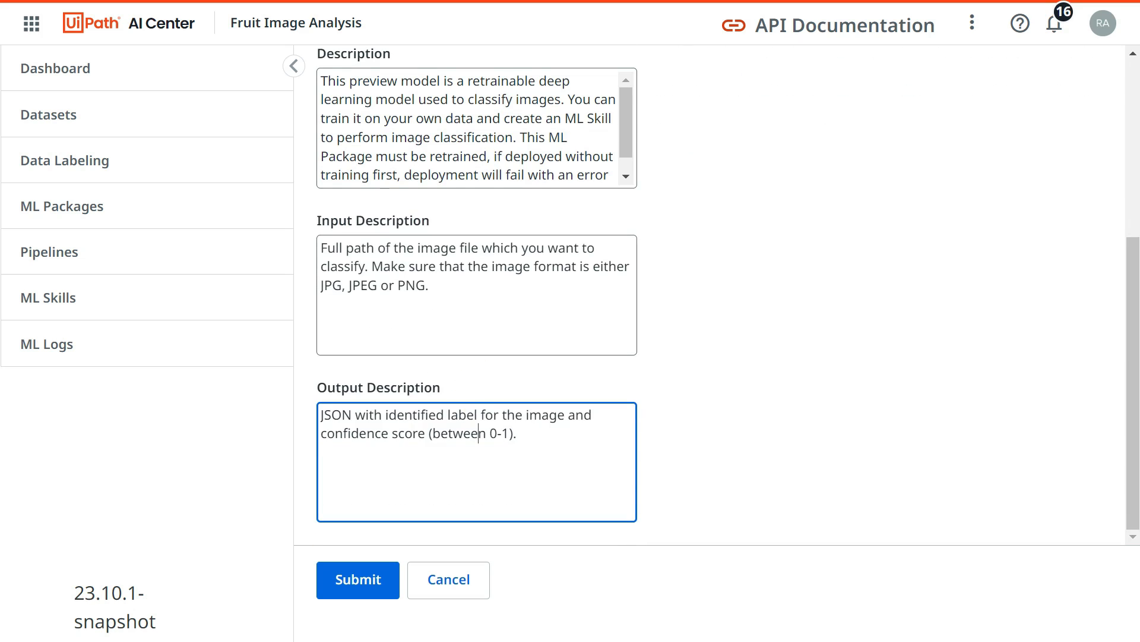
left_click_drag(523, 435, 295, 397)
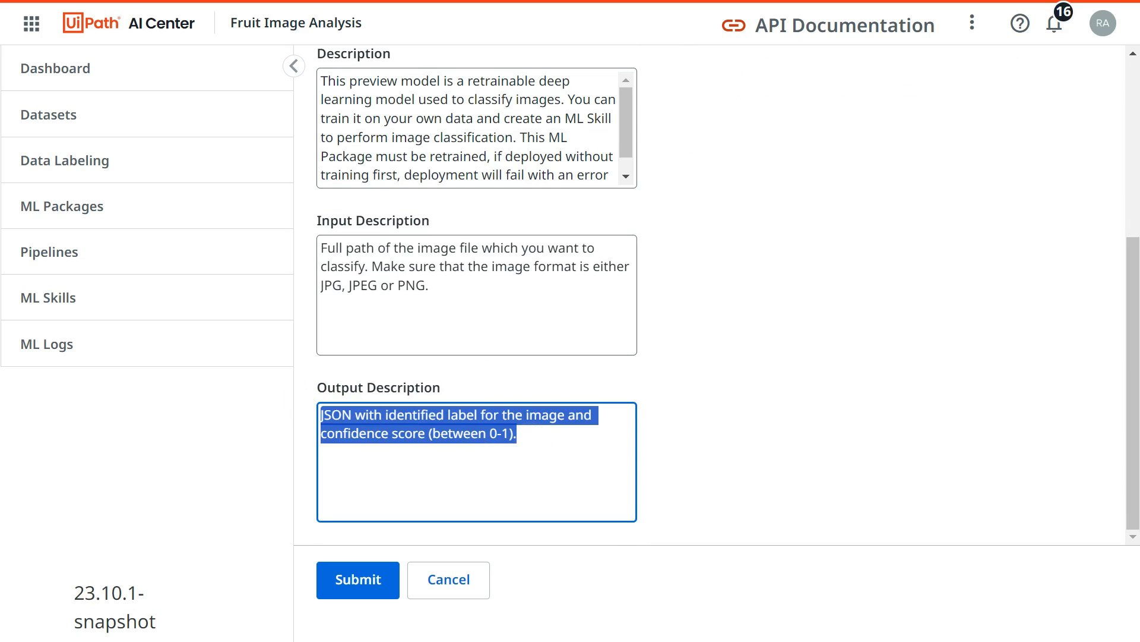
key("ctrl+v")
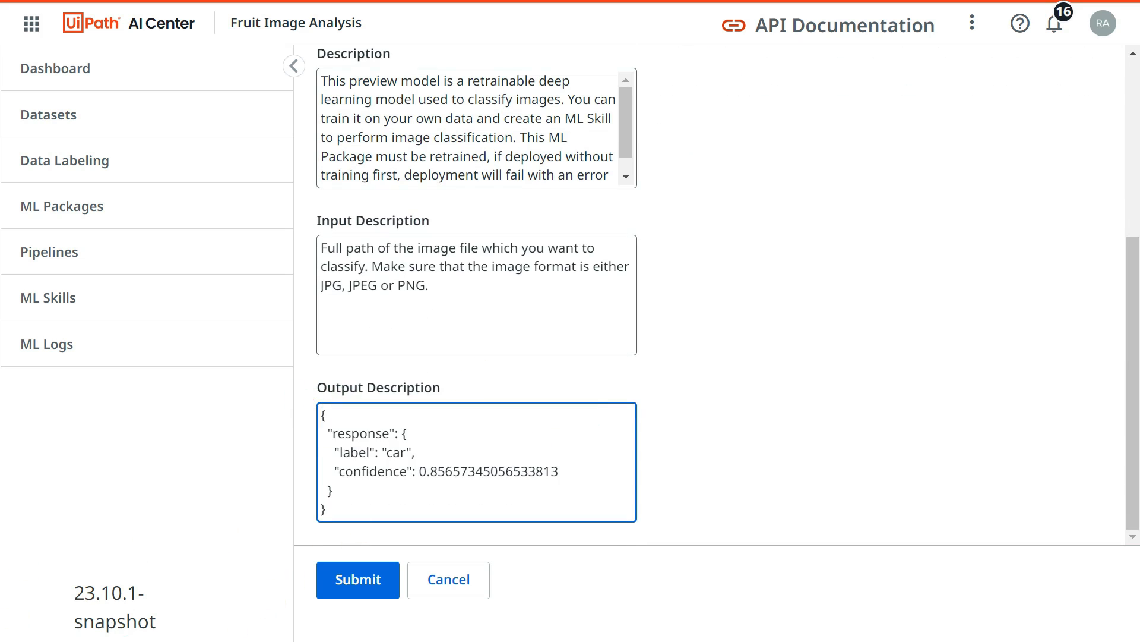
- Replace the sample label "car" in the output description and submit the new ML package
double_click(396, 452)
type("a")
scroll(365, 584, "up", 3)
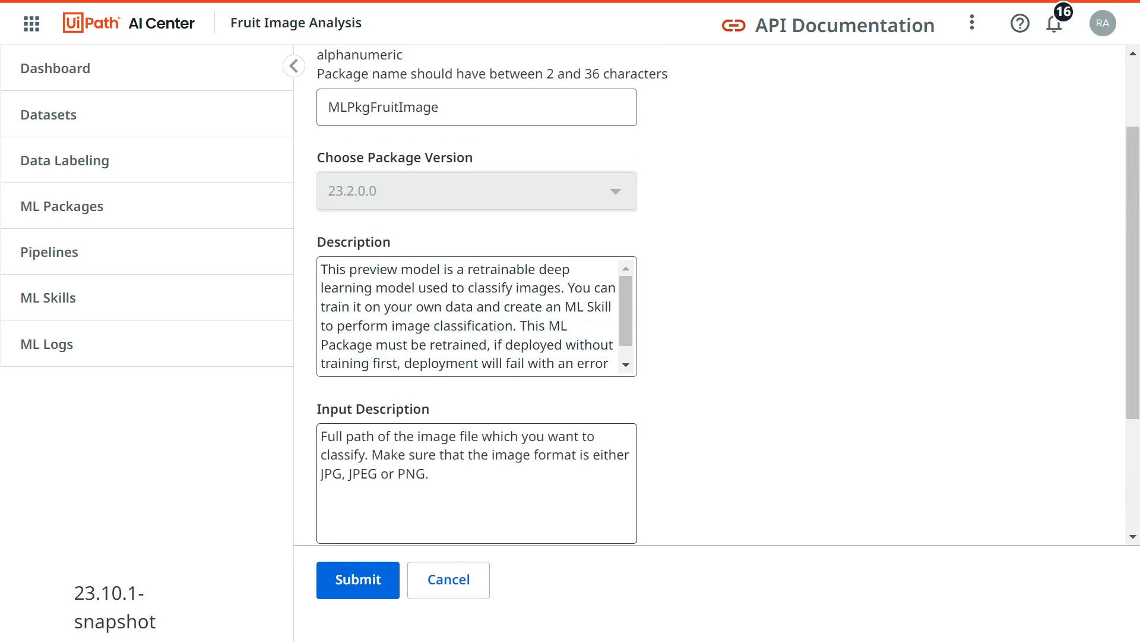
left_click(365, 584)
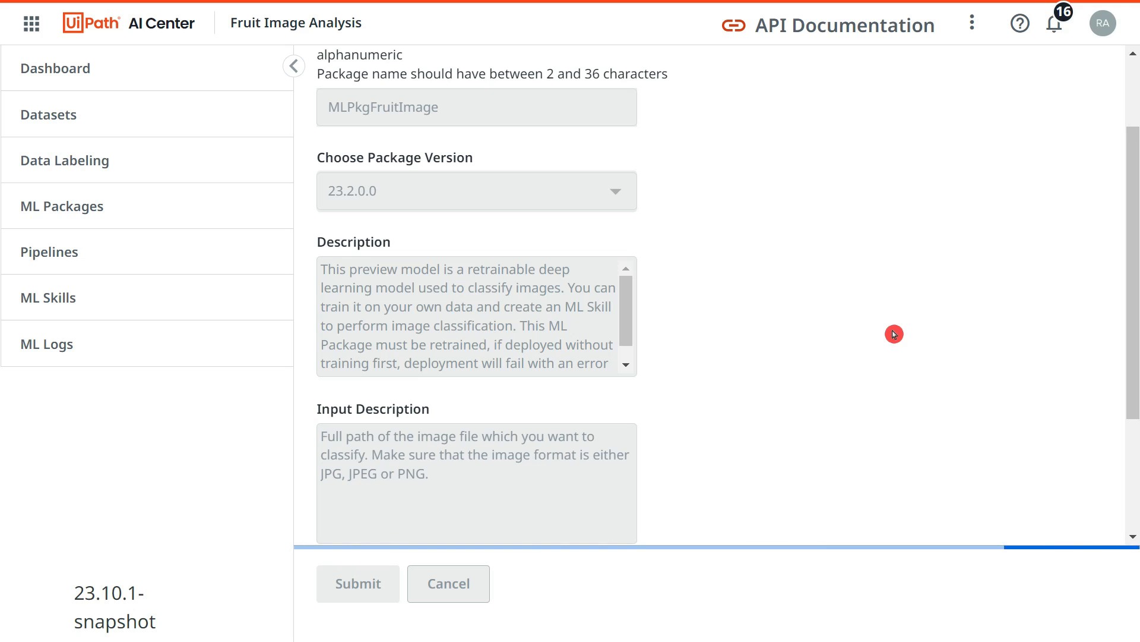
- Review the out-of-the-box ImageClassification package under UiPath Image Analysis and its creation form, leaving the form without submitting
left_click(116, 116)
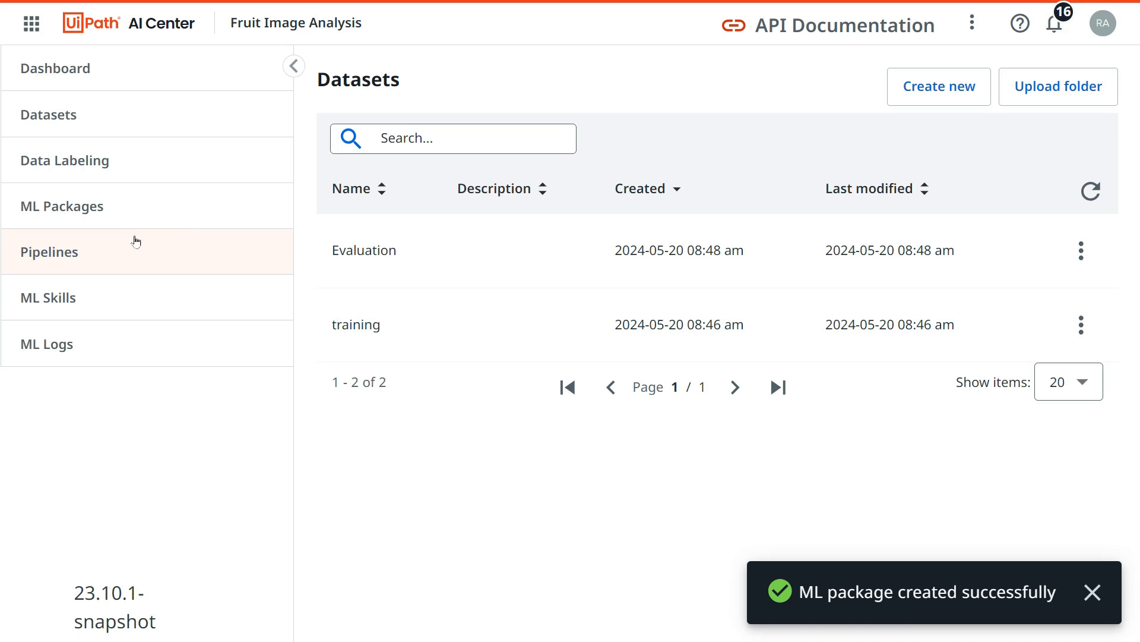
left_click(90, 205)
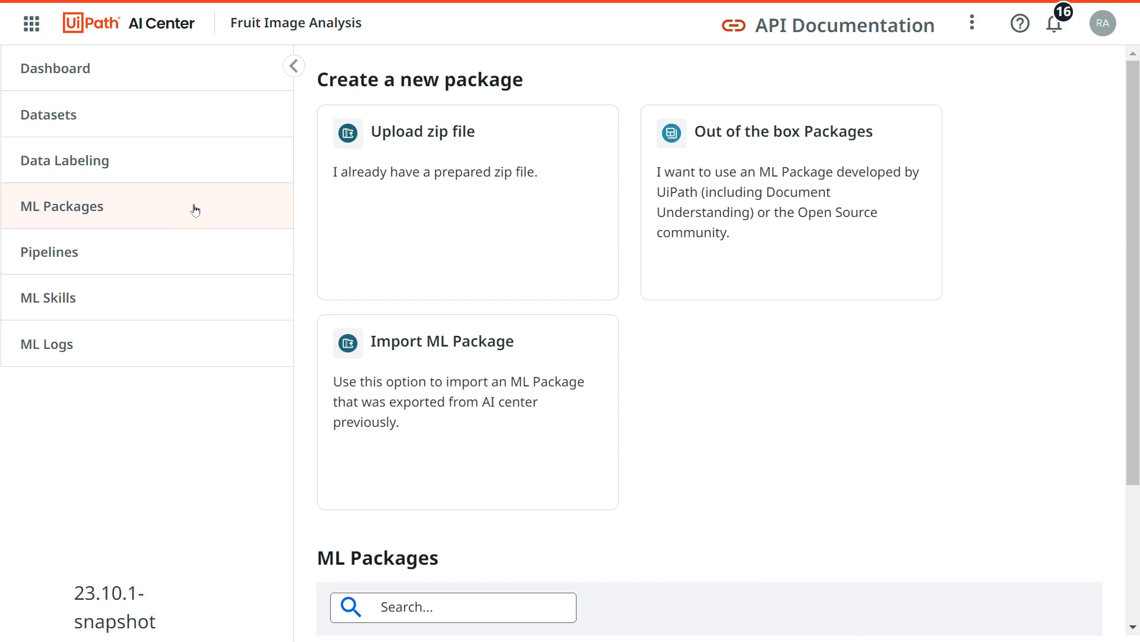
left_click(779, 188)
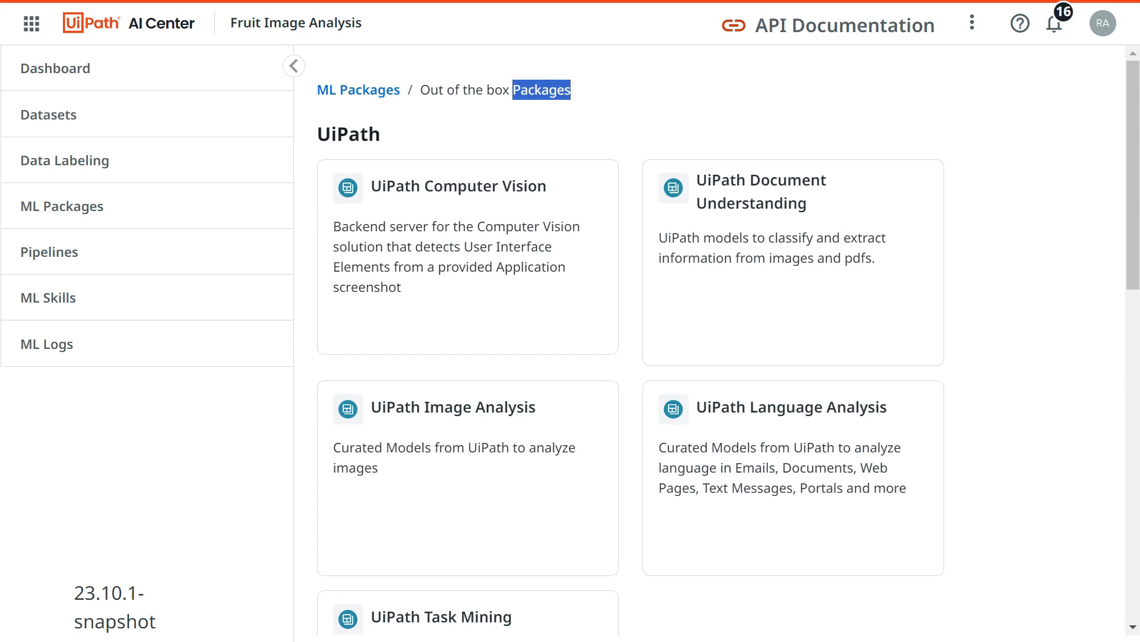
left_click_drag(331, 133, 381, 134)
scroll(434, 234, "down", 3)
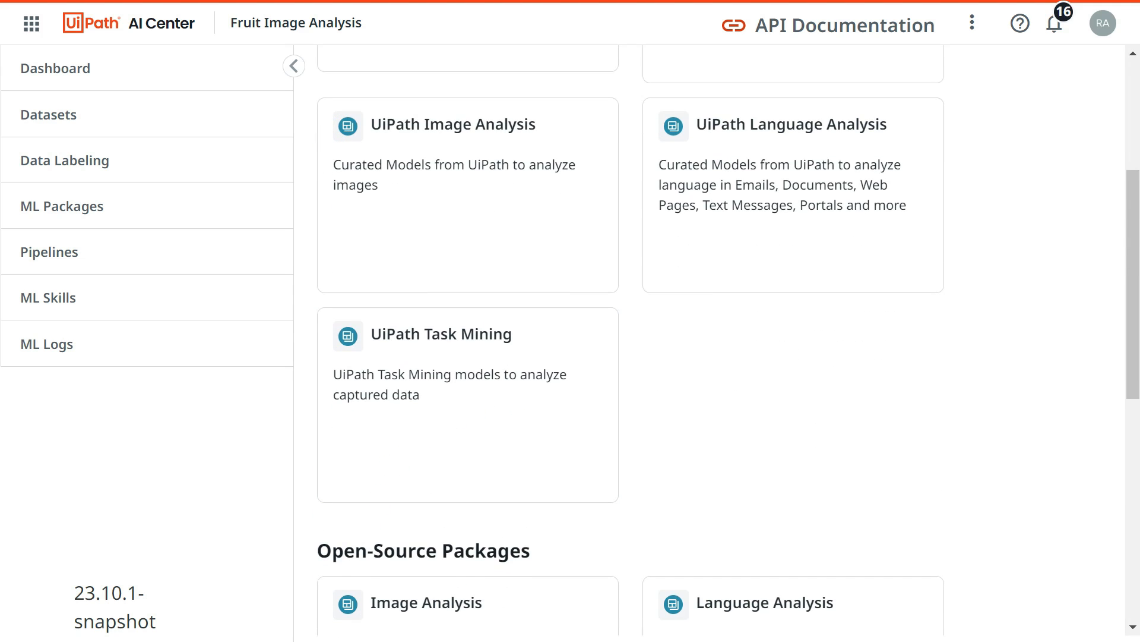
scroll(527, 450, "up", 2)
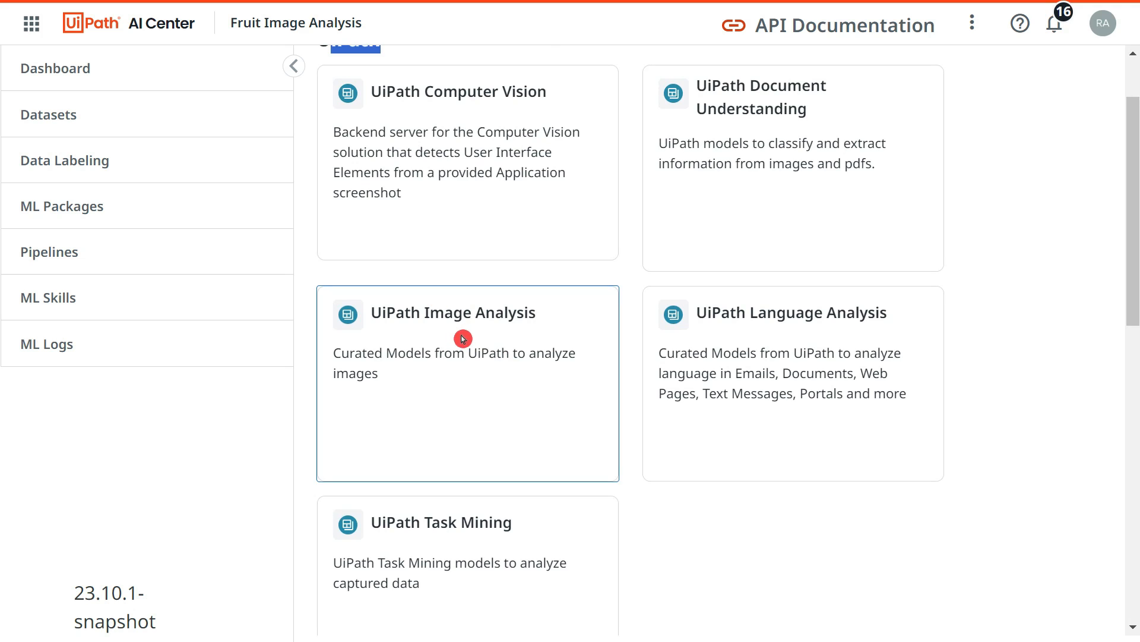
left_click(497, 323)
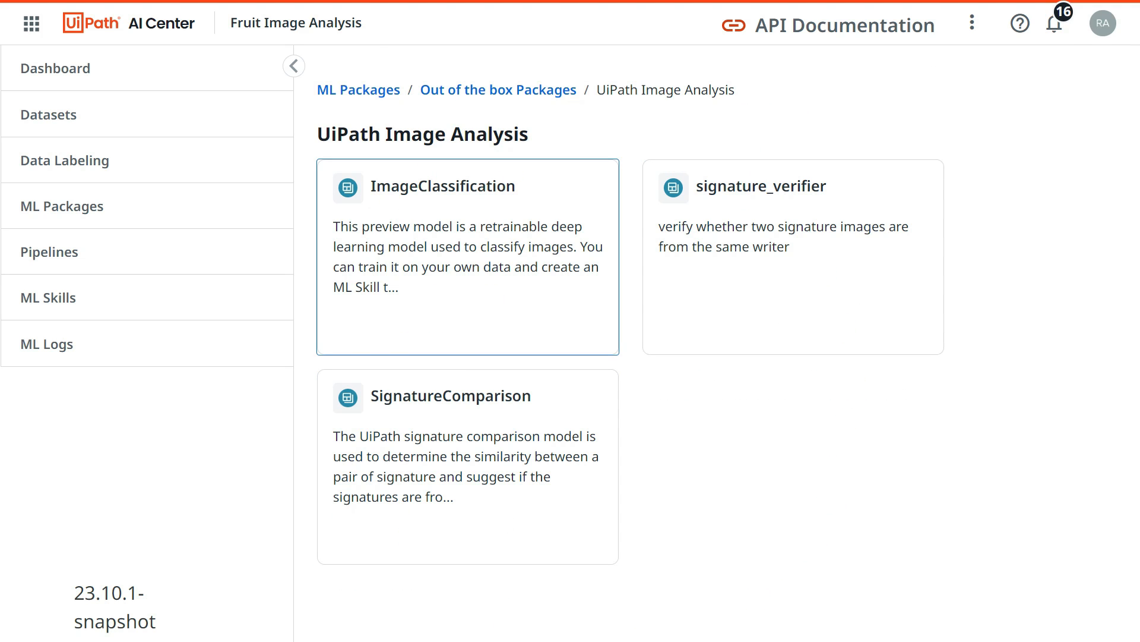
left_click(471, 232)
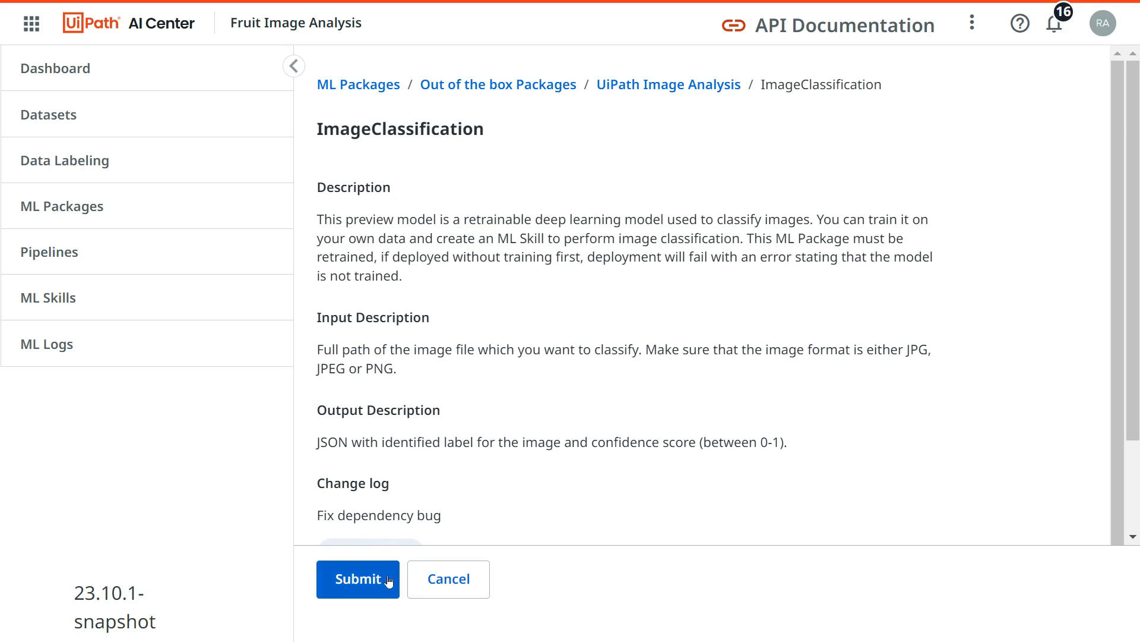
left_click(356, 594)
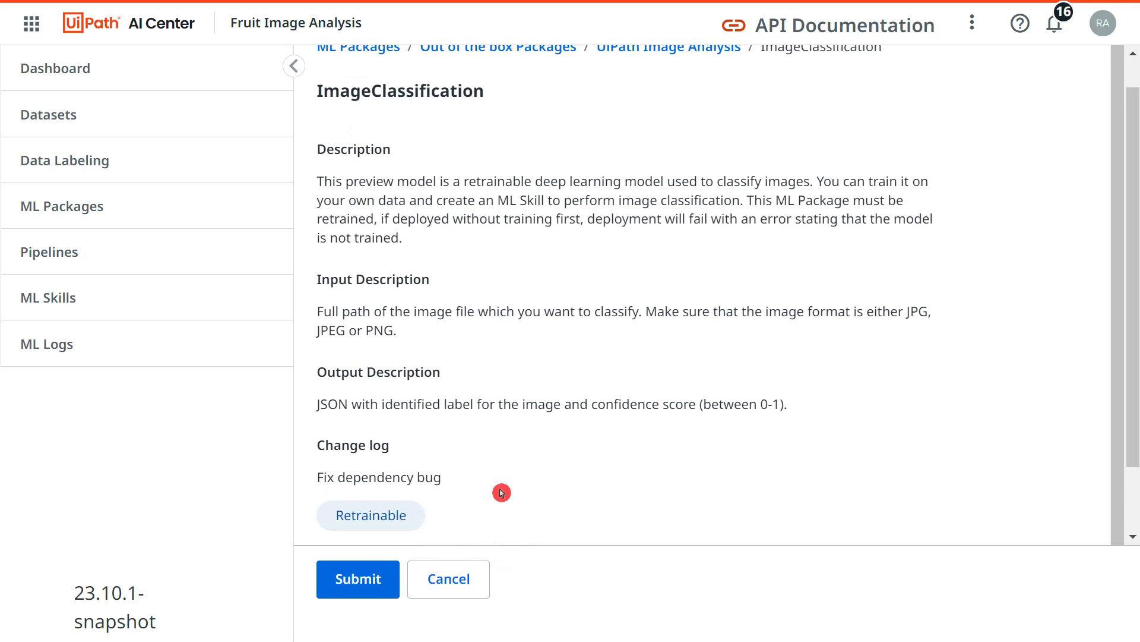
left_click(387, 578)
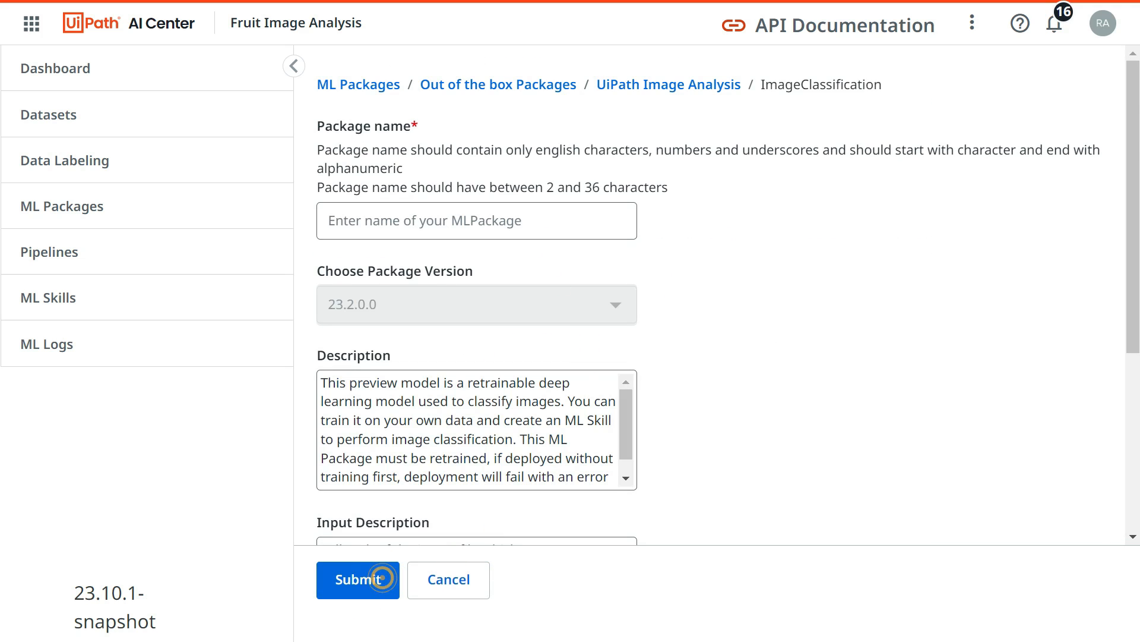
scroll(497, 522, "down", 5)
scroll(496, 522, "down", 1)
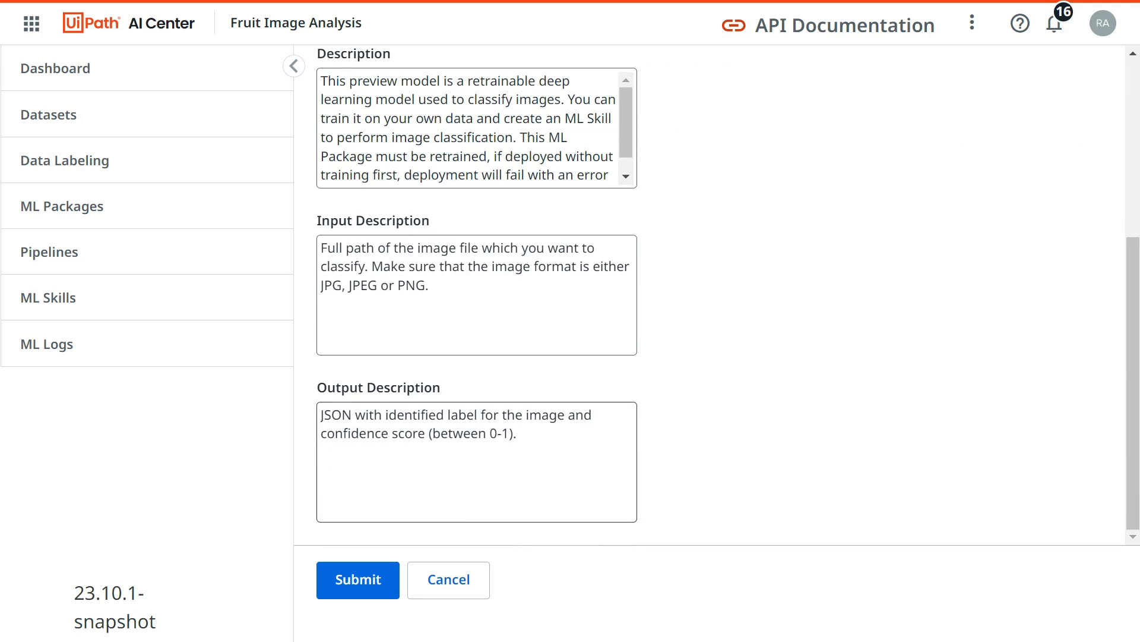
left_click(462, 583)
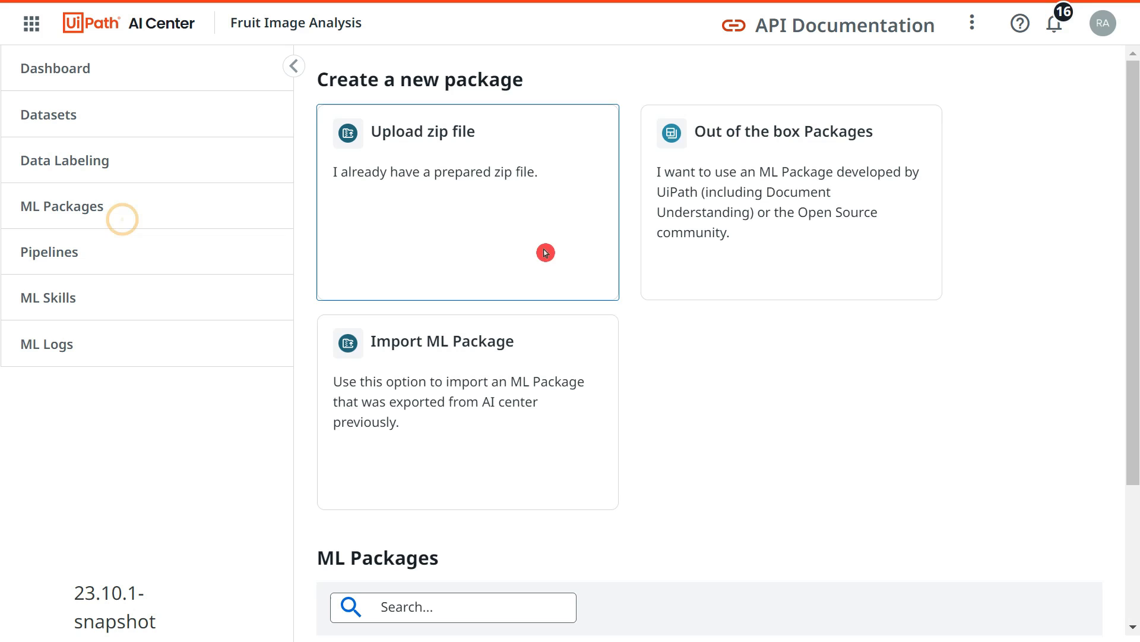
- Examine the MLPkgFruitImage entry in the ML packages list, including its status and modification details
left_click(133, 198)
scroll(529, 398, "down", 3)
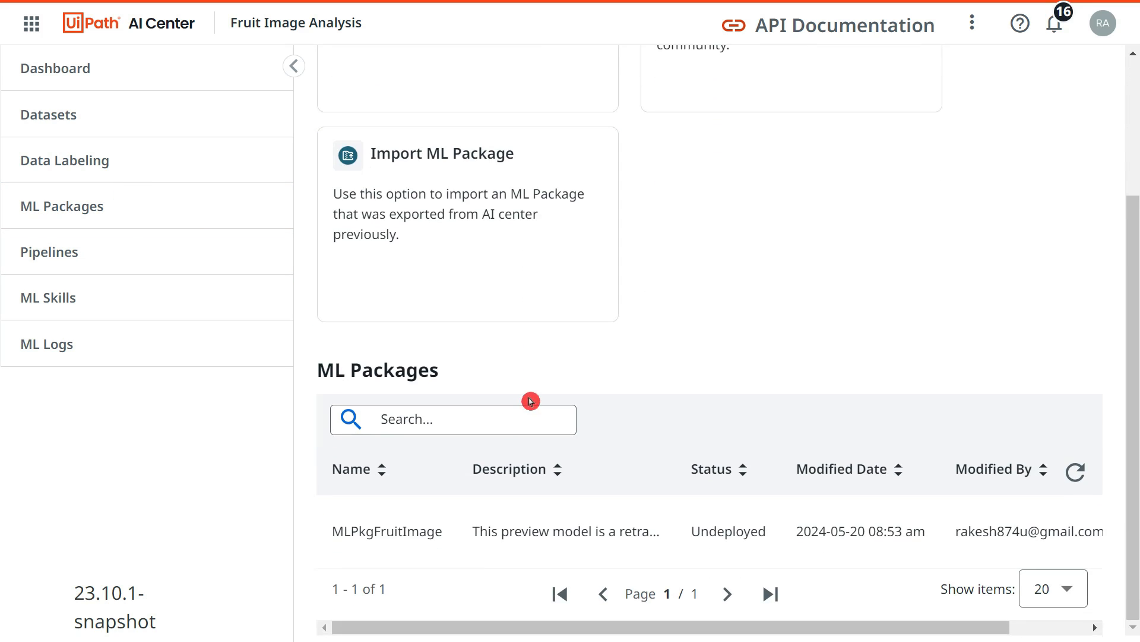
left_click(110, 214)
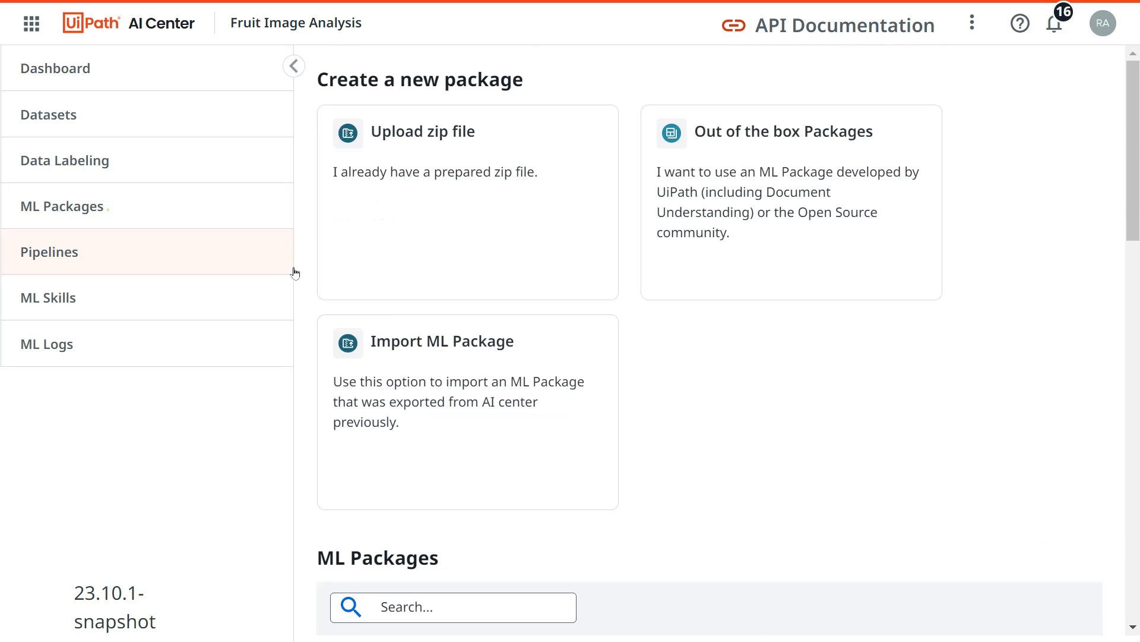
scroll(906, 380, "down", 3)
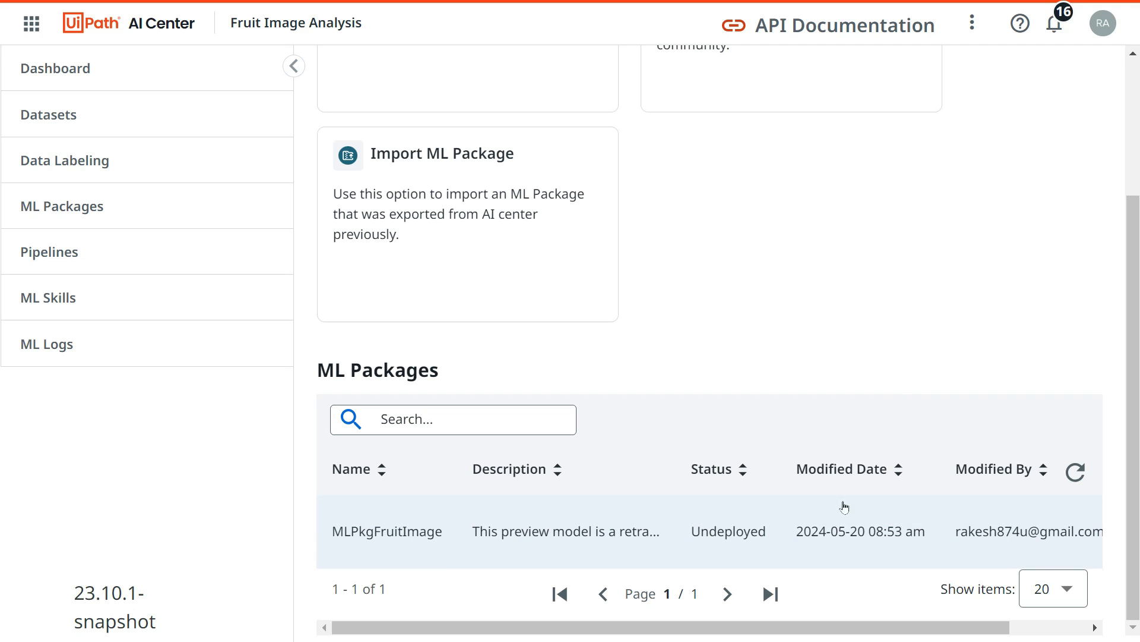
left_click_drag(929, 627, 1010, 627)
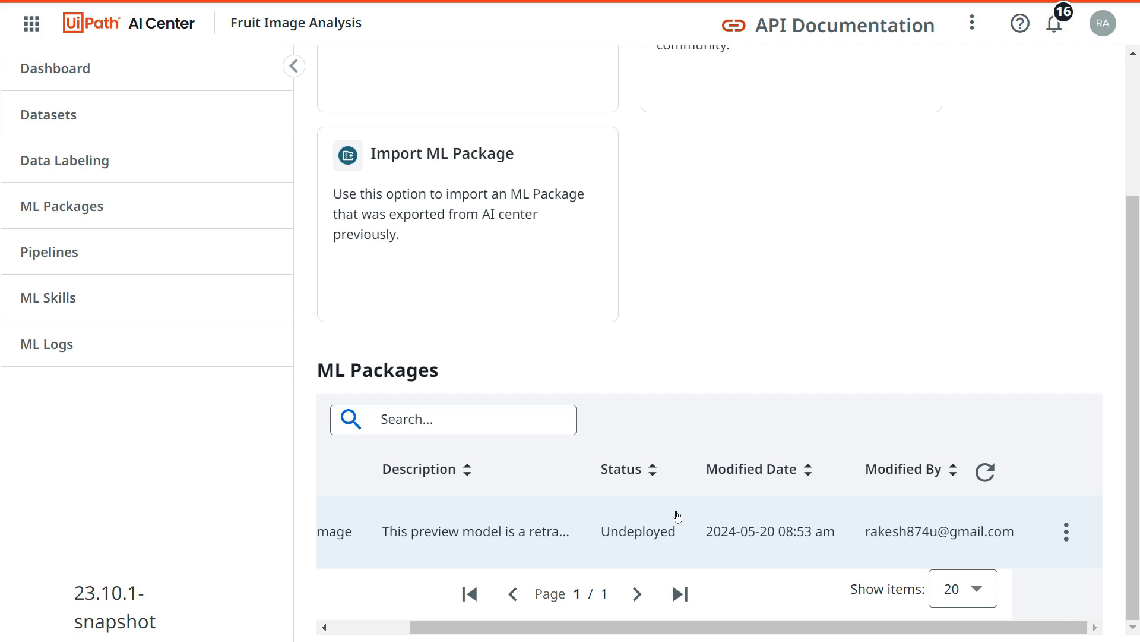
left_click(81, 255)
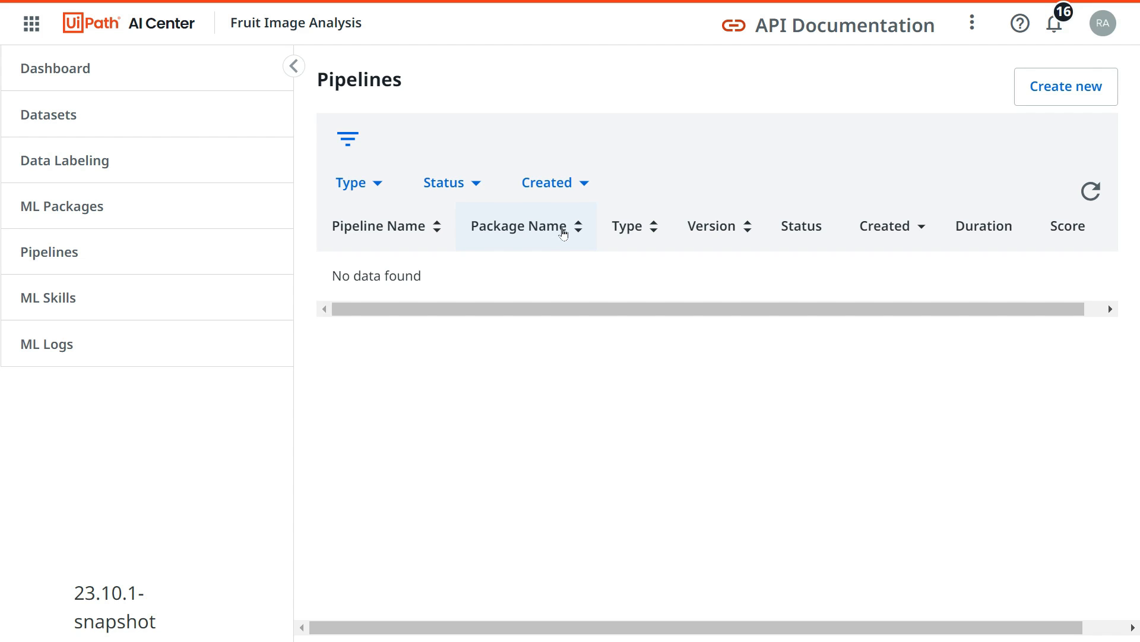
left_click(67, 260)
left_click(55, 131)
left_click(71, 214)
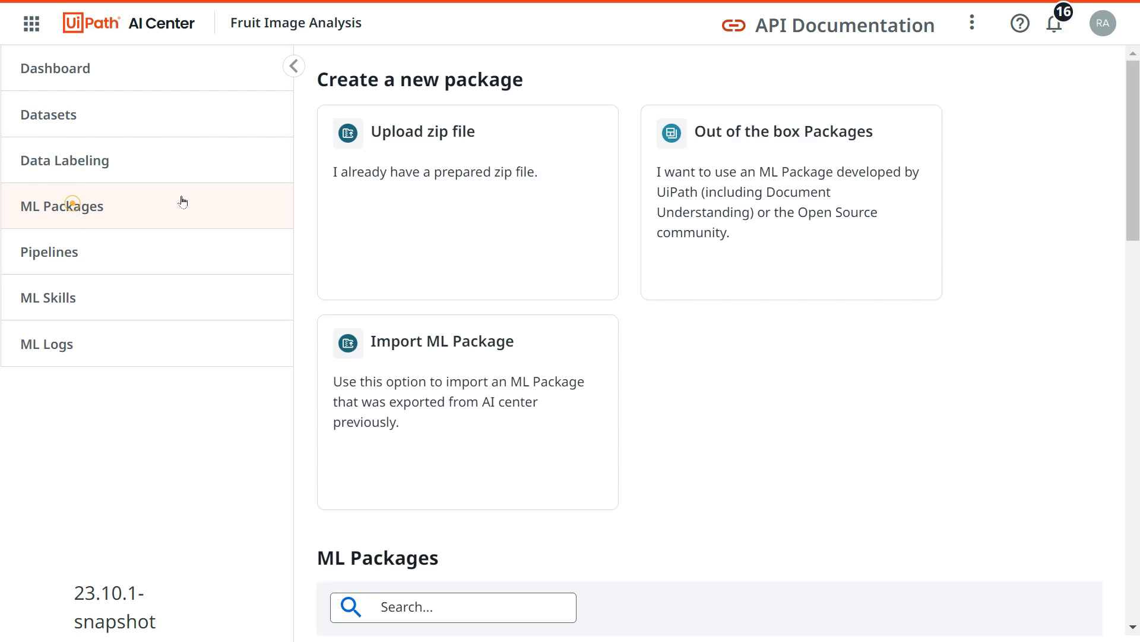
left_click(72, 252)
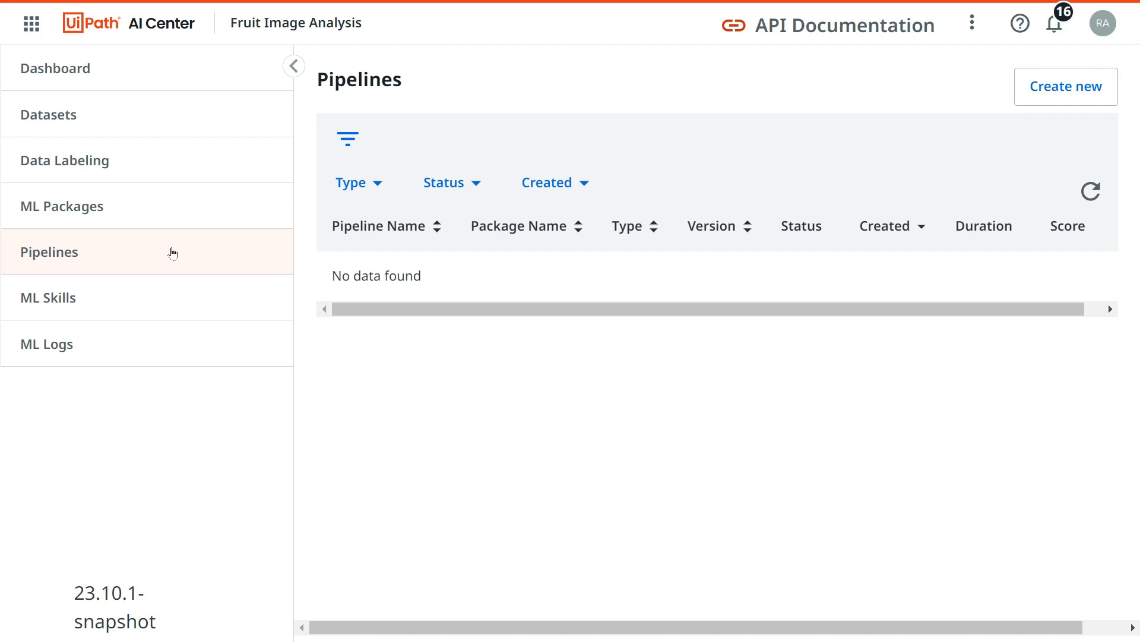
left_click(140, 262)
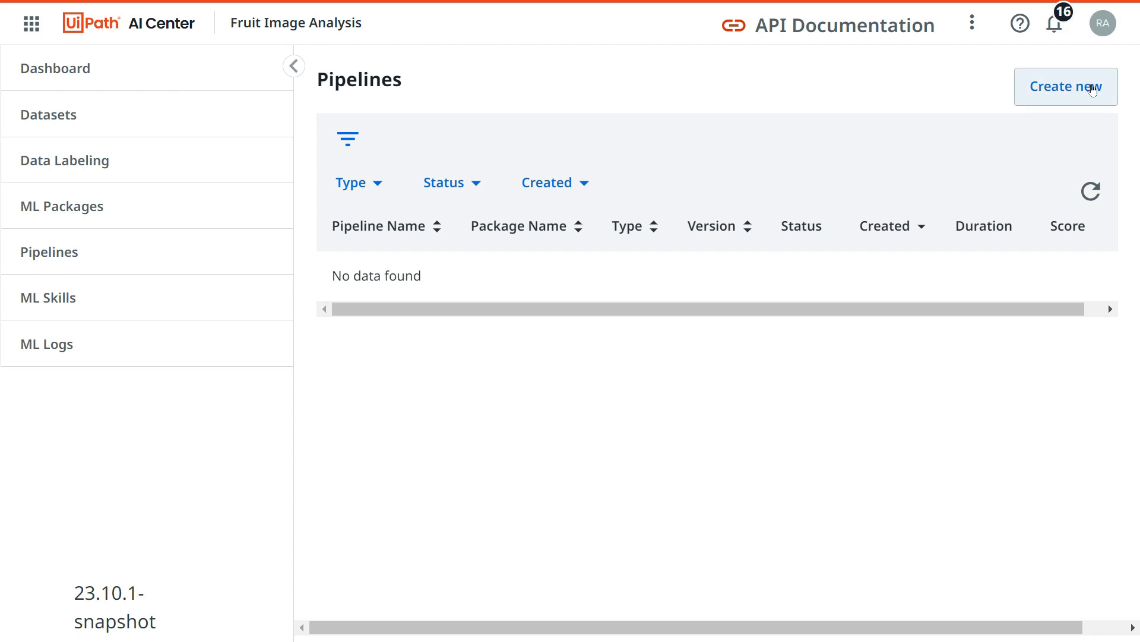
left_click(1093, 89)
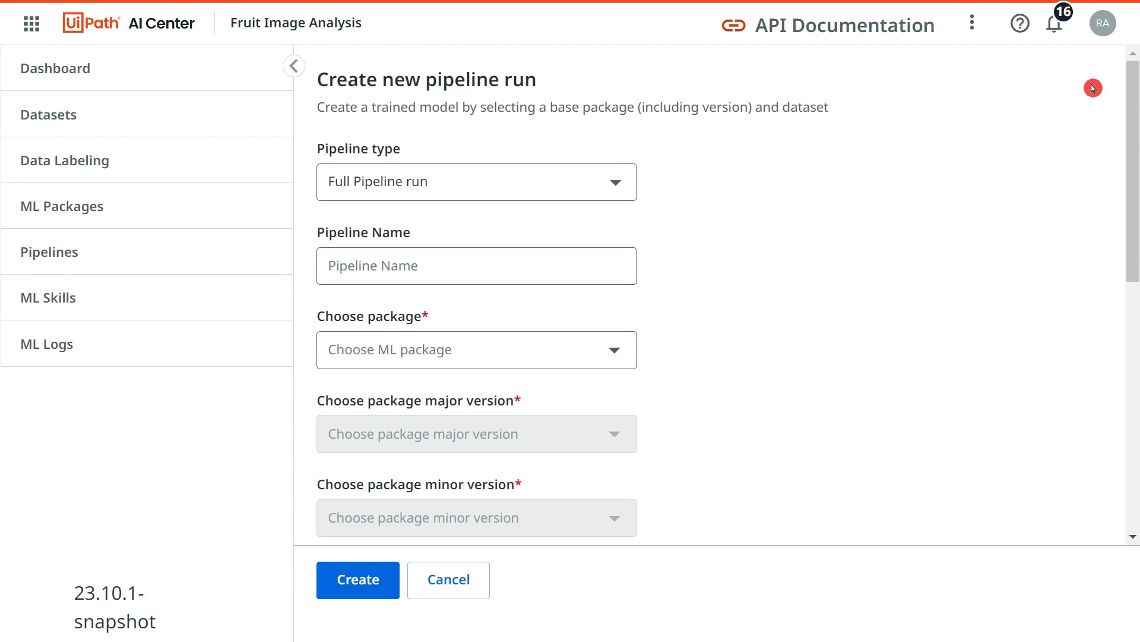
left_click(469, 575)
- Start a new pipeline run and set its pipeline type to Train run
left_click(119, 248)
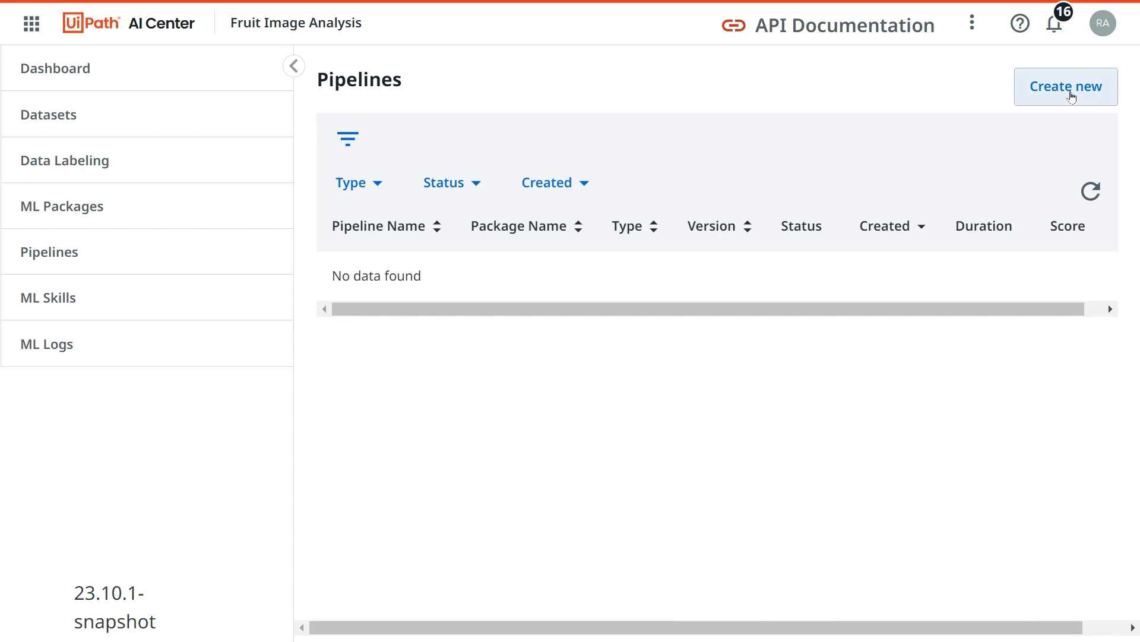
left_click(1072, 95)
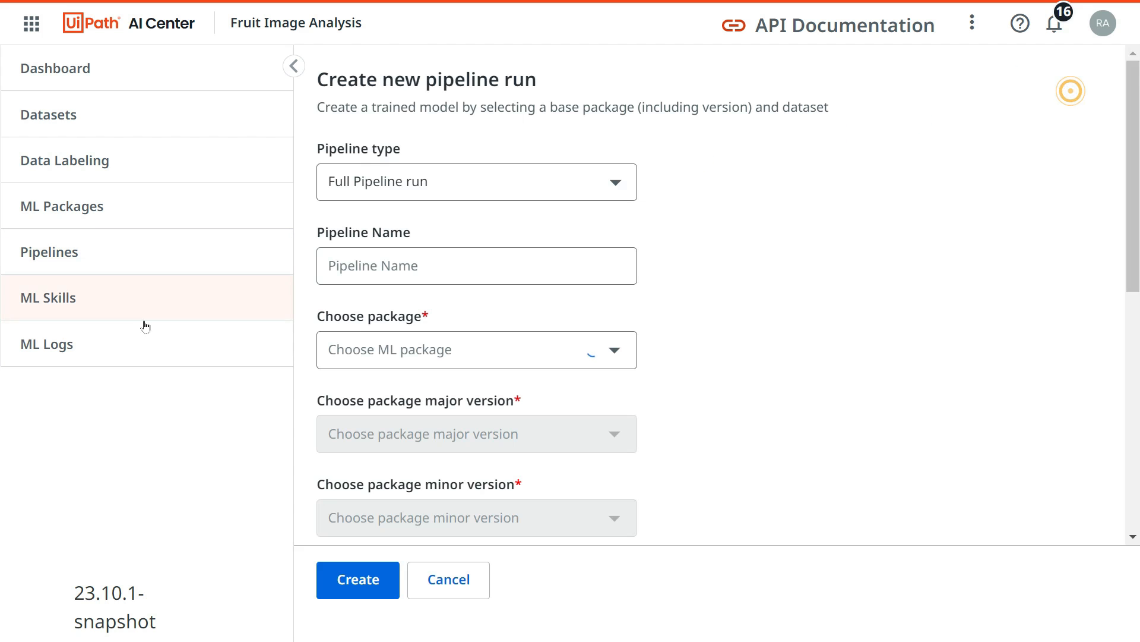
left_click(615, 179)
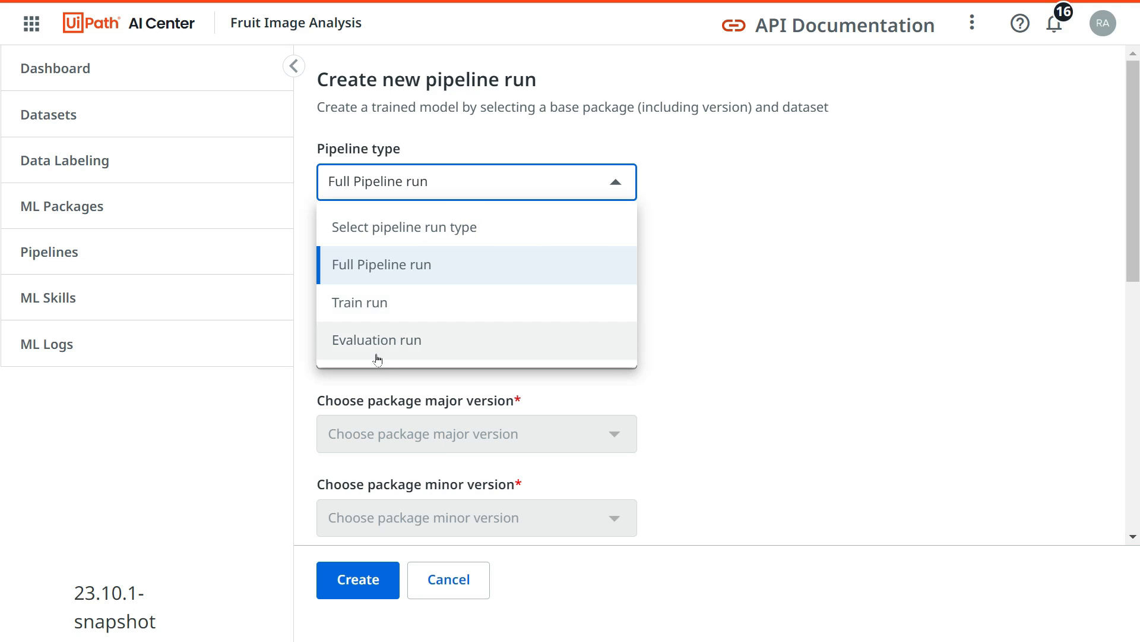
left_click(384, 303)
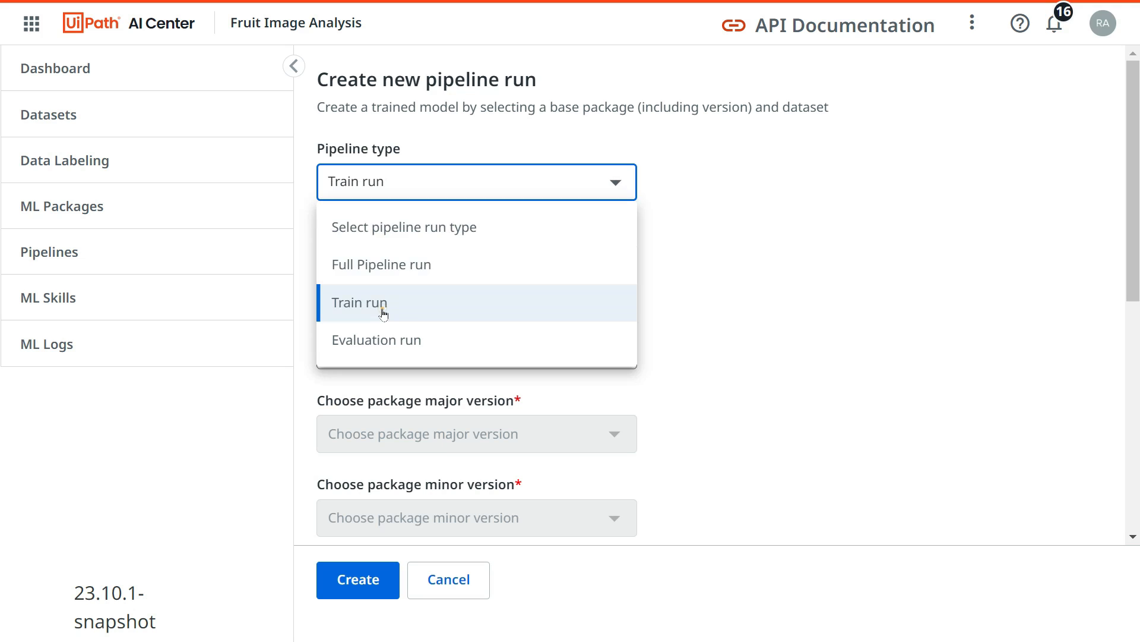
left_click(877, 266)
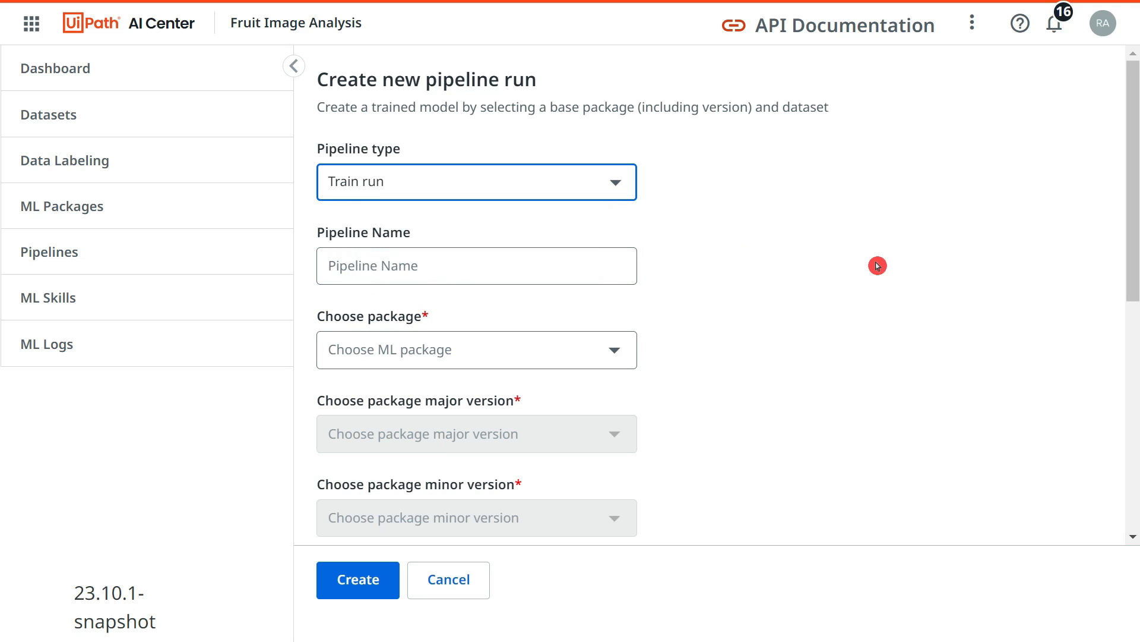
left_click(604, 185)
left_click(381, 301)
left_click(817, 204)
left_click(513, 181)
left_click(410, 313)
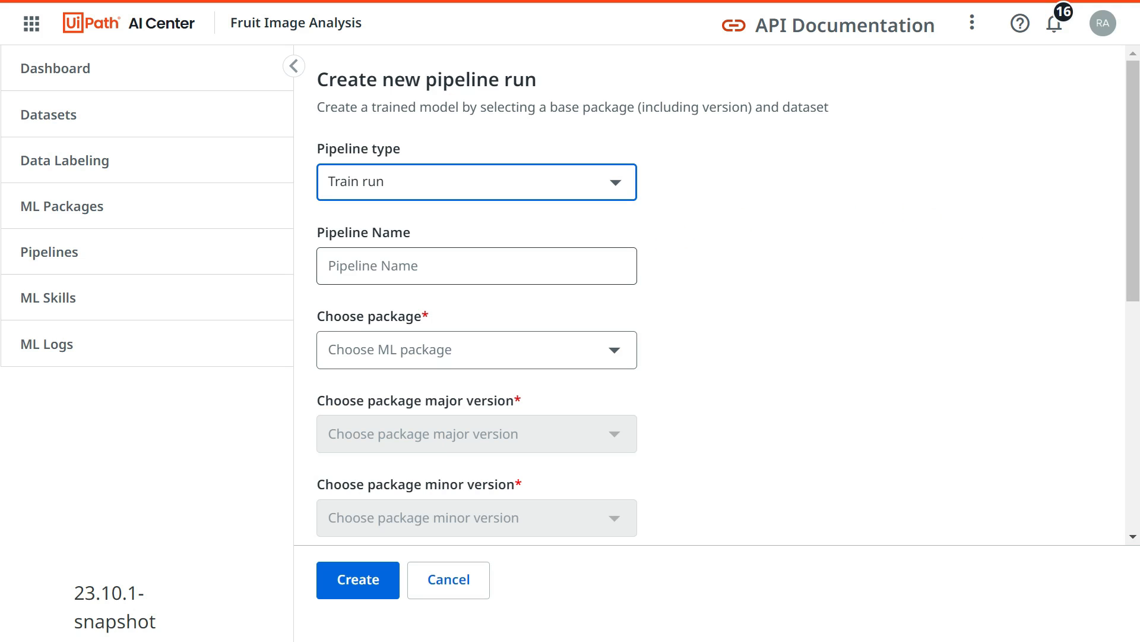
- Name the new train pipeline MLPkgTrain
key("Tab")
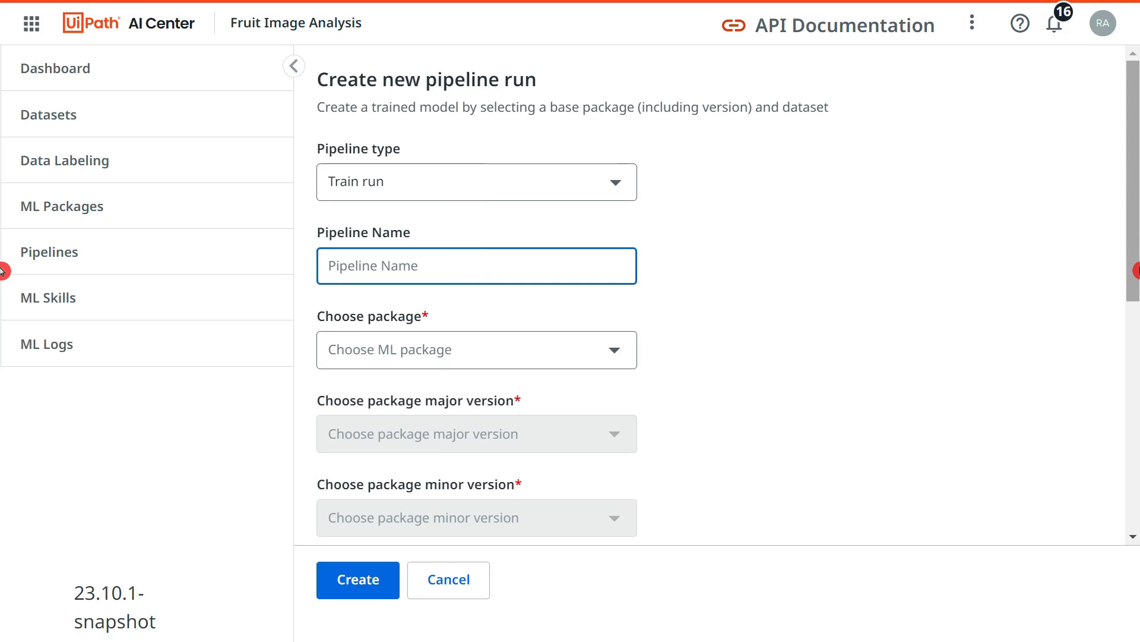
type("Fru")
key("BackSpace")
key("BackSpace")
key("BackSpace")
type("Ml")
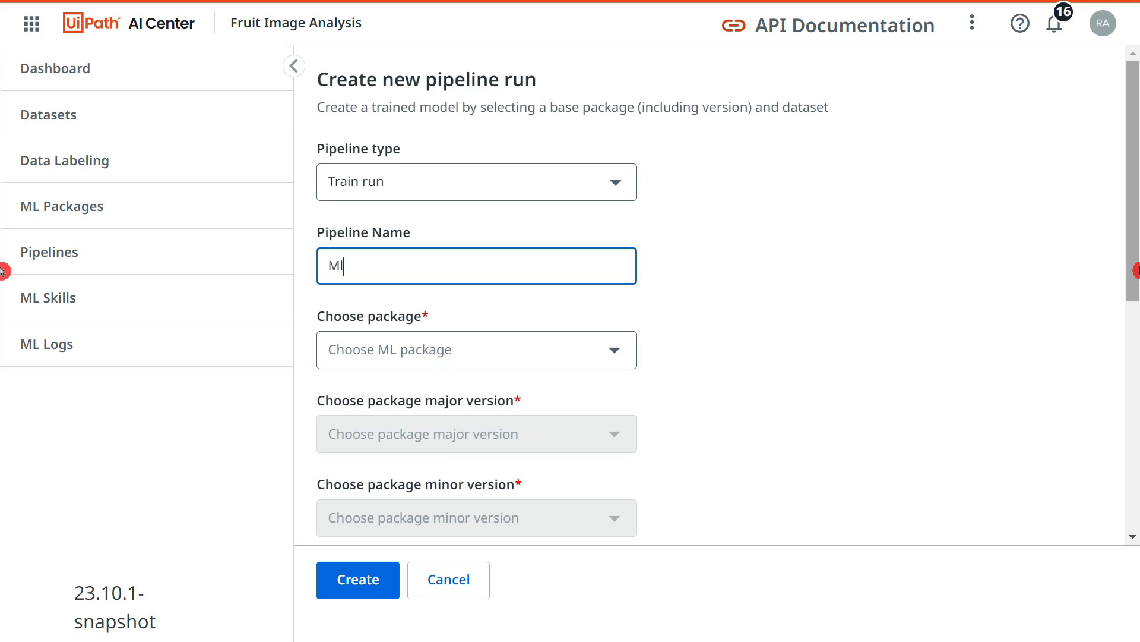
key("BackSpace")
key("BackSpace")
type("IP")
key("BackSpace")
type("MLPkgTrain")
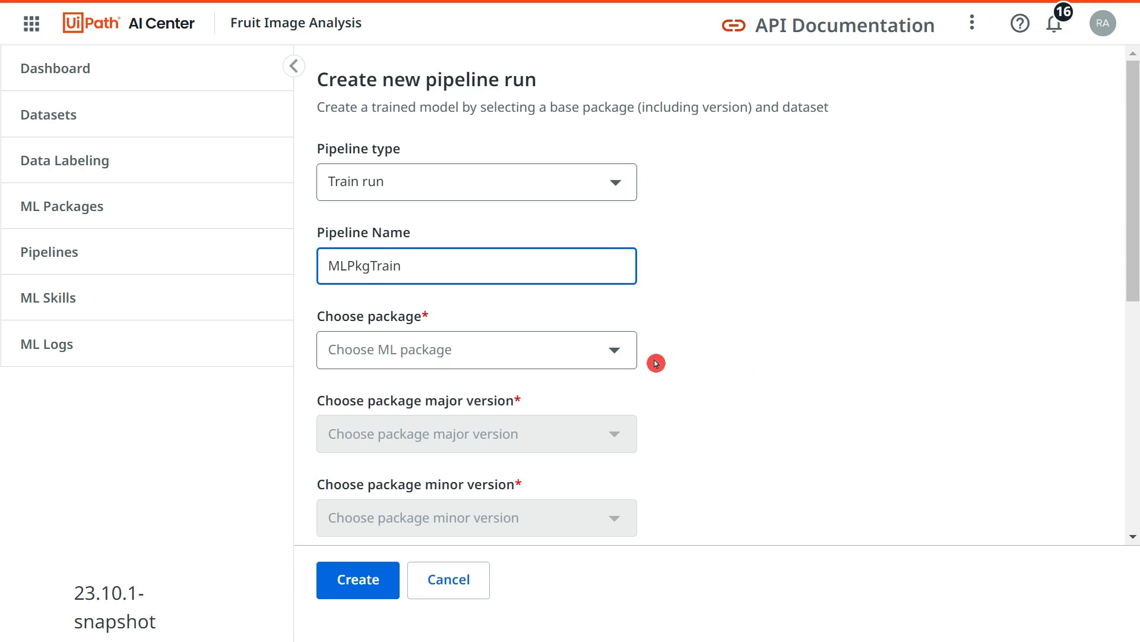
- Choose MLPkgFruitImage as the ML package for the train pipeline run
left_click(602, 355)
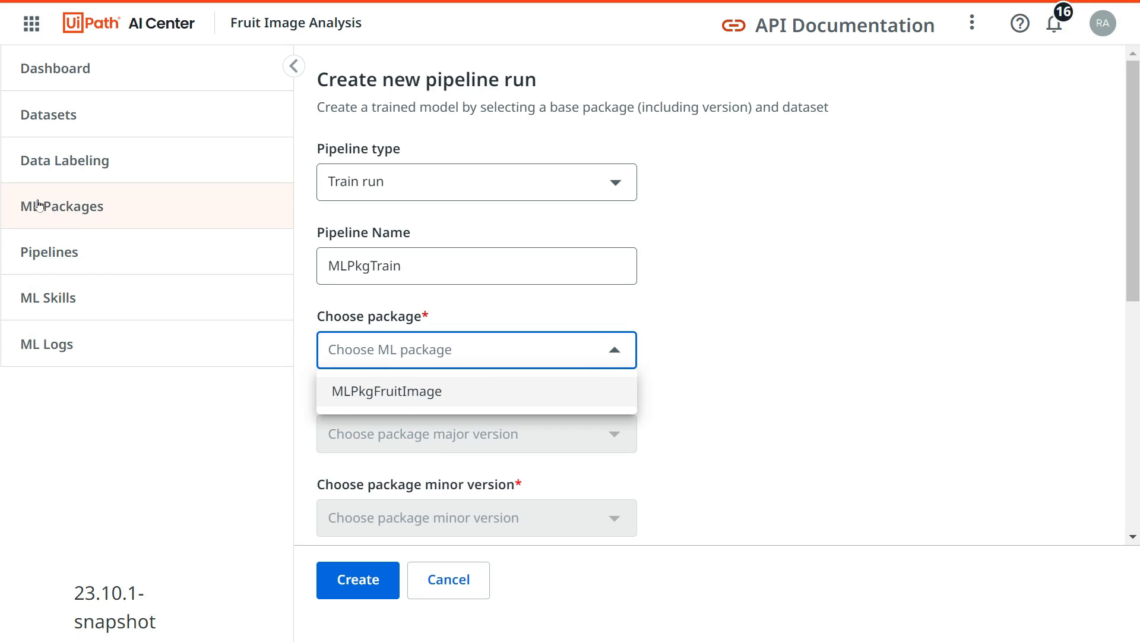
left_click(304, 373)
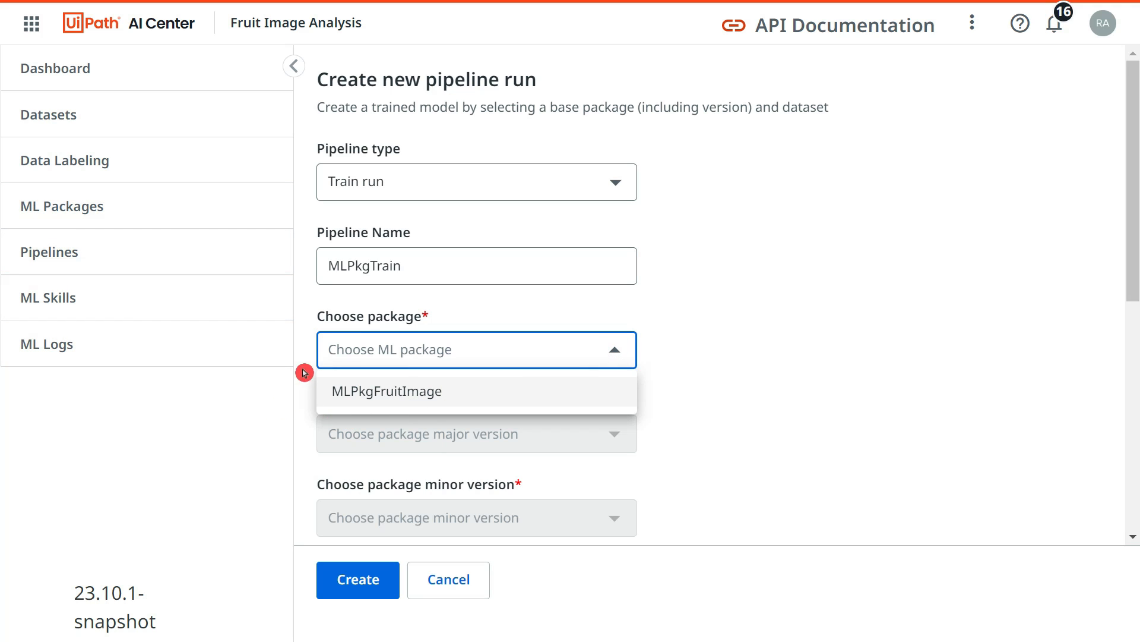
left_click(423, 398)
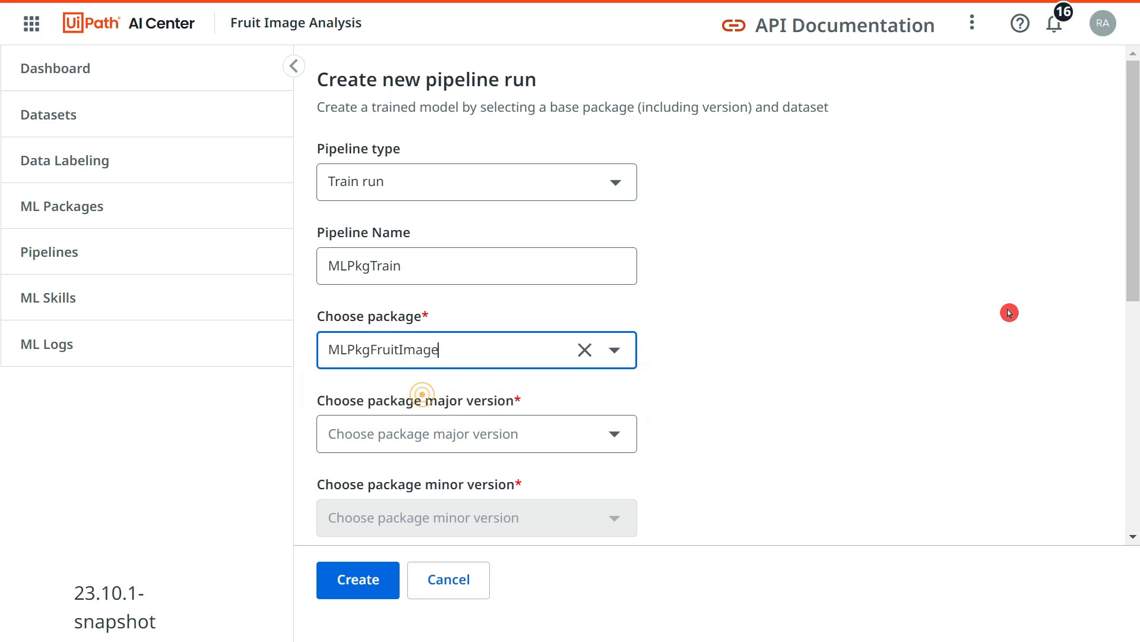
scroll(856, 318, "down", 2)
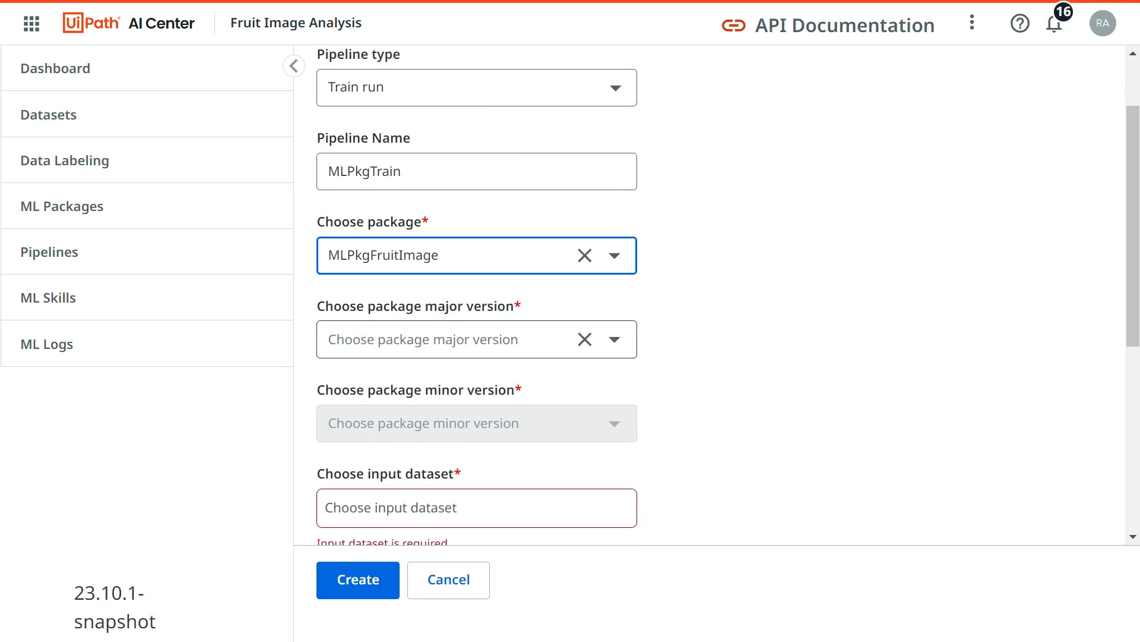
- Set the train pipeline's package version to major version 23.2.0 and minor version 0
left_click(607, 349)
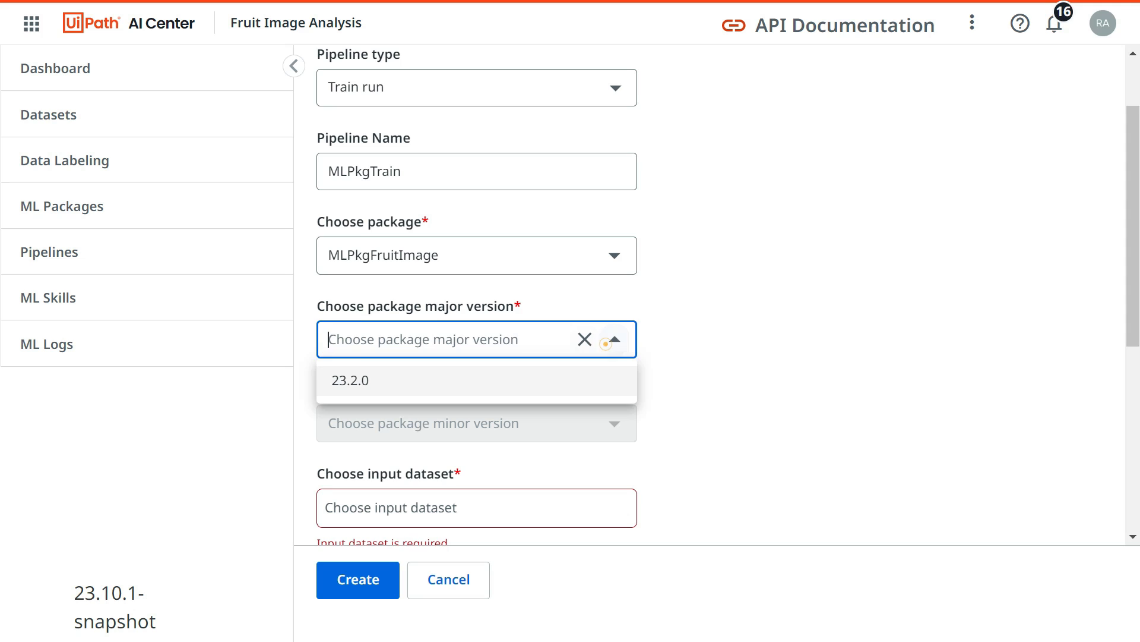
left_click(363, 383)
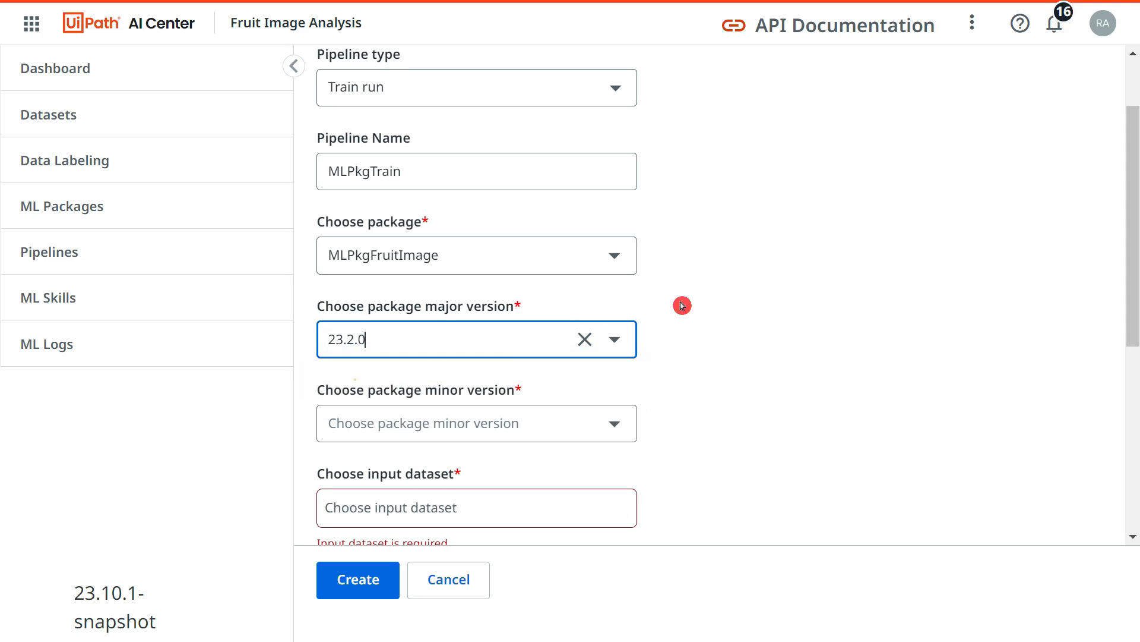
left_click(614, 423)
left_click(335, 464)
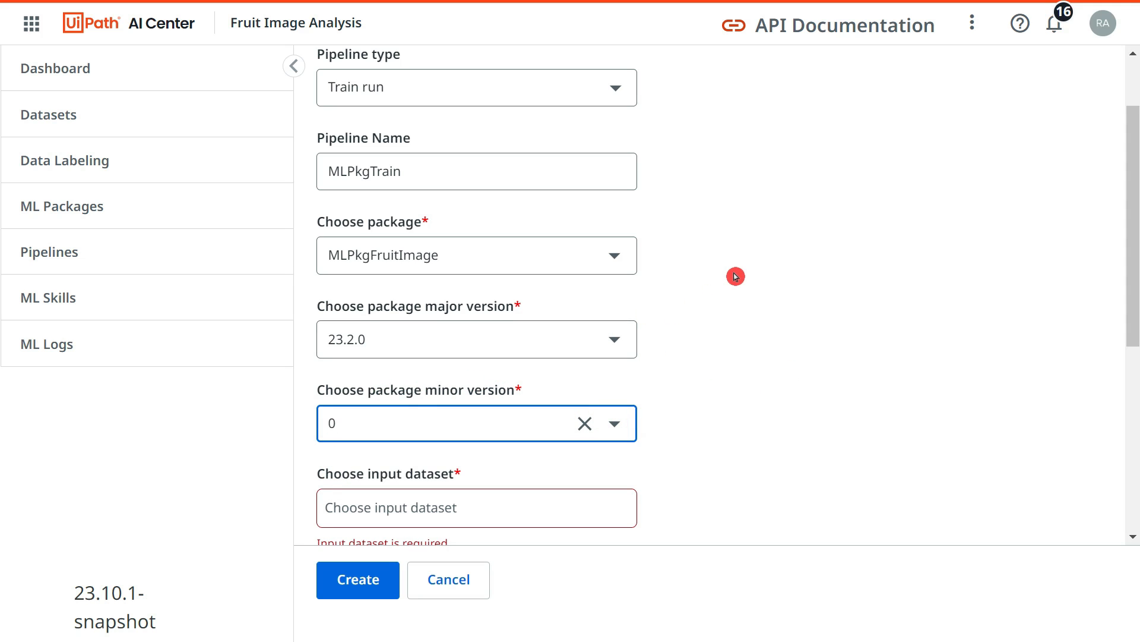
left_click(373, 339)
left_click_drag(373, 339, 315, 338)
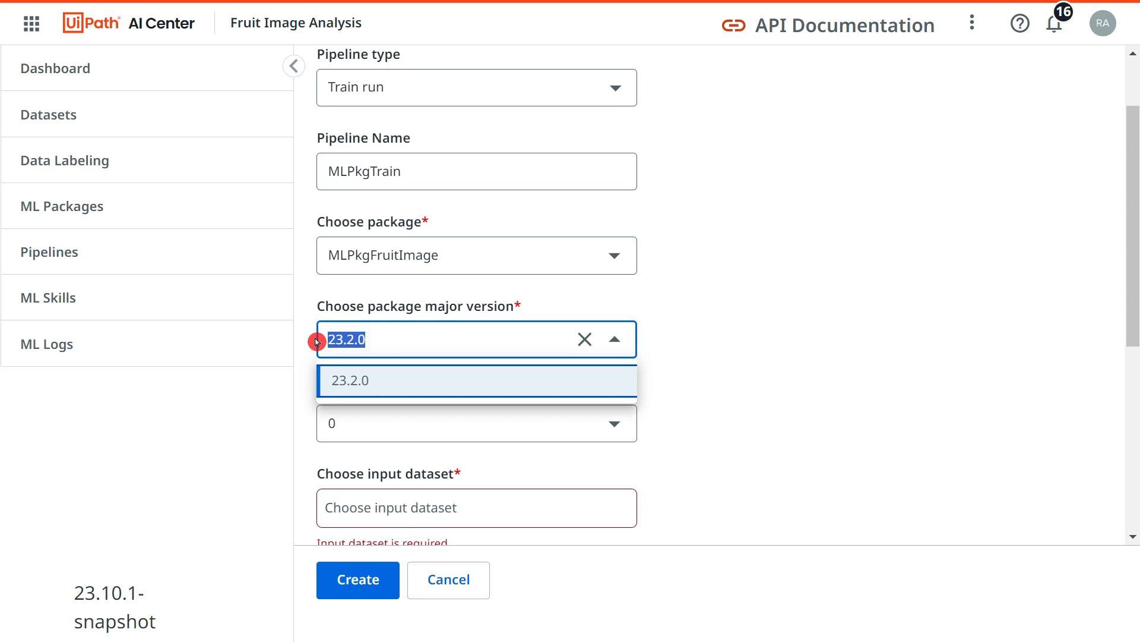
left_click(682, 387)
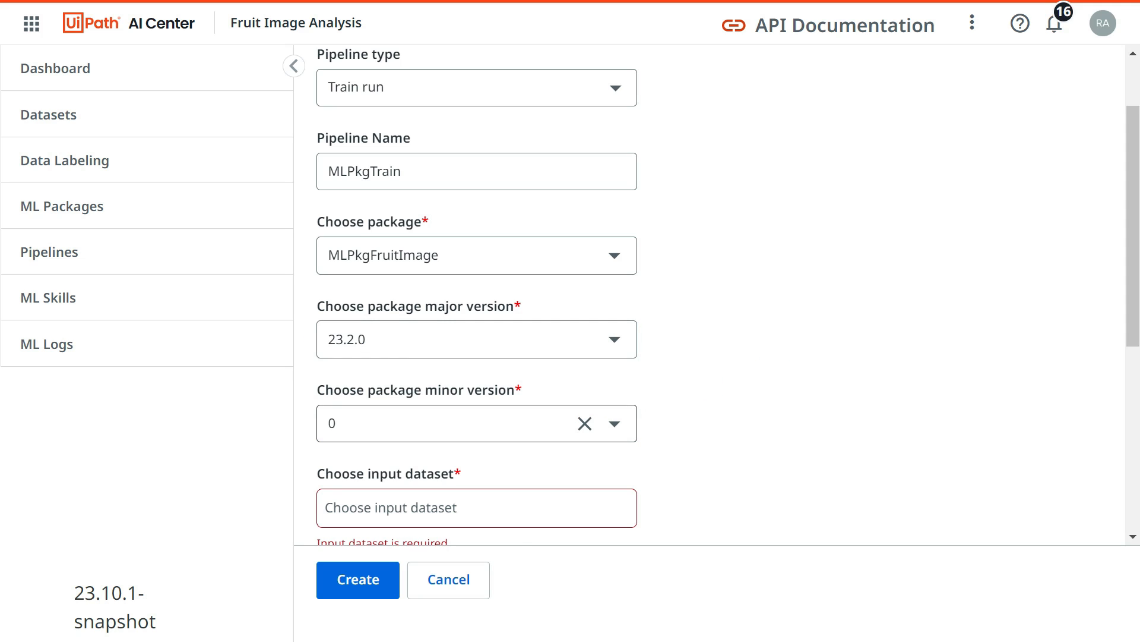
- Look inside the training dataset's images folder, and choose the whole training dataset as the pipeline's input dataset
scroll(618, 420, "down", 3)
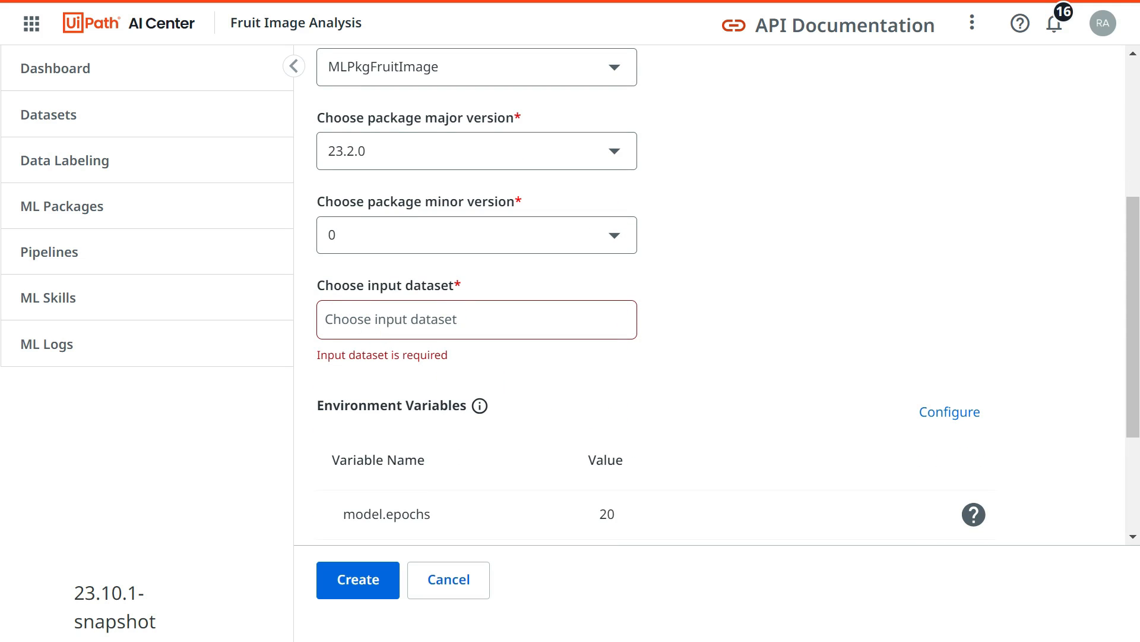
left_click(476, 320)
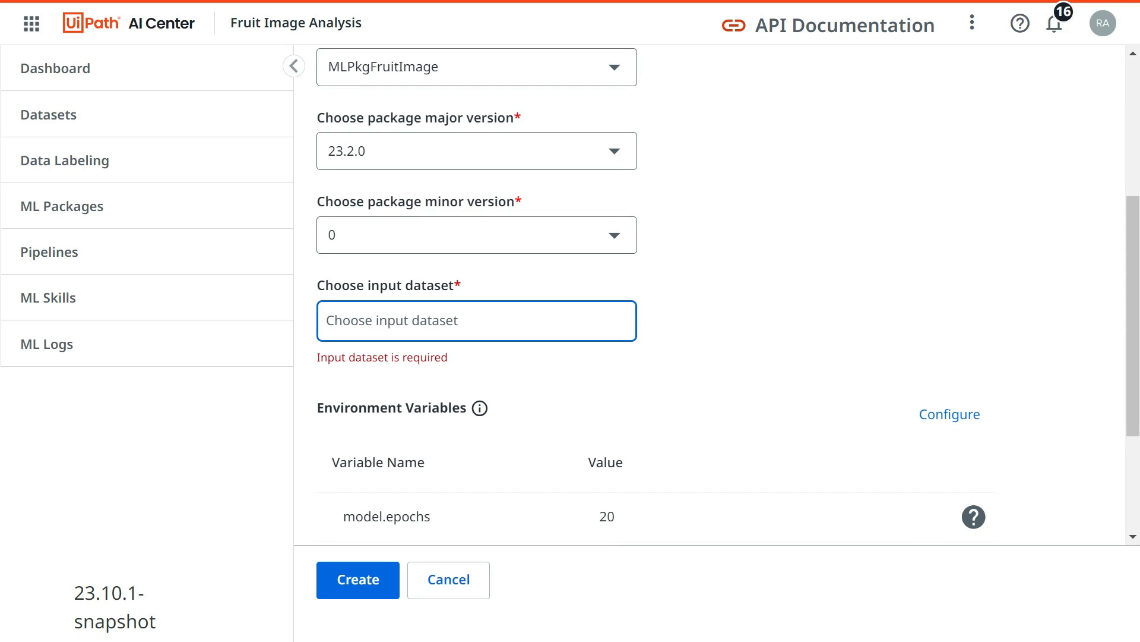
left_click(420, 322)
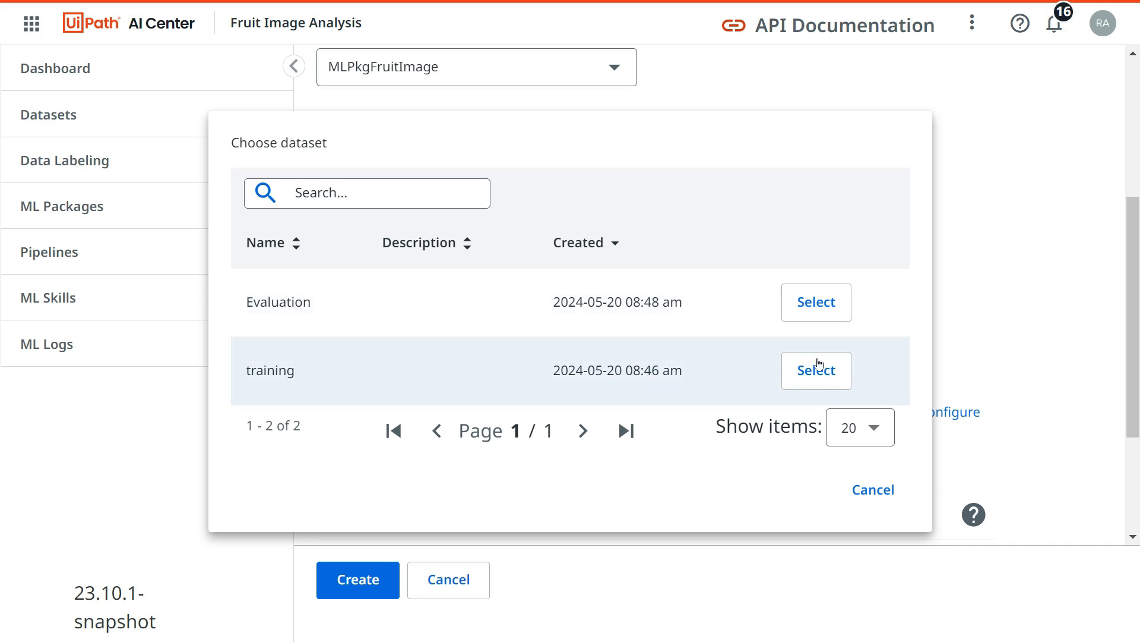
left_click(264, 386)
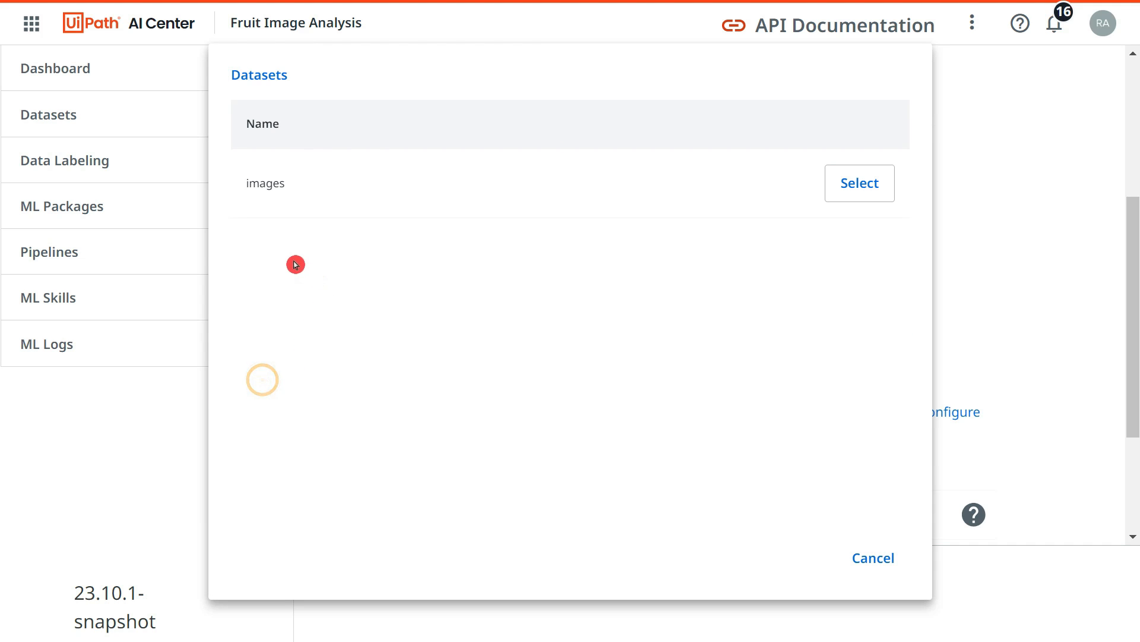
left_click(280, 195)
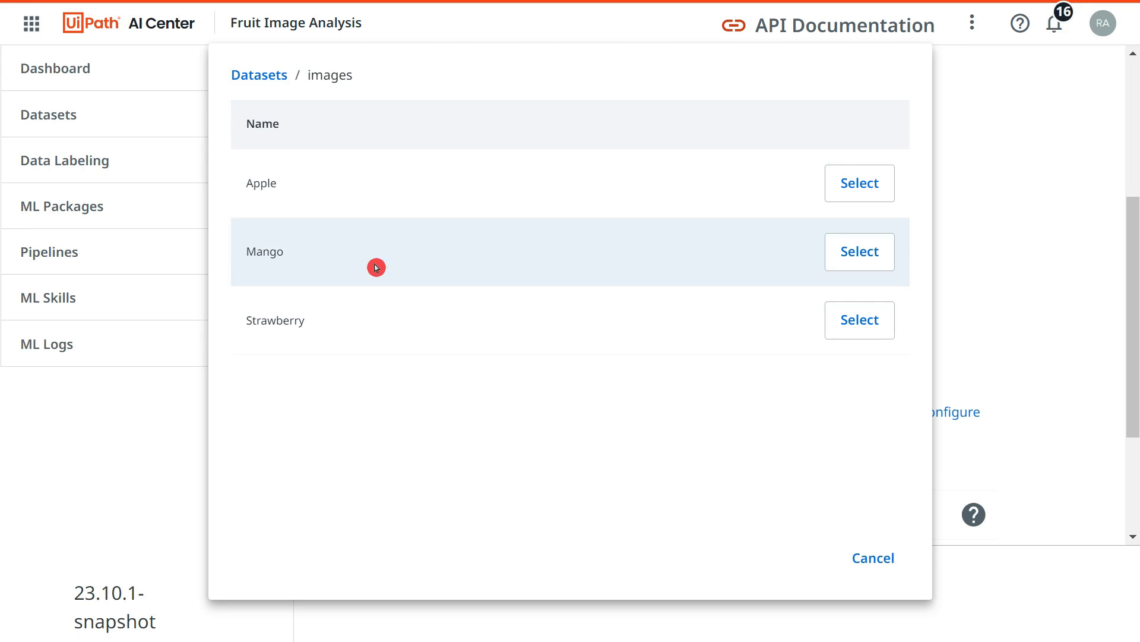
left_click(262, 76)
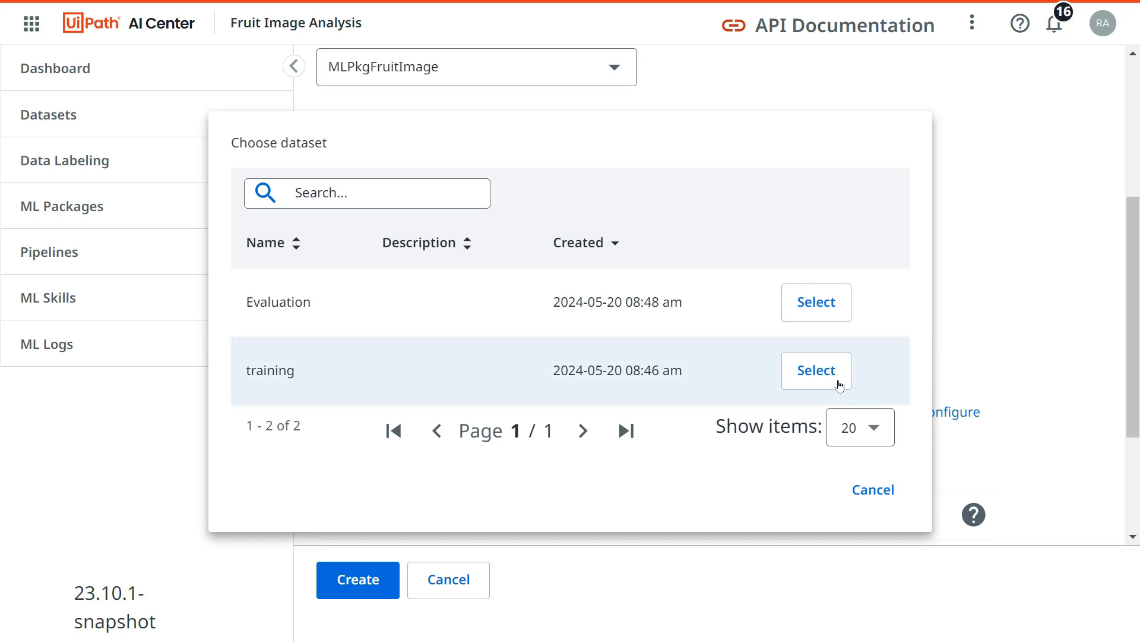
left_click(830, 381)
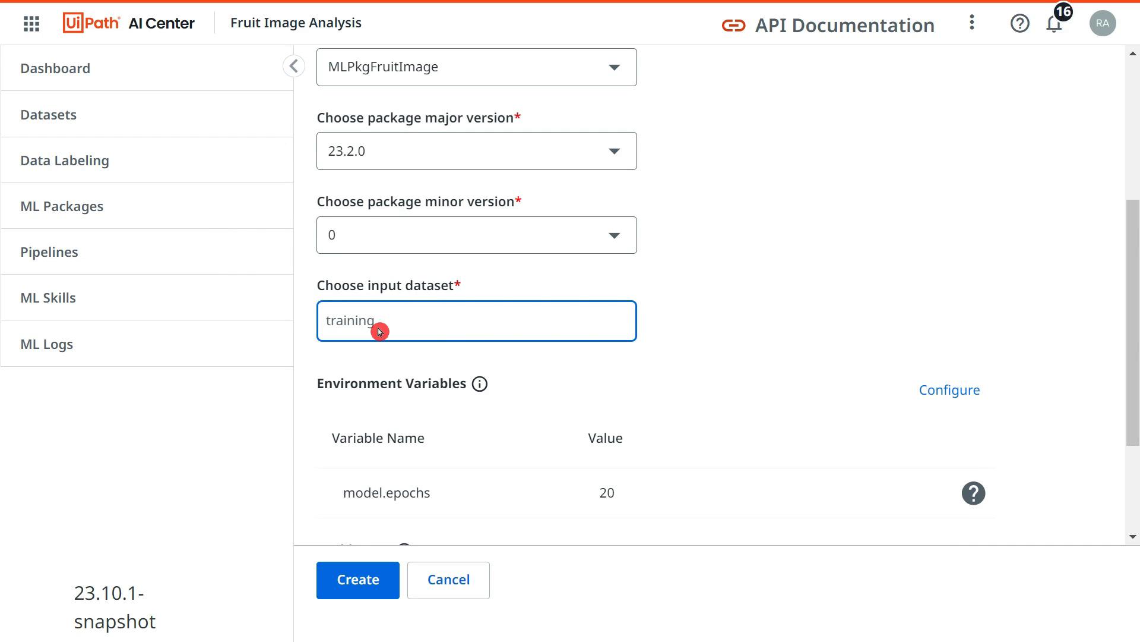
scroll(463, 327, "up", 5)
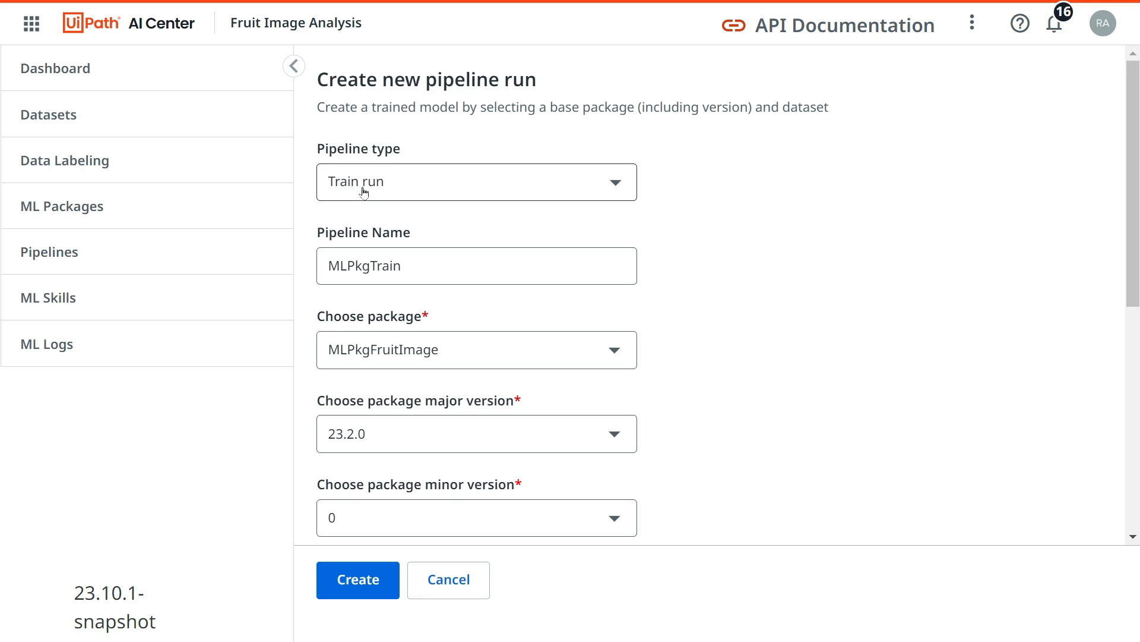
- Review the training run's pipeline type, name, package versions, input dataset, environment variables and GPU setting
scroll(415, 456, "down", 3)
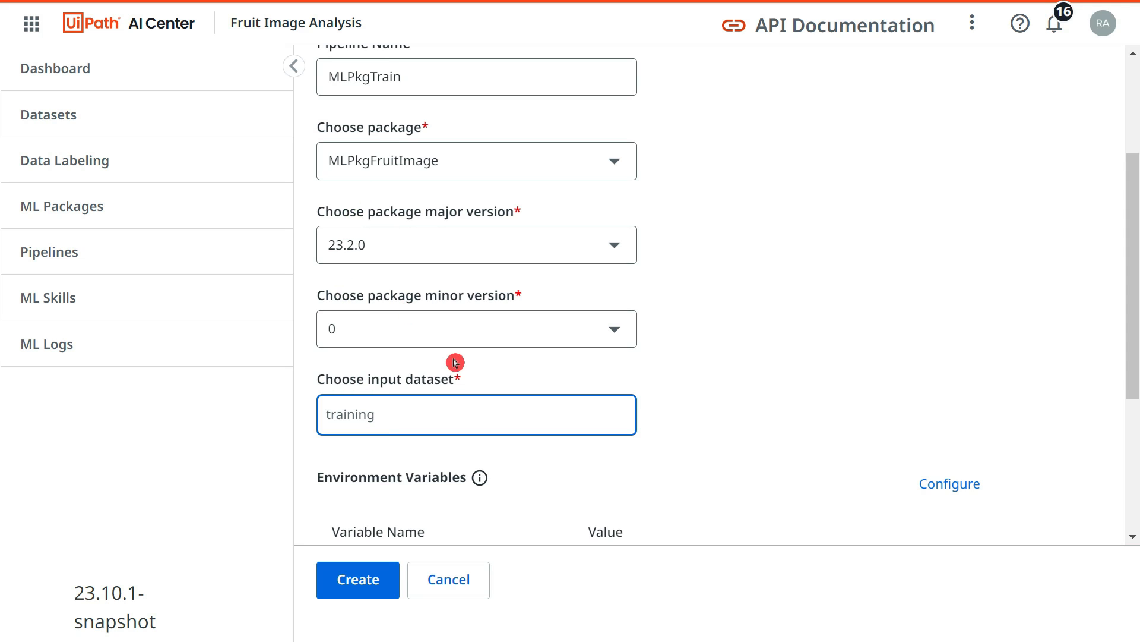
scroll(453, 358, "up", 3)
scroll(453, 332, "down", 1)
scroll(456, 386, "down", 5)
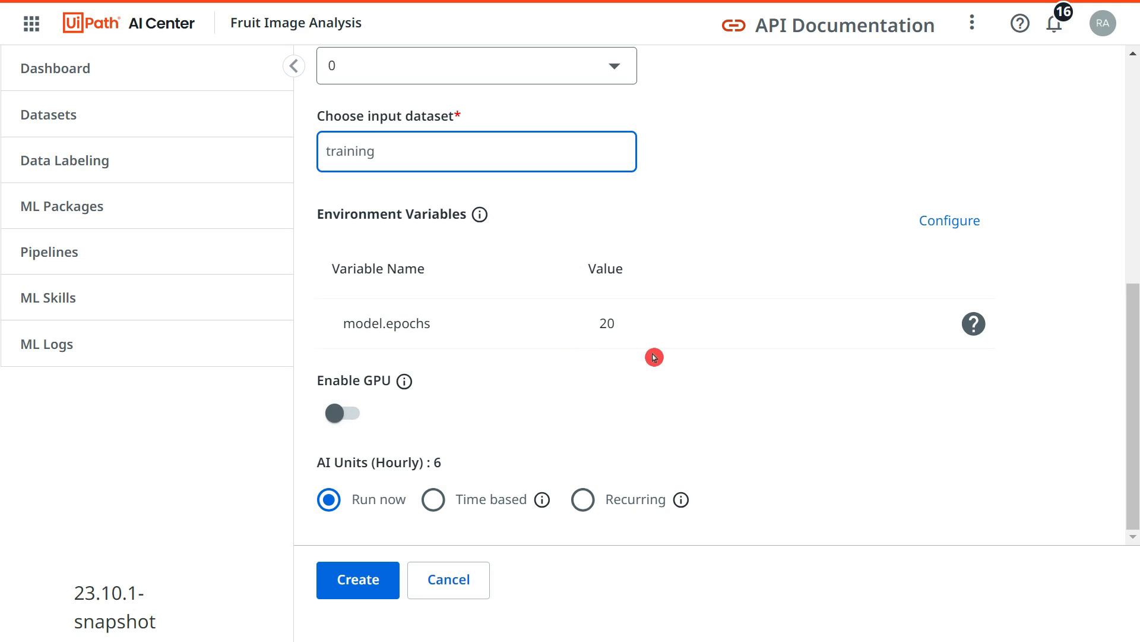
scroll(654, 354, "up", 6)
scroll(636, 338, "down", 1)
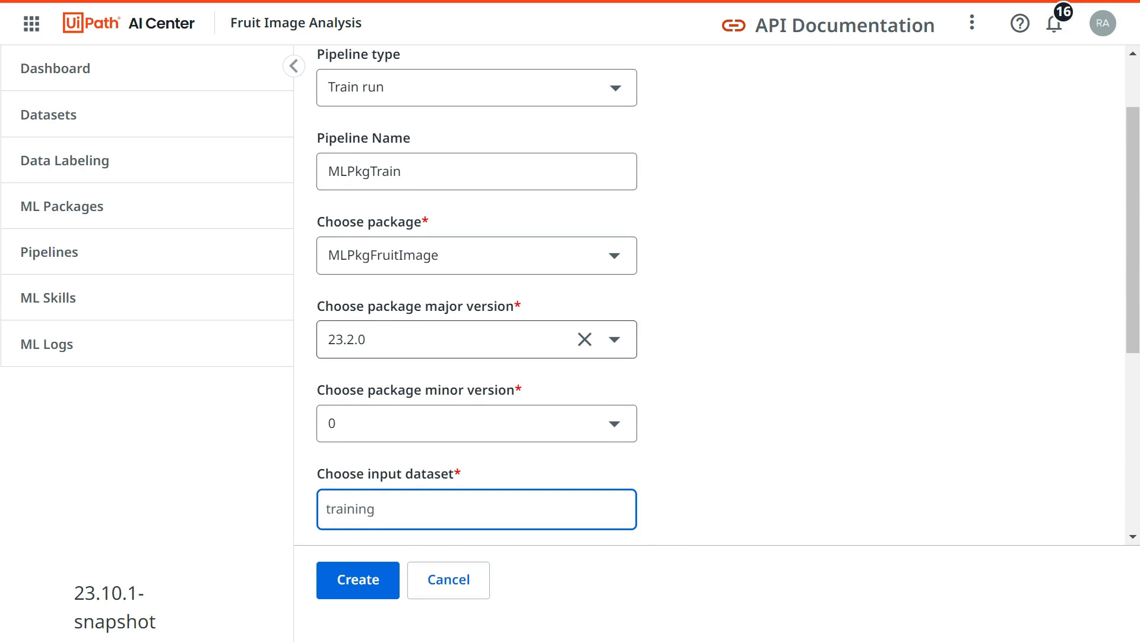
- Switch to the UiPath Image Classification documentation in Chrome and read the note about running the model on CPU versus GPU
key("alt+Tab")
key("alt+Tab")
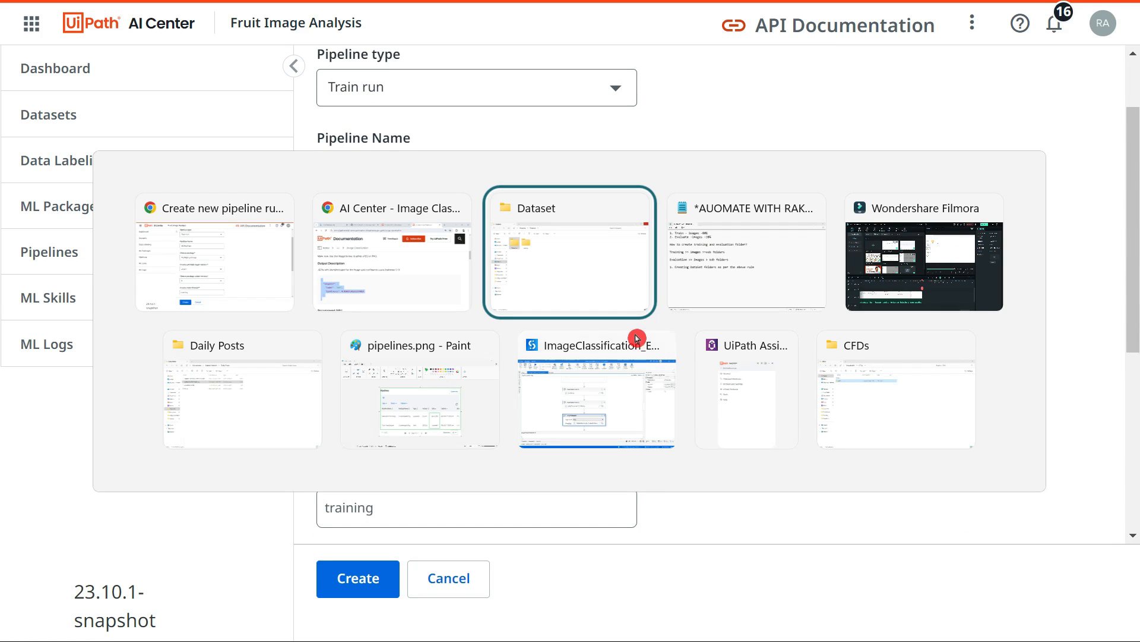
left_click(372, 278)
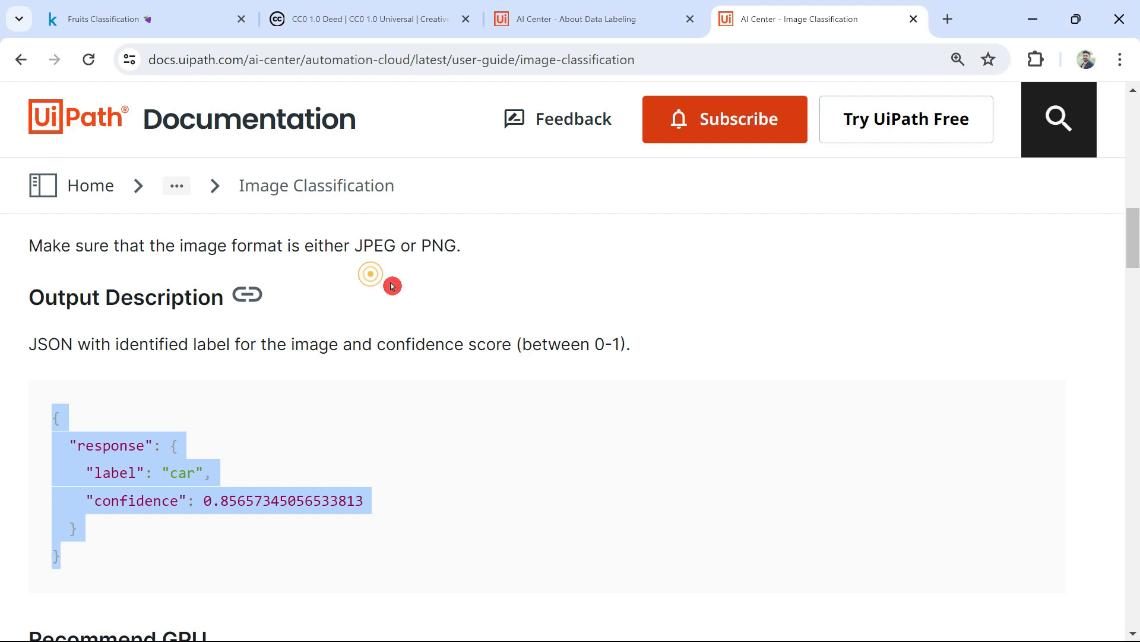
scroll(790, 321, "up", 5)
scroll(790, 321, "up", 5)
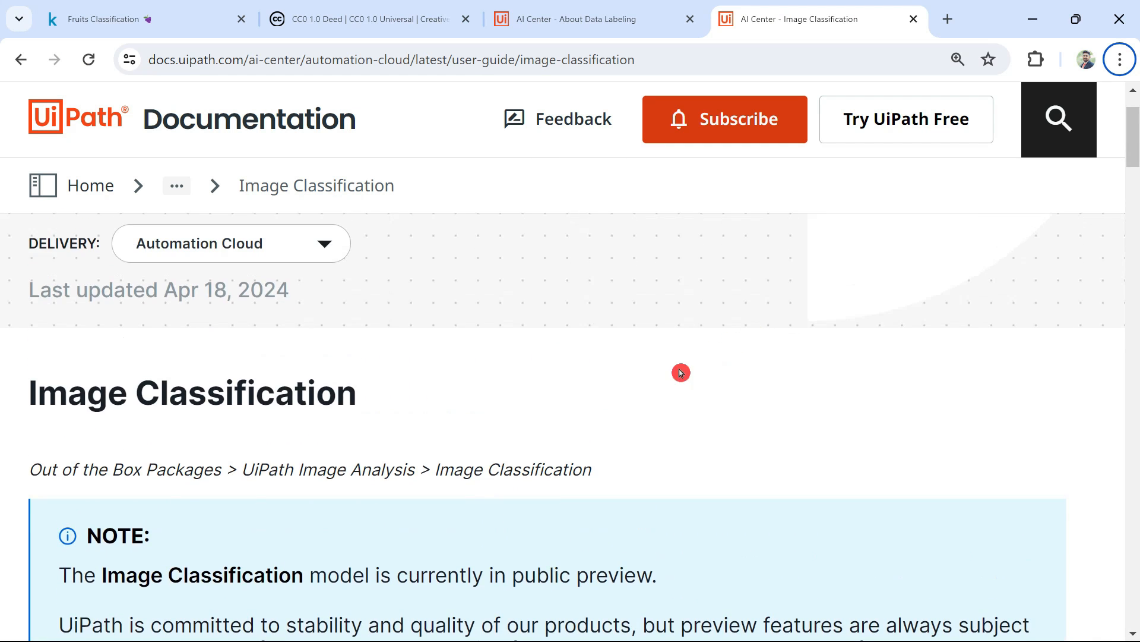
scroll(680, 372, "down", 3)
left_click(231, 471)
left_click_drag(58, 439, 537, 460)
left_click(479, 493)
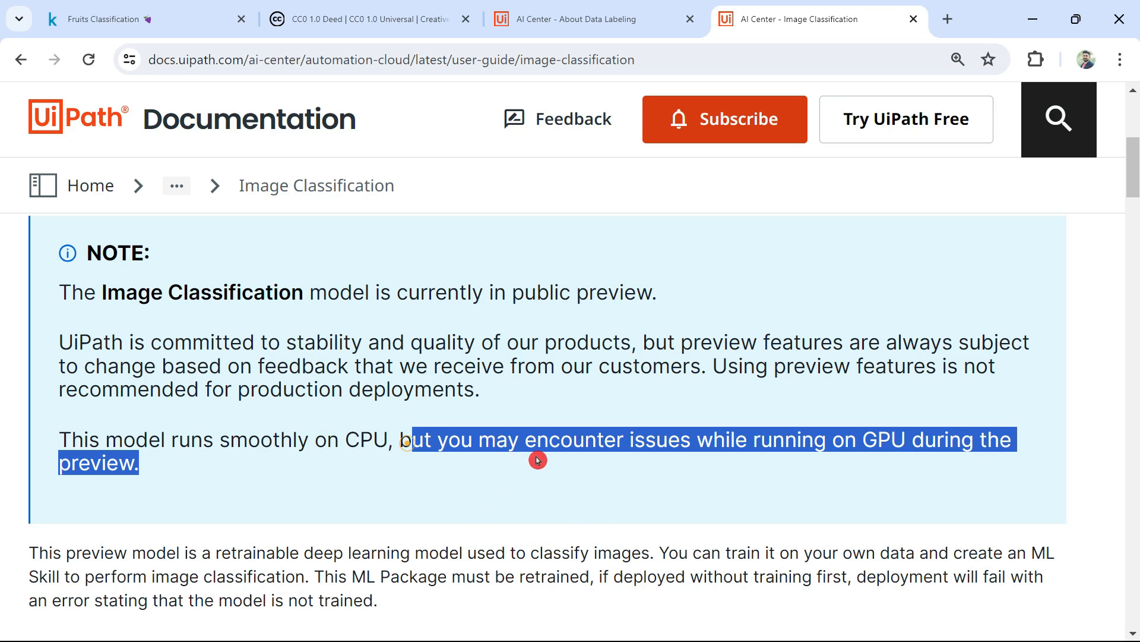
left_click(698, 461)
left_click_drag(696, 443, 583, 466)
left_click(218, 475)
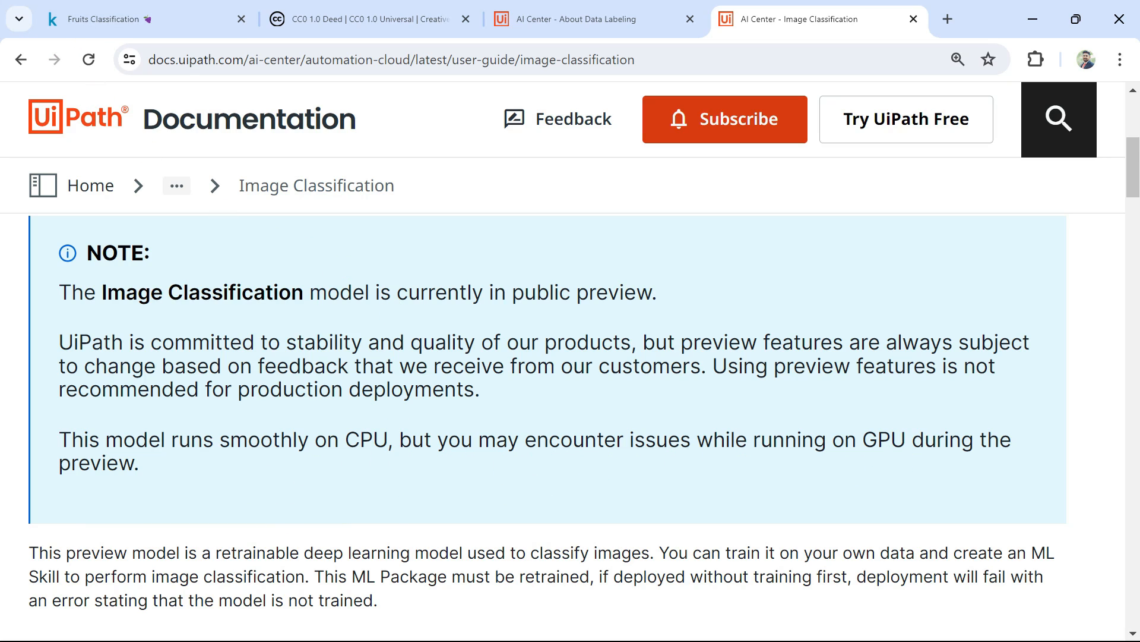
- Return to AI Center and create the MLPkgTrain training run with GPU disabled and Run now selected
key("alt+Tab")
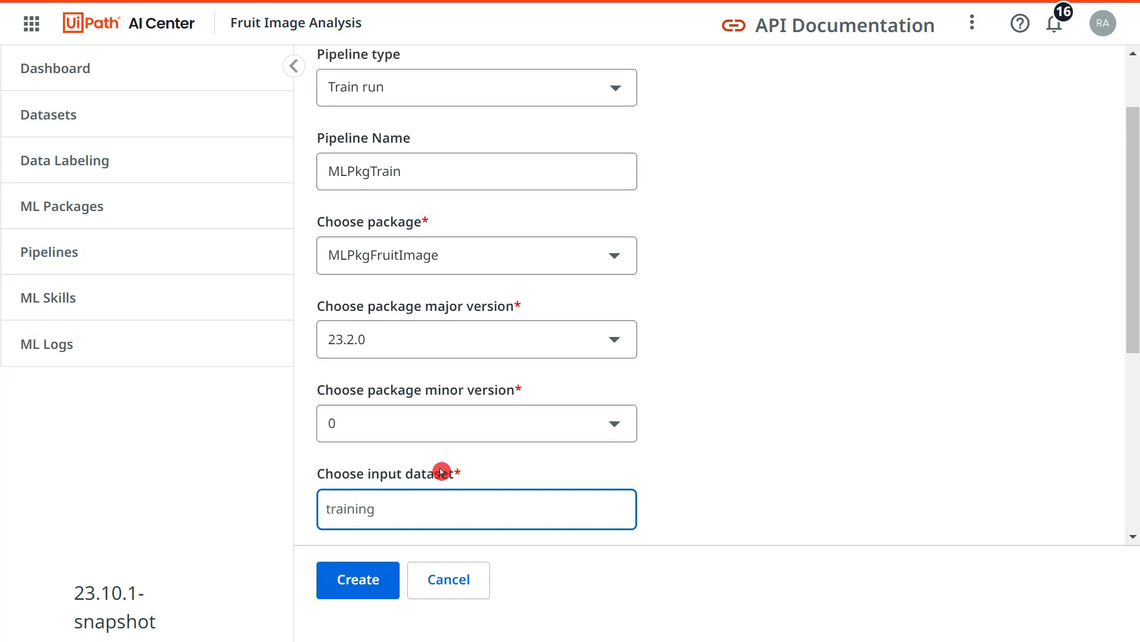
scroll(618, 354, "down", 5)
scroll(624, 331, "down", 2)
scroll(629, 400, "up", 6)
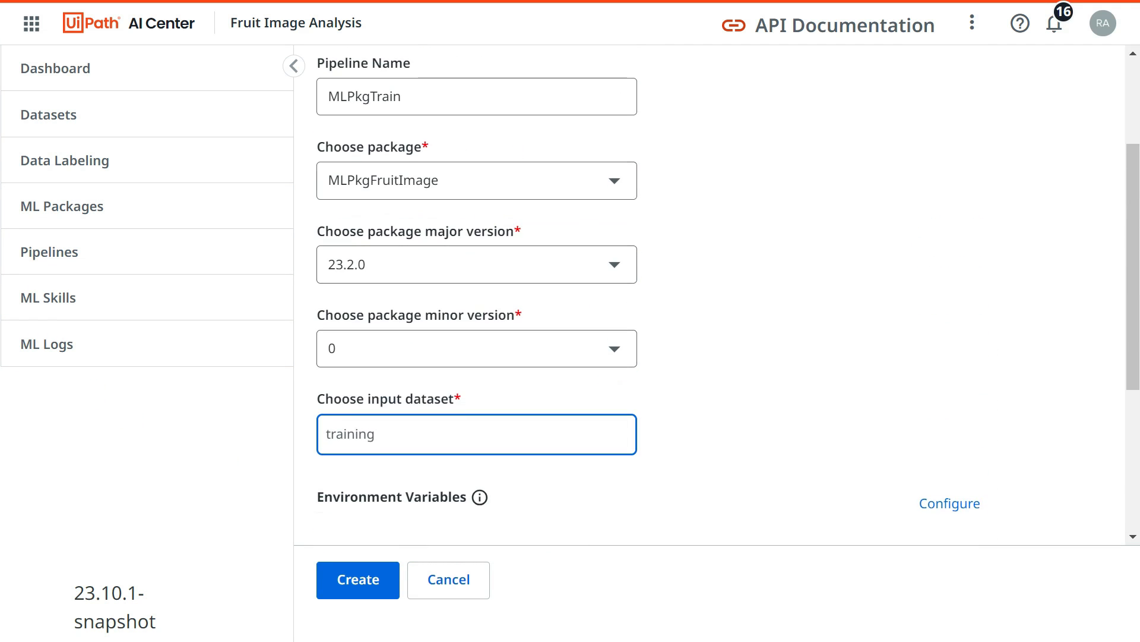
scroll(639, 386, "down", 5)
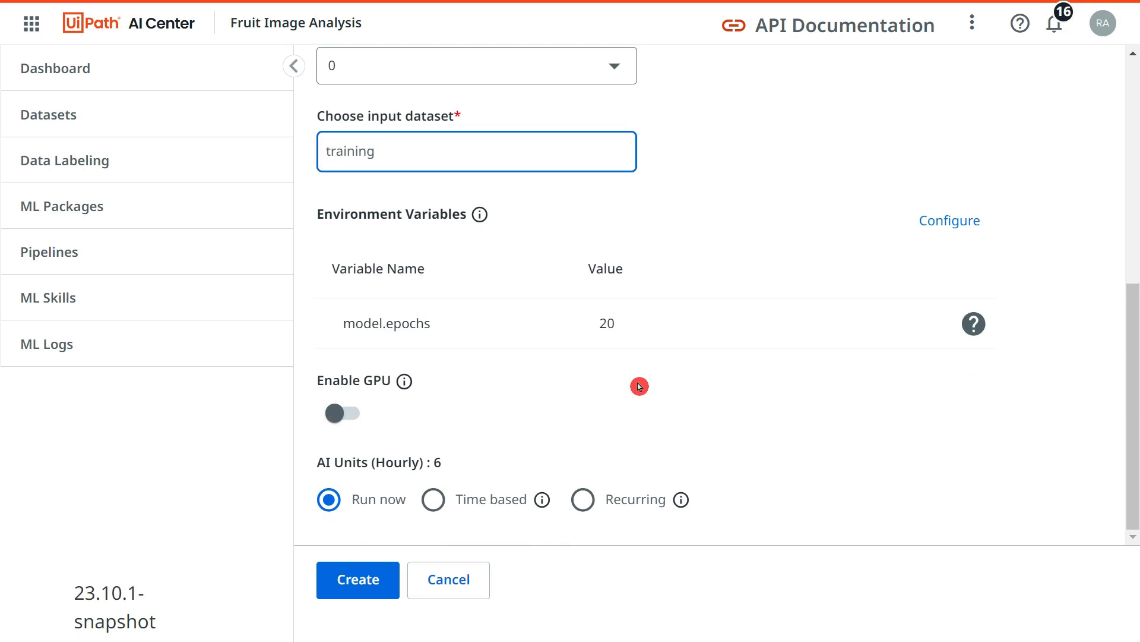
left_click(357, 414)
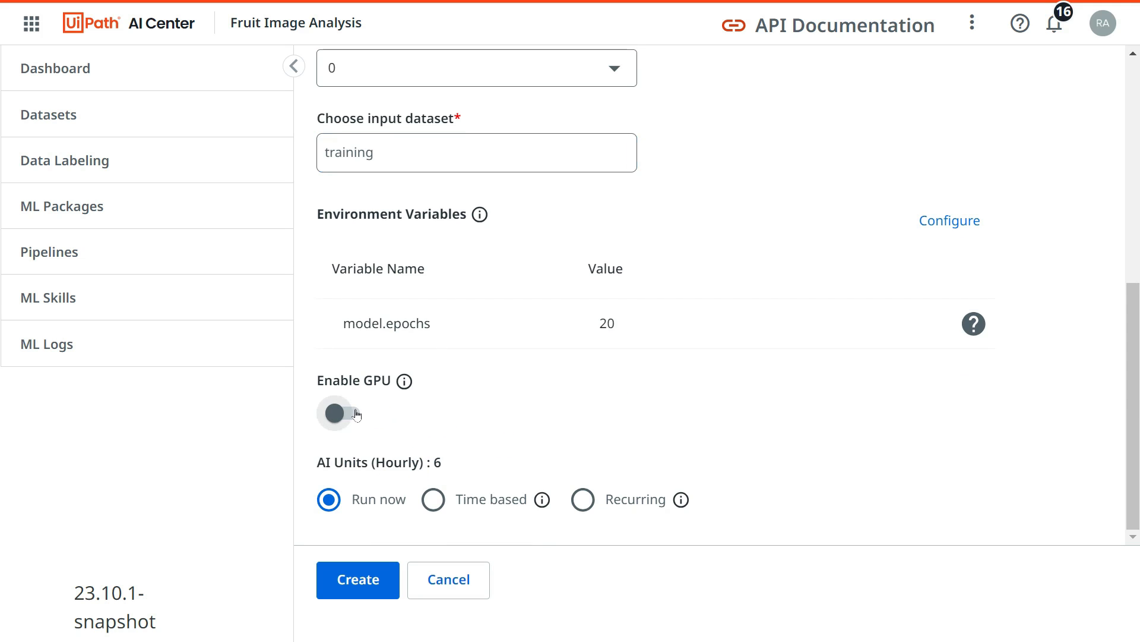
left_click(341, 414)
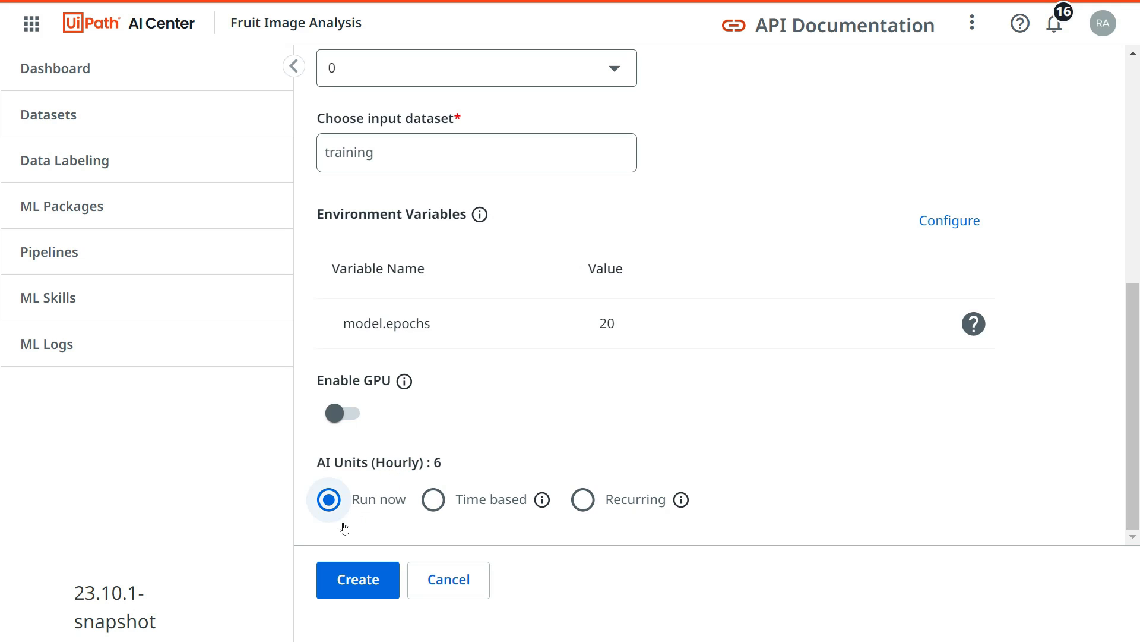
left_click(365, 587)
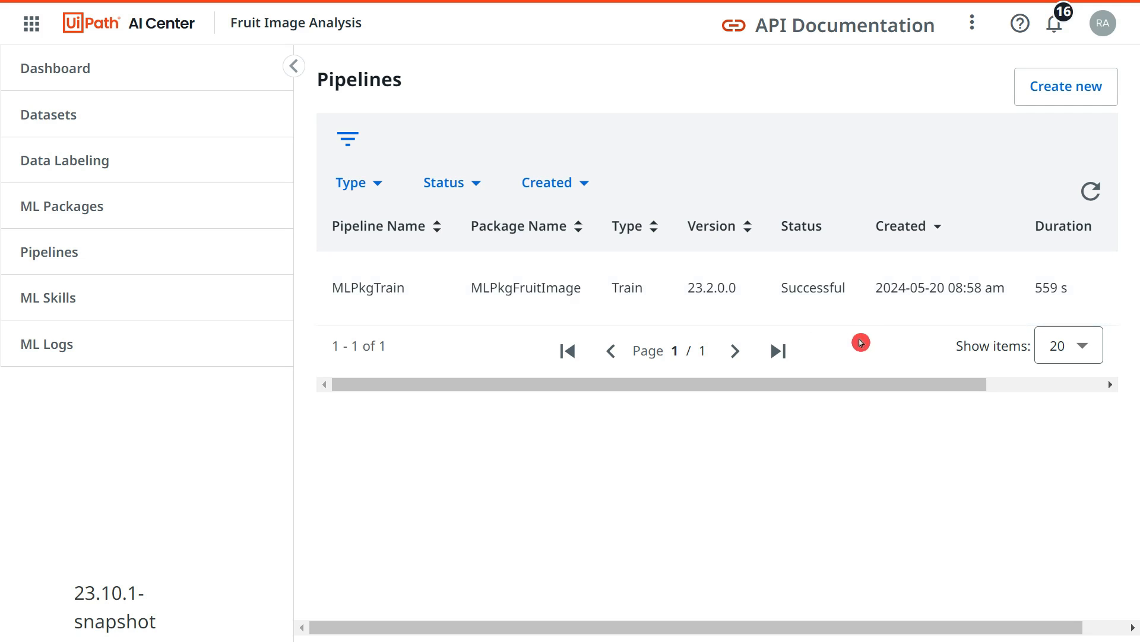
- Check the training run's status in the pipelines list, and highlight the error details in the UiPath forum thread on pipeline failure
left_click(141, 260)
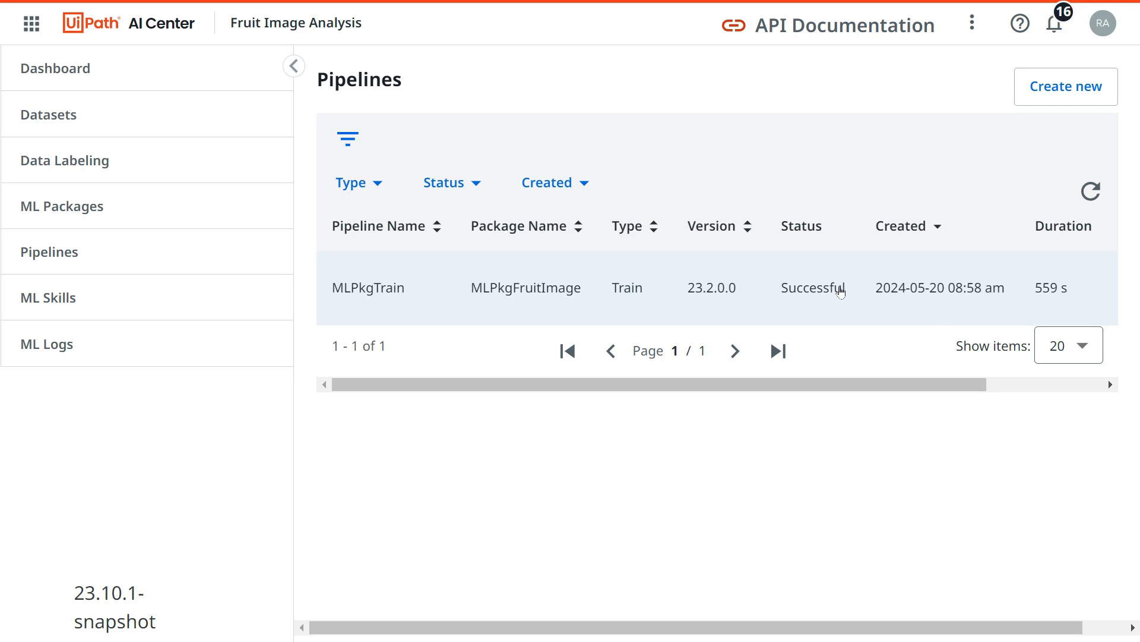
key("alt+Tab")
key("alt+Tab")
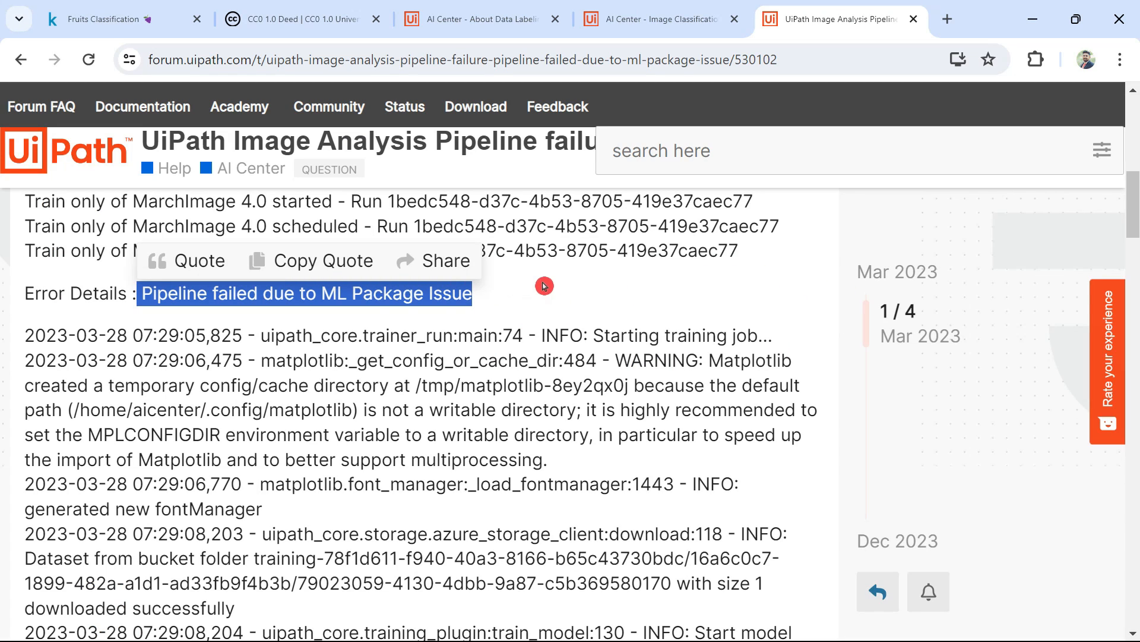
left_click(532, 297)
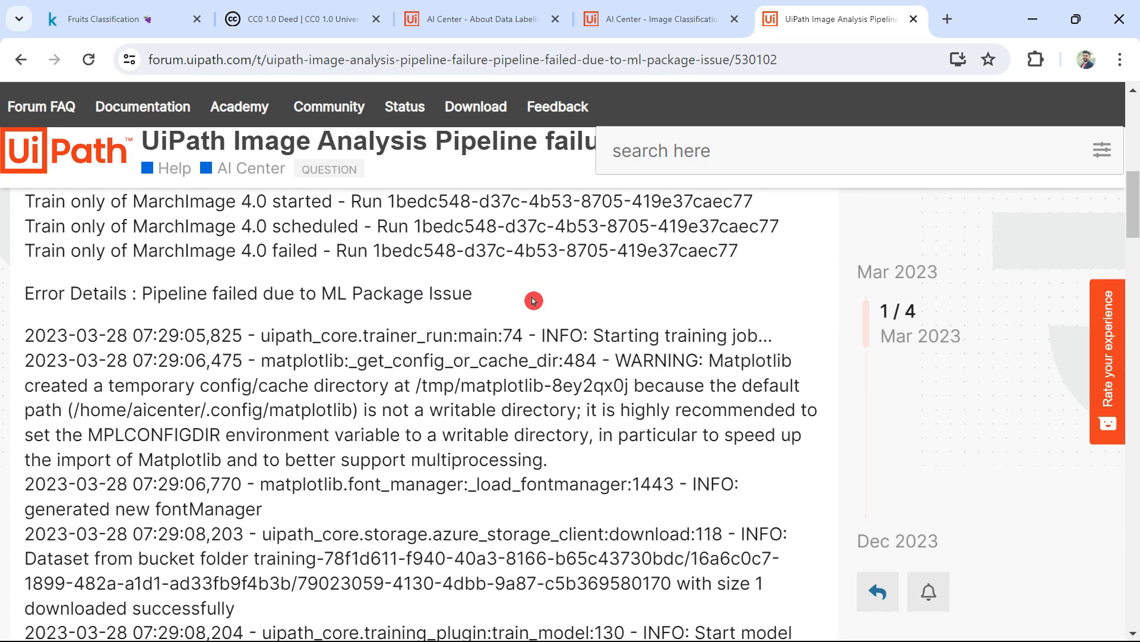
left_click_drag(141, 294, 498, 294)
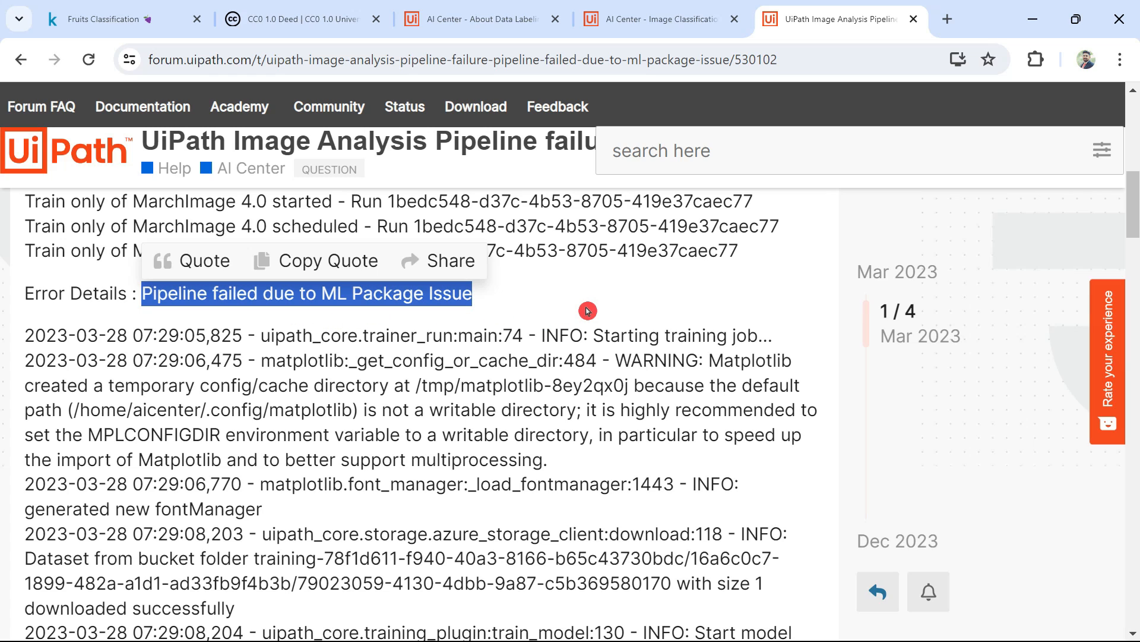
- Switch to File Explorer and examine the folder structure of the training dataset down to the fruit folders inside images
key("alt+Tab")
key("alt+Tab")
key("alt+Tab")
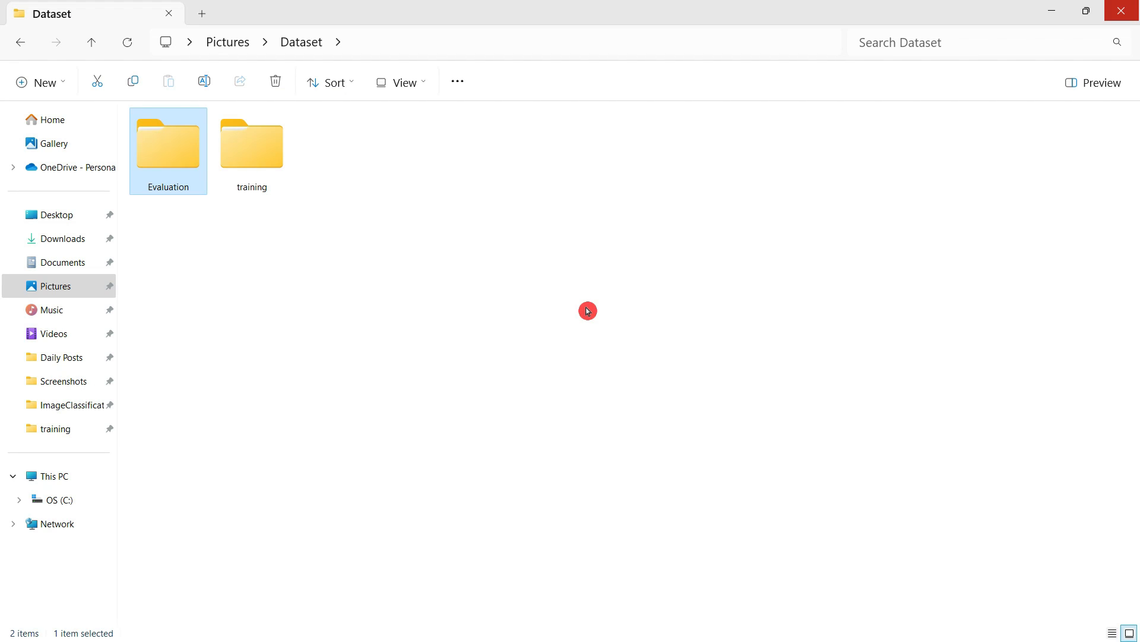
double_click(246, 167)
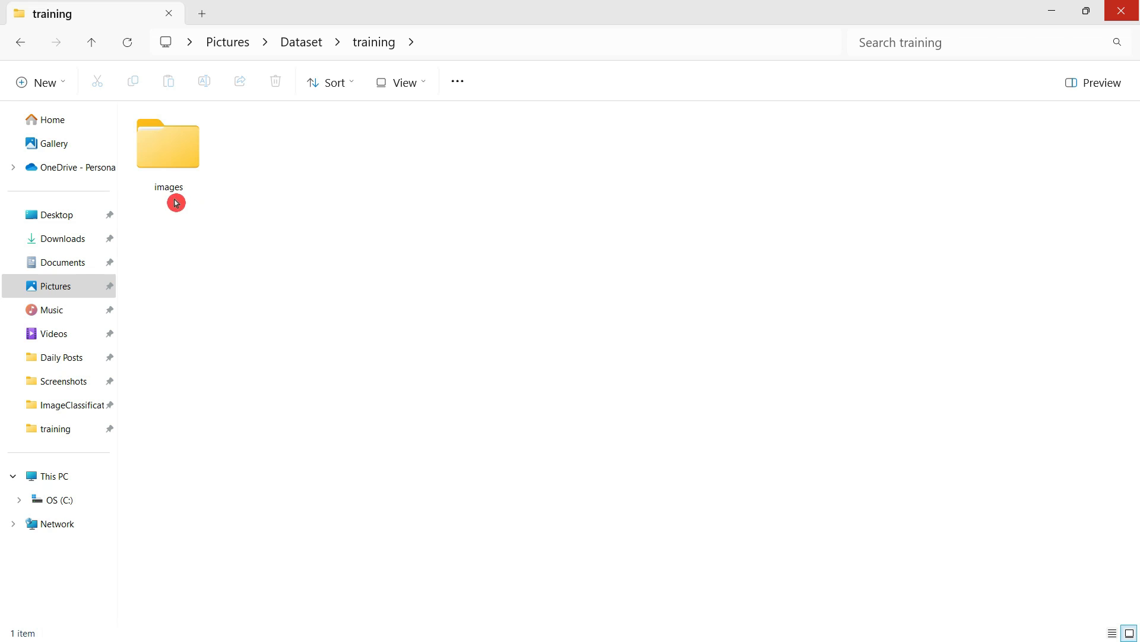
double_click(186, 160)
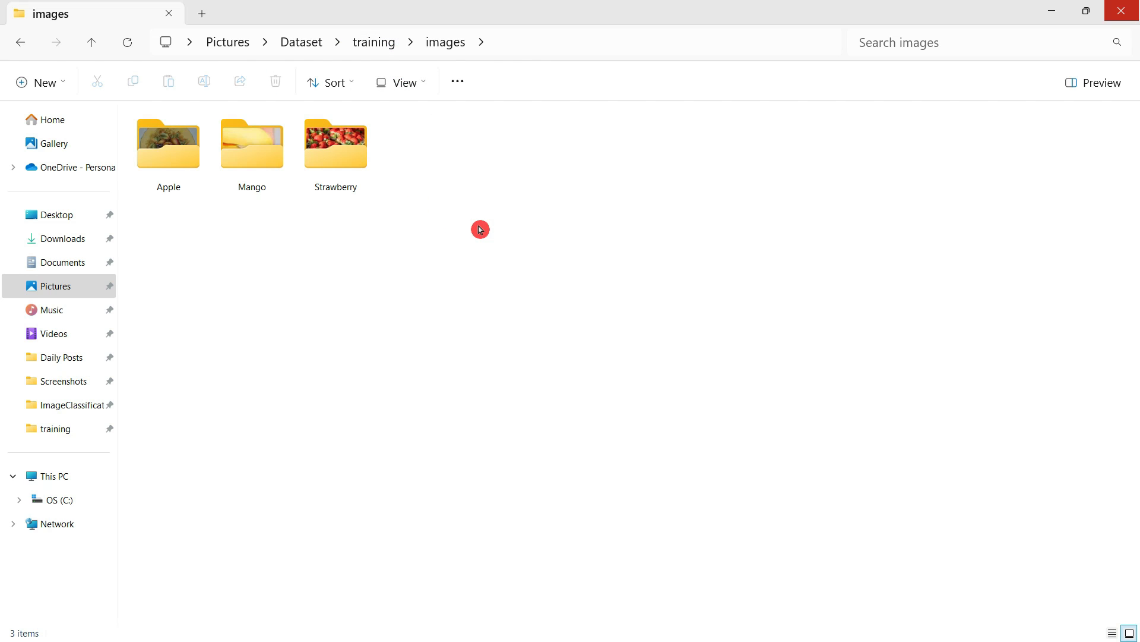
left_click(366, 51)
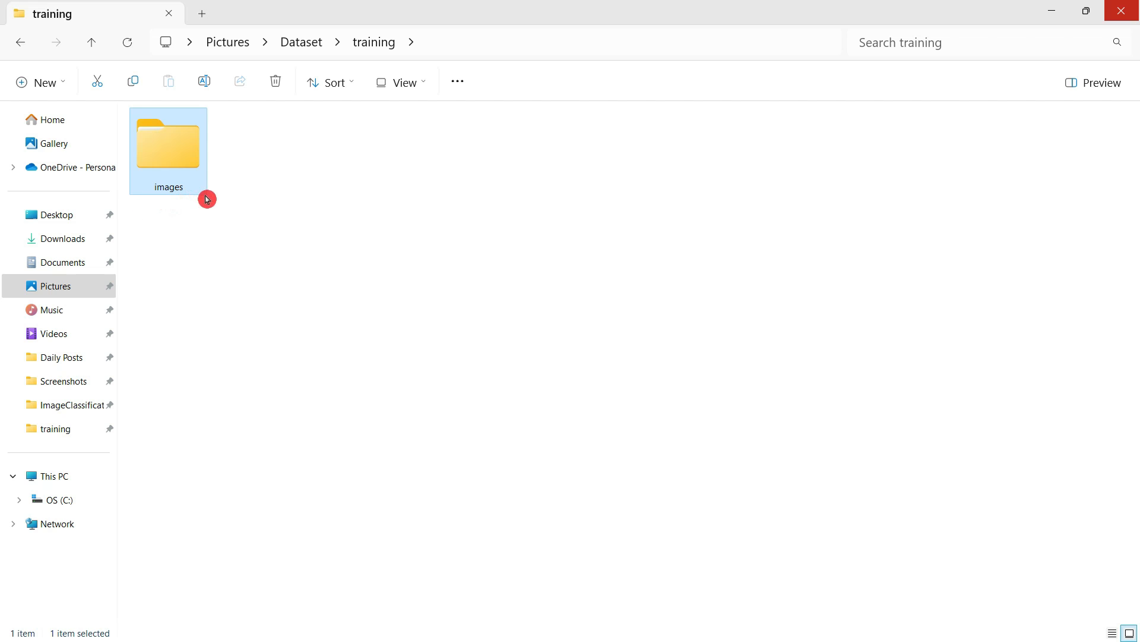
double_click(202, 168)
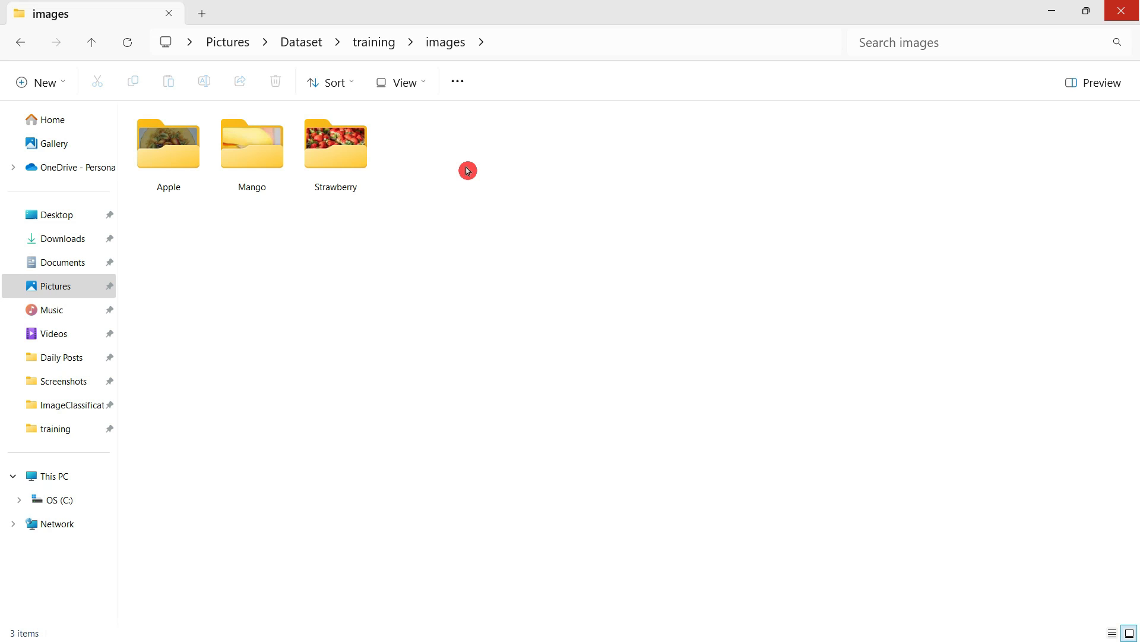
- Examine the Evaluation dataset's folder structure down to the pictures in images > Apple
left_click(295, 42)
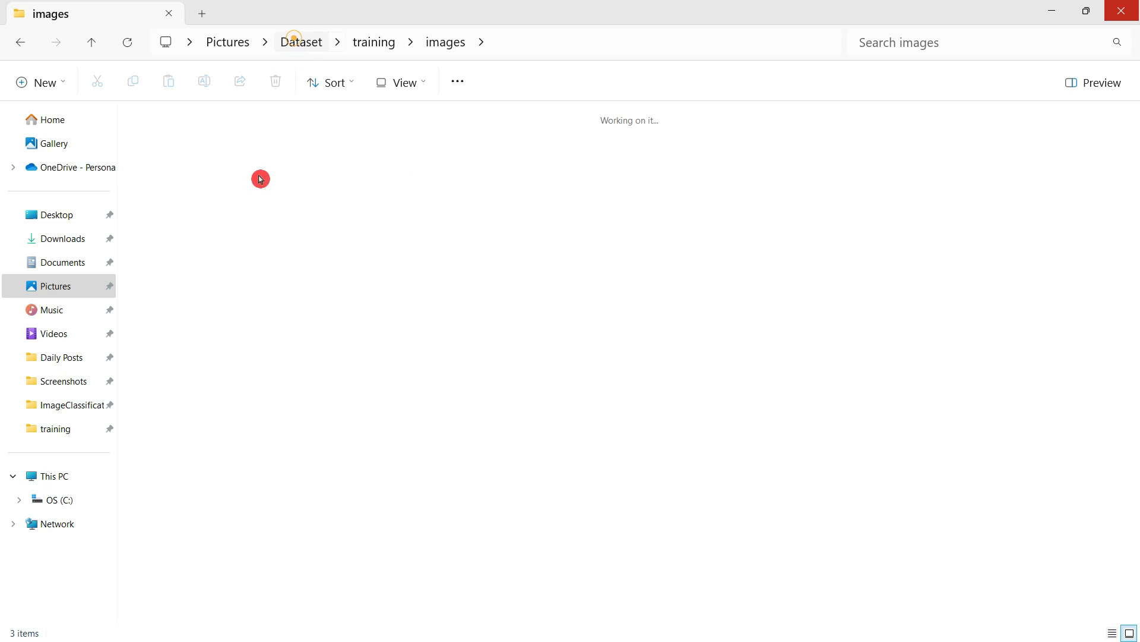
double_click(189, 179)
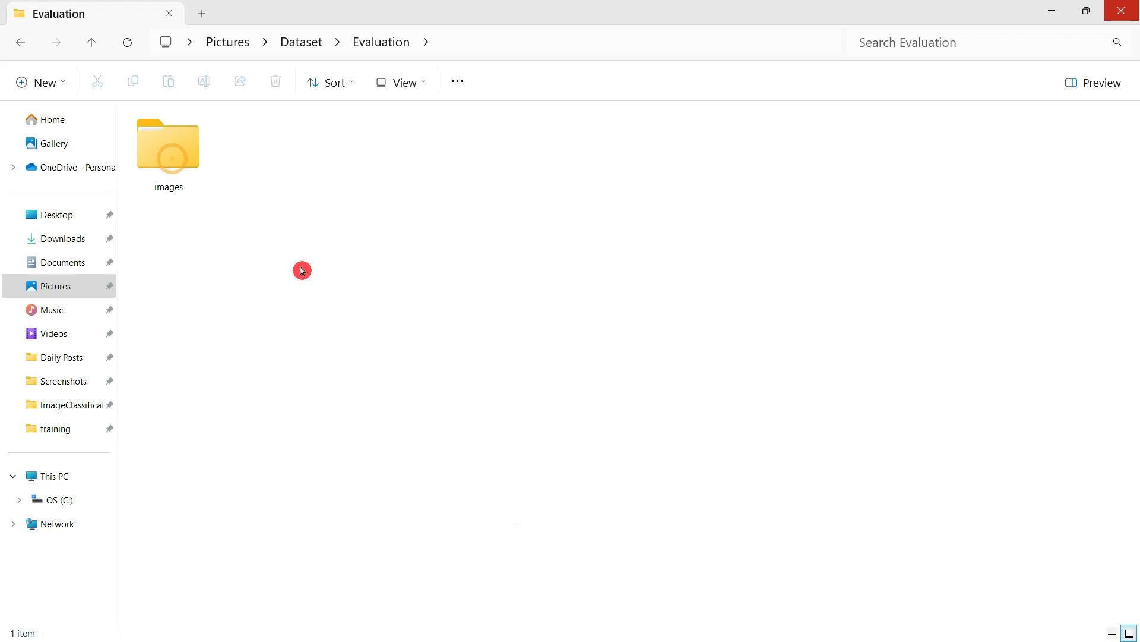
double_click(174, 173)
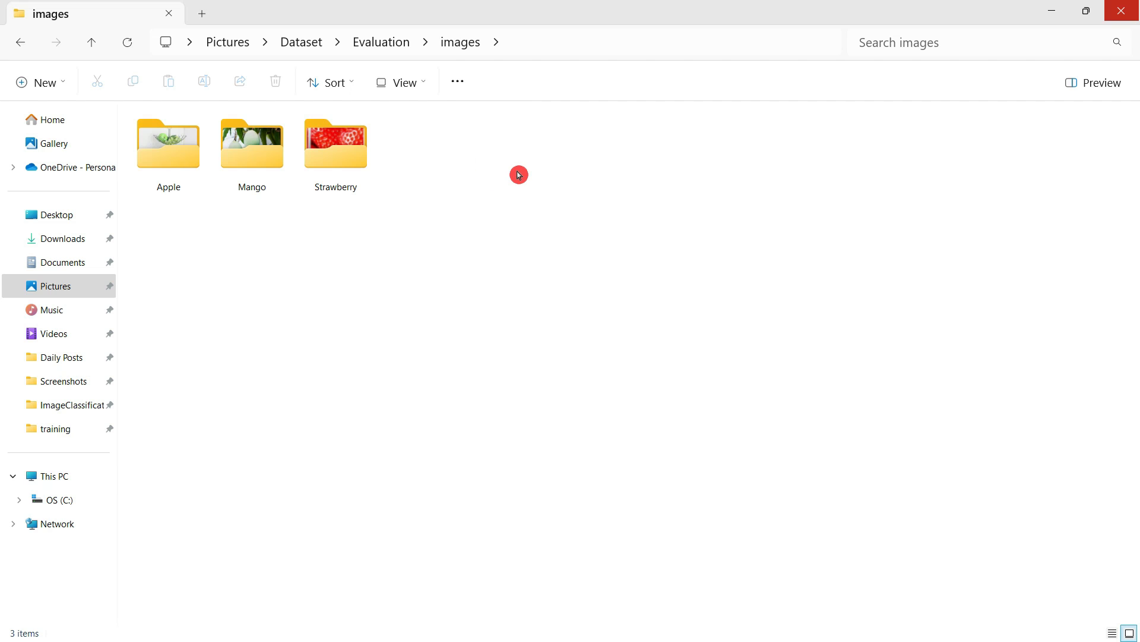
double_click(168, 171)
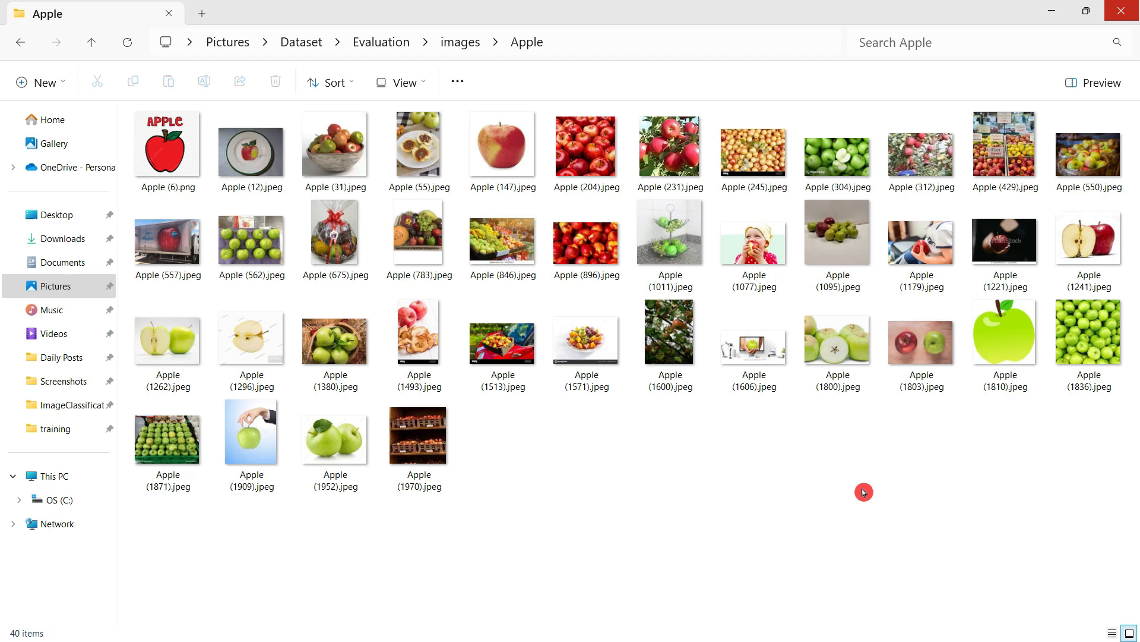
- Revisit the error details in the UiPath forum thread, and return to the AI Center pipelines list
key("alt+Tab")
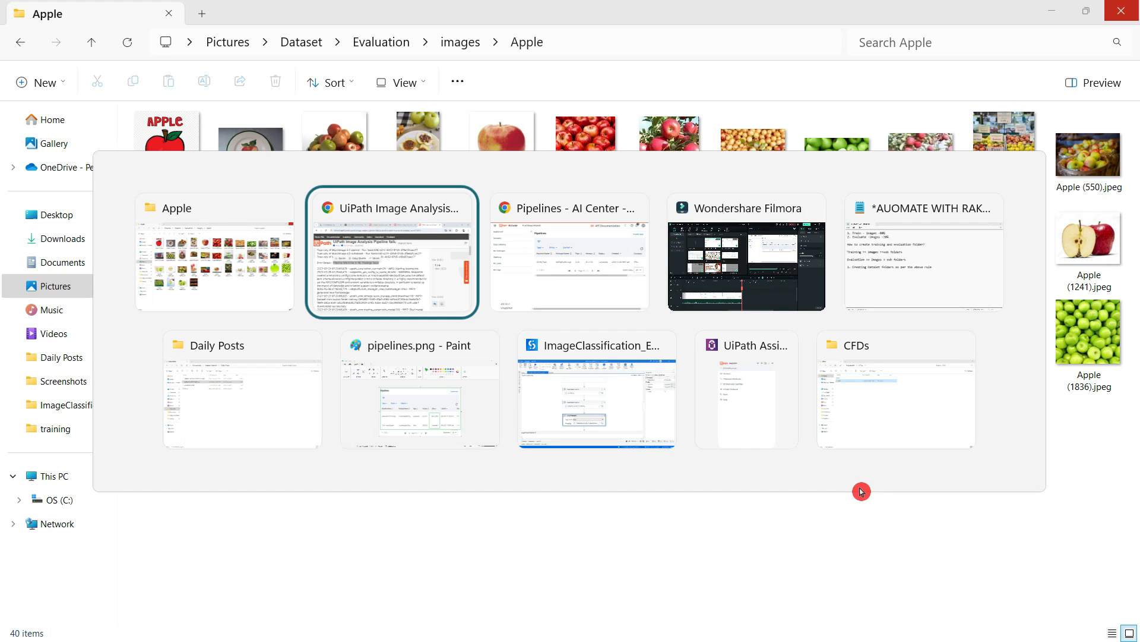
left_click(377, 293)
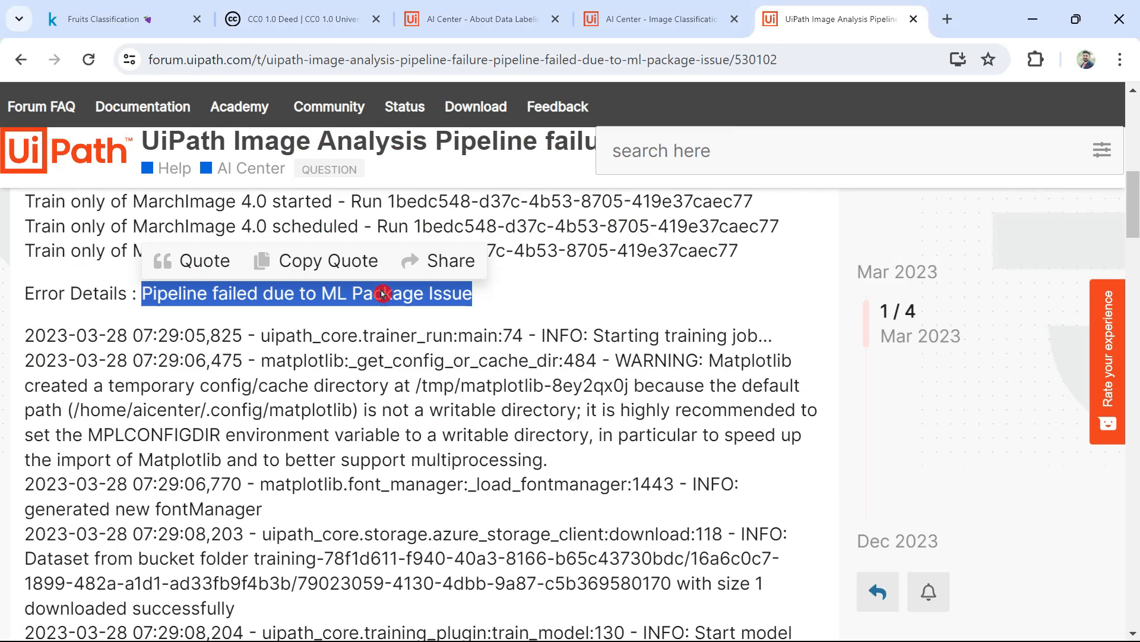
key("alt+Tab")
left_click(614, 303)
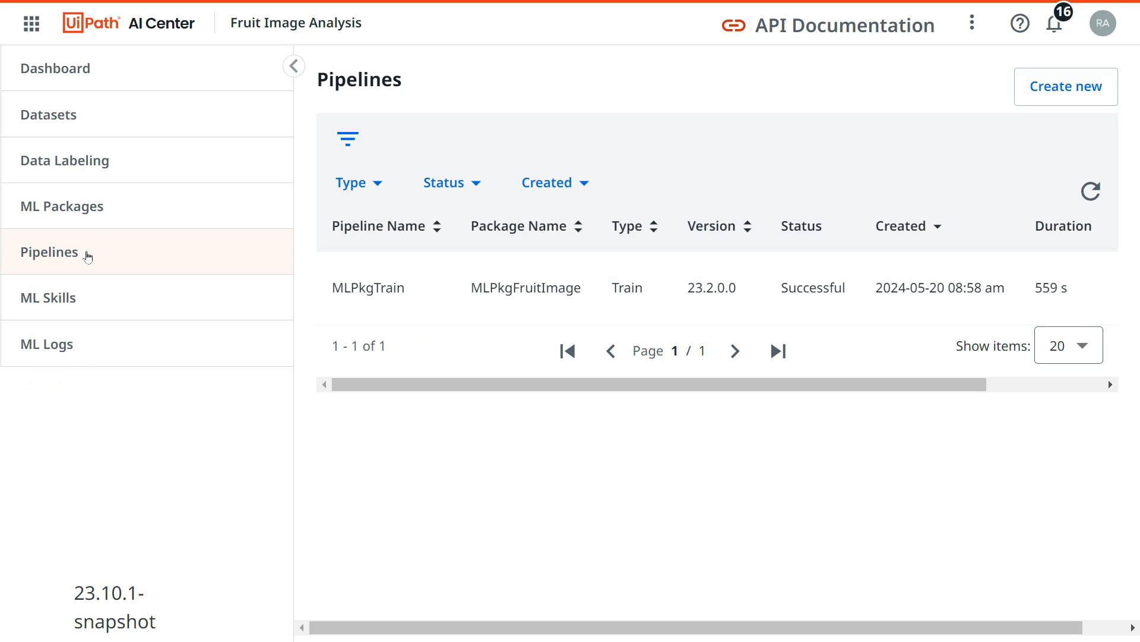
- Start a new pipeline run of type Evaluation run and name it MLPkgFruitEvaluate
left_click(87, 252)
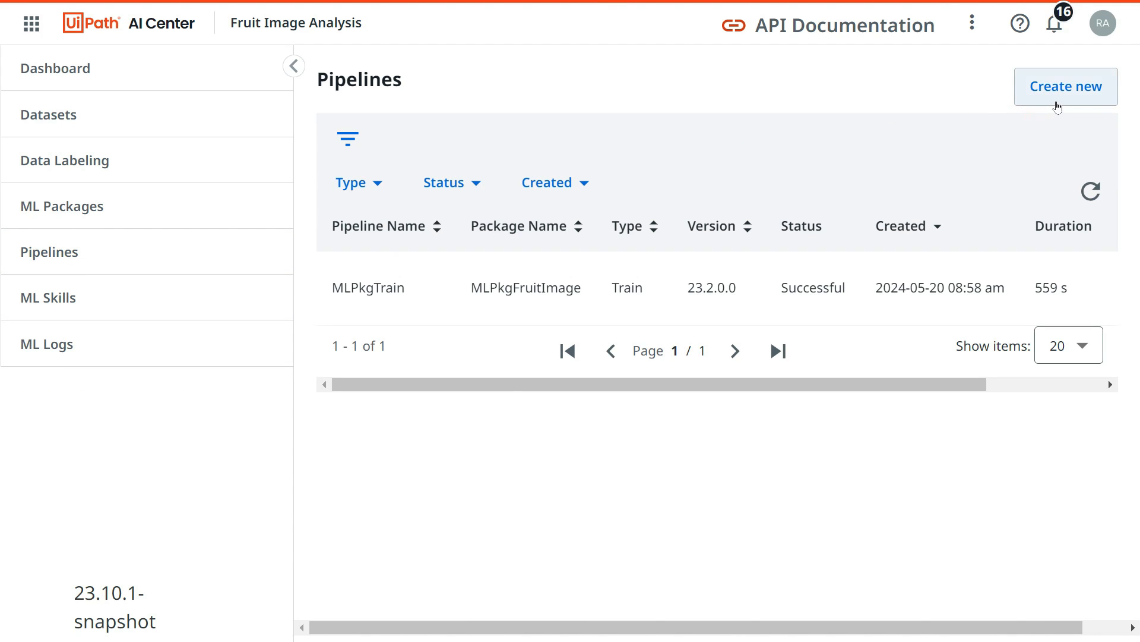
left_click(1063, 87)
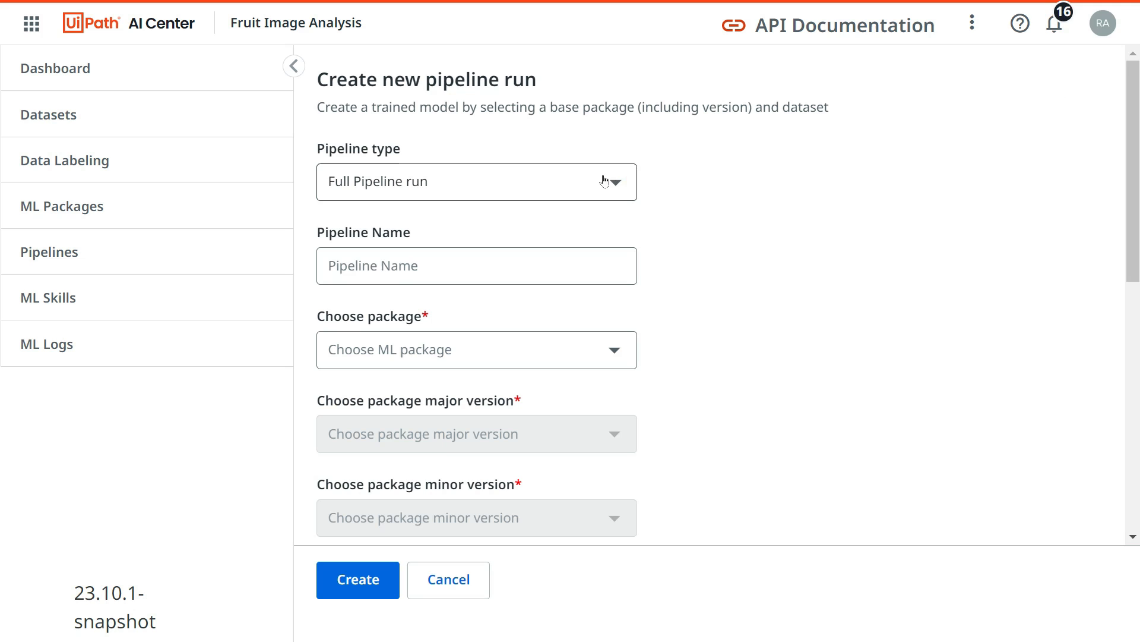
left_click(596, 185)
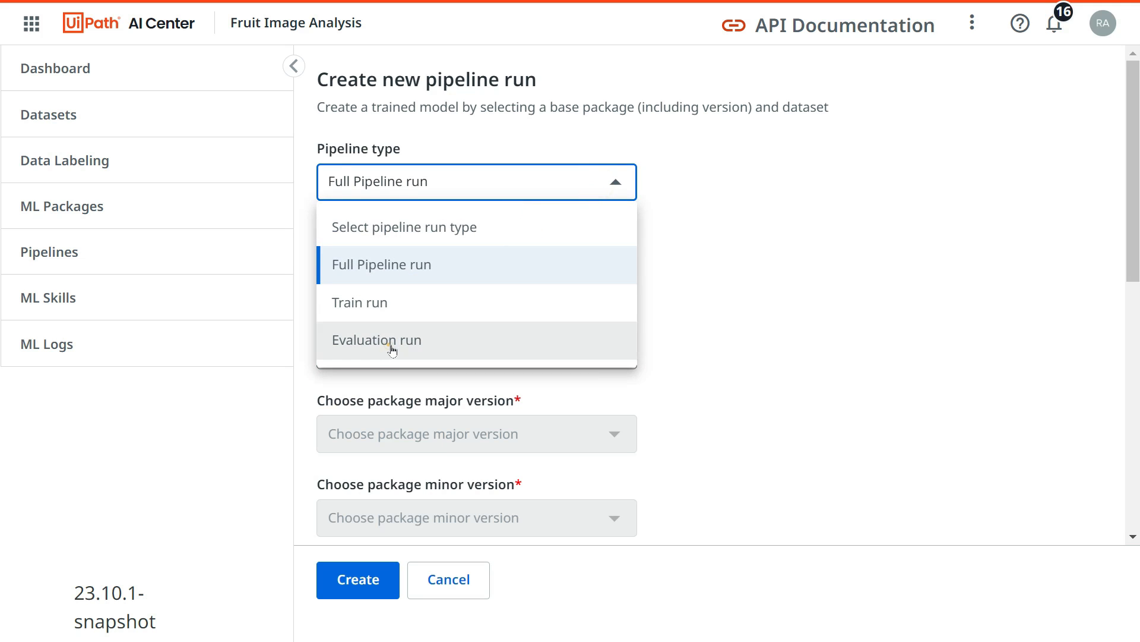
left_click(392, 350)
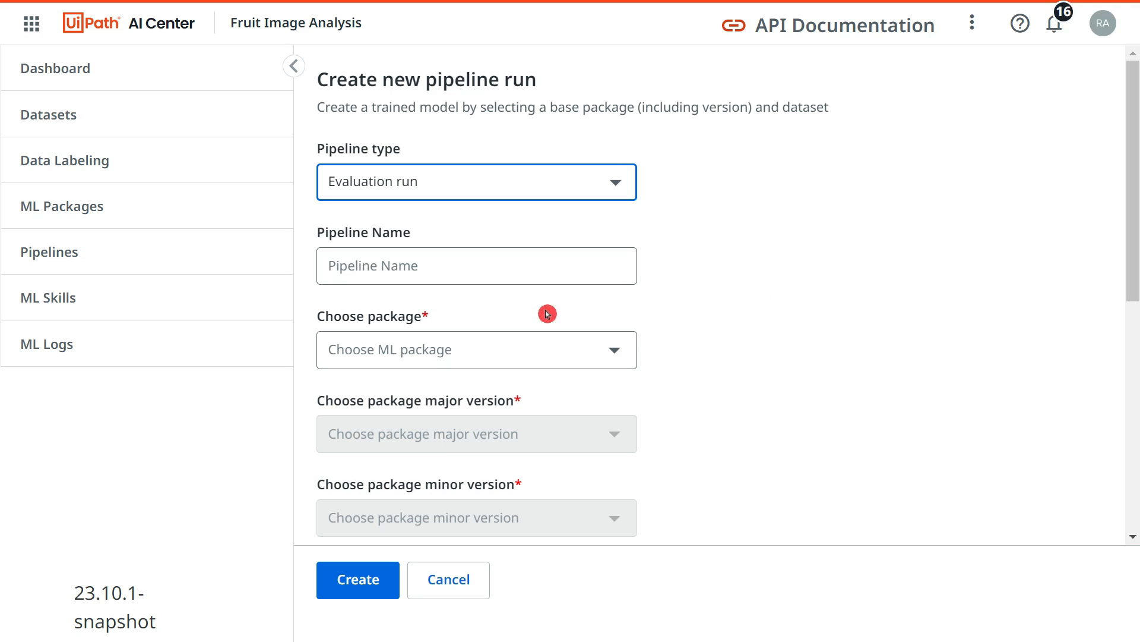
left_click(467, 269)
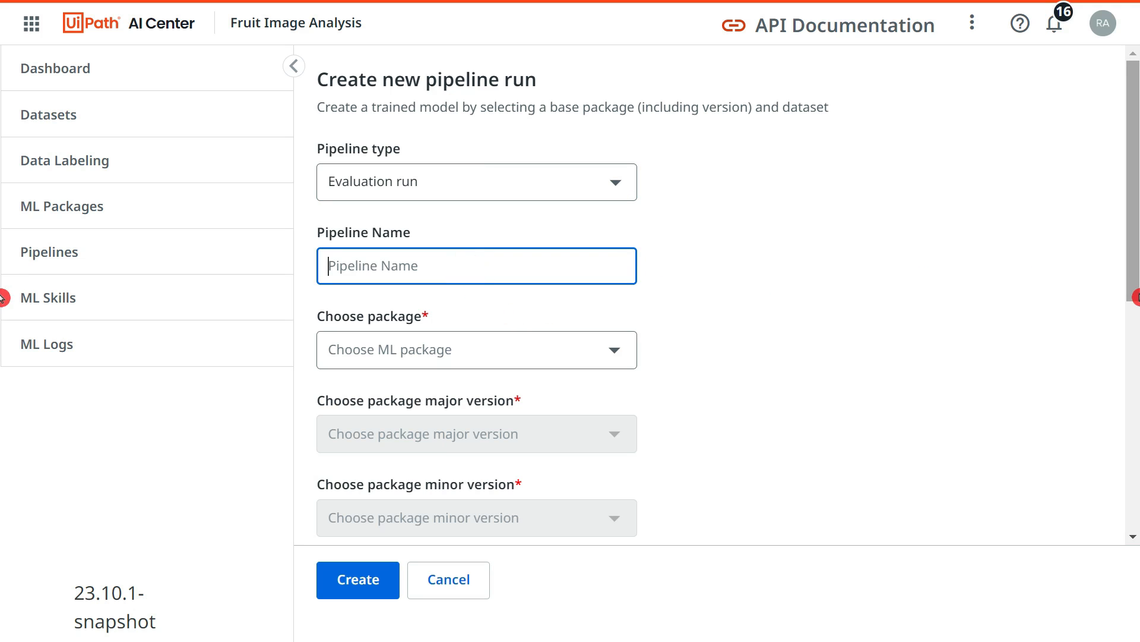
type("MLPkgFr")
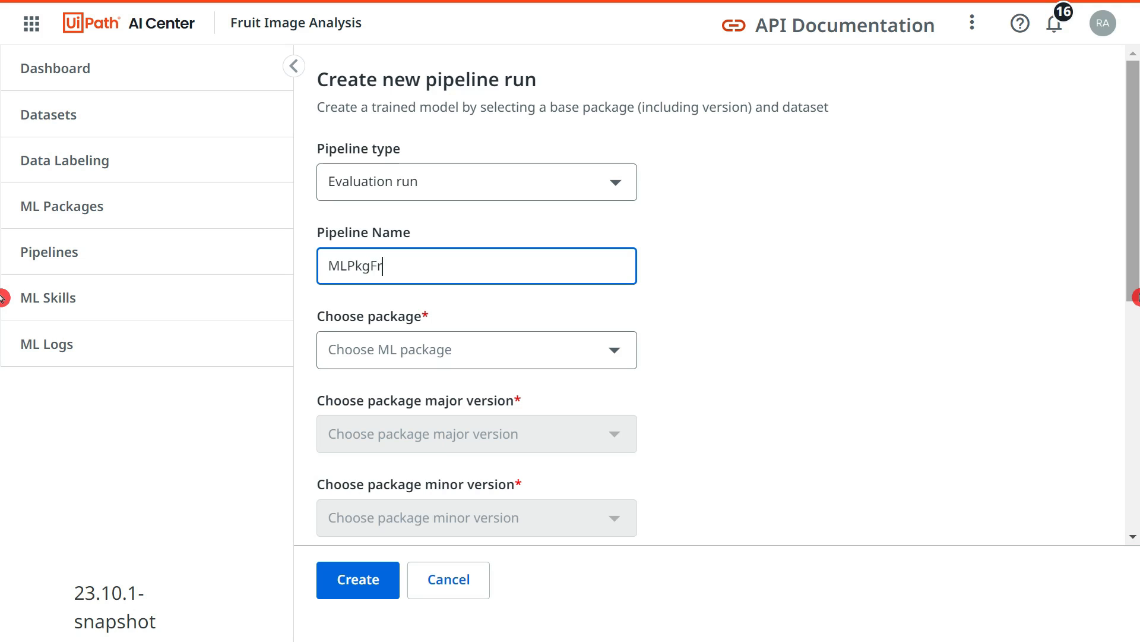
type("uitEvaluate")
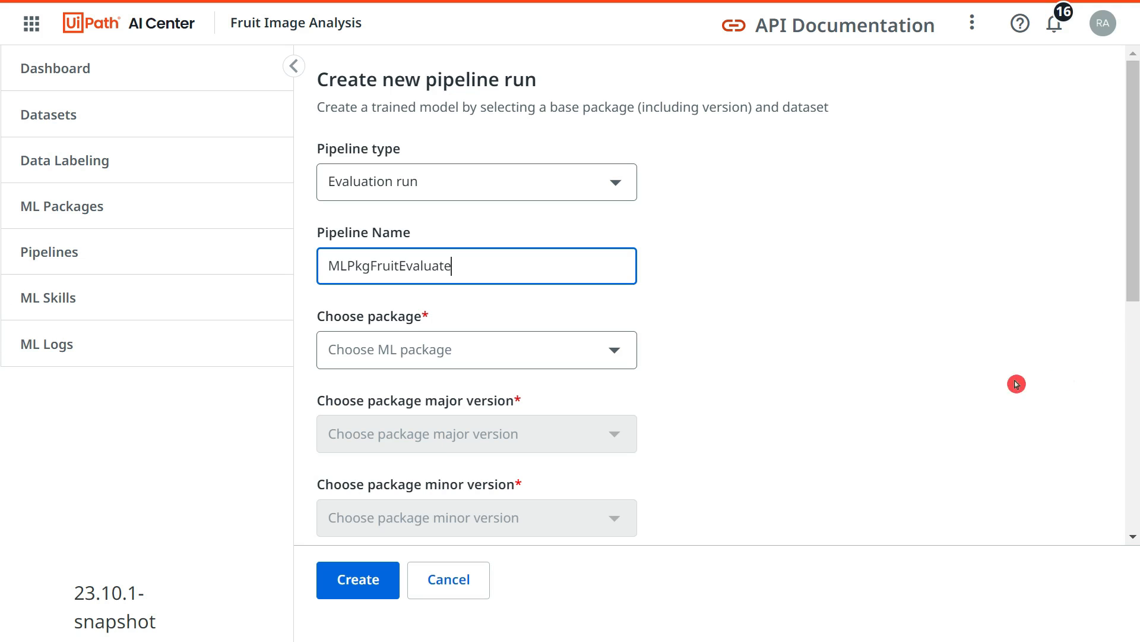
- Choose the MLPkgFruitImage package for the run, with major version 23.2.0 and minor version 1
left_click(612, 350)
left_click(420, 386)
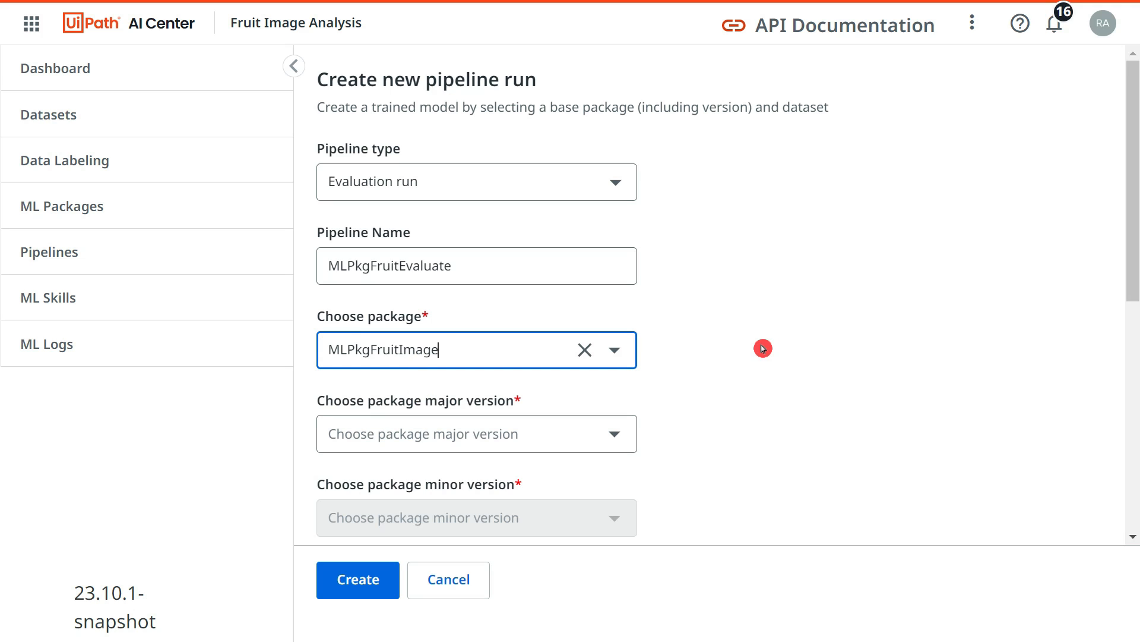
left_click(613, 435)
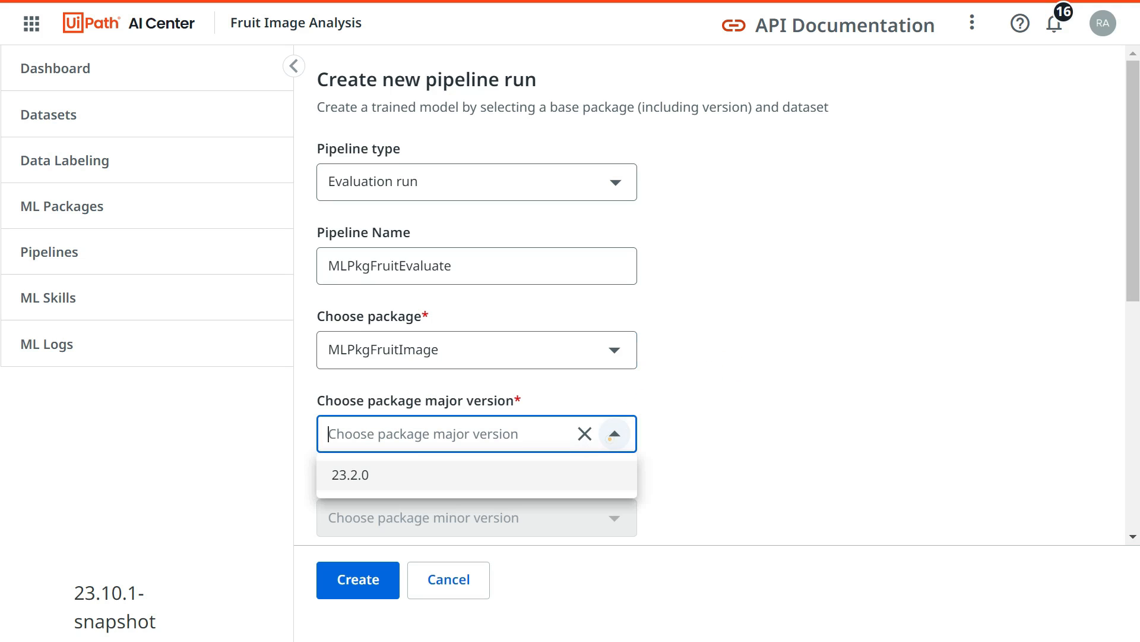
left_click(364, 474)
scroll(653, 368, "down", 3)
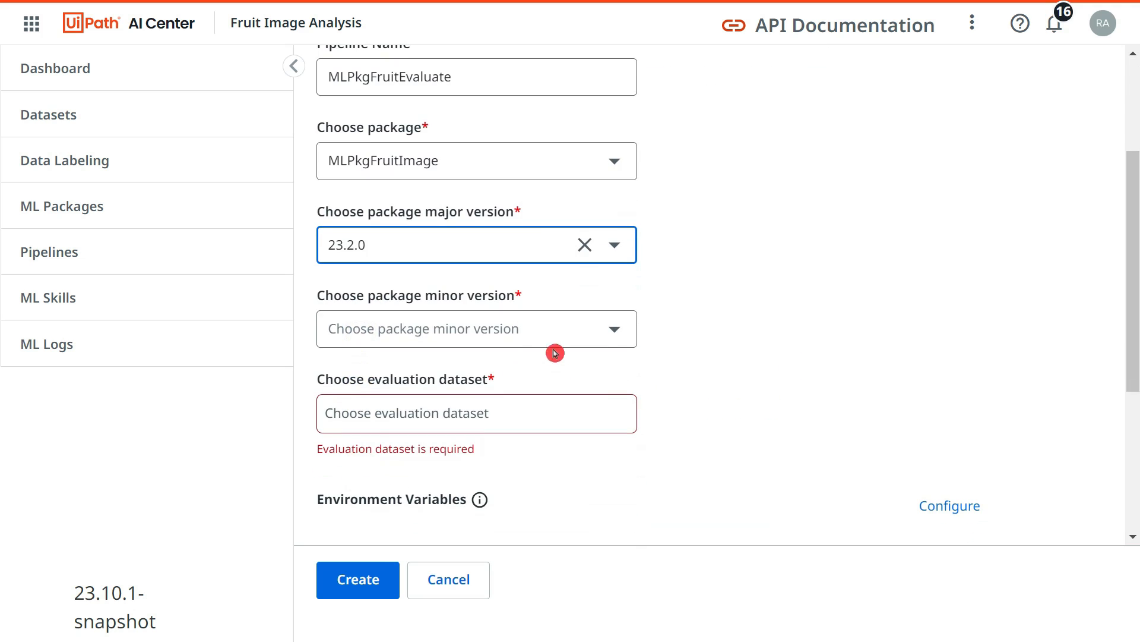
left_click(616, 330)
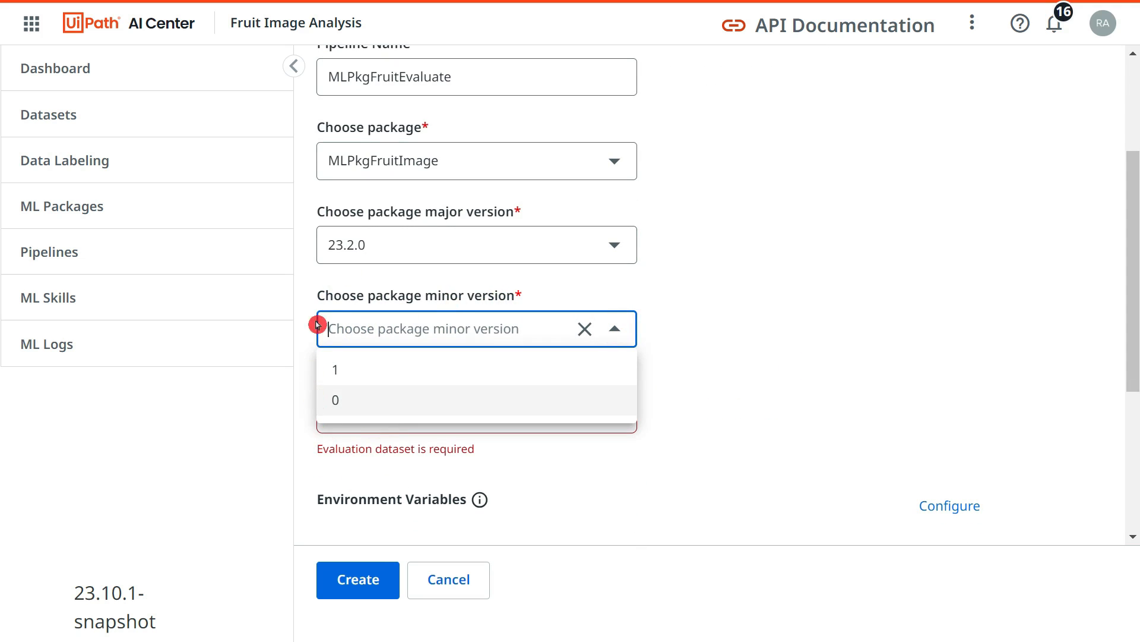
left_click(349, 376)
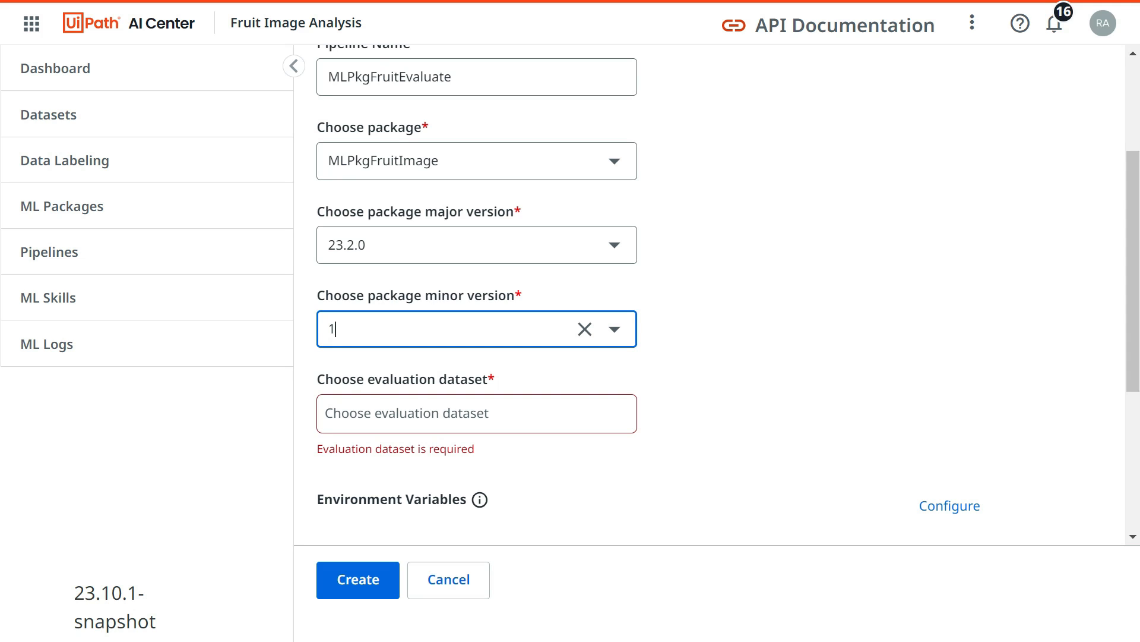
left_click(499, 420)
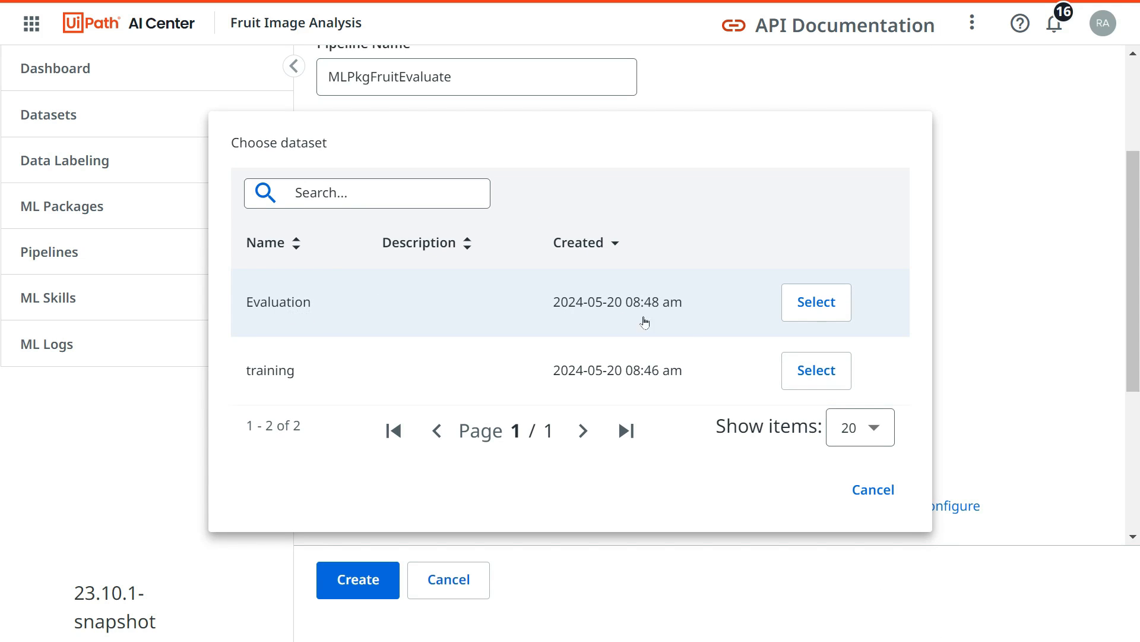
left_click(377, 313)
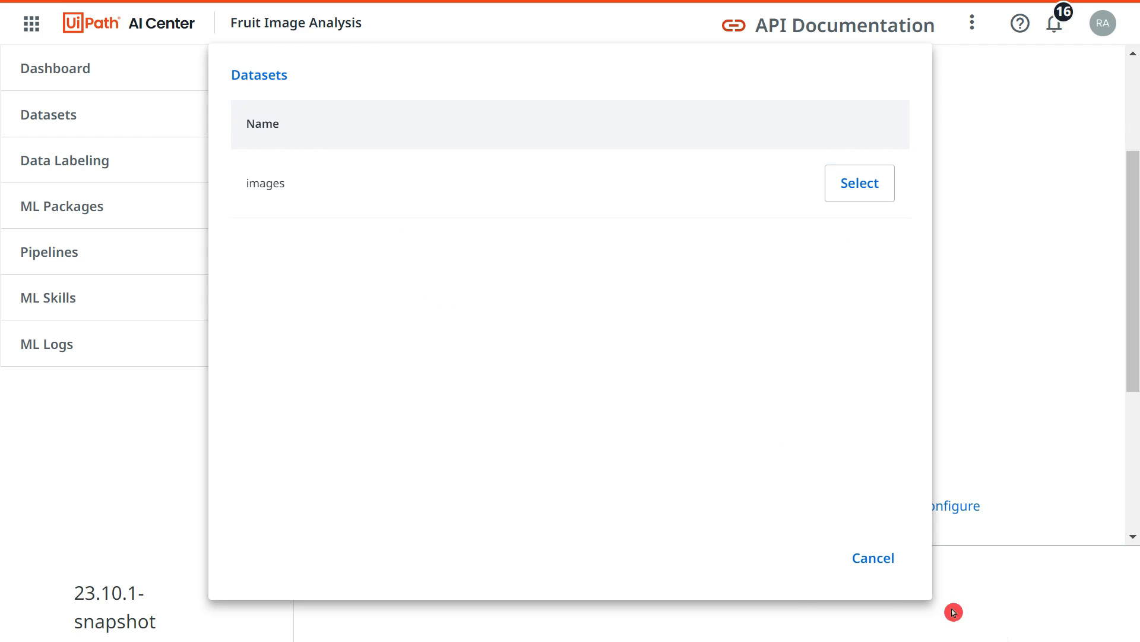
left_click(872, 558)
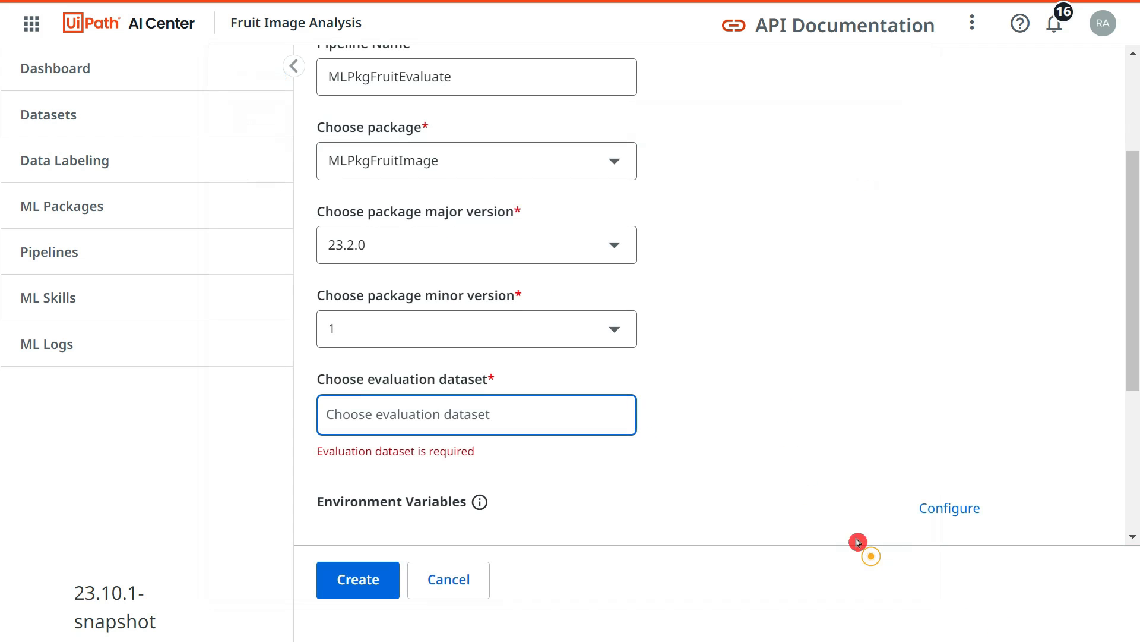
- Select the whole Evaluation dataset as the evaluation dataset and create the pipeline run to execute immediately
left_click(514, 421)
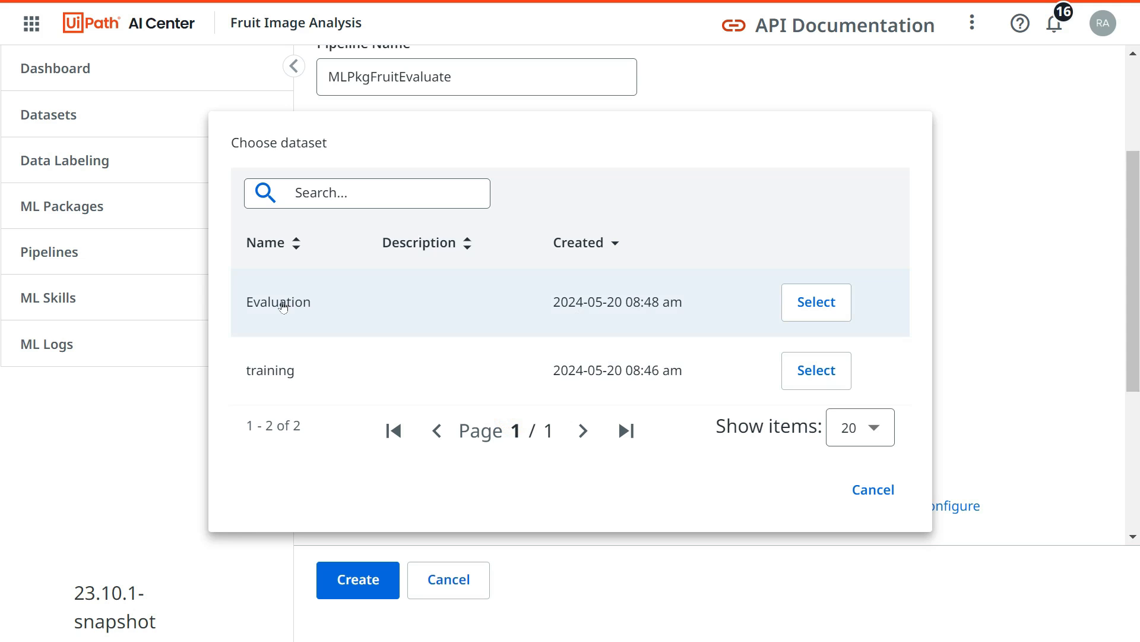
left_click(836, 308)
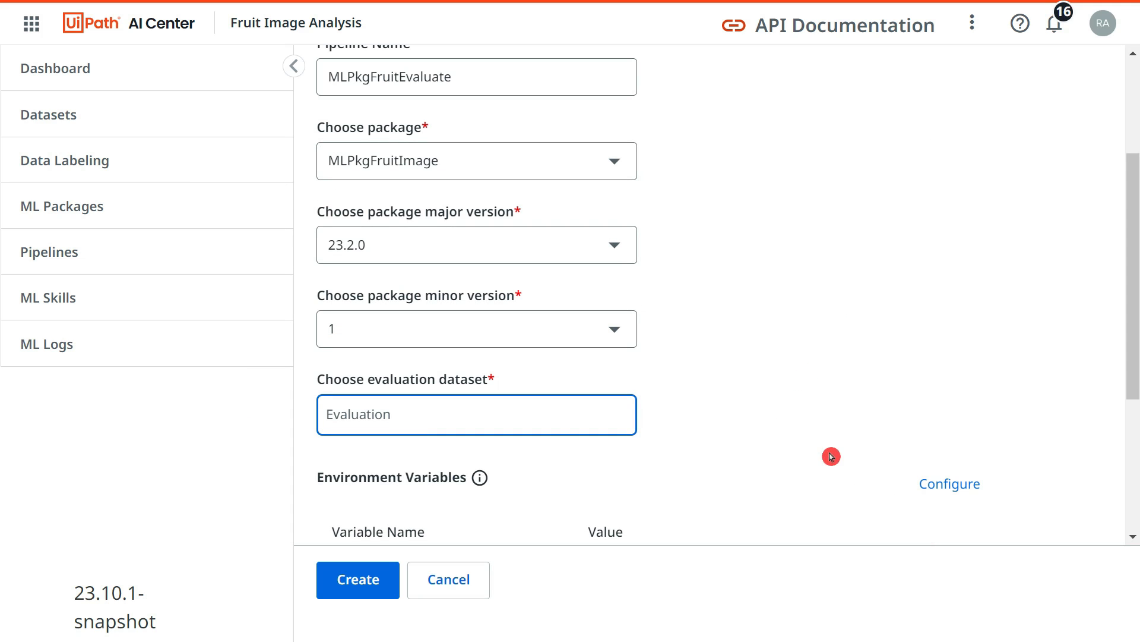
scroll(801, 443, "down", 5)
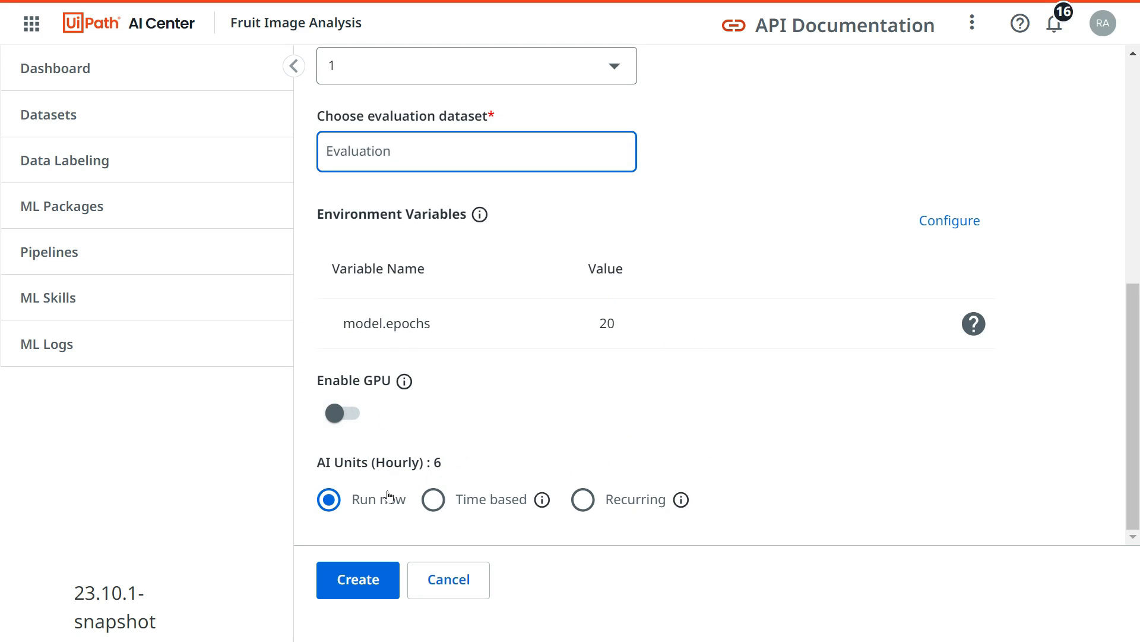
left_click(373, 590)
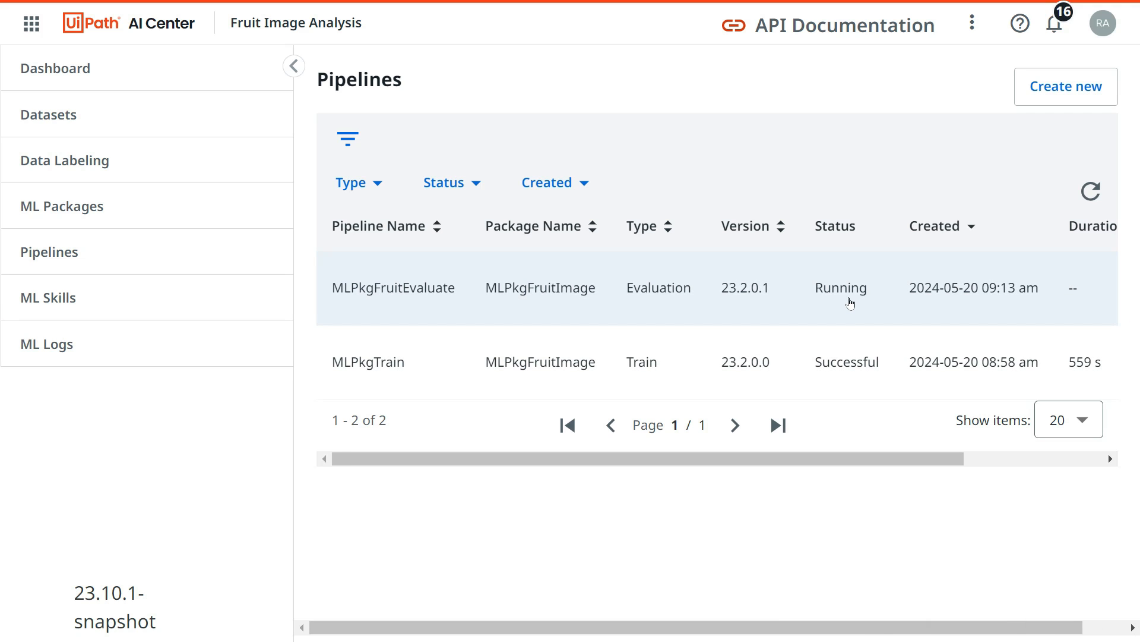
- Refresh the pipelines list and check the evaluation run's status, duration and score
left_click(1101, 189)
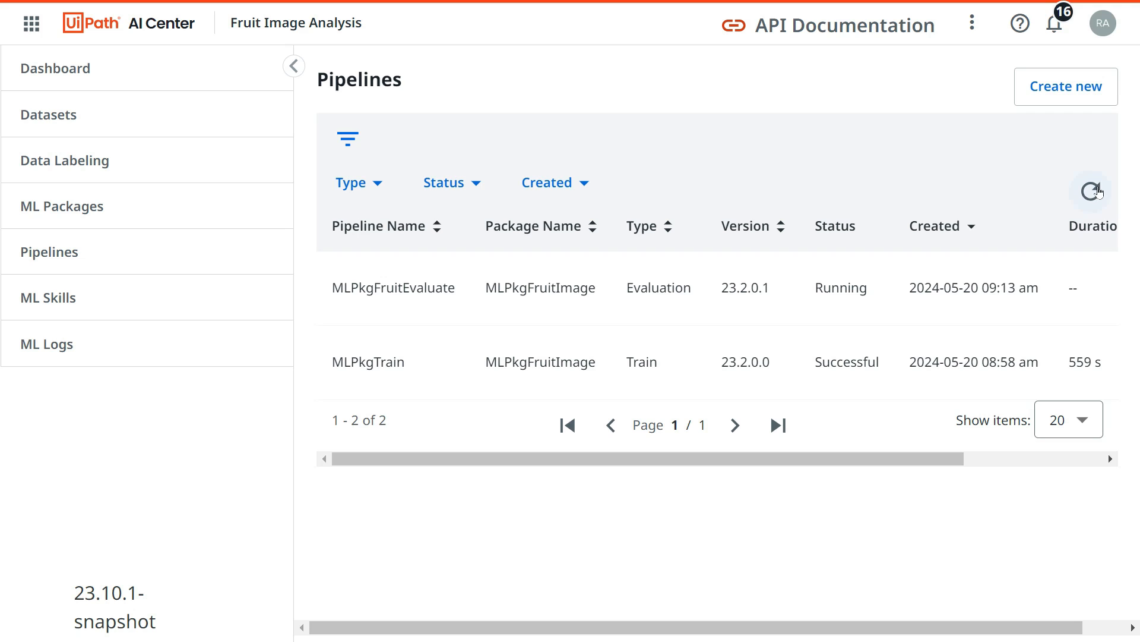
left_click(1099, 190)
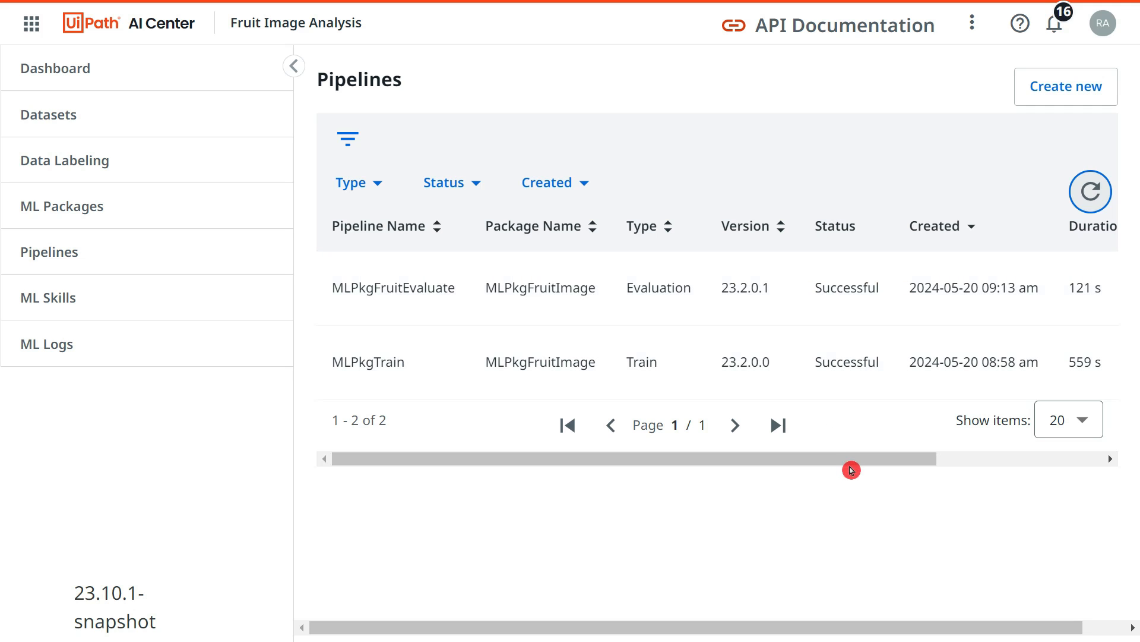
left_click_drag(850, 466, 1013, 461)
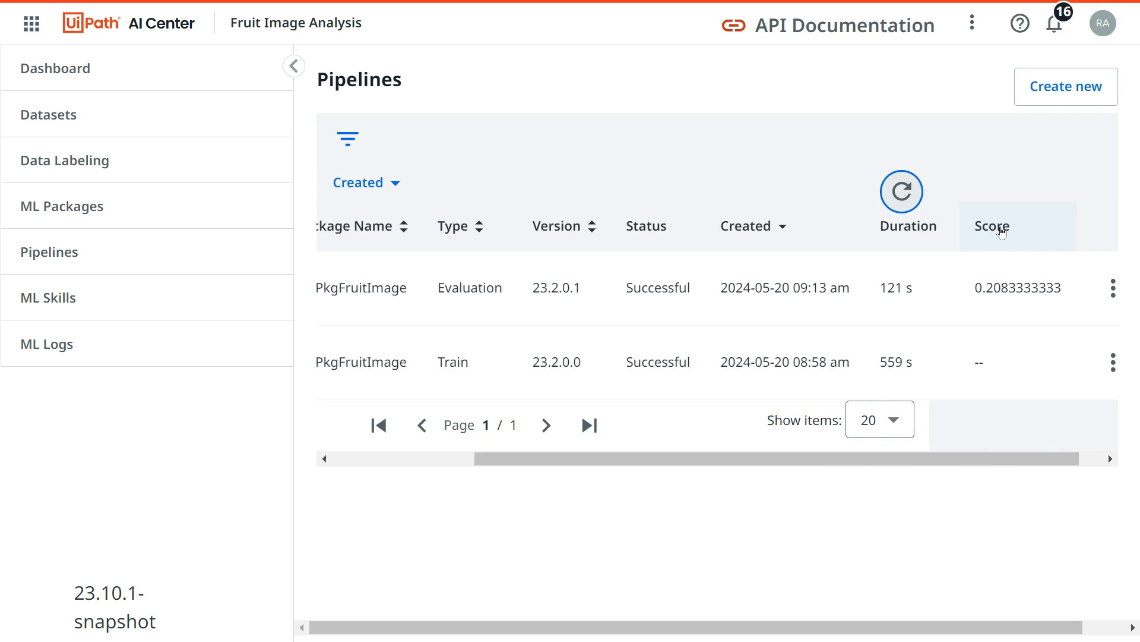
left_click_drag(1027, 464, 1059, 466)
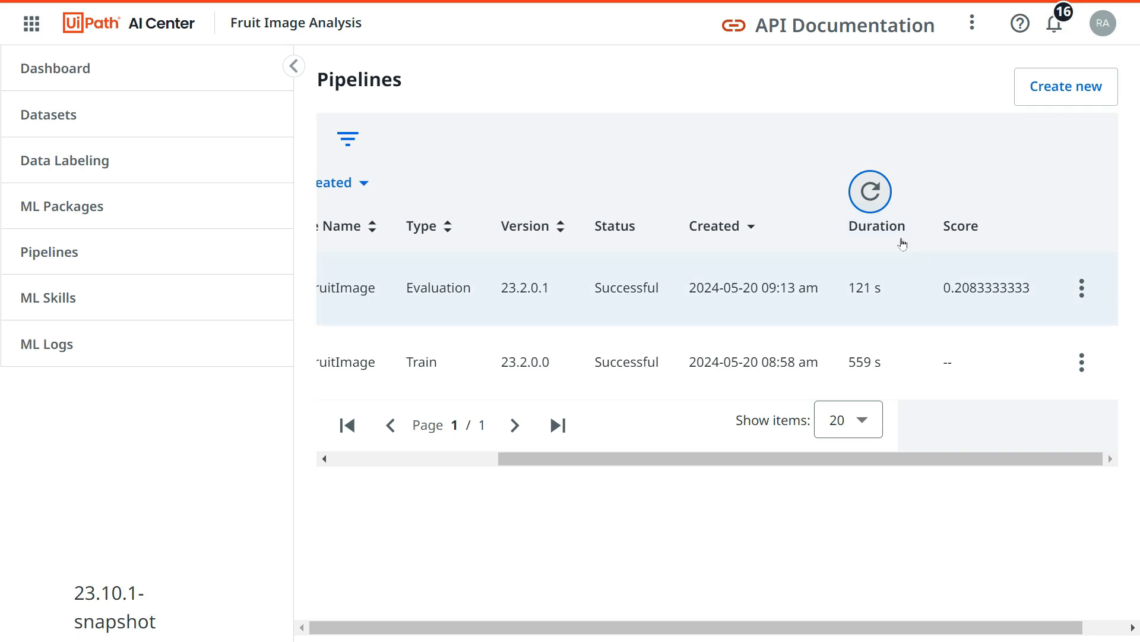
left_click(877, 200)
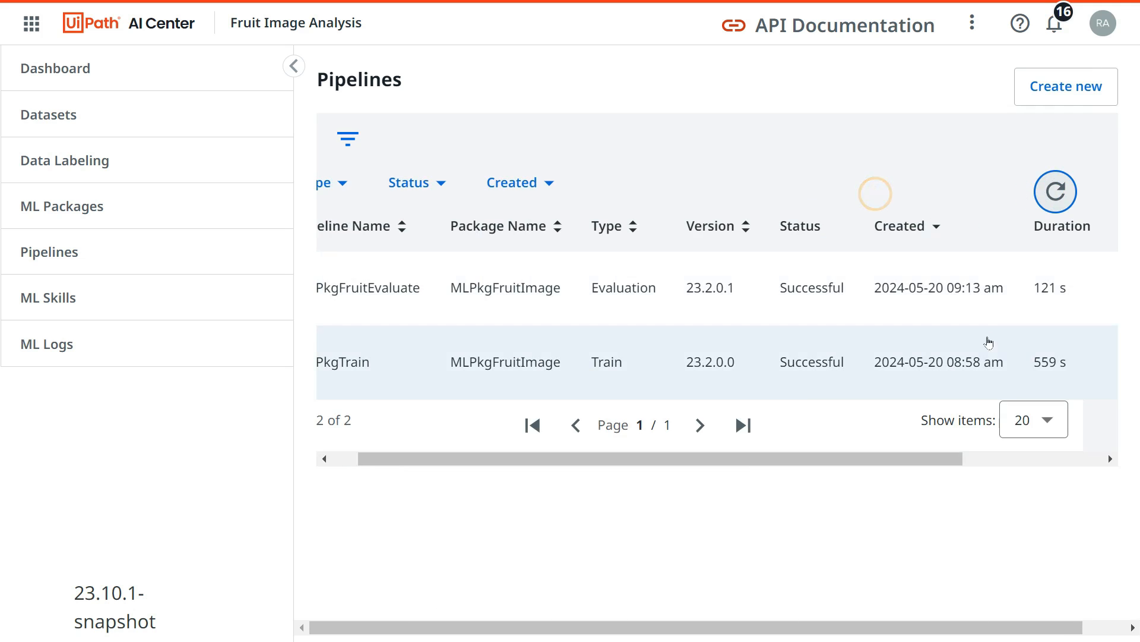
left_click(958, 470)
left_click_drag(958, 470, 942, 426)
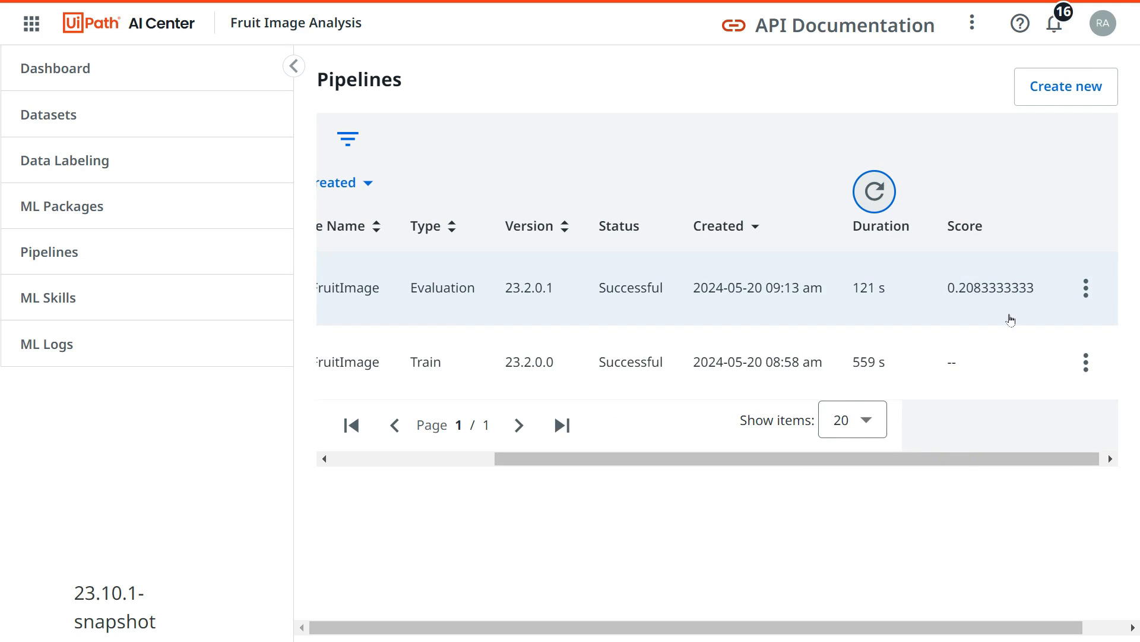
left_click(793, 461)
left_click_drag(793, 465, 613, 451)
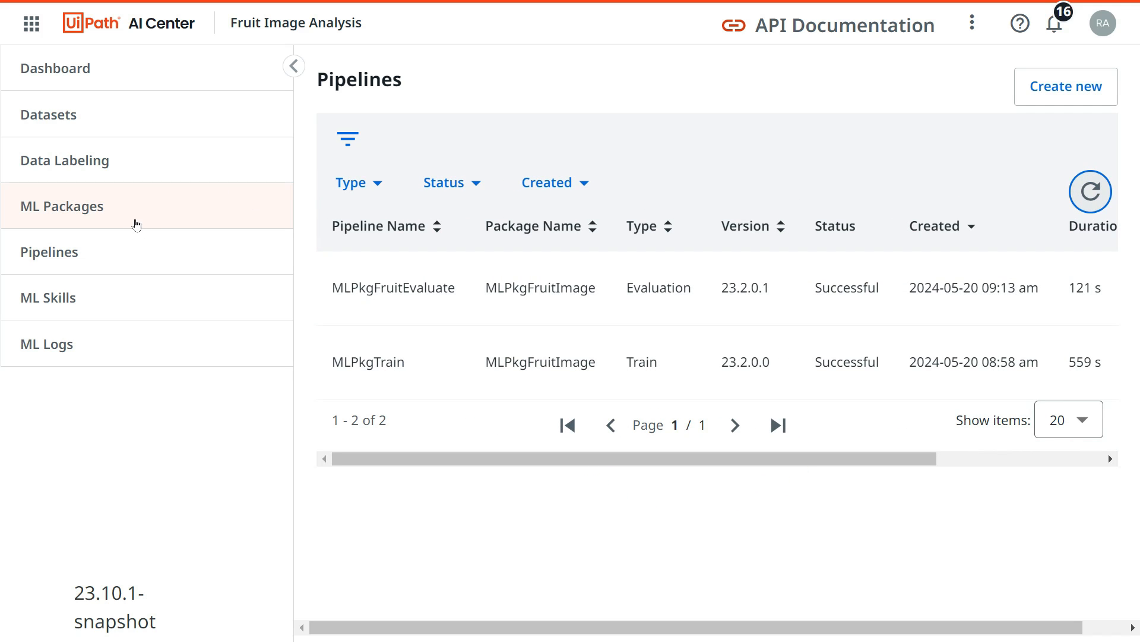
- Reload the pipelines list and compare the duration and score of the evaluation and training runs
left_click(110, 255)
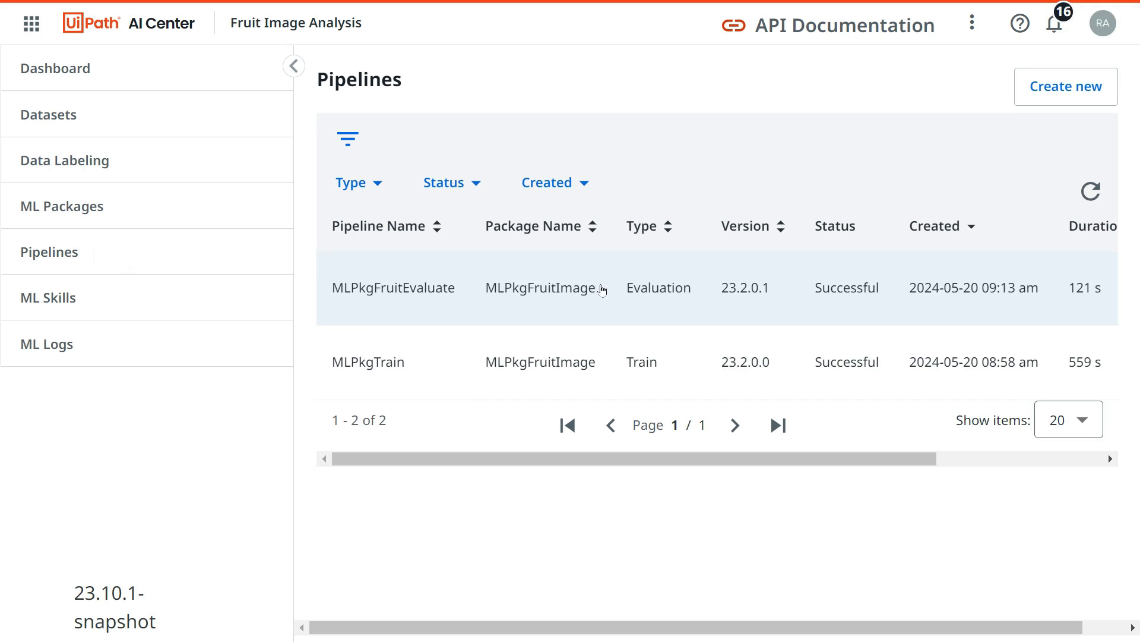
left_click(512, 441)
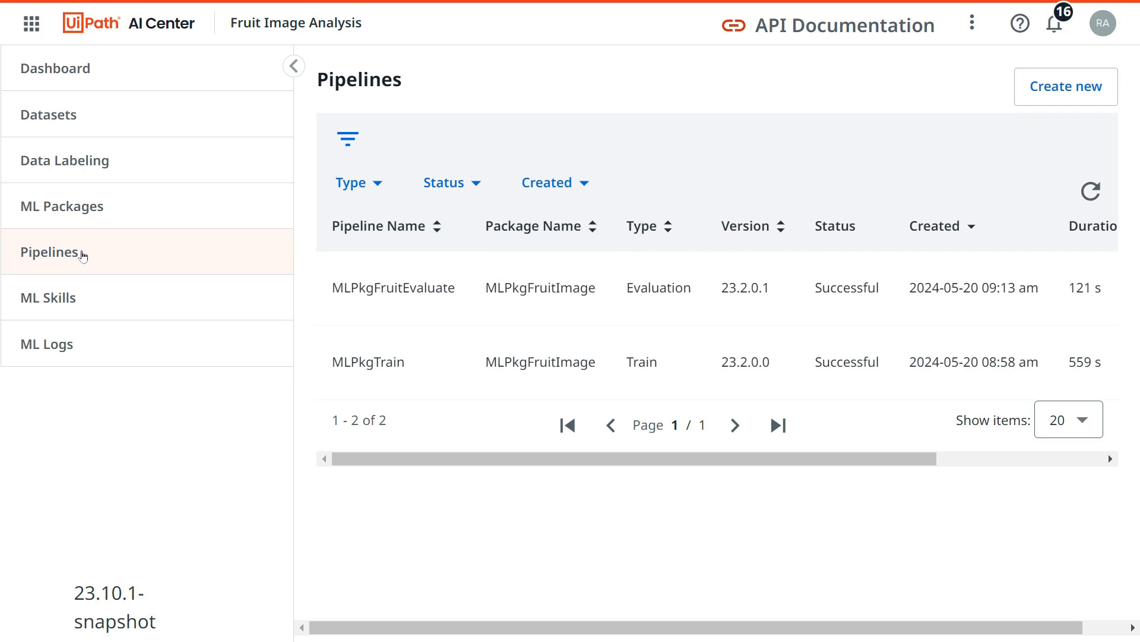
left_click(75, 259)
left_click_drag(924, 468, 1087, 467)
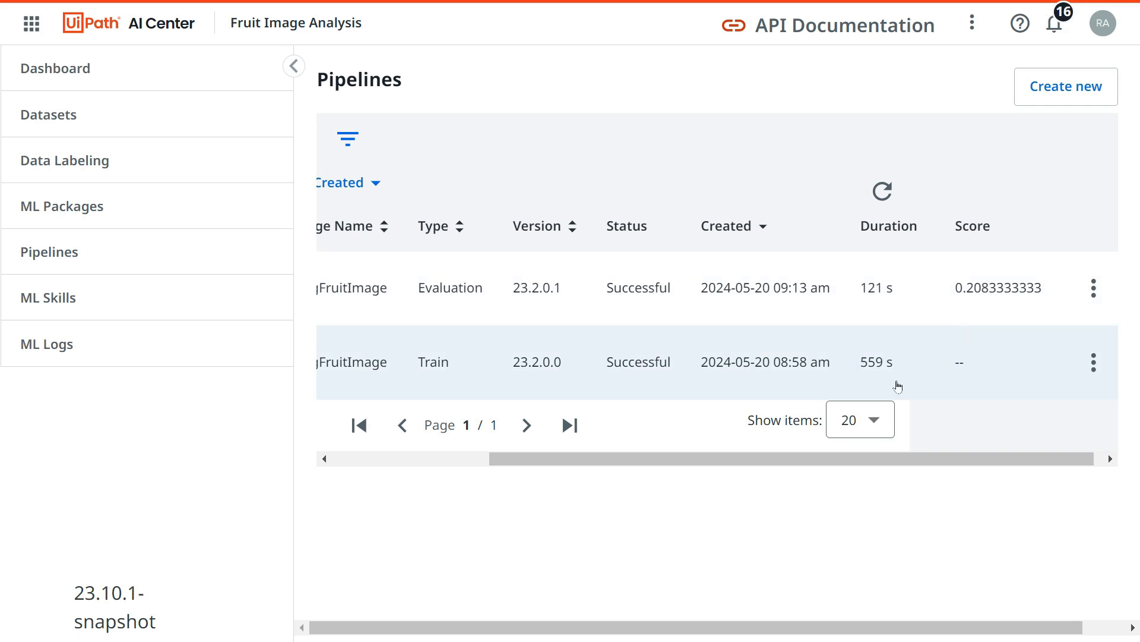
left_click(803, 461)
left_click_drag(803, 460, 591, 507)
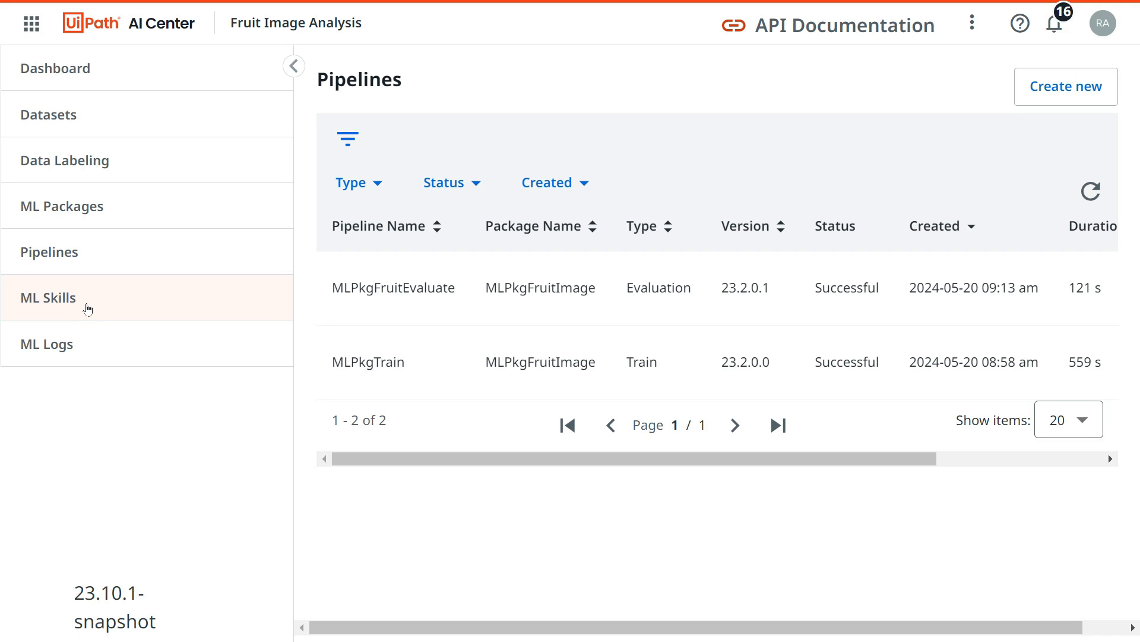
- Start creating a new ML skill and name it FruitImageClassification
left_click(90, 305)
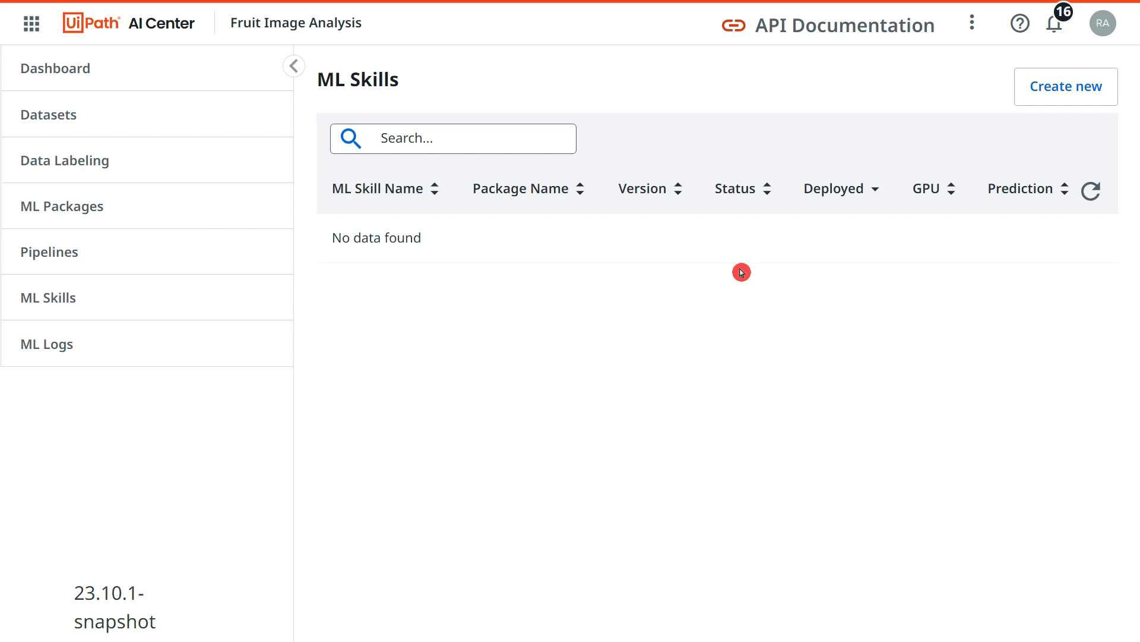
left_click(81, 298)
left_click(1081, 90)
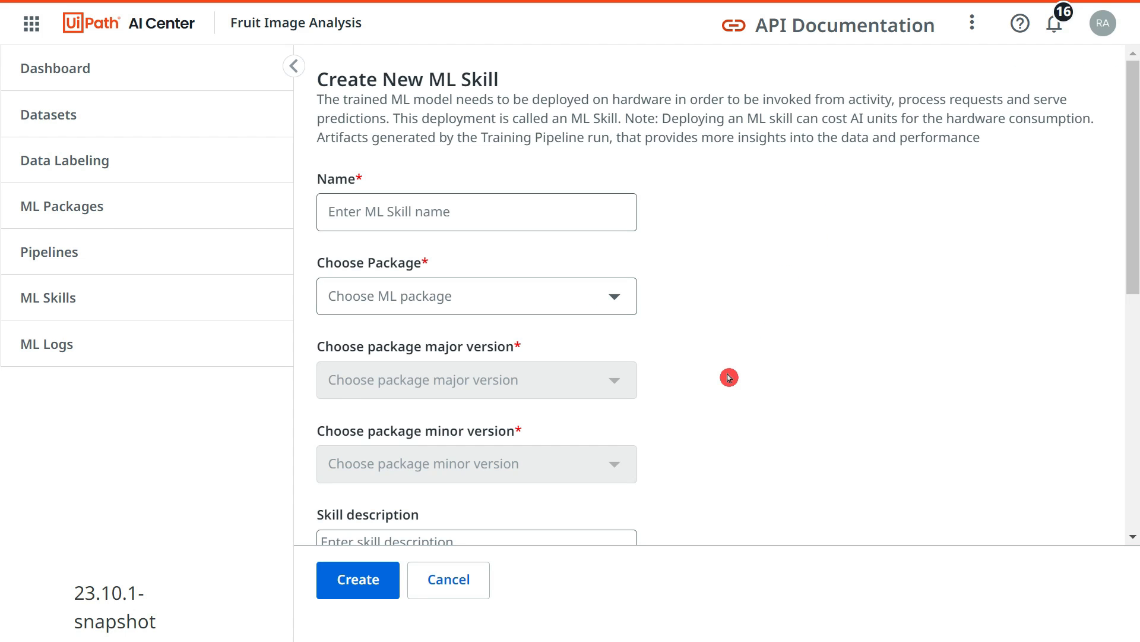
left_click(413, 217)
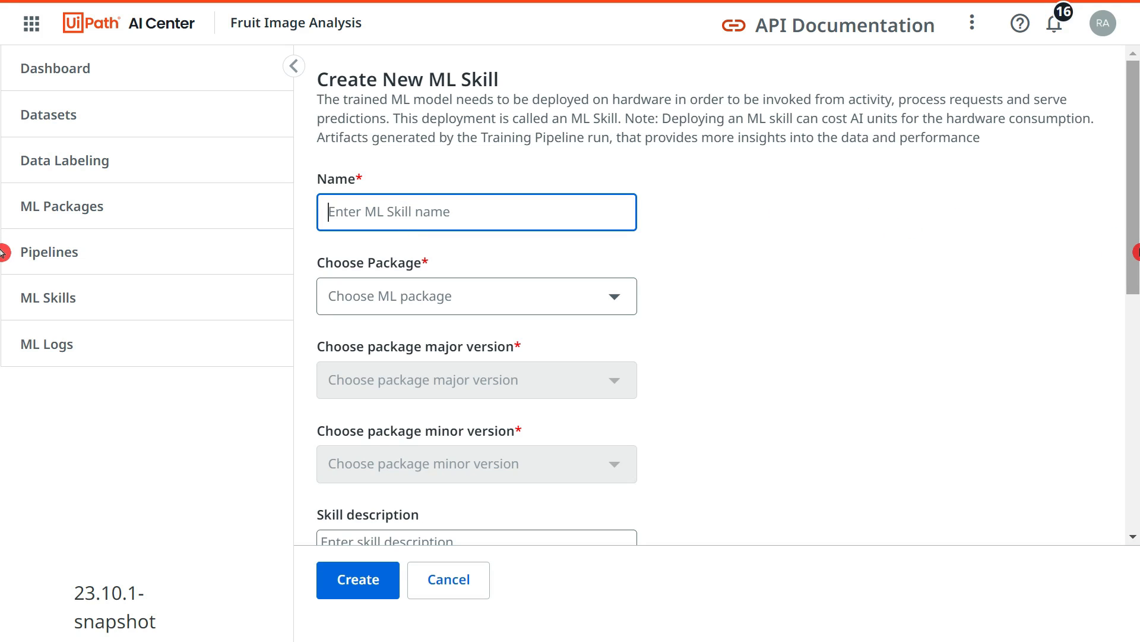
type("Fur")
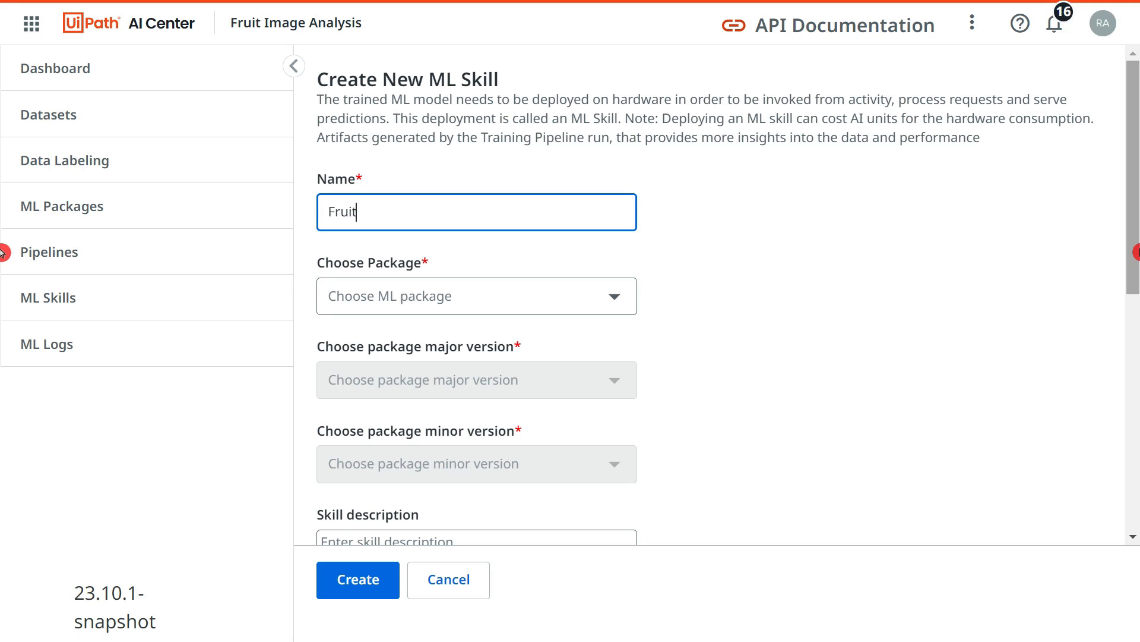
type("itImageClassification")
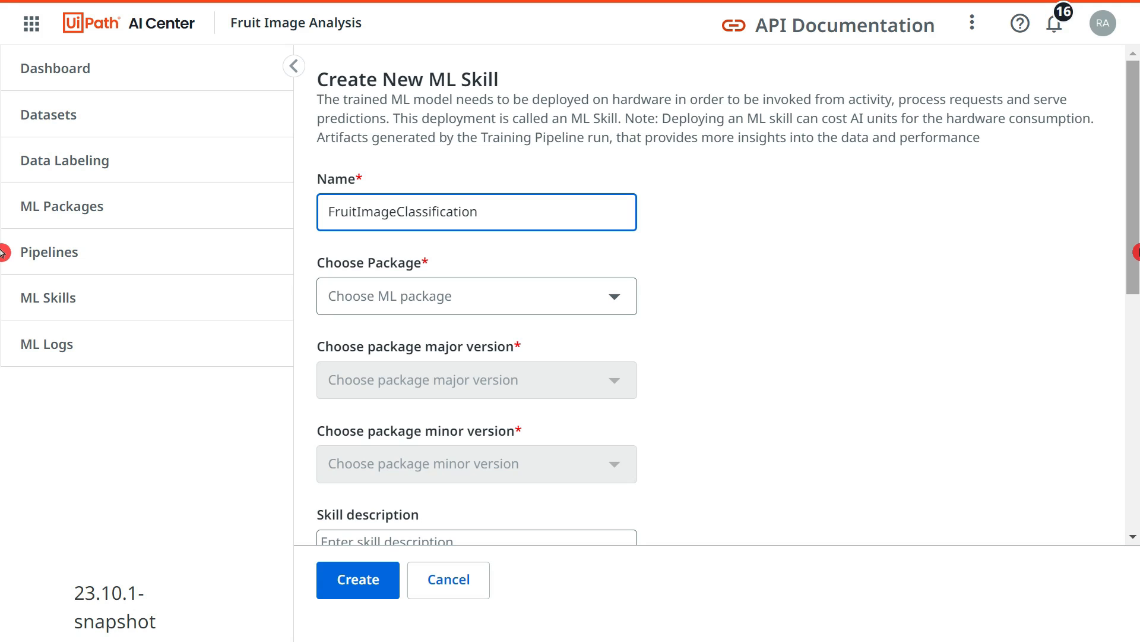
- Complete the skill name as FruitImageClassificationMLModel and choose MLPkgFruitImage as its package
type("MLModel")
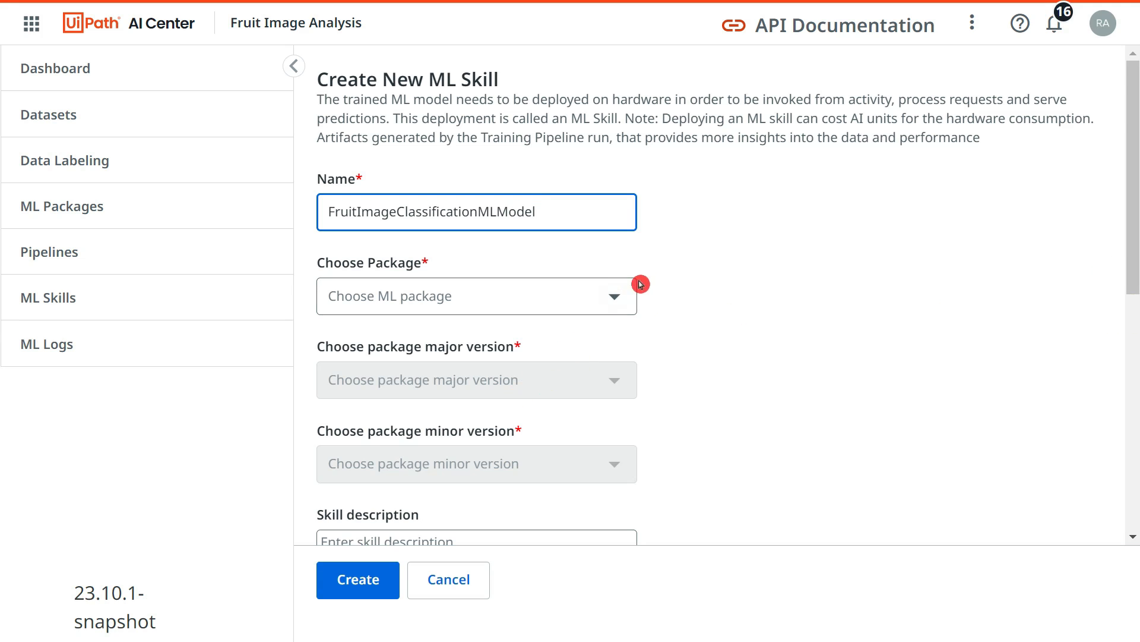
left_click(617, 296)
left_click(605, 328)
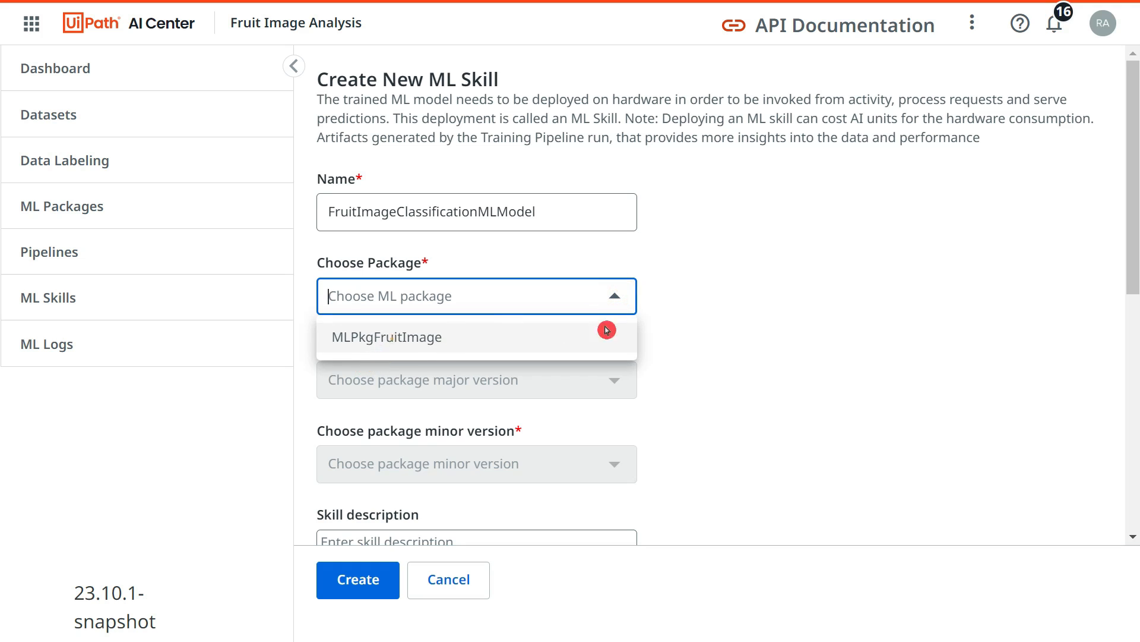
- Choose package major version 23.2.0 and minor version 1 for the new ML skill
left_click(615, 382)
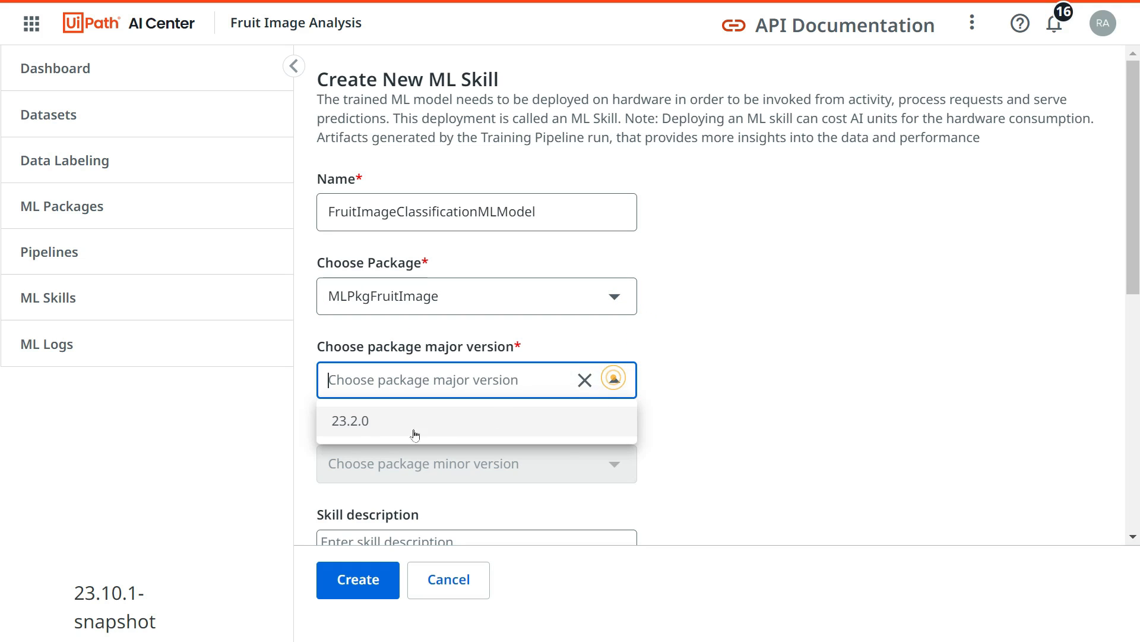
left_click(355, 419)
scroll(638, 326, "down", 3)
left_click(615, 275)
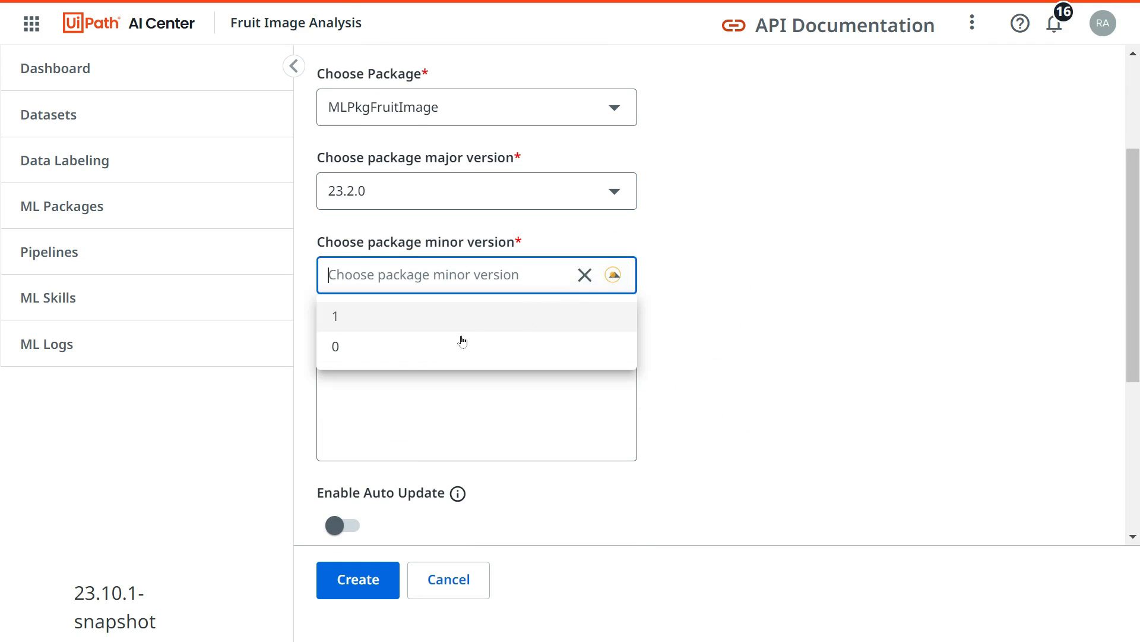
left_click(350, 313)
left_click(806, 333)
scroll(806, 334, "up", 3)
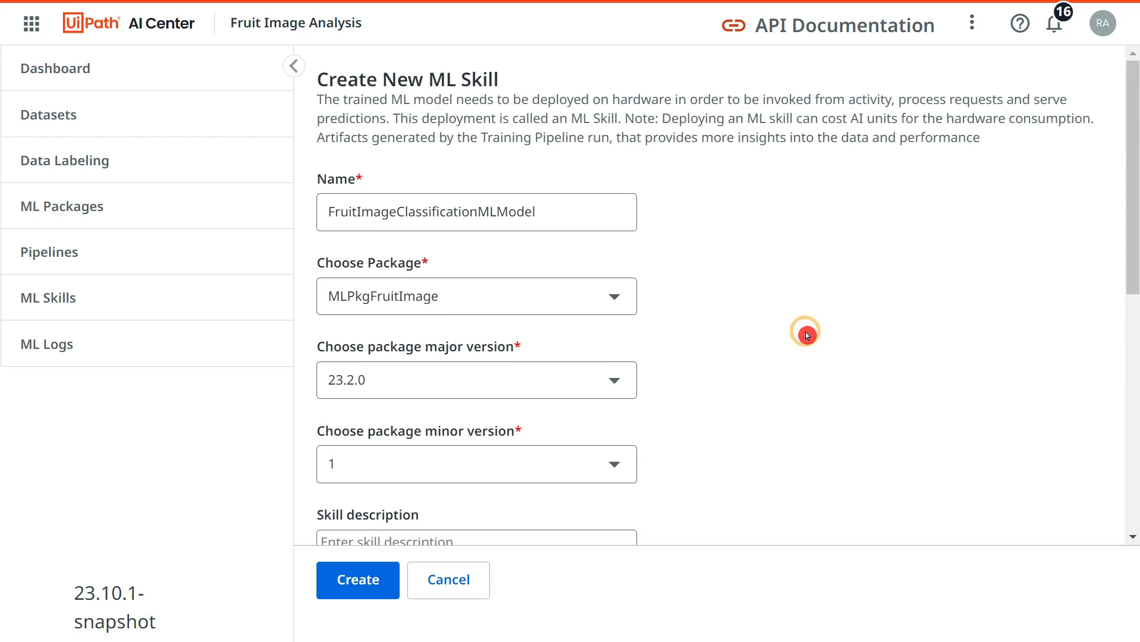
- Review the auto-update, public access, undeploy and infrastructure settings and create the ML skill with the default values
scroll(517, 295, "down", 3)
scroll(509, 412, "down", 4)
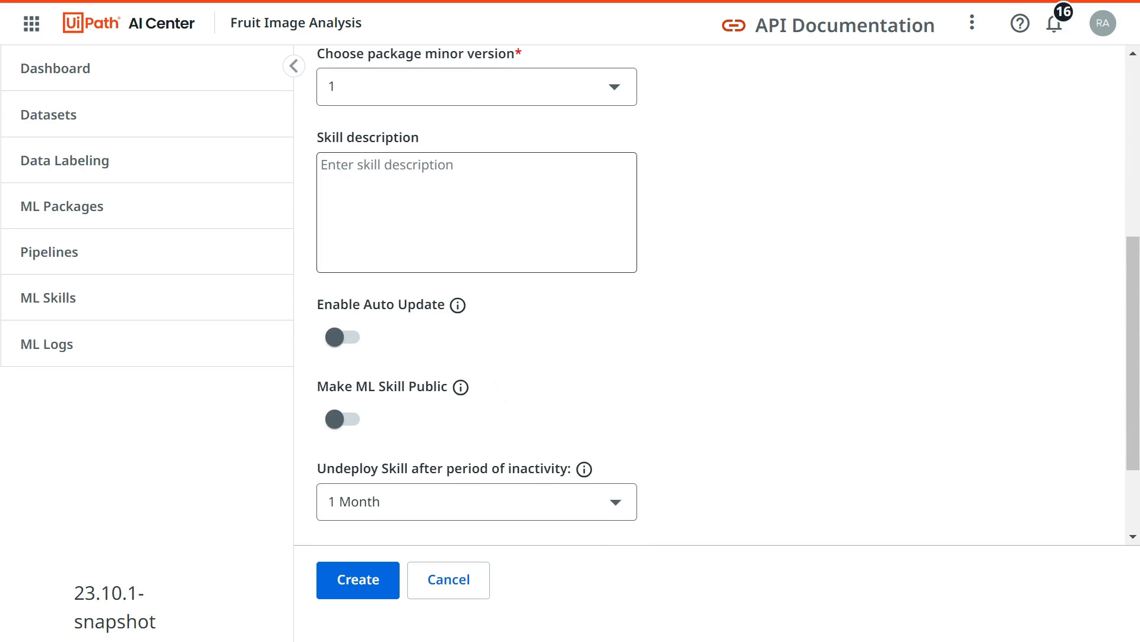
scroll(360, 201, "up", 3)
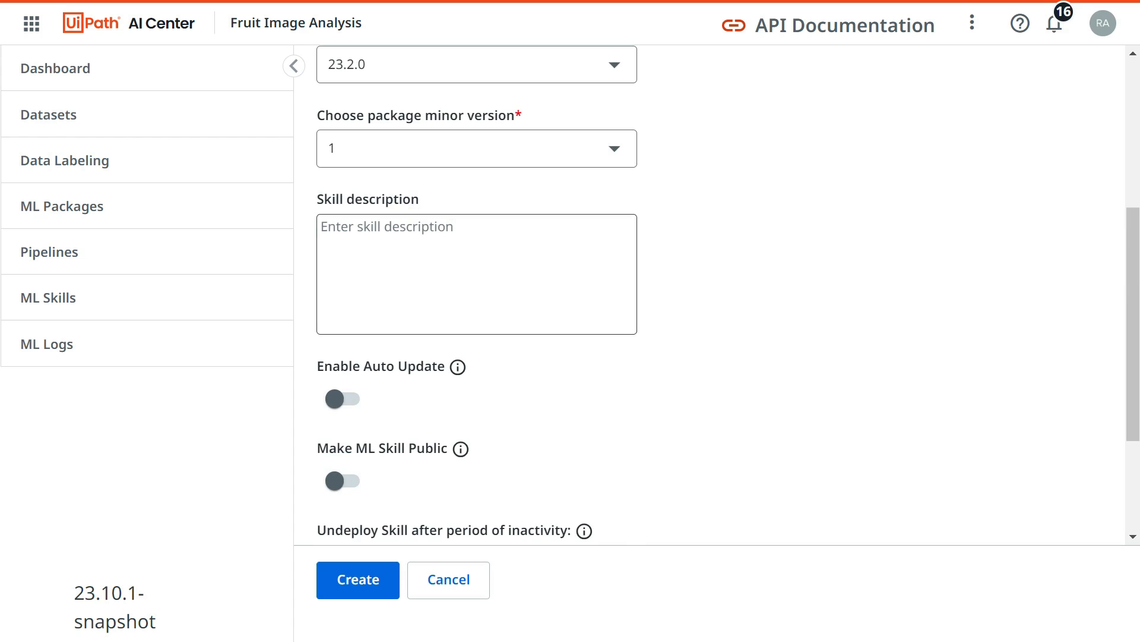
scroll(426, 283, "down", 3)
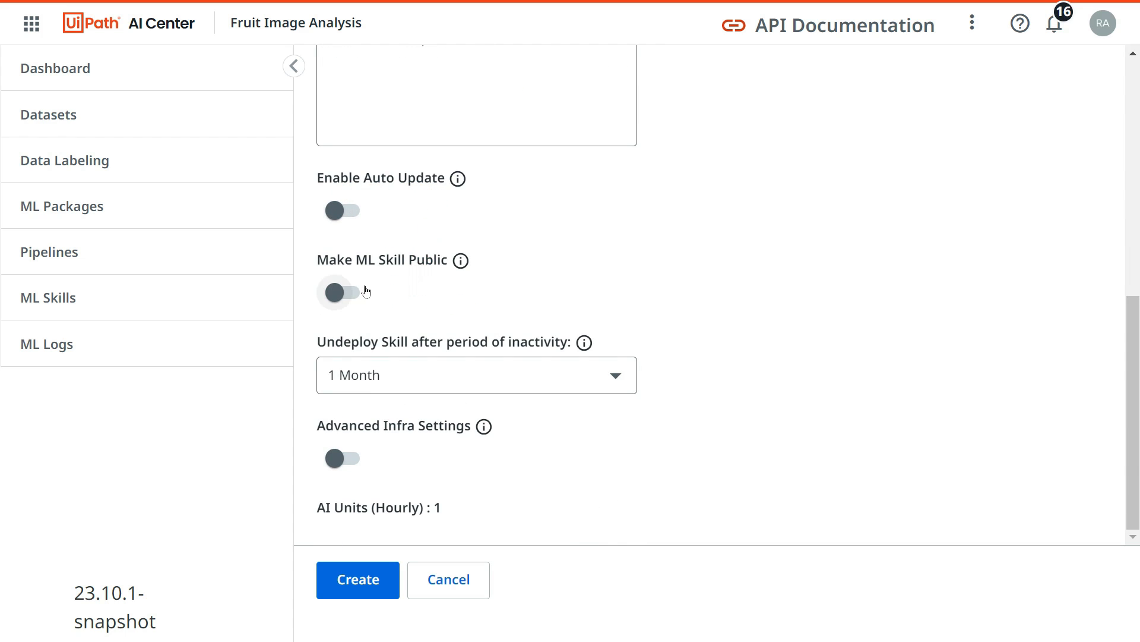
mouse_move(465, 272)
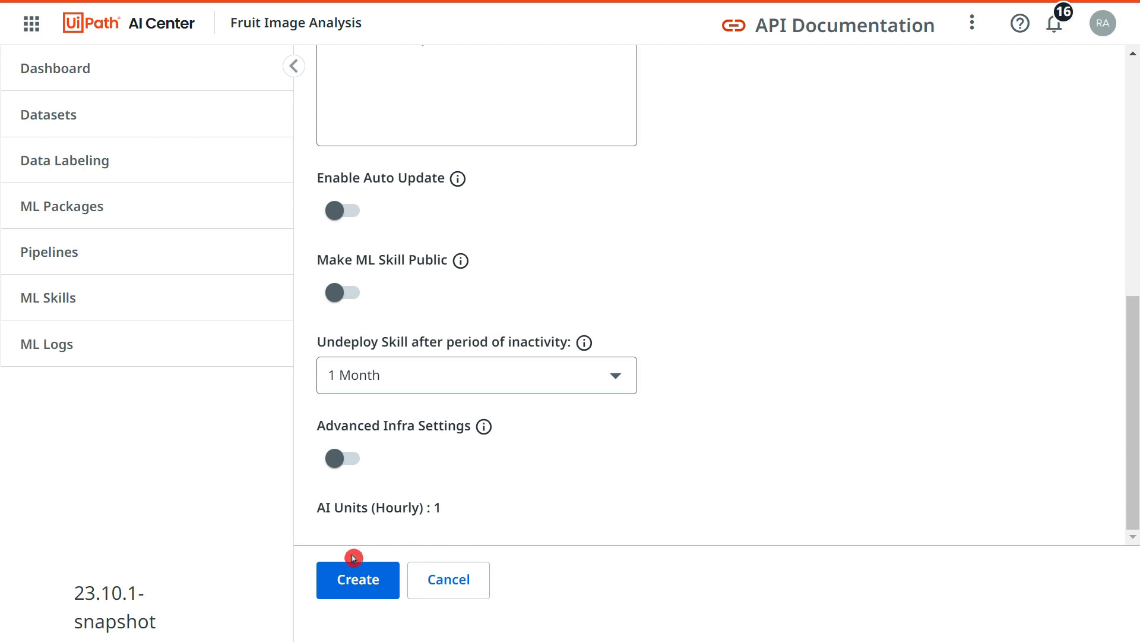
left_click(397, 583)
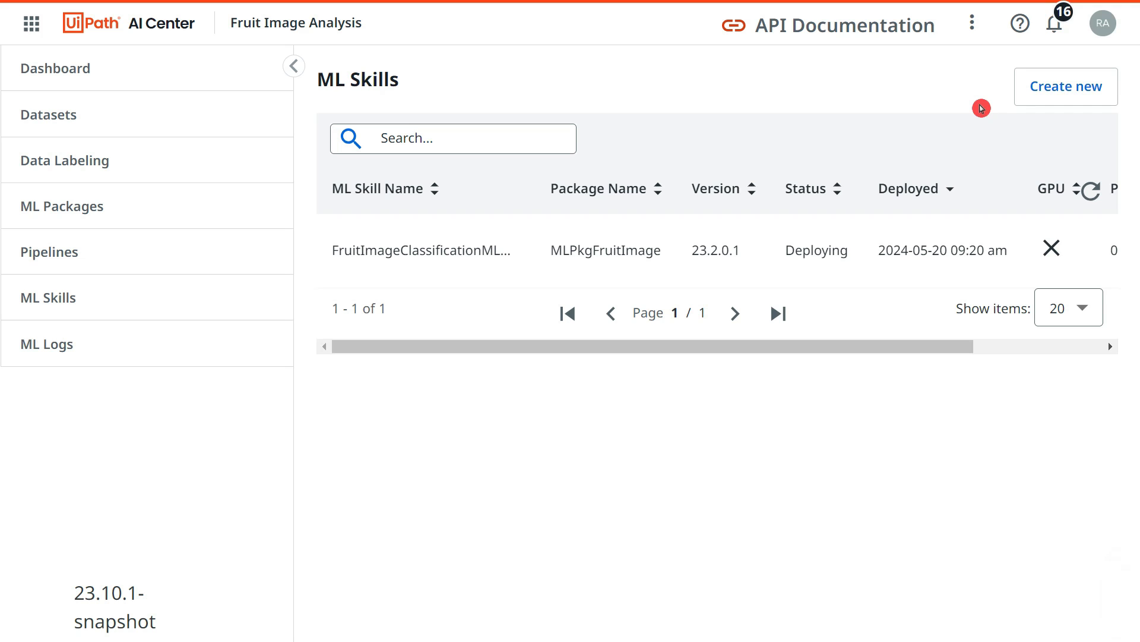
- Refresh the ML skills list and check the deployment status of the new skill
left_click(161, 302)
left_click(1092, 190)
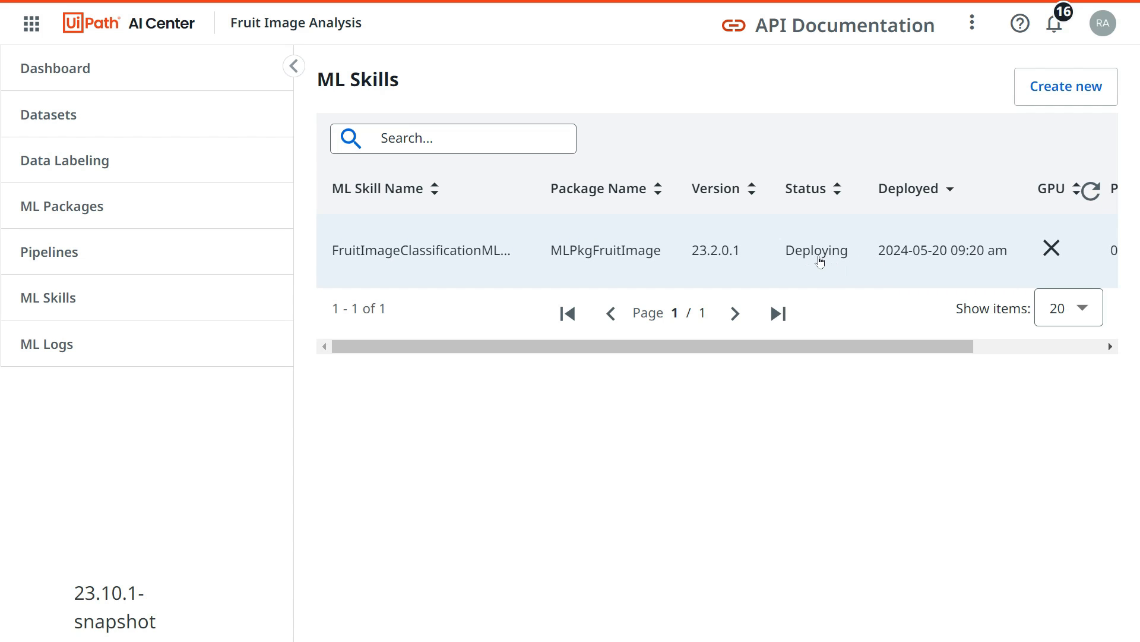
left_click(1084, 201)
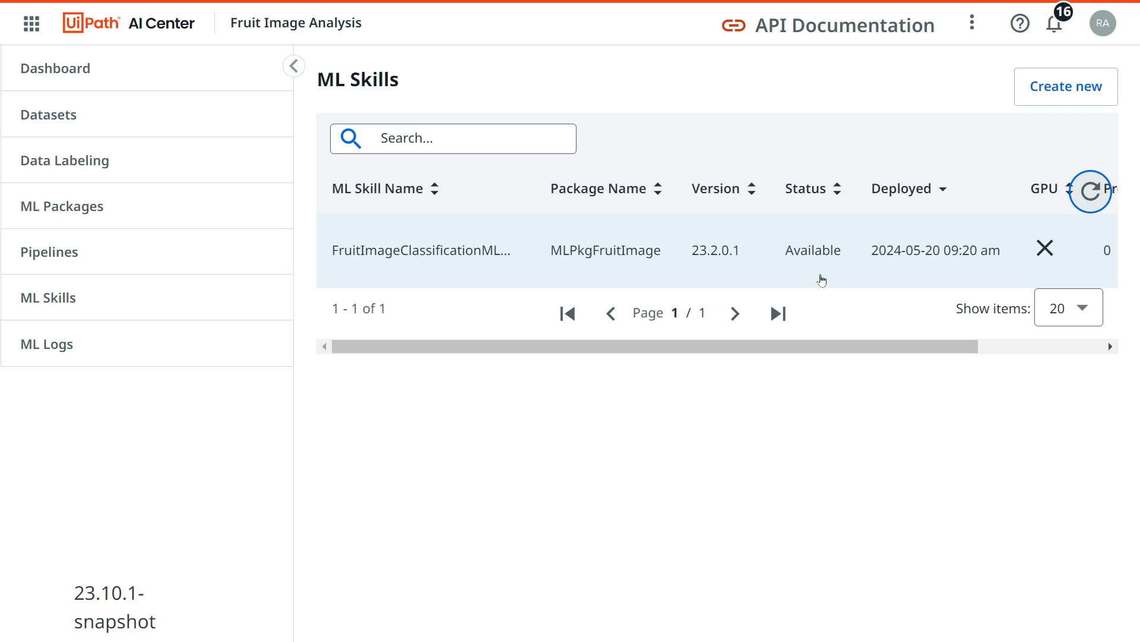
- Switch to UiPath Studio, search the activities for ML Sk and add an MLSkill activity to the TestSeq workflow
key("alt+Tab")
key("Tab")
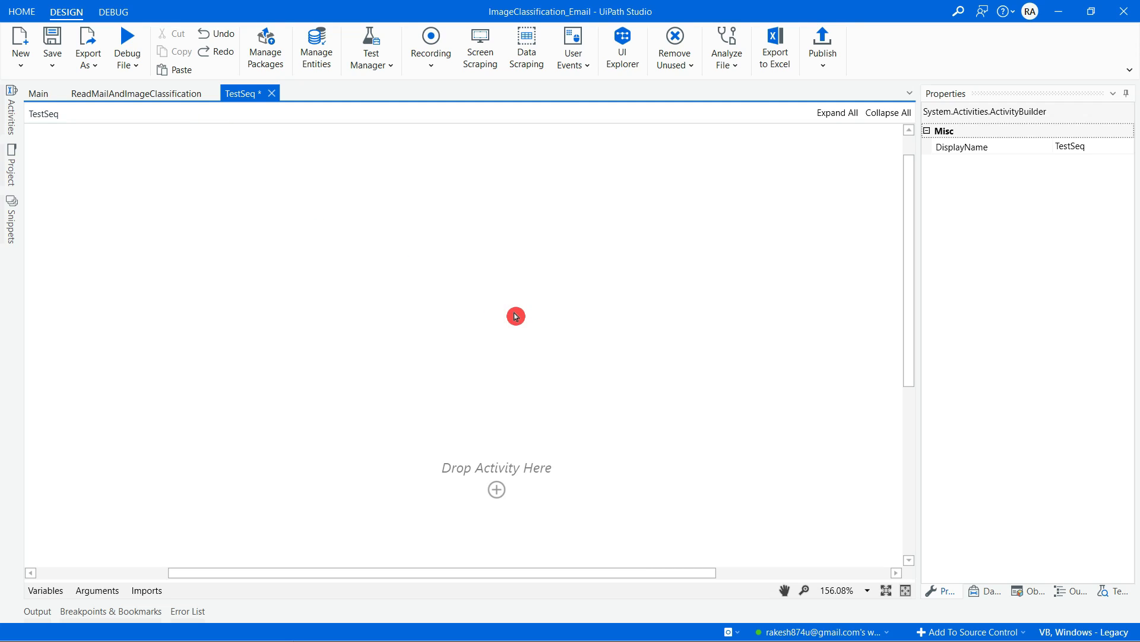
left_click(12, 128)
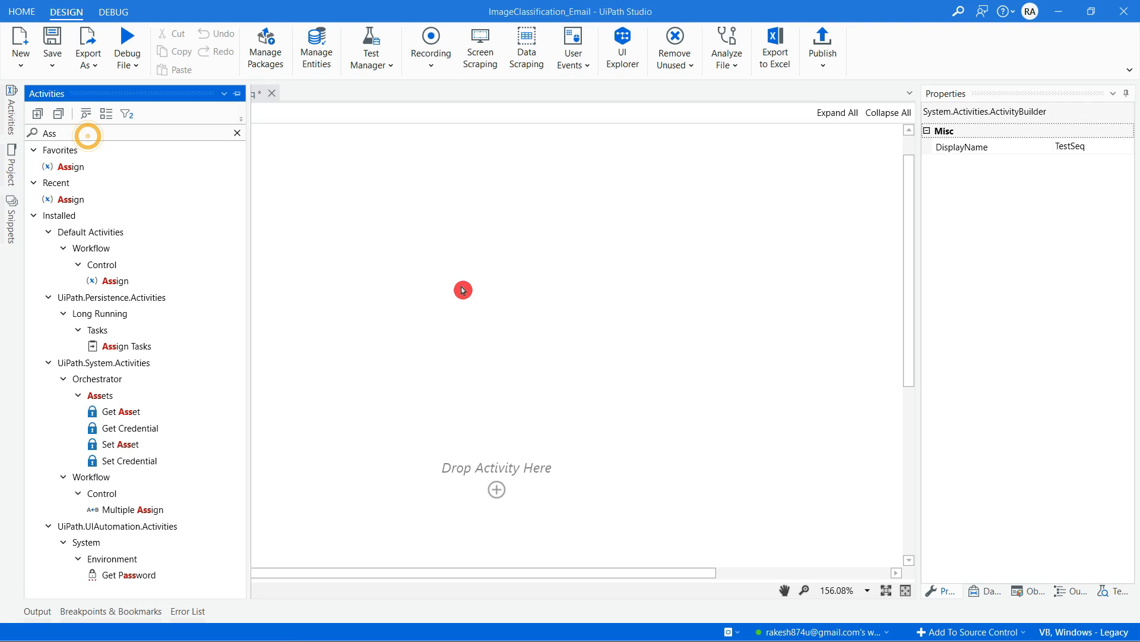
key("BackSpace")
key("BackSpace")
key("BackSpace")
type("M")
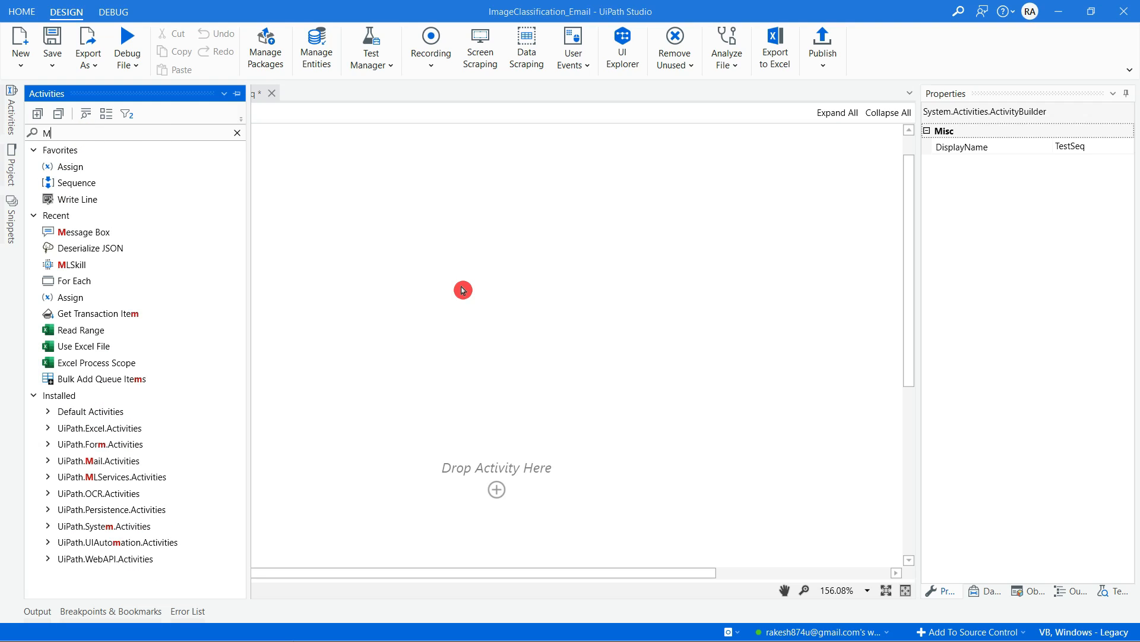
type(":")
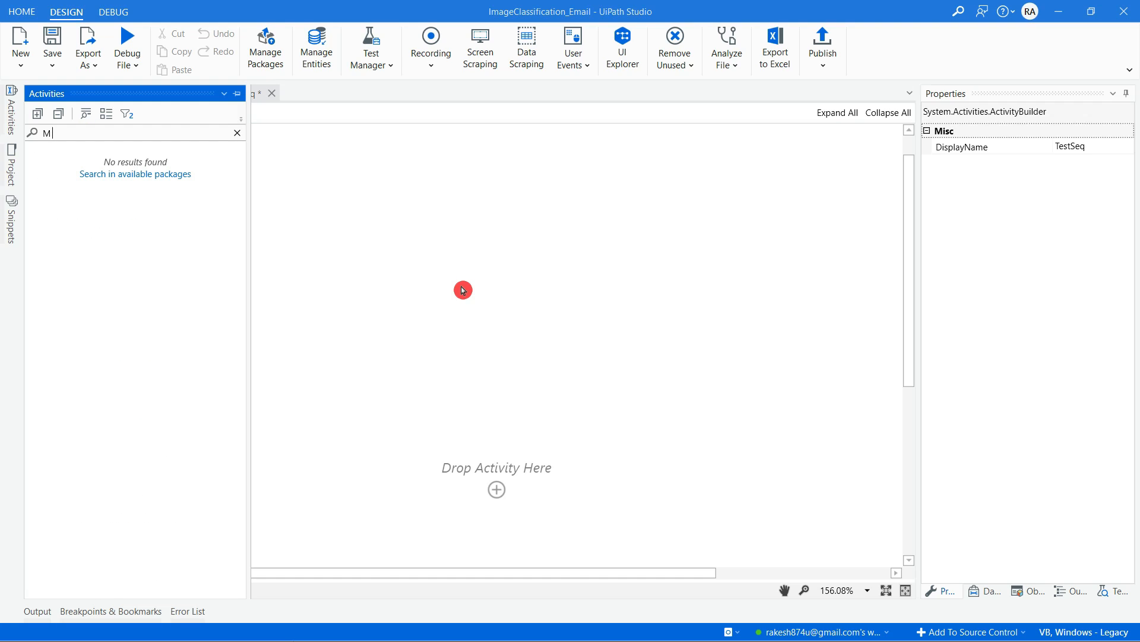
type(" Sk")
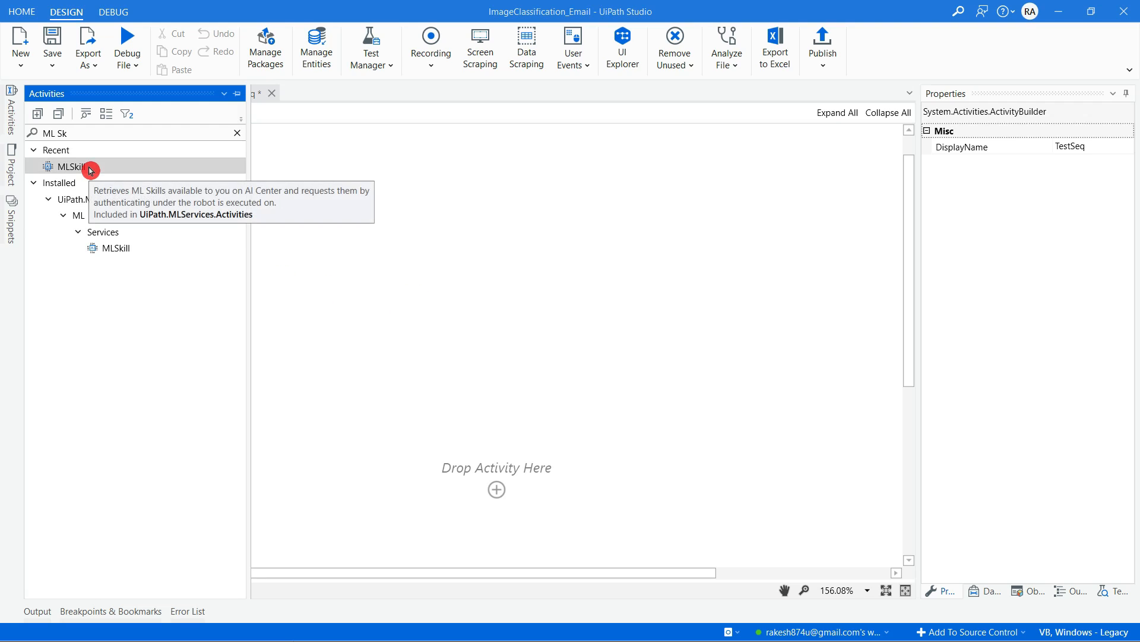
left_click_drag(89, 167, 493, 341)
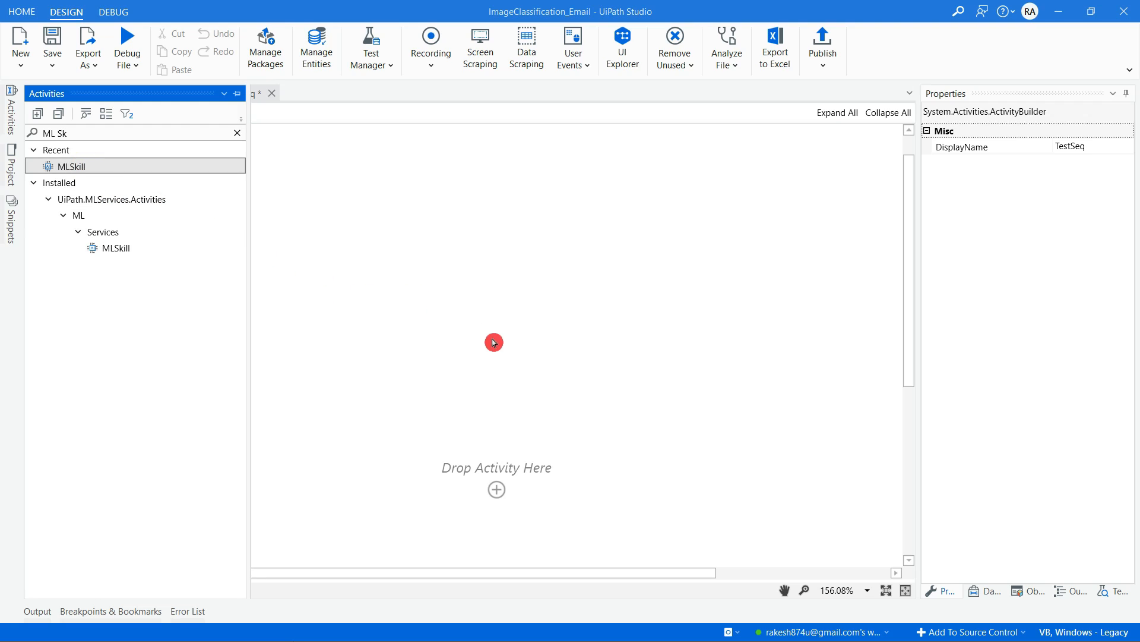
left_click_drag(115, 247, 740, 479)
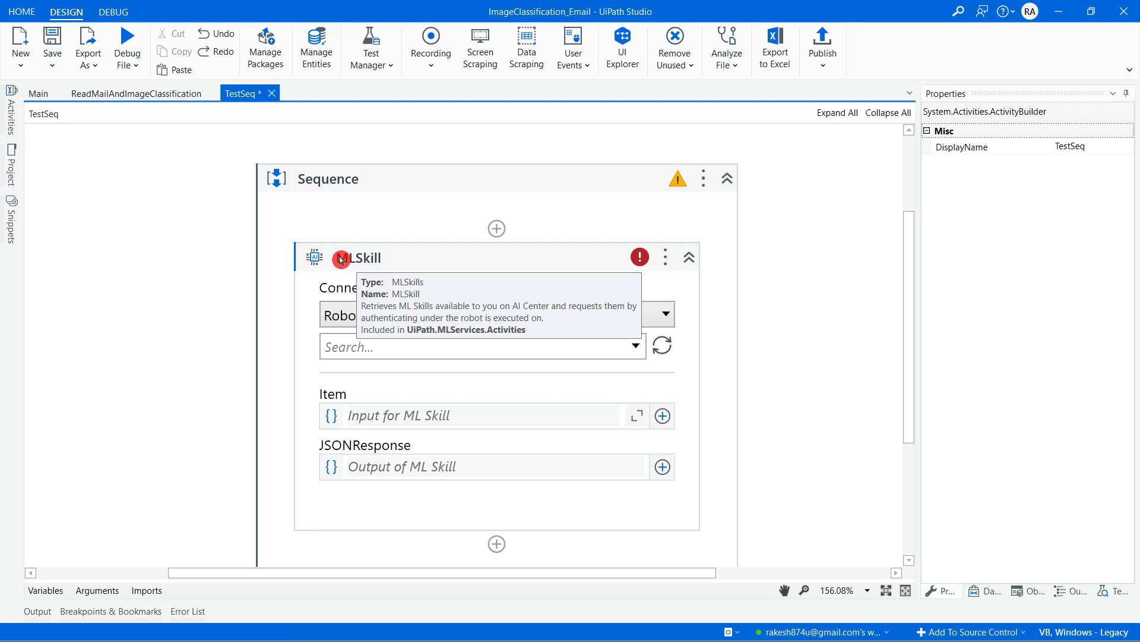
- Check the project's dependencies for the UiPath.MLServices.Activities package
left_click(20, 174)
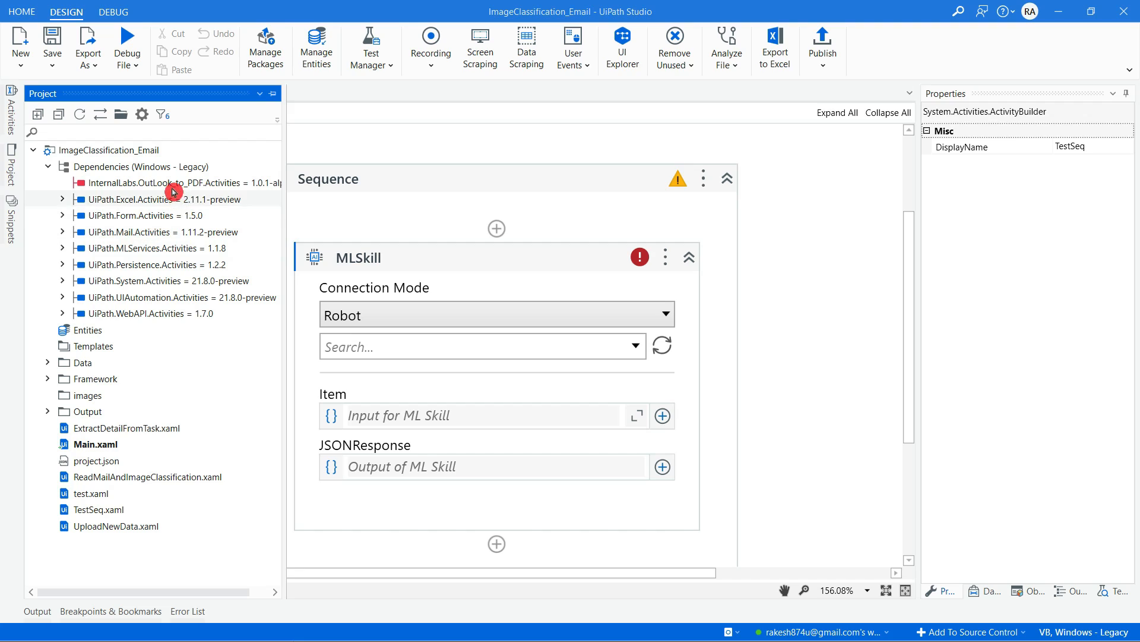
left_click(139, 253)
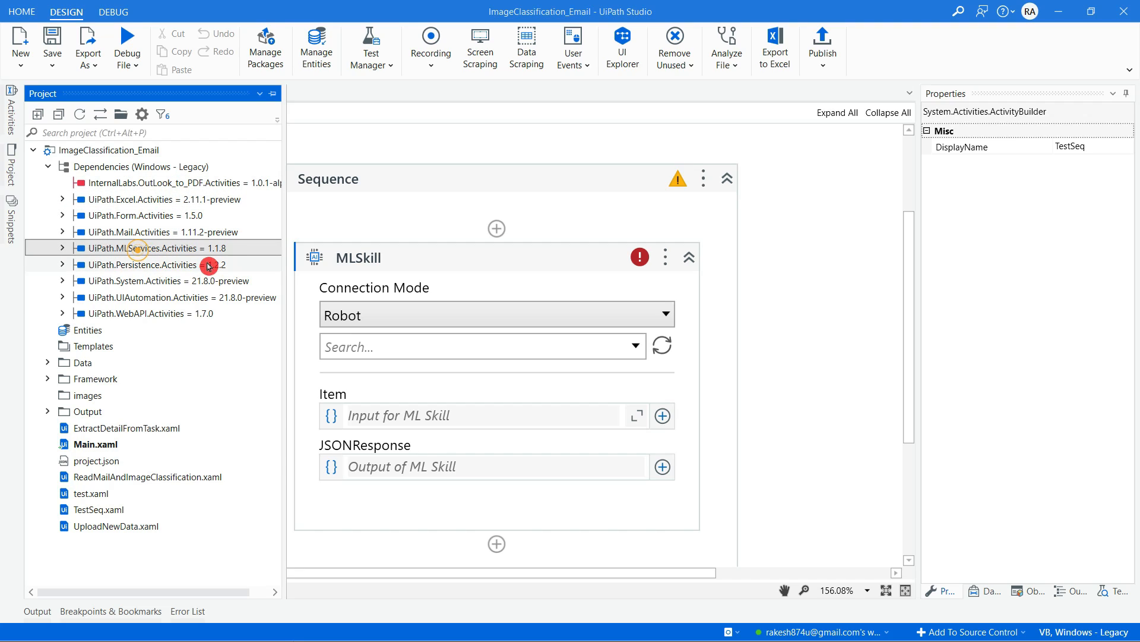
left_click(812, 427)
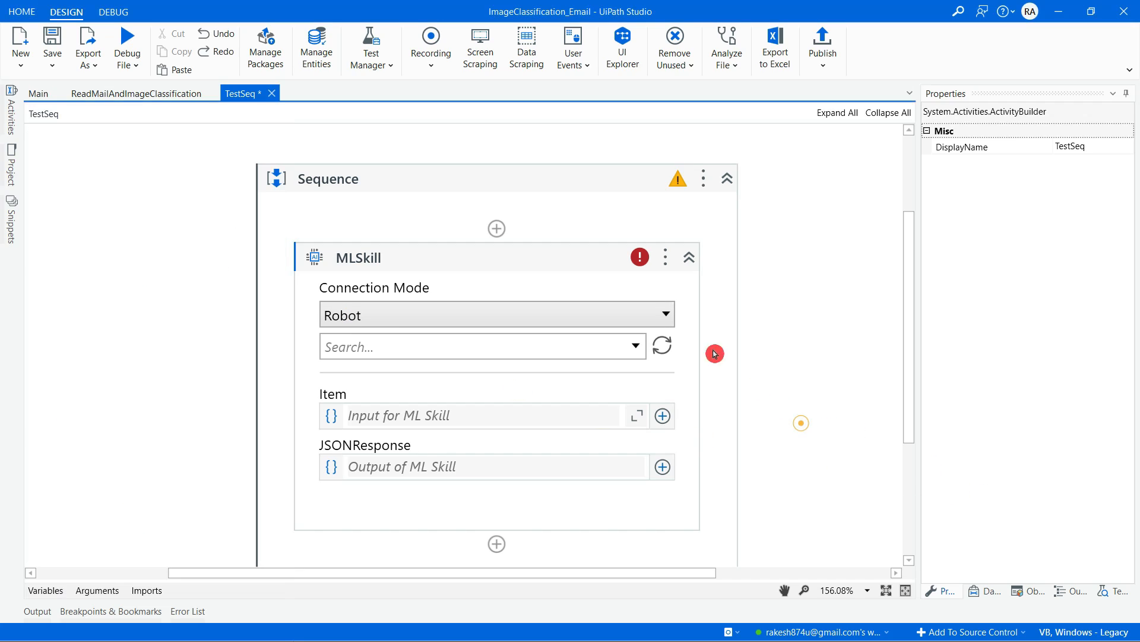
- Search all packages for uipath.ml, view the UiPath.MLServices.Activities details and leave the package manager without changes
left_click(270, 52)
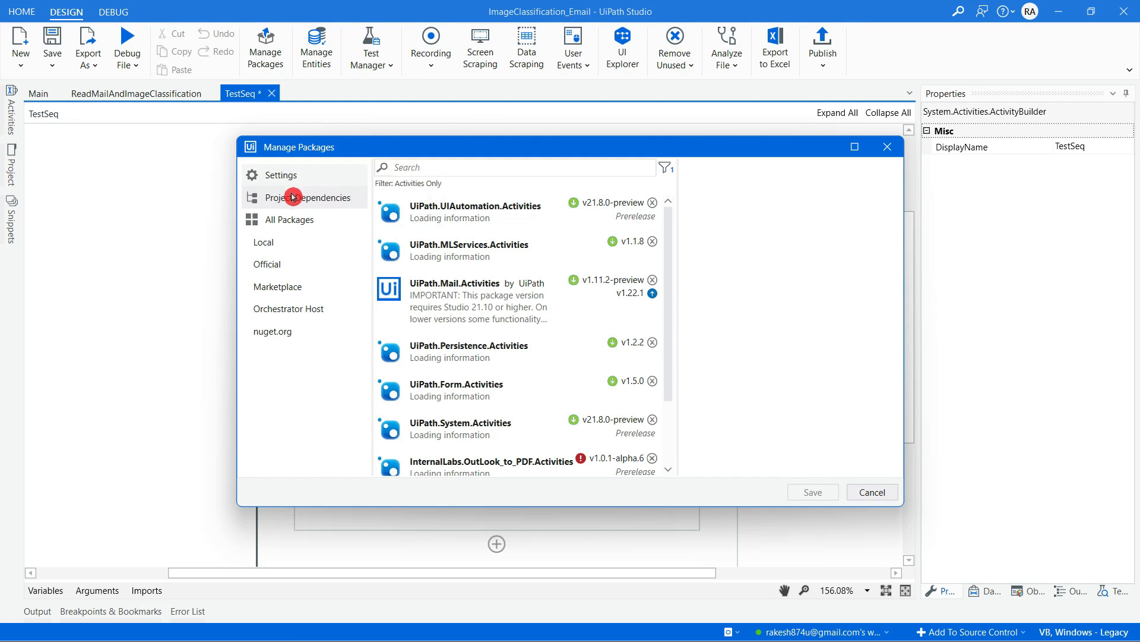
left_click(290, 220)
left_click(424, 167)
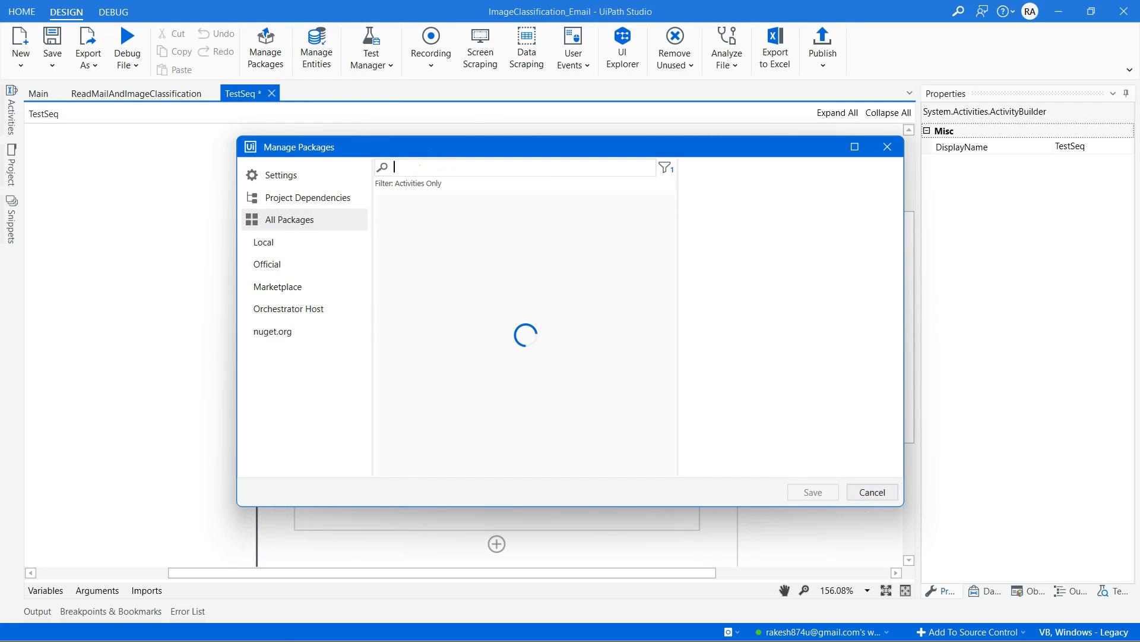
type("uipath")
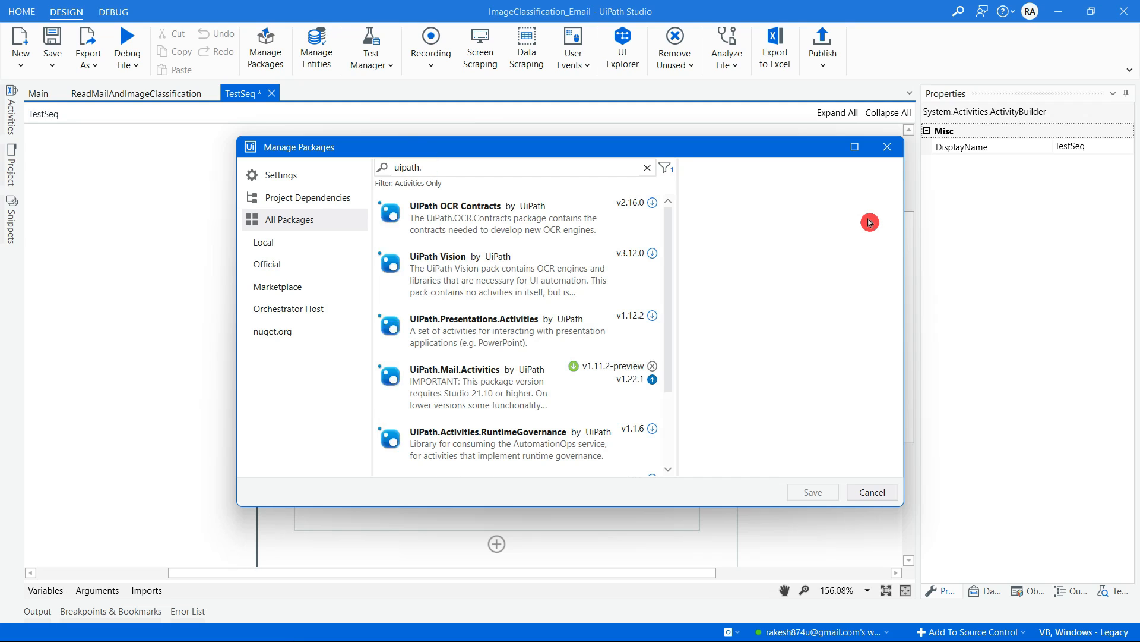
type(".ml")
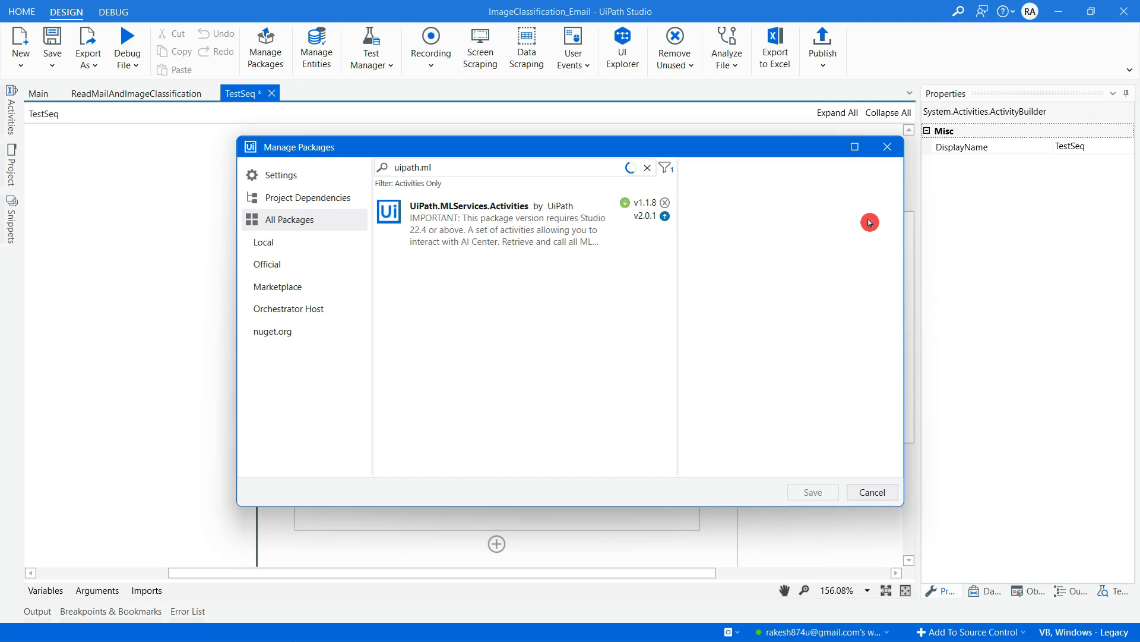
left_click(526, 224)
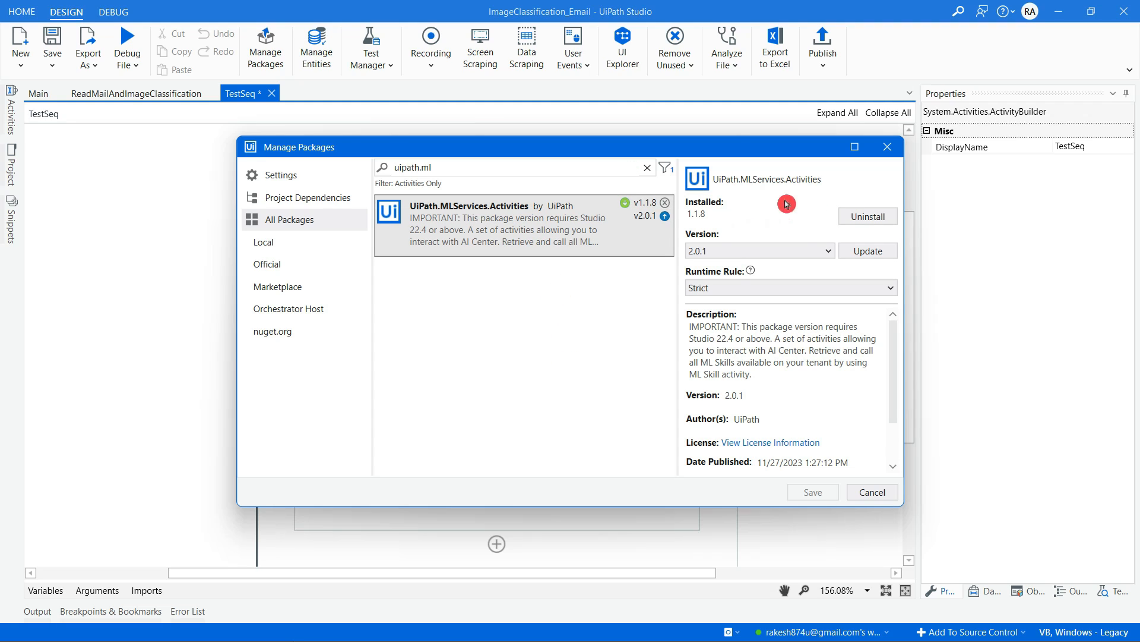
left_click(880, 500)
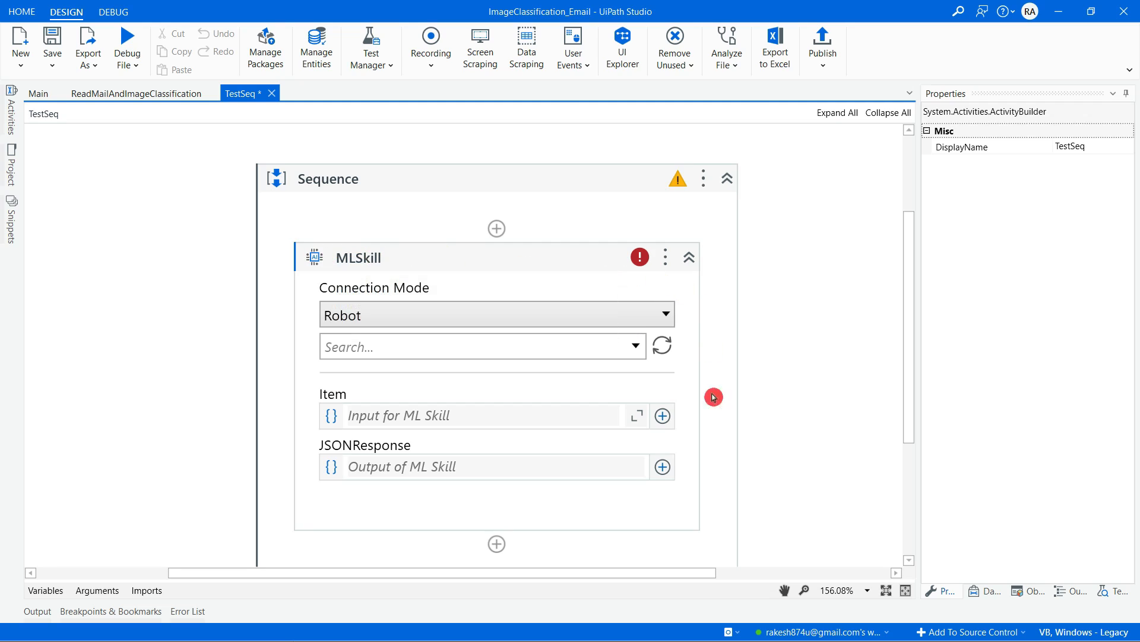
- Review the connection mode options of the MLSkill activity and select Robot
scroll(796, 378, "down", 1)
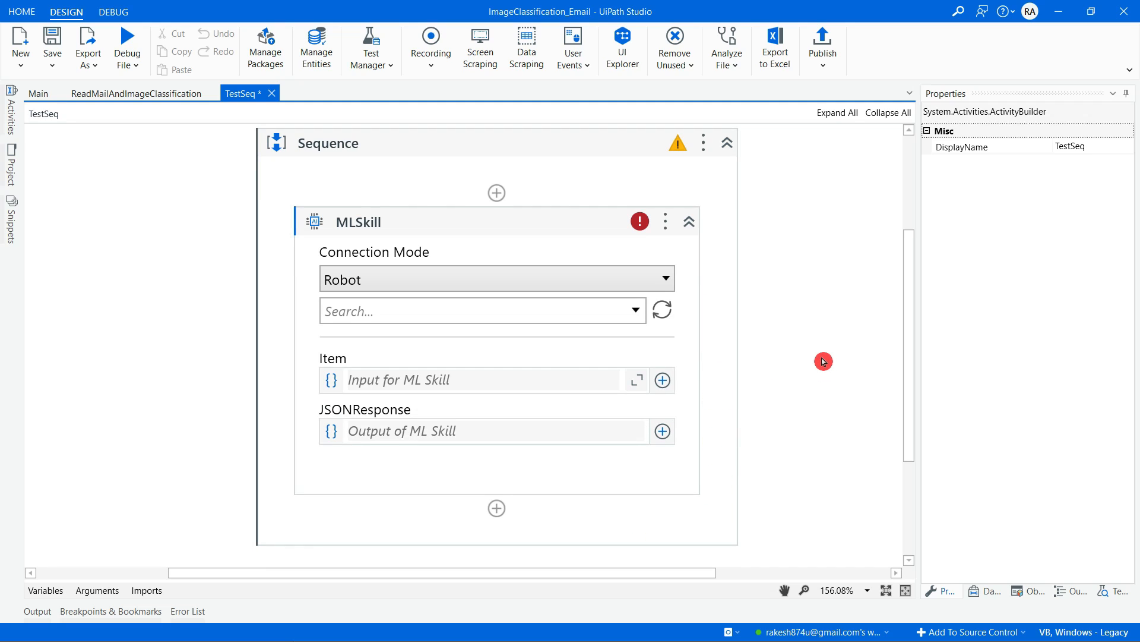
left_click(659, 282)
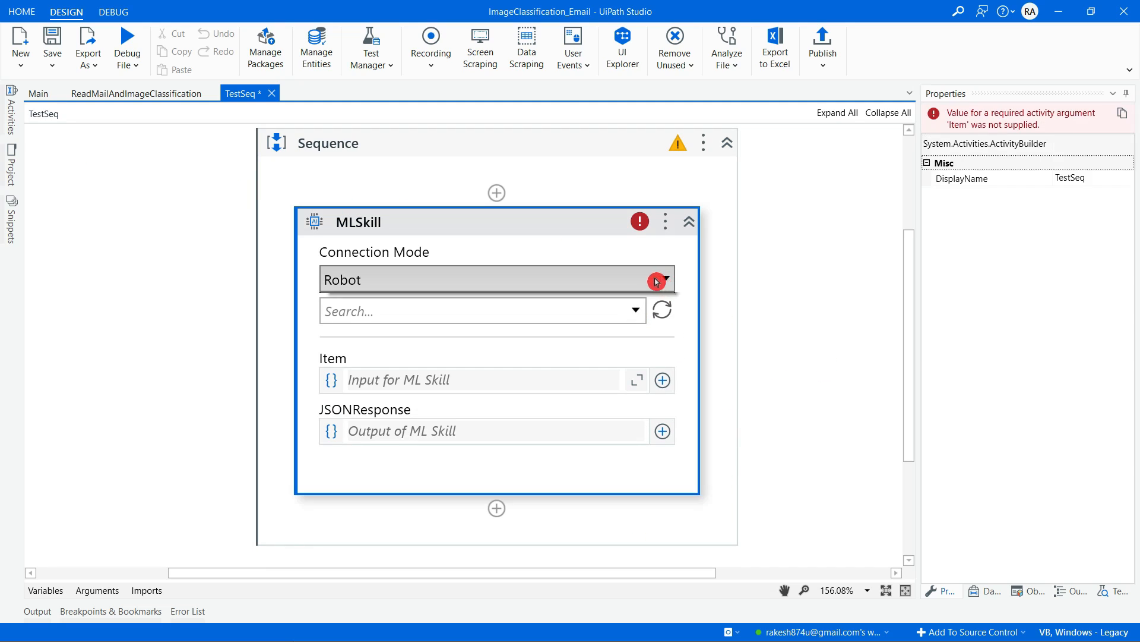
left_click(360, 308)
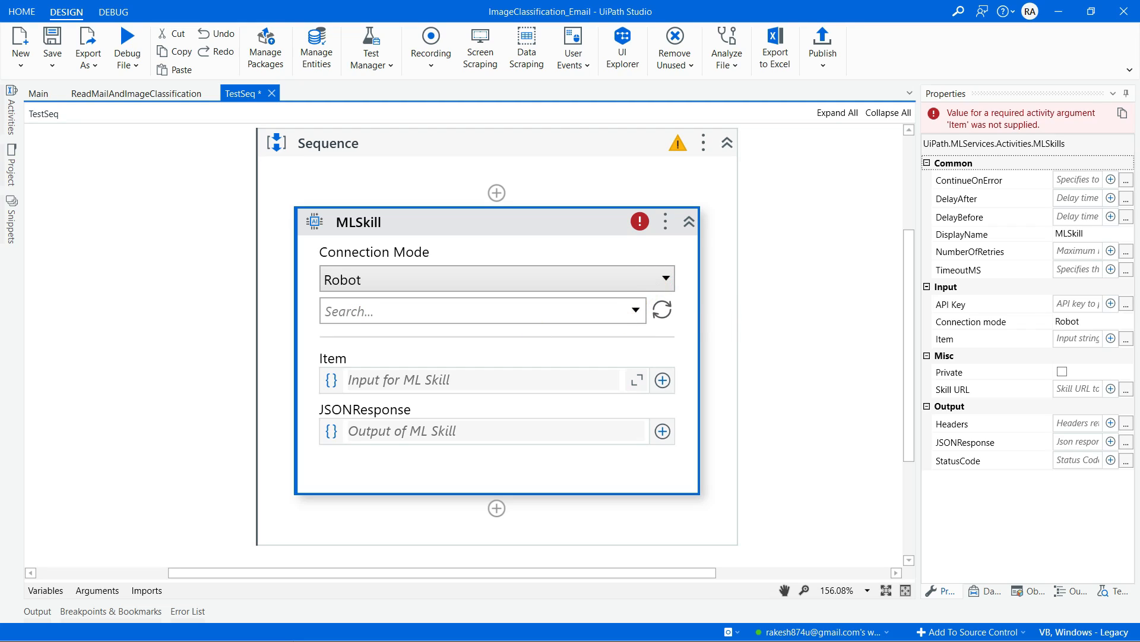
left_click(663, 278)
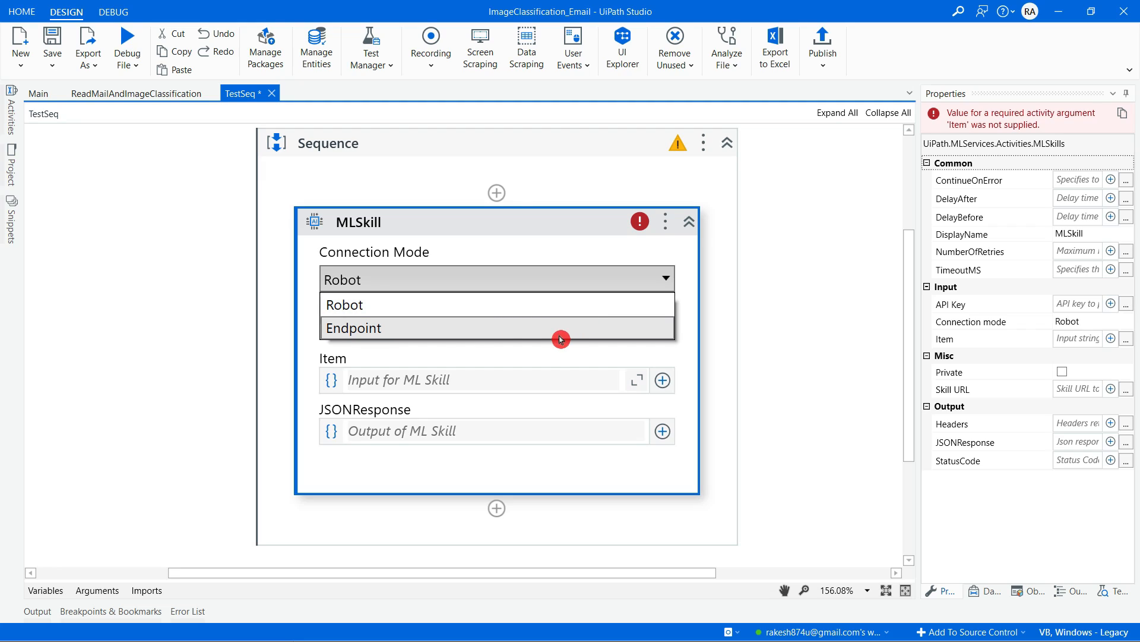
left_click(349, 306)
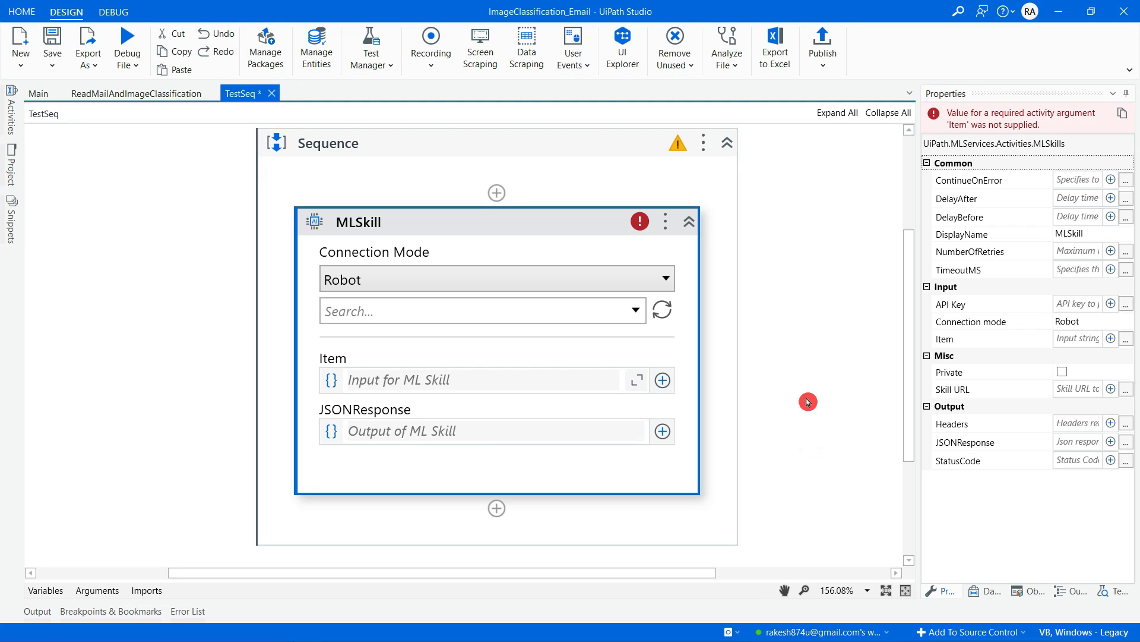
- Look for FruitImageClassificationMLModel among the MLSkill activity's available skills and switch back to the ML skills list in AI Center
left_click(638, 317)
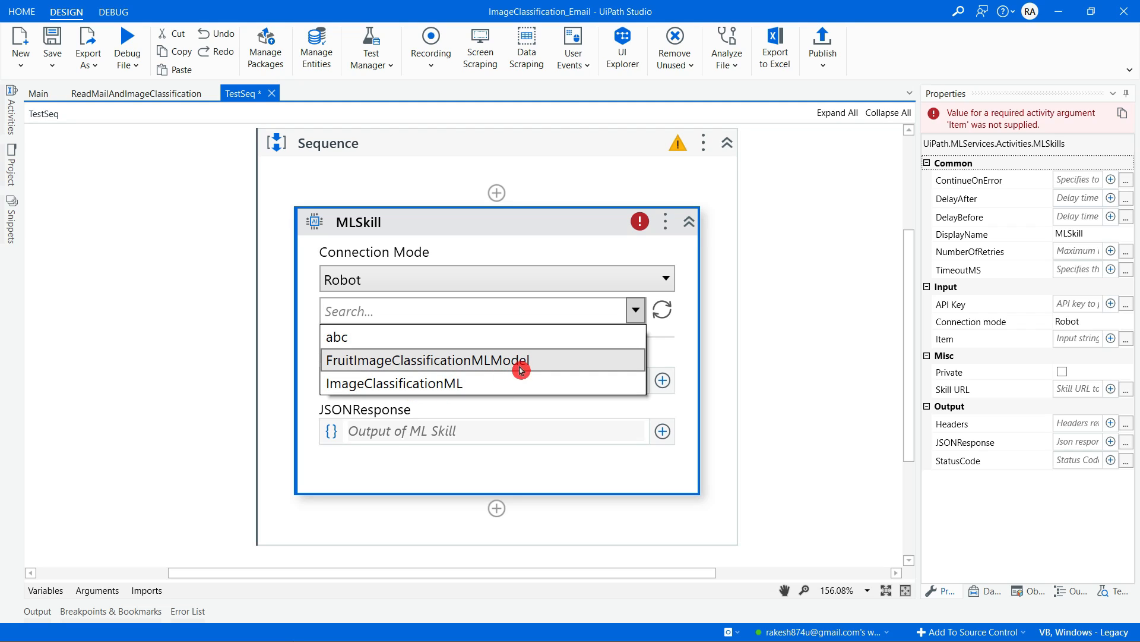
left_click(687, 595)
key("alt+Tab")
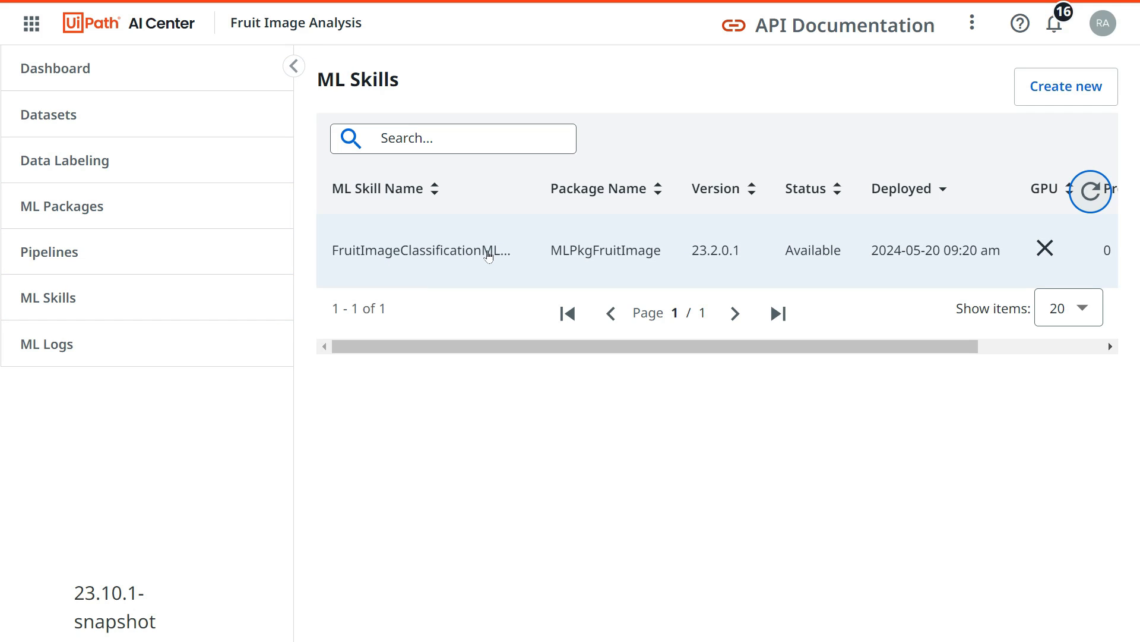
- Switch to UiPath Studio, choose FruitImageClassificationMLModel as the MLSkill activity's skill and start its skill test
key("alt+Tab")
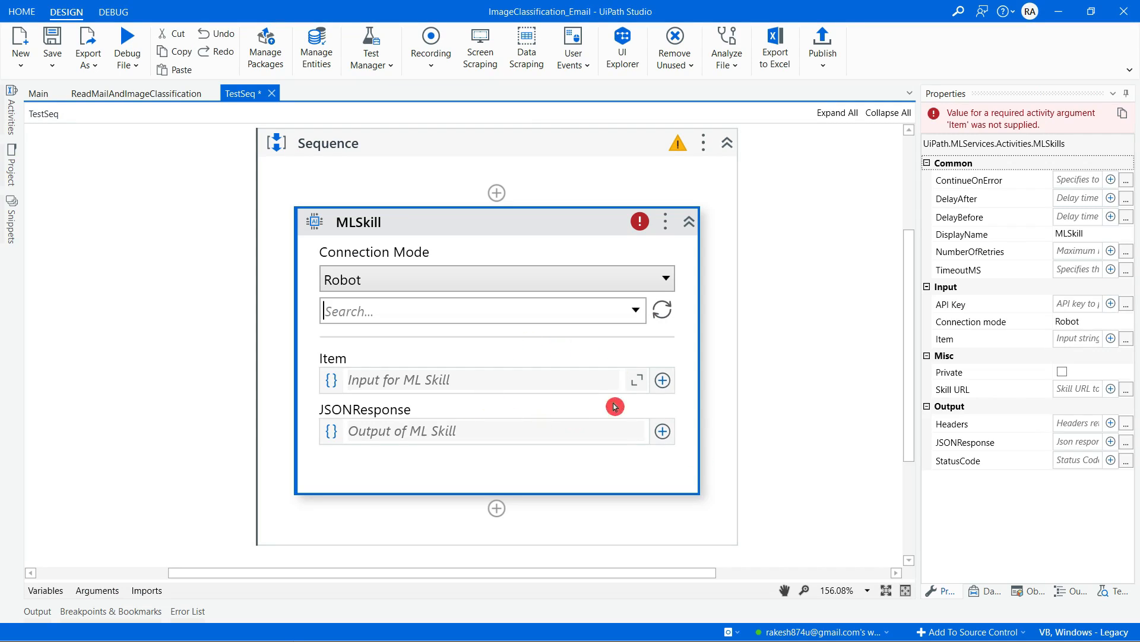
left_click(641, 308)
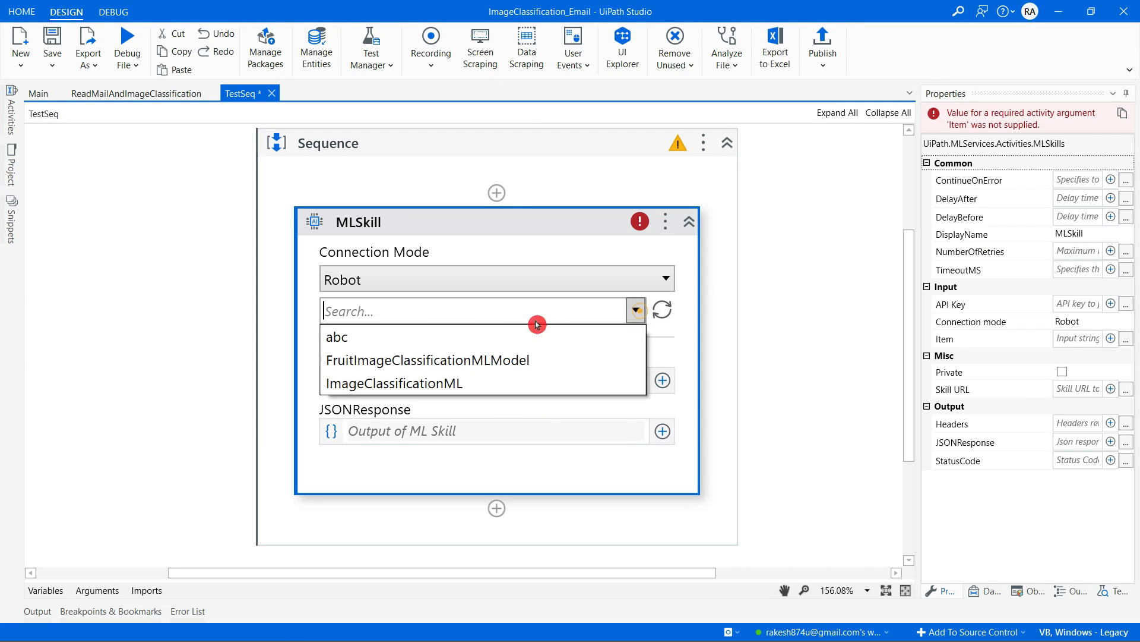
left_click(433, 364)
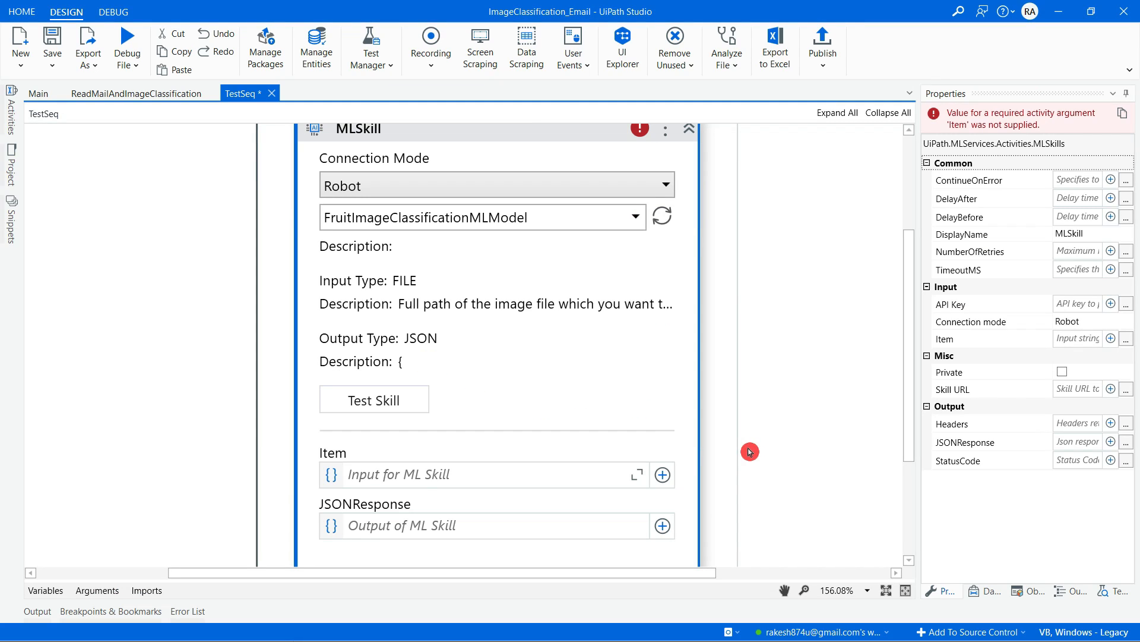
scroll(427, 387, "up", 1)
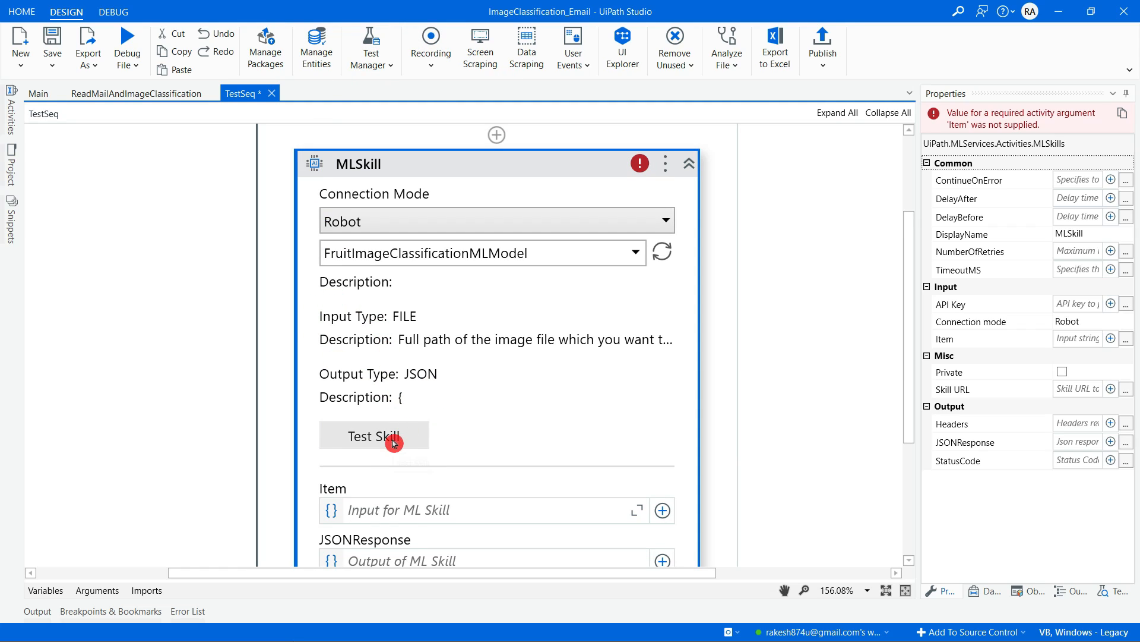
scroll(685, 363, "up", 2)
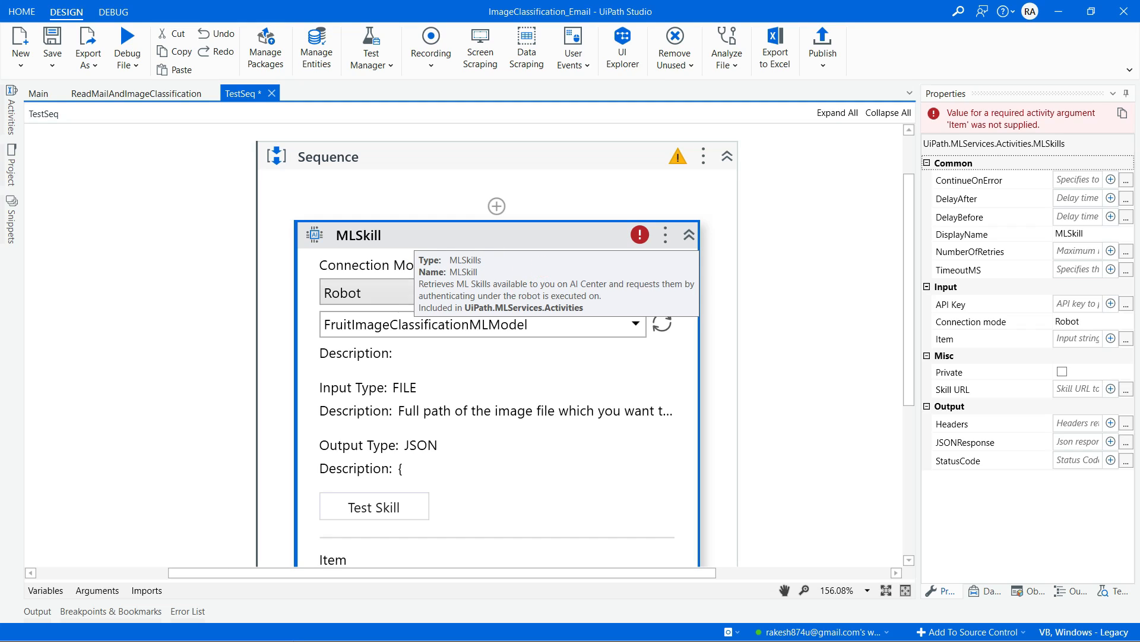
left_click(488, 236)
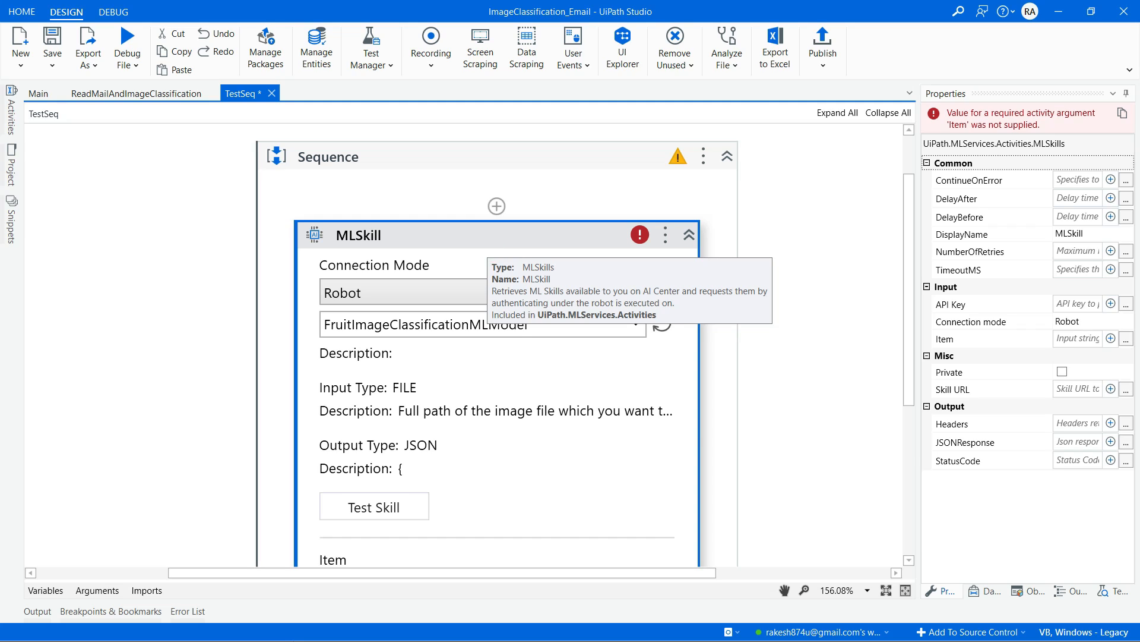
left_click(410, 509)
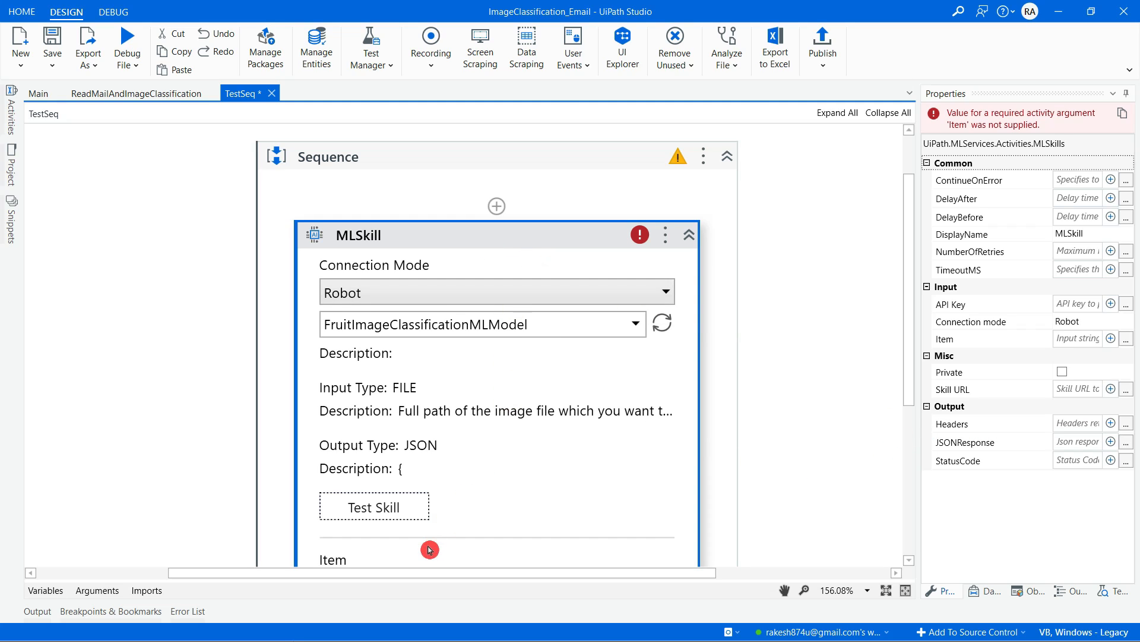
- Switch to File Explorer and open the Apple folder of the test set in Downloaded Fruit Images from Kaggle > Fruits Classification
key("alt+Tab")
key("alt+Tab")
key("alt+Tab")
key("alt+Tab")
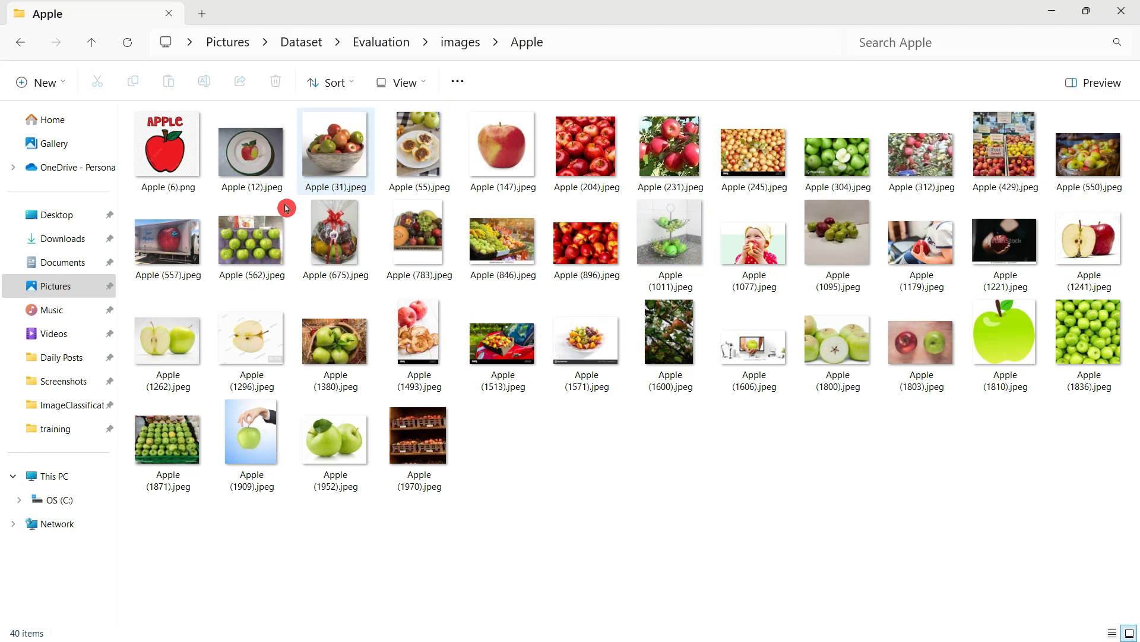
left_click(380, 43)
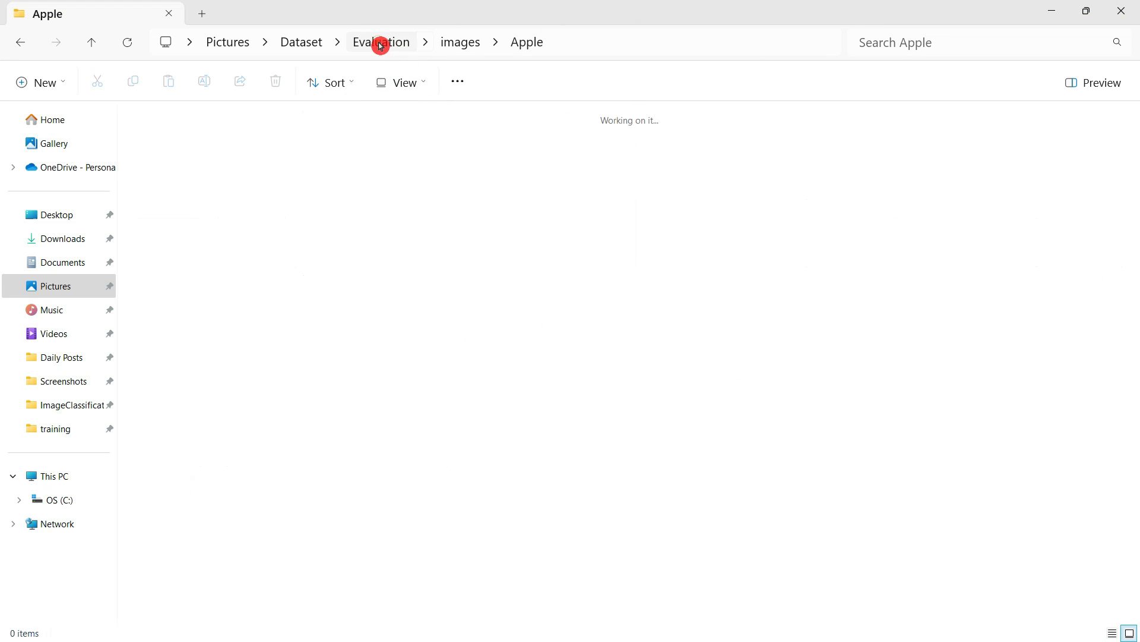
left_click(290, 49)
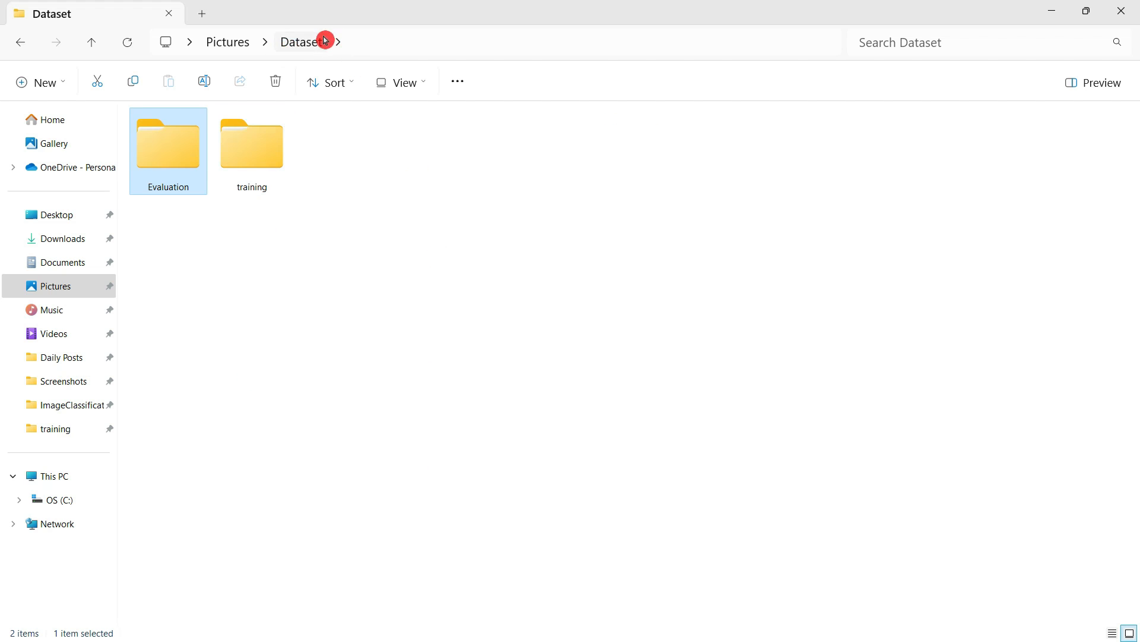
left_click(230, 46)
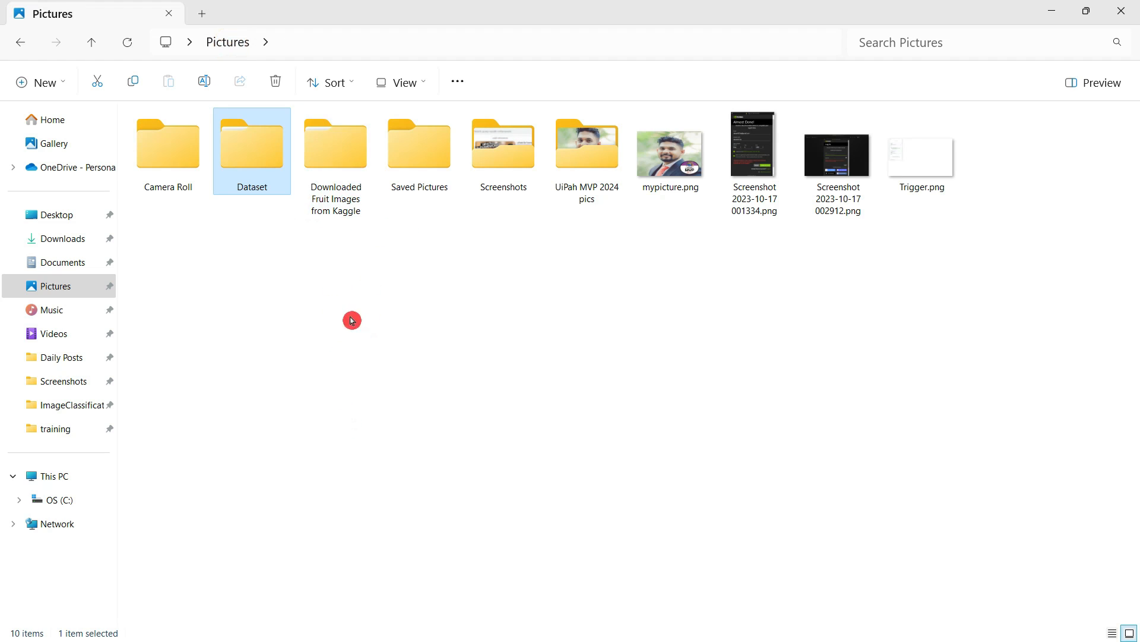
double_click(348, 174)
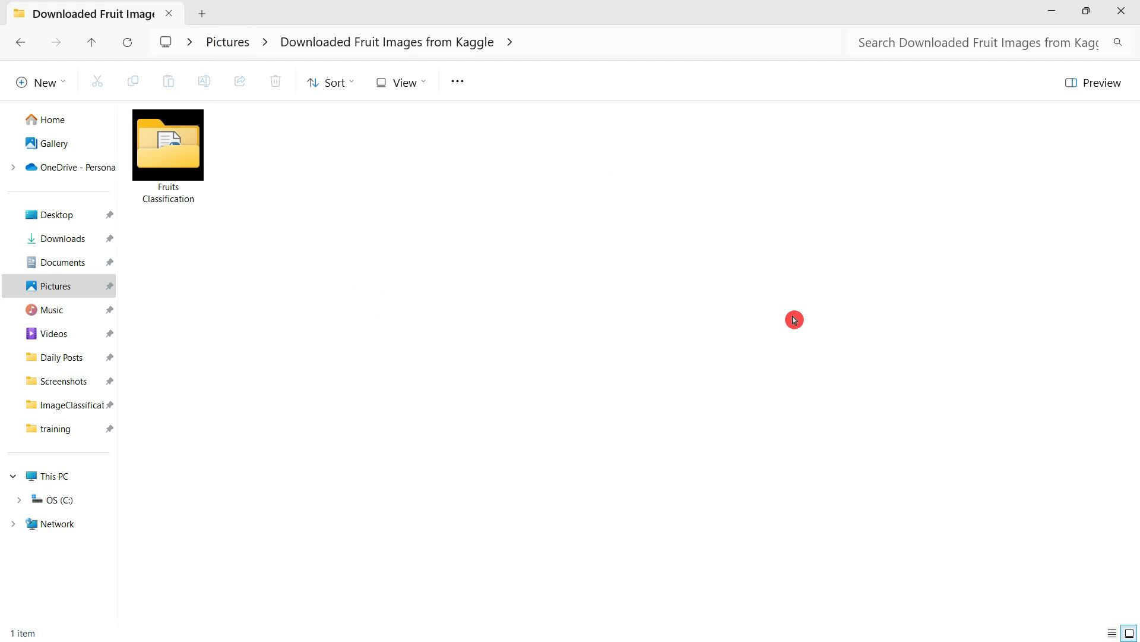
double_click(168, 169)
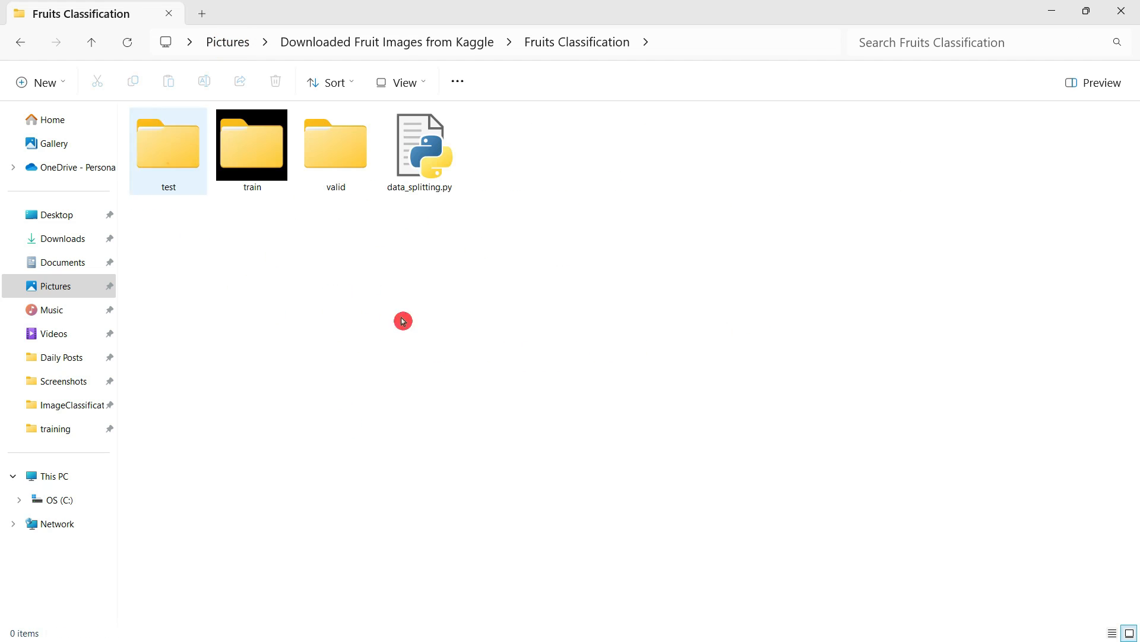
double_click(179, 166)
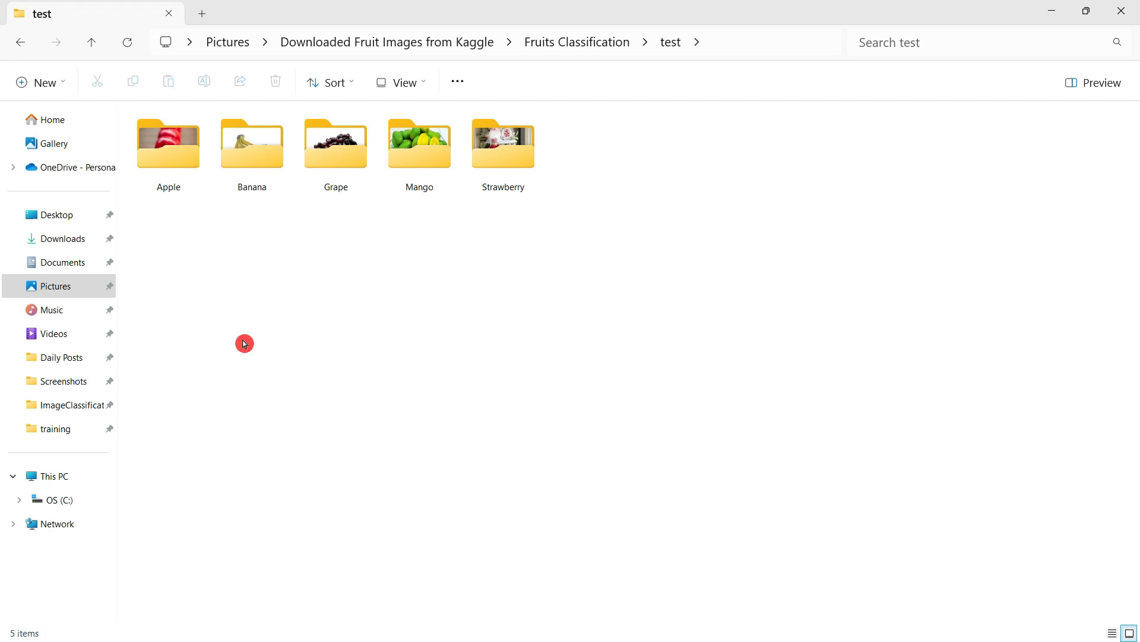
double_click(176, 172)
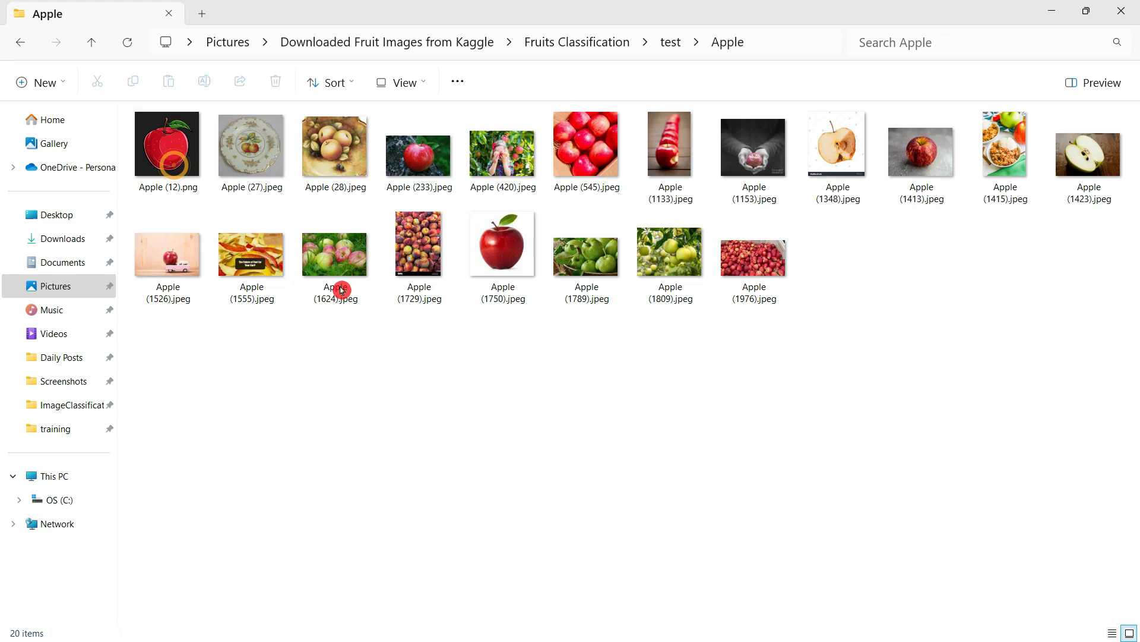
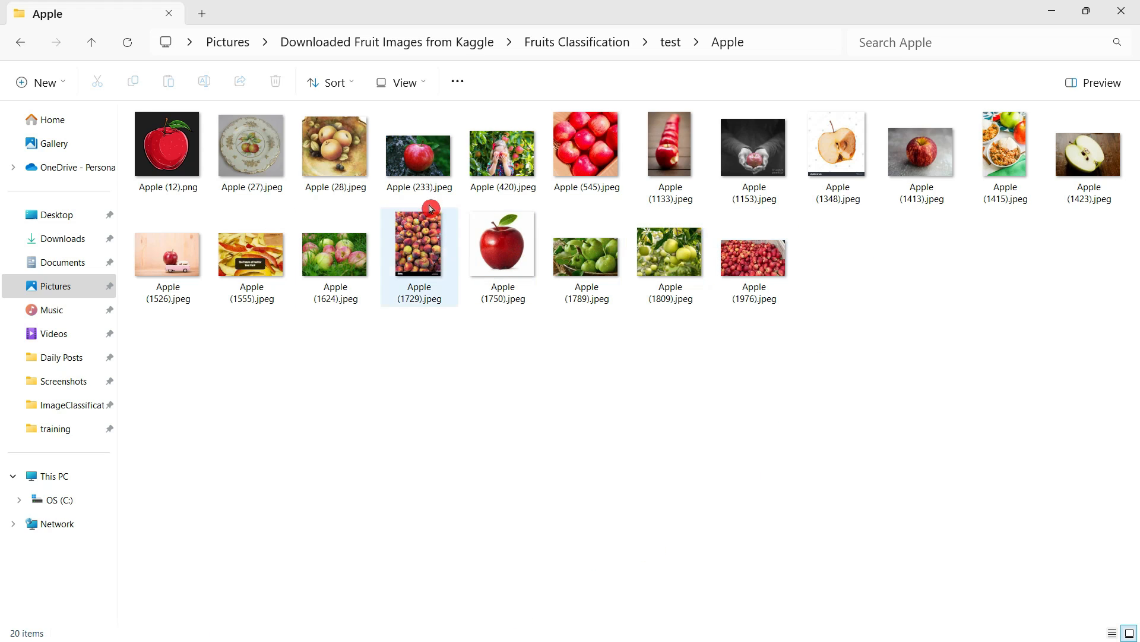
- Copy the image Apple (233).jpeg from the test set's Apple folder
left_click(418, 166)
right_click(416, 168)
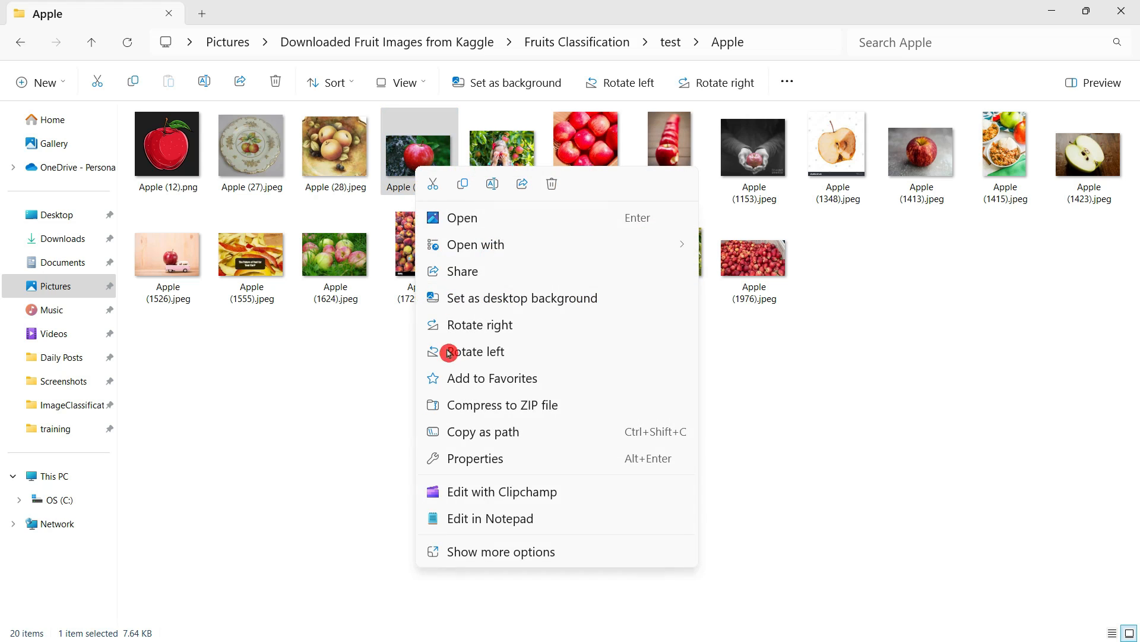
left_click(462, 187)
- Create a folder named TestingMLModel in Pictures and paste the copied apple image into it
left_click(228, 41)
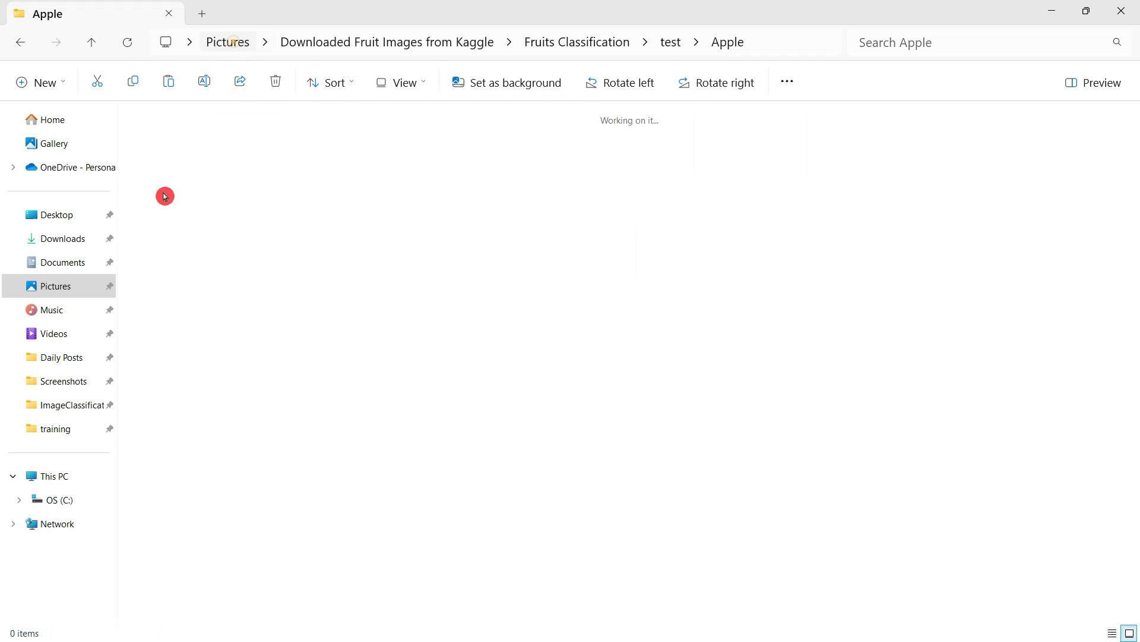
right_click(291, 283)
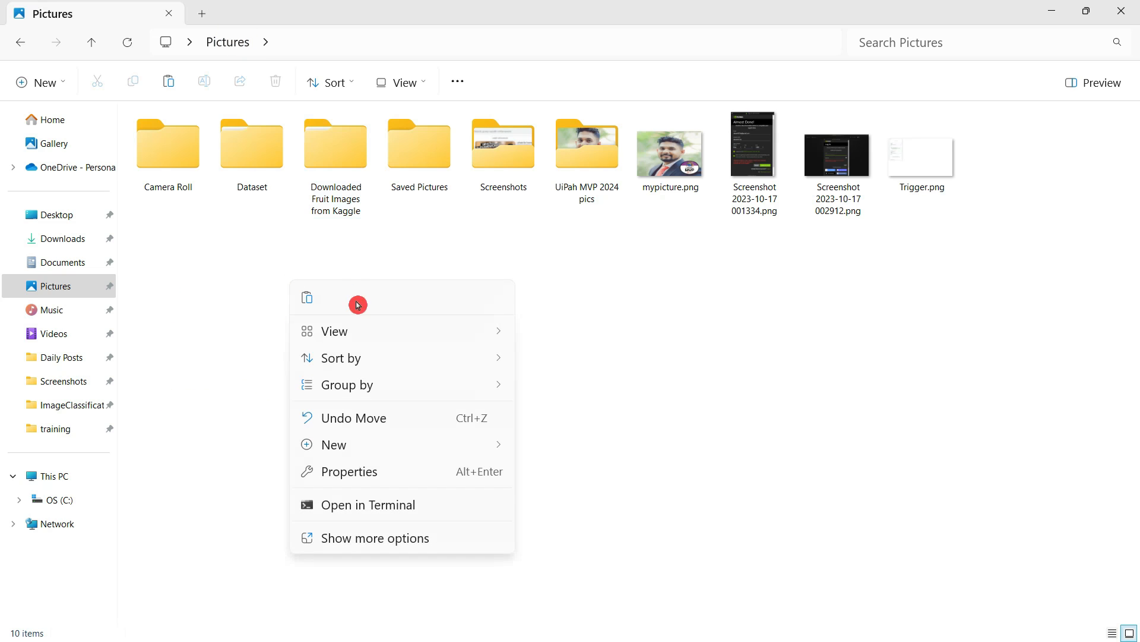
mouse_move(431, 440)
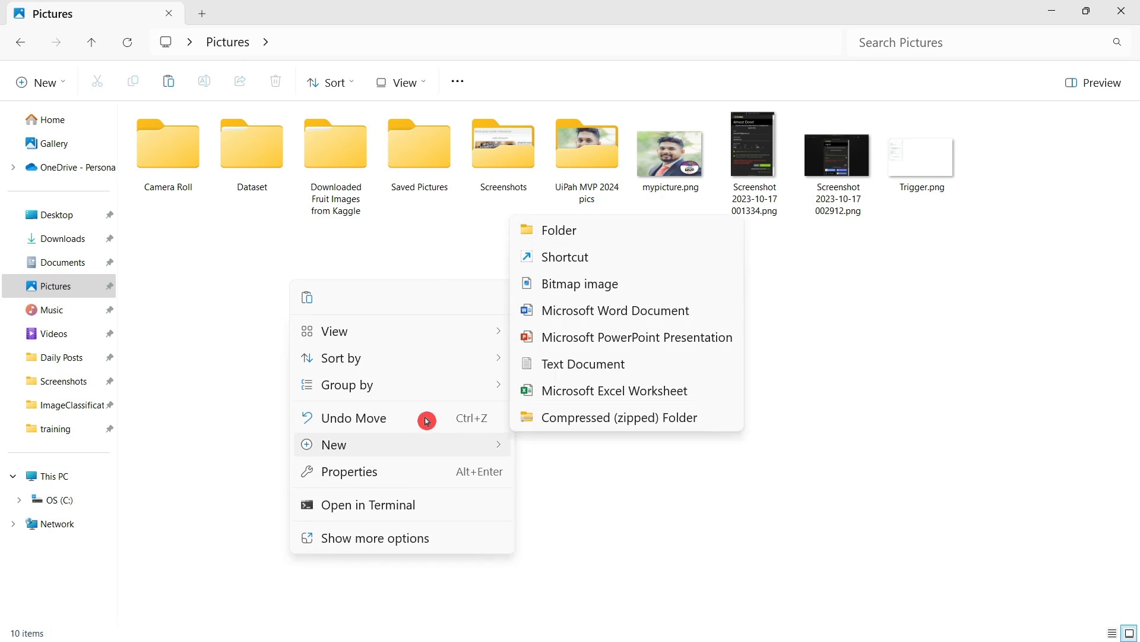
left_click(563, 232)
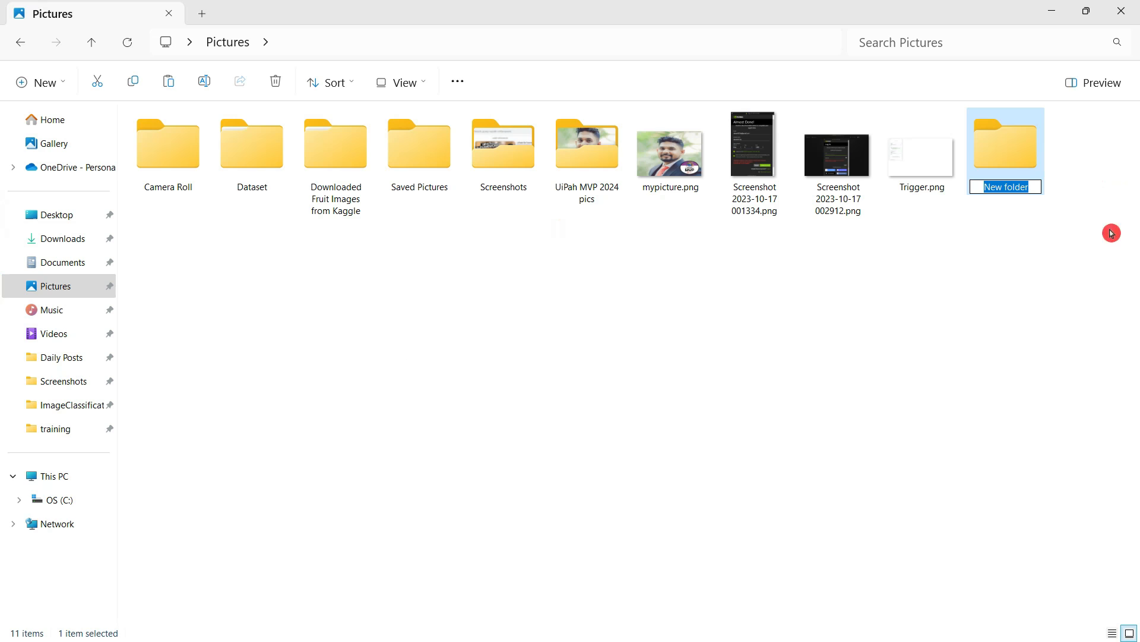
type("Test")
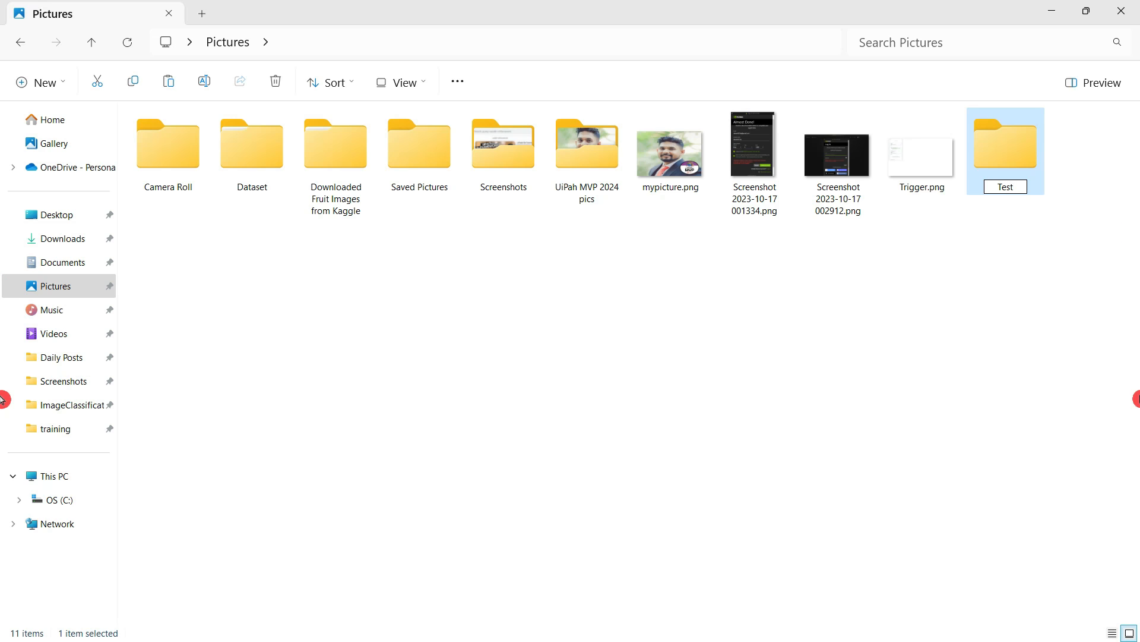
type("ingMLModel")
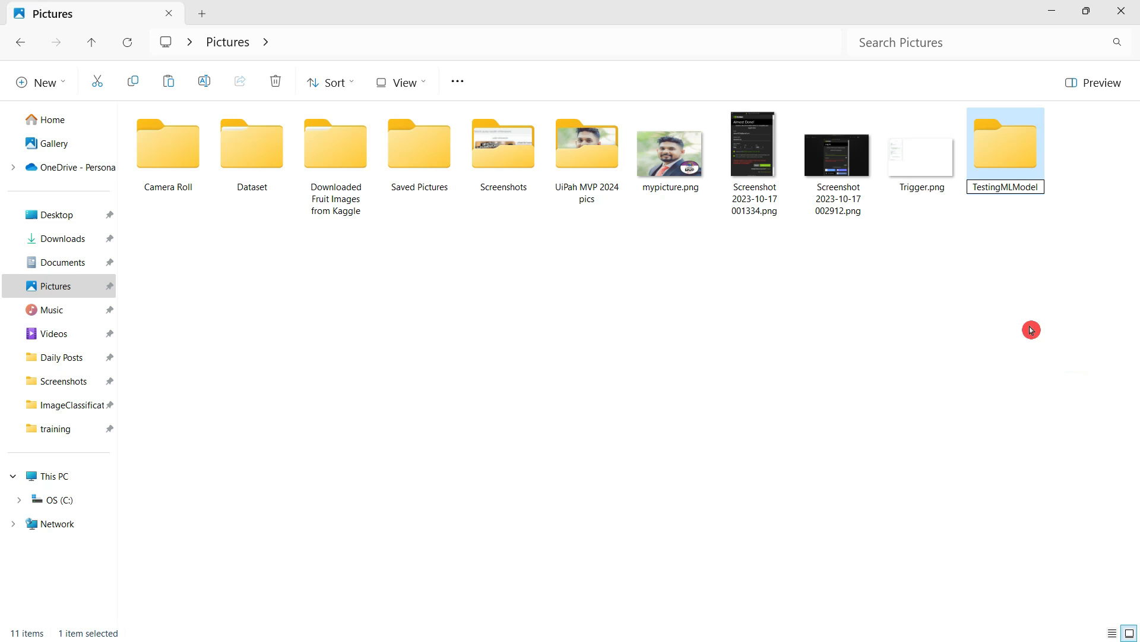
left_click(1010, 320)
double_click(1010, 144)
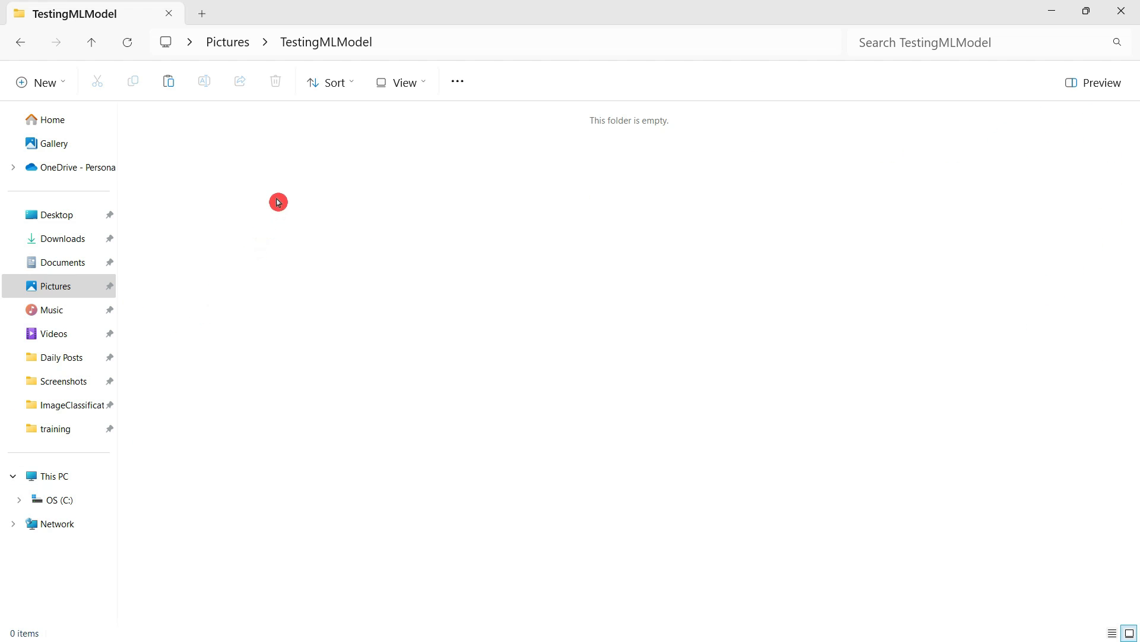
key("ctrl+v")
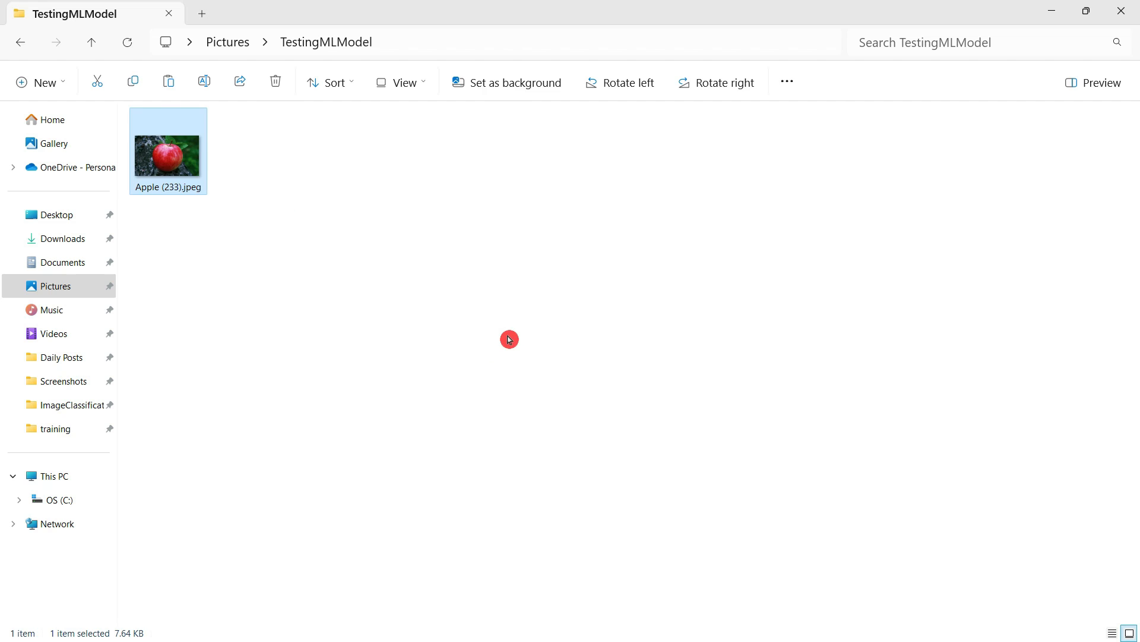
- Copy the image Mango (1463).jpeg from the Mango folder of the downloaded Fruits Classification test set
left_click(227, 43)
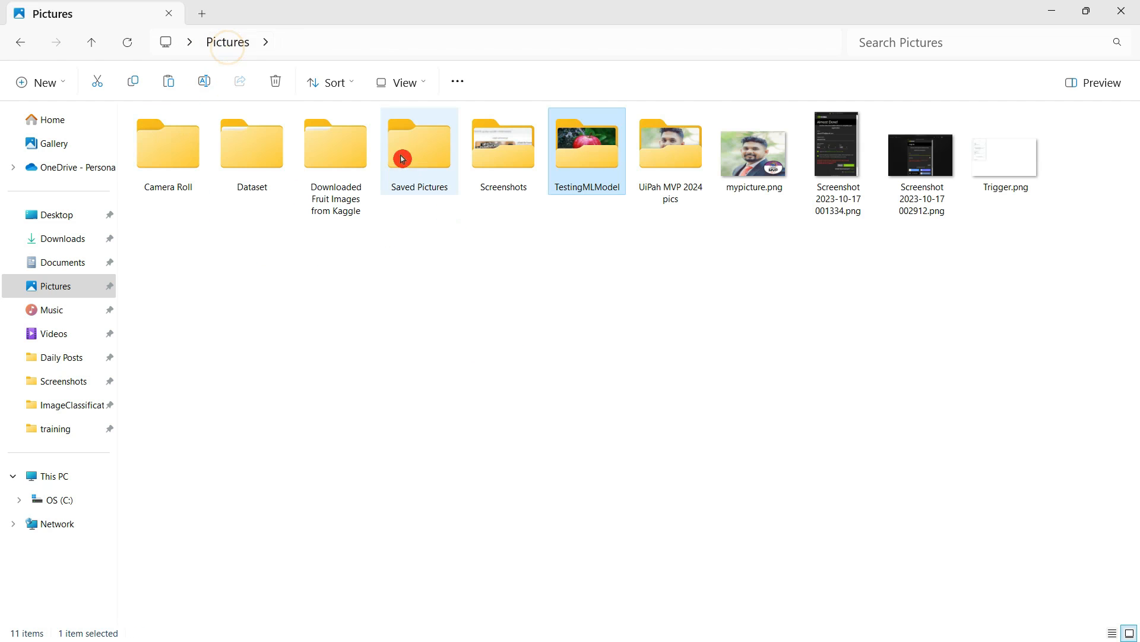
double_click(355, 159)
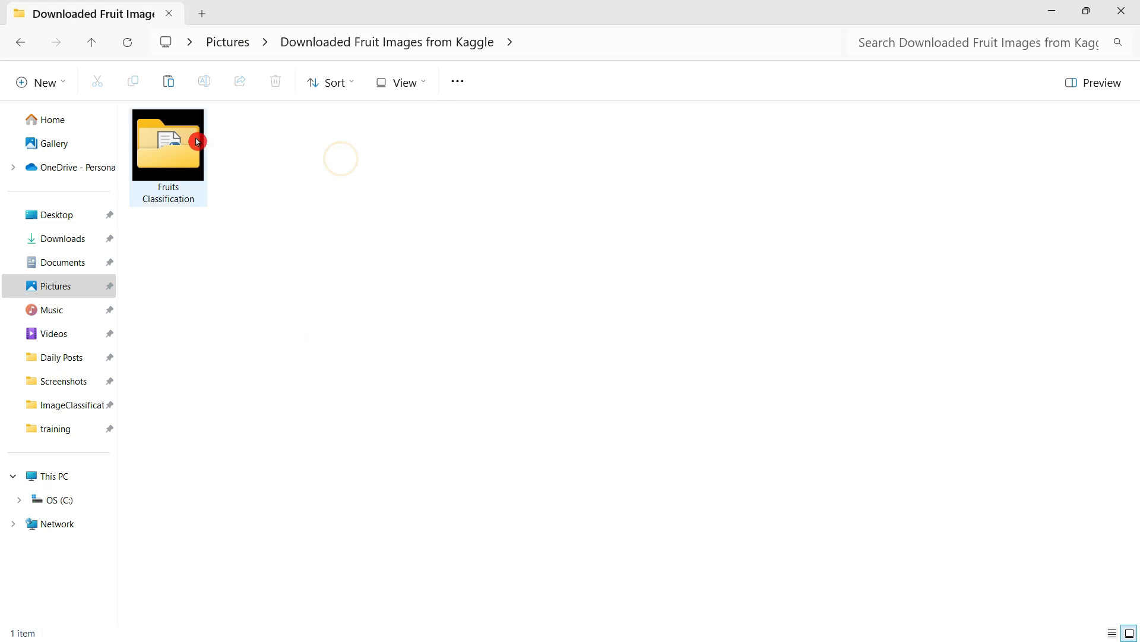
double_click(198, 143)
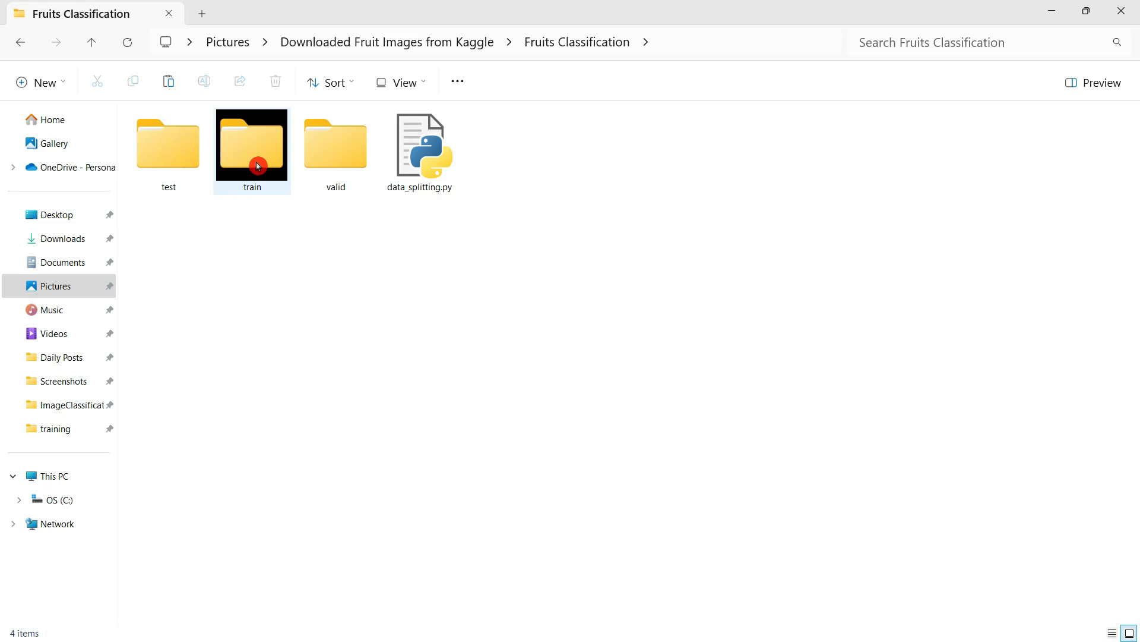
double_click(178, 153)
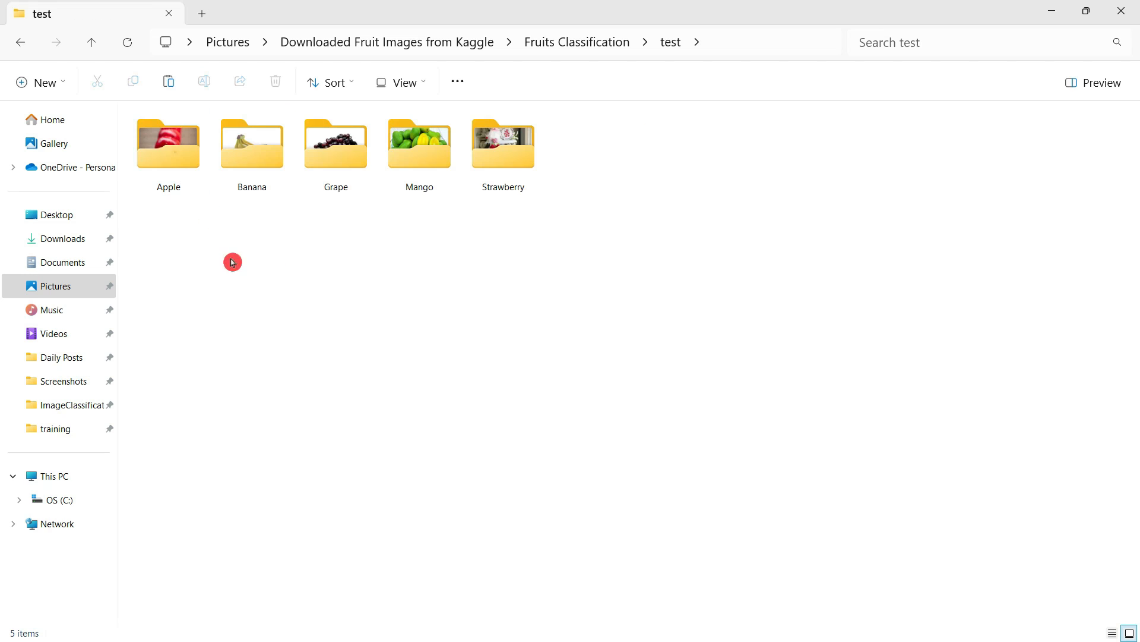
double_click(432, 172)
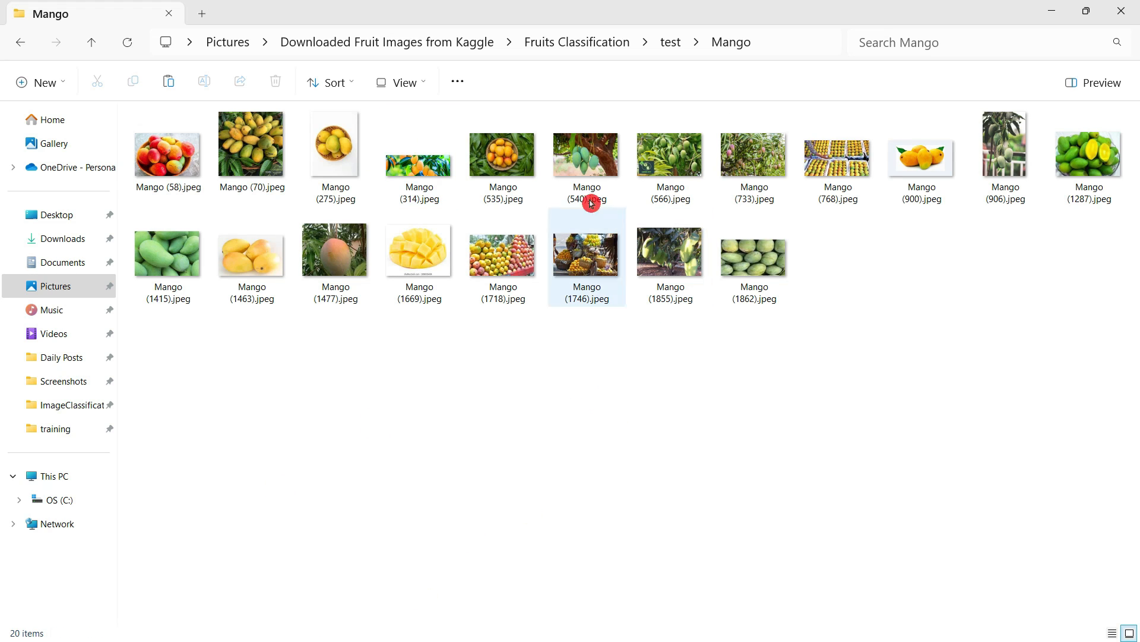
right_click(253, 260)
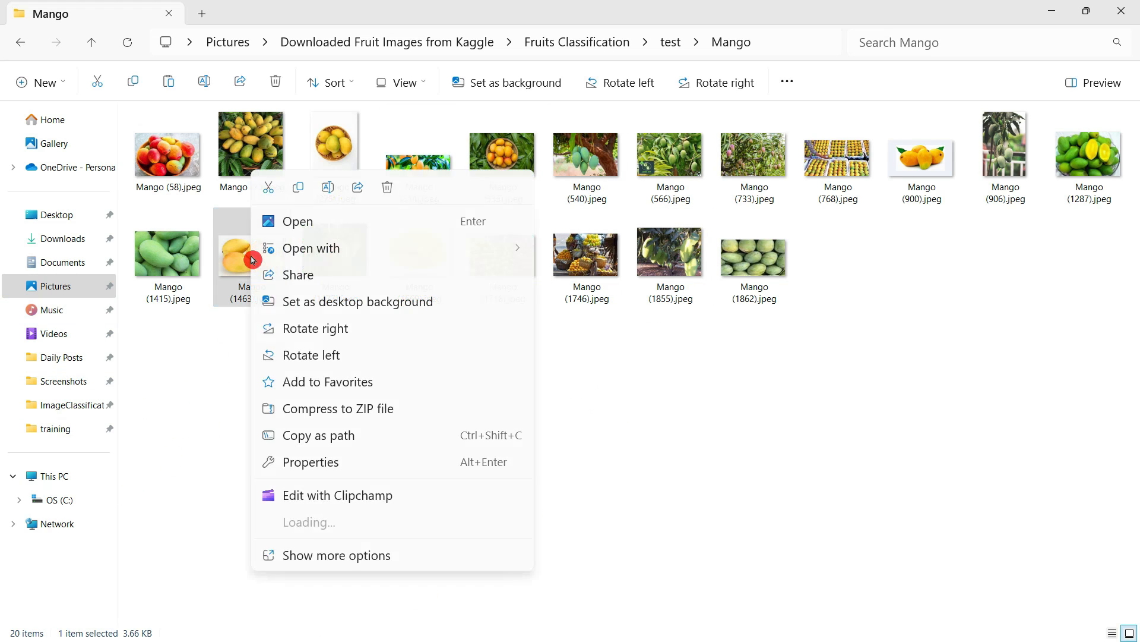
left_click(299, 189)
left_click(224, 46)
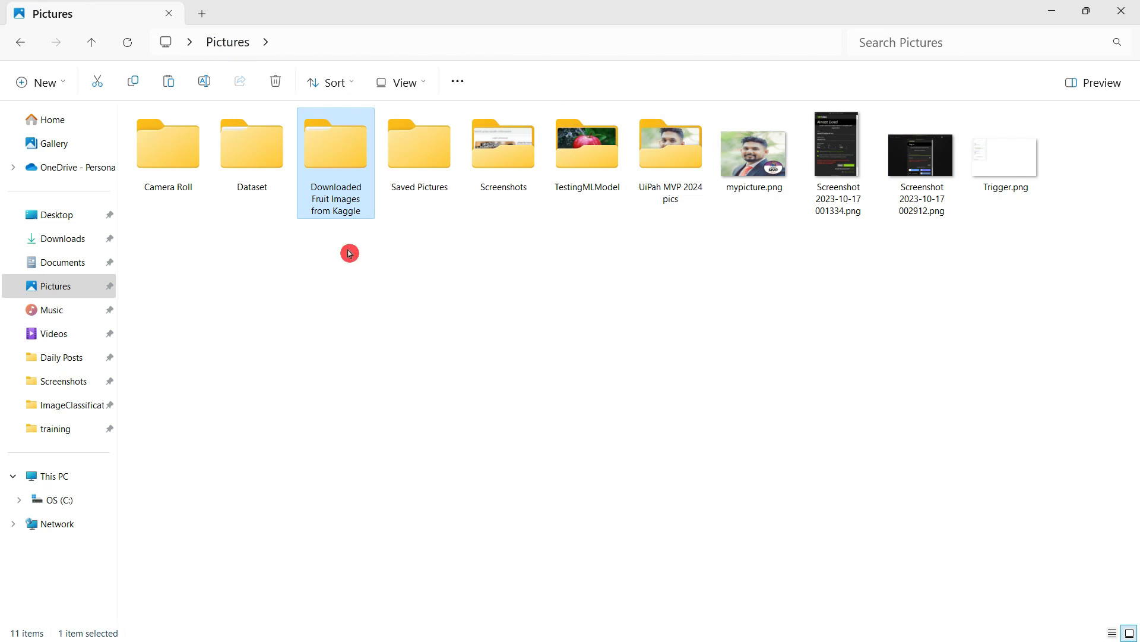
left_click(342, 390)
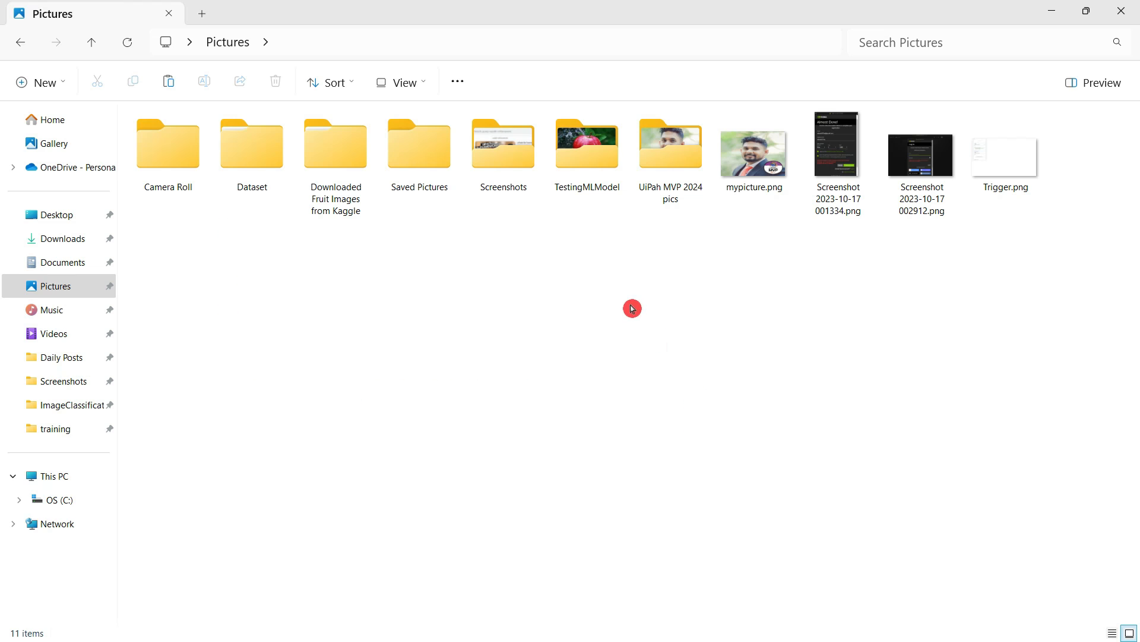
left_click(60, 286)
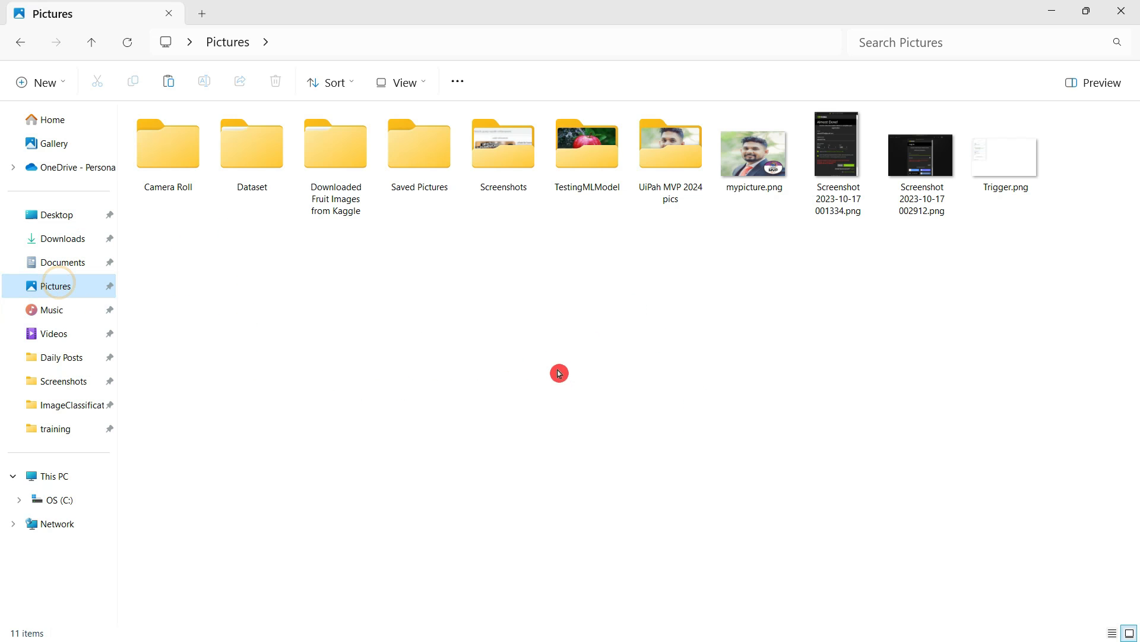
left_click(21, 43)
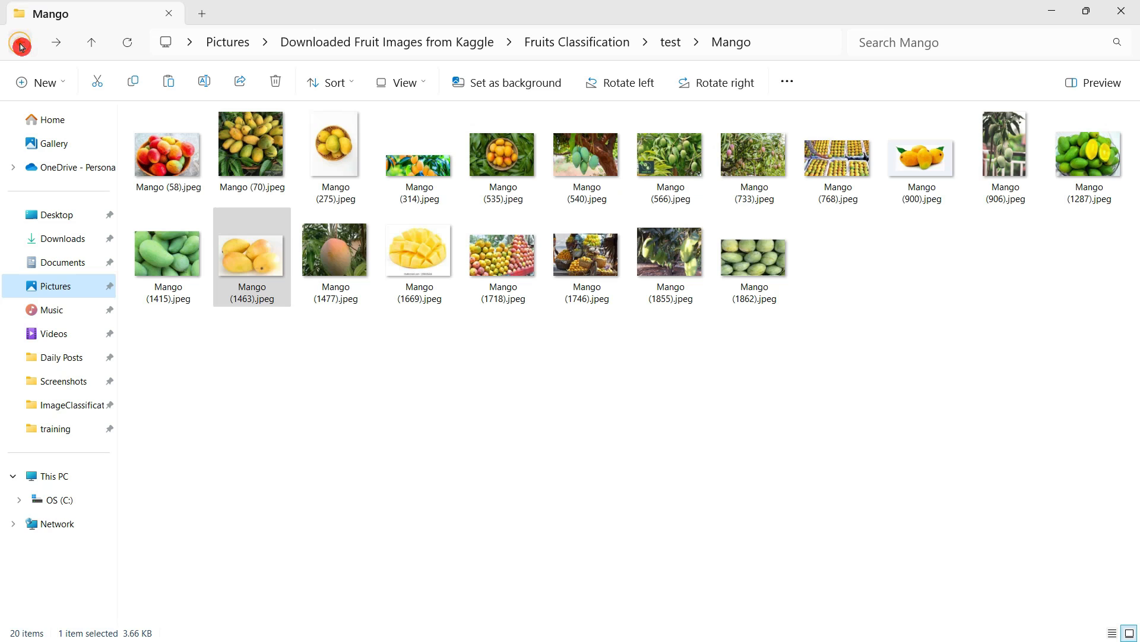
- Return to the Pictures folder and create a new folder named TestMLMode
left_click(21, 45)
left_click(21, 47)
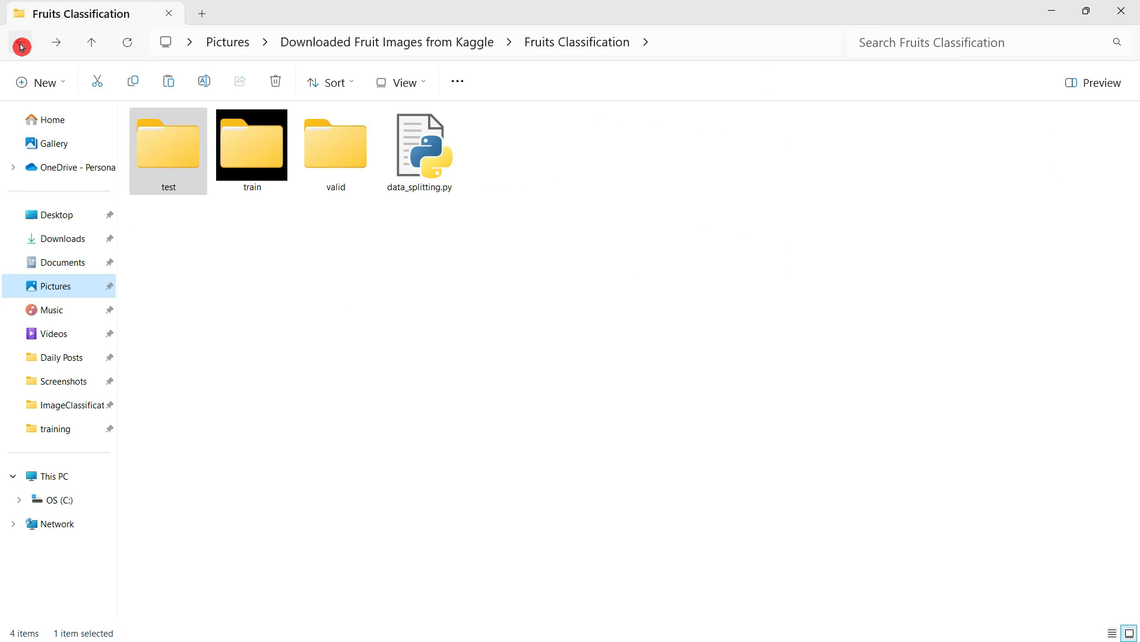
left_click(22, 47)
left_click(22, 47)
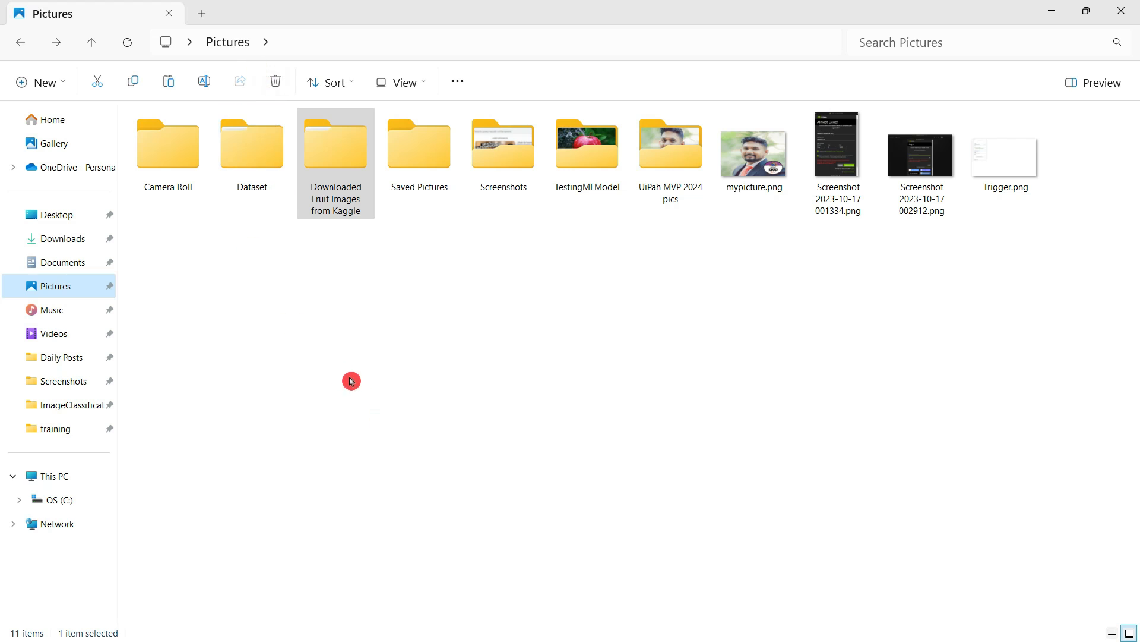
right_click(328, 356)
left_click(260, 294)
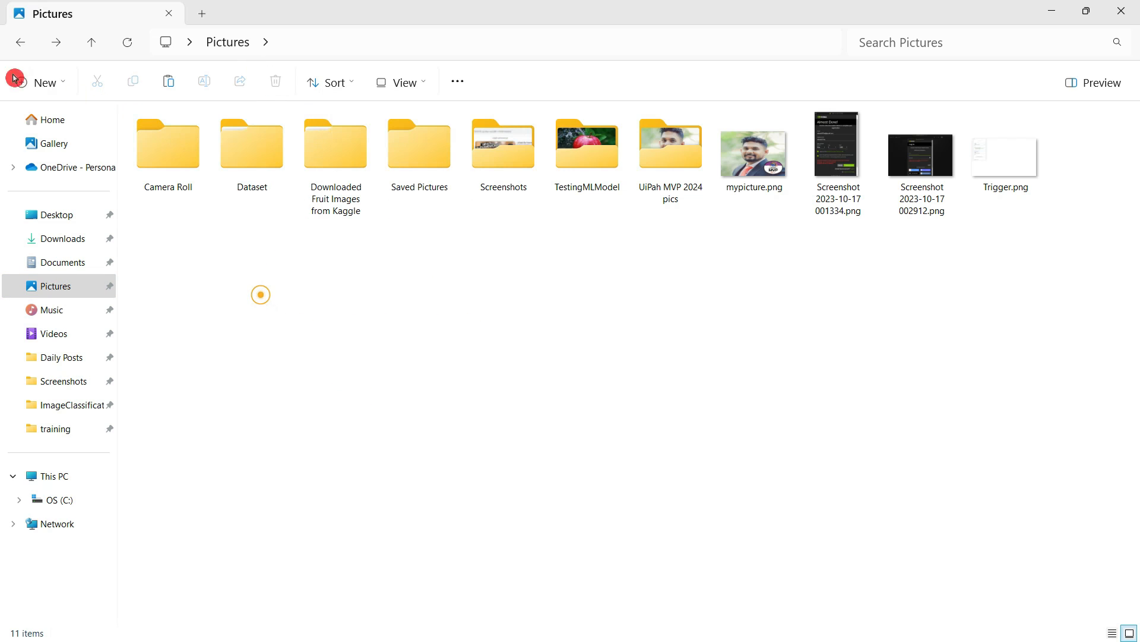
left_click(15, 79)
left_click(108, 120)
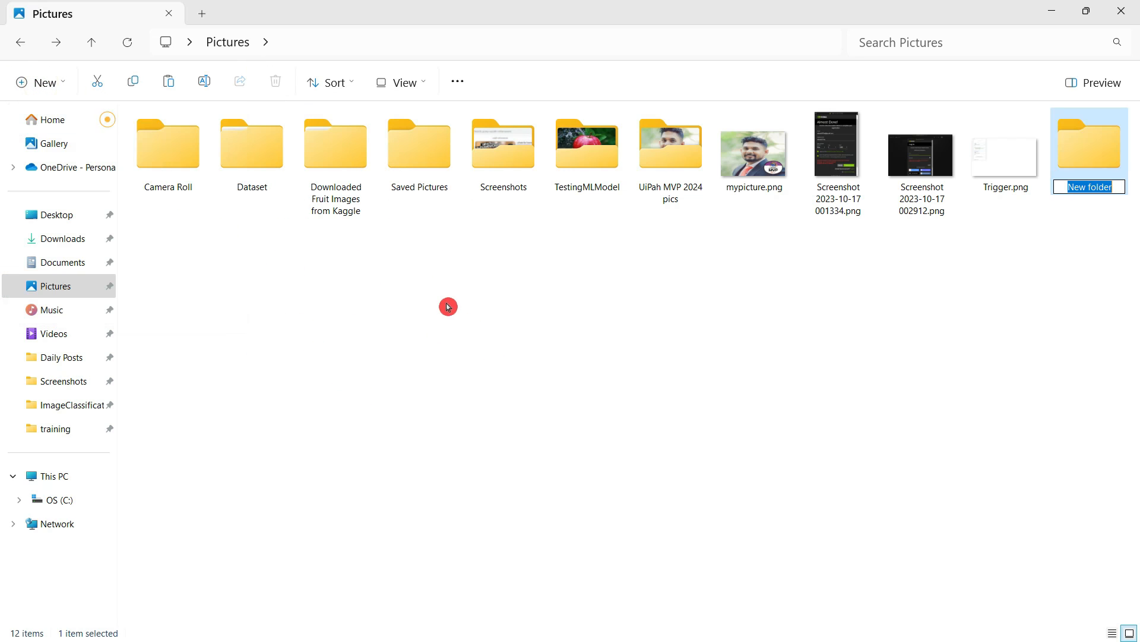
type("Test")
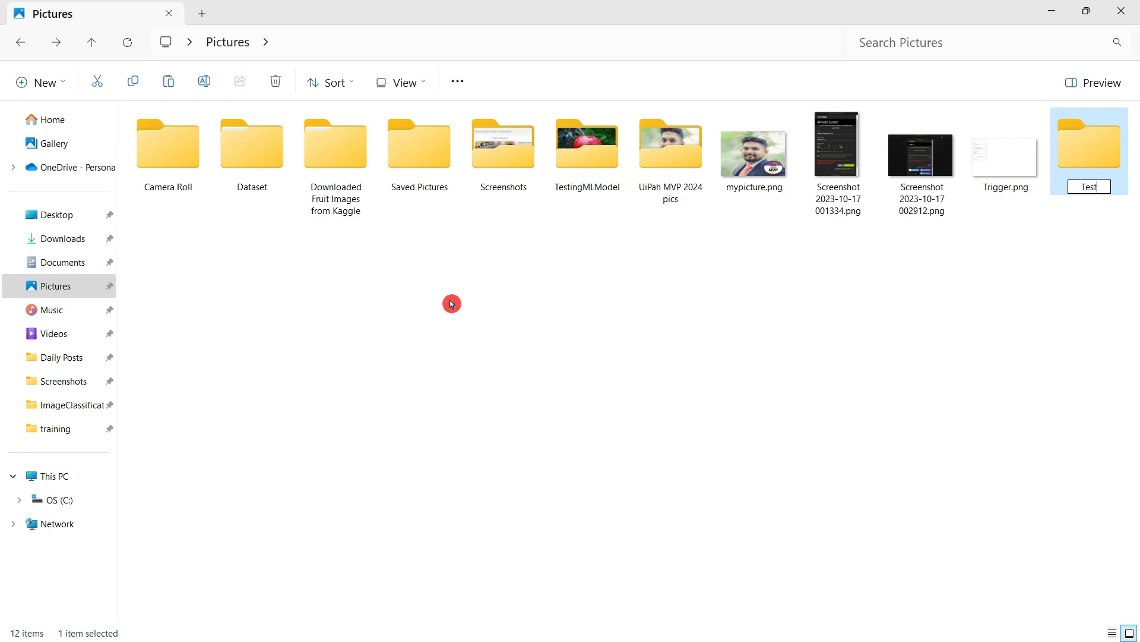
type("ML")
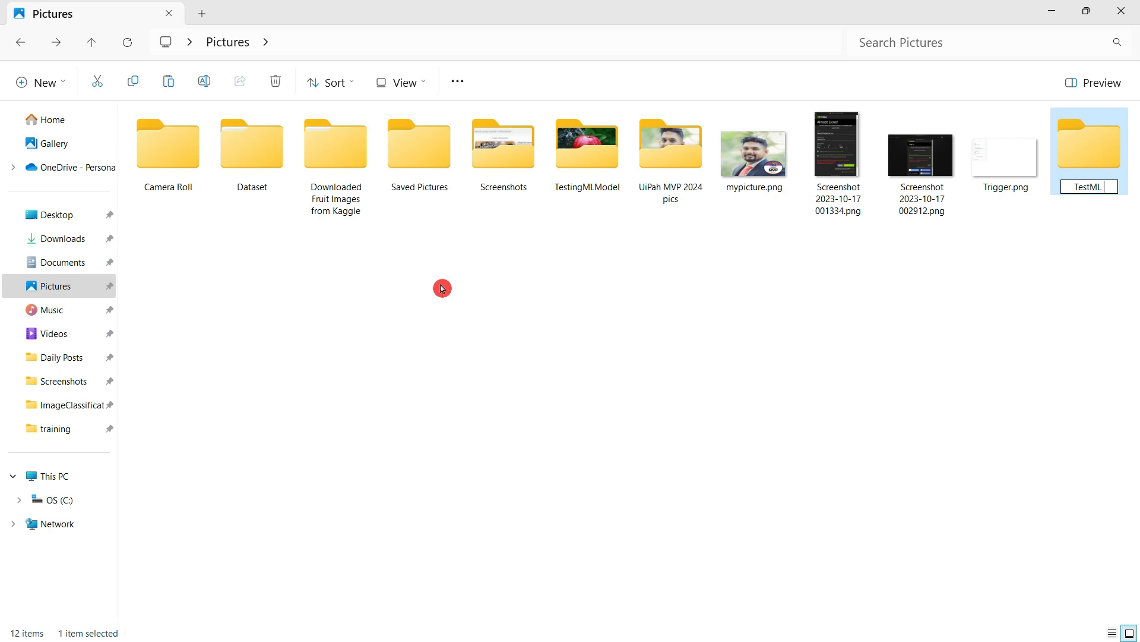
type("Mode")
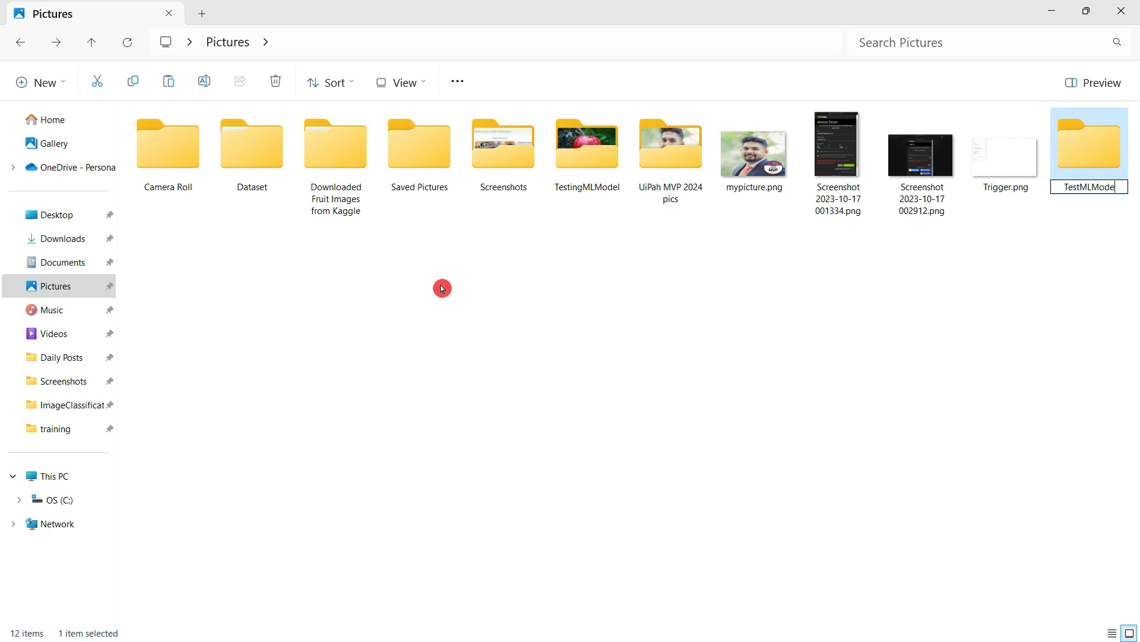
left_click(443, 288)
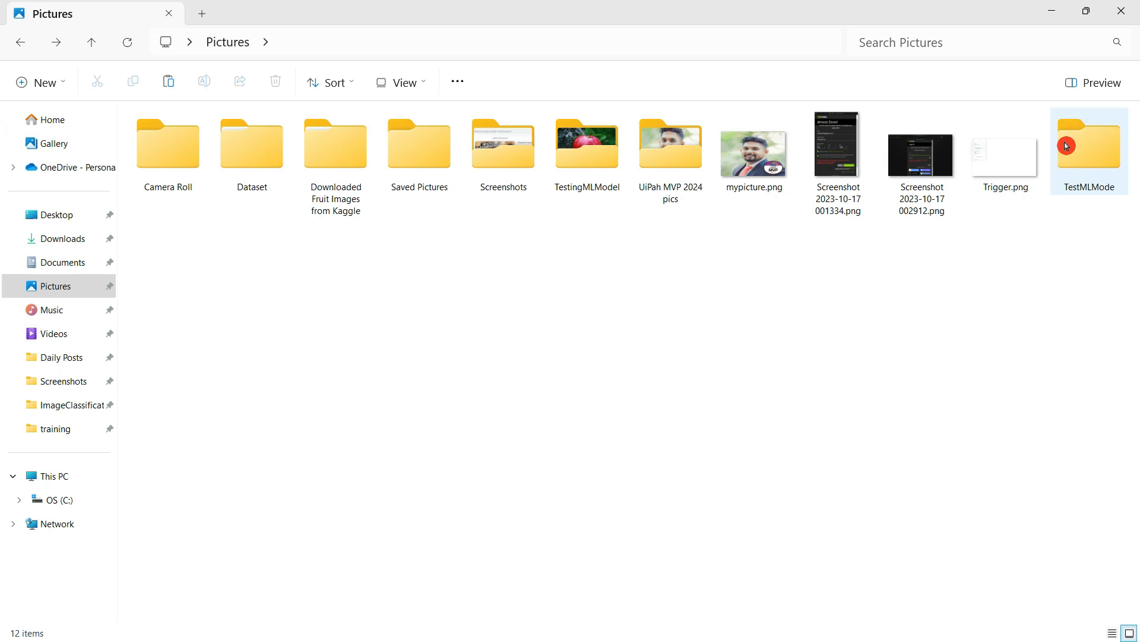
- Paste the copied image Mango (1463).jpeg into the TestMLMode folder
left_click(1094, 152)
double_click(1094, 152)
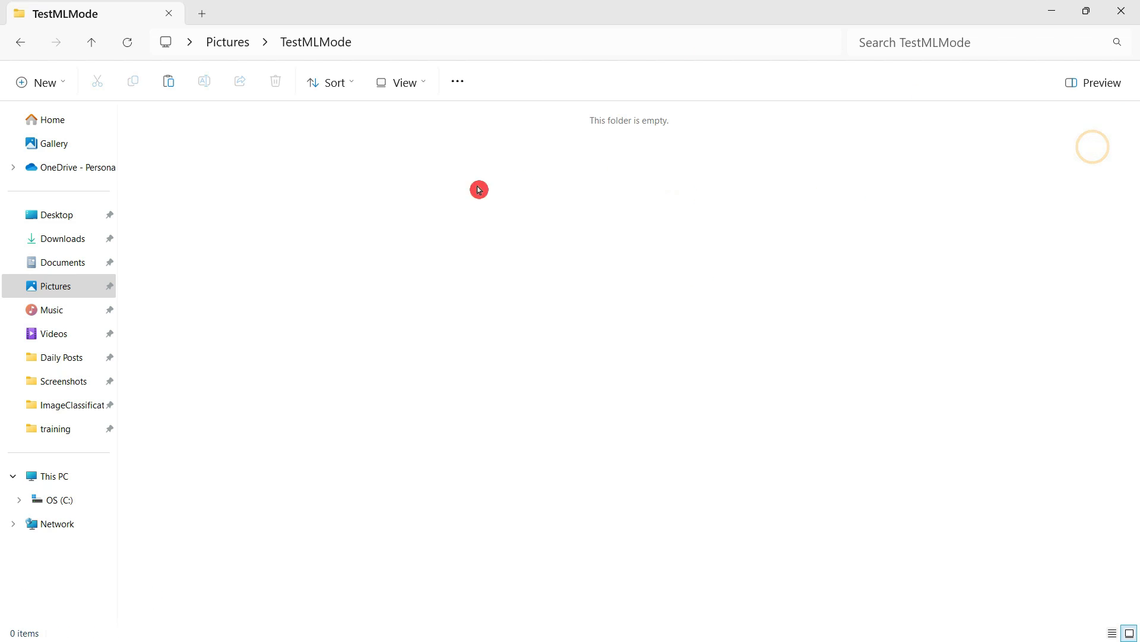
key("ctrl+v")
left_click(336, 379)
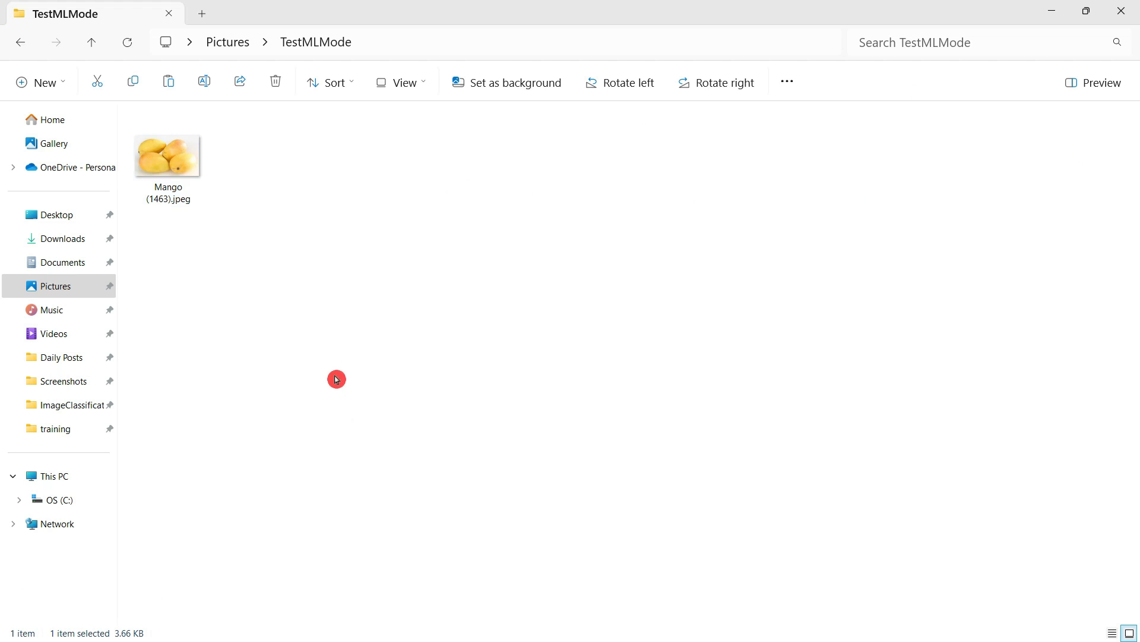
- Copy Apple (233).jpeg from the Apple folder of the downloaded Fruits Classification test set
left_click(239, 48)
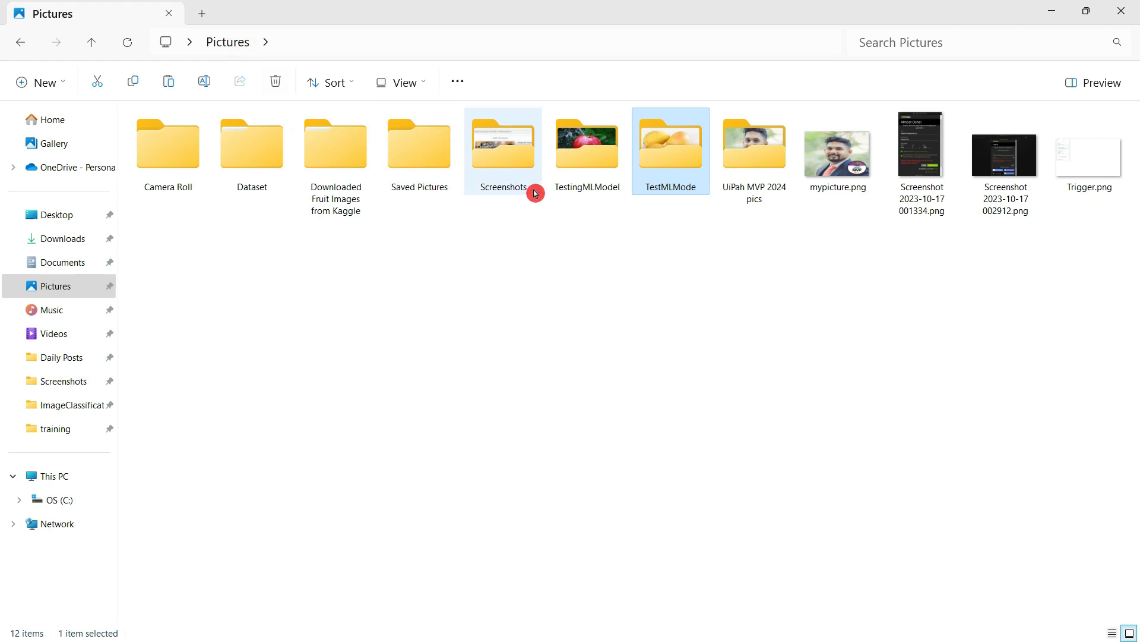
double_click(340, 157)
double_click(197, 173)
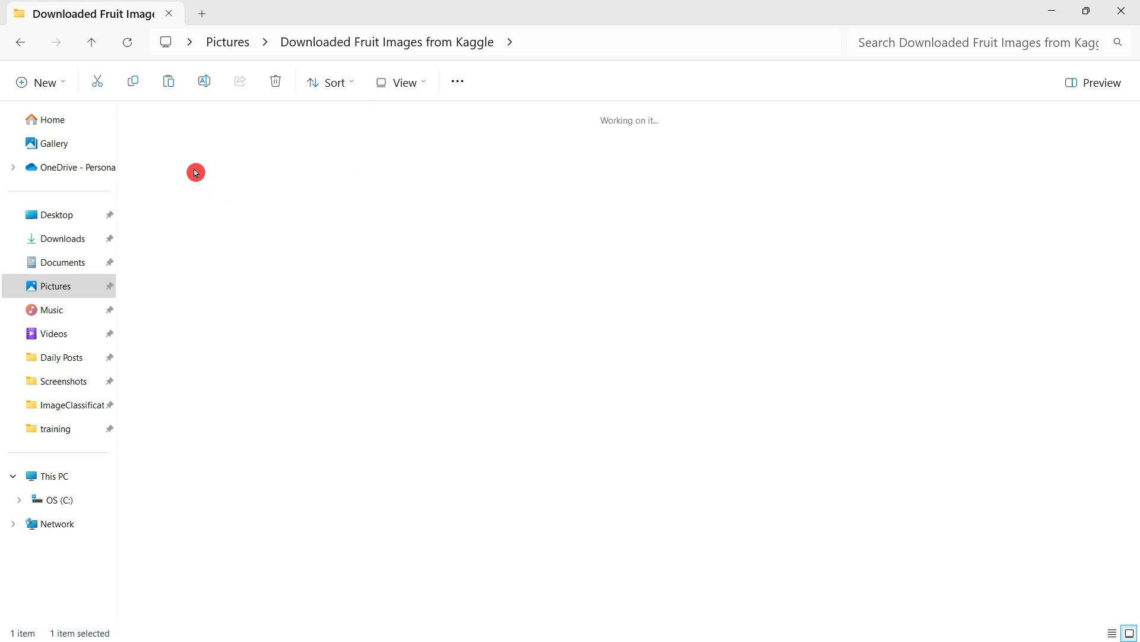
double_click(159, 170)
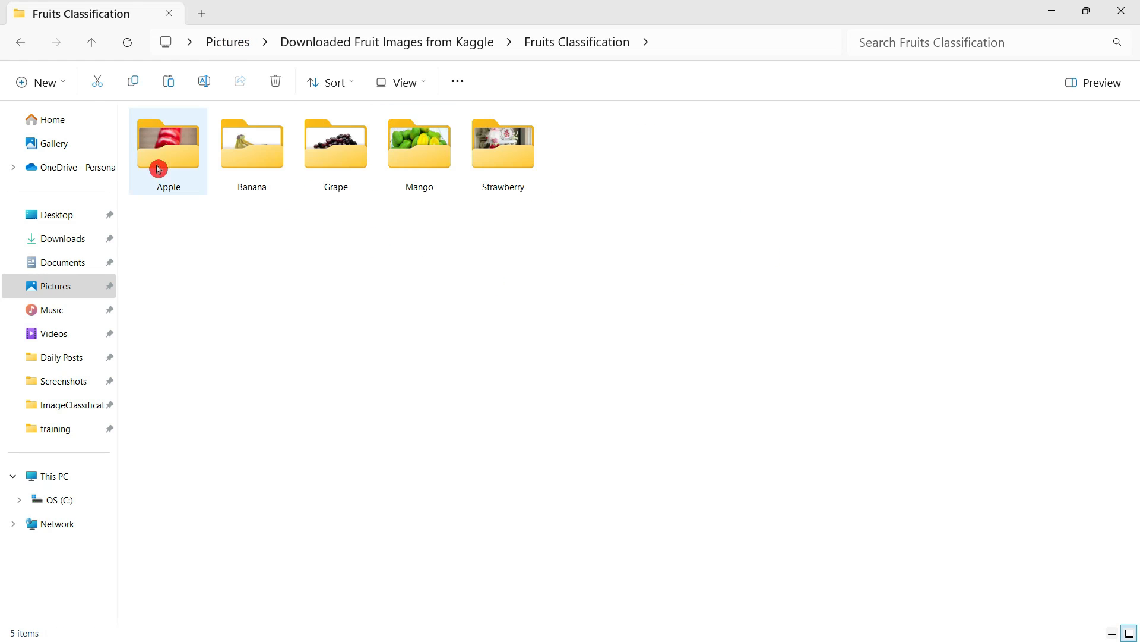
double_click(196, 170)
left_click(432, 165)
right_click(432, 165)
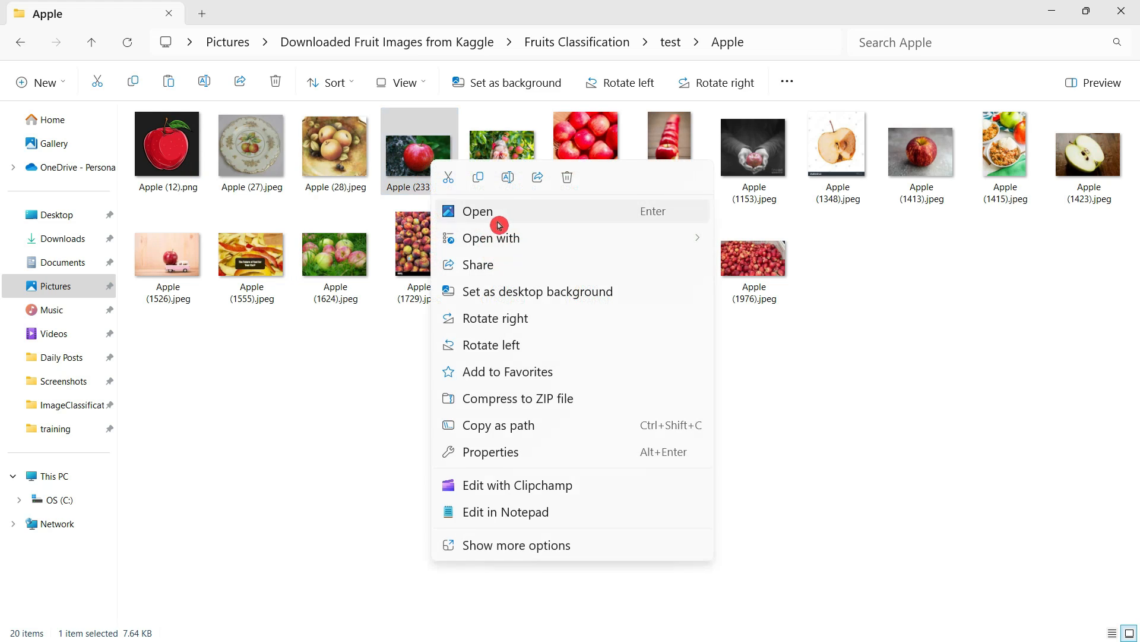
left_click(483, 176)
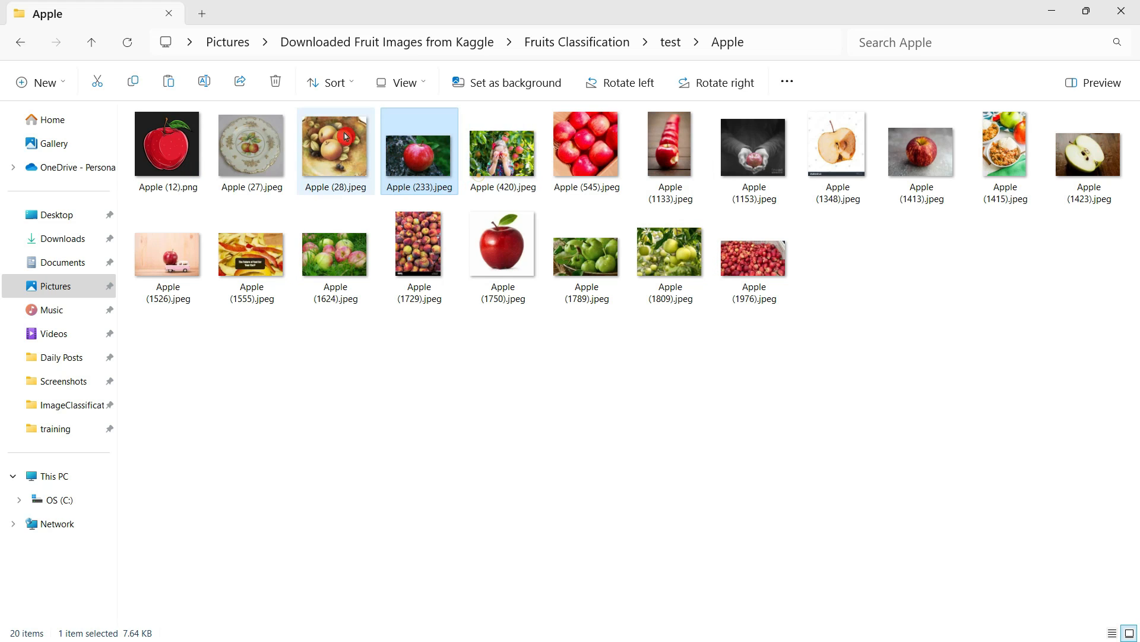
- Paste the copied apple image into Pictures > TestingMLModel, replacing the file of the same name
left_click(241, 44)
double_click(589, 145)
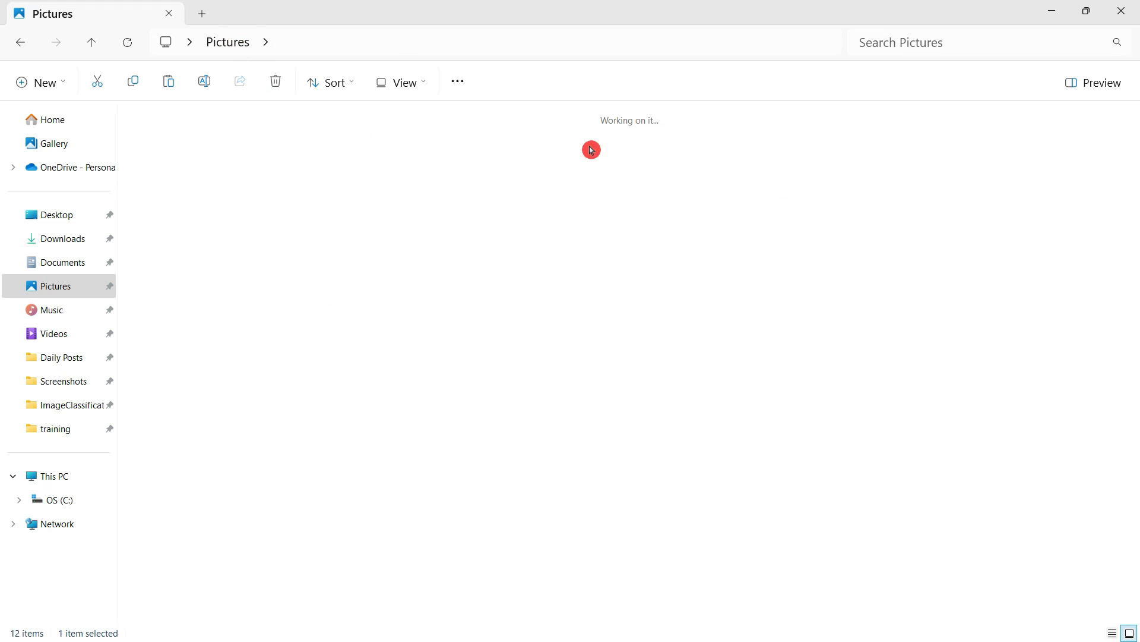
left_click(256, 225)
key("ctrl+v")
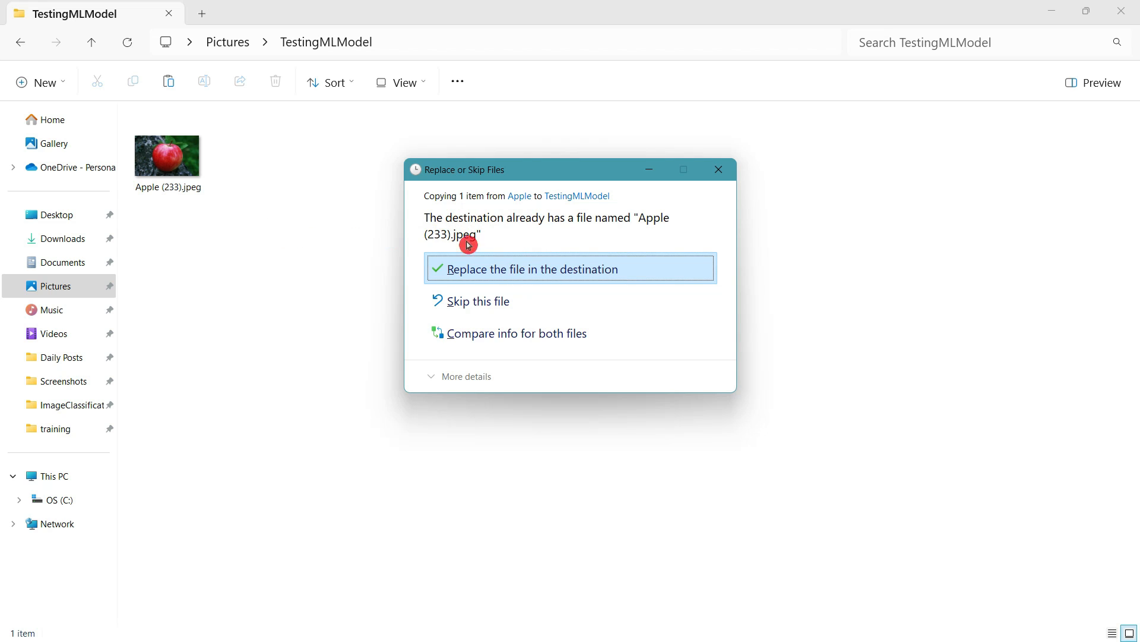
left_click(530, 274)
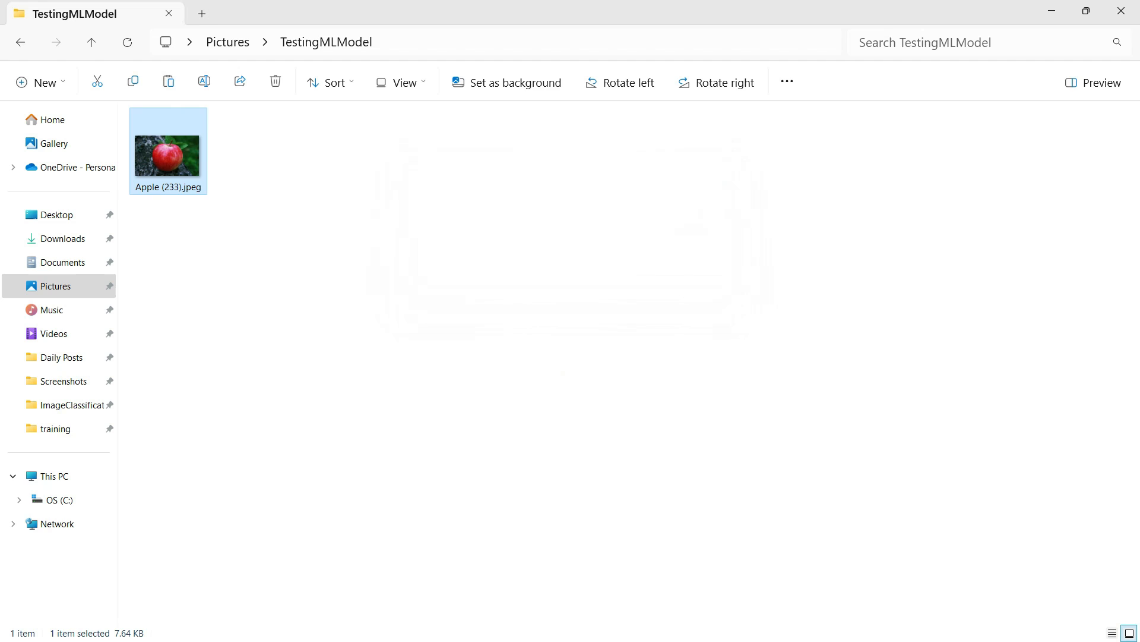
- Copy the image Mango (1463).jpeg from the TestMLMode folder in Pictures
left_click(225, 47)
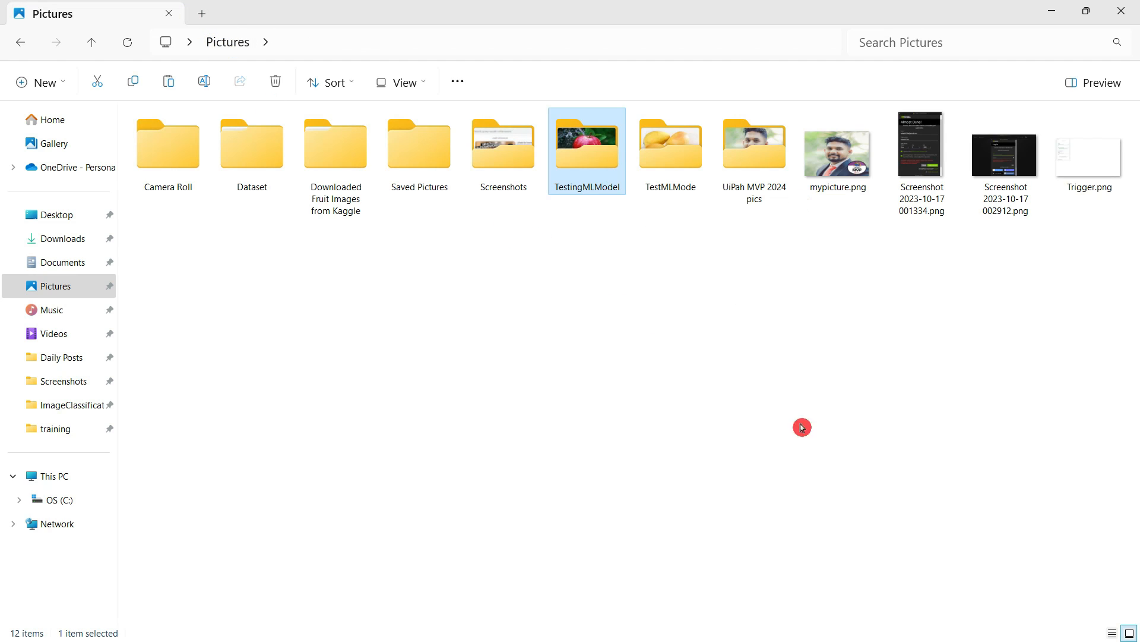
double_click(671, 147)
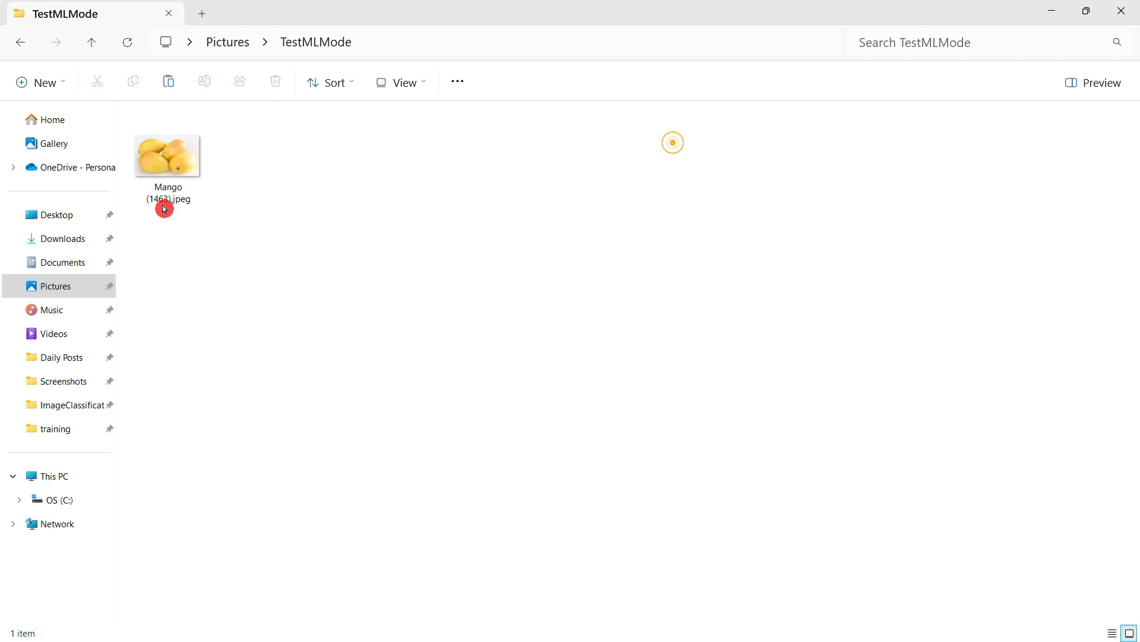
left_click(167, 190)
right_click(180, 169)
left_click(221, 194)
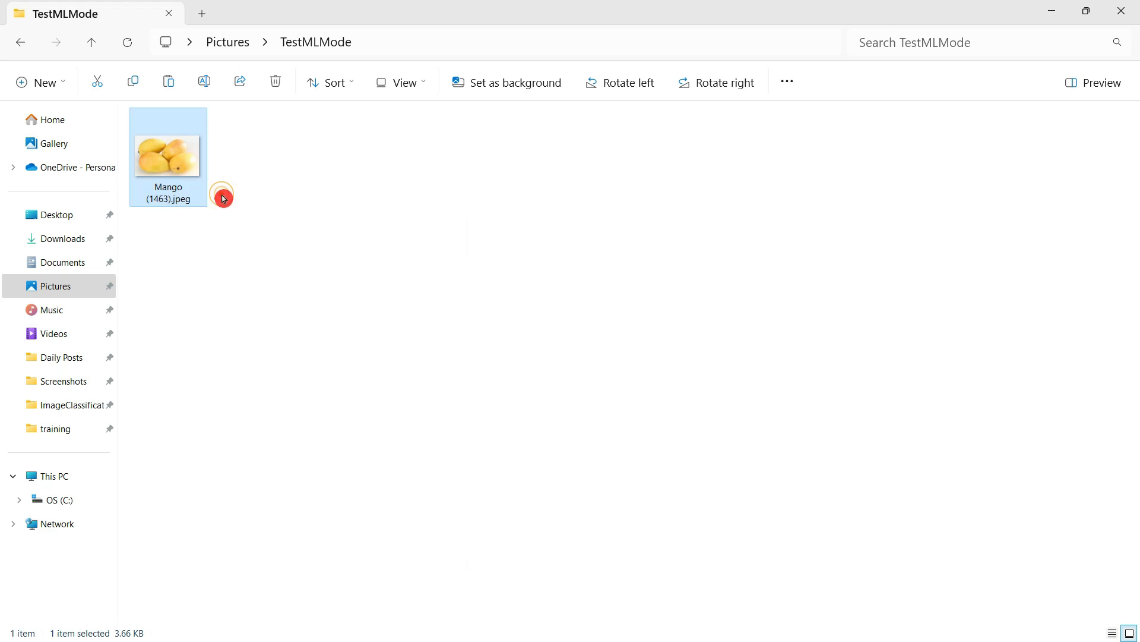
key("shift+F10")
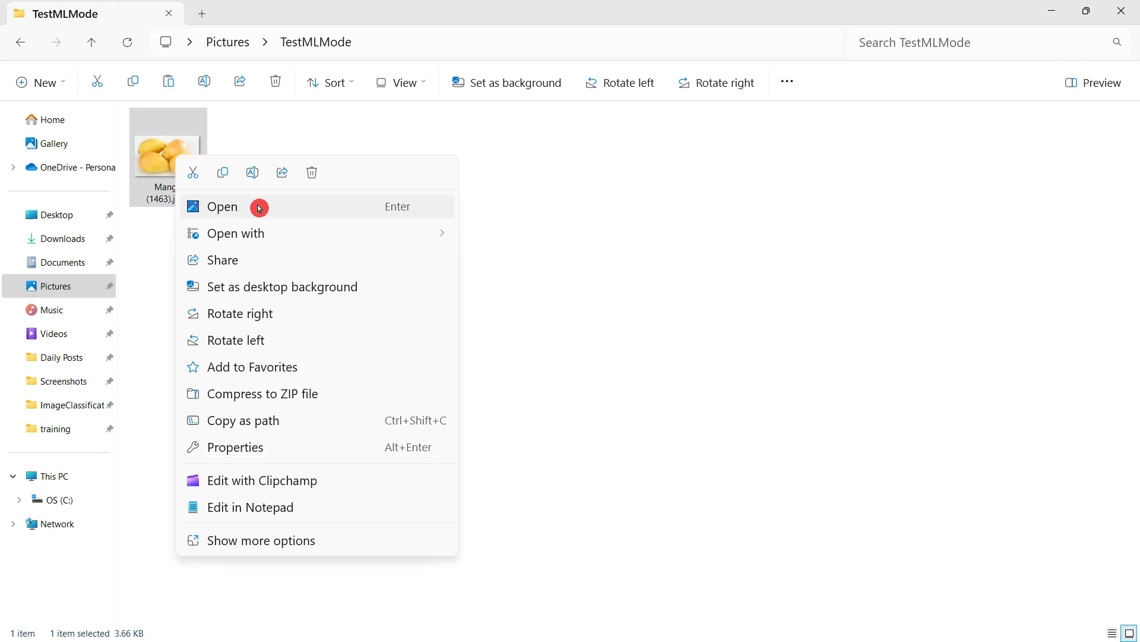
left_click(227, 173)
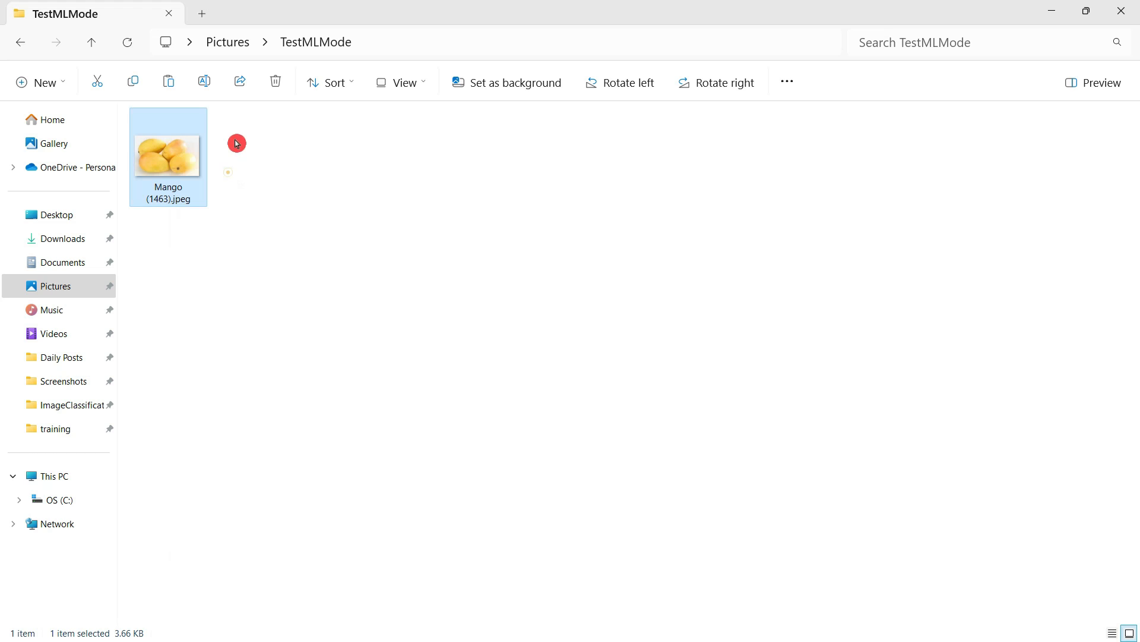
- Paste the copied mango image into the TestingMLModel folder in Pictures
left_click(227, 41)
double_click(586, 164)
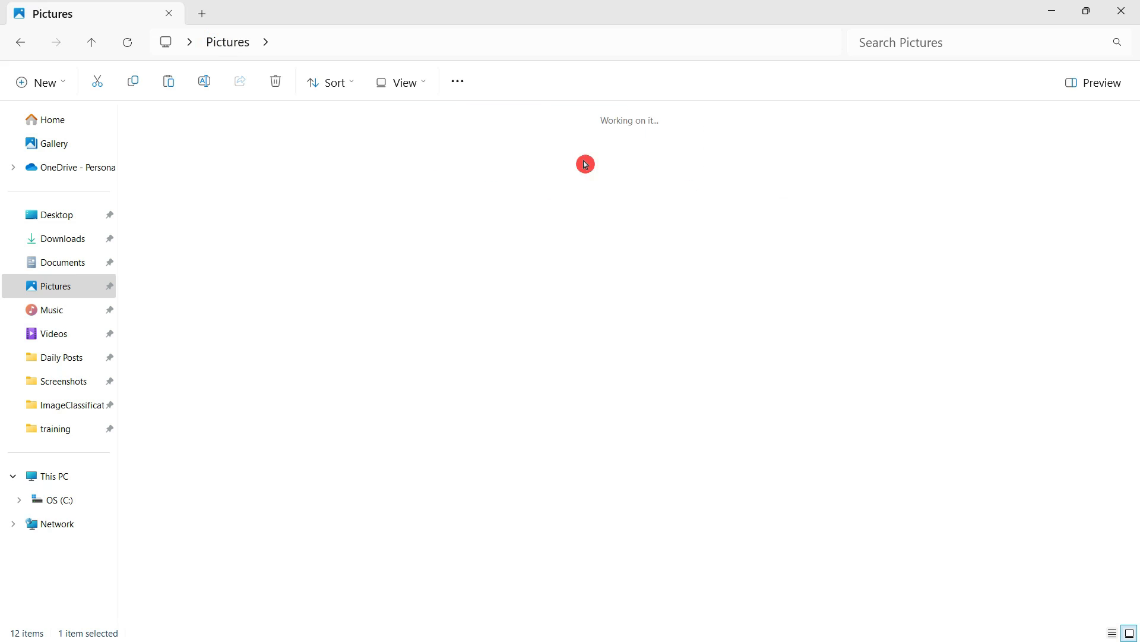
left_click(364, 238)
key("ctrl+v")
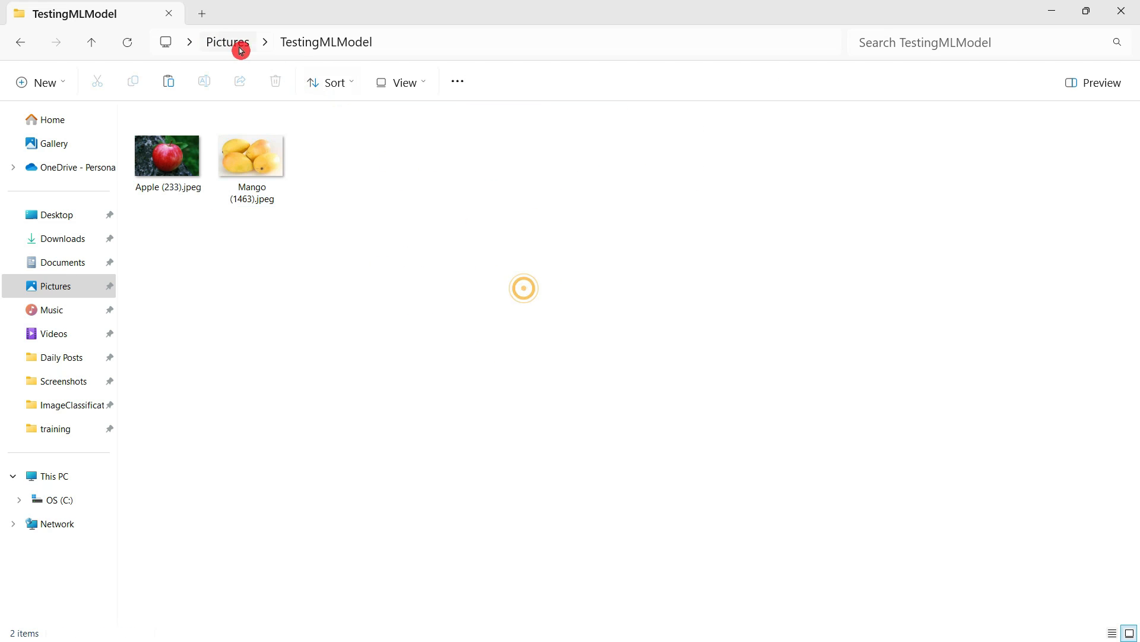
- Copy Strawberry (792).jpeg from the Strawberry folder of the downloaded Fruits Classification test set
left_click(241, 46)
double_click(348, 153)
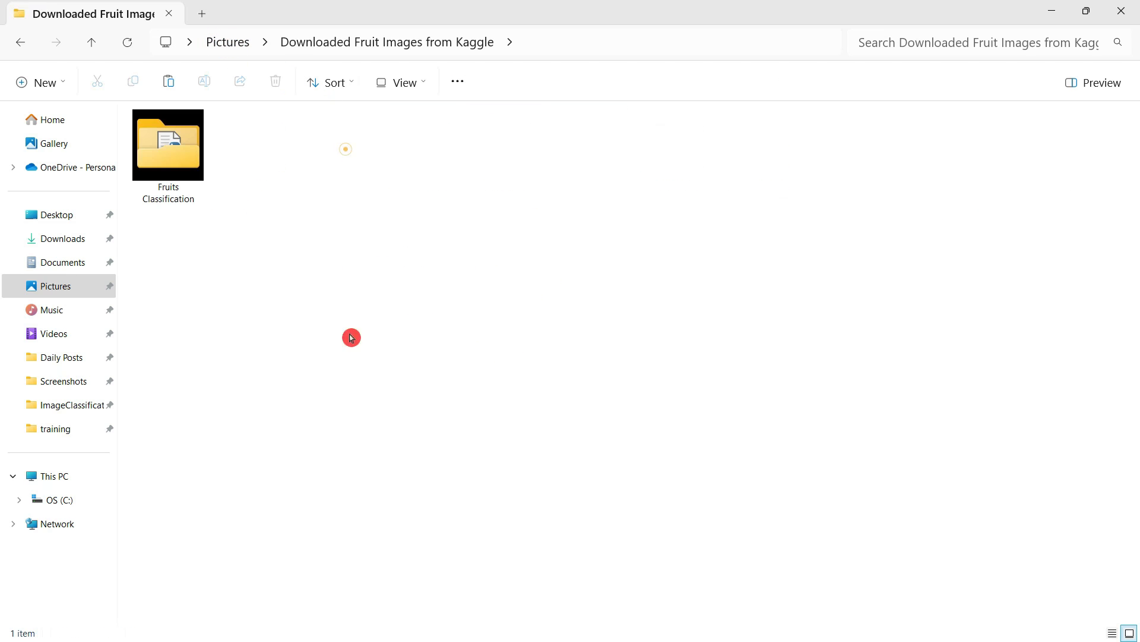
double_click(134, 173)
double_click(190, 174)
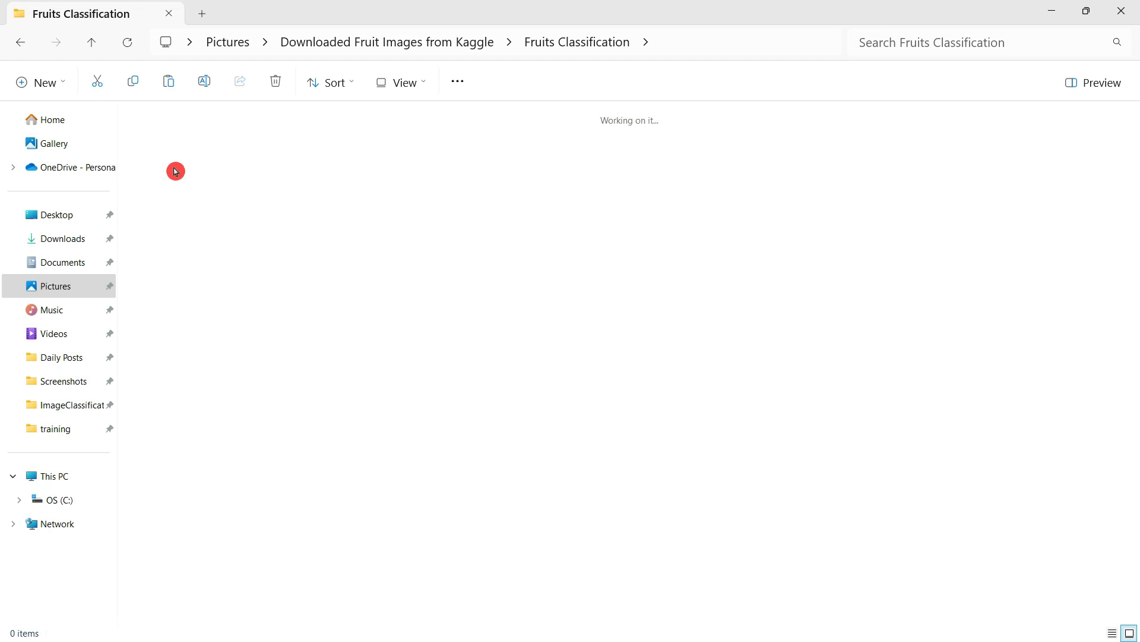
double_click(517, 159)
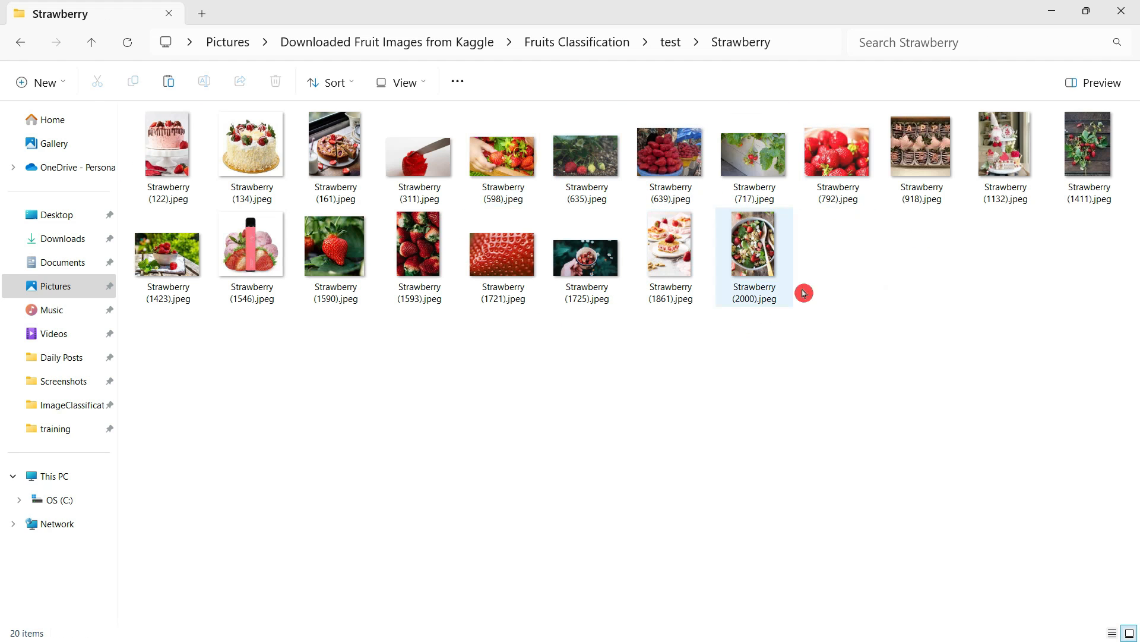
right_click(840, 155)
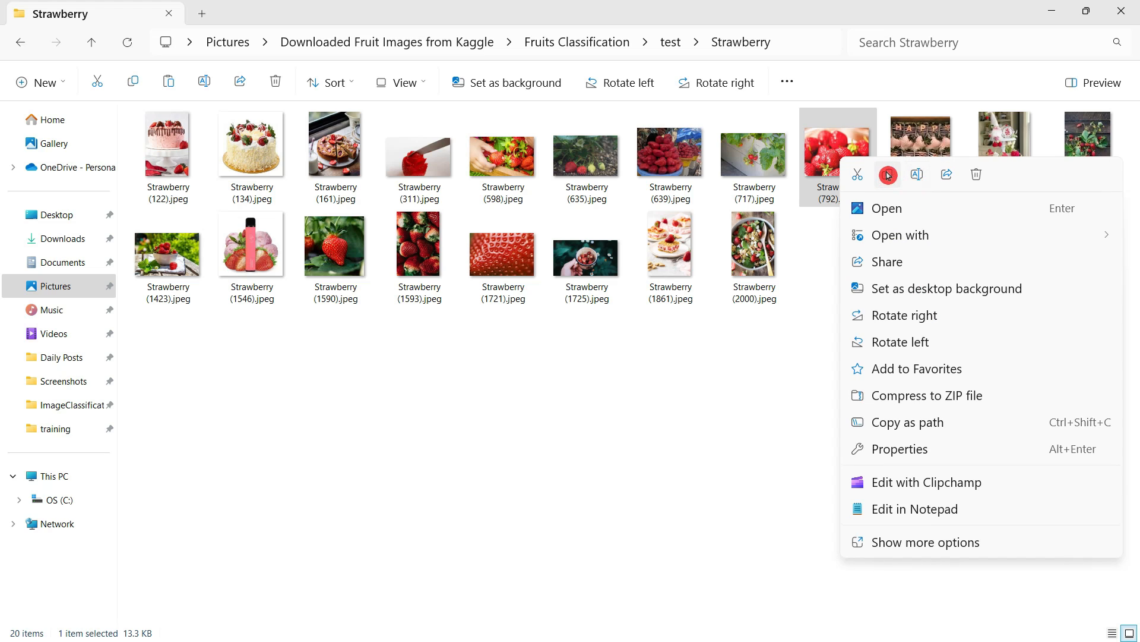
left_click(887, 174)
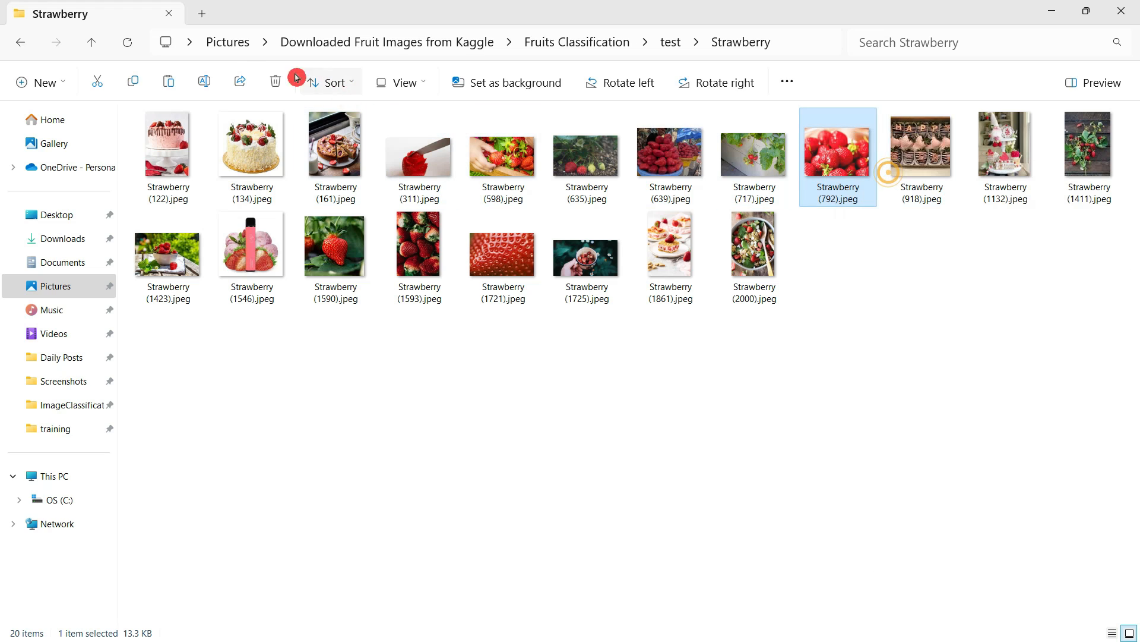
- Paste the copied strawberry image into the TestingMLModel folder in Pictures
left_click(240, 44)
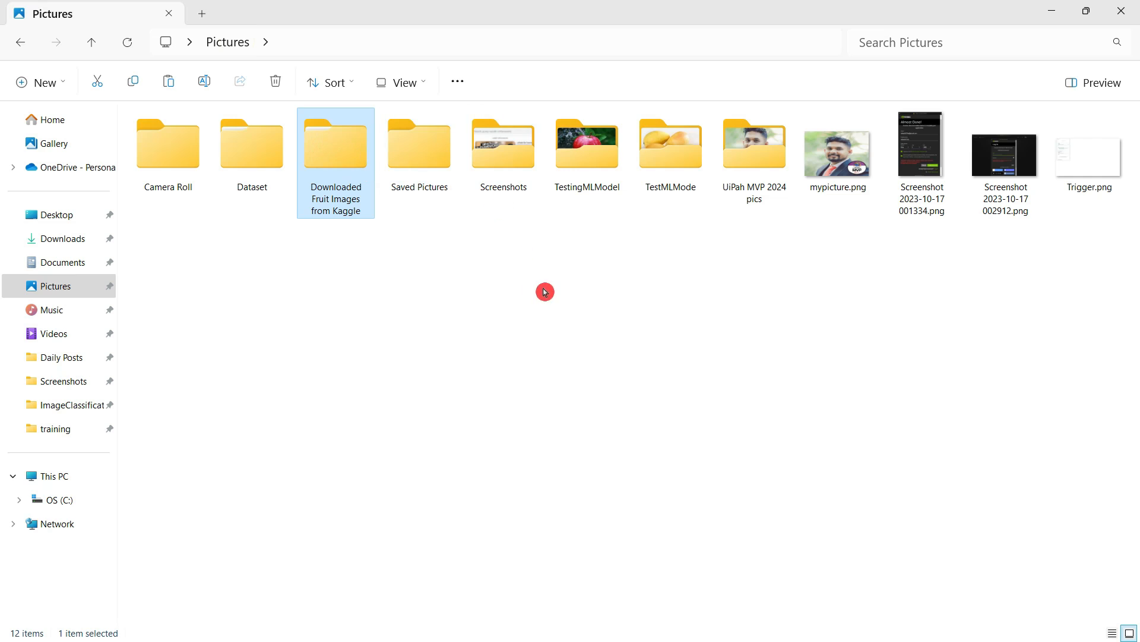
left_click(579, 274)
double_click(599, 173)
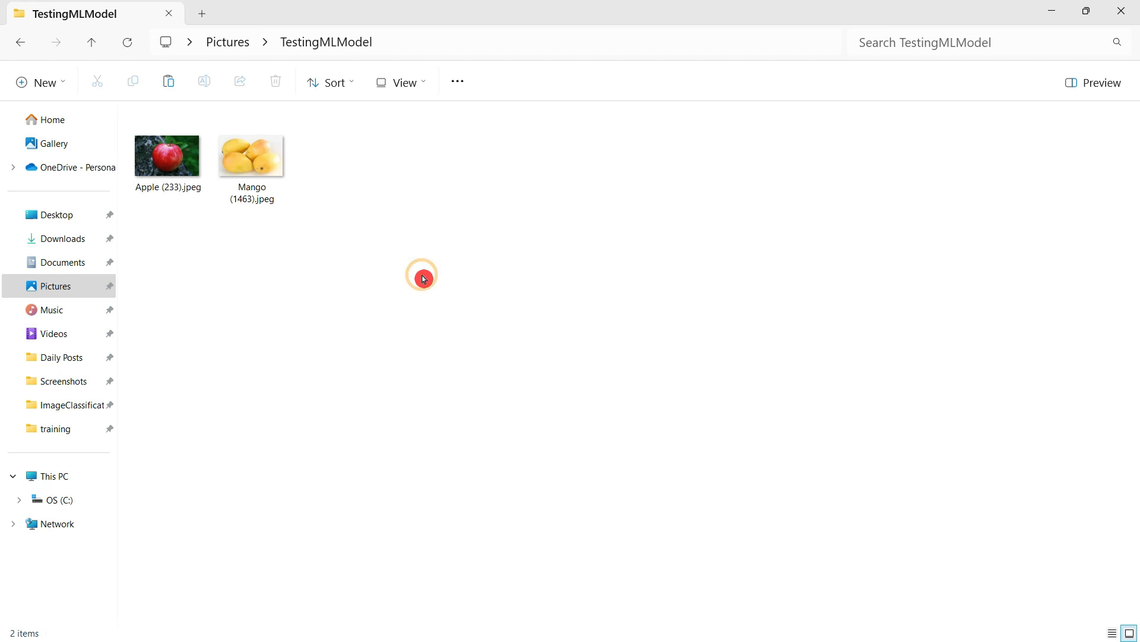
key("ctrl+v")
left_click(596, 325)
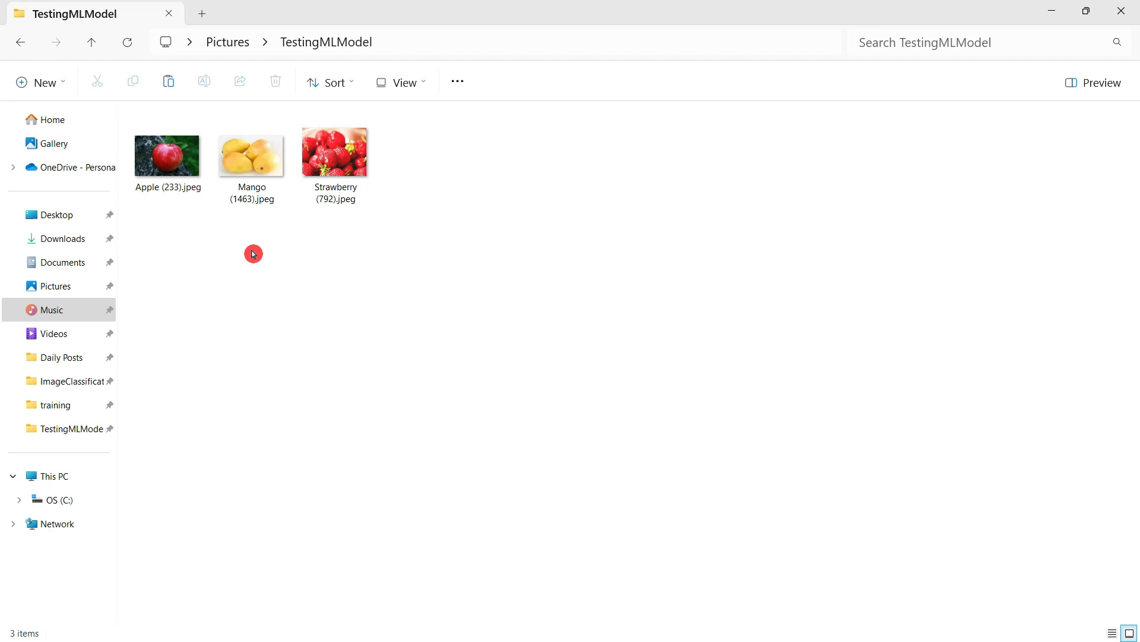
- Switch to UiPath Studio and add an Assign activity above the MLSkill activity in the TestSeq sequence
key("alt+Tab")
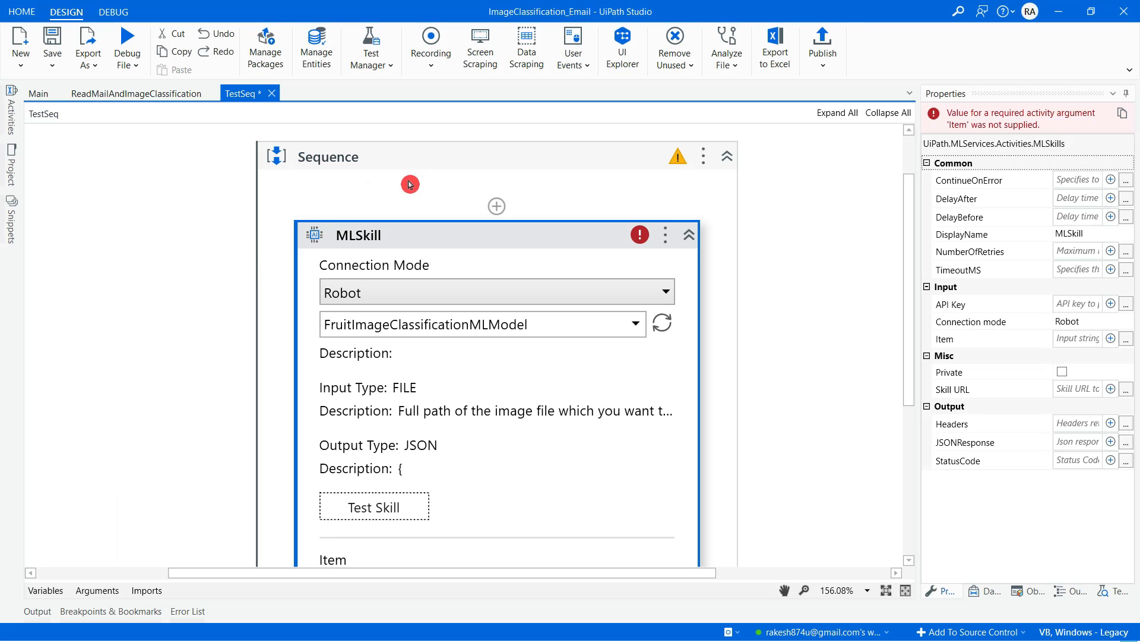
left_click(789, 356)
scroll(789, 355, "down", 2)
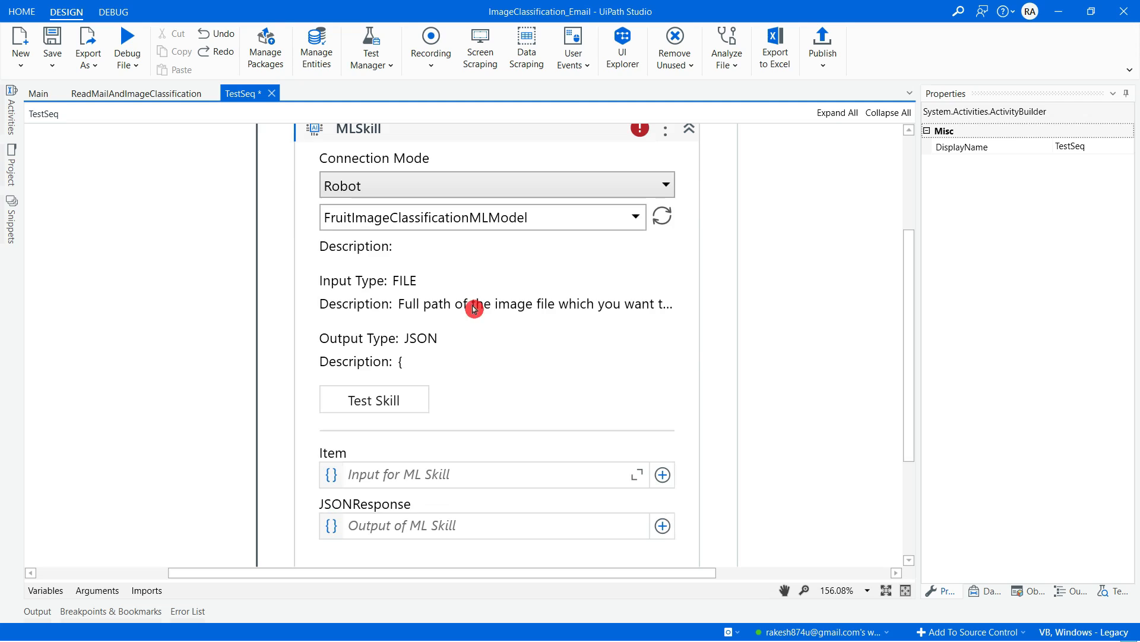
scroll(559, 279, "up", 1)
scroll(564, 279, "down", 2)
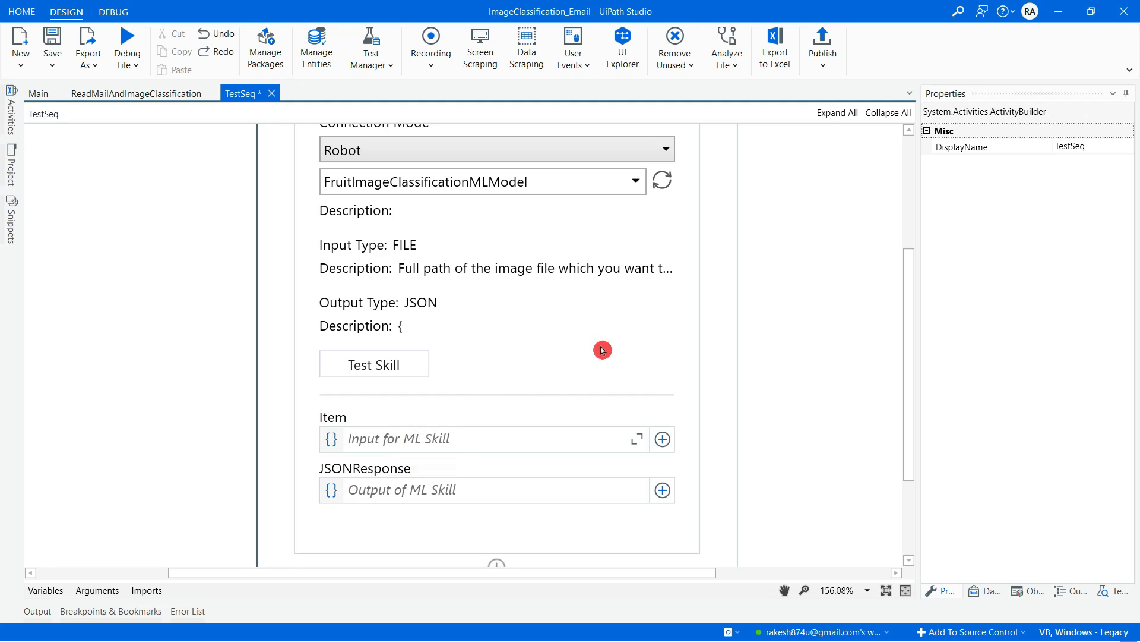
scroll(696, 295, "up", 2)
scroll(697, 295, "up", 4)
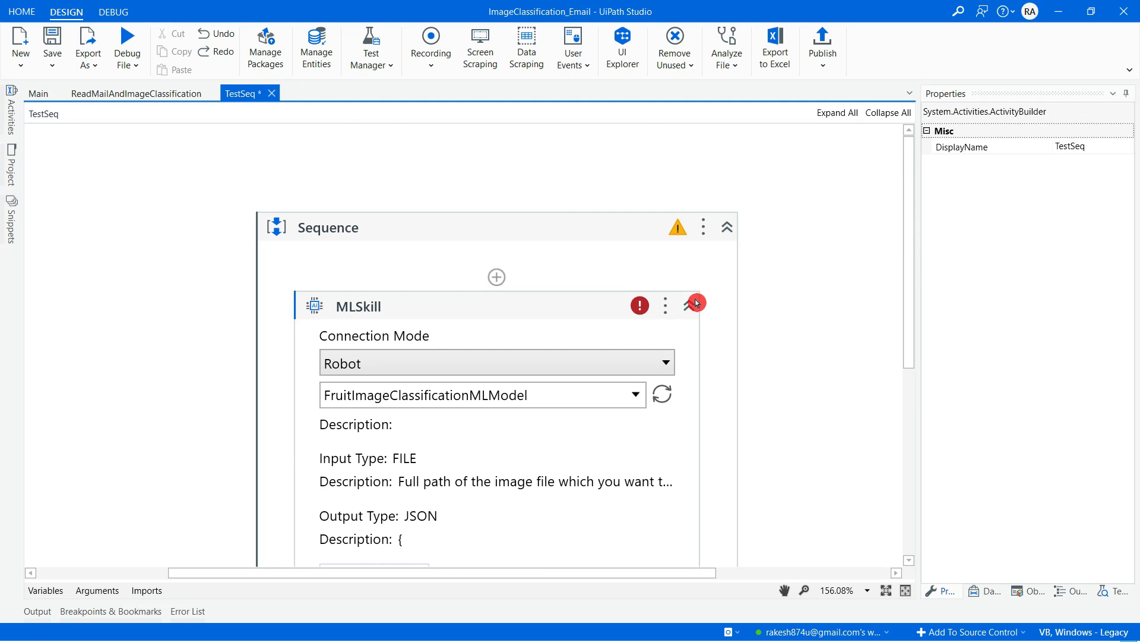
left_click(11, 110)
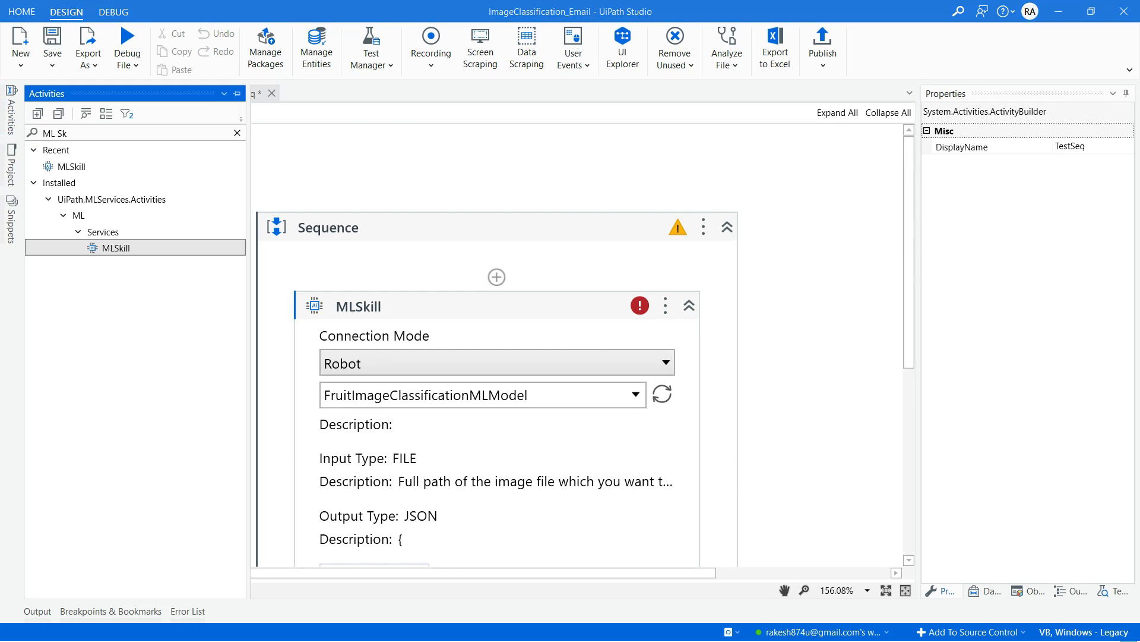
key("BackSpace")
key("BackSpace")
key("BackSpace")
key("BackSpace")
type("assig")
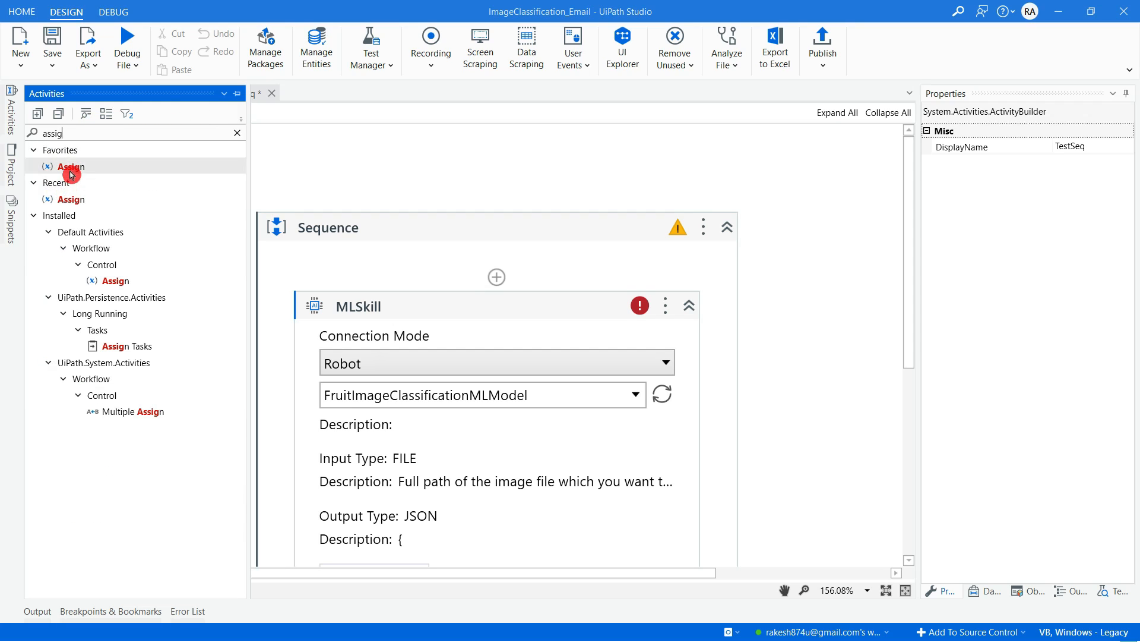
left_click_drag(71, 167, 498, 261)
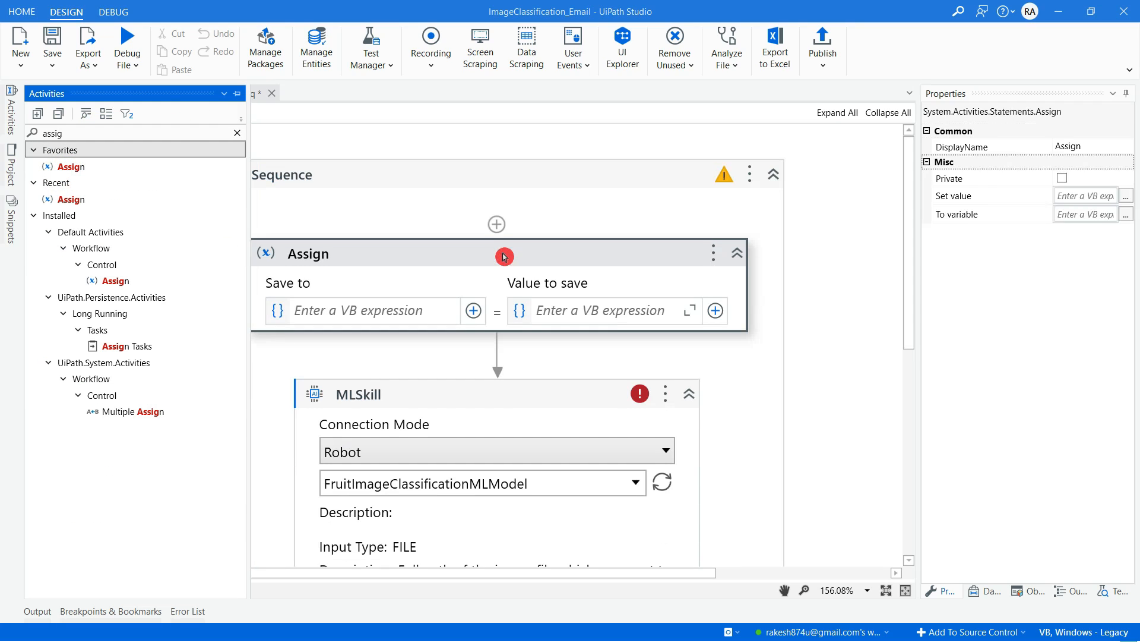
- Create a variable named images as the Assign activity's save target
left_click(385, 317)
right_click(385, 318)
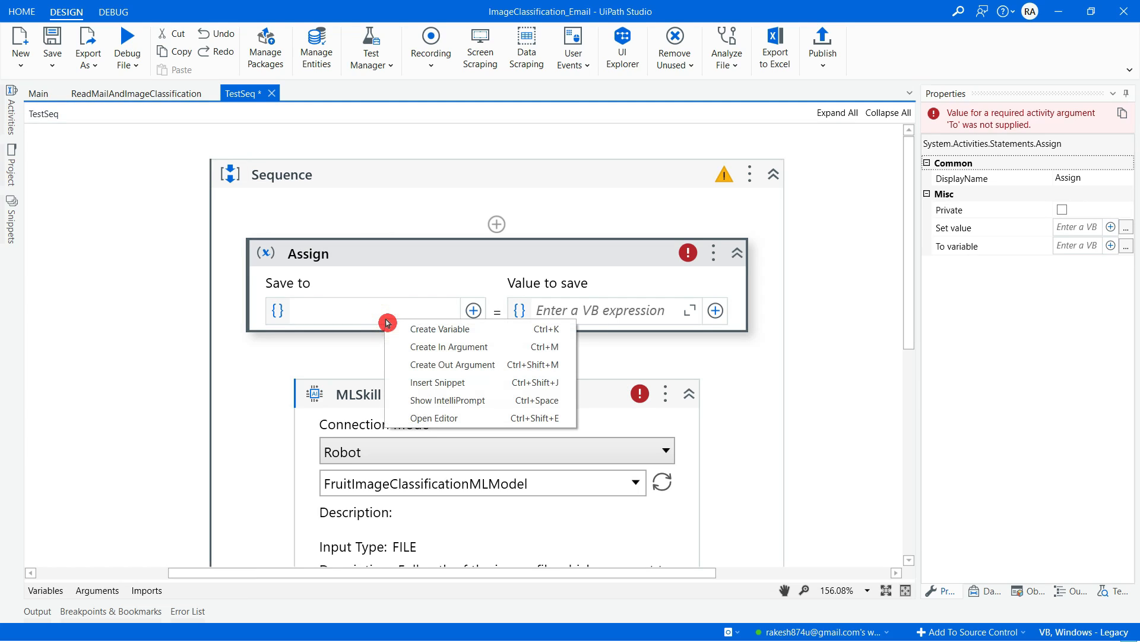
left_click(430, 332)
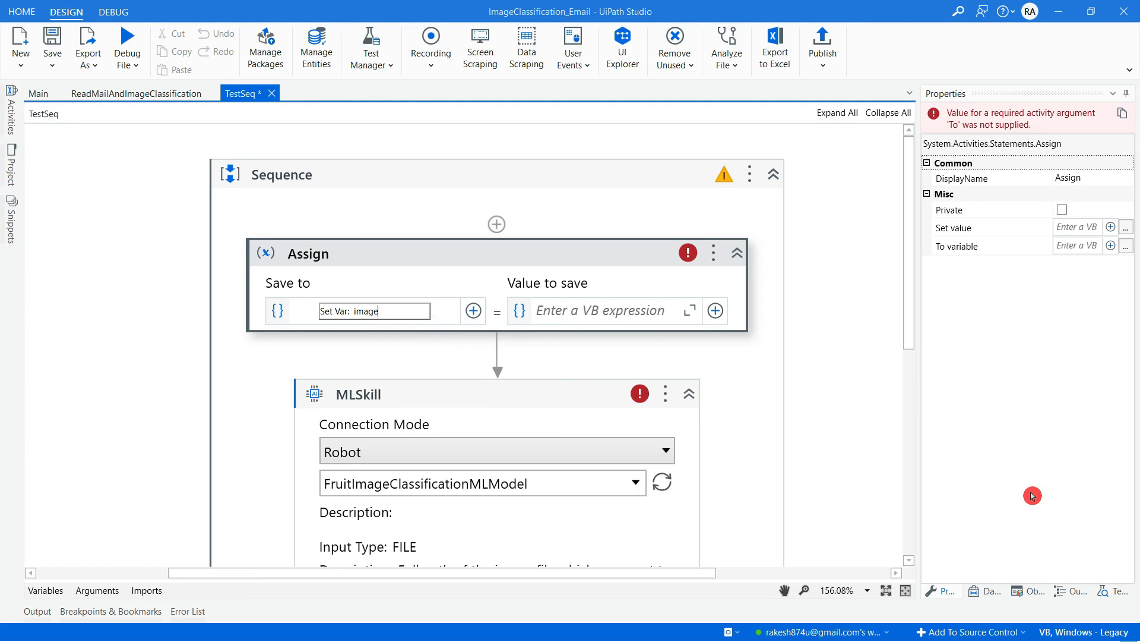
key("Return")
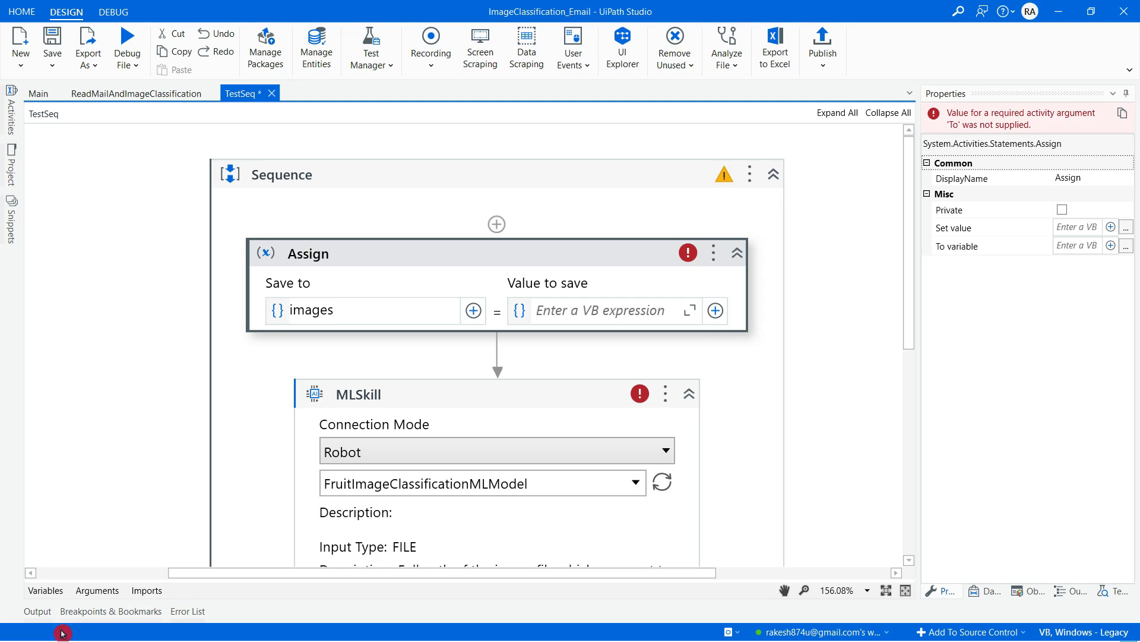
- Change the type of the images variable to Array of String
left_click(35, 594)
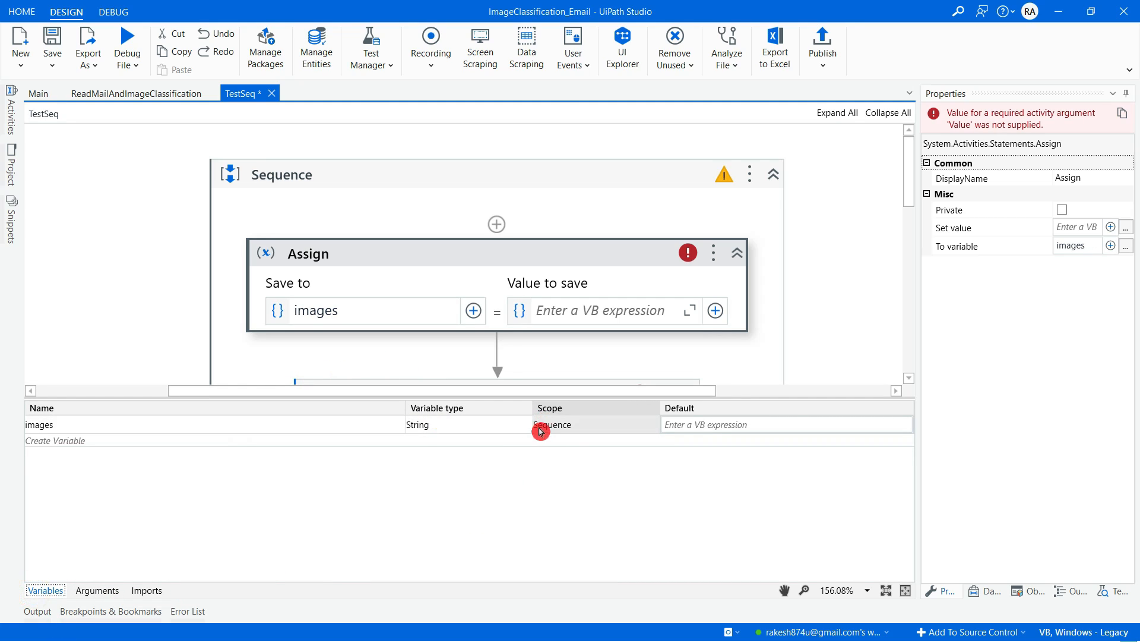
left_click(479, 422)
left_click(477, 424)
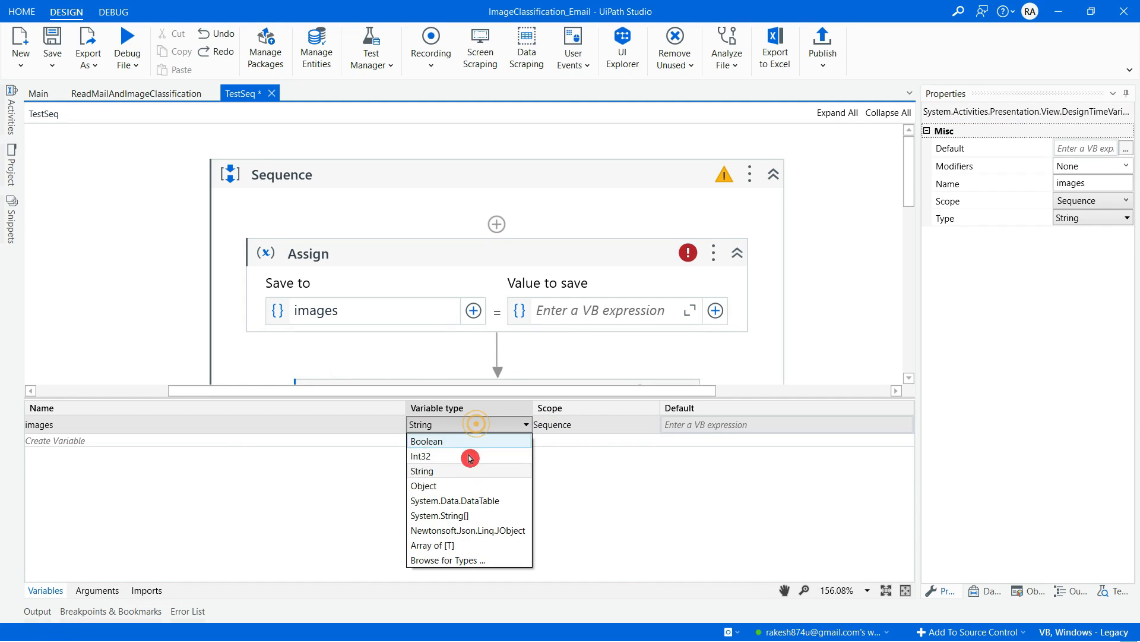
left_click(466, 545)
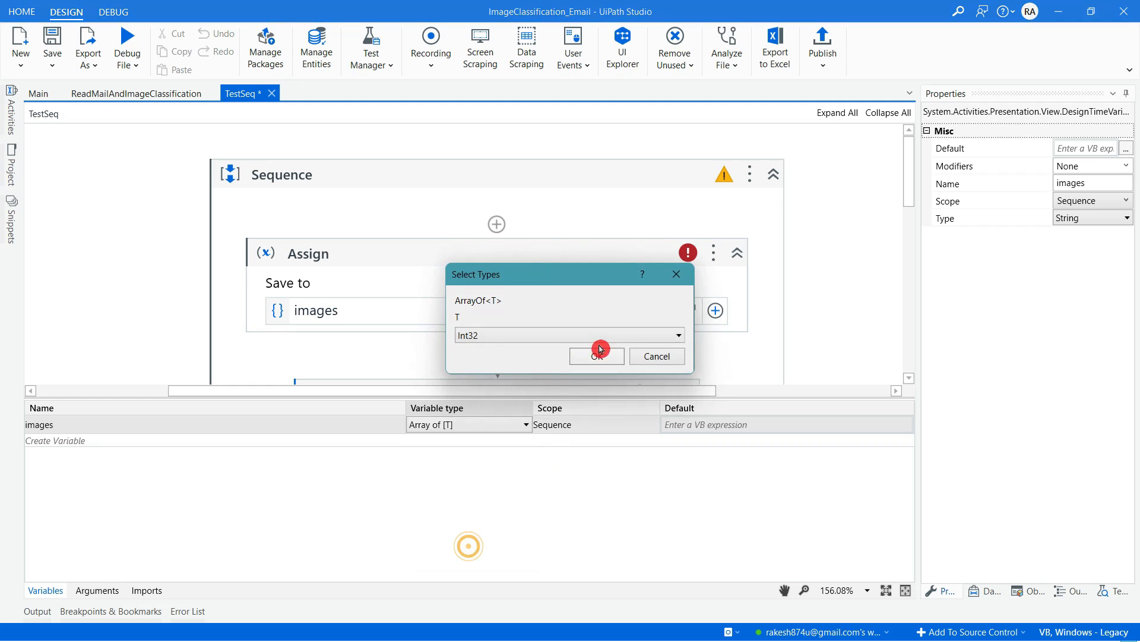
left_click(671, 338)
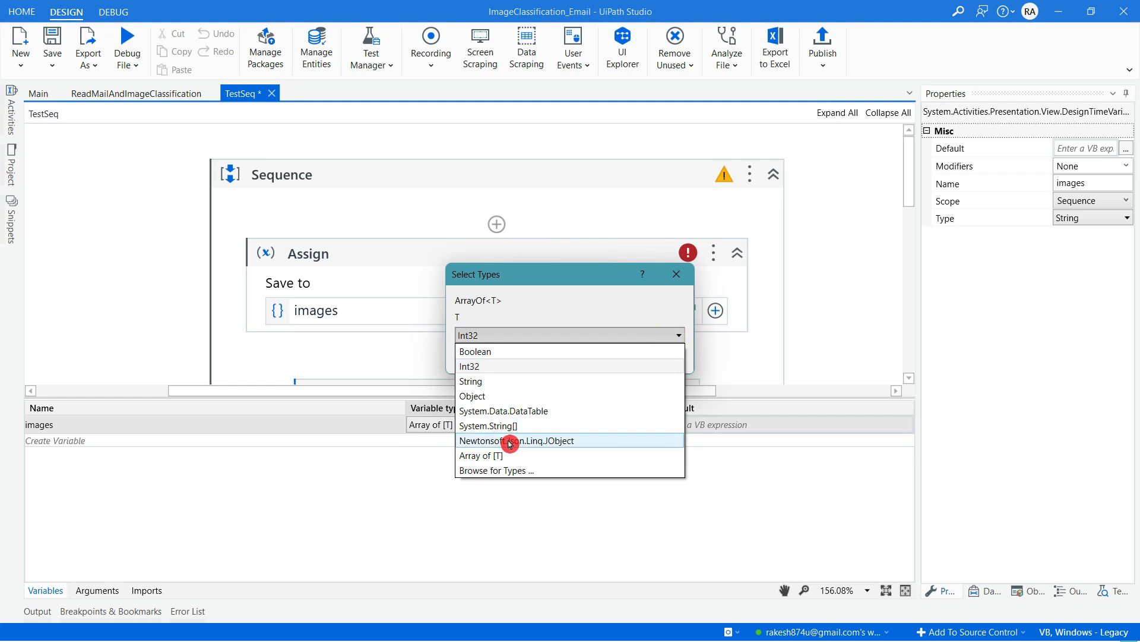
left_click(502, 380)
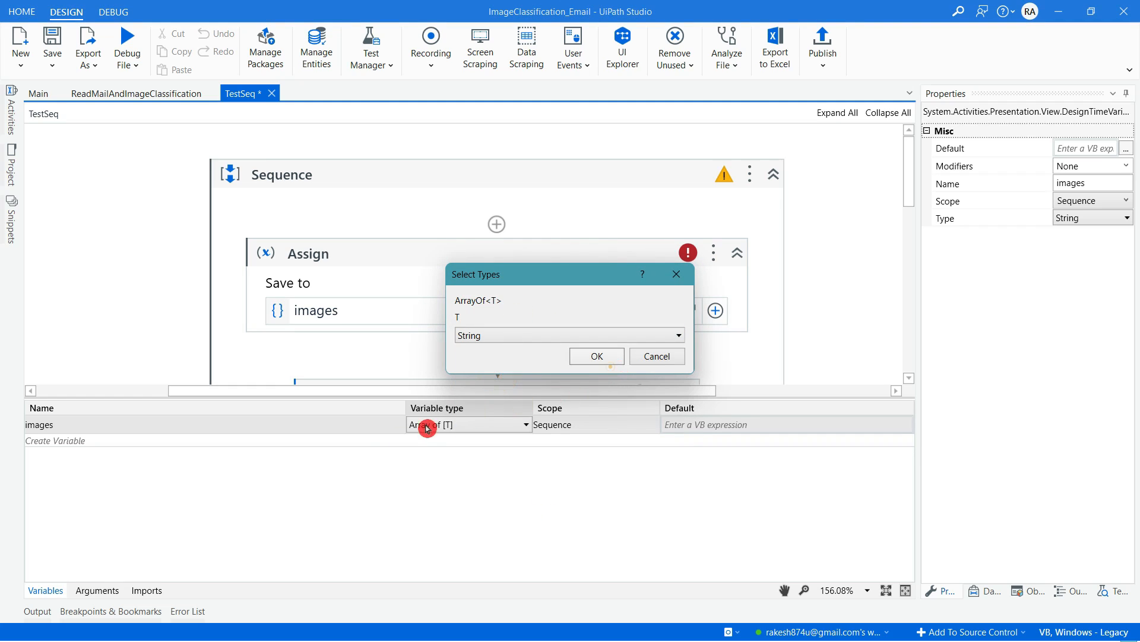
left_click(597, 356)
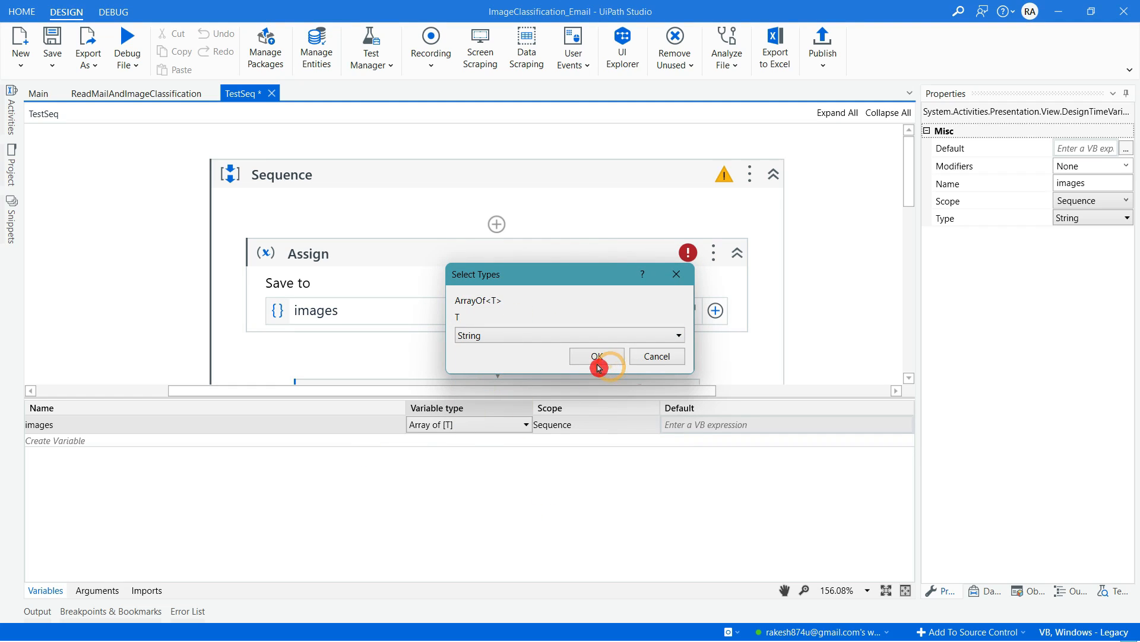
left_click(61, 596)
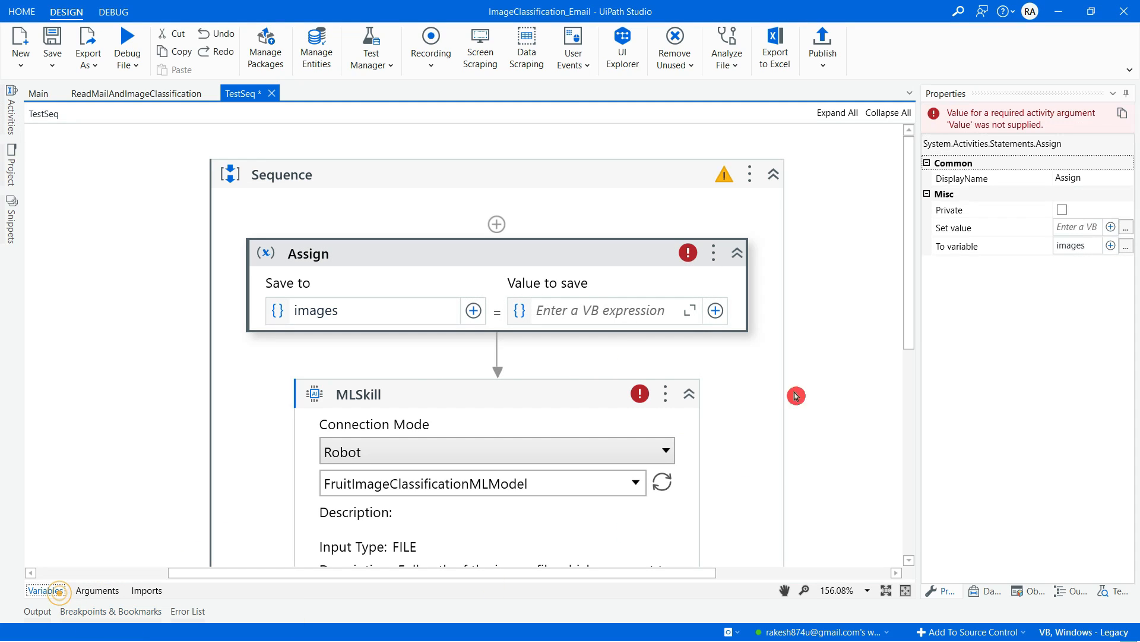
- Enter Directory.GetFiles() as the Assign activity's value to save in the Expression Editor
left_click(690, 310)
left_click(218, 10)
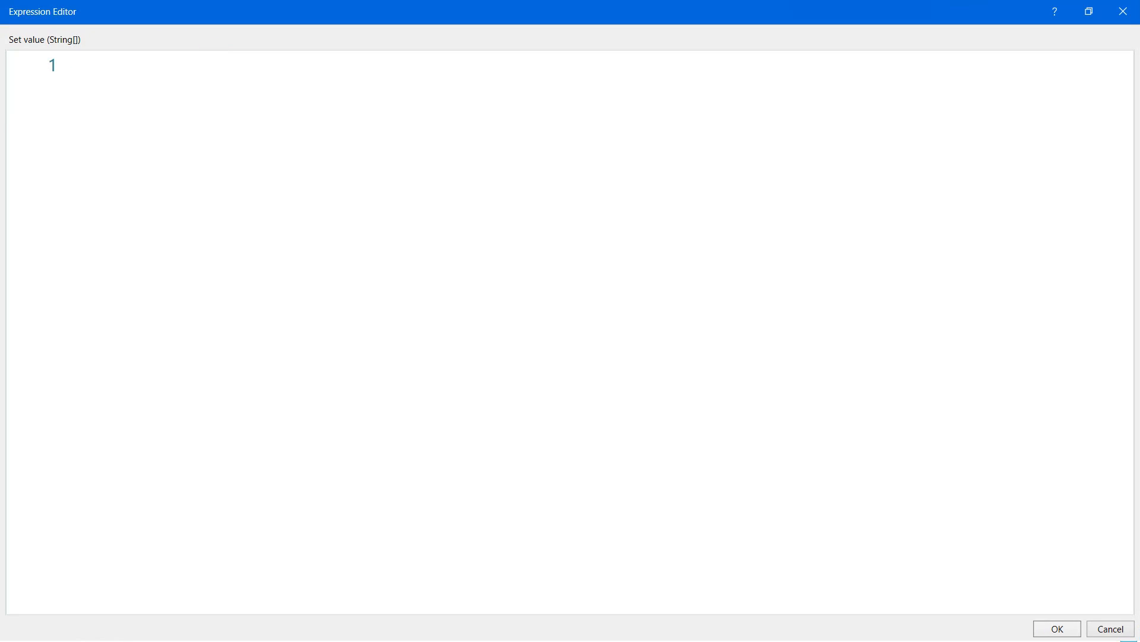
type("Direc")
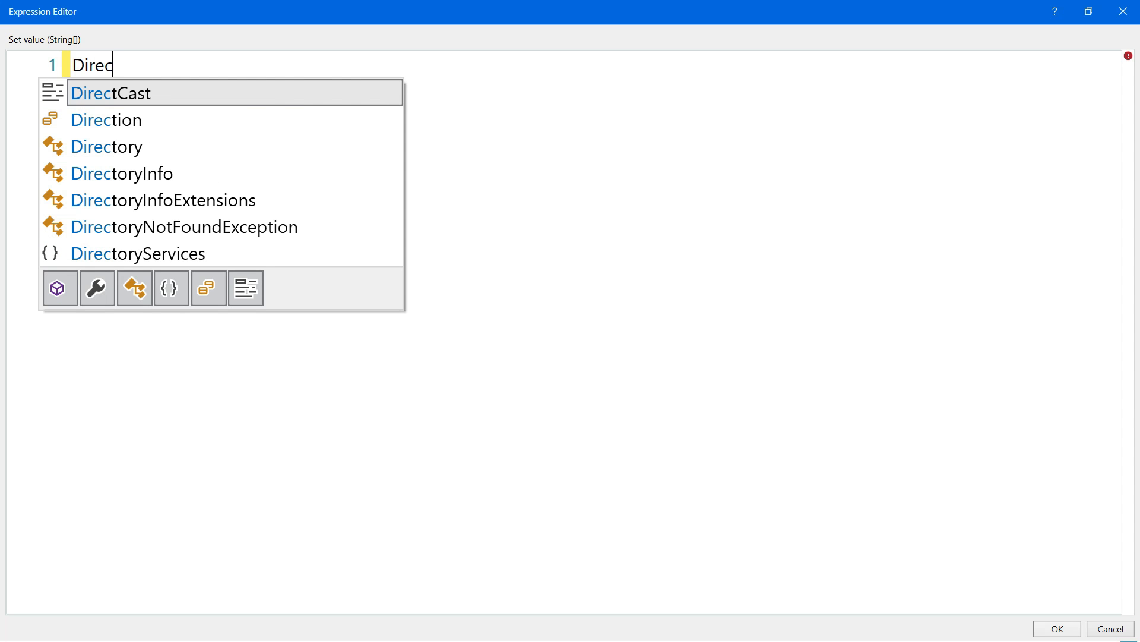
type("tory.")
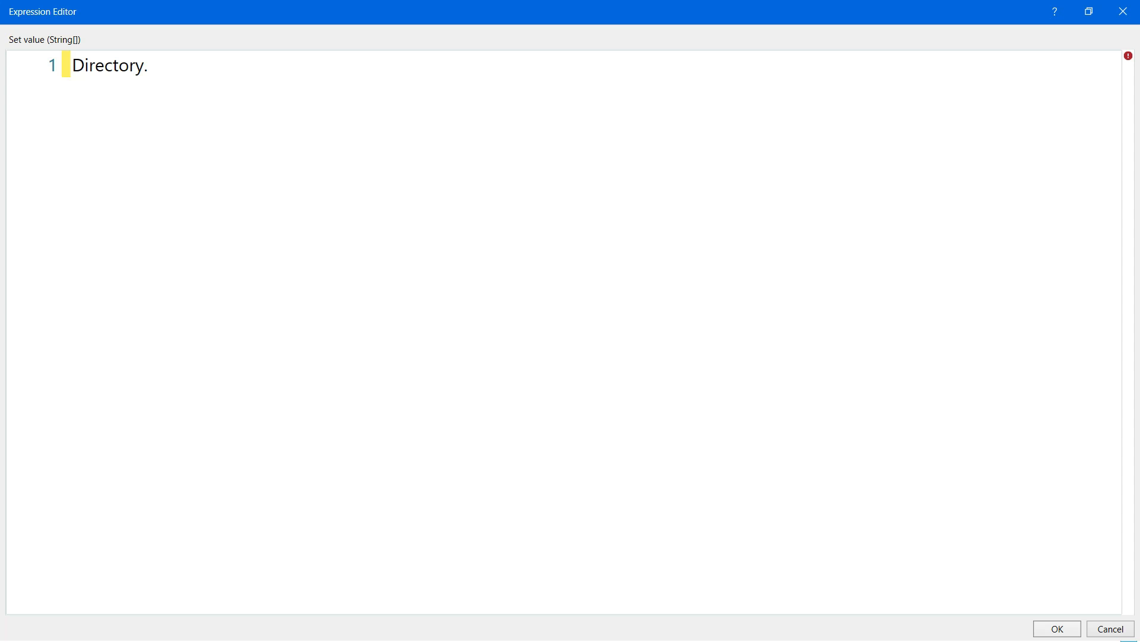
type("GetFil")
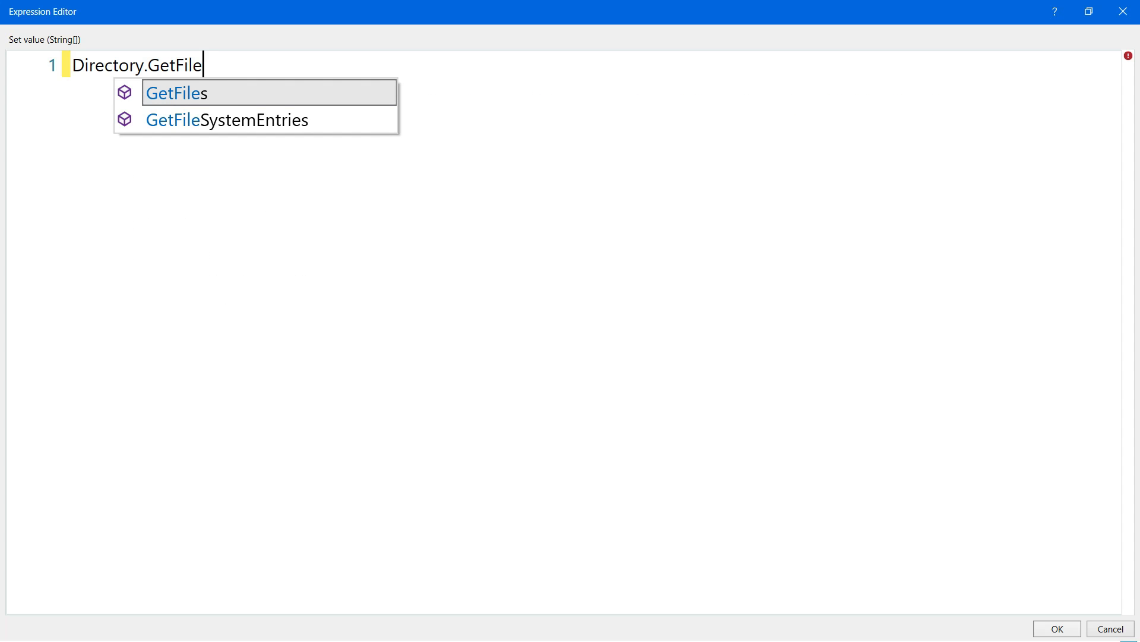
type("e")
double_click(222, 90)
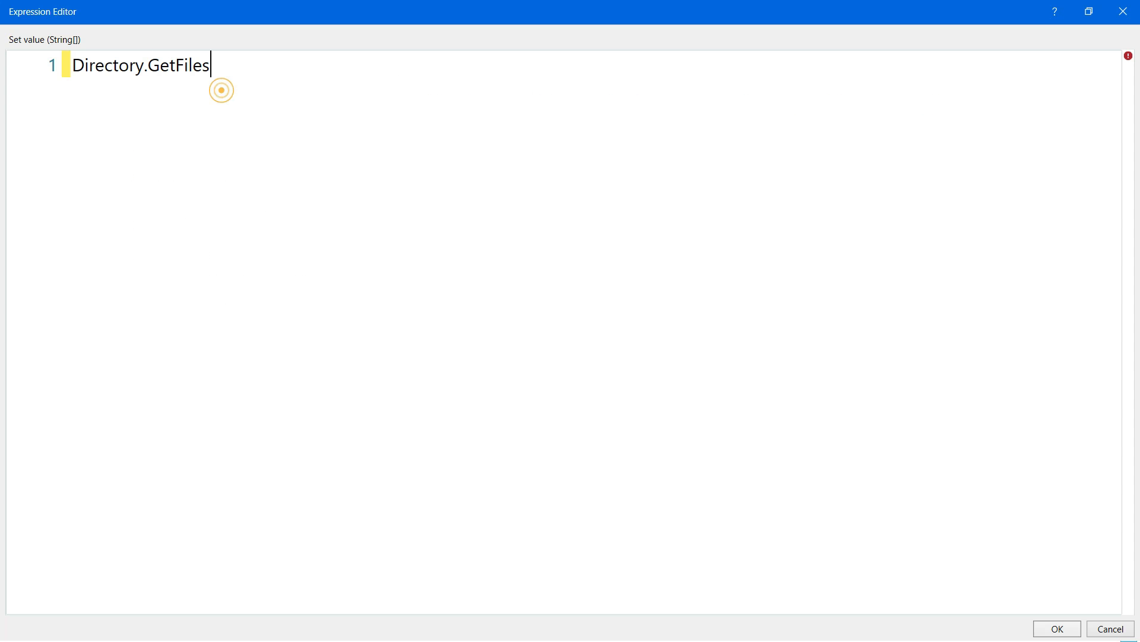
type("()")
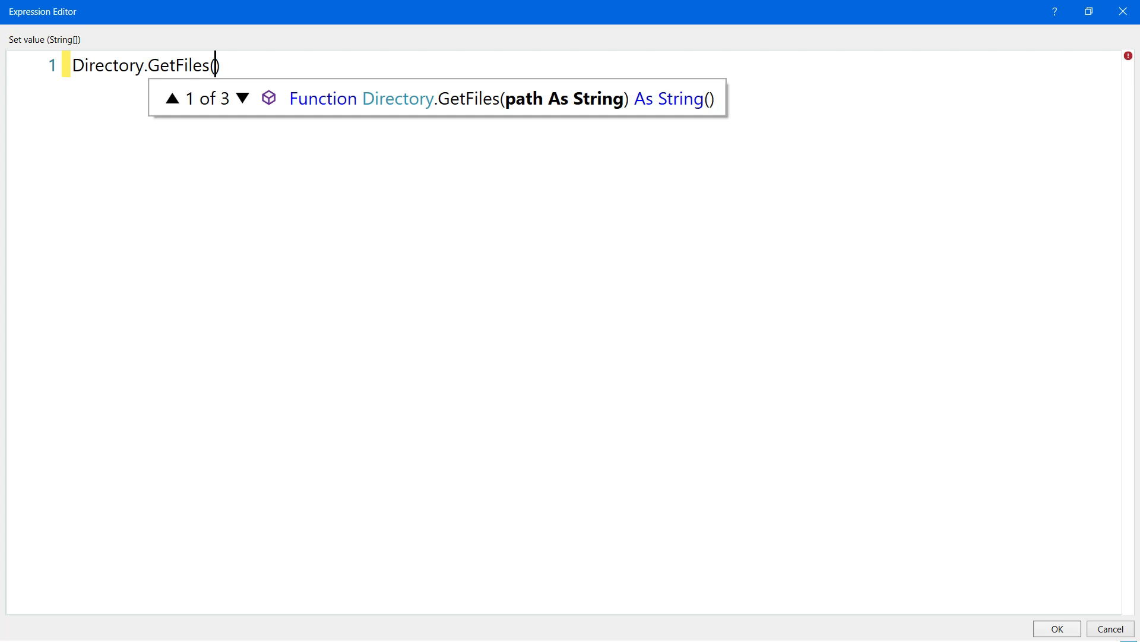
- Copy the TestingMLModel folder path from File Explorer and insert it as the quoted argument of Directory.GetFiles in the Assign expression
key("alt+Tab")
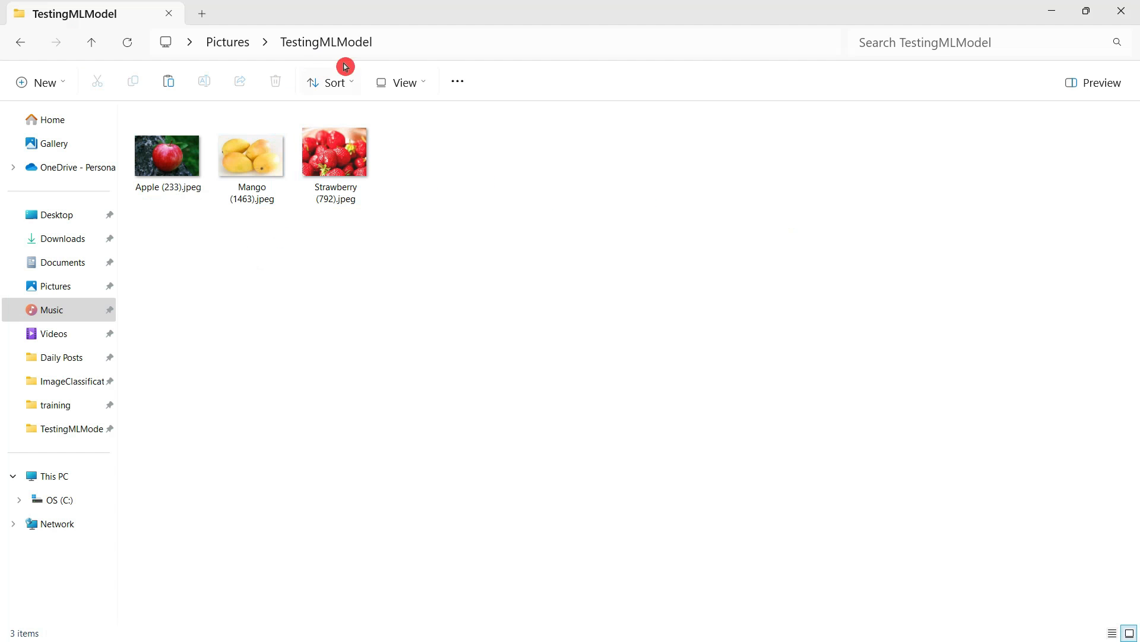
left_click(438, 47)
key("ctrl+c")
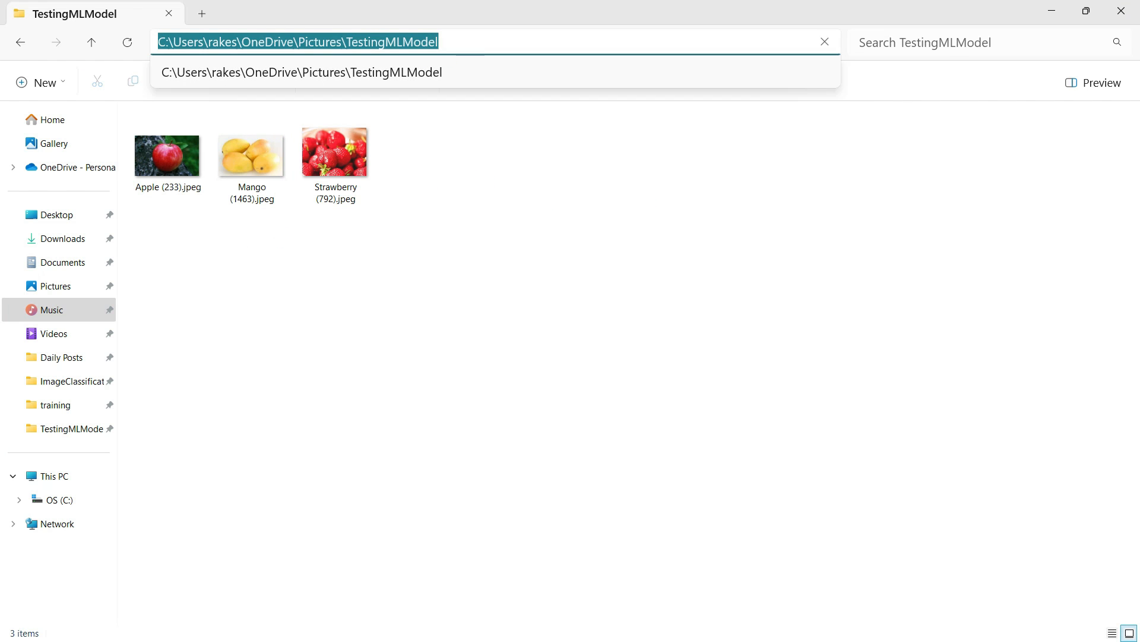
key("alt+Tab")
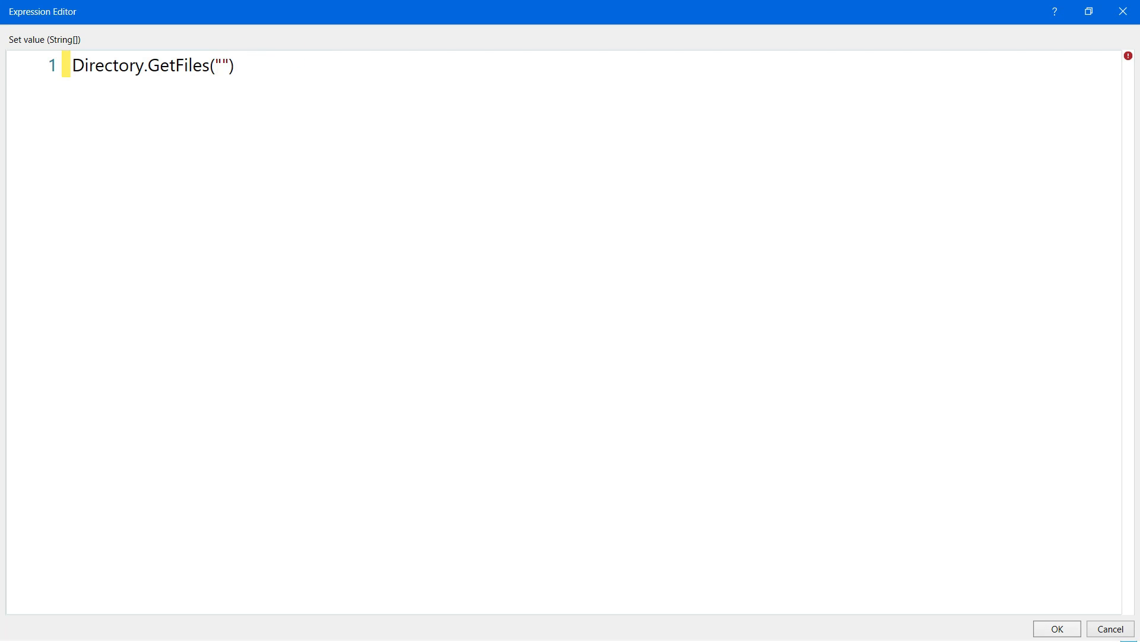
key("ctrl+v")
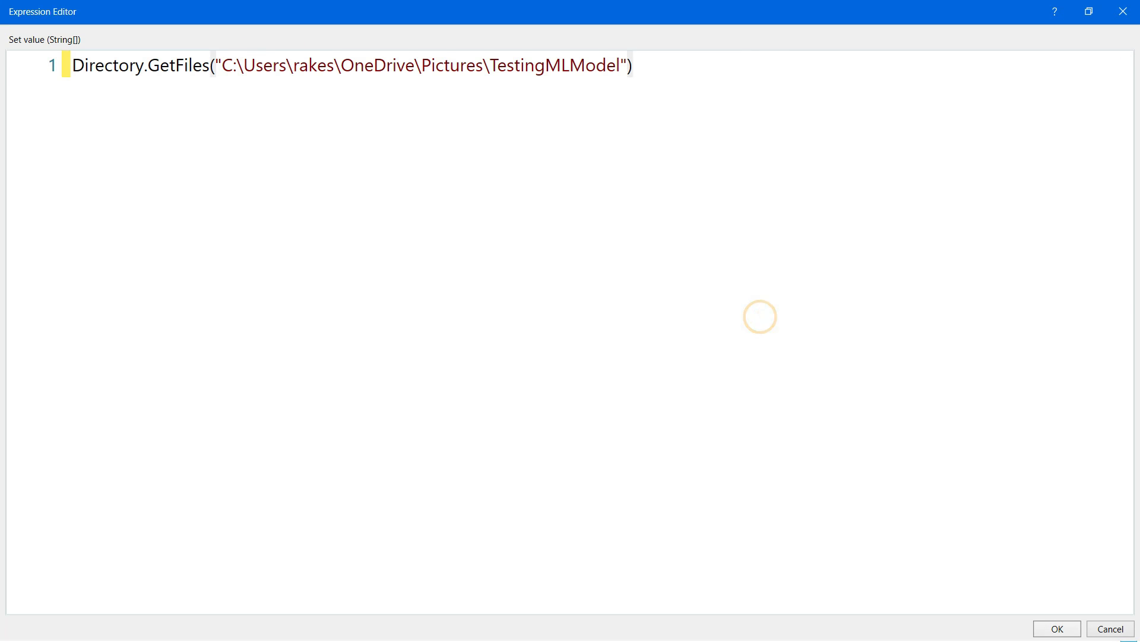
left_click(600, 53)
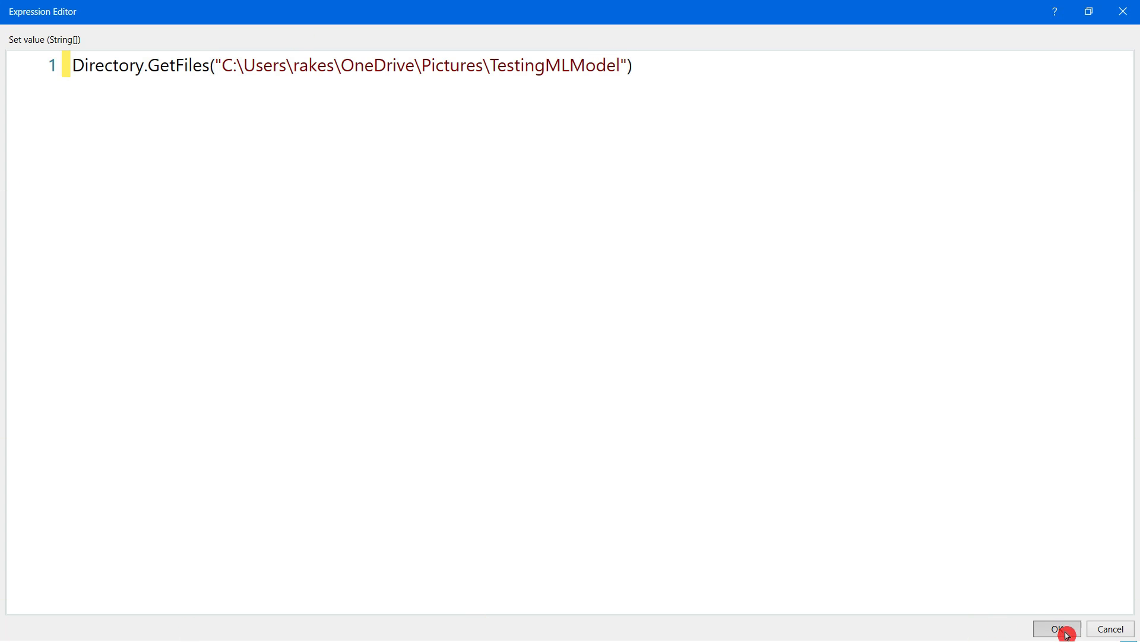
left_click(1040, 629)
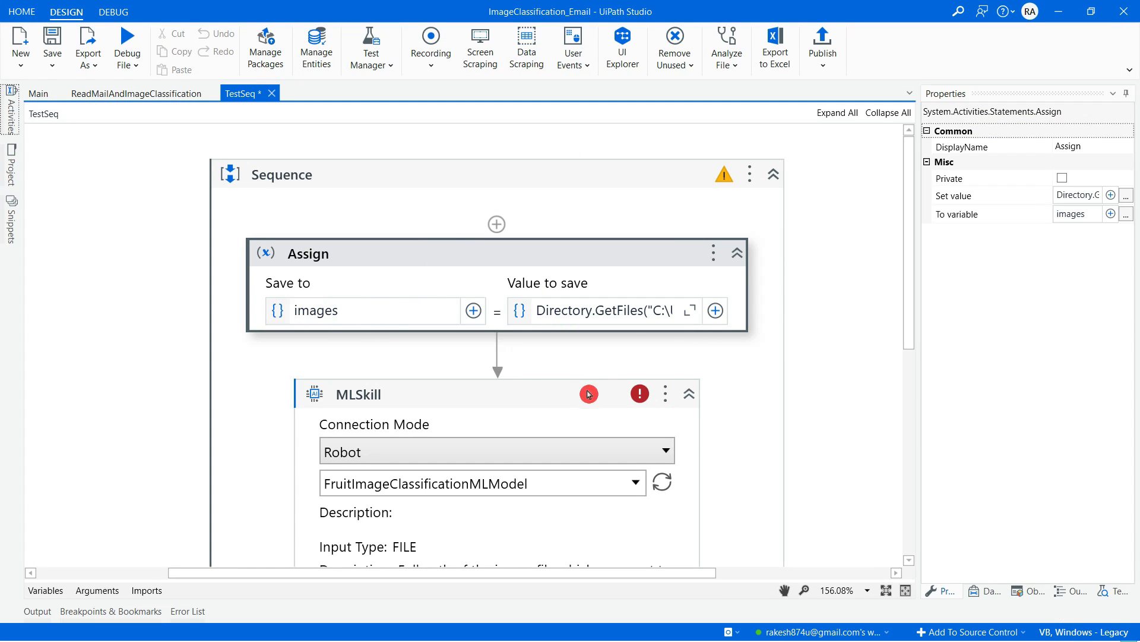
- Add a For Each activity between the Assign and MLSkill activities and set it to iterate over images
left_click(499, 353)
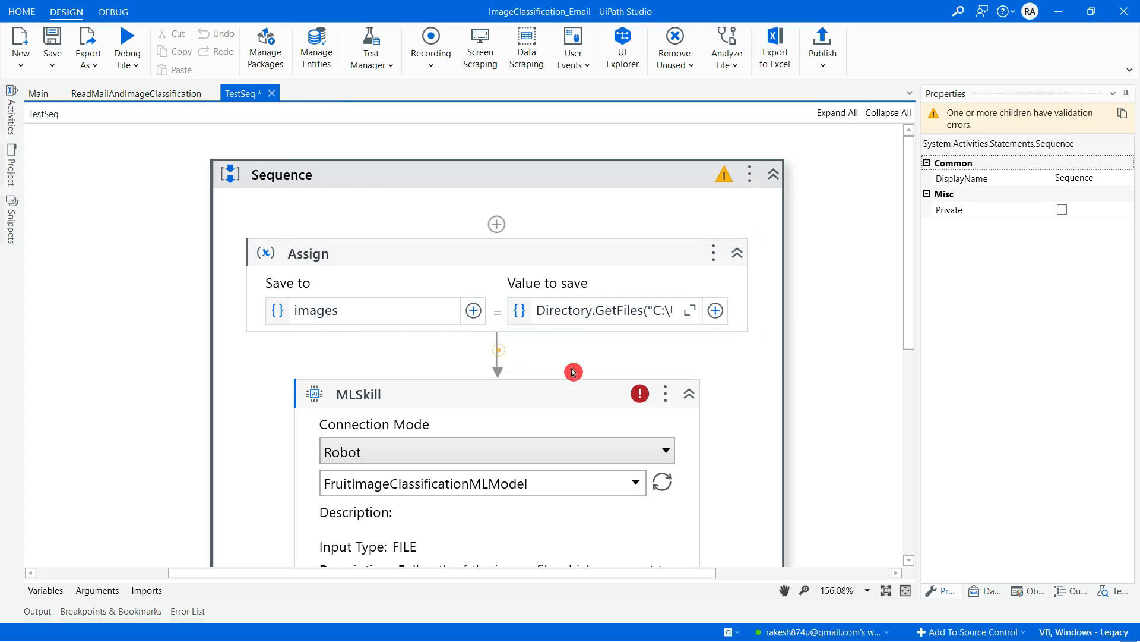
type("F")
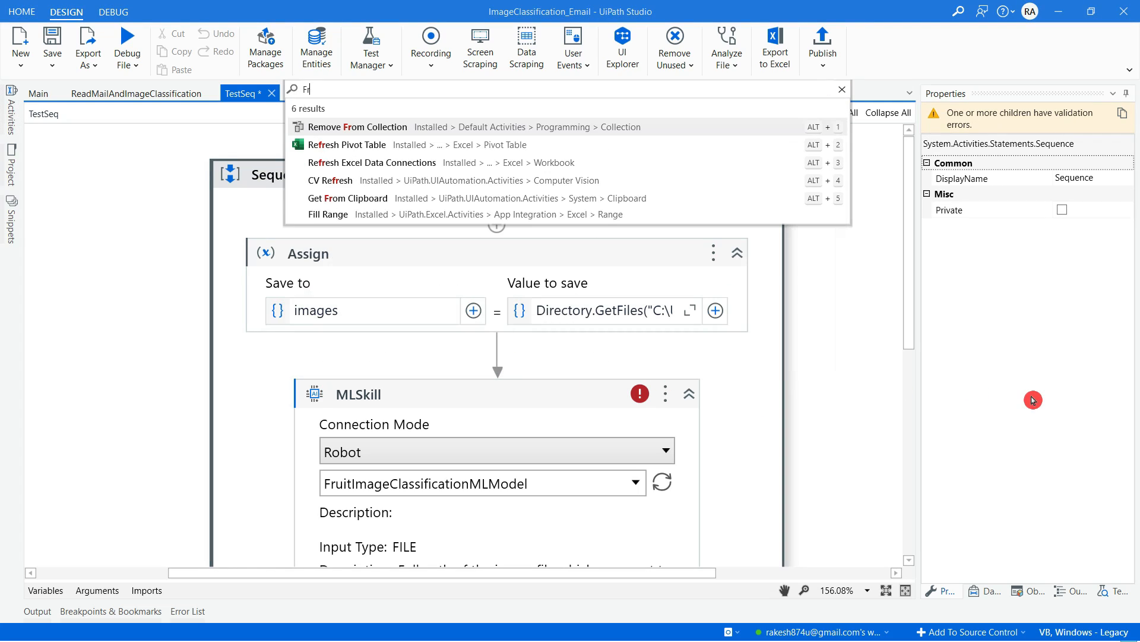
type("or each")
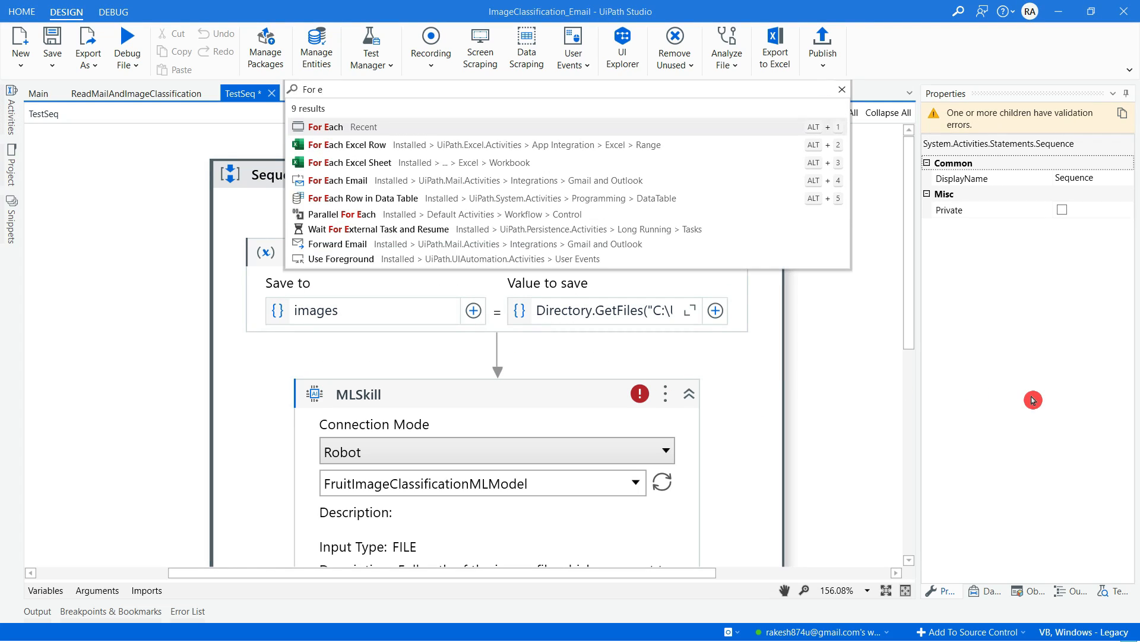
left_click(333, 126)
left_click(508, 446)
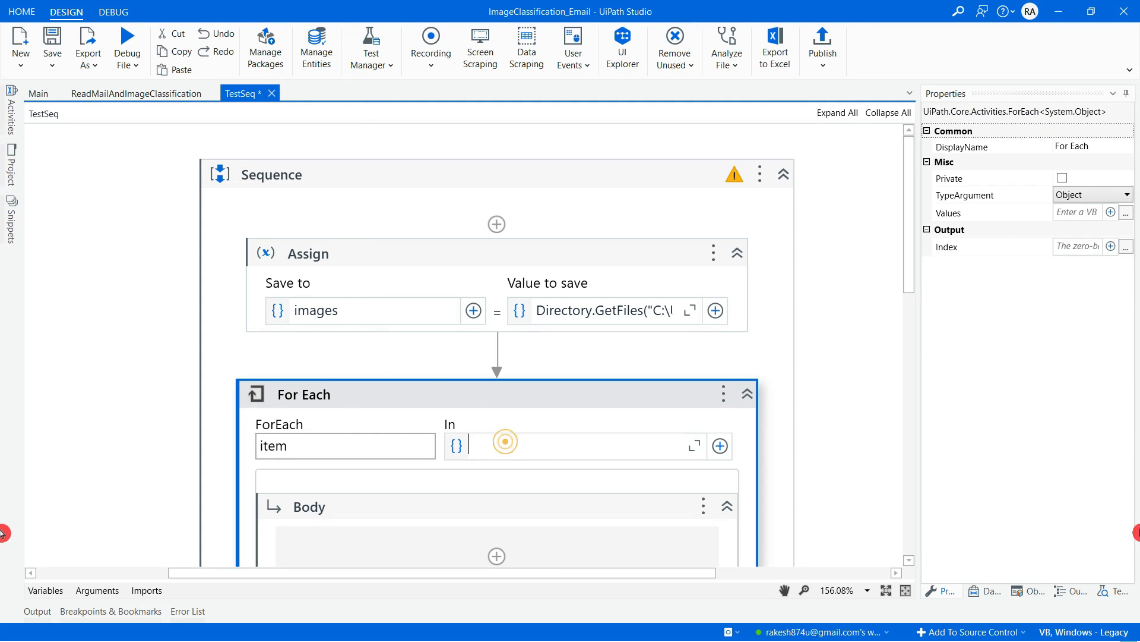
type("images")
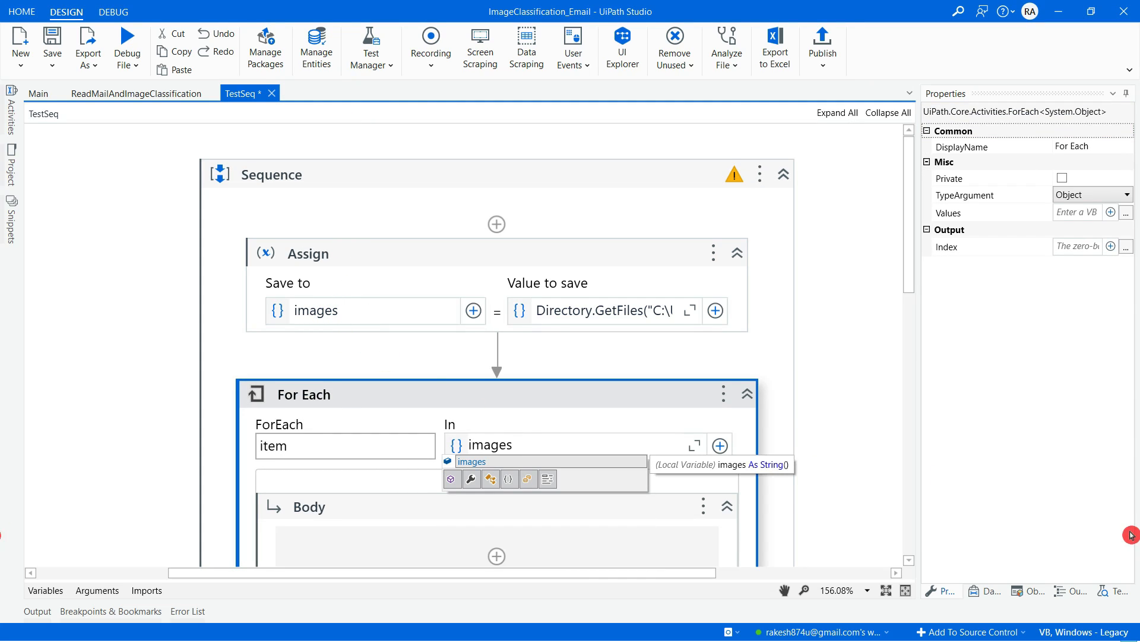
left_click(480, 467)
left_click(764, 389)
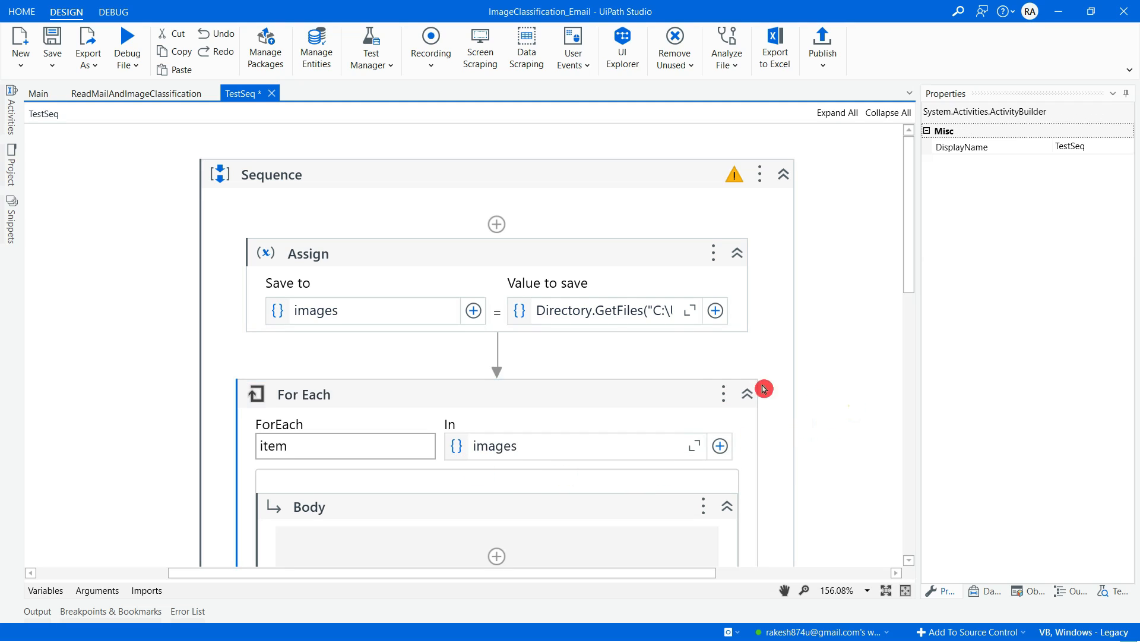
- Move the MLSkill activity into the Body of the For Each loop
scroll(697, 340, "down", 1)
scroll(697, 340, "down", 2)
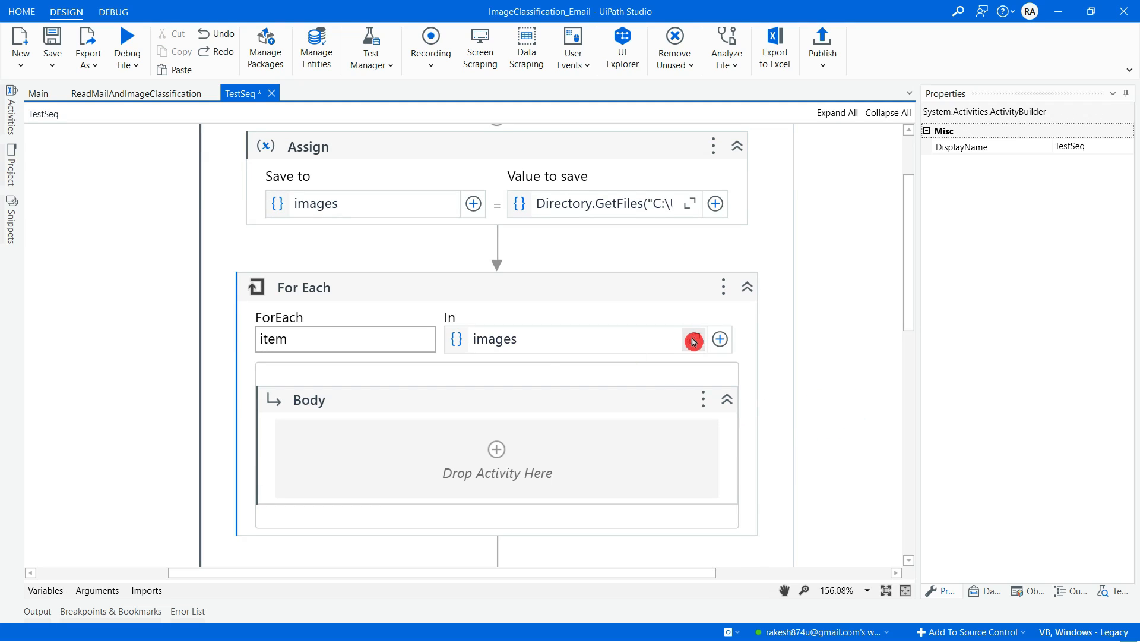
left_click(513, 466)
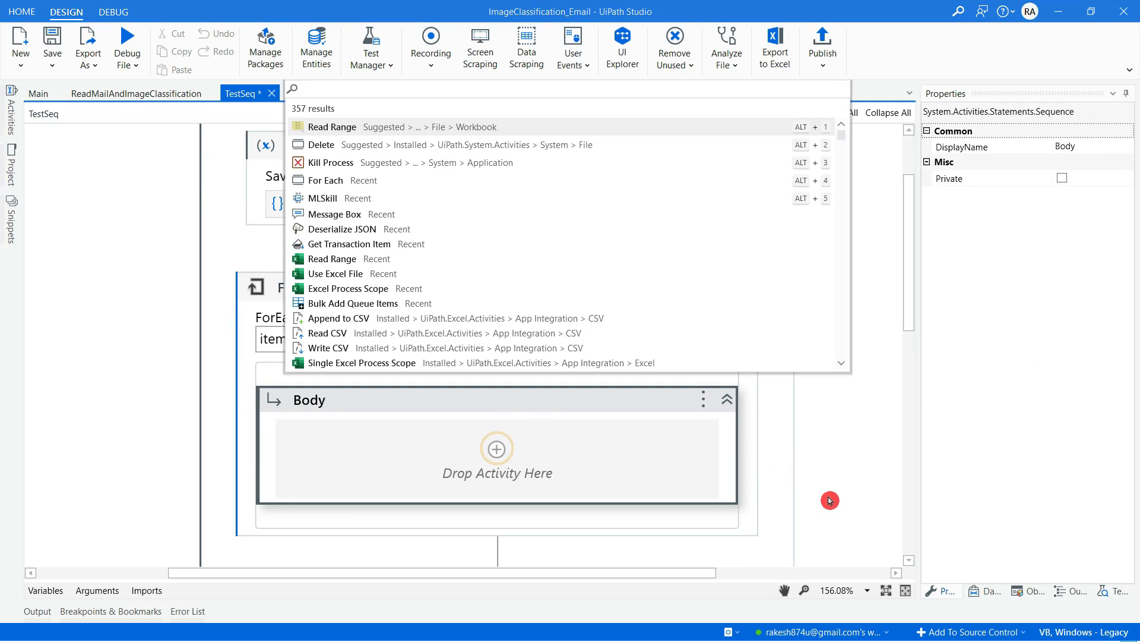
left_click(869, 477)
scroll(498, 356, "down", 1)
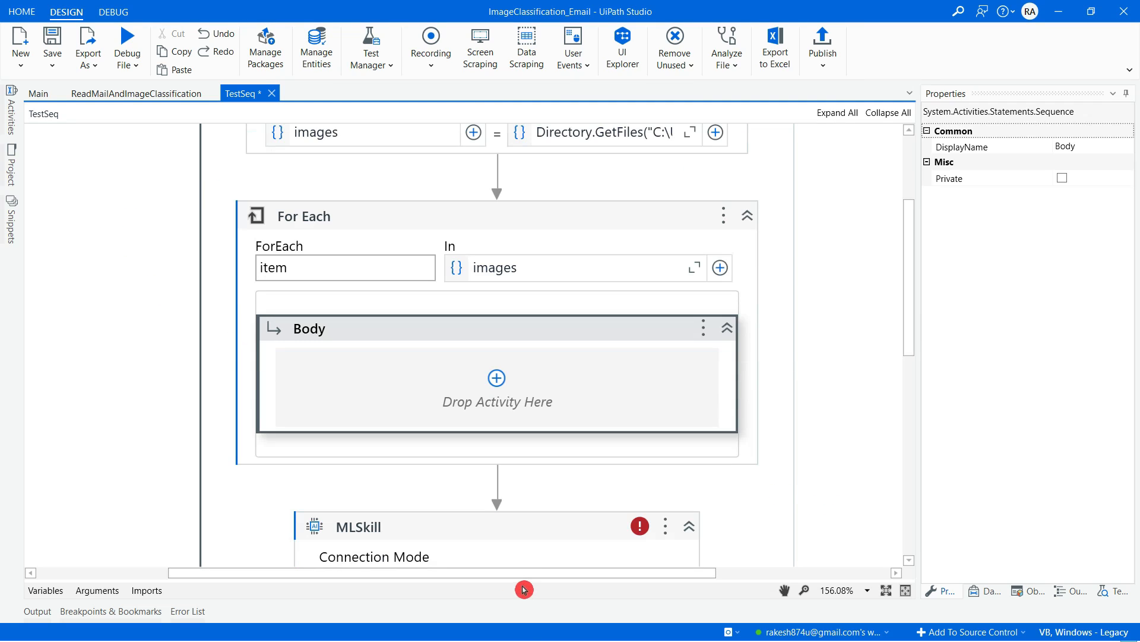
left_click(498, 523)
left_click_drag(498, 523, 521, 373)
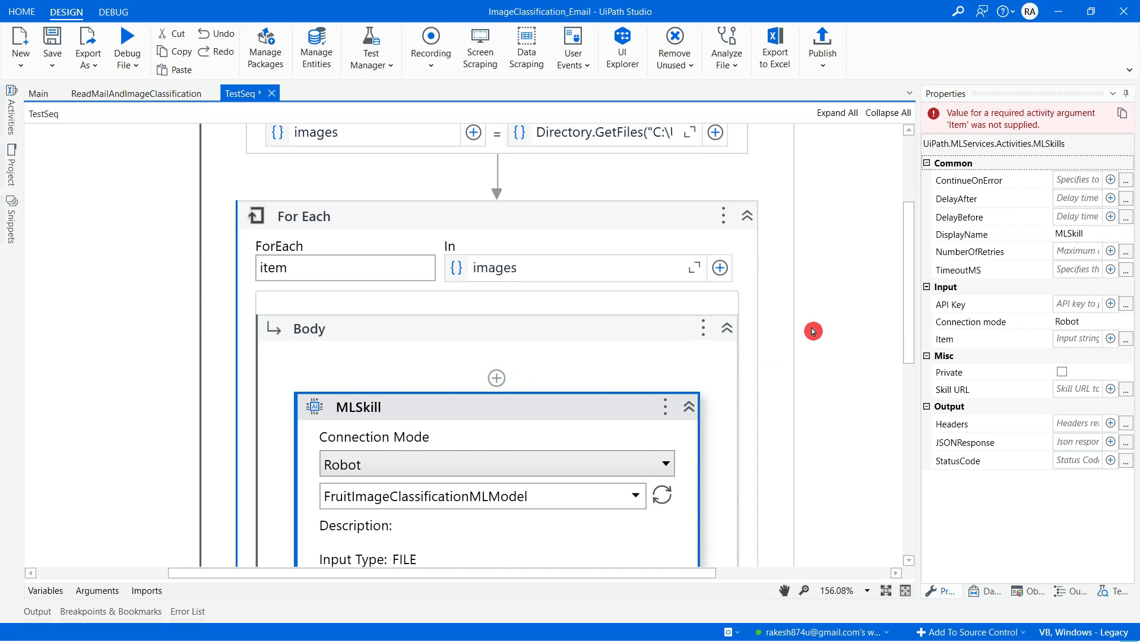
- Enter the loop variable item as the MLSkill activity's Item input
scroll(815, 331, "up", 1)
scroll(815, 331, "down", 3)
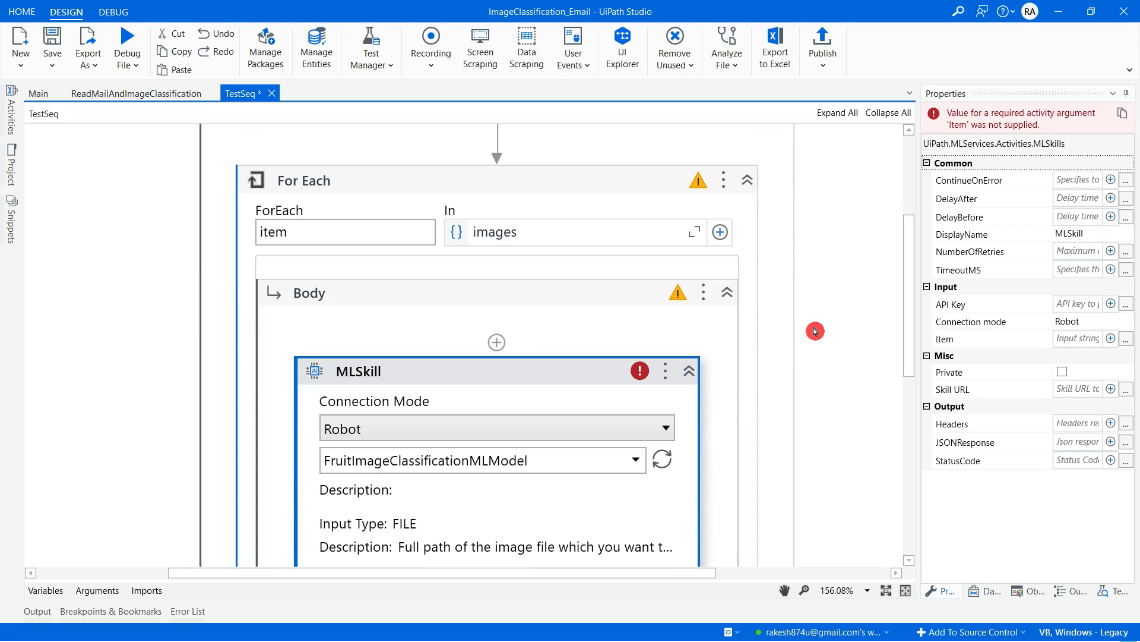
scroll(447, 331, "down", 7)
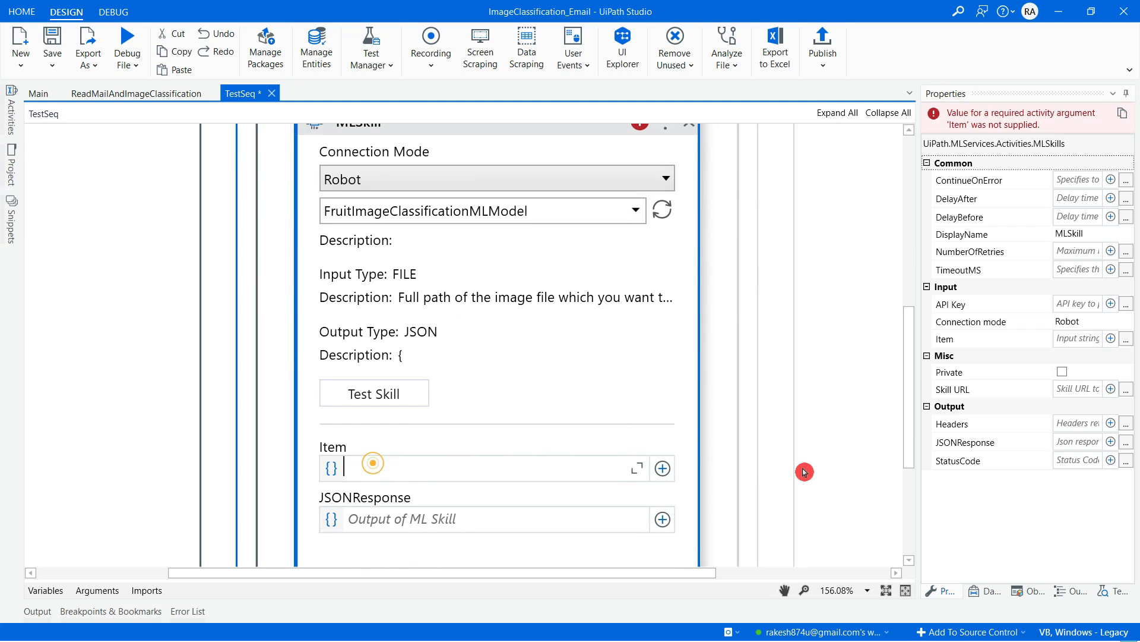
type("tem")
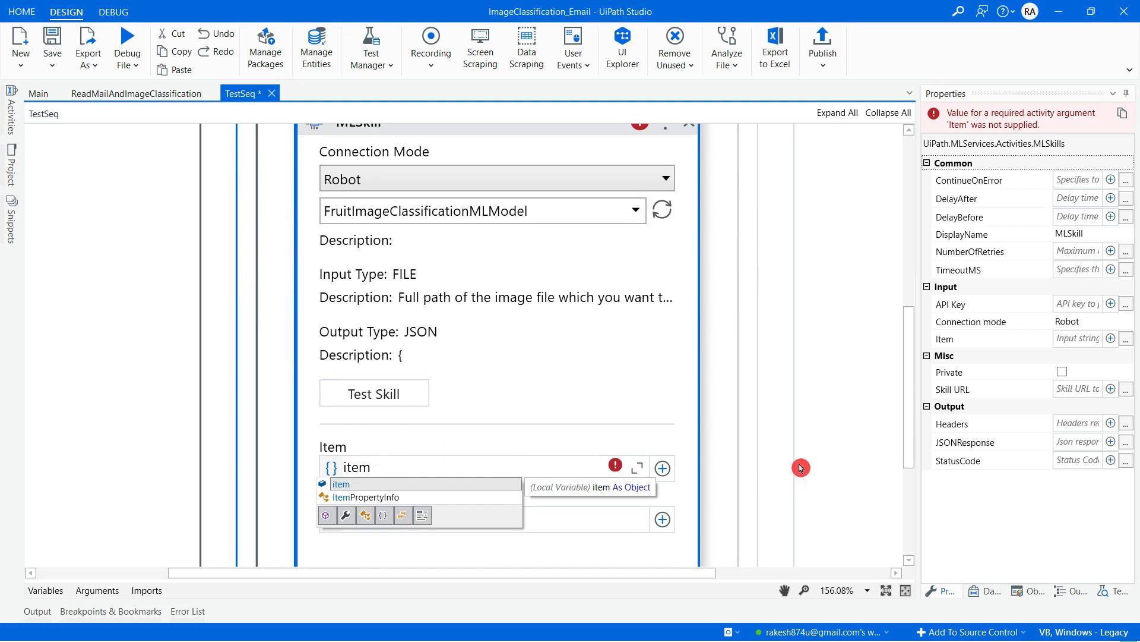
left_click(356, 484)
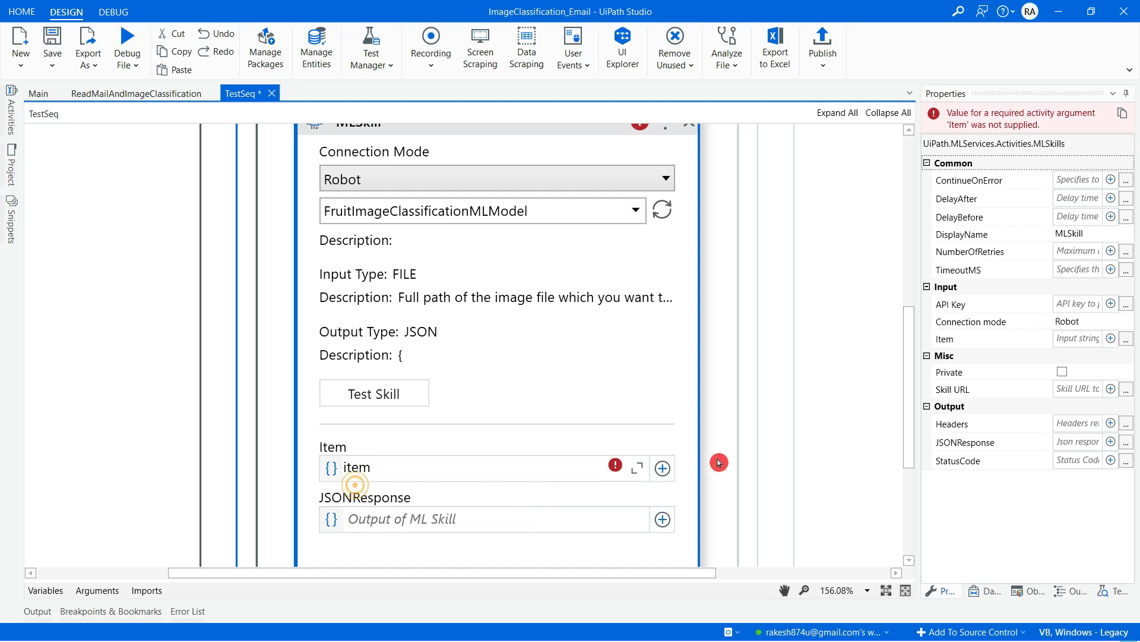
left_click(762, 431)
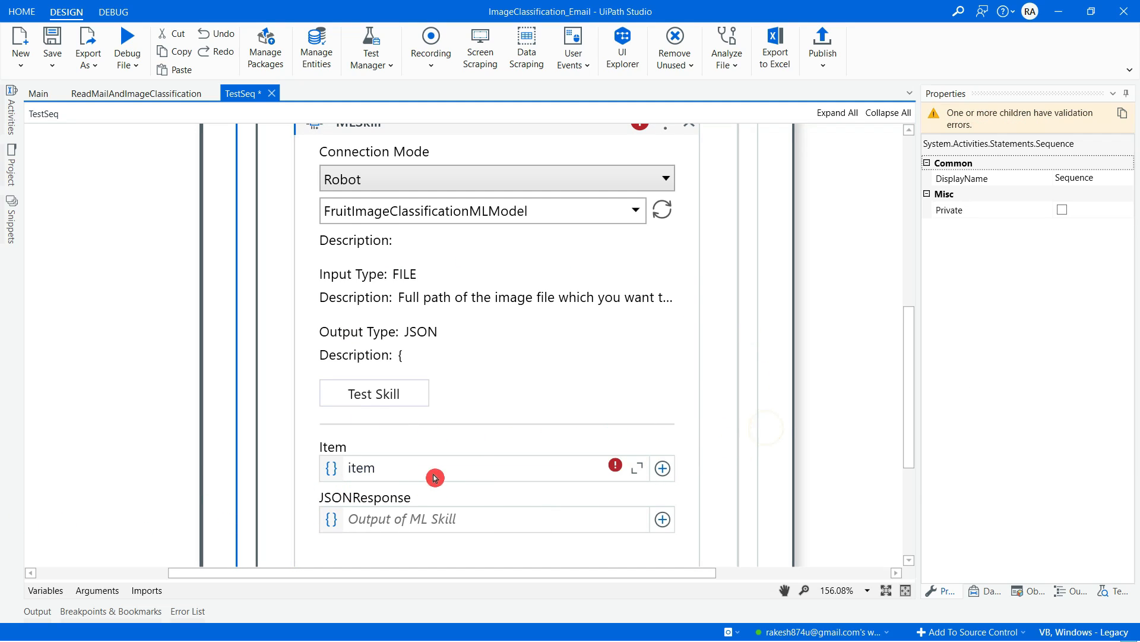
- Create a variable named JResponse for the MLSkill activity's JSONResponse output
scroll(462, 476, "down", 2)
scroll(373, 340, "up", 2)
scroll(428, 301, "up", 1)
scroll(476, 417, "down", 1)
scroll(450, 428, "up", 3)
scroll(422, 252, "down", 3)
left_click(395, 525)
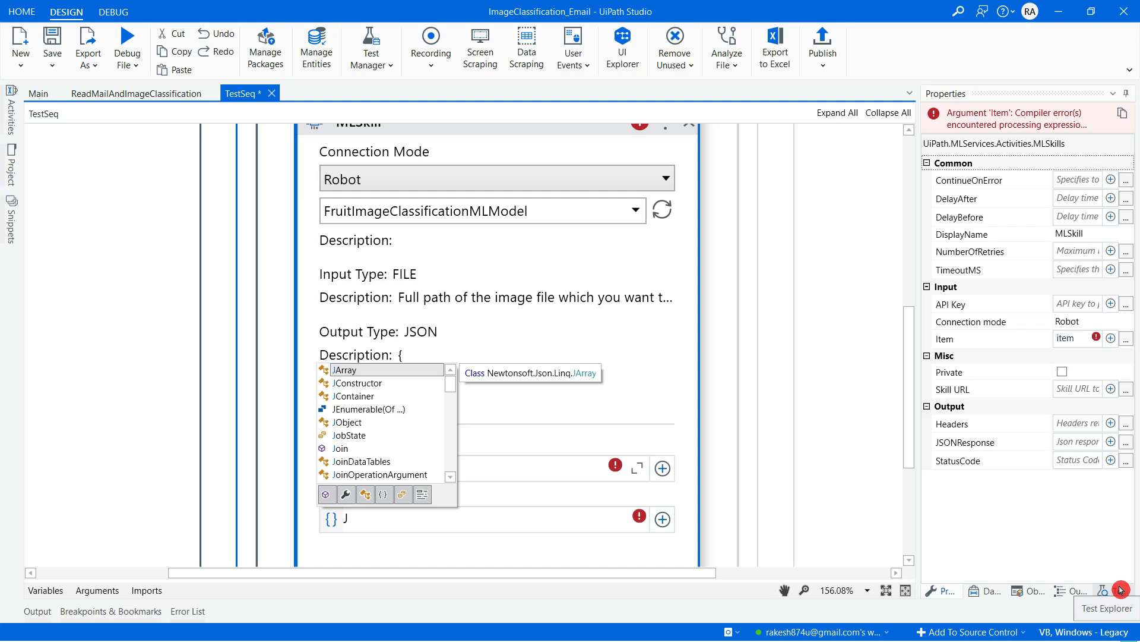
key("BackSpace")
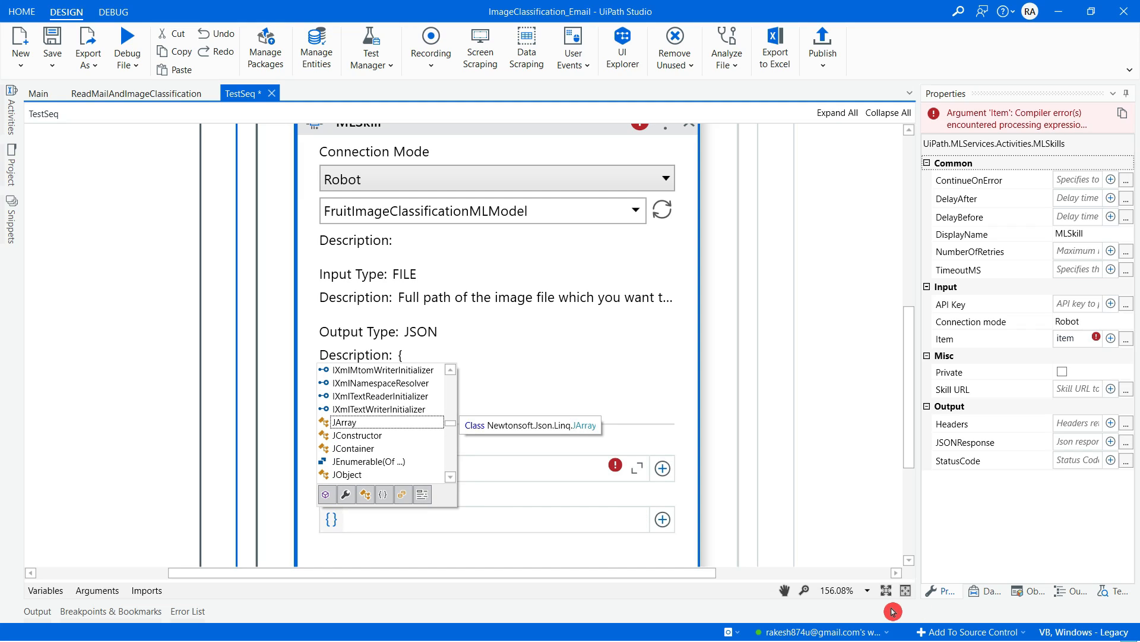
left_click(509, 519)
right_click(509, 520)
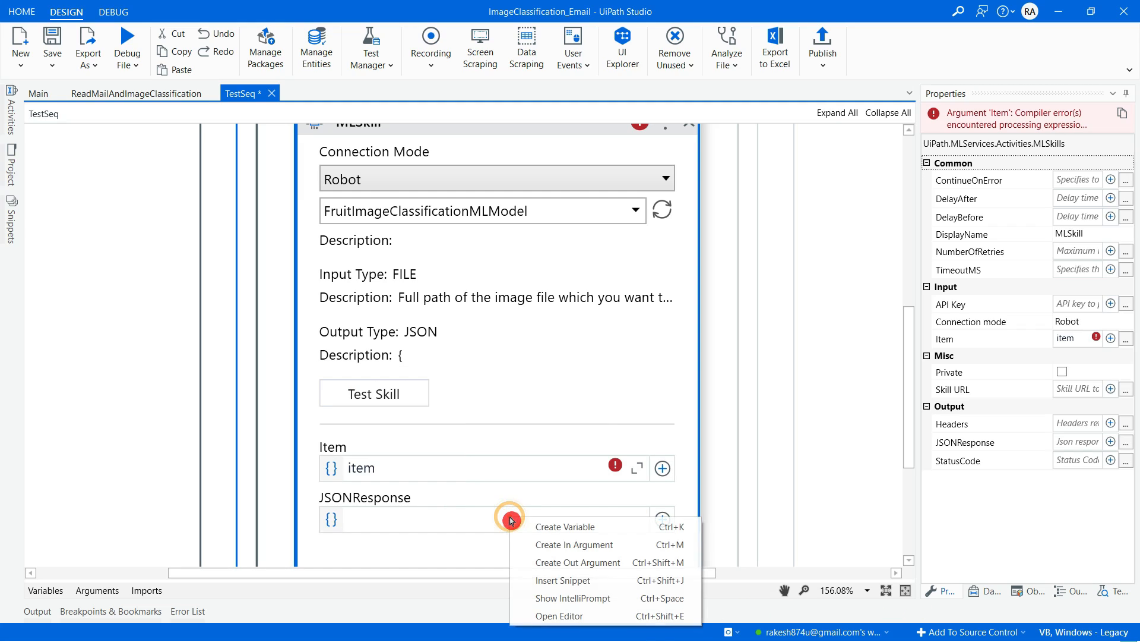
left_click(592, 526)
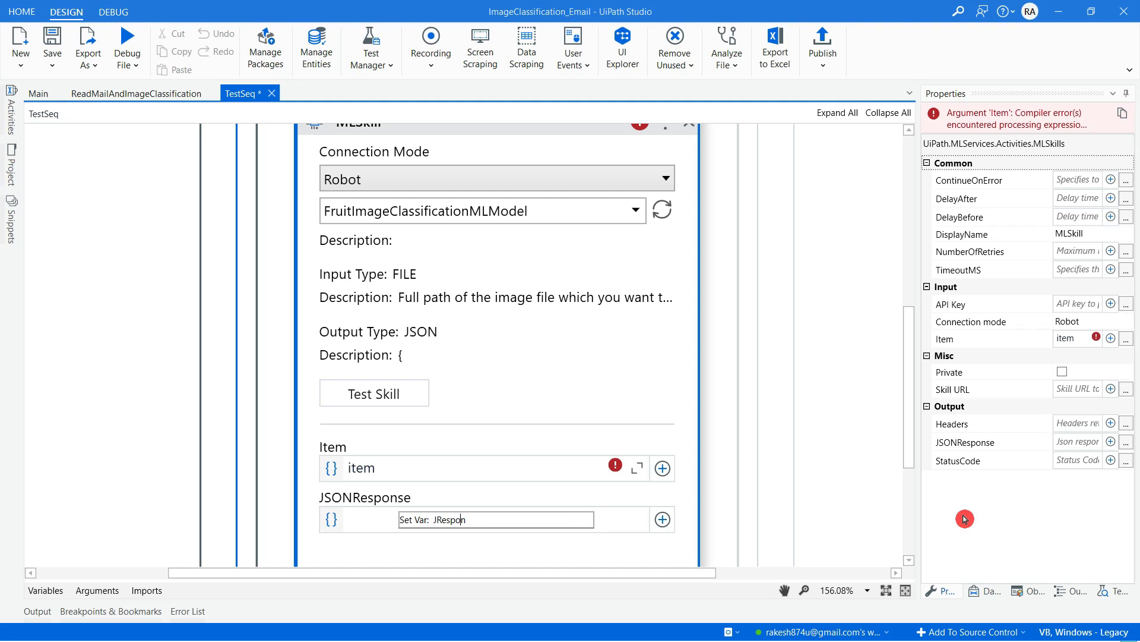
key("Return")
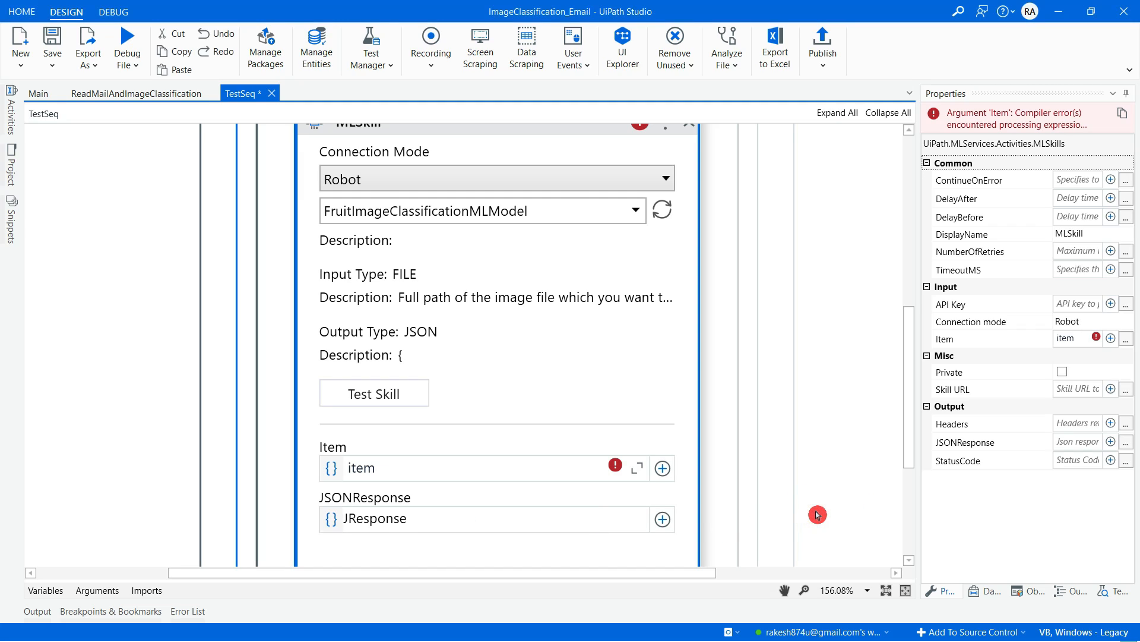
left_click(817, 512)
- Check the workflow's variable types and read the compiler error on the MLSkill activity's Item field
scroll(790, 493, "down", 2)
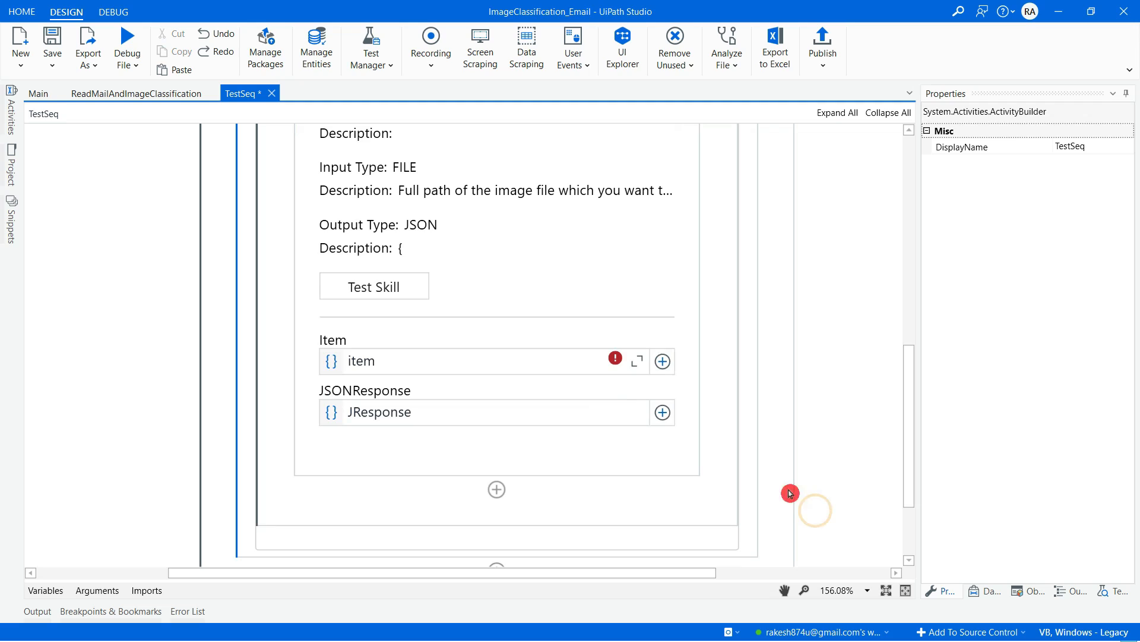
left_click(41, 594)
left_click(507, 273)
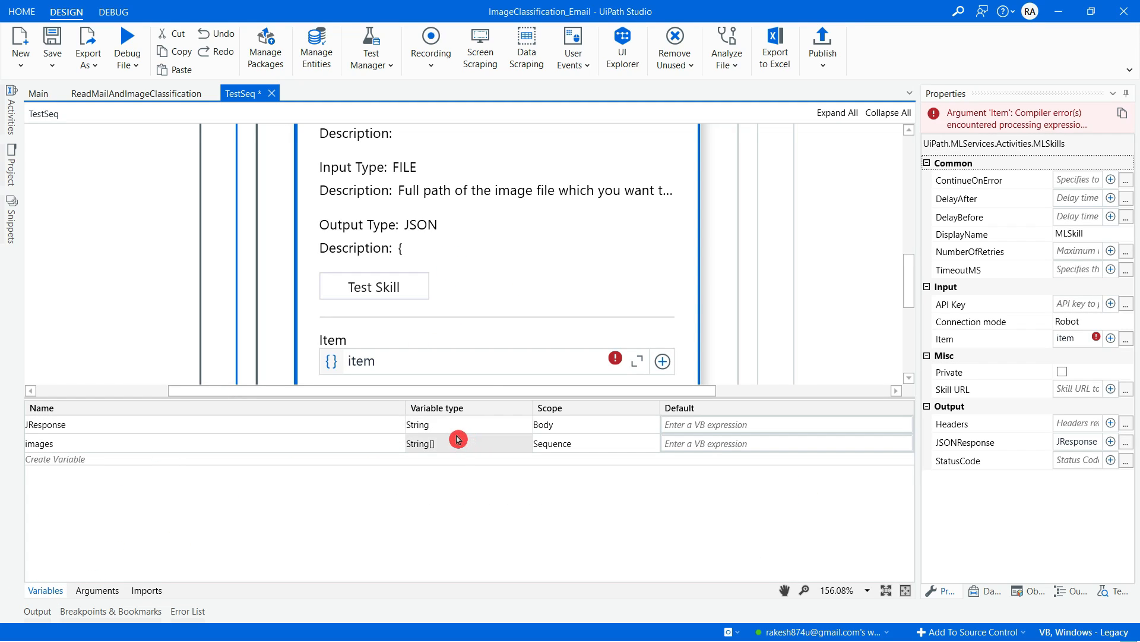
left_click(58, 594)
left_click(736, 357)
scroll(771, 389, "up", 2)
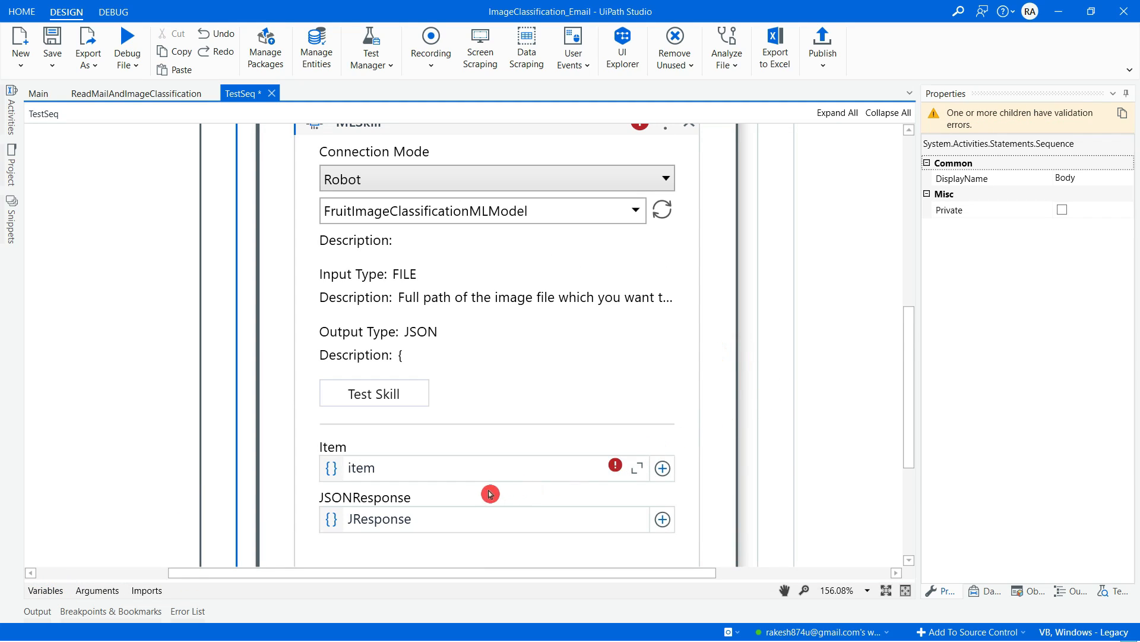
mouse_move(616, 471)
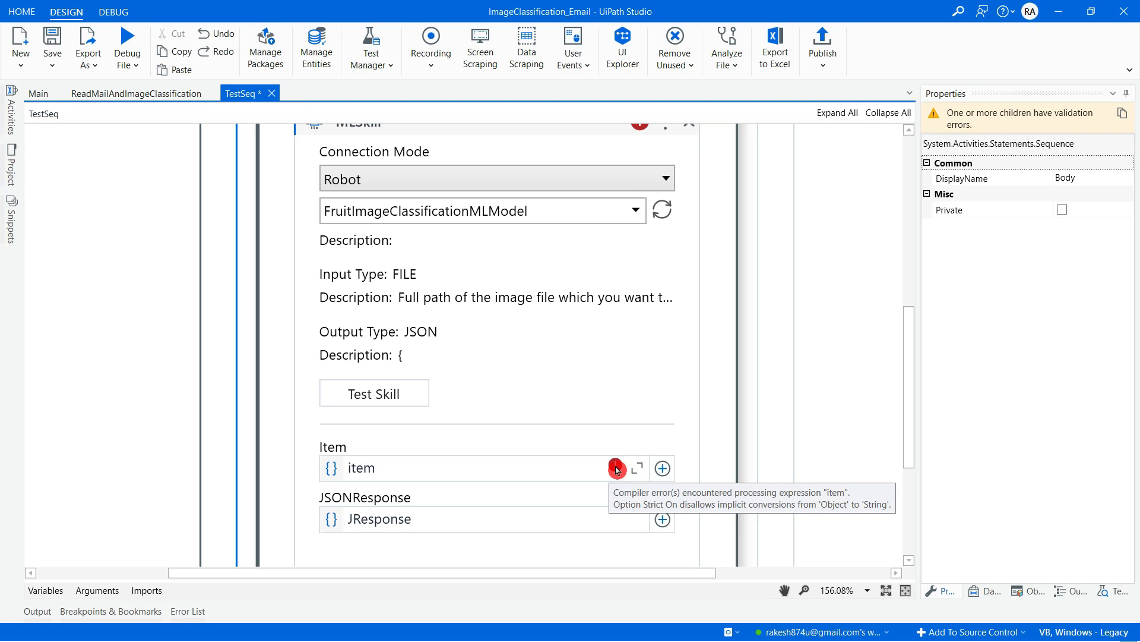
- Set the For Each activity's TypeArgument to String
scroll(626, 359, "up", 6)
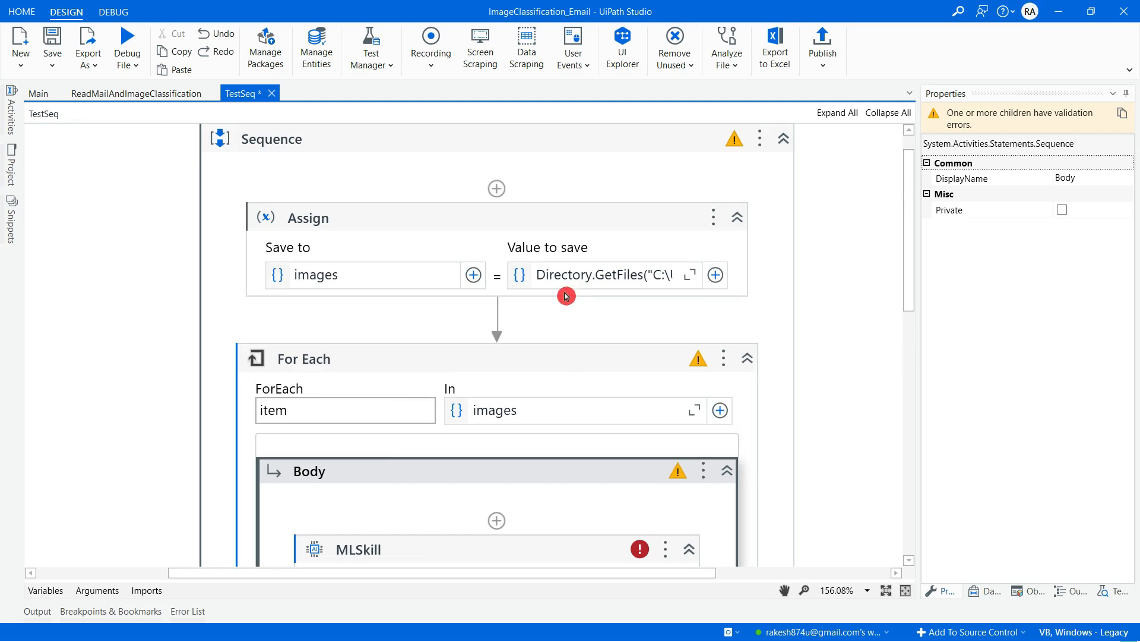
left_click(583, 359)
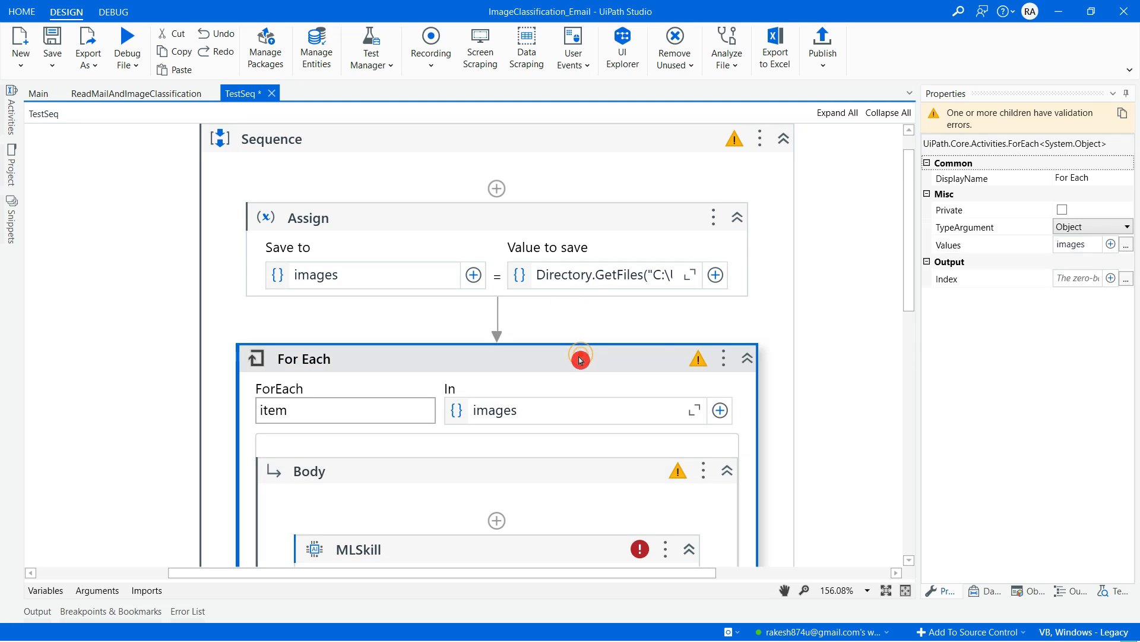
left_click(1128, 227)
left_click(1049, 270)
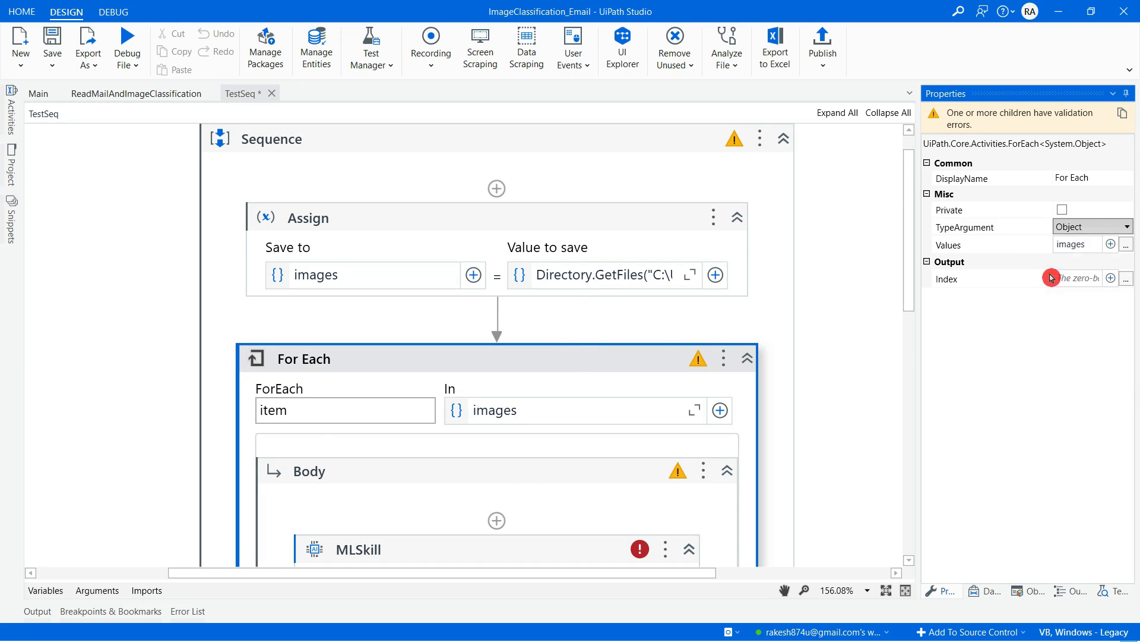
left_click(802, 430)
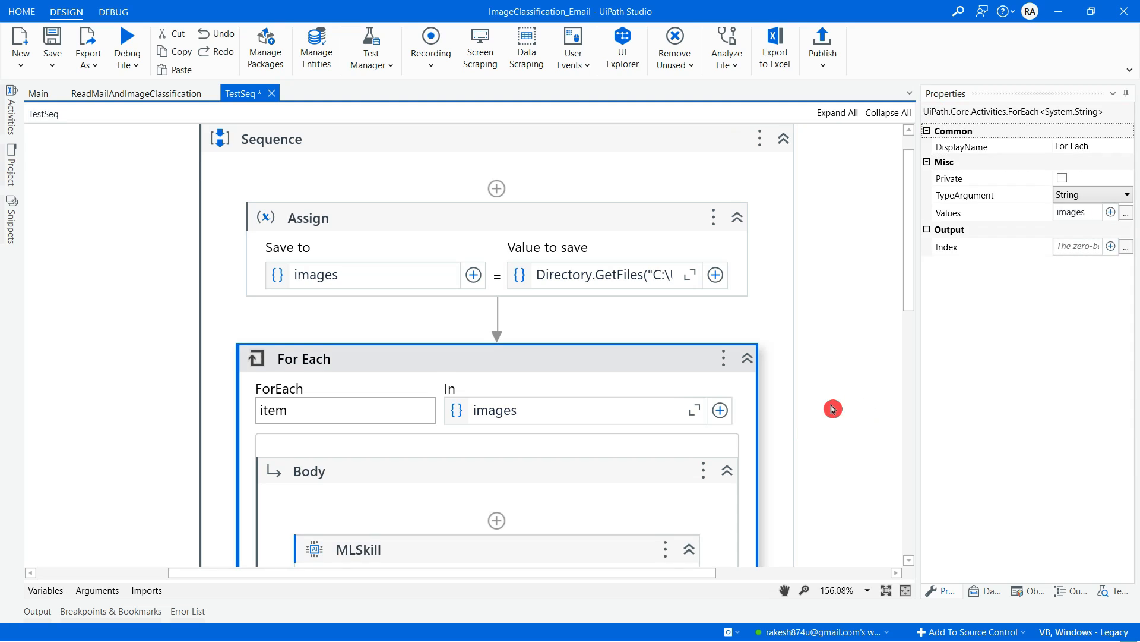
- Add a Deserialize JSON activity after MLSkill inside the loop's Body
scroll(790, 410, "down", 6)
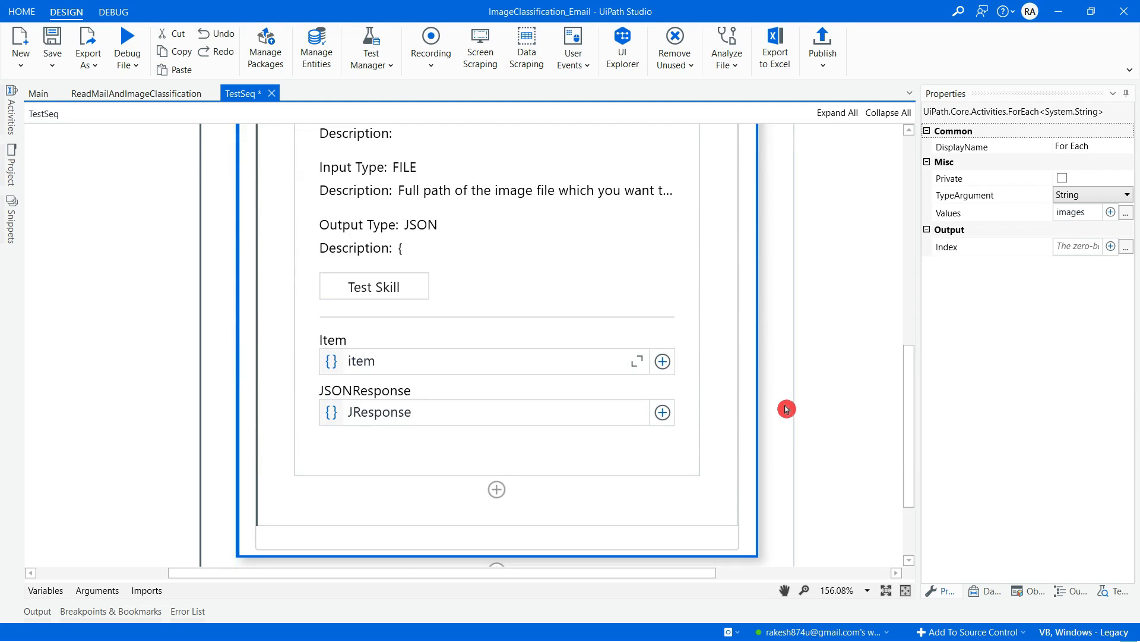
left_click(496, 490)
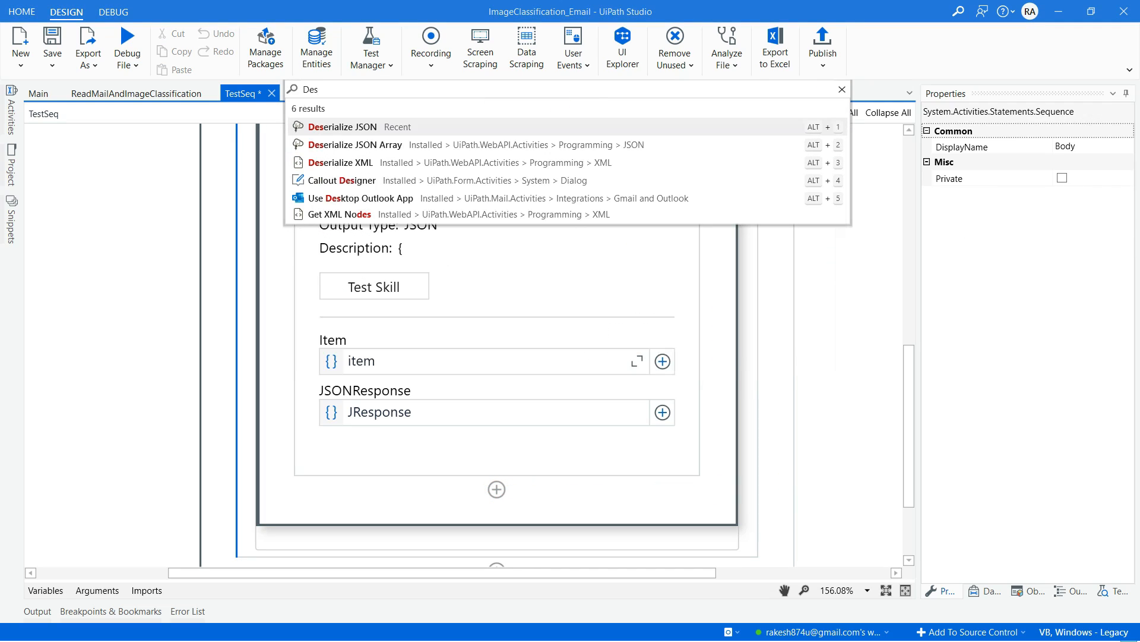
left_click(383, 126)
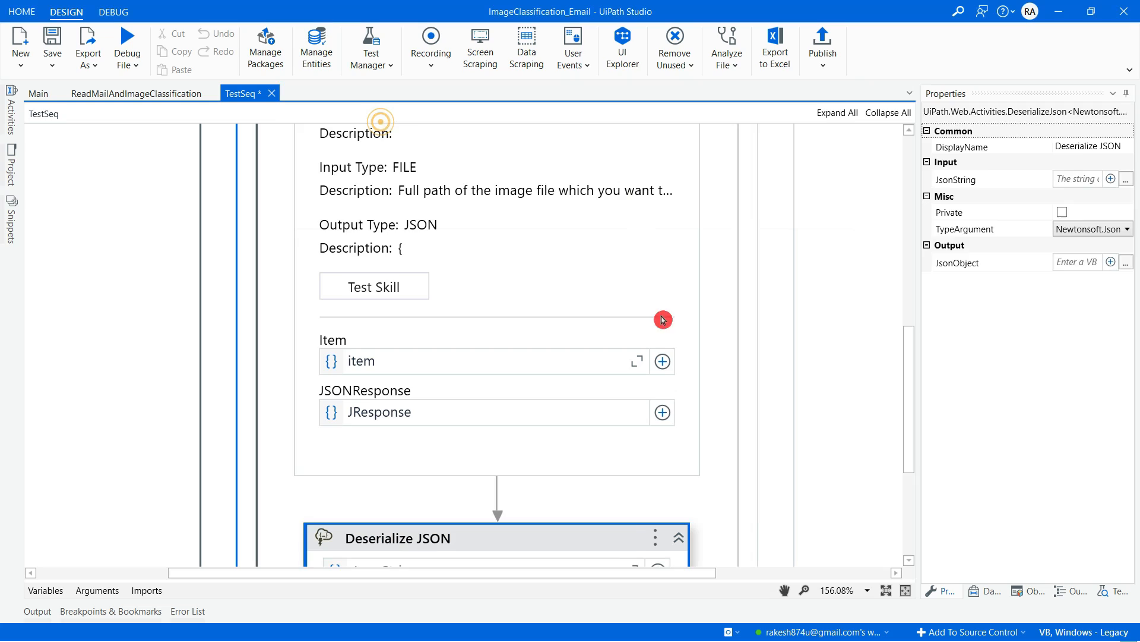
- Try Json as the input string of the Deserialize JSON activity
left_click(408, 433)
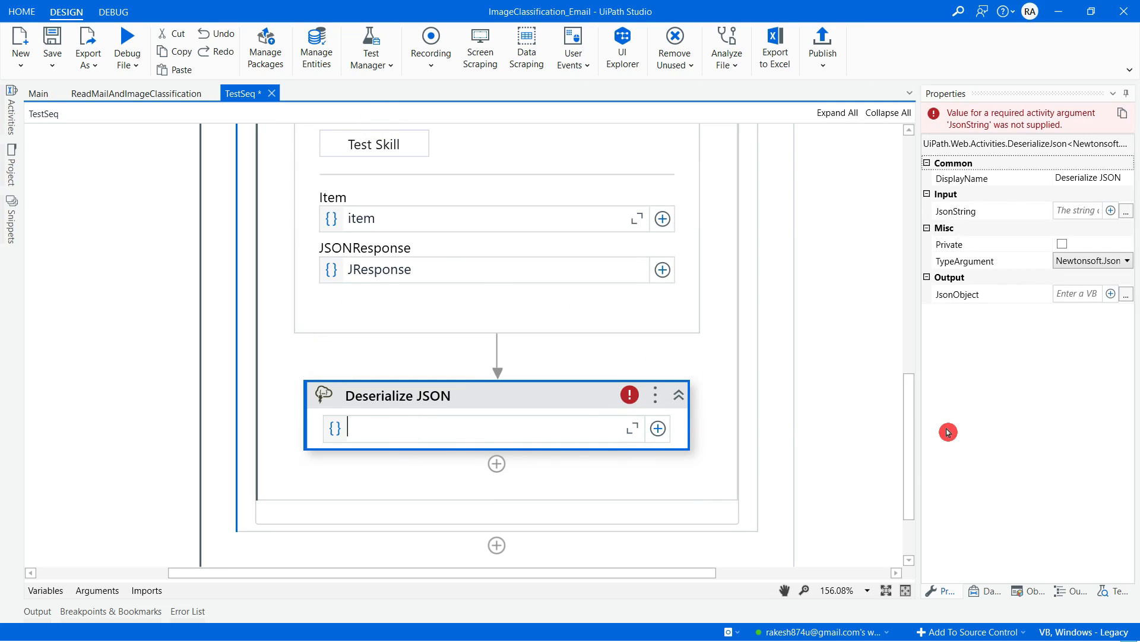
type("Json")
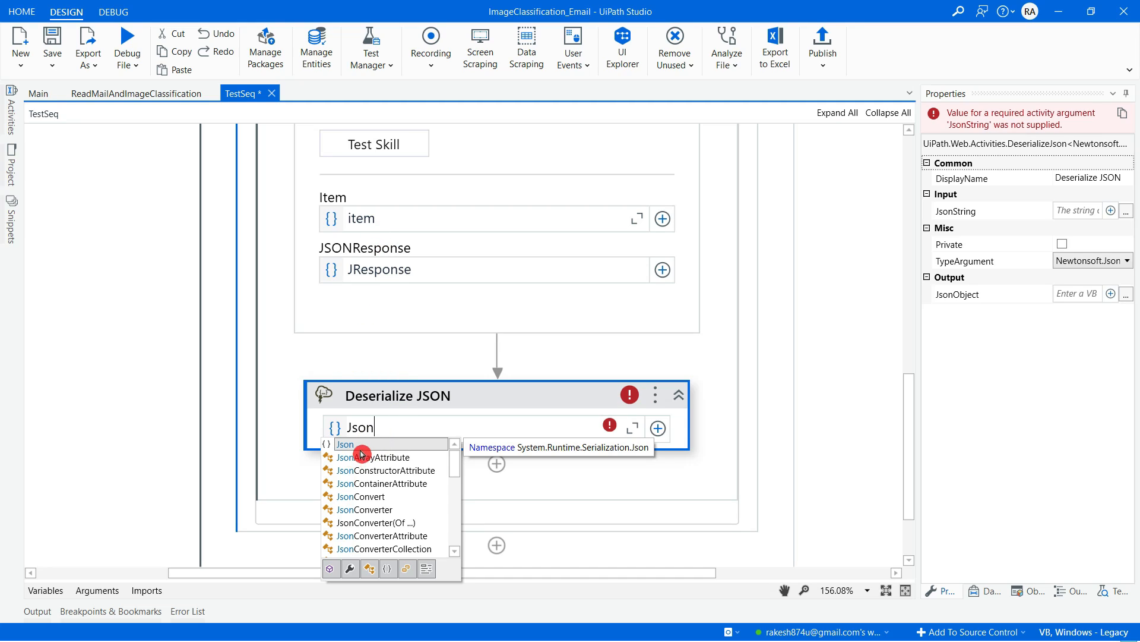
left_click(408, 426)
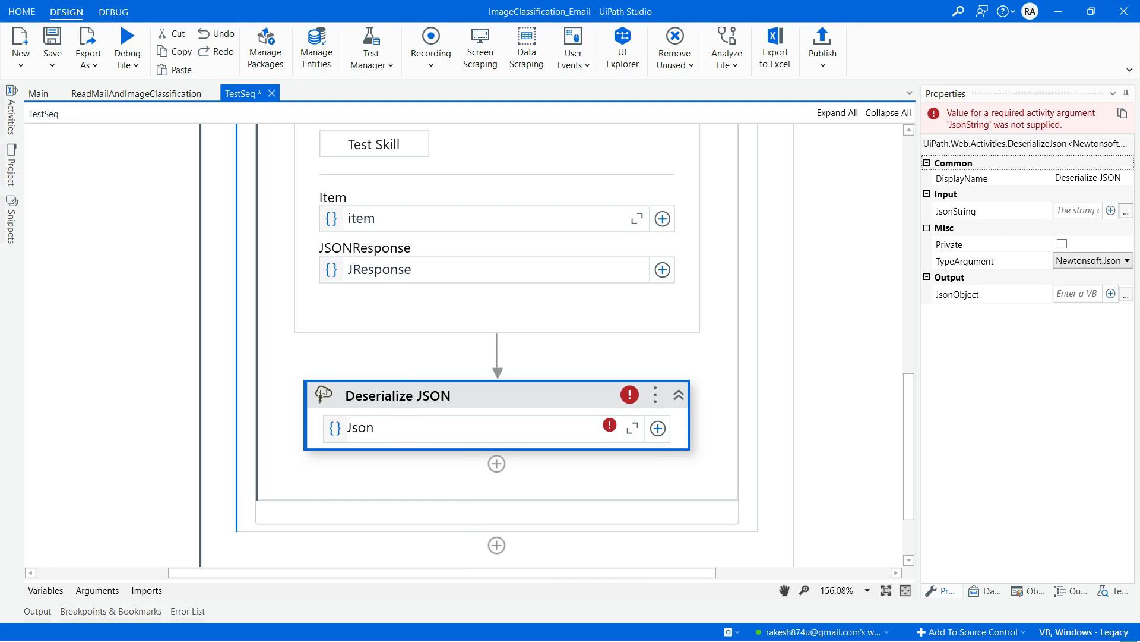
scroll(585, 251, "up", 1)
left_click(829, 330)
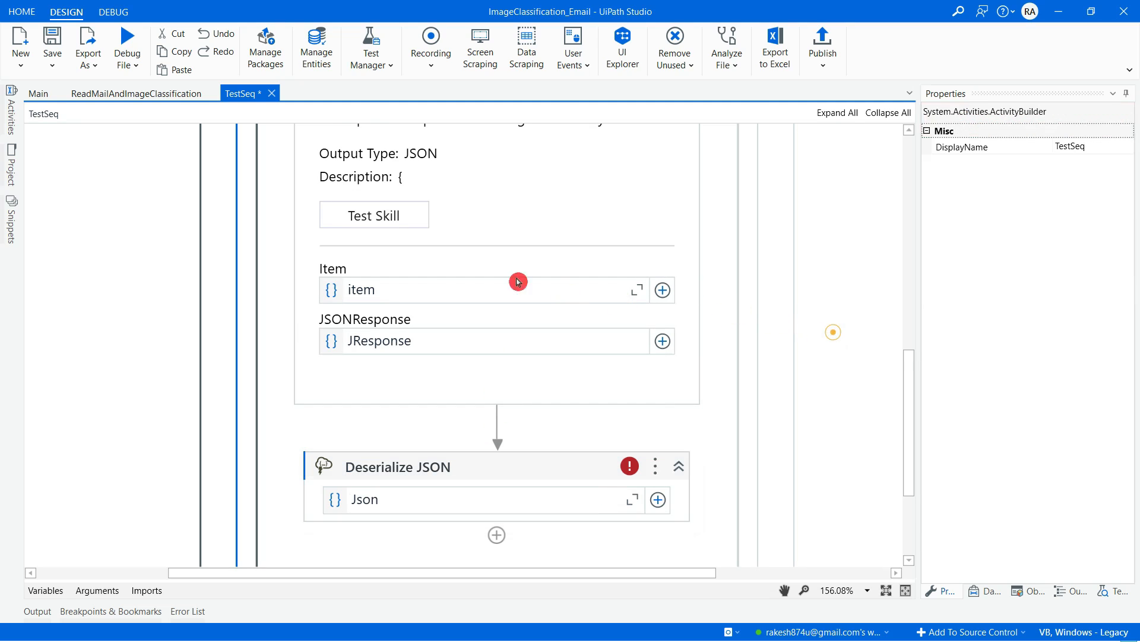
- Check the MLSkill activity's output variable and set the Deserialize JSON activity's input string to JResponse
scroll(523, 311, "up", 2)
scroll(528, 306, "up", 2)
left_click(547, 155)
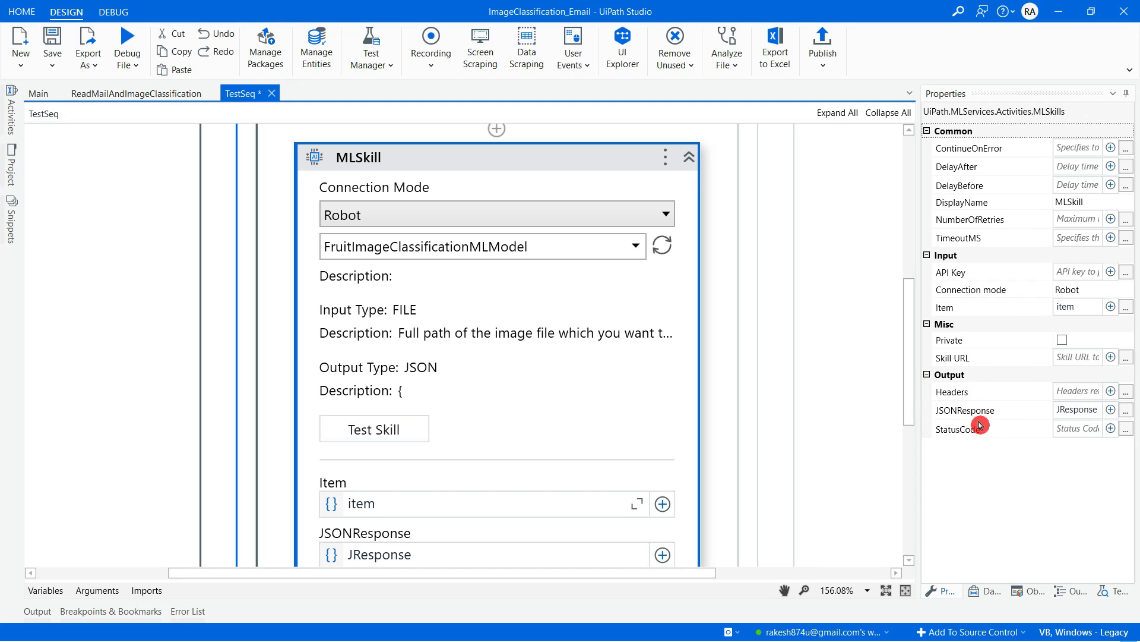
scroll(494, 459, "down", 5)
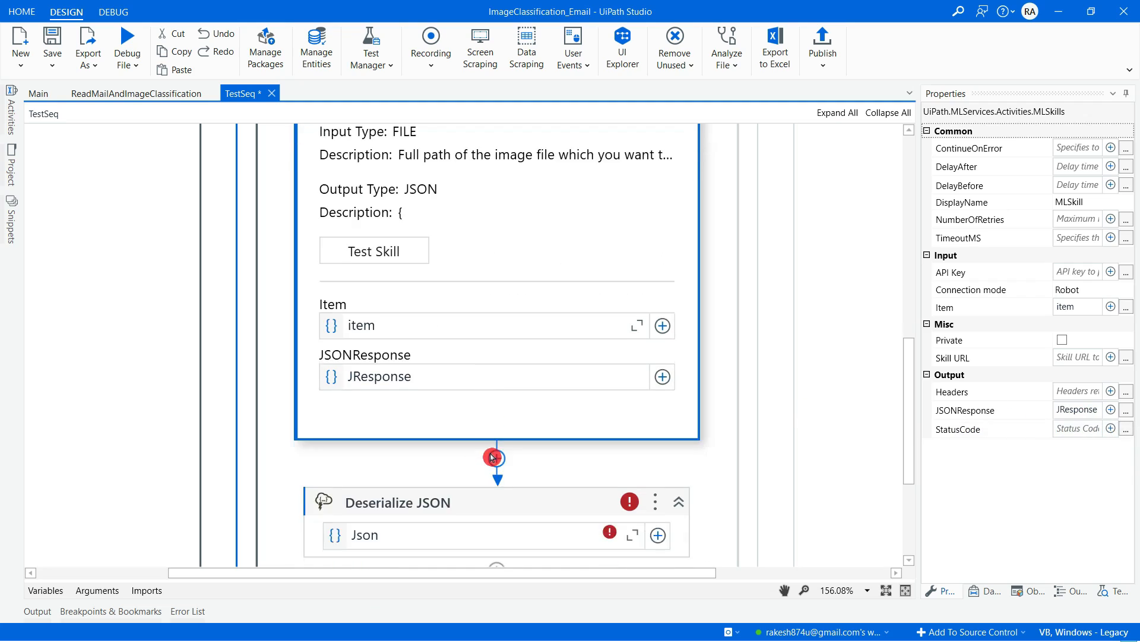
left_click(399, 394)
type("Json")
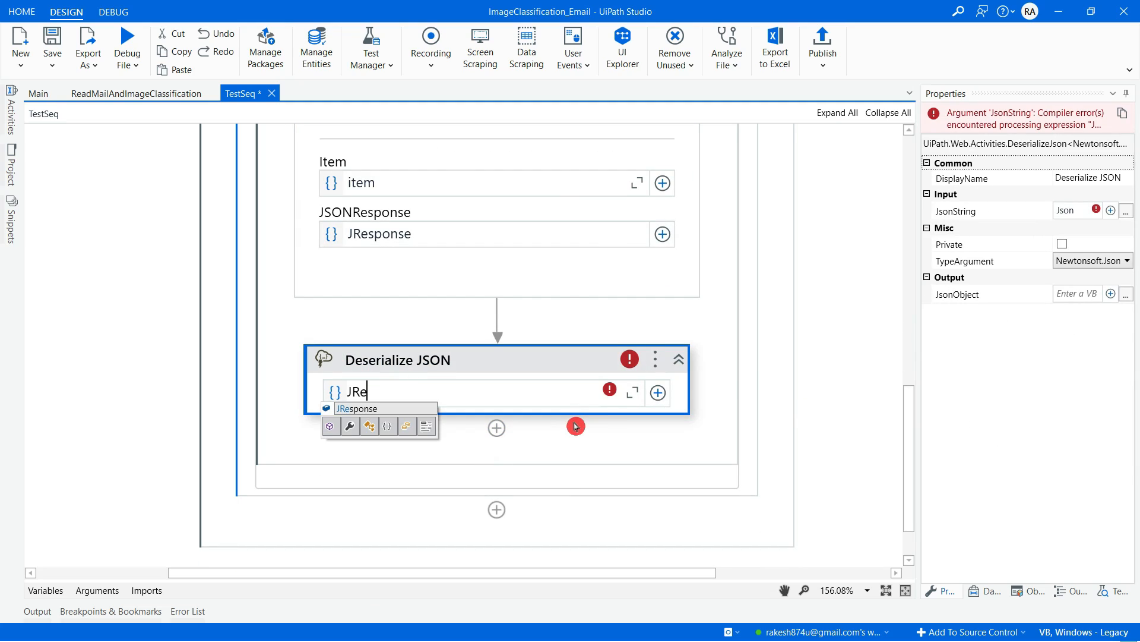
double_click(371, 410)
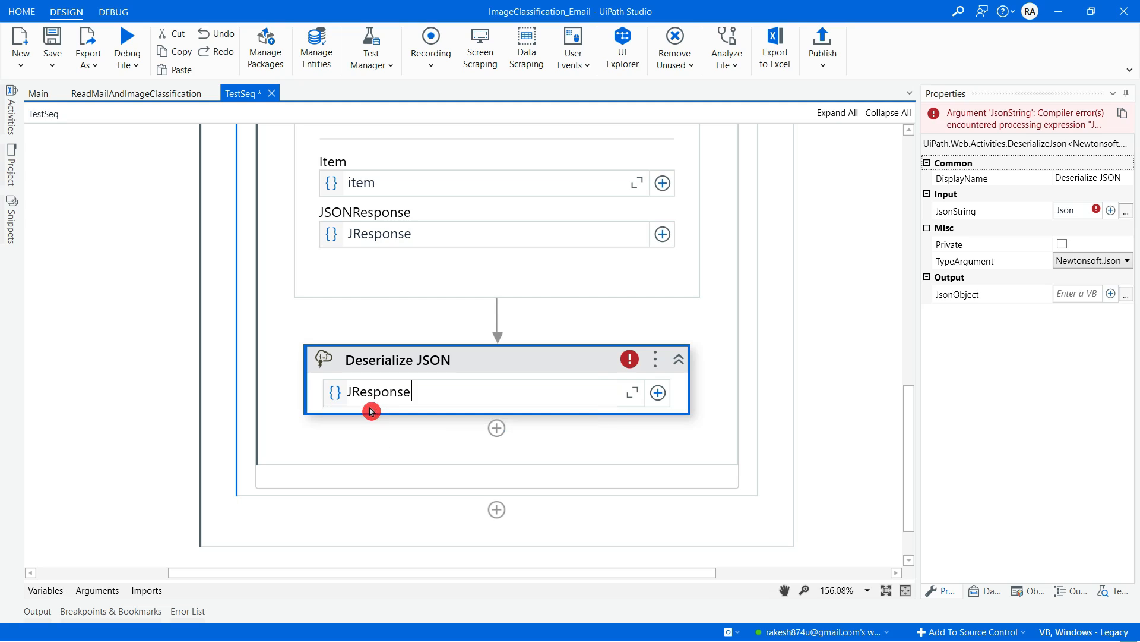
left_click(537, 426)
- Create a variable named JObj as the JsonObject output of the Deserialize JSON activity
left_click(530, 361)
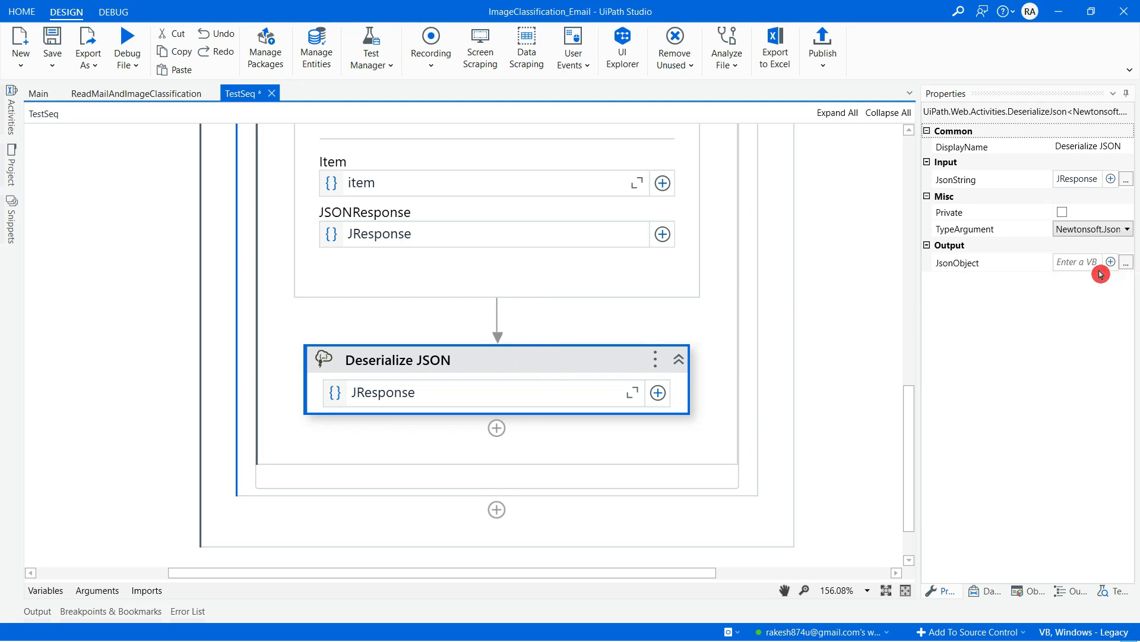
right_click(1079, 262)
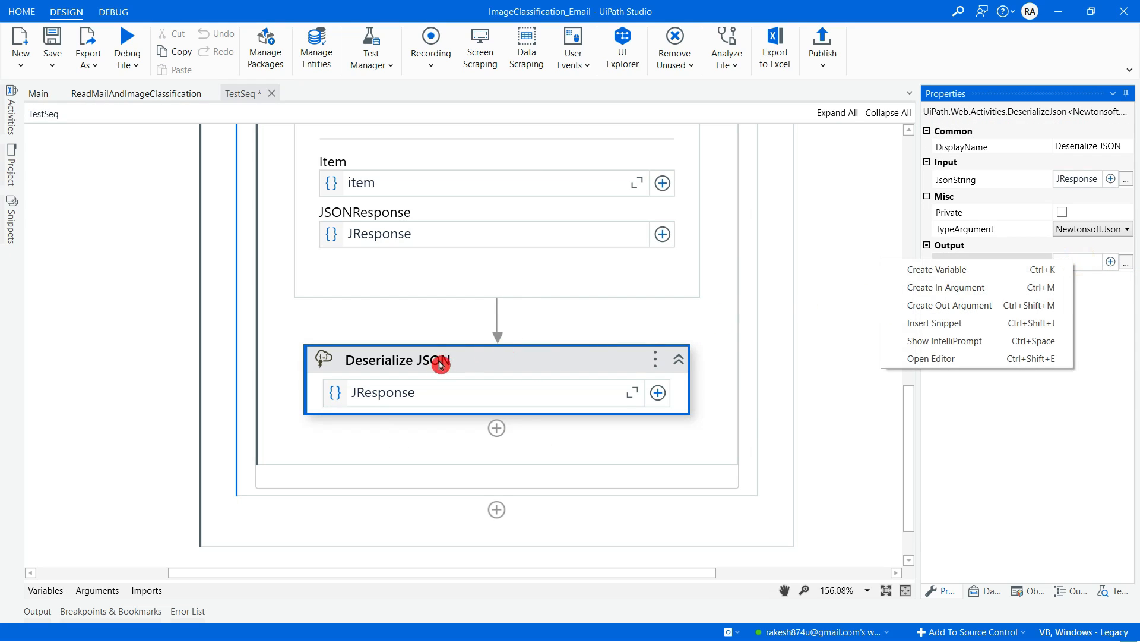
left_click(990, 269)
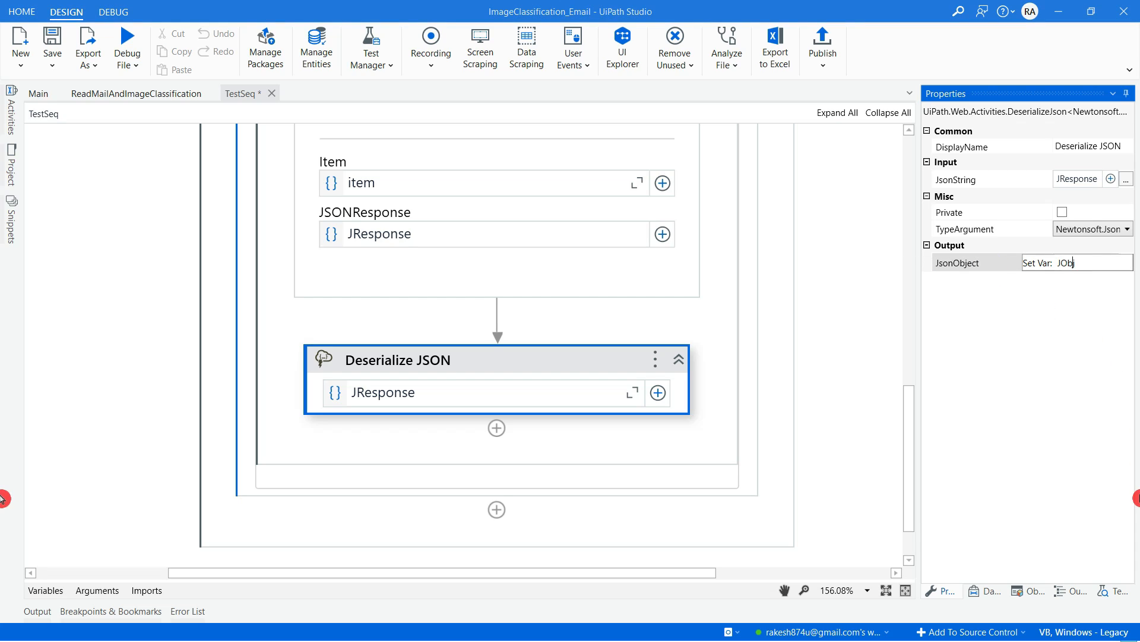
key("Return")
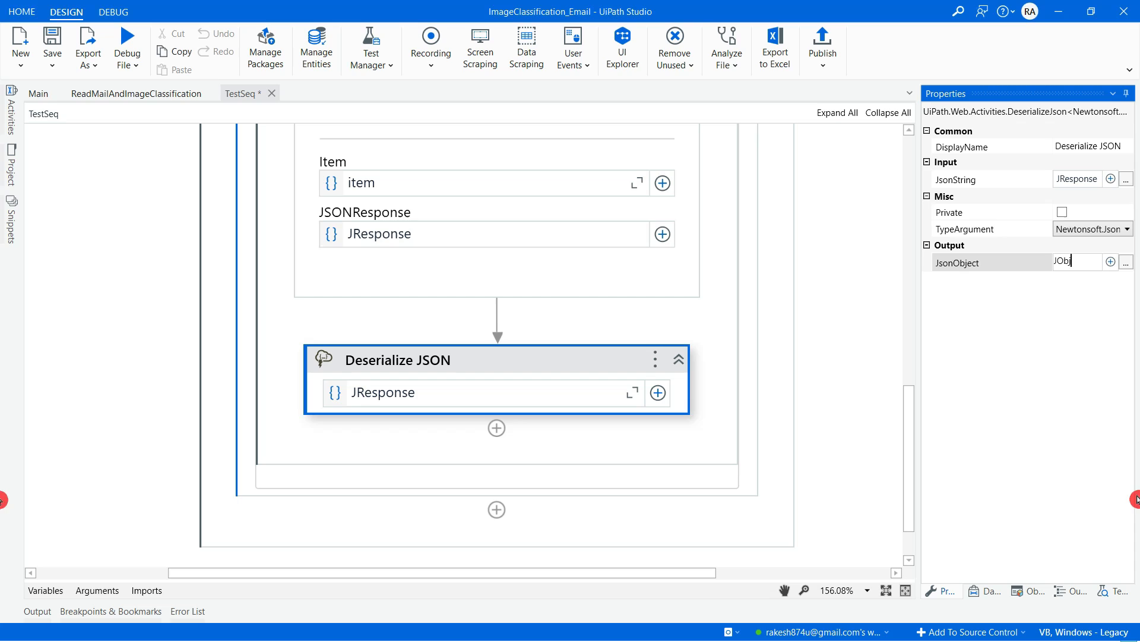
left_click(876, 494)
left_click(668, 393)
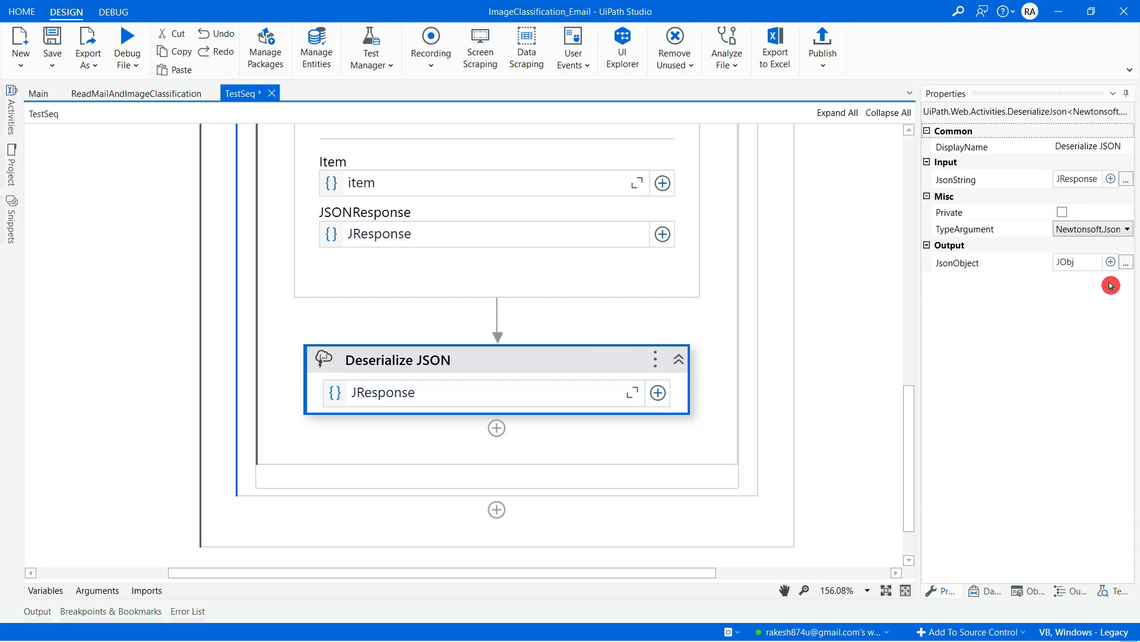
- Add a Message Box activity after Deserialize JSON in the loop's Body and set its text to JObj
left_click(496, 427)
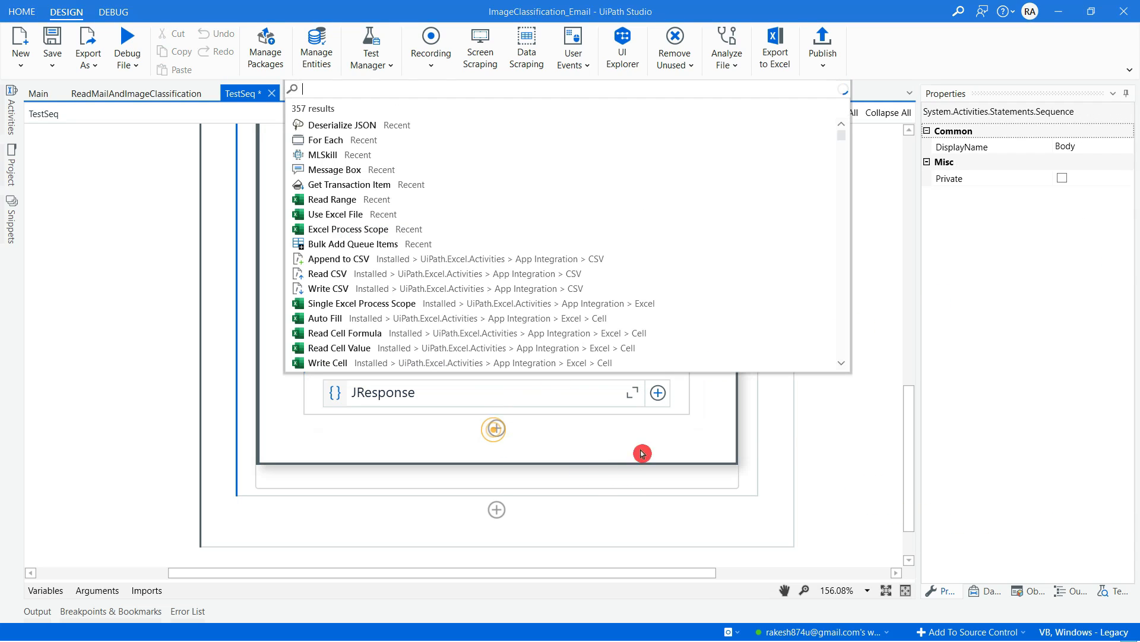
type("Mess")
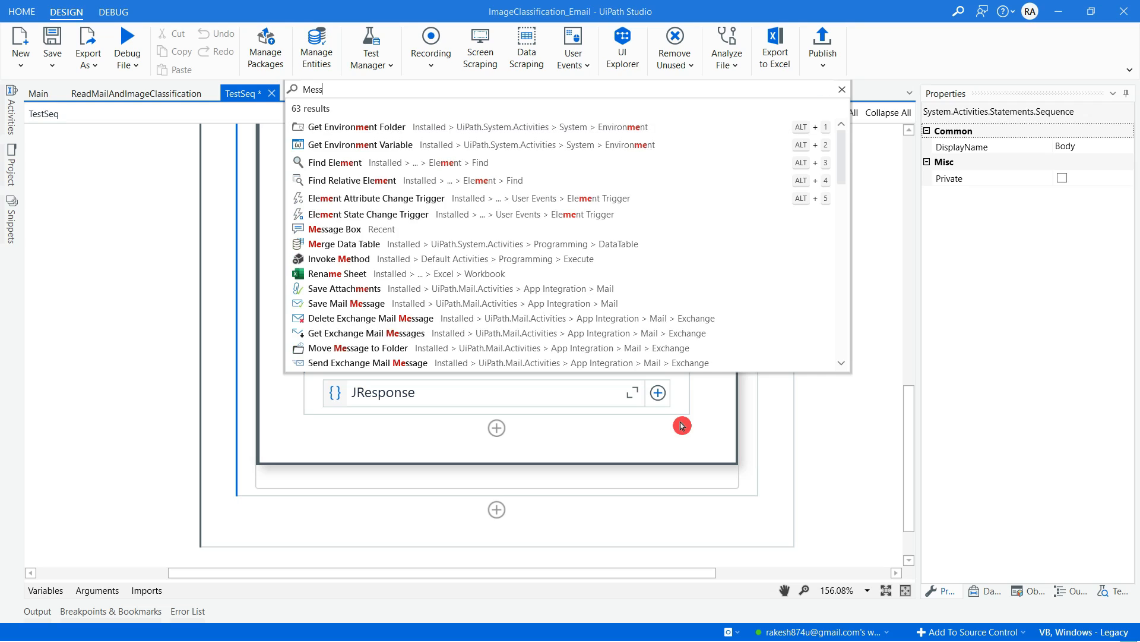
type("age")
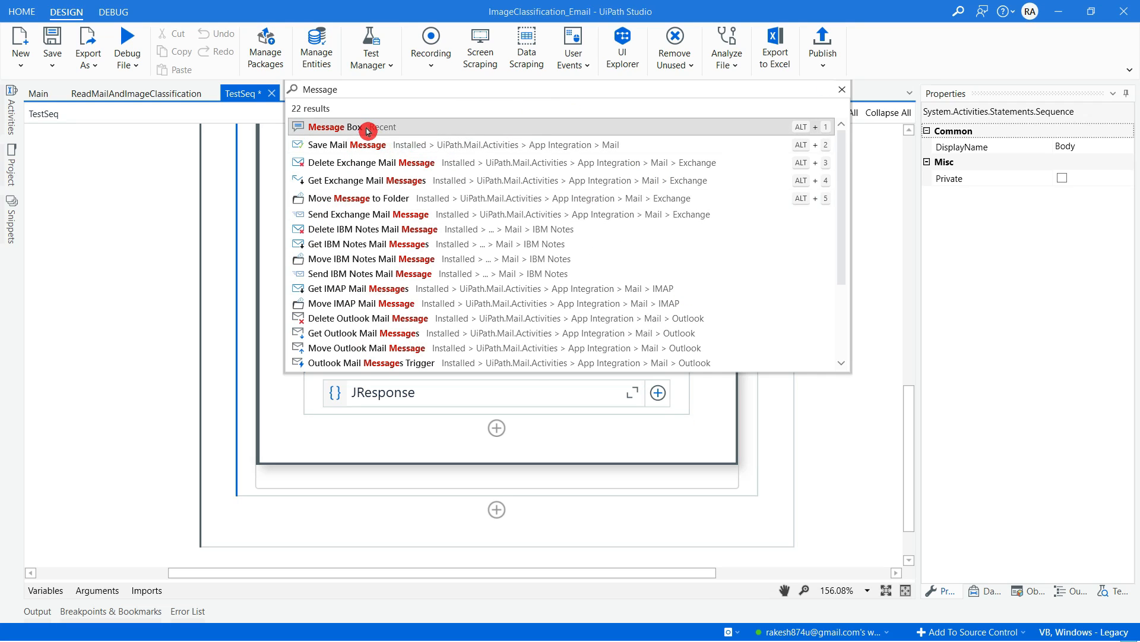
left_click(368, 128)
left_click(439, 512)
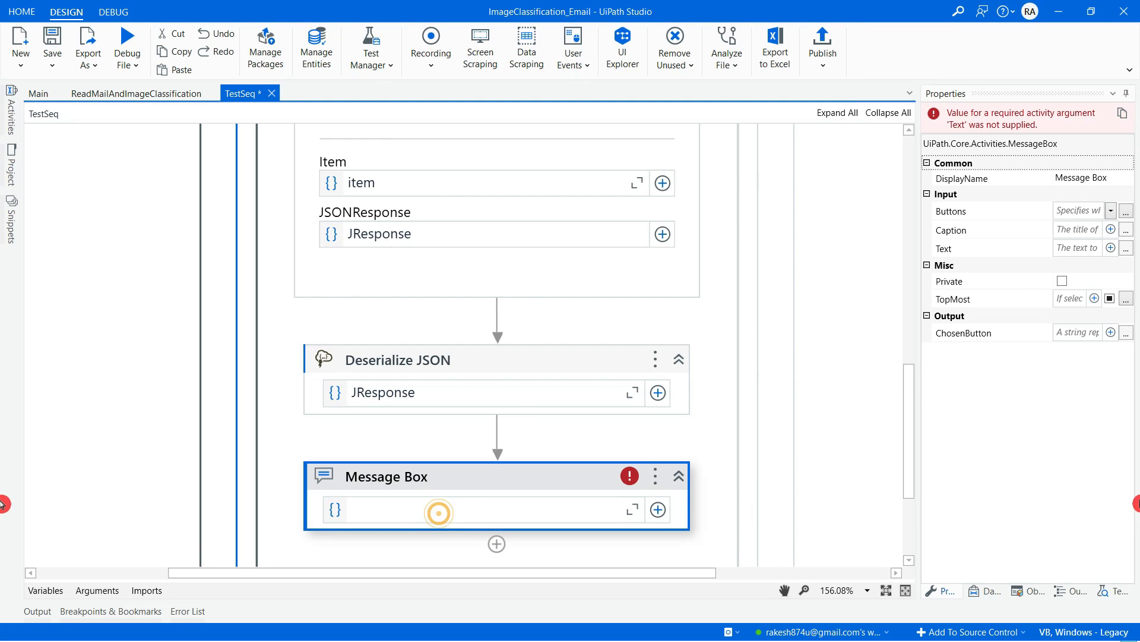
type("Jobj")
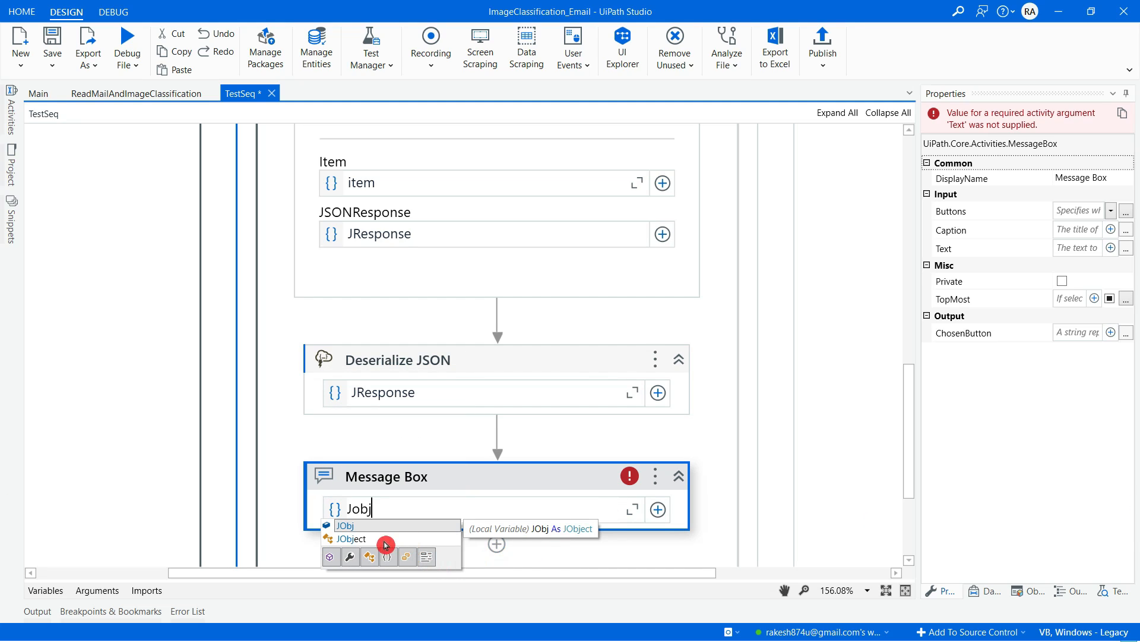
double_click(371, 526)
left_click(829, 443)
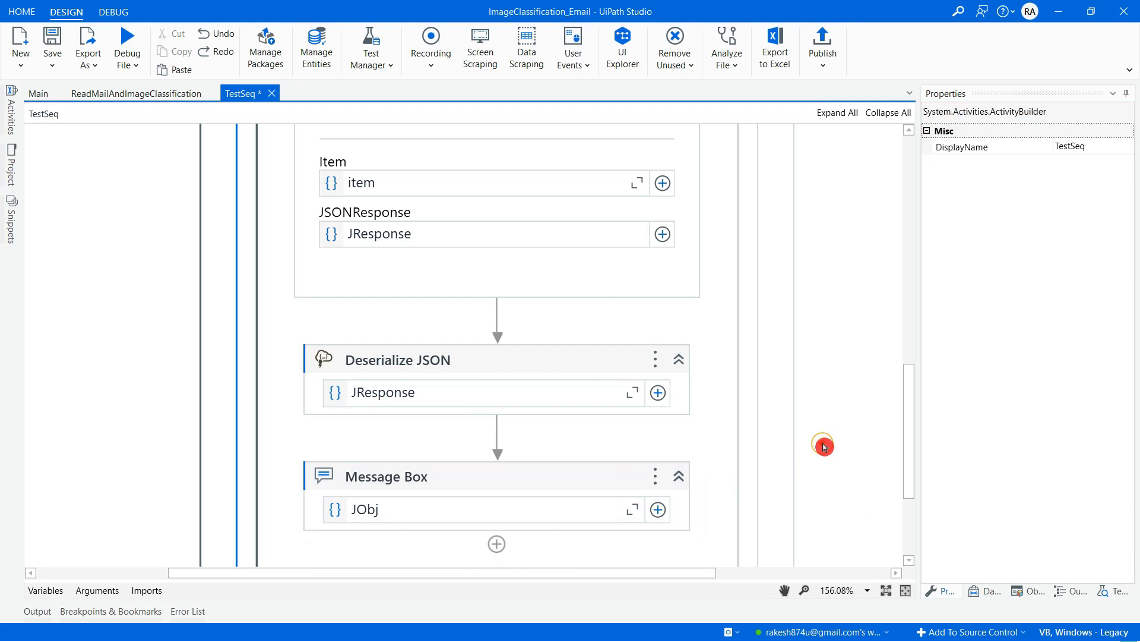
- Review the sequence, save TestSeq and debug the file
scroll(826, 446, "up", 3)
scroll(467, 446, "down", 5)
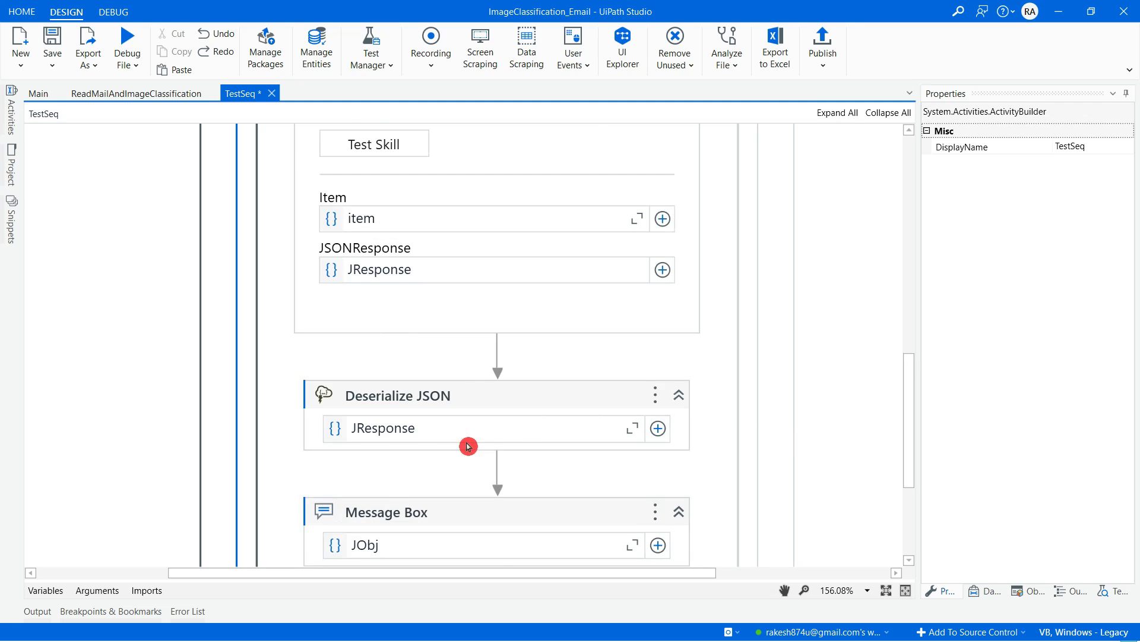
left_click(497, 380)
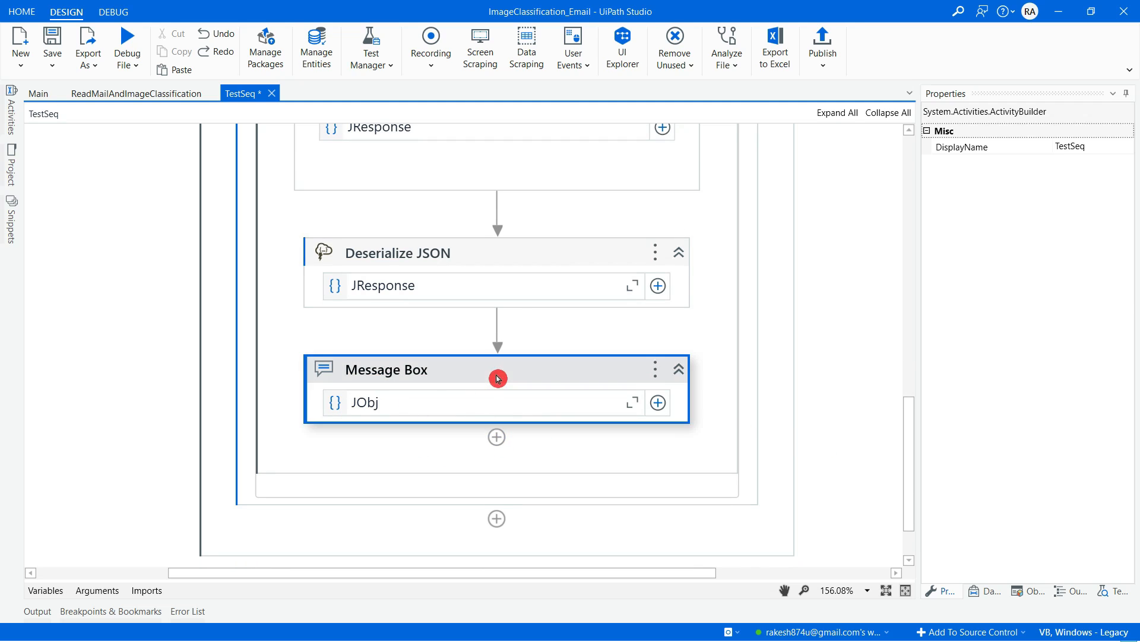
scroll(498, 378, "up", 8)
scroll(497, 378, "up", 7)
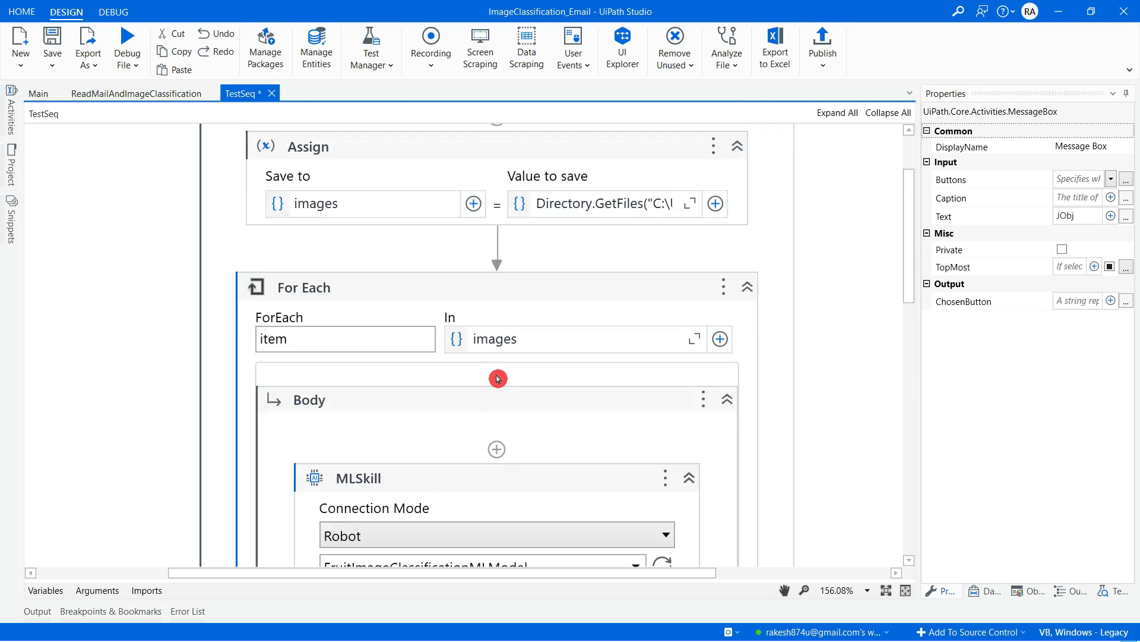
left_click(52, 43)
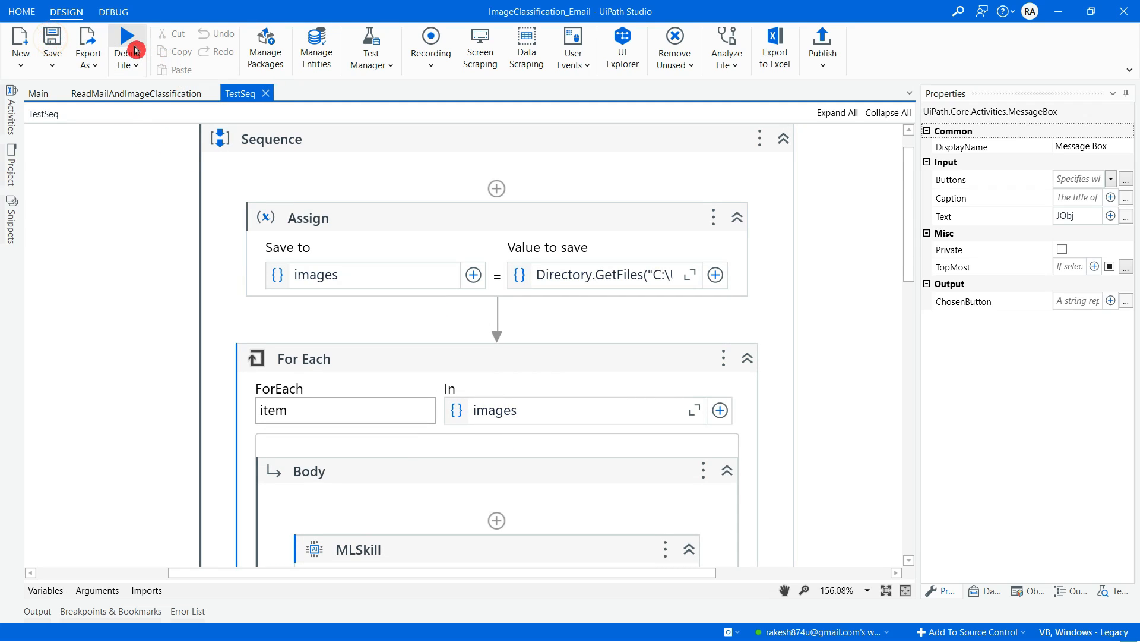
left_click(131, 46)
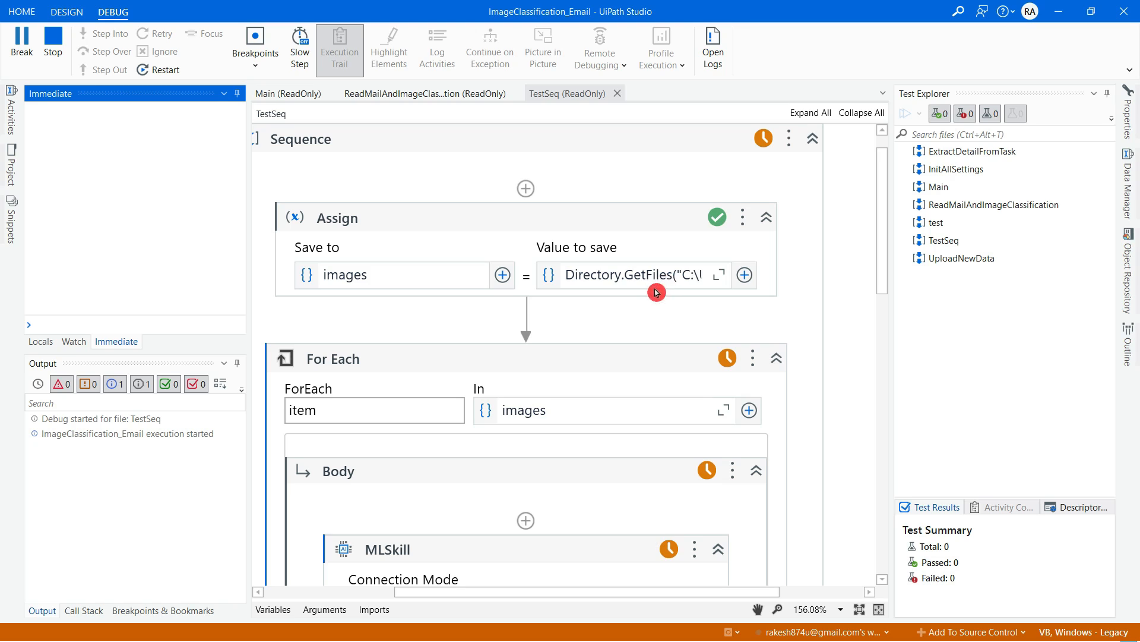
scroll(580, 402, "down", 5)
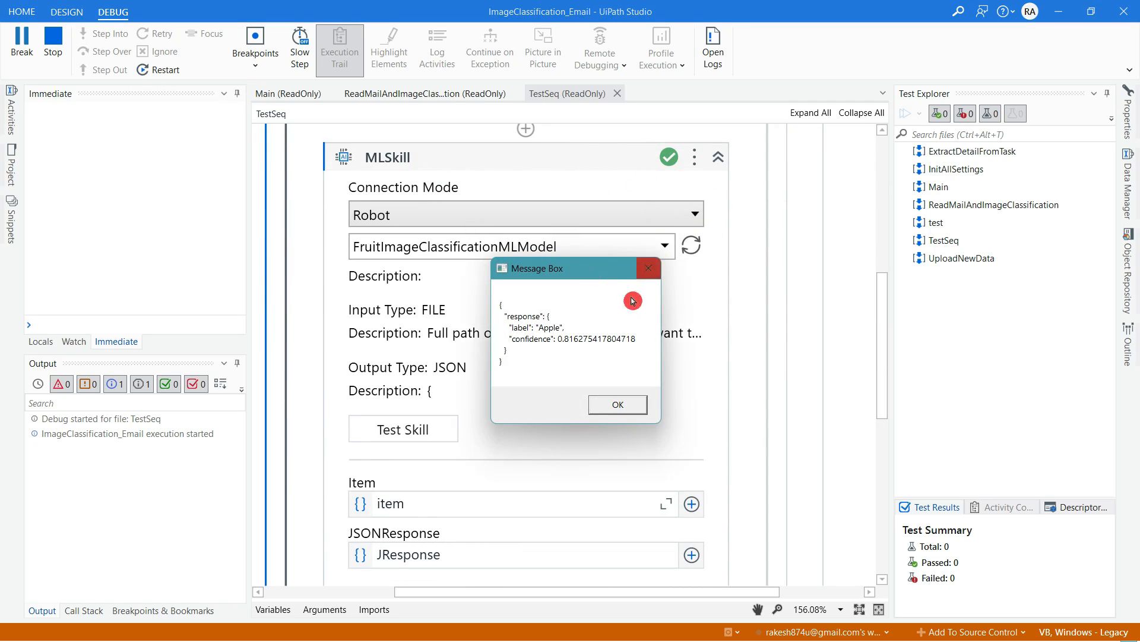
- Compare the first message box's response with the images in the TestingMLModel folder, and dismiss the first two message boxes in turn
left_click_drag(572, 270, 553, 252)
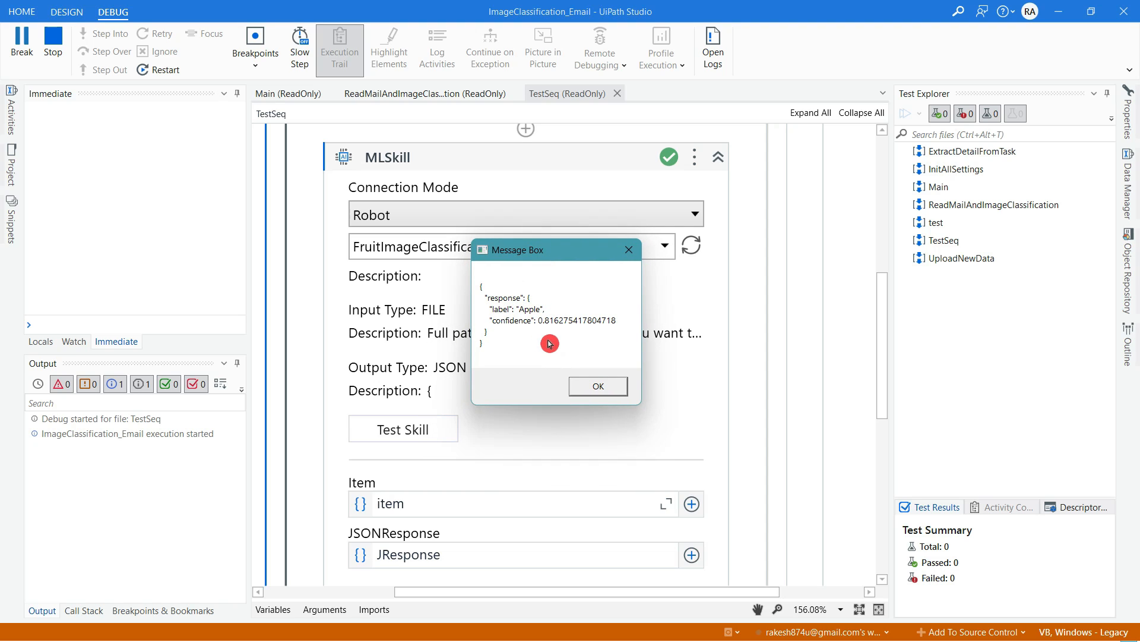
scroll(519, 534, "down", 5)
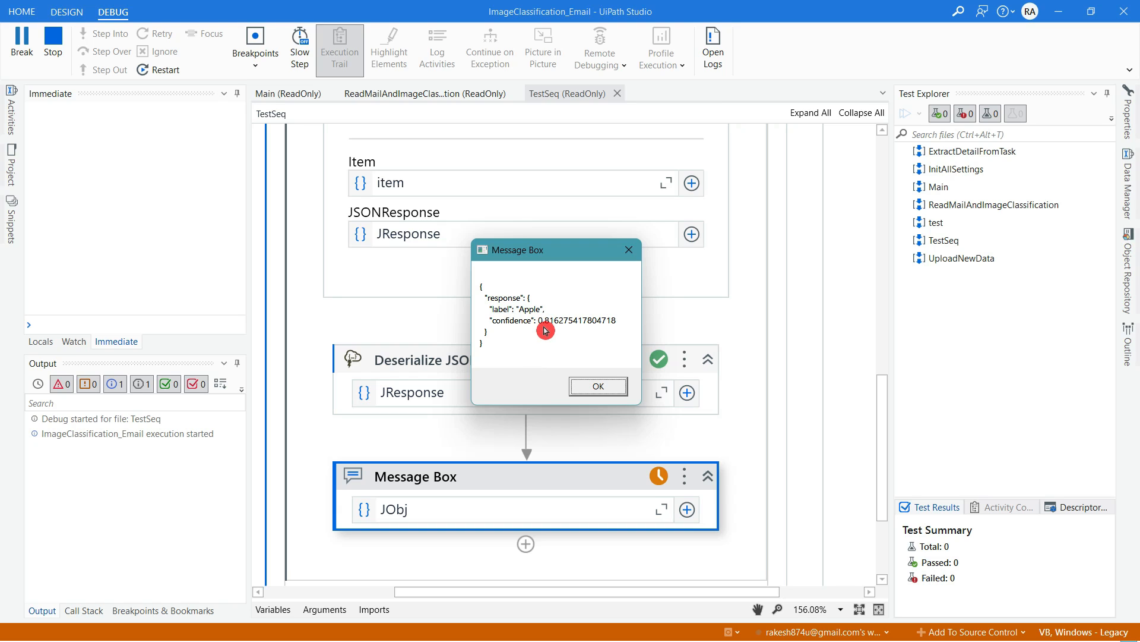
key("alt+Tab")
key("alt+Tab")
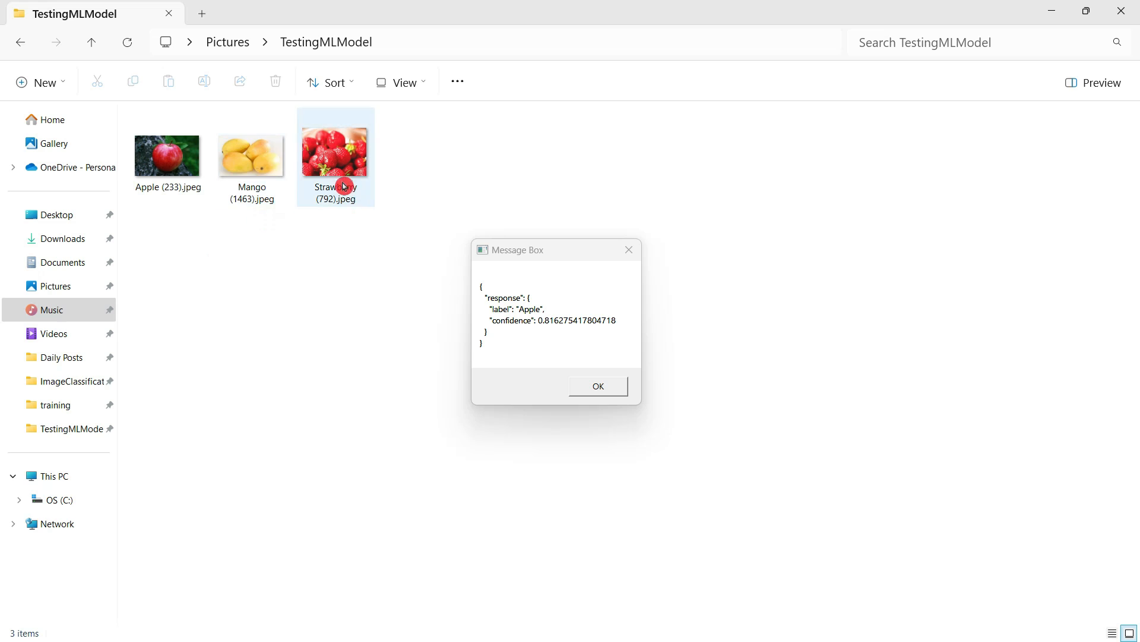
key("alt+Tab")
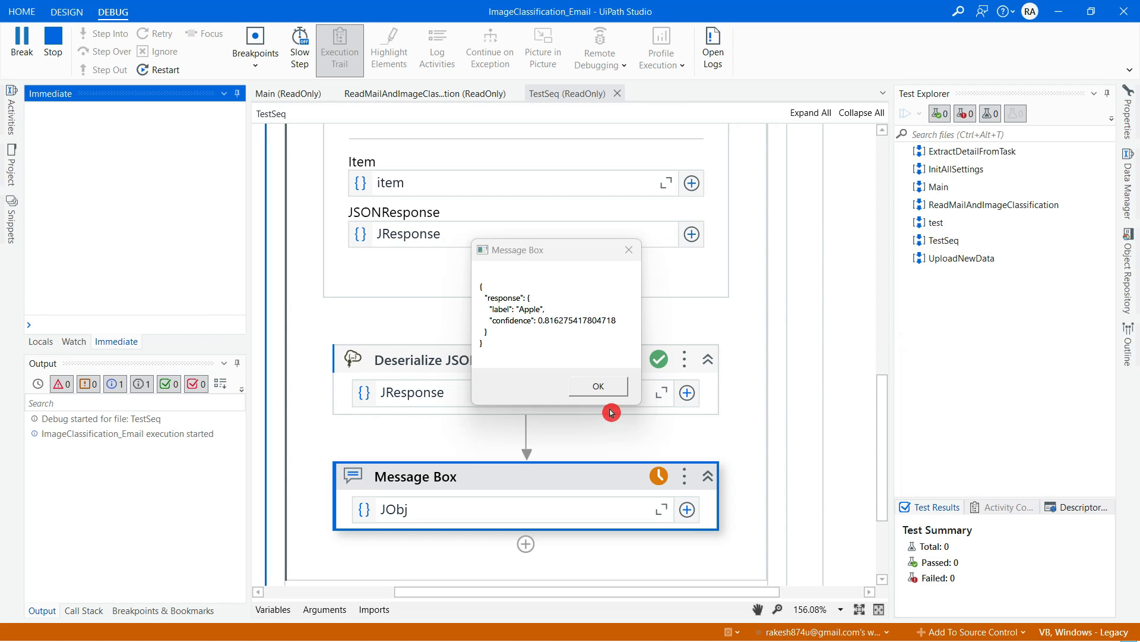
left_click(603, 386)
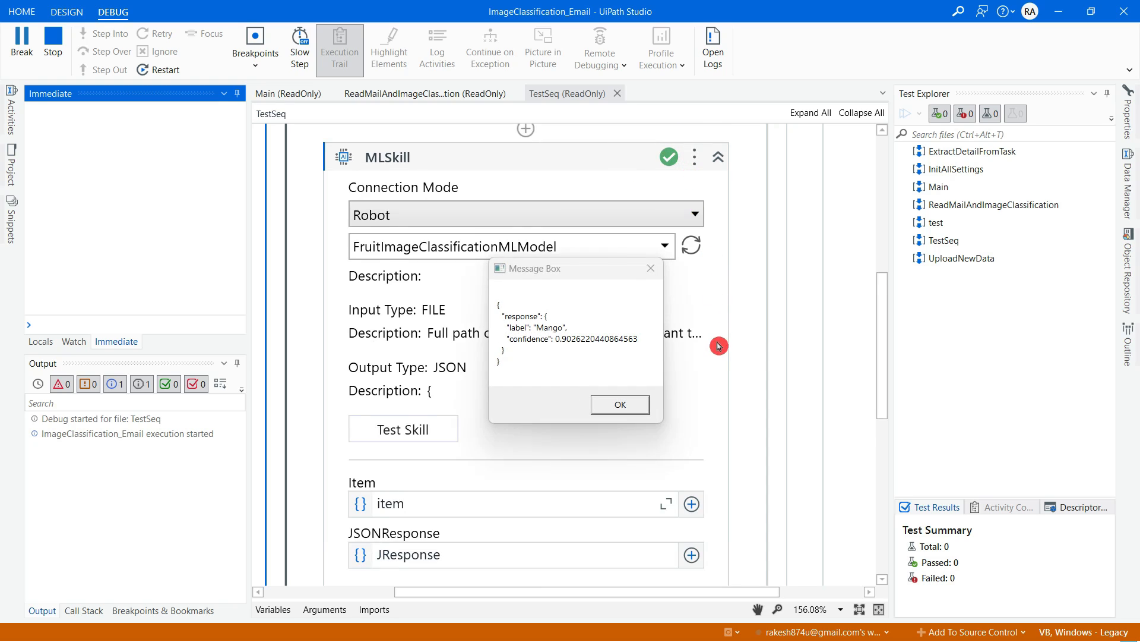
scroll(719, 346, "down", 2)
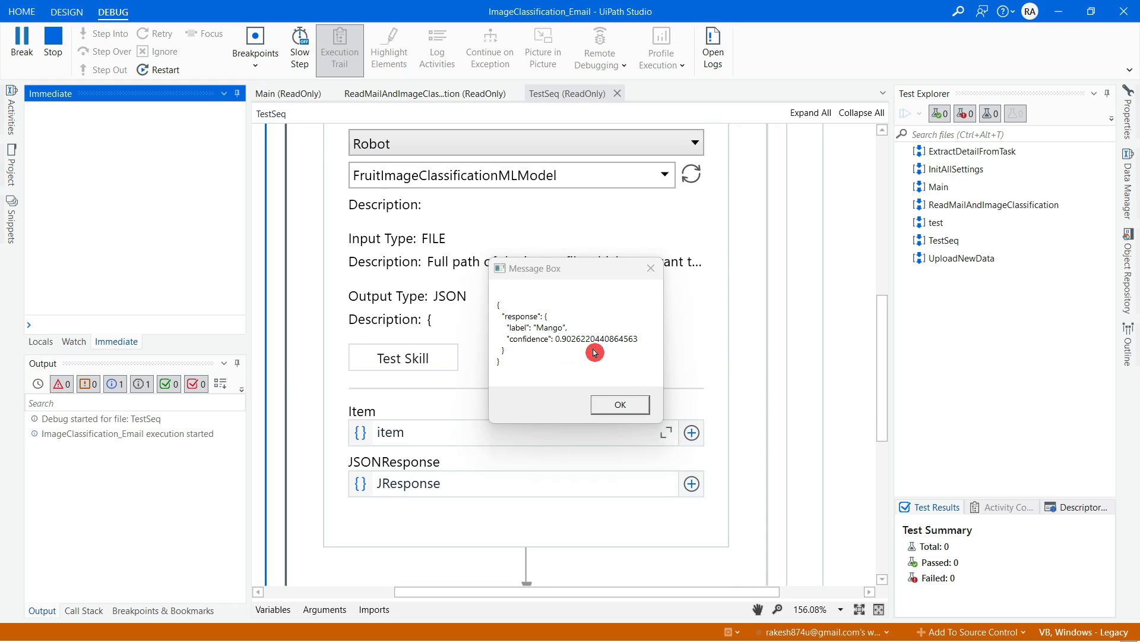
left_click(620, 409)
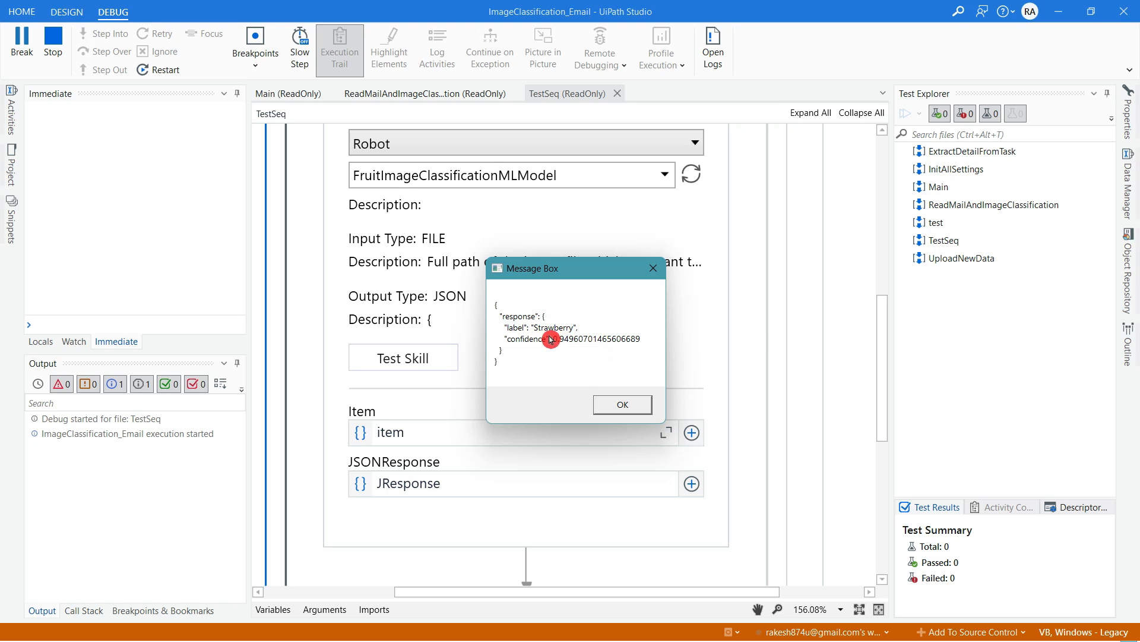
- Check the last response against the TestingMLModel images in File Explorer, return to UiPath Studio and dismiss the message box to finish the run
key("alt+Tab")
left_click(459, 293)
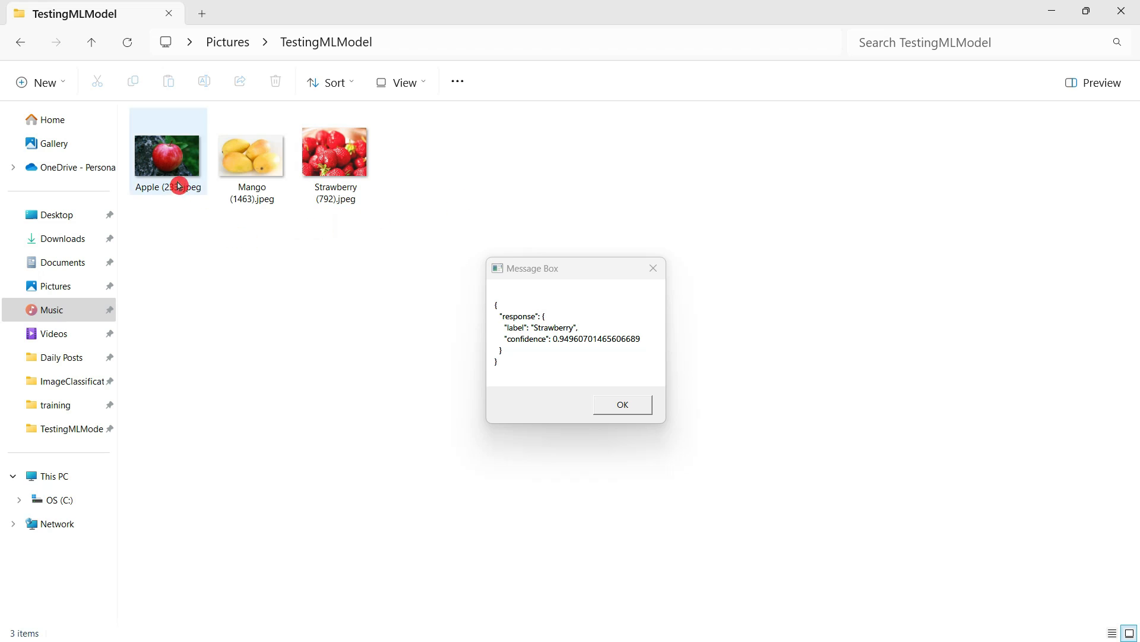
key("alt+Tab")
key("alt+Tab")
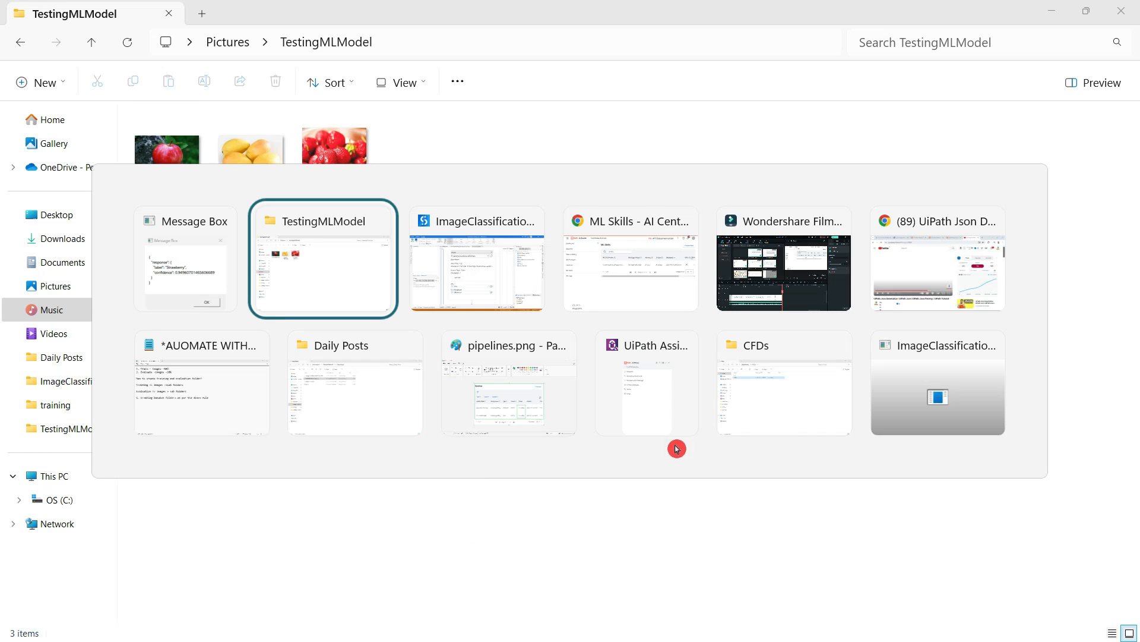
key("Tab")
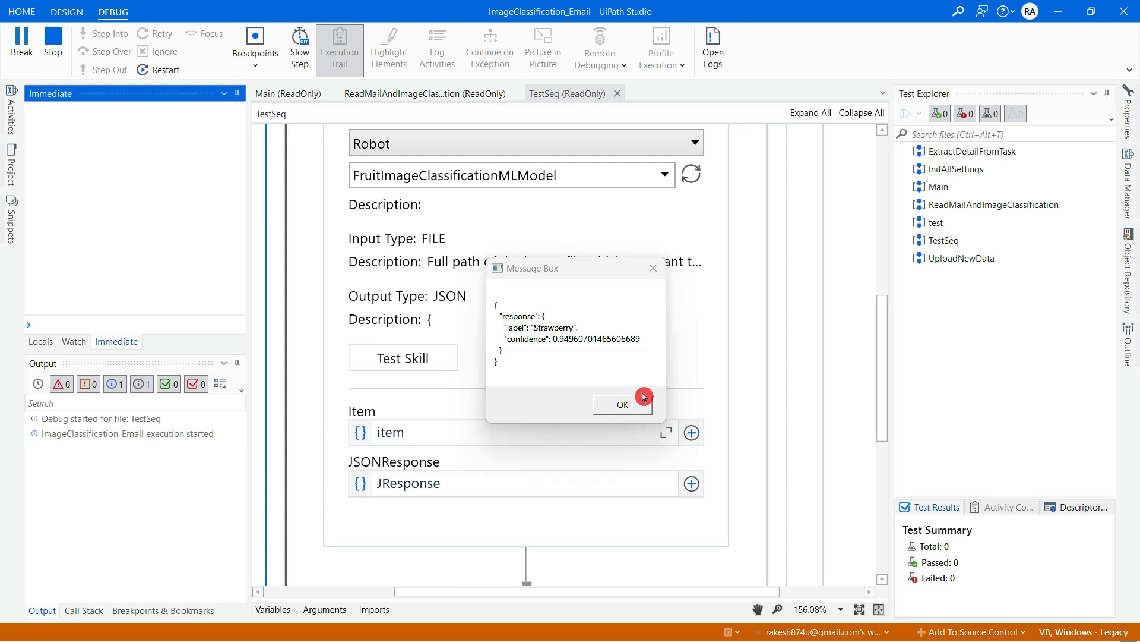
left_click(628, 405)
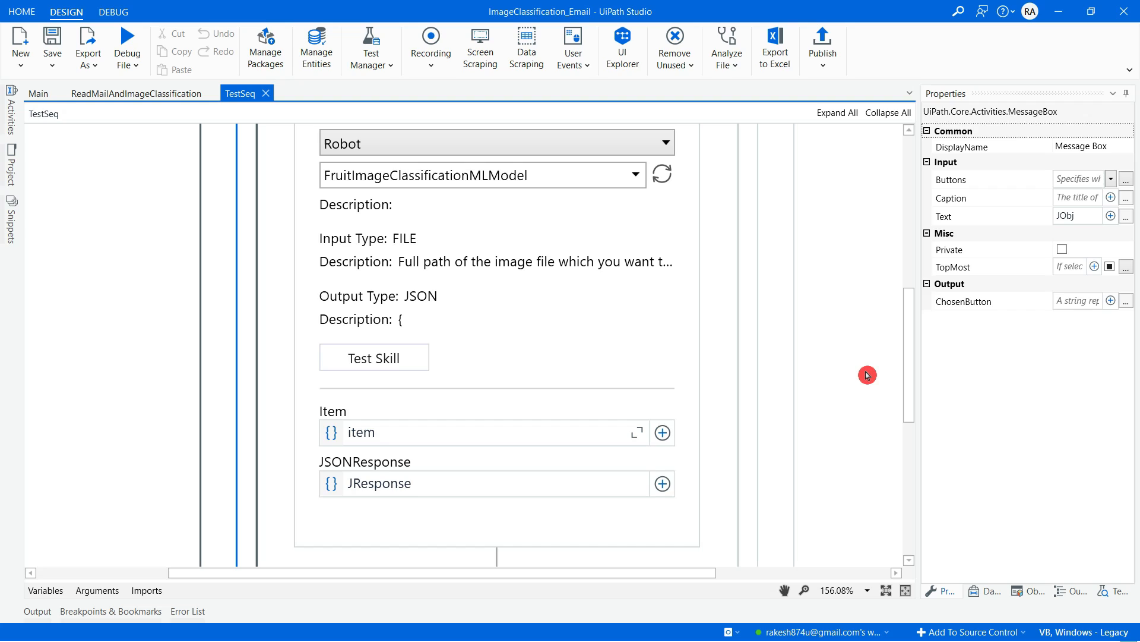
- Set the Message Box text to JObj("response")("label") so that only the label is shown
scroll(866, 375, "down", 8)
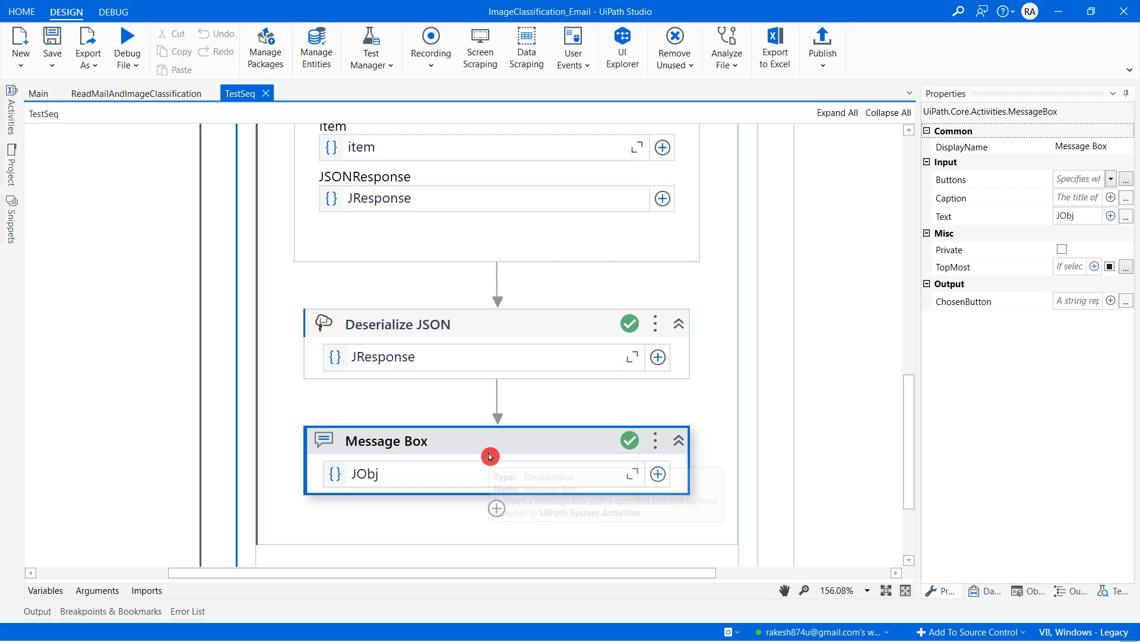
left_click(408, 477)
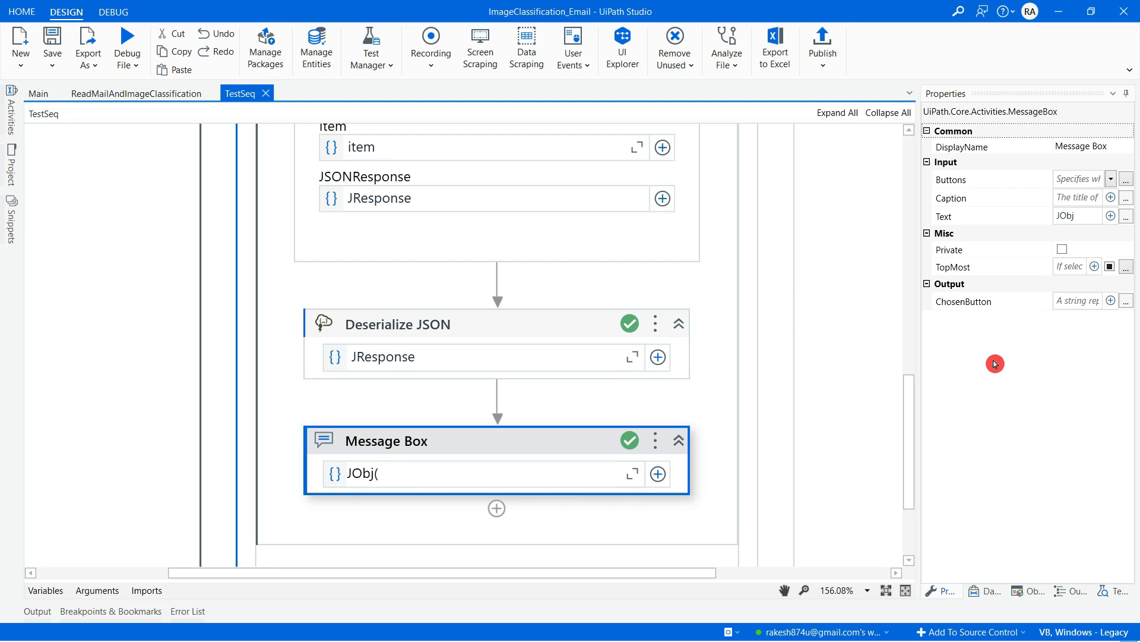
type(")")
type("r")
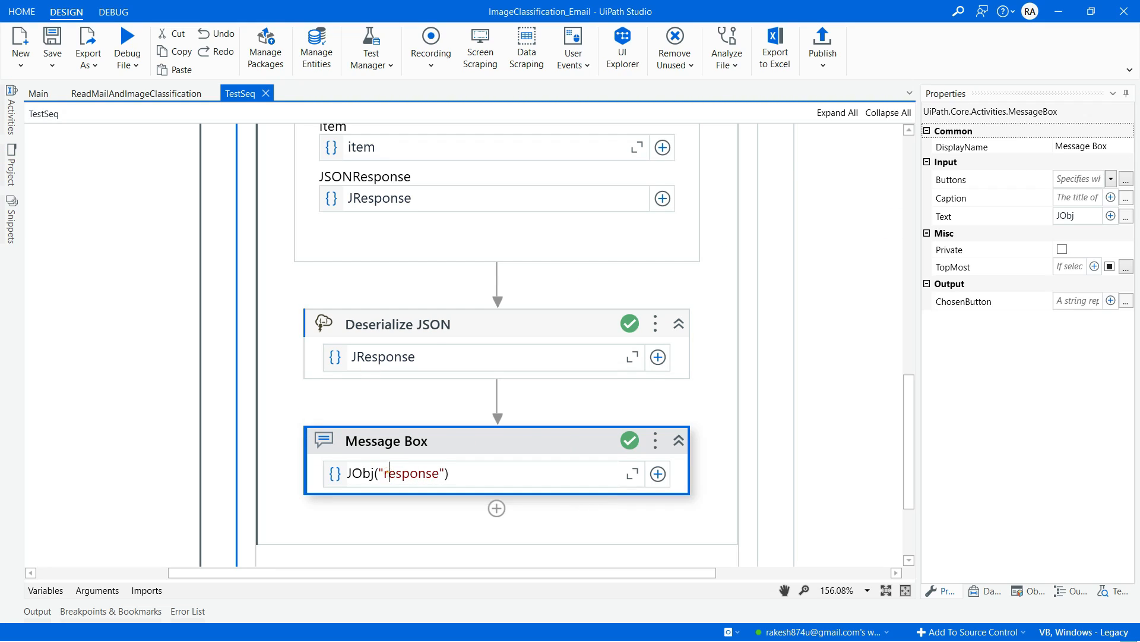
left_click(375, 473)
type("(")
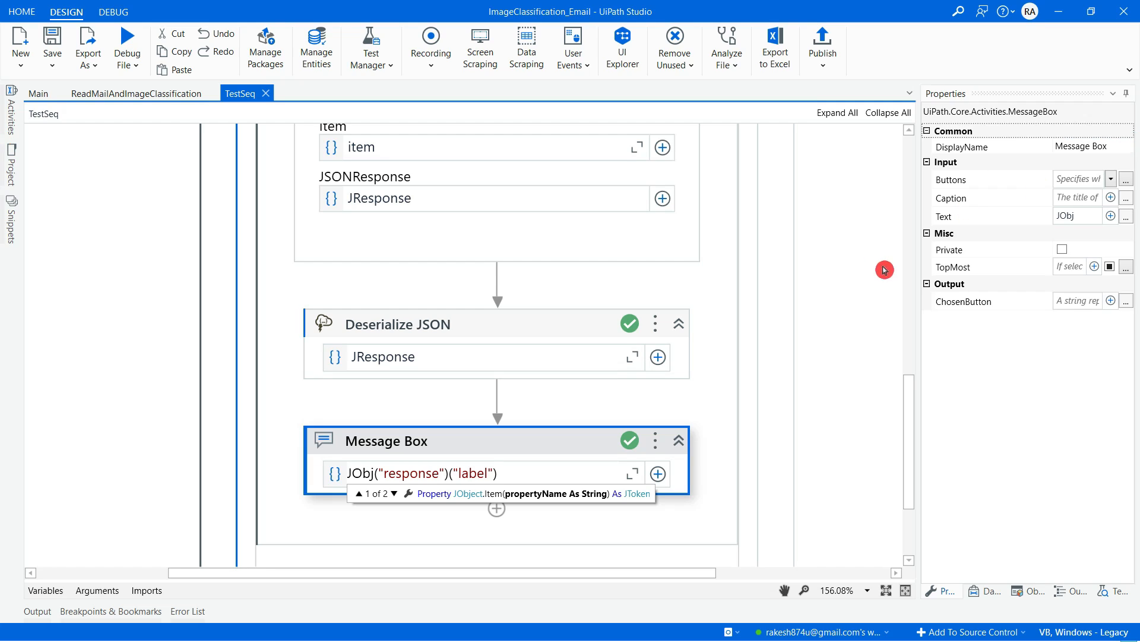
type("\"label")
left_click(825, 308)
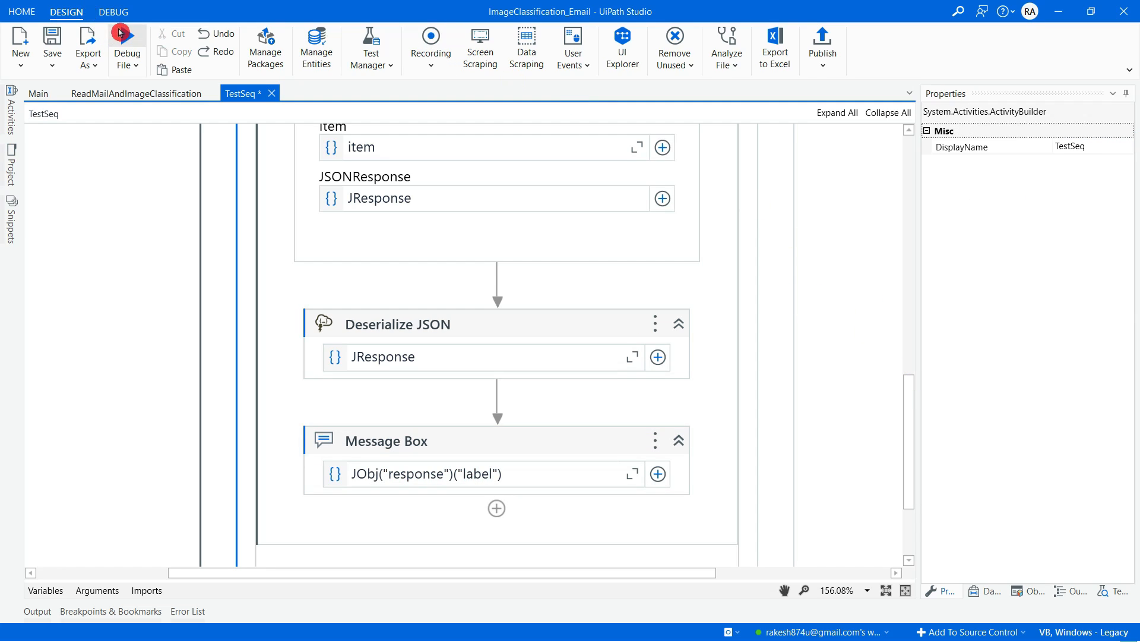
- Debug the TestSeq file and dismiss the label message box for each image until the run finishes
left_click(135, 50)
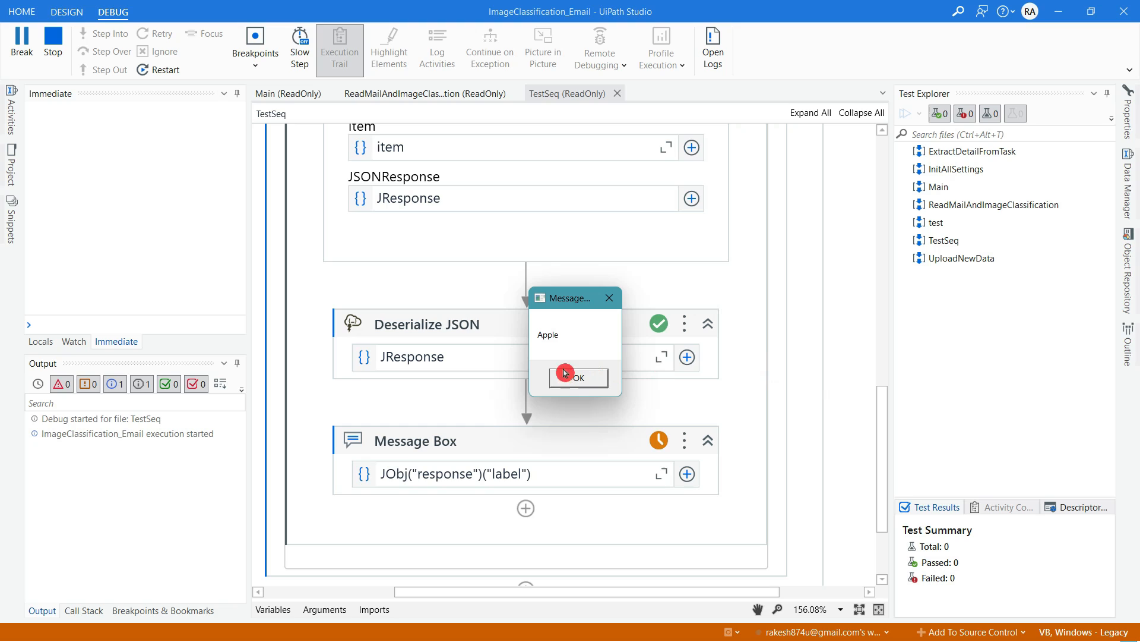
left_click(585, 379)
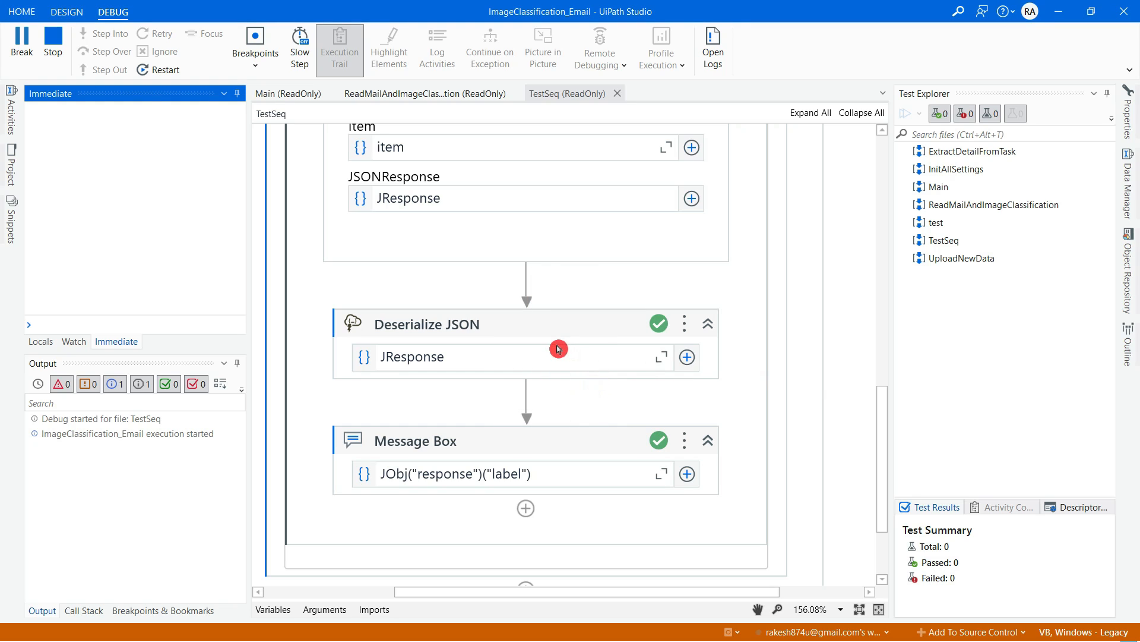
left_click(603, 376)
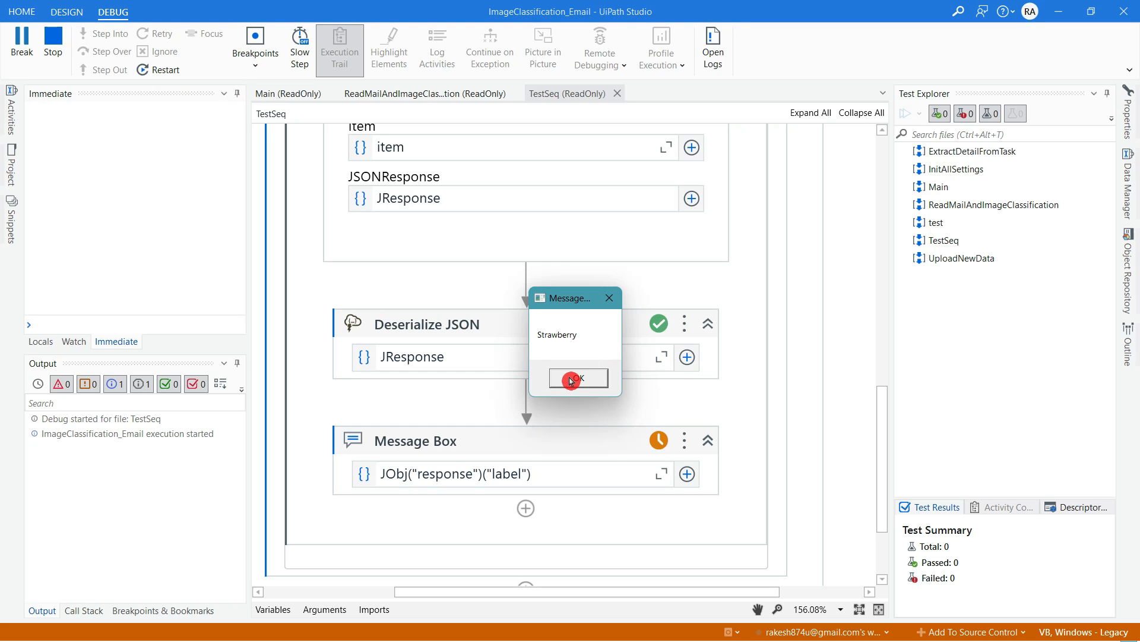
left_click(572, 379)
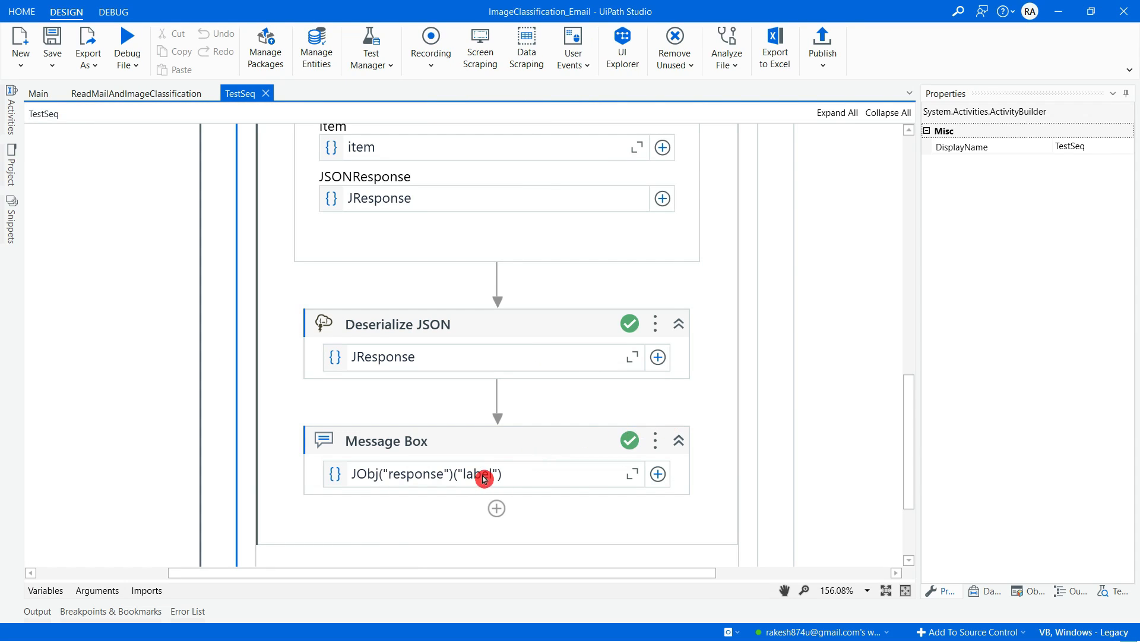
- Duplicate the label Message Box directly below the original and replace "label" in the copy's text with "confide"
left_click(524, 455)
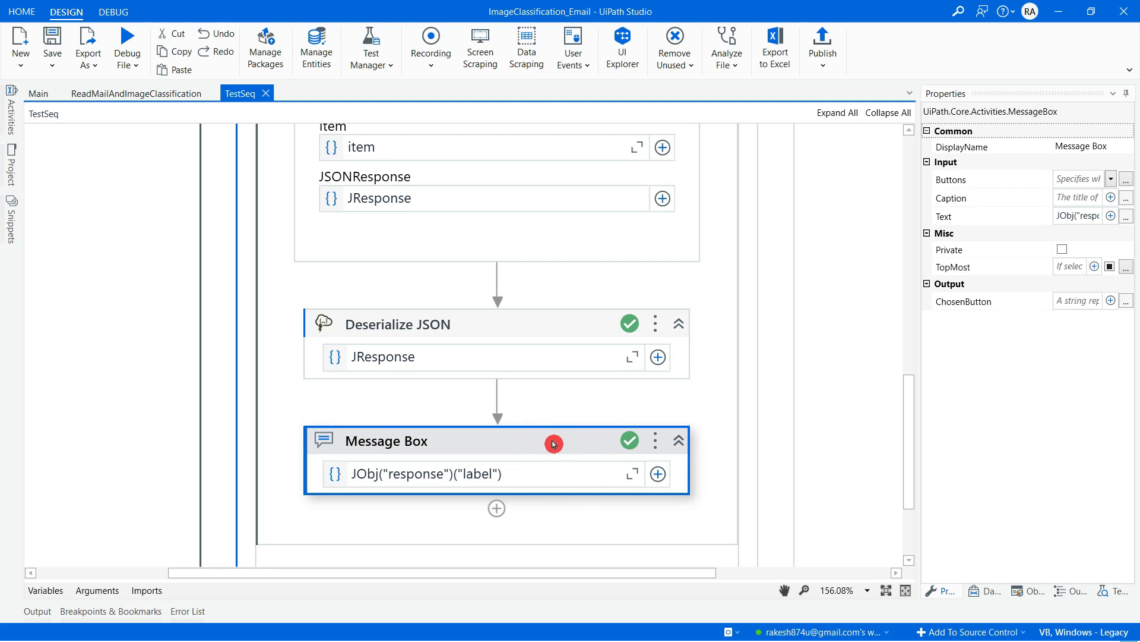
key("ctrl+c")
key("ctrl+v")
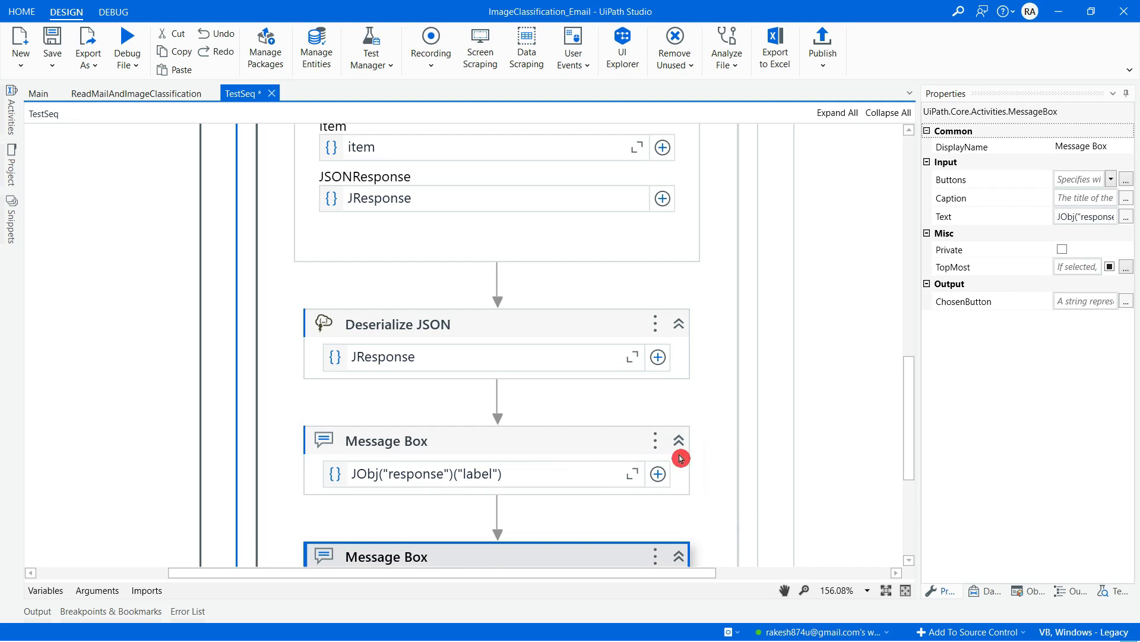
left_click(486, 446)
key("Left")
key("Left")
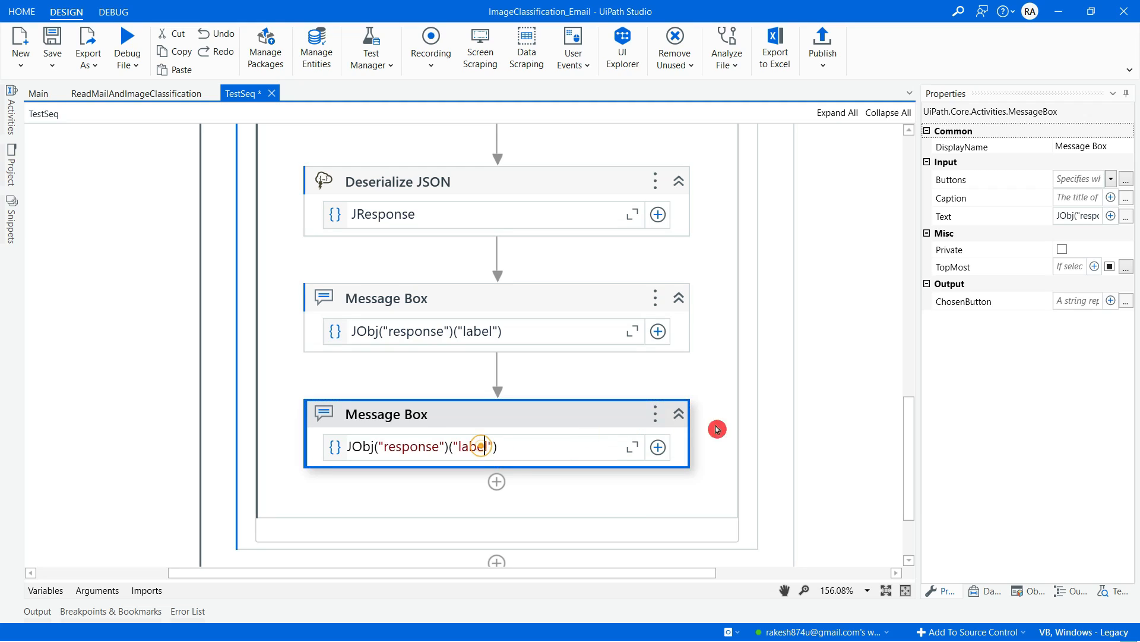
key("BackSpace")
key("BackSpace")
key("BackSpace")
key("BackSpace")
key("BackSpace")
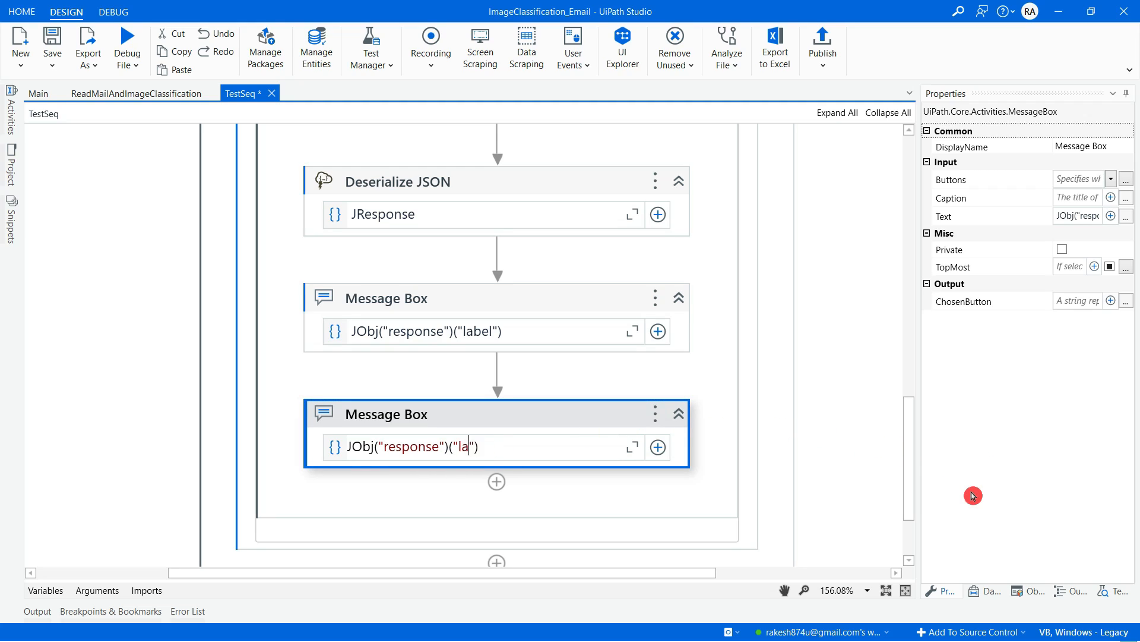
type("confide")
- Switch to Chrome and look through the open UiPath forum and documentation tabs for the image classification output format
key("alt+Tab")
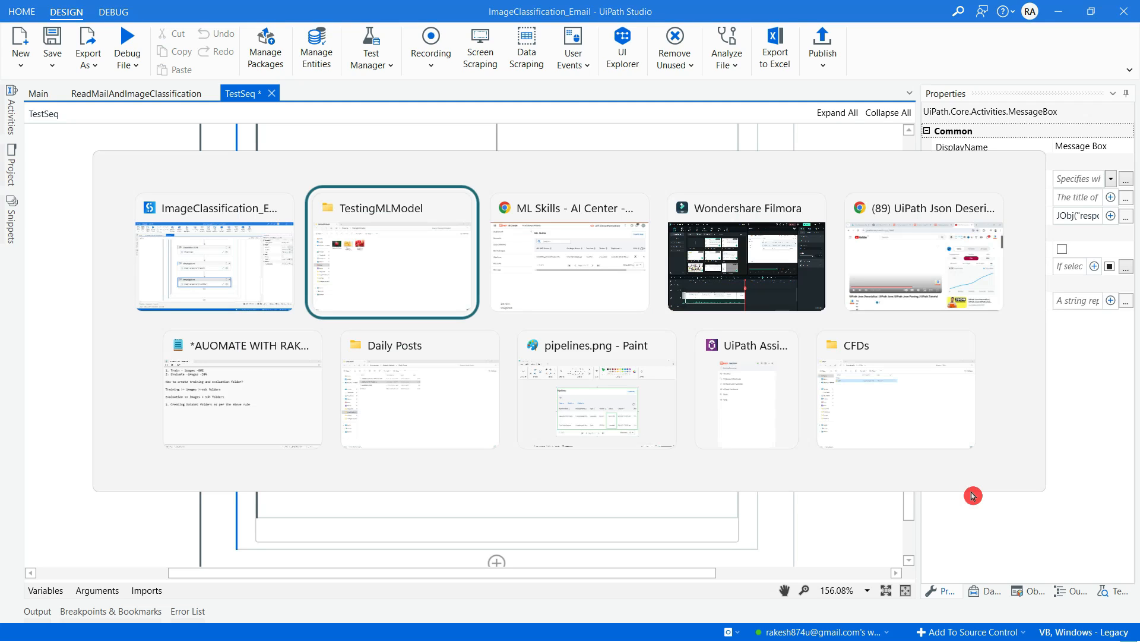
key("alt+Tab")
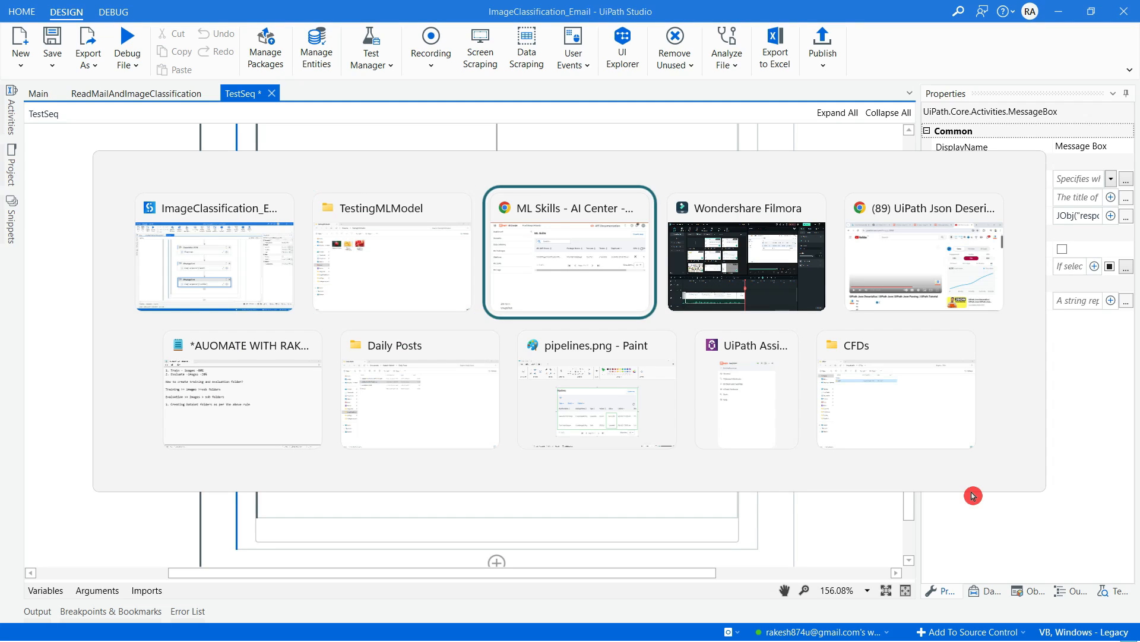
key("alt+Tab")
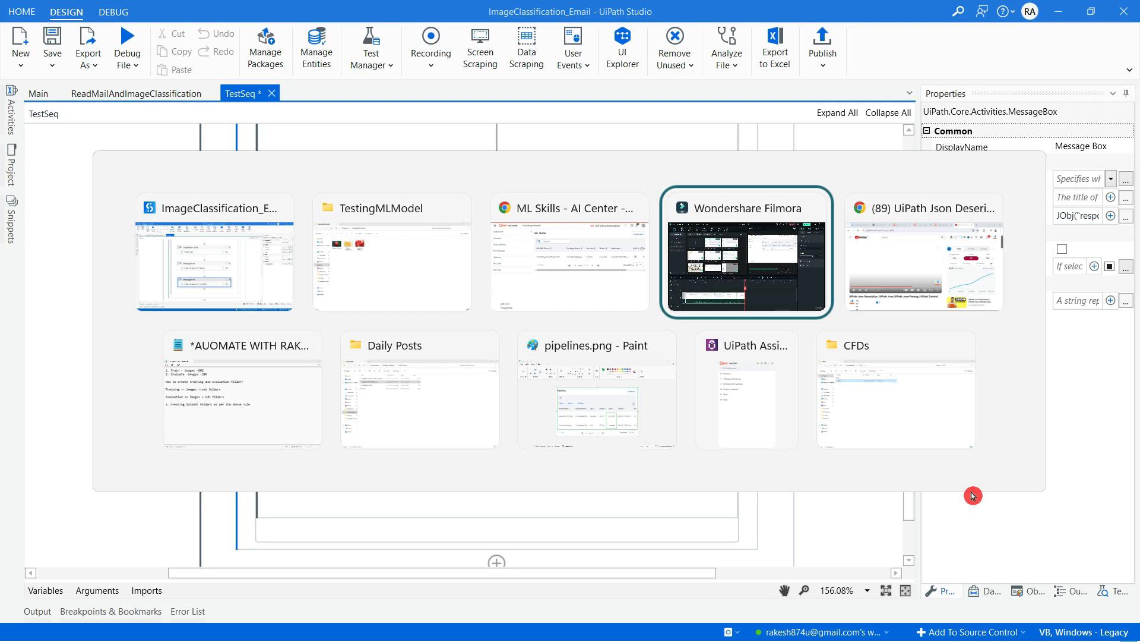
key("alt+Tab")
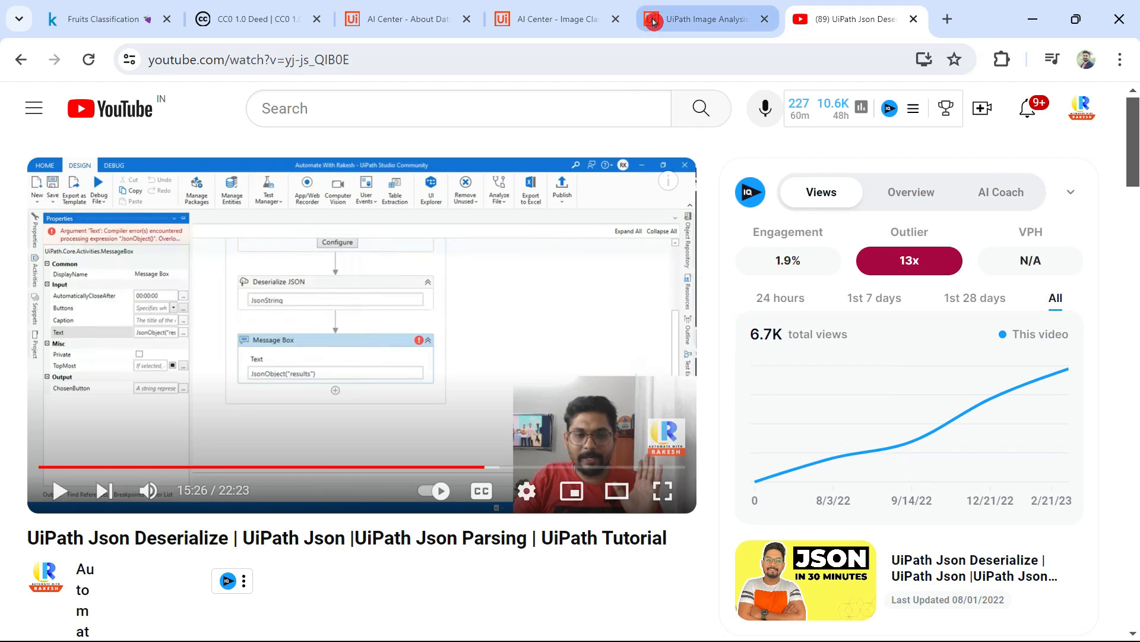
left_click(614, 19)
left_click(550, 19)
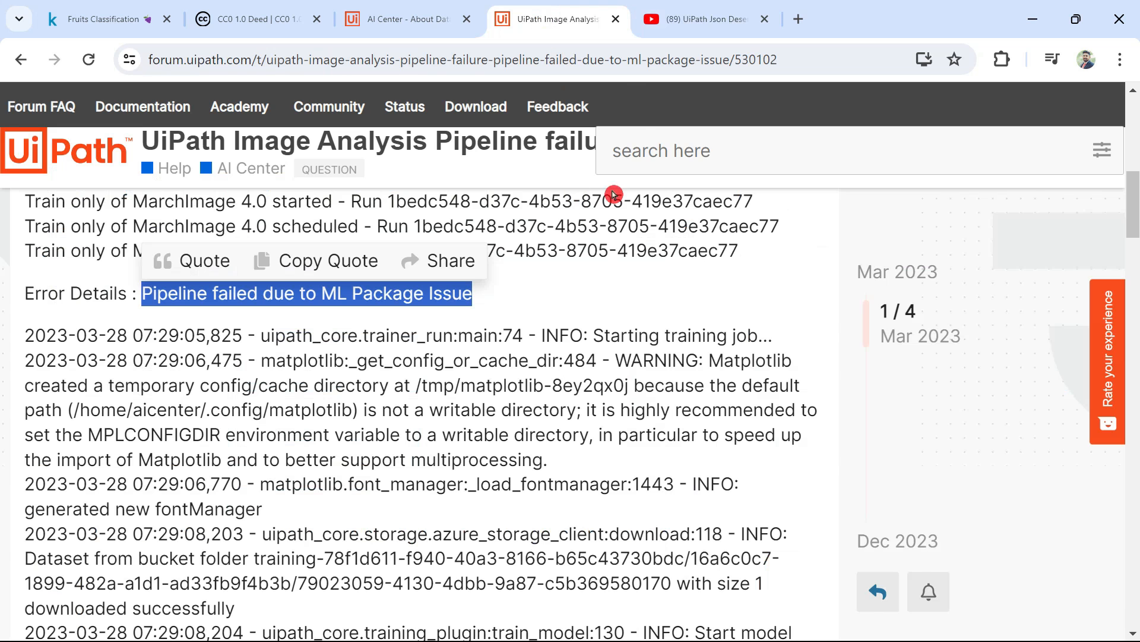
scroll(560, 415, "down", 2)
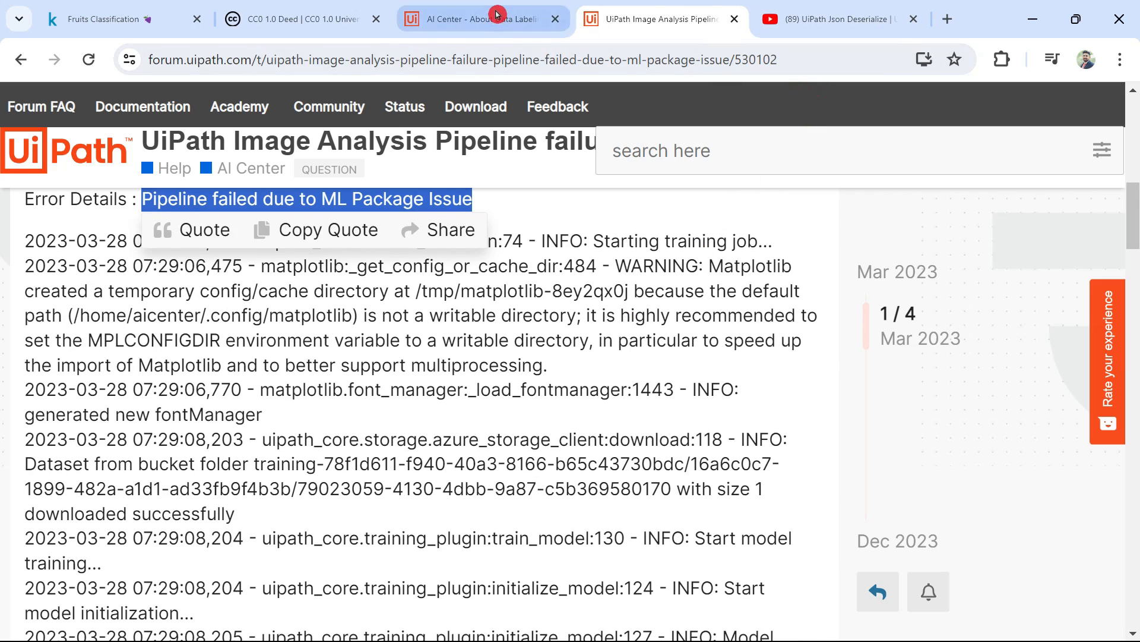
left_click(506, 33)
scroll(514, 339, "down", 5)
scroll(514, 339, "up", 5)
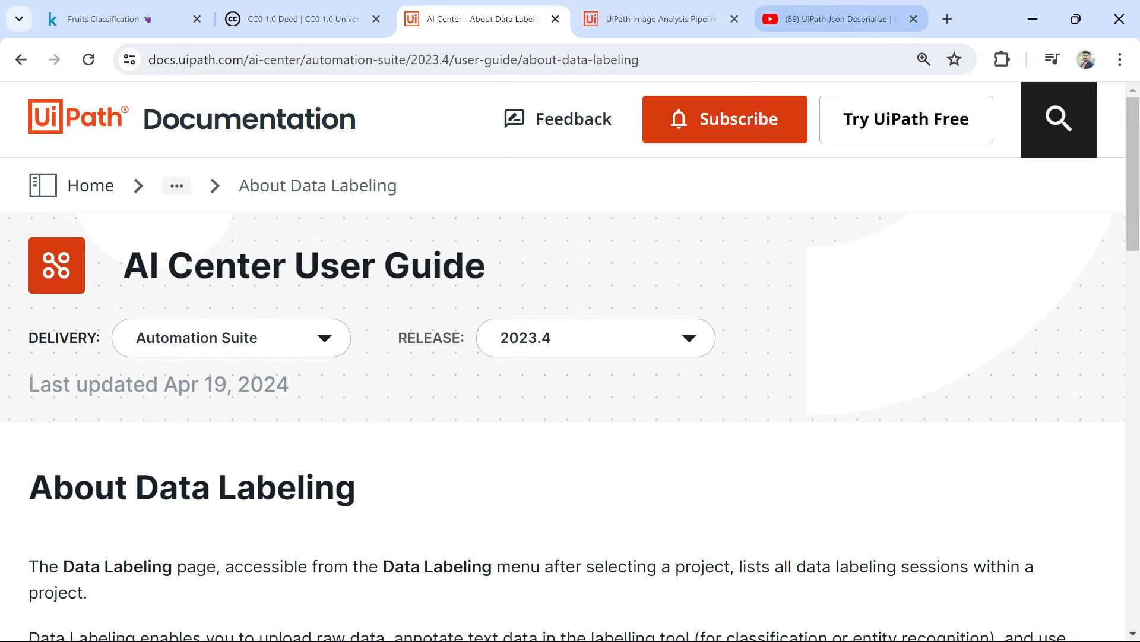
- Search Google for "uipath image classification" in a new browser tab
left_click(947, 19)
left_click(703, 62)
type("uiip")
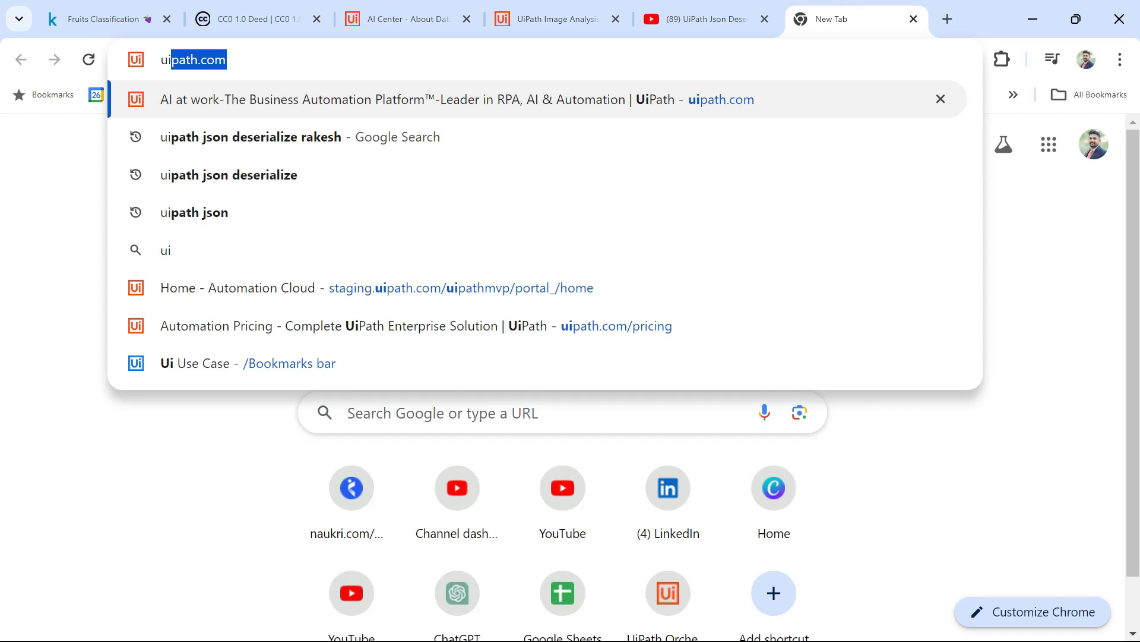
key("BackSpace")
key("BackSpace")
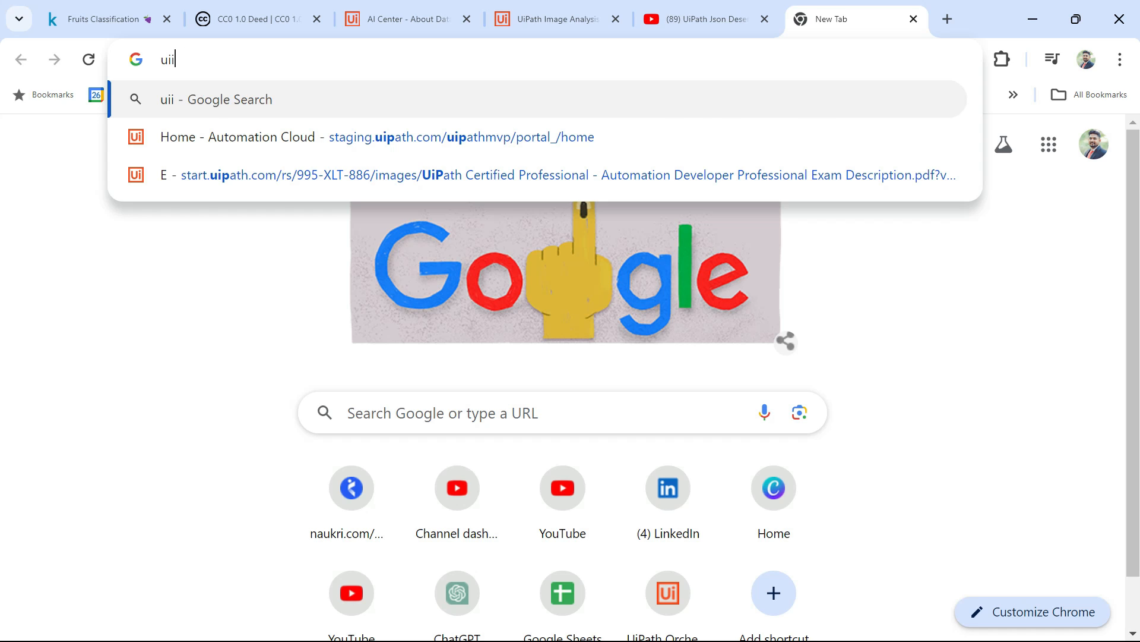
key("BackSpace")
type("ipath image cl")
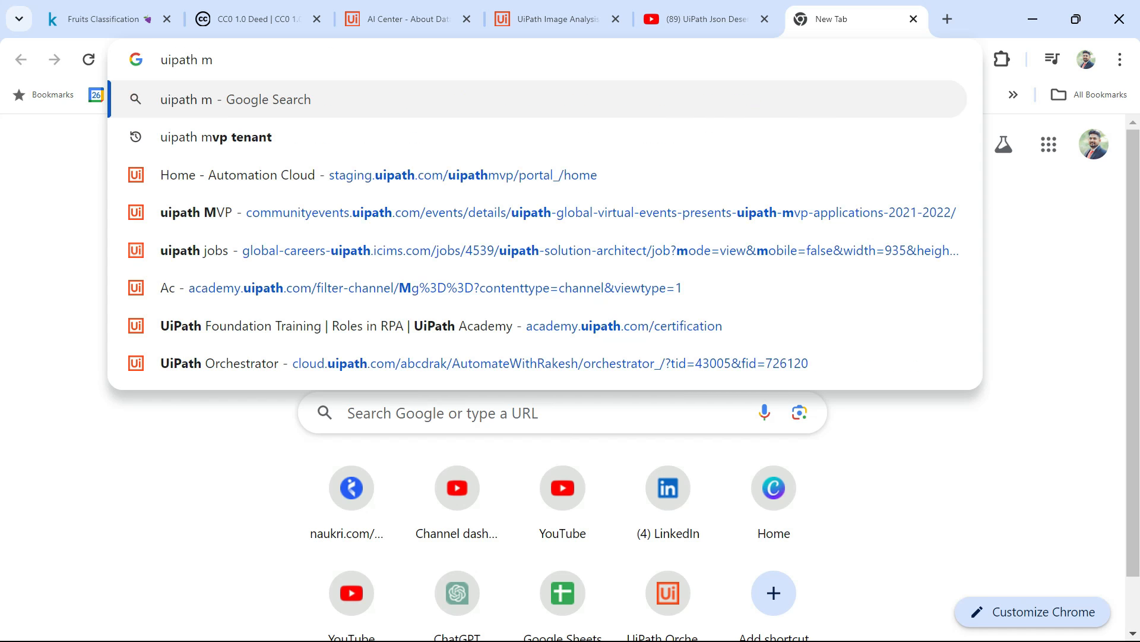
key("BackSpace")
key("BackSpace")
type("im")
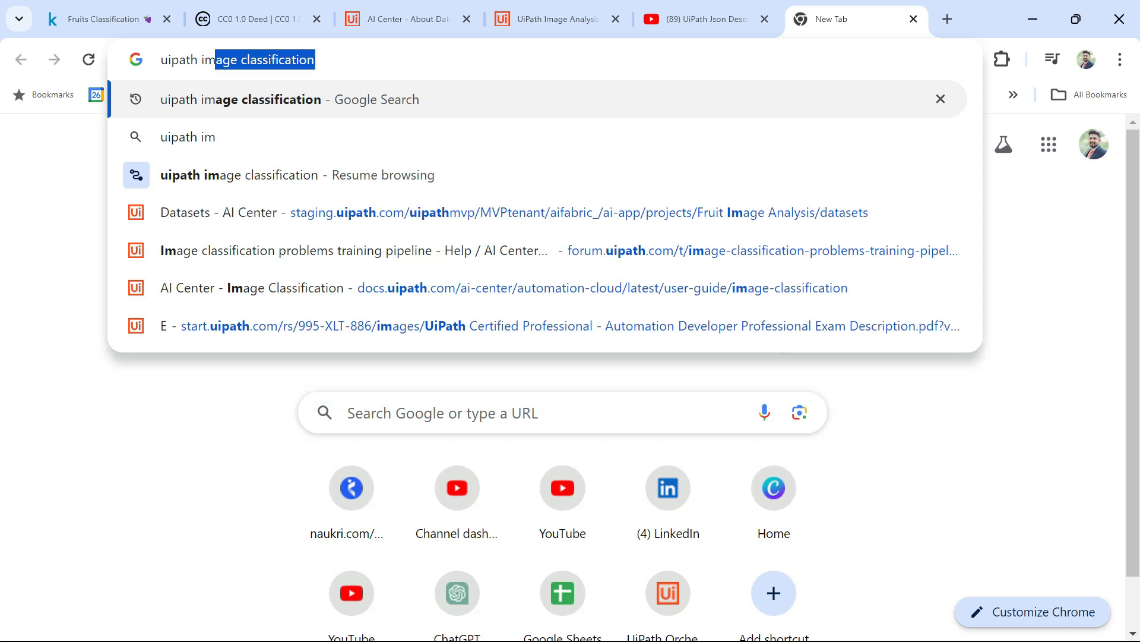
key("Return")
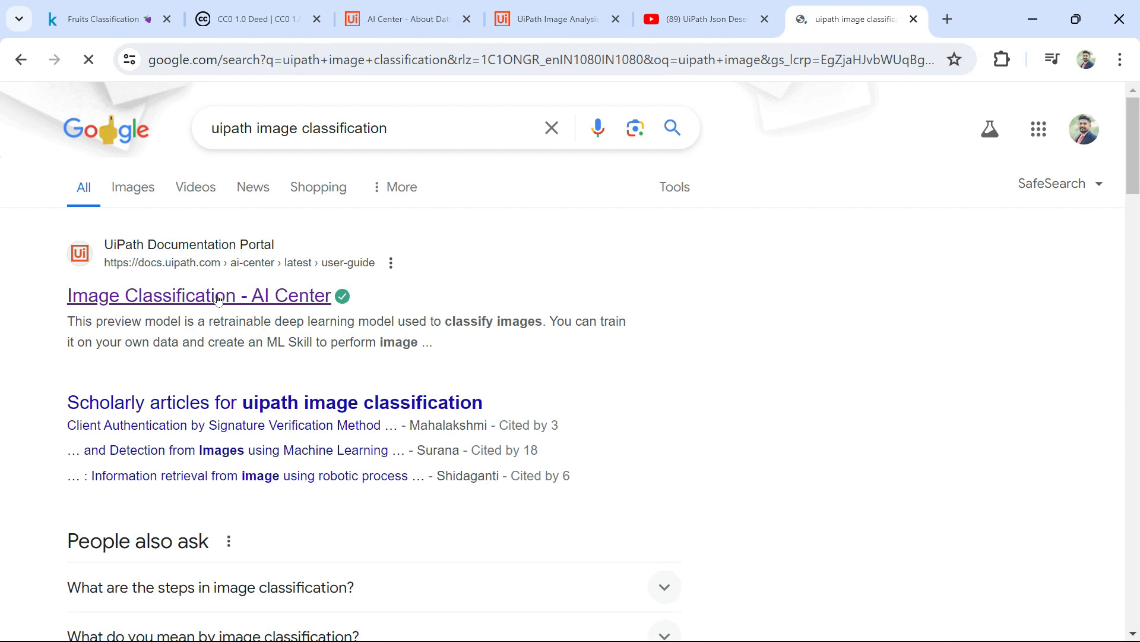
- Open the Image Classification - AI Center documentation and copy the quoted "confidence" key from the Output Description's JSON sample
left_click(223, 297)
scroll(270, 320, "down", 5)
scroll(270, 320, "down", 12)
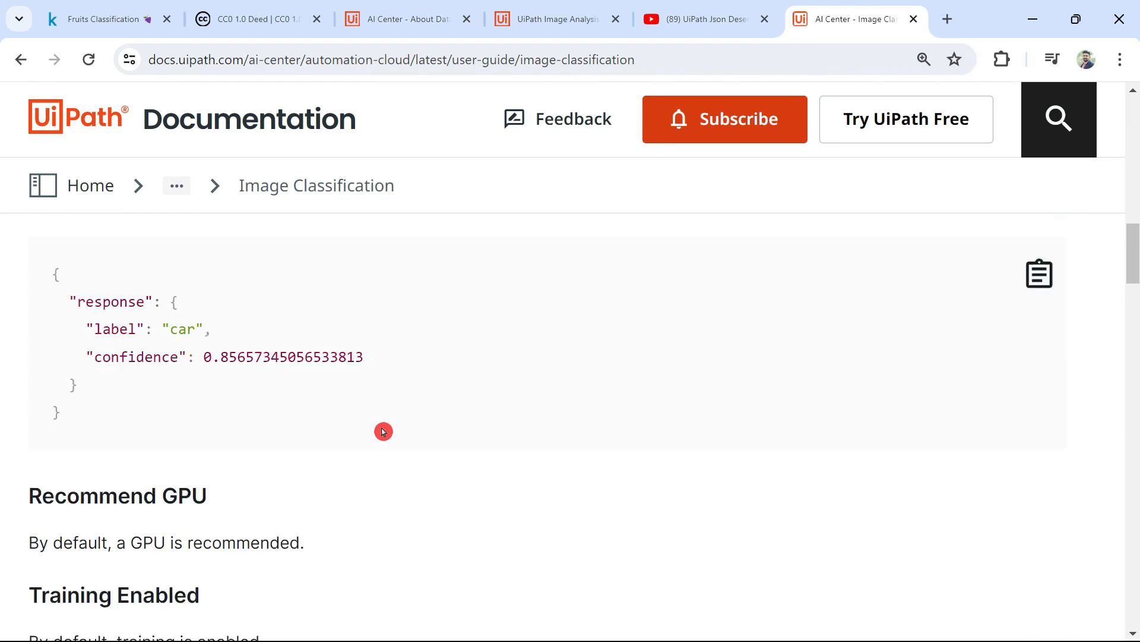
scroll(382, 428, "up", 5)
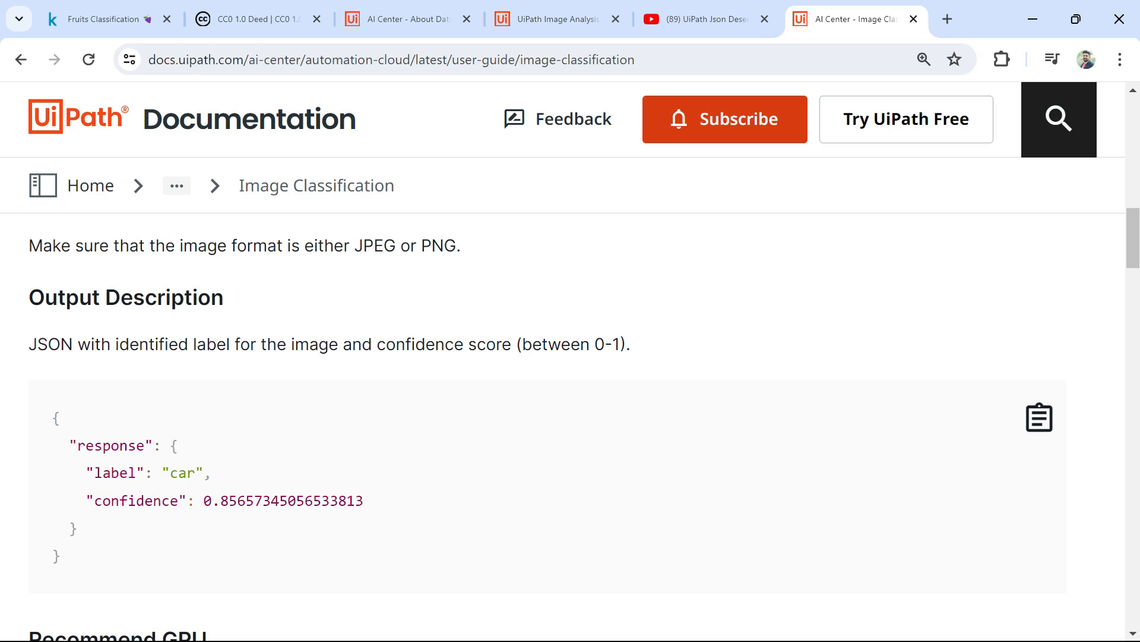
double_click(143, 489)
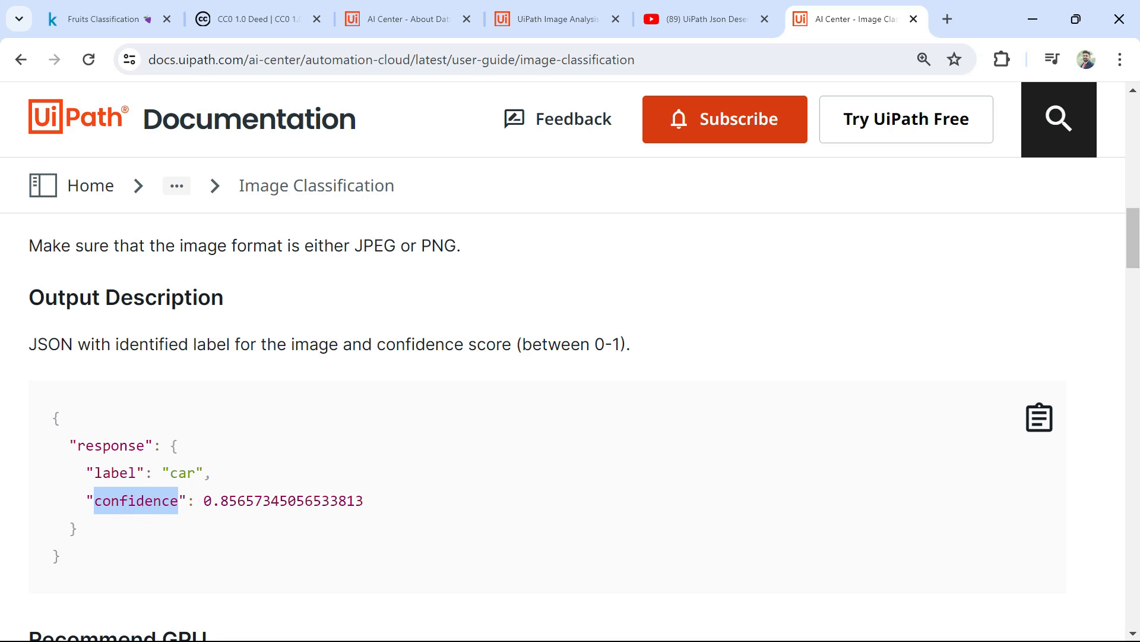
left_click_drag(187, 501, 86, 501)
- Return to UiPath Studio and set the second Message Box's text to JObj("response")("confidence")
key("alt+Tab")
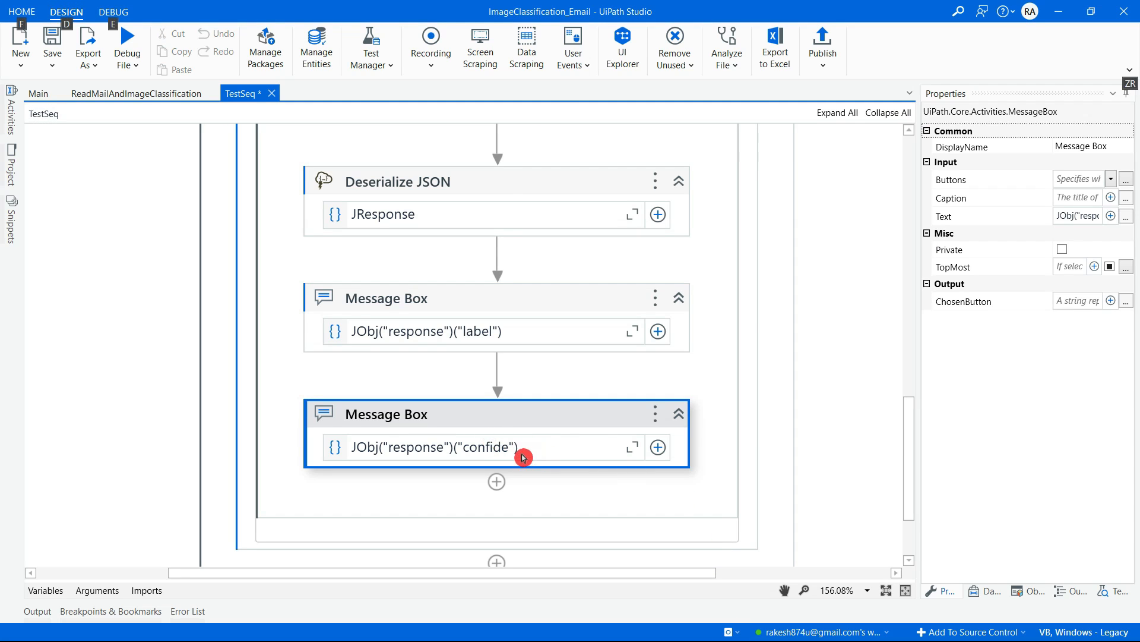
left_click(523, 456)
key("Left")
key("Left")
key("Left")
key("Left")
double_click(493, 447)
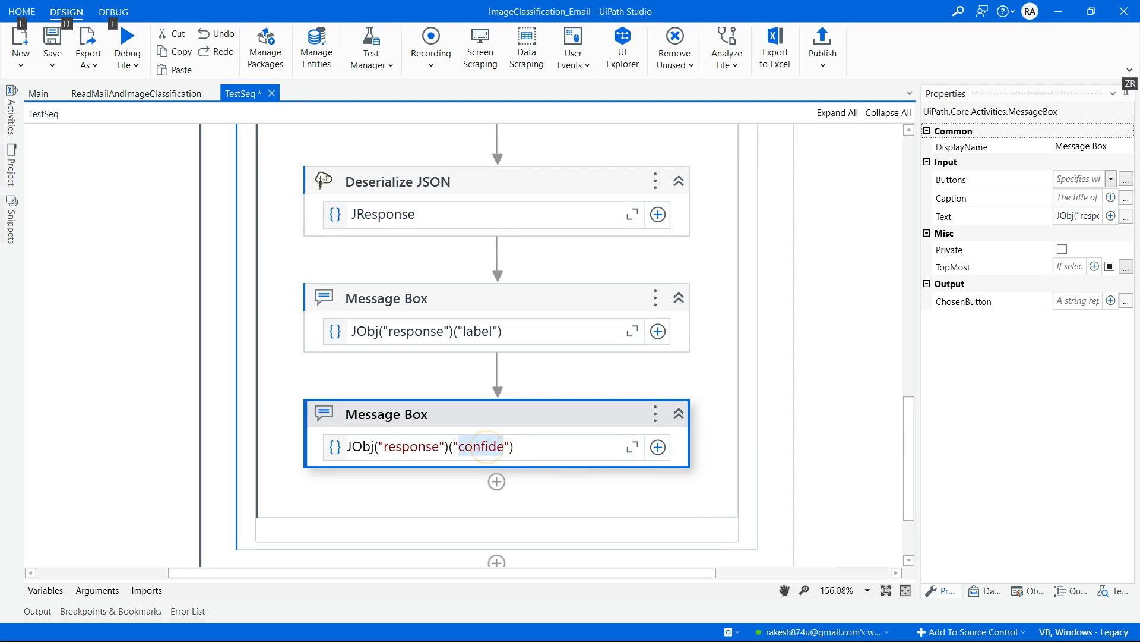
left_click_drag(506, 442, 466, 446)
type("\"confidence\"")
left_click(451, 437)
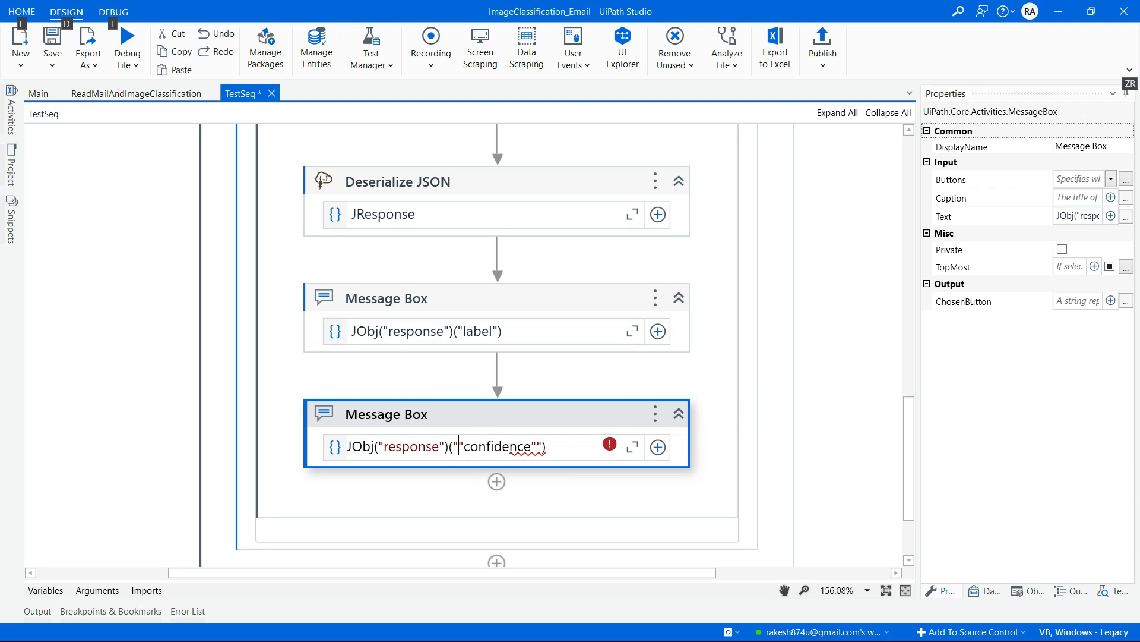
key("BackSpace")
left_click(533, 438)
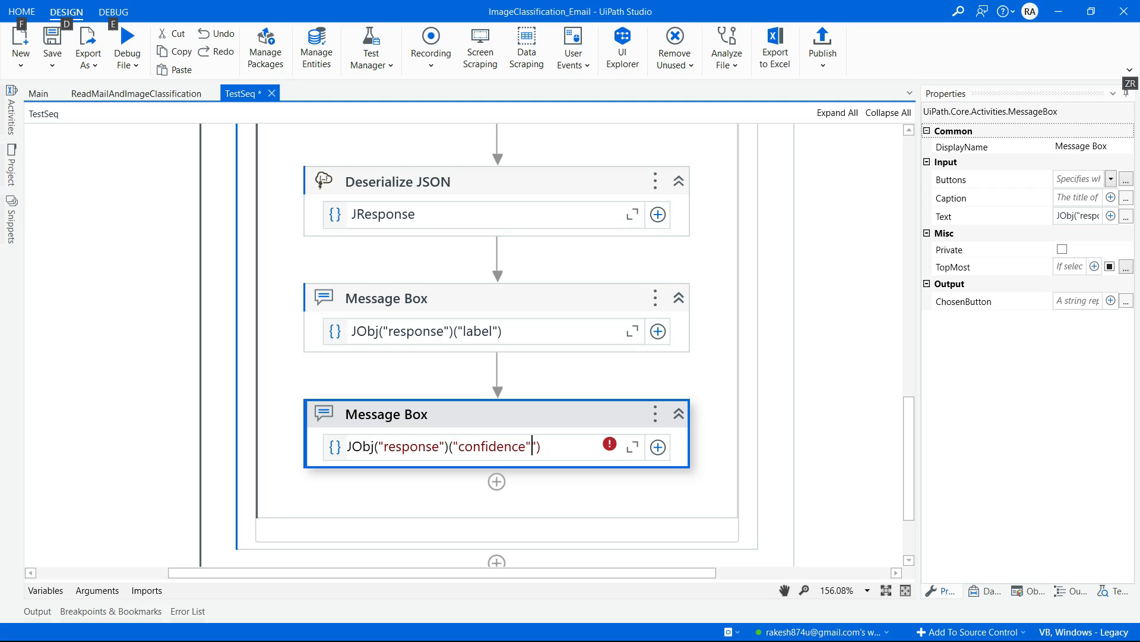
key("BackSpace")
left_click(808, 399)
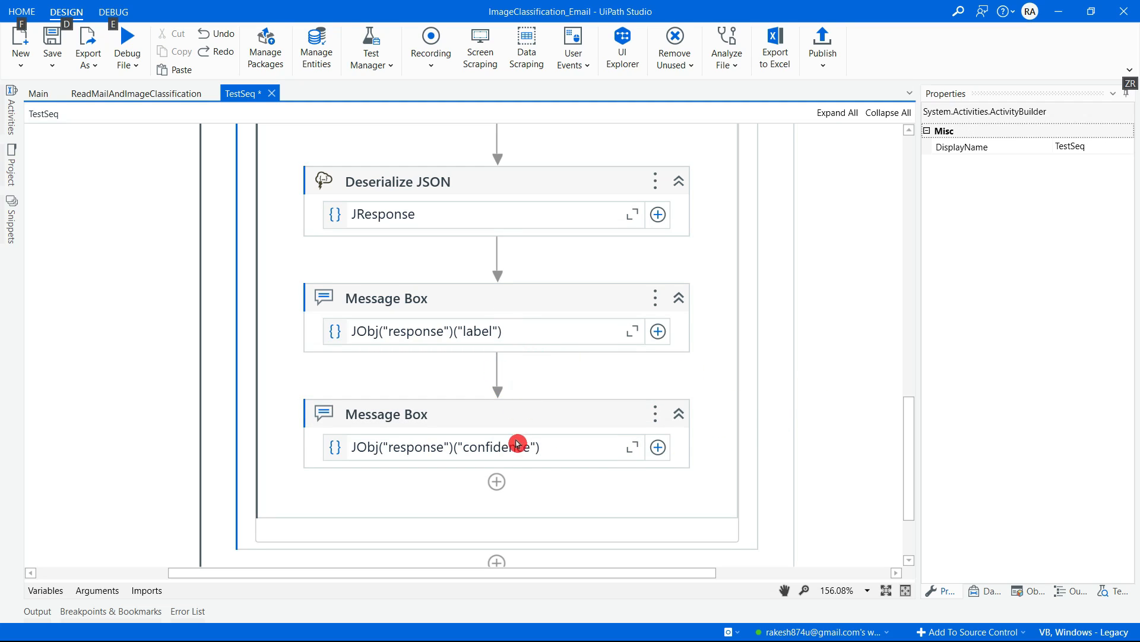
- Save TestSeq, run it in debug mode, and acknowledge the label and confidence messages for the first image
left_click(58, 47)
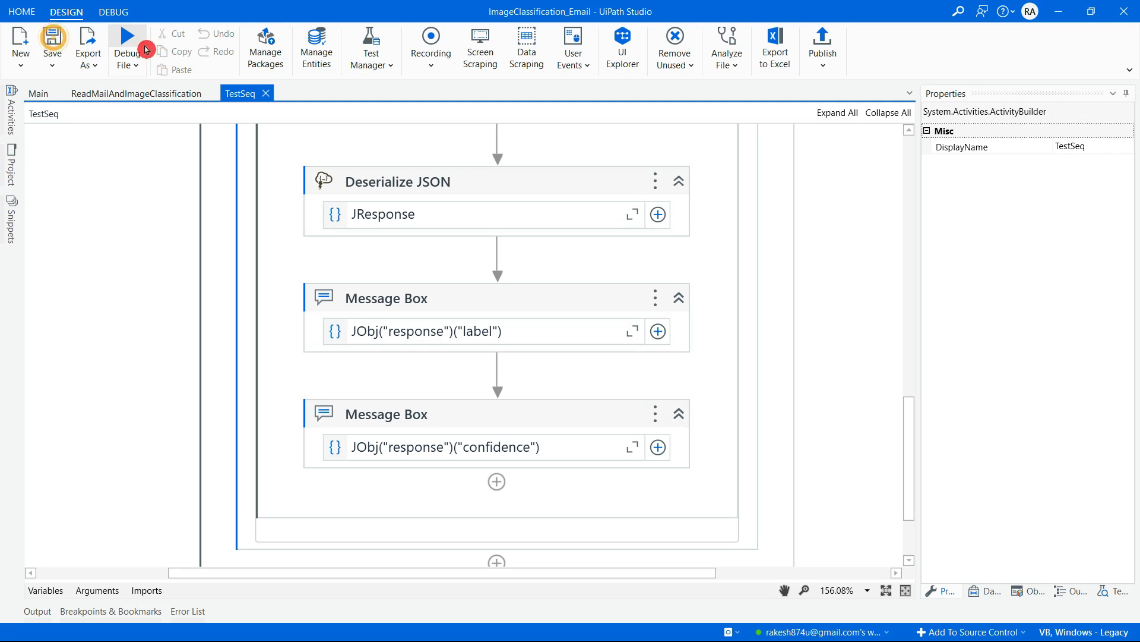
left_click(131, 43)
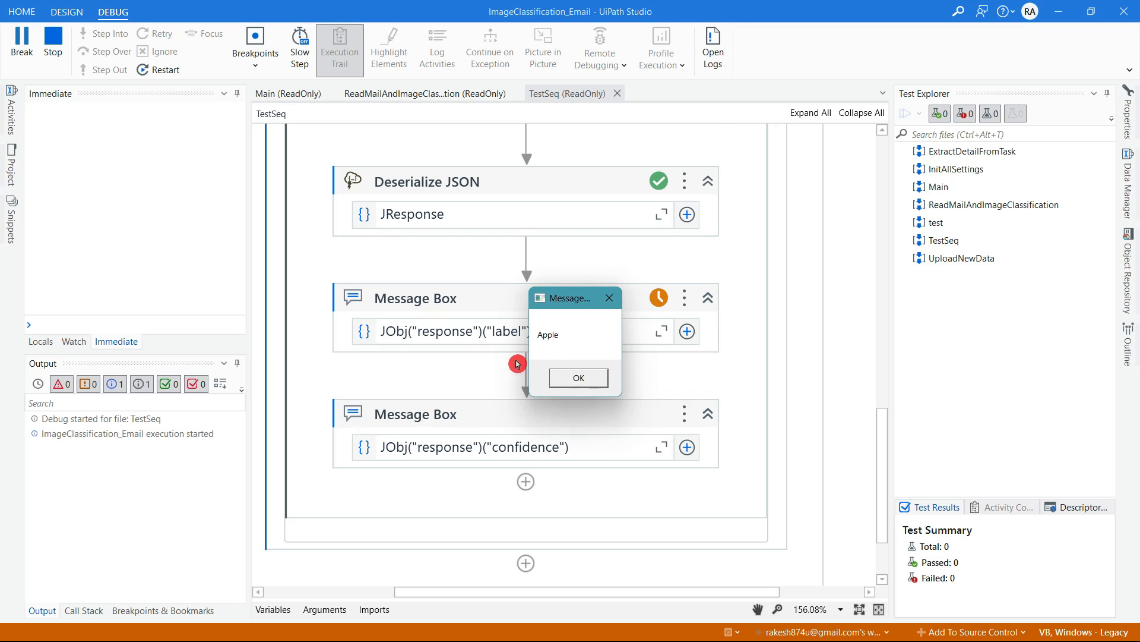
left_click_drag(572, 305, 558, 221)
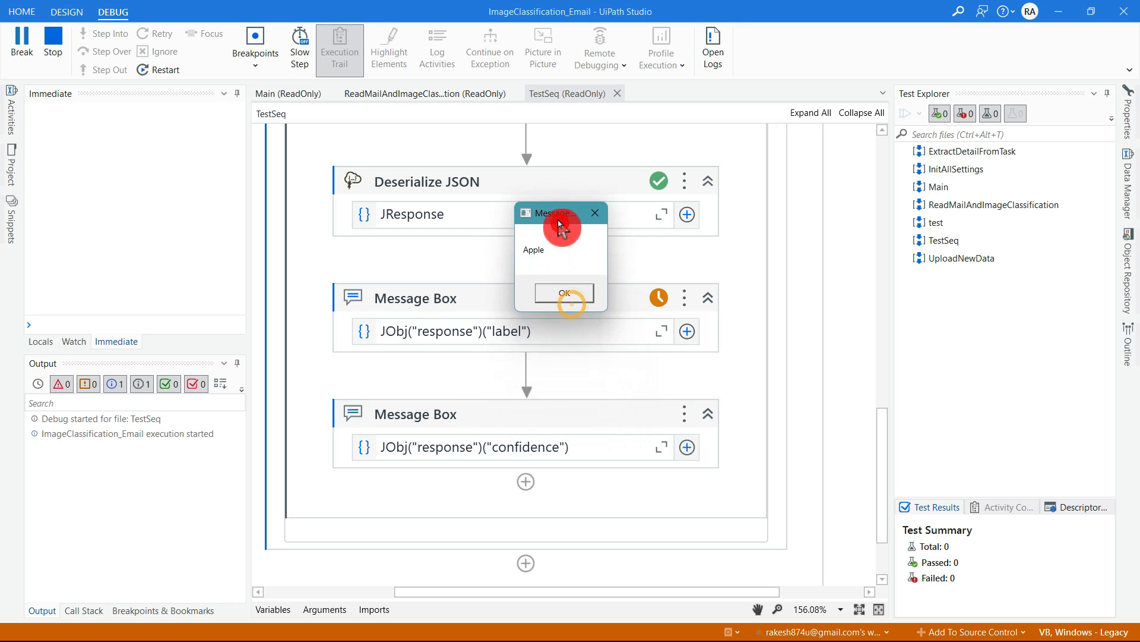
left_click(564, 294)
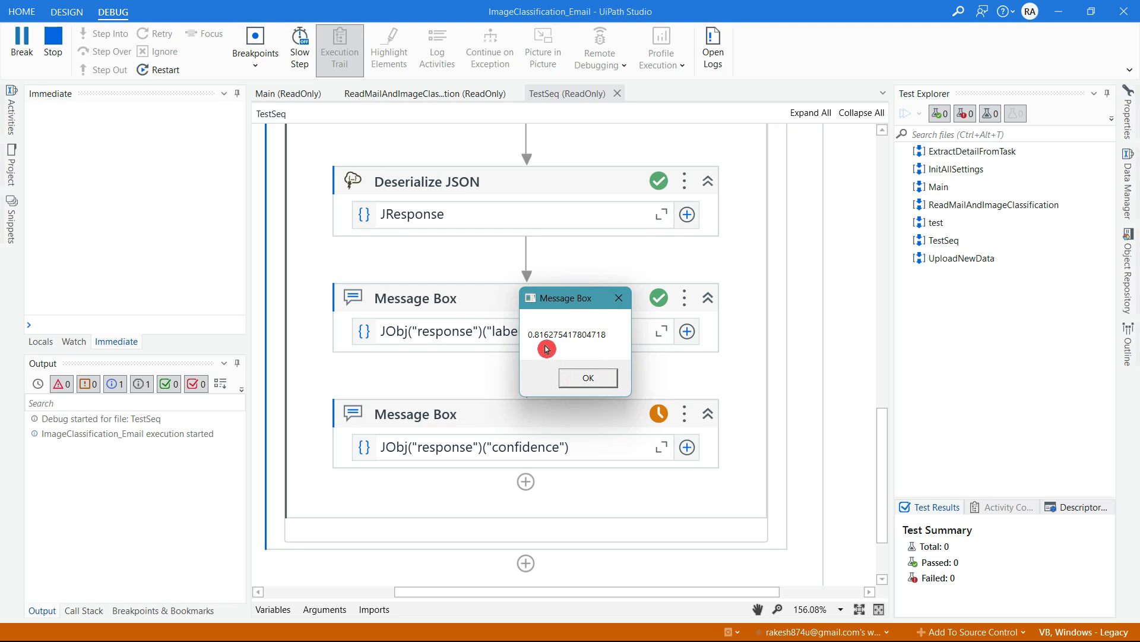
left_click_drag(579, 297, 557, 182)
left_click(567, 262)
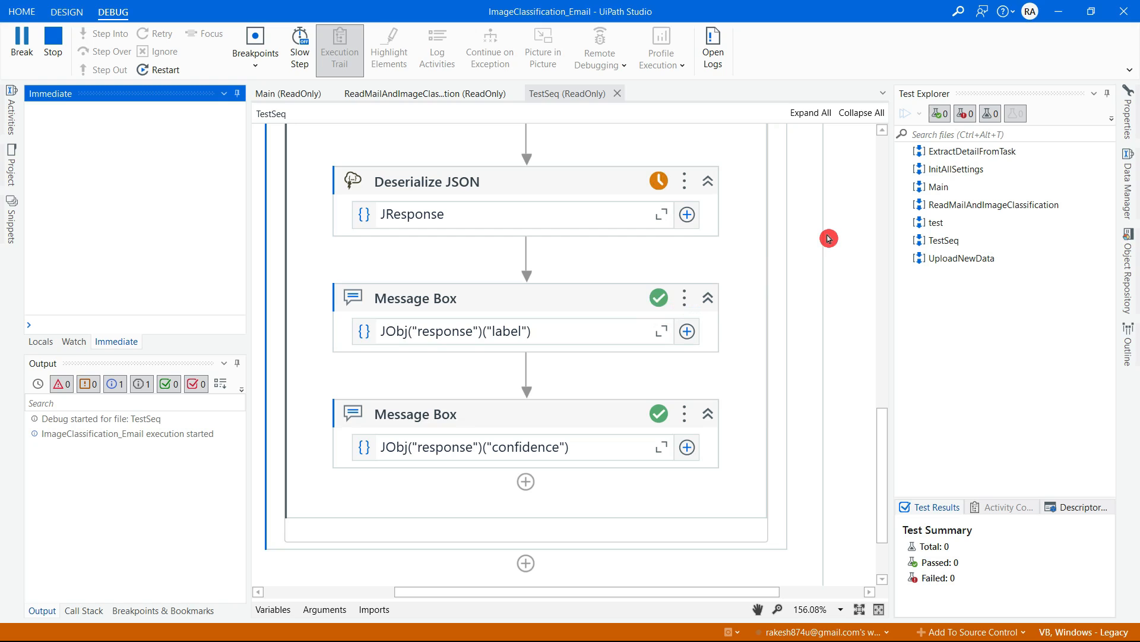
- Acknowledge the label and confidence messages for the two remaining images until the debug run ends
left_click_drag(565, 299, 556, 229)
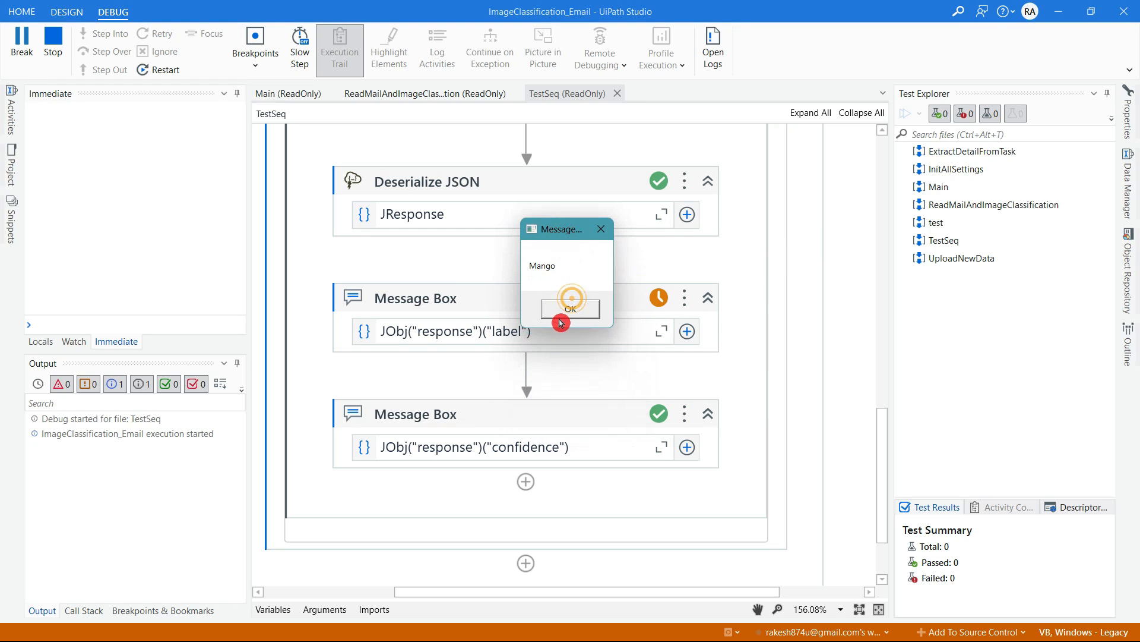
left_click(587, 321)
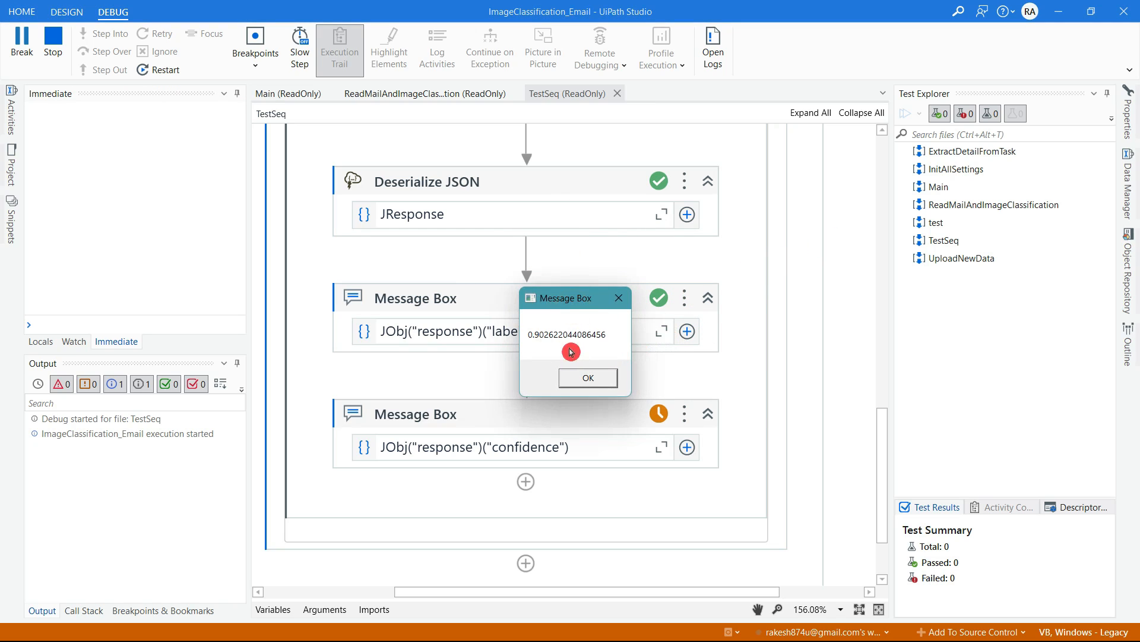
left_click(600, 383)
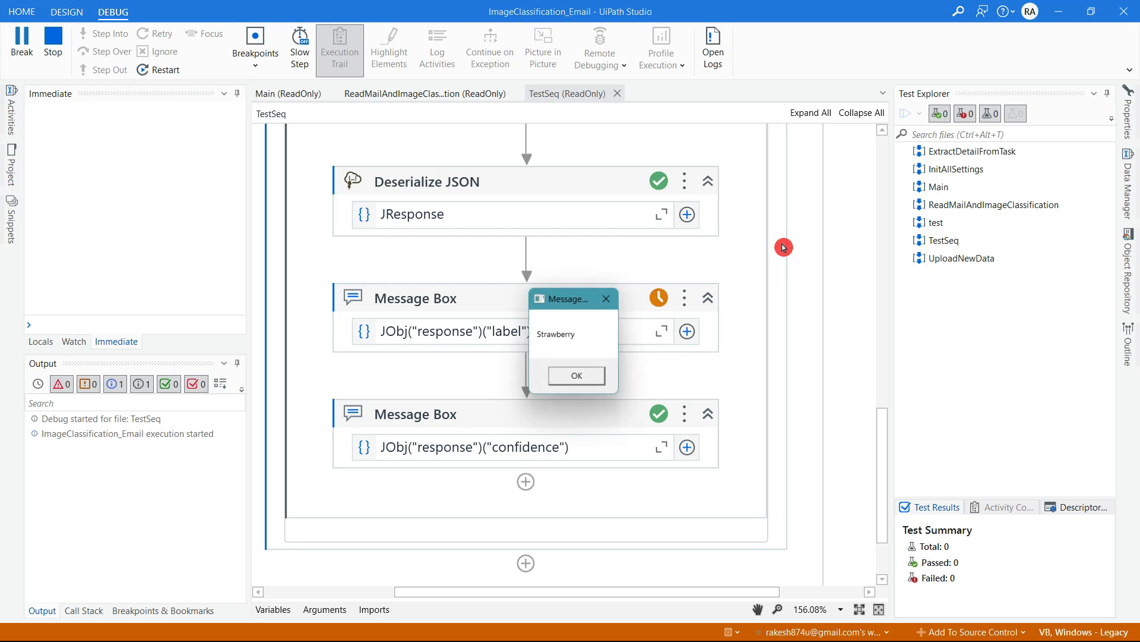
left_click(608, 383)
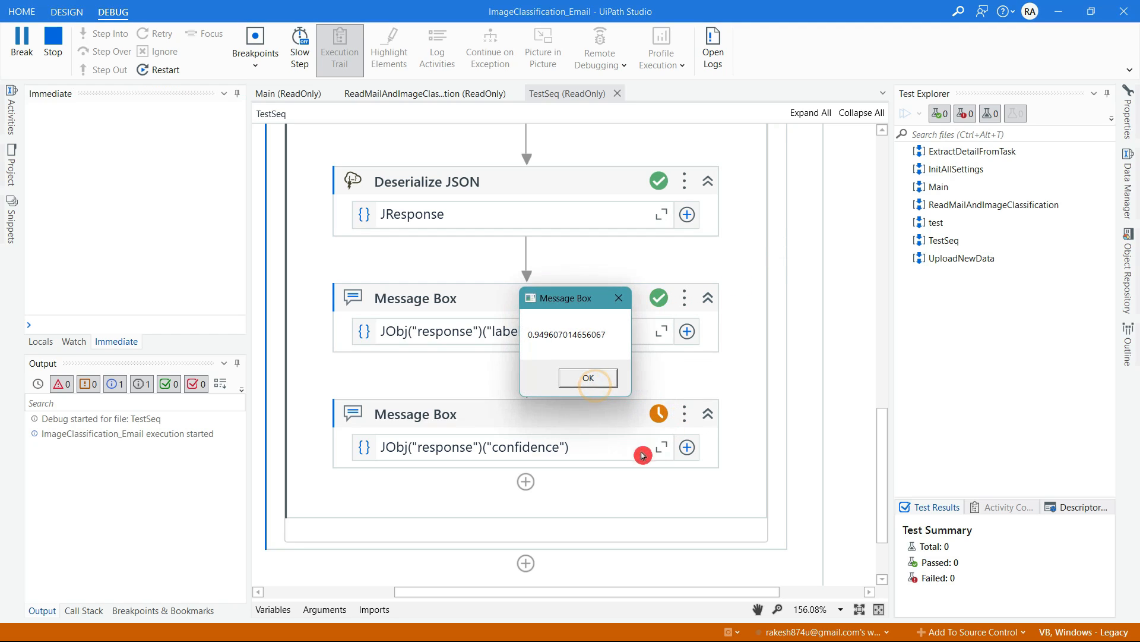
left_click(600, 383)
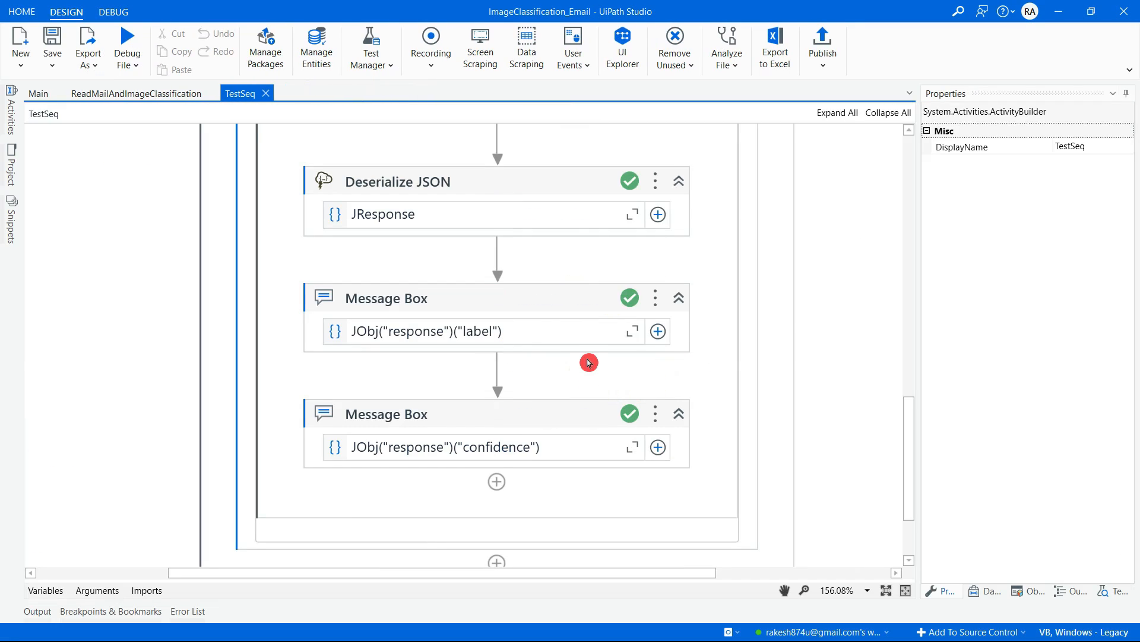
- Switch to AI Center in Chrome and review the Fruit Image Analysis project's Datasets, ML Packages, Pipelines and ML Skills pages
scroll(703, 316, "up", 5)
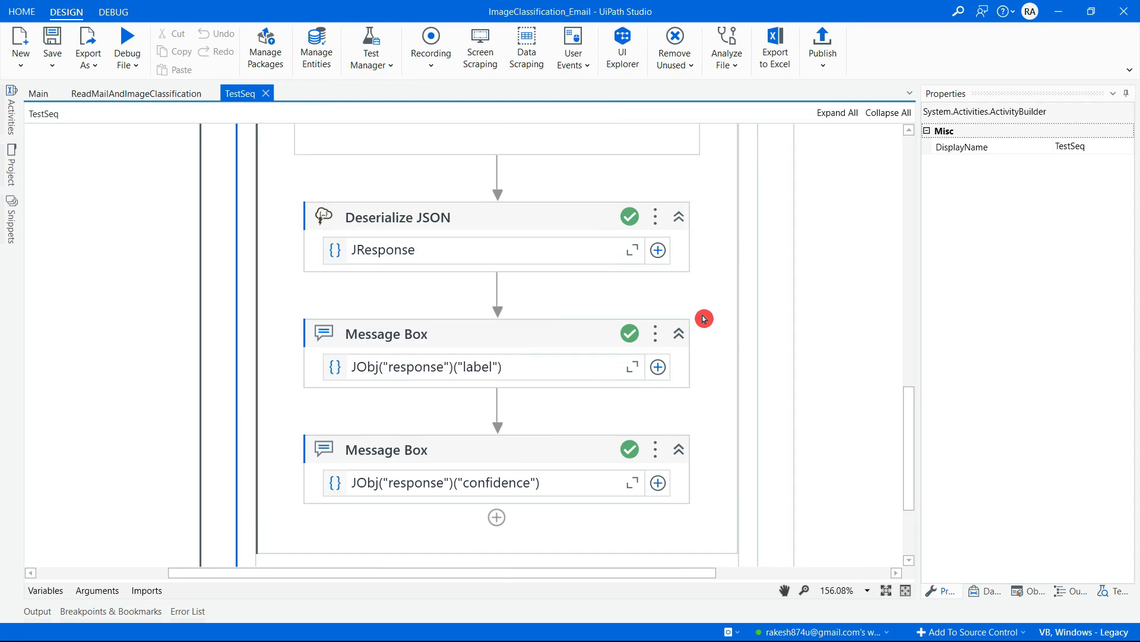
scroll(704, 319, "up", 15)
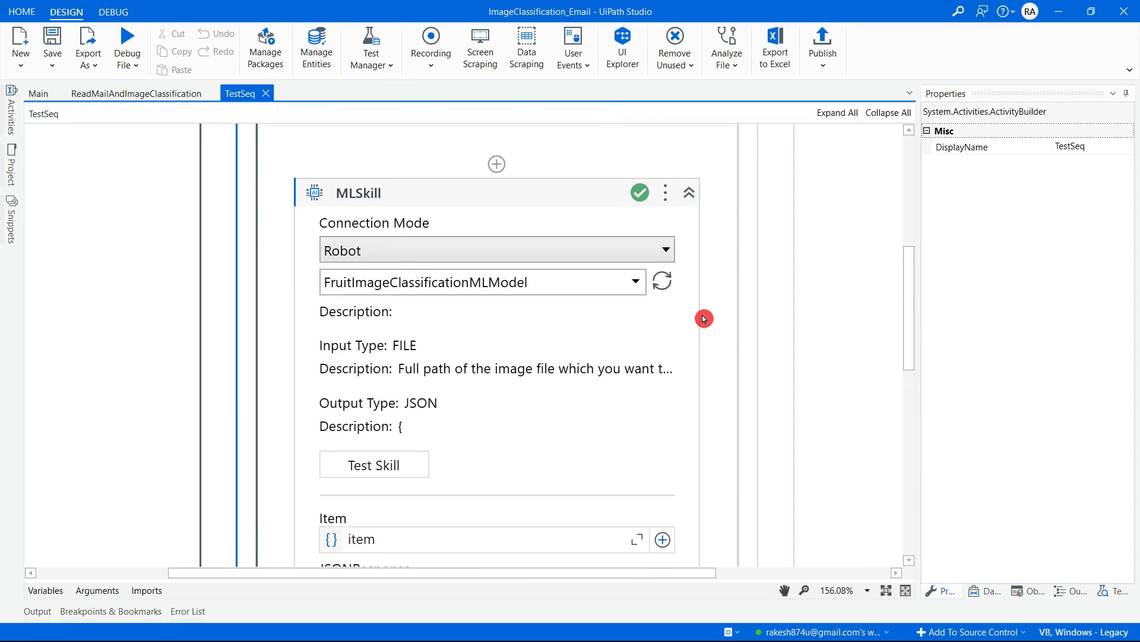
key("alt+Tab")
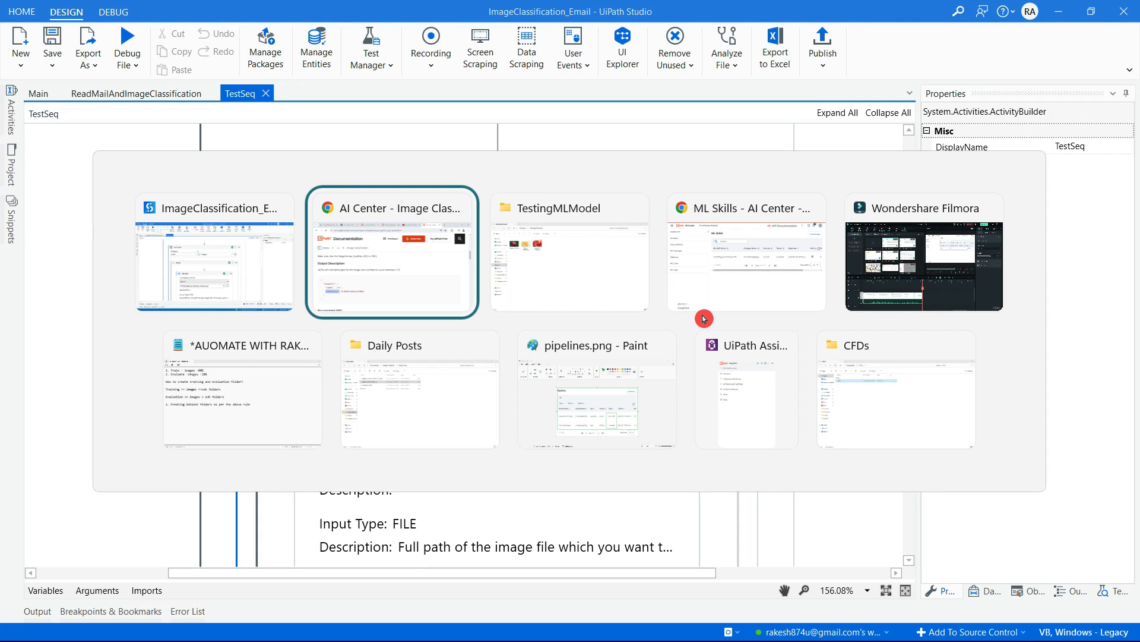
left_click(703, 314)
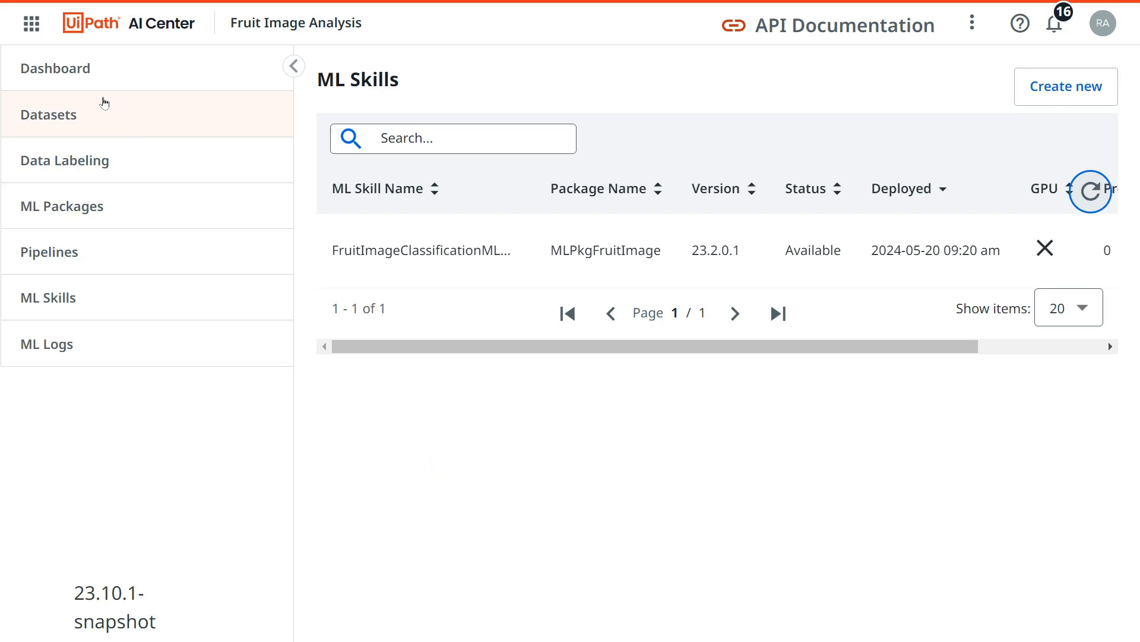
left_click(101, 112)
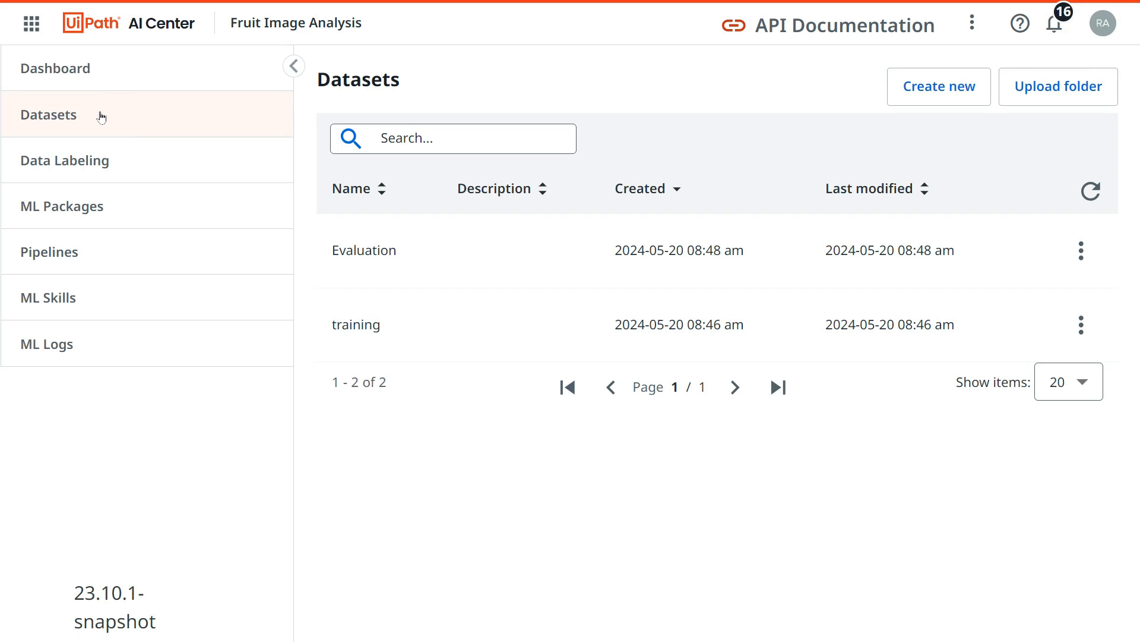
left_click(95, 212)
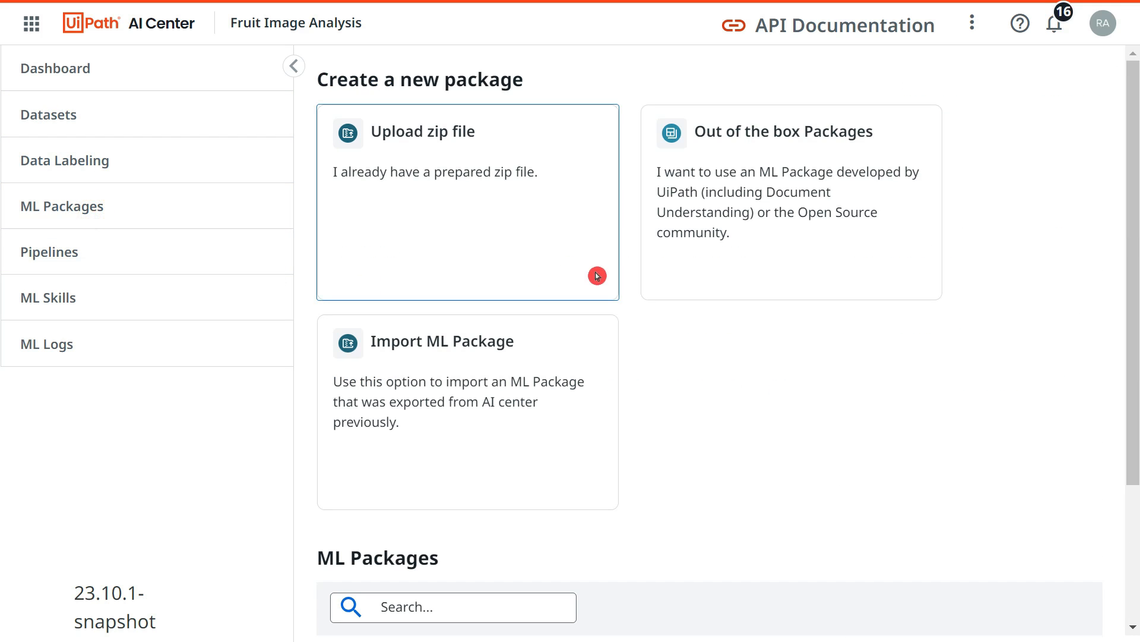
left_click(87, 249)
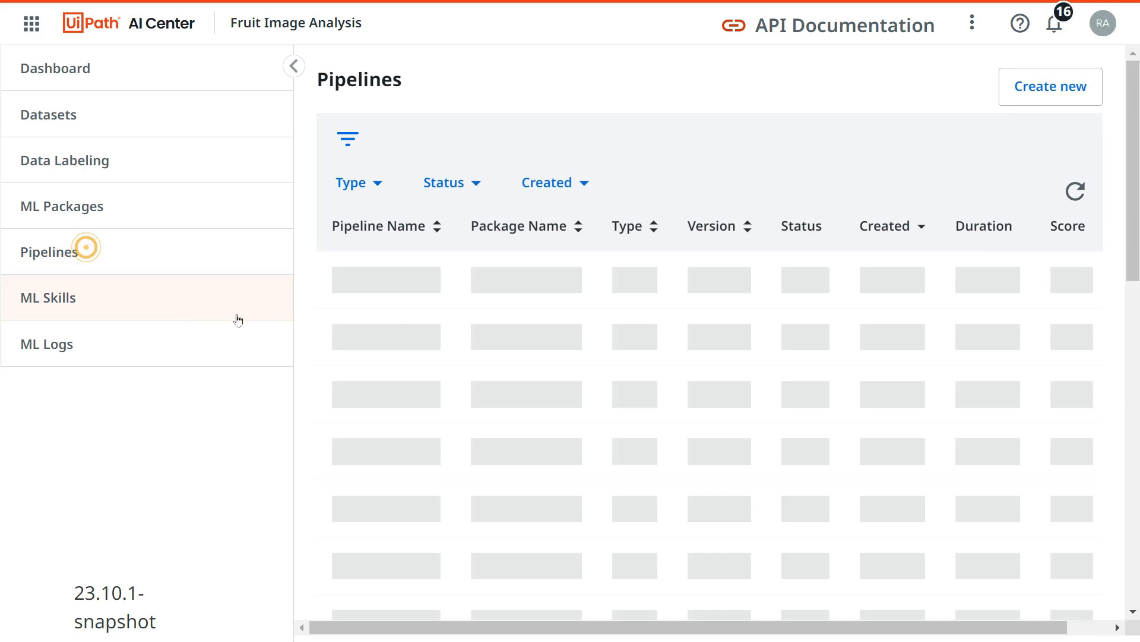
left_click(82, 295)
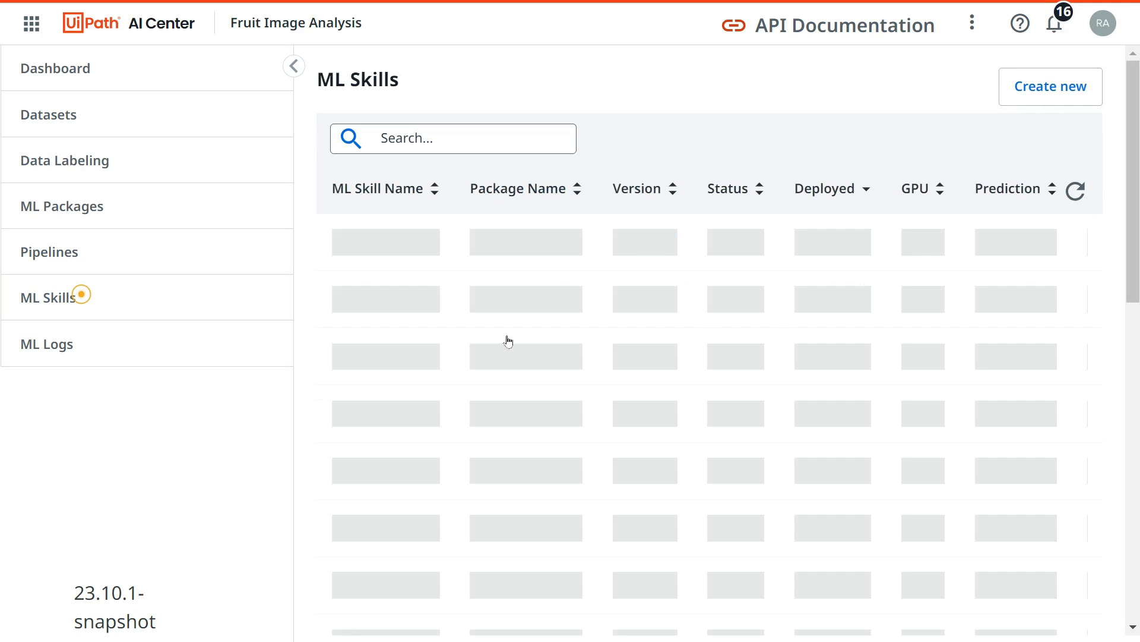
- Return to UiPath Studio to review TestSeq's Assign and For Each activities, and check the source images in the TestingMLModel folder
key("alt+Tab")
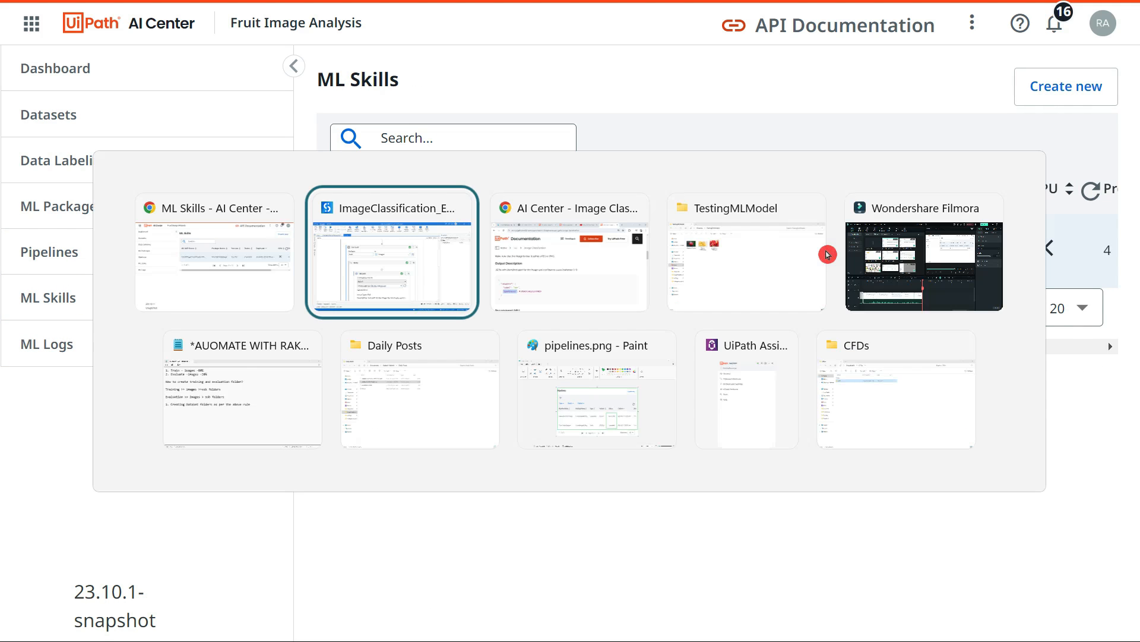
scroll(369, 285, "up", 3)
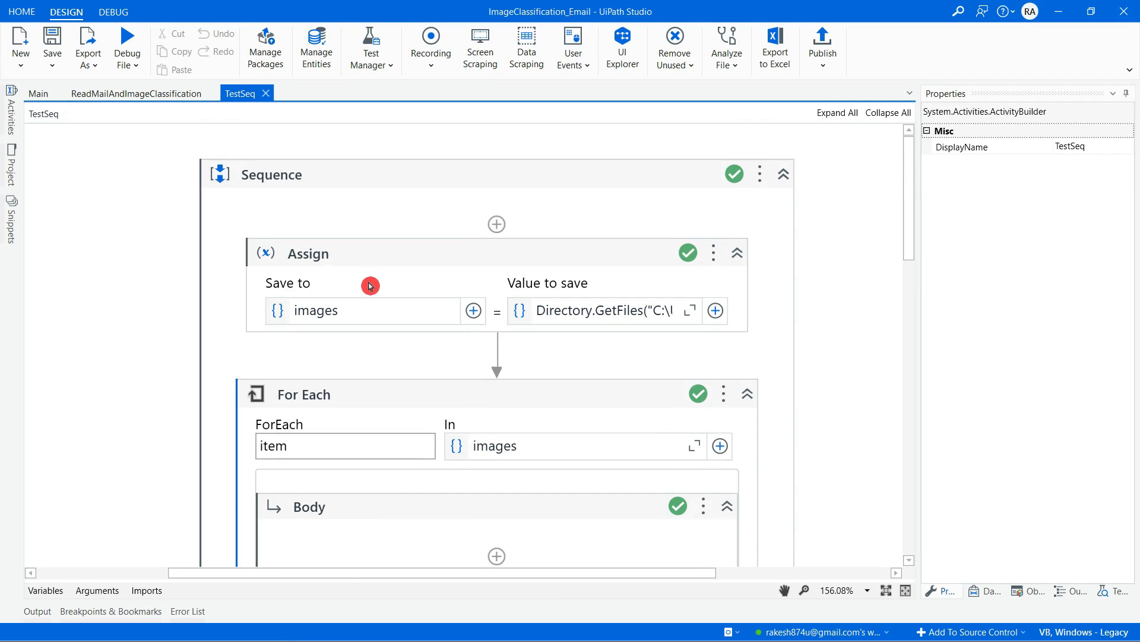
scroll(611, 368, "down", 5)
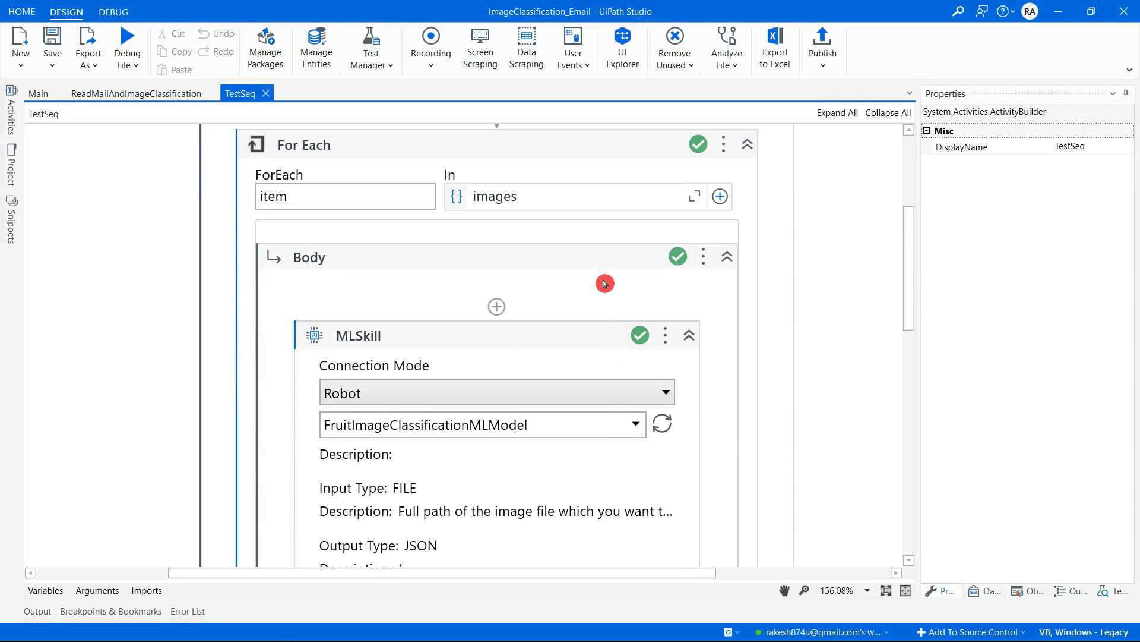
scroll(604, 283, "up", 3)
key("alt+Tab")
key("Tab")
key("Tab")
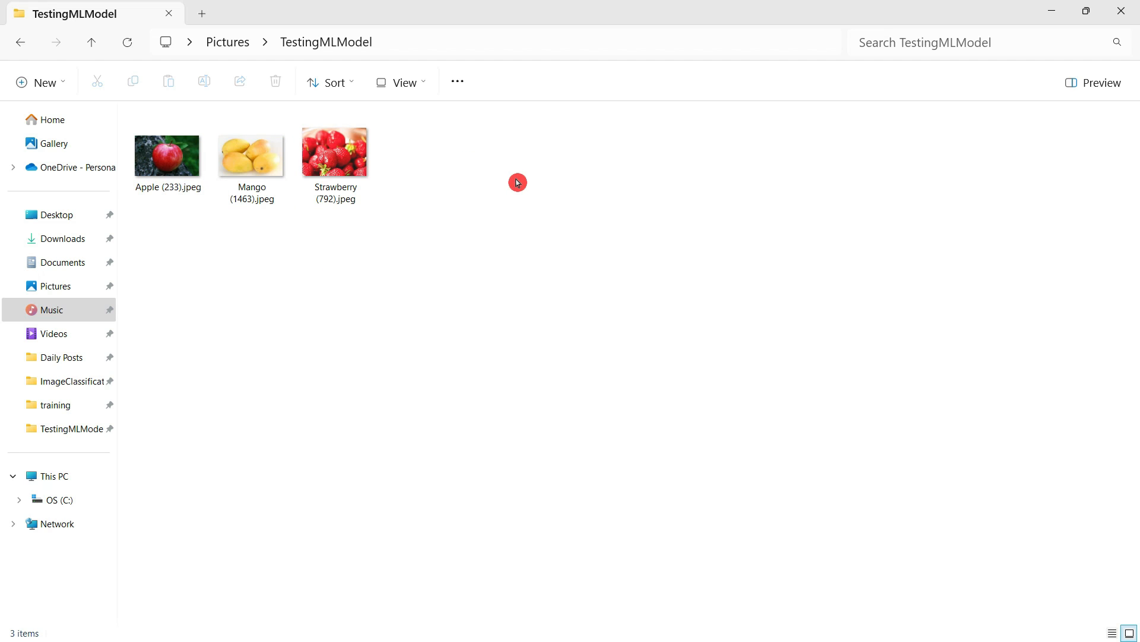
- Switch back to UiPath Studio and review TestSeq from the images assignment through MLSkill and Deserialize JSON to both Message Boxes
key("alt+Tab")
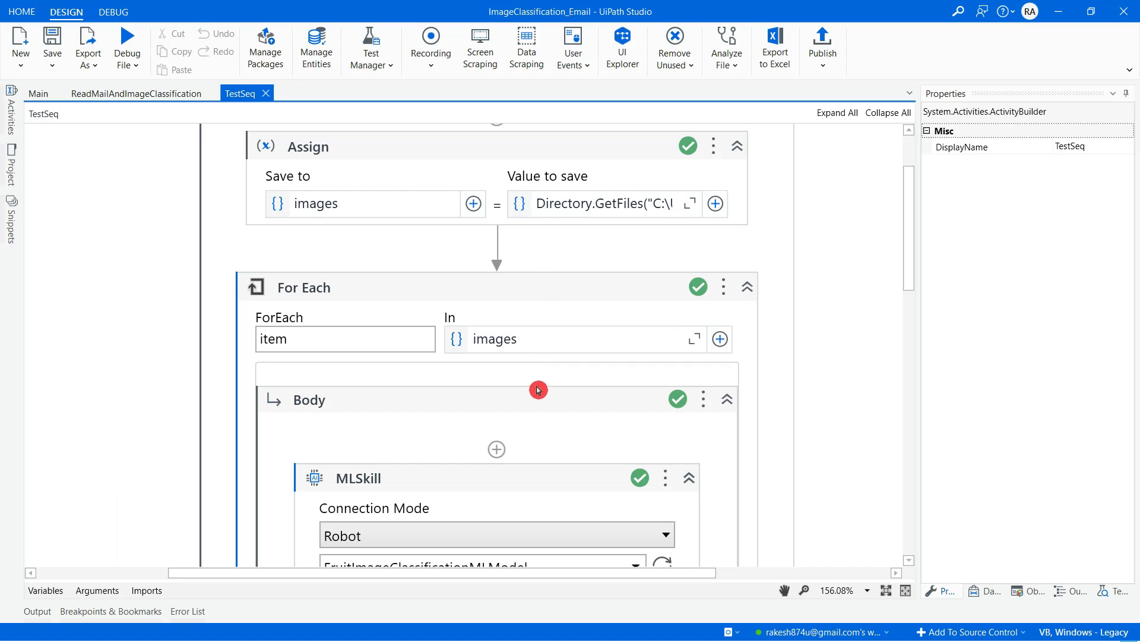
scroll(497, 255, "up", 2)
scroll(637, 407, "down", 1)
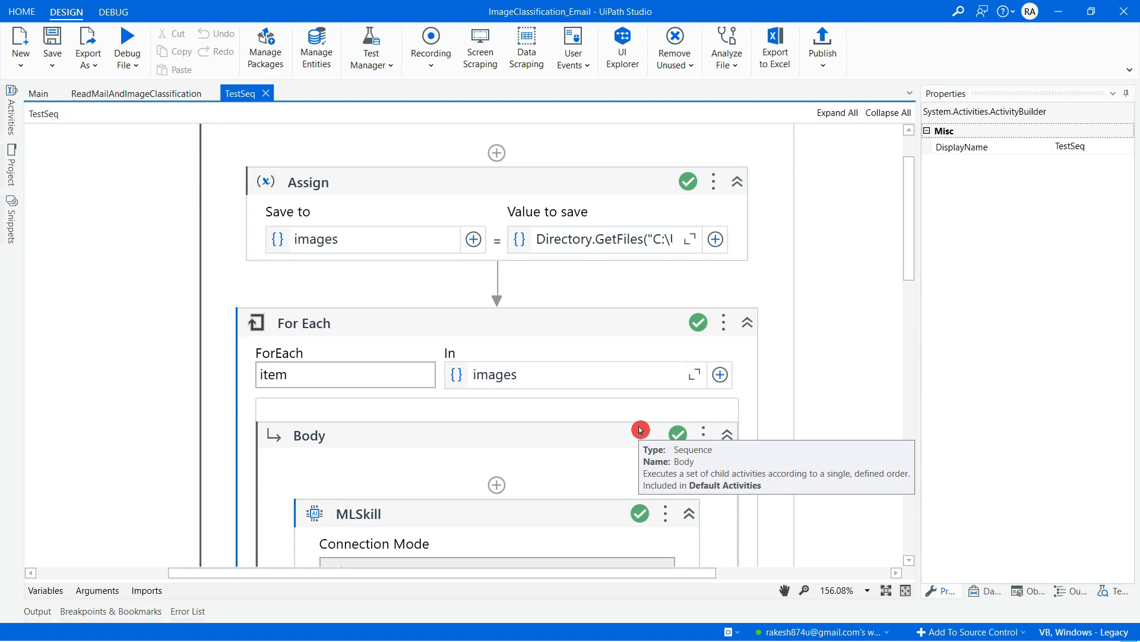
scroll(640, 429, "up", 1)
scroll(628, 416, "down", 2)
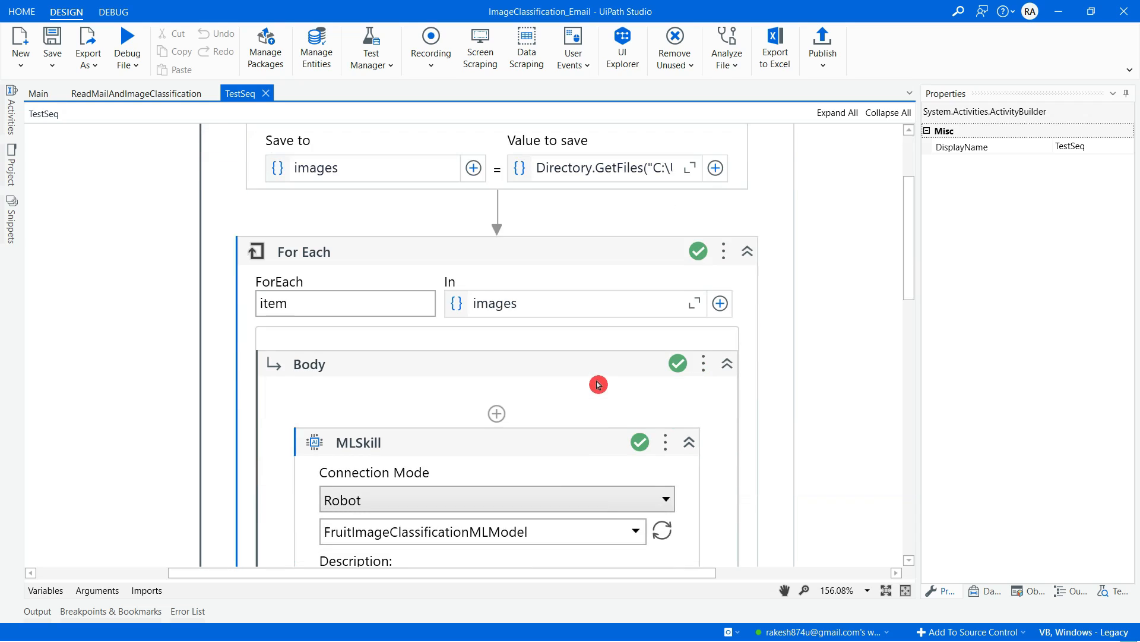
scroll(598, 385, "down", 9)
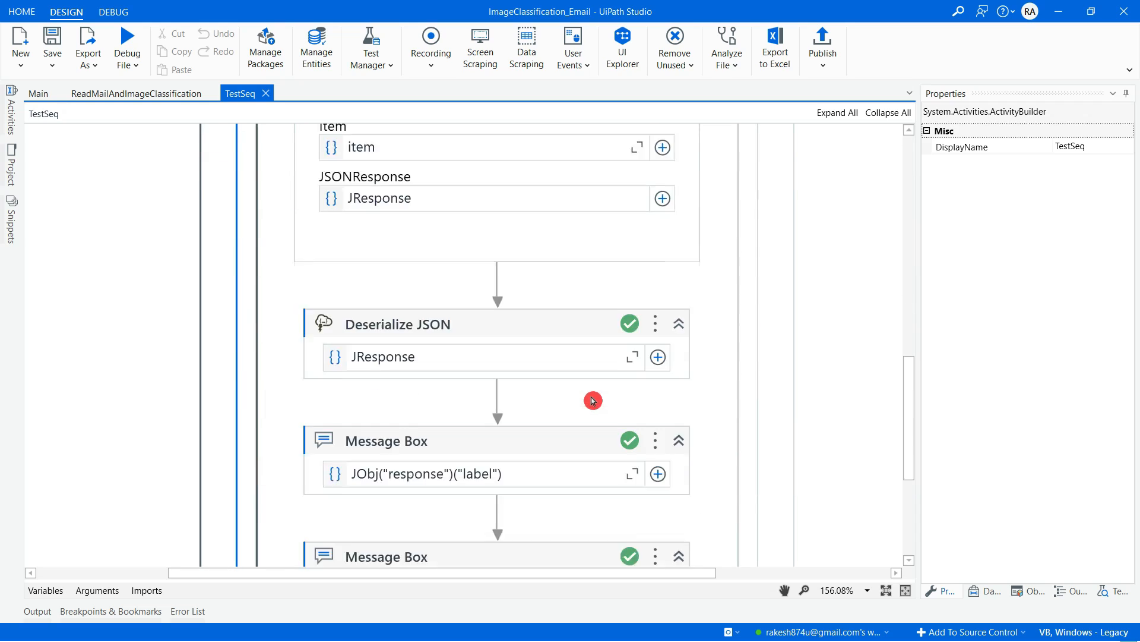
scroll(593, 401, "down", 1)
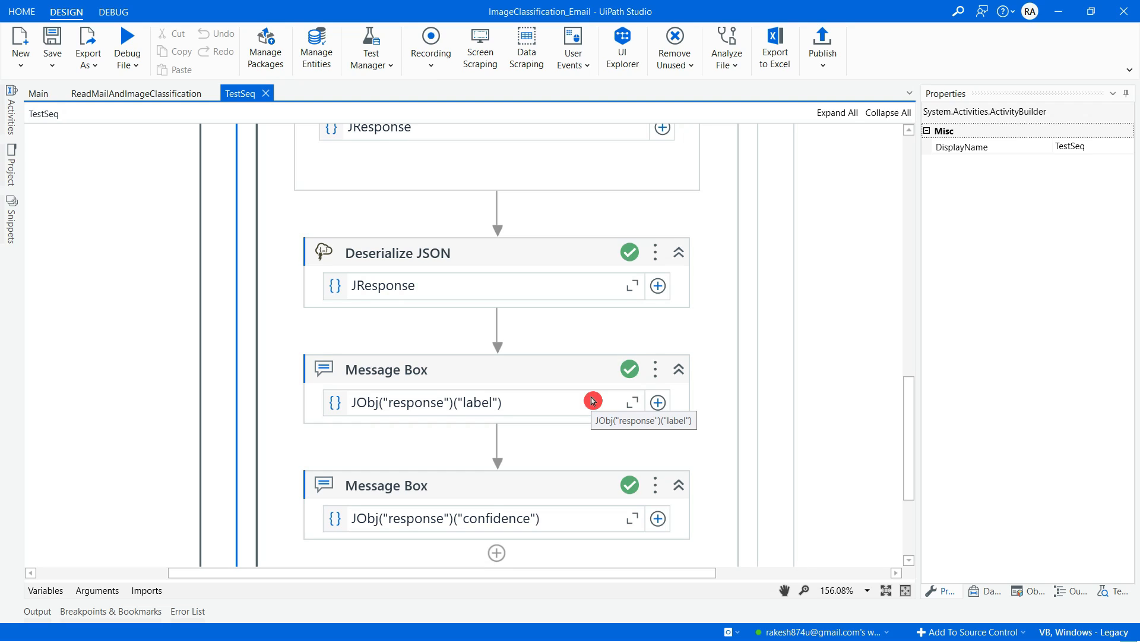
scroll(579, 392, "down", 2)
scroll(565, 382, "up", 1)
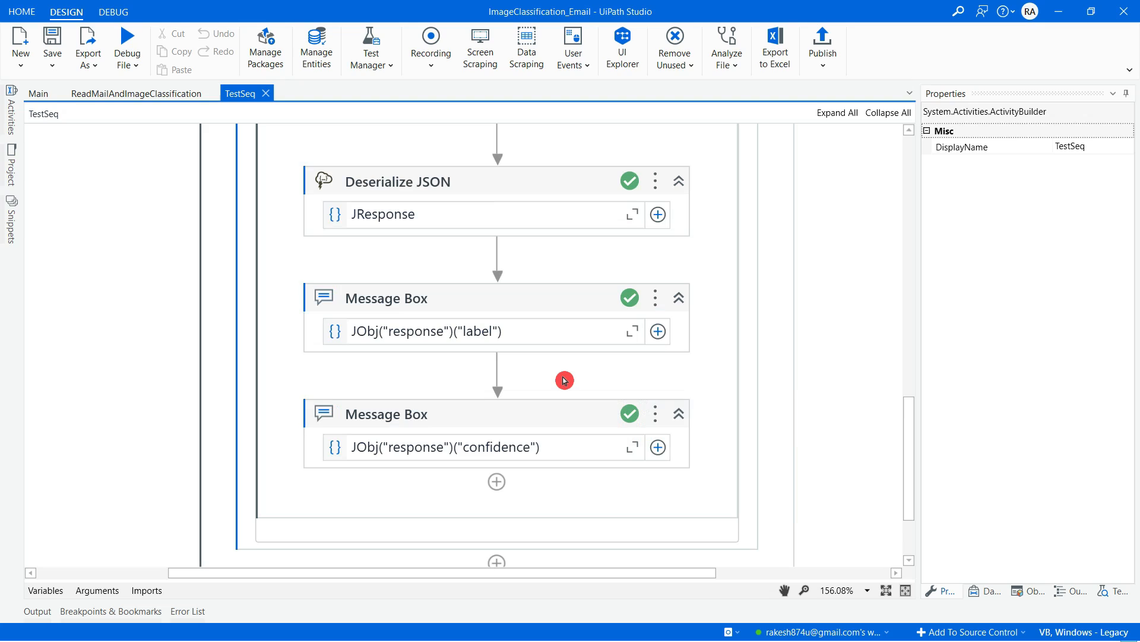